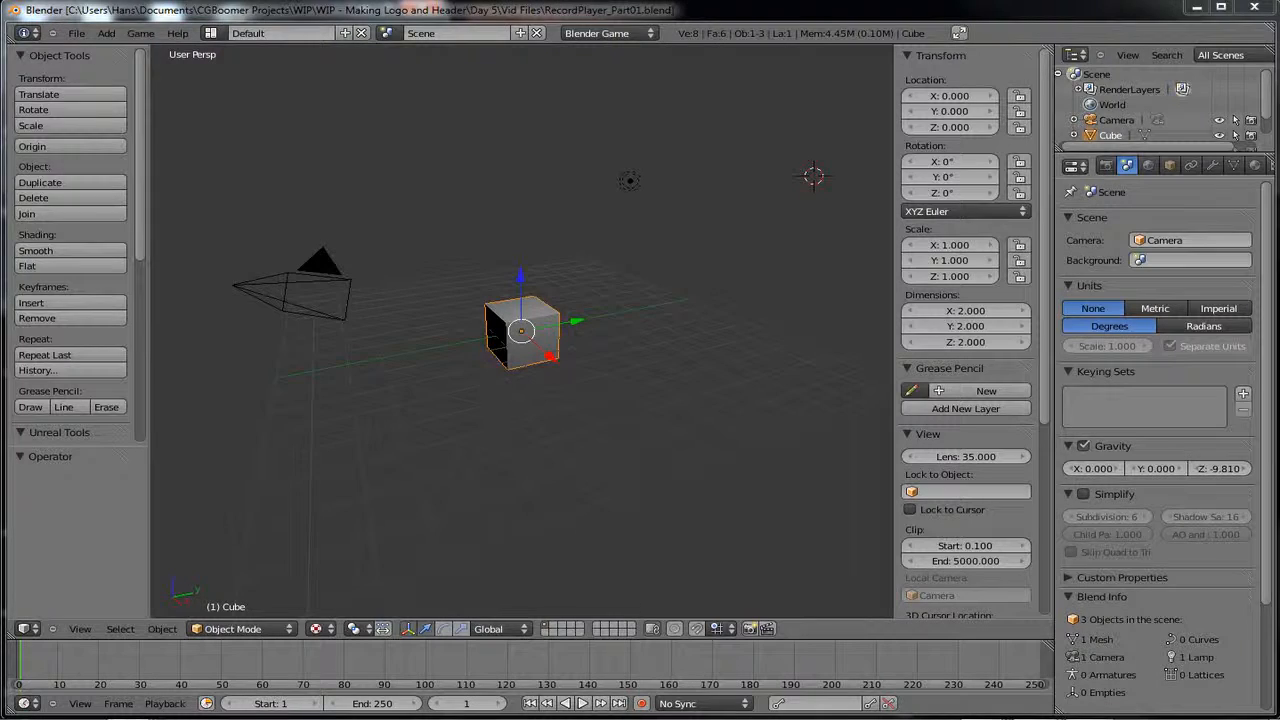
- Watch the rendered record player animation in the video player and close it
key(ctrl+F11)
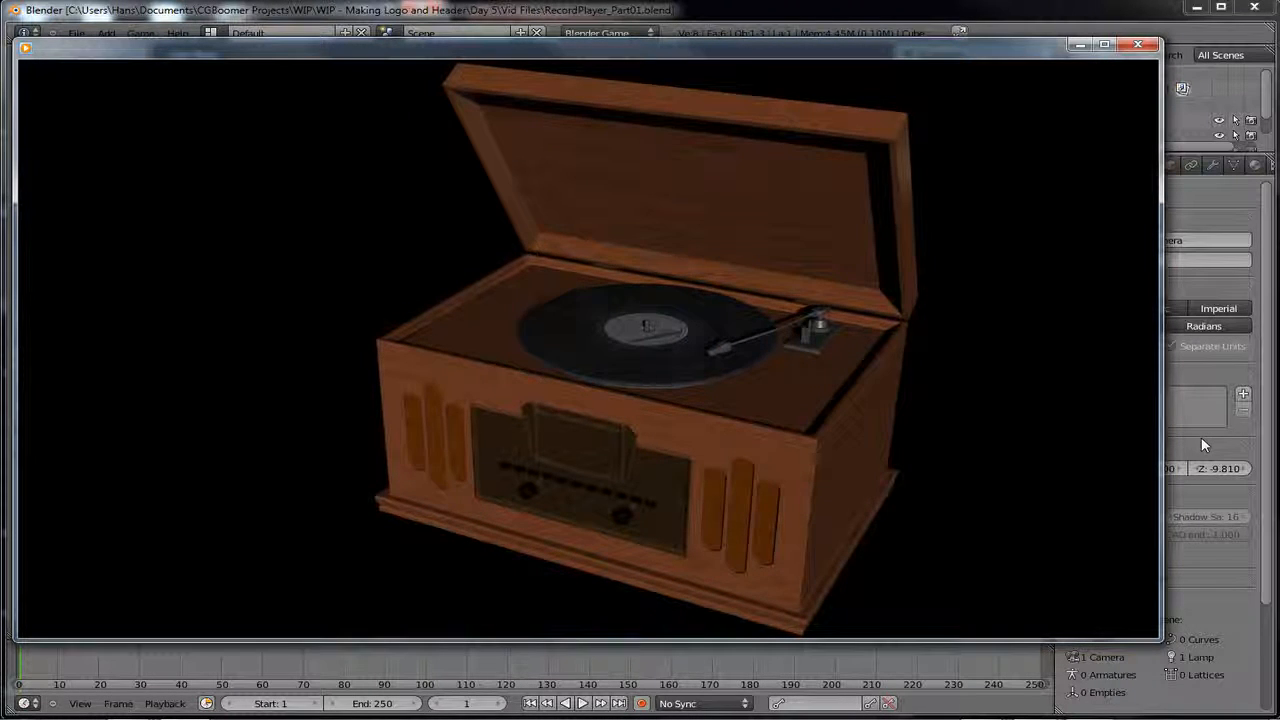
mouse_move(920, 500)
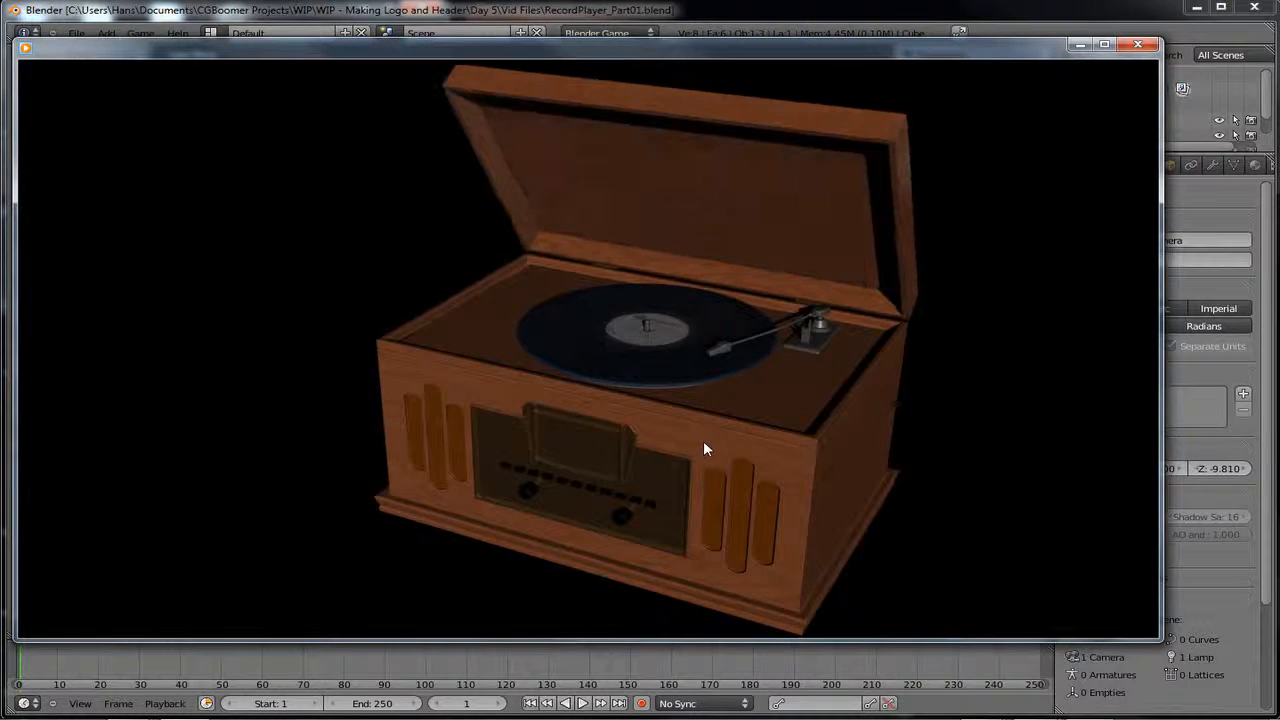
mouse_move(691, 463)
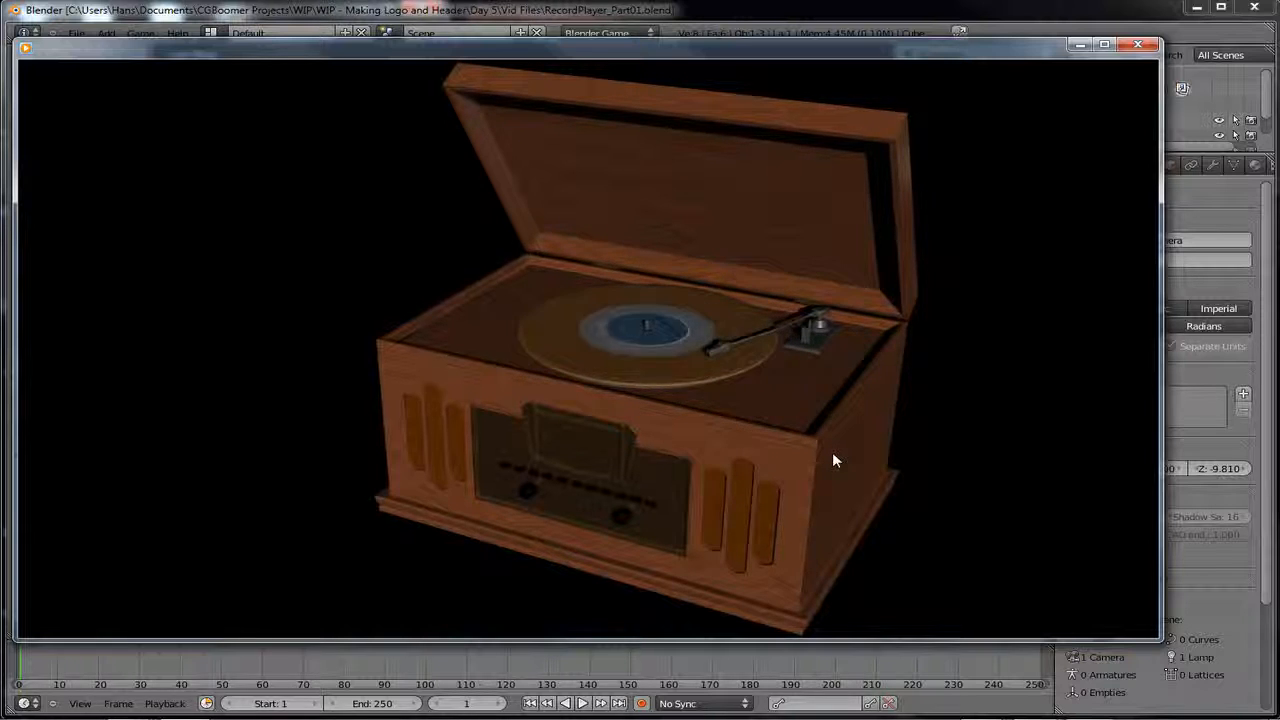
mouse_move(814, 470)
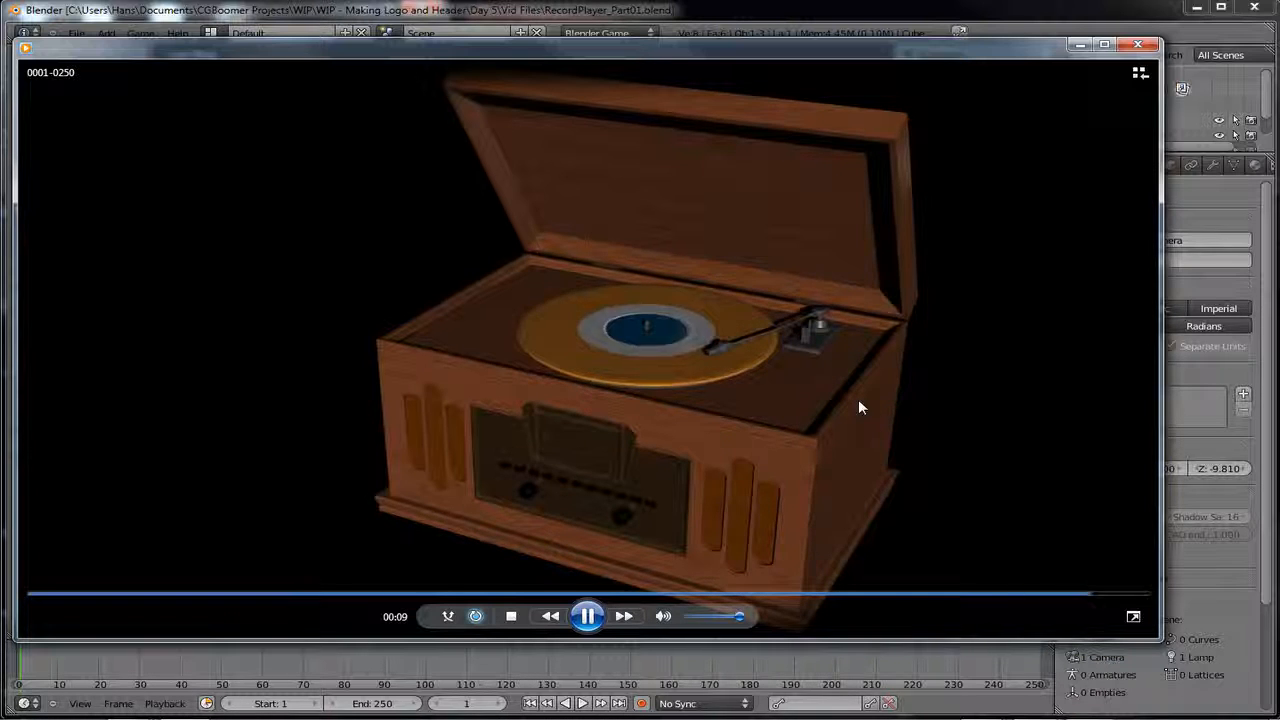
click(1137, 46)
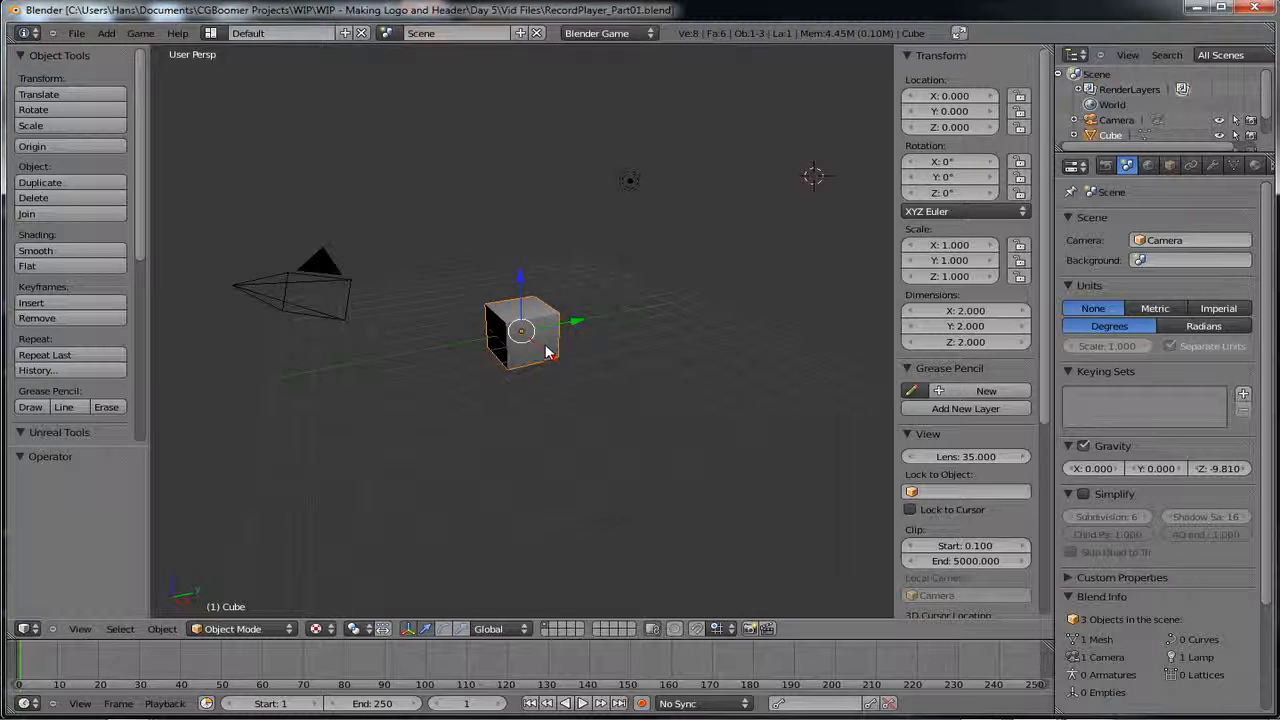
- Delete the default cube and snap the 3D cursor to the scene center
key(x)
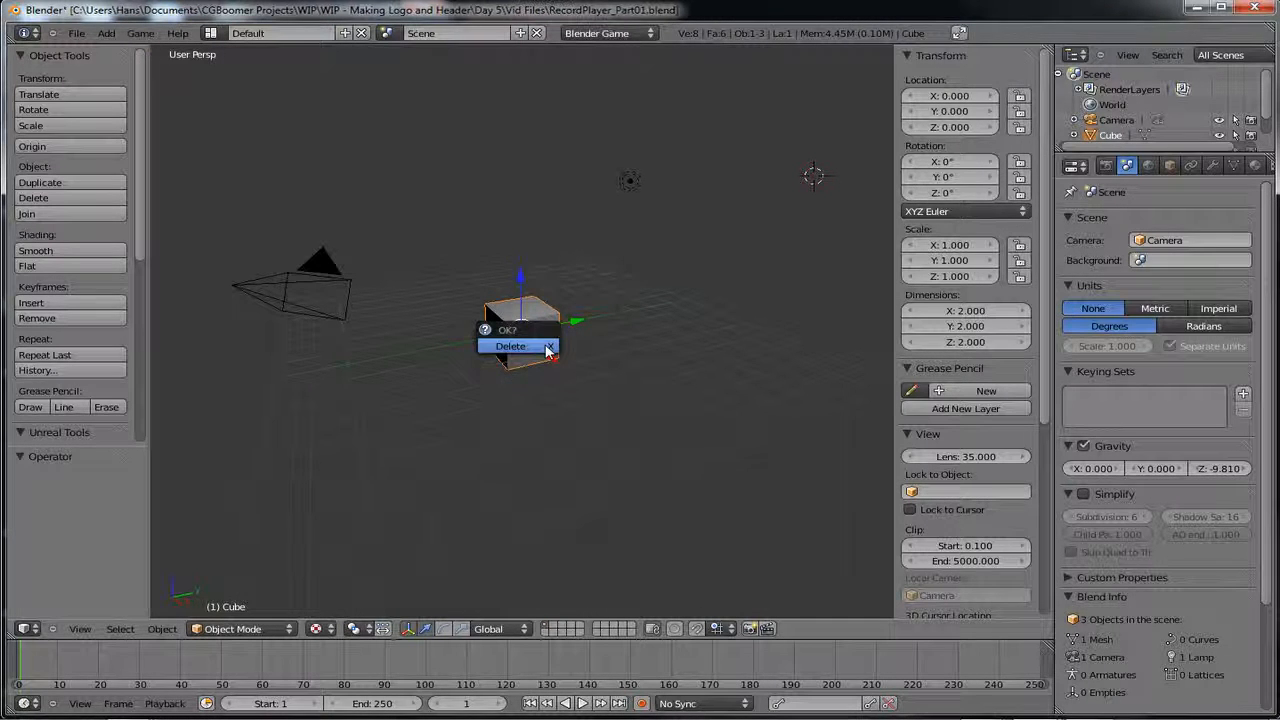
click(547, 350)
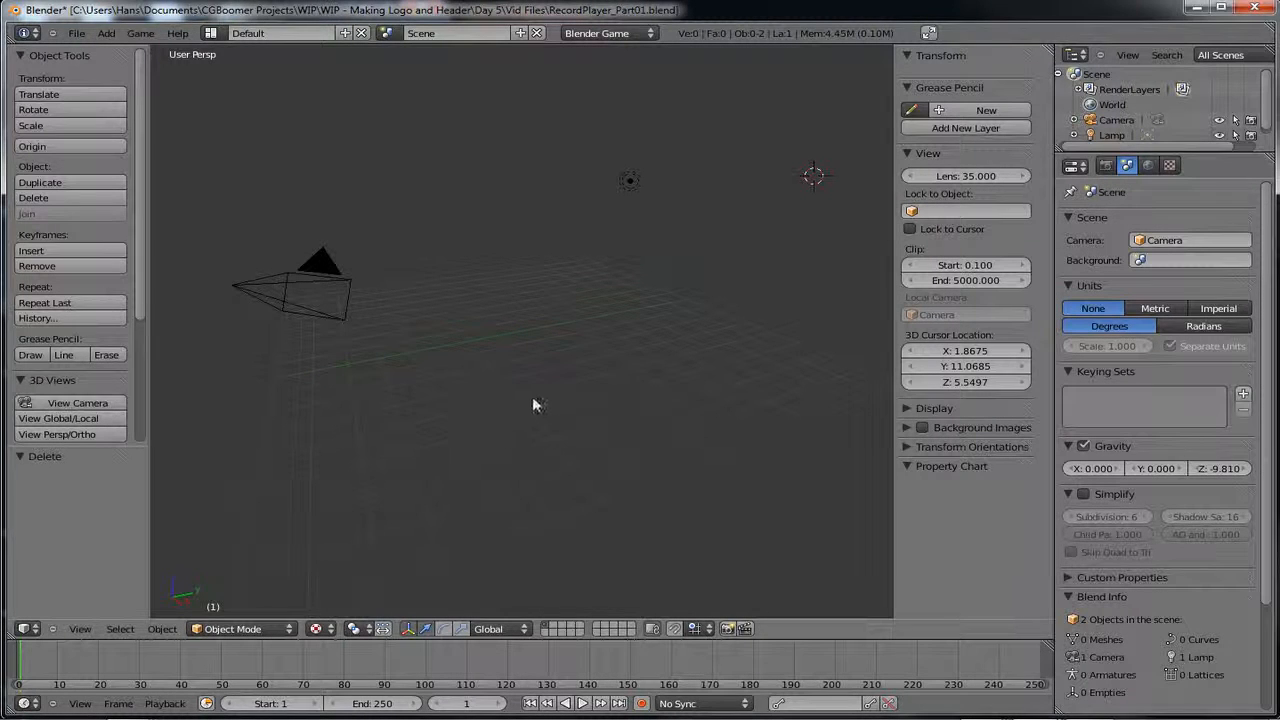
key(shift+s)
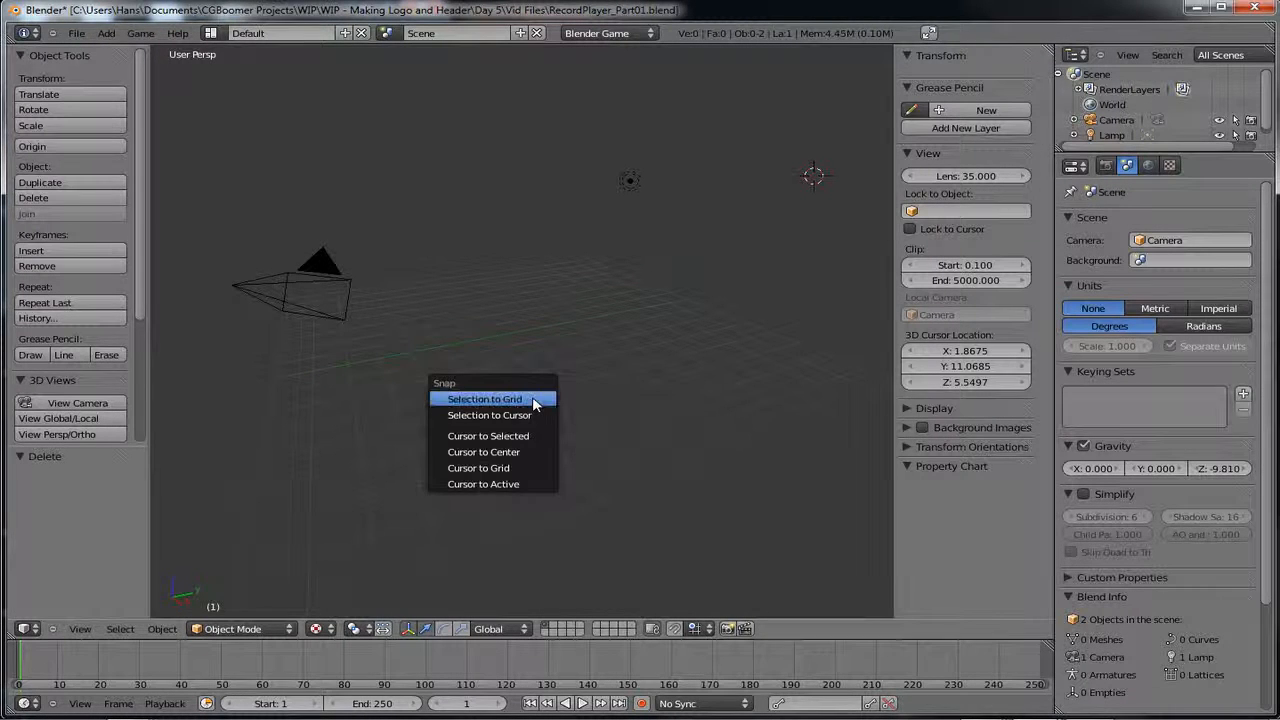
click(520, 452)
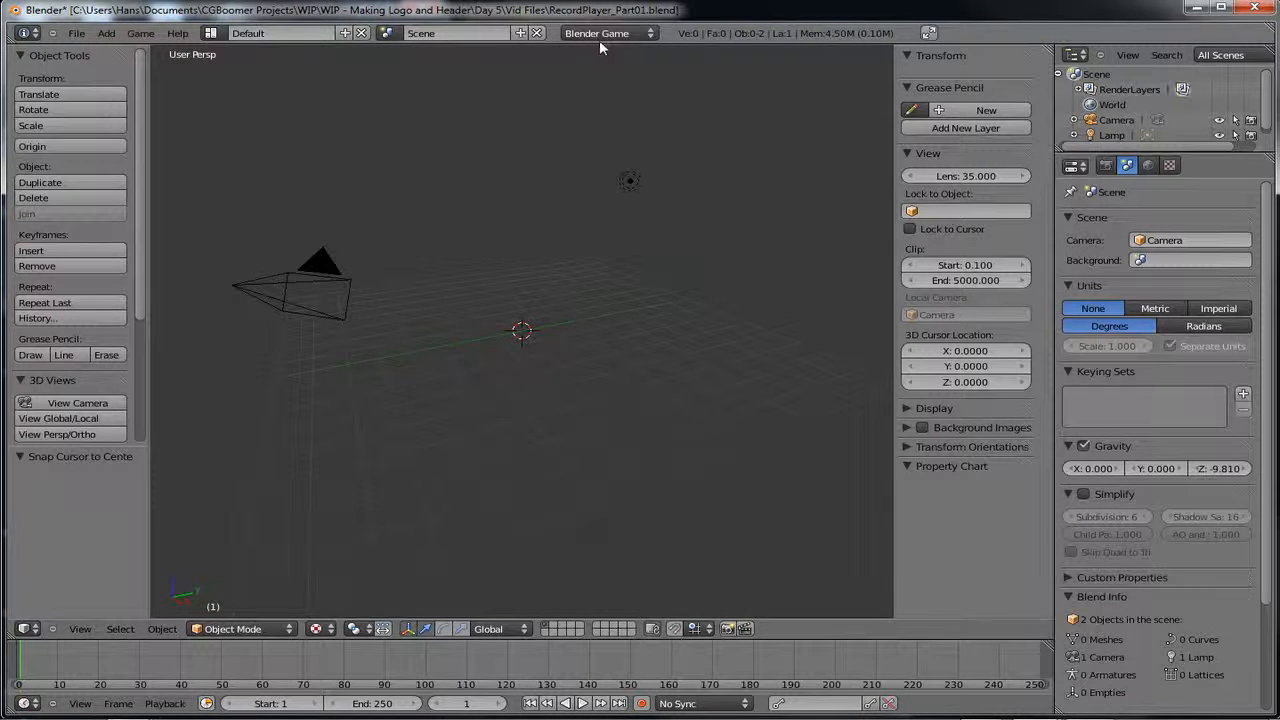
- Switch the render engine to Blender Render and set the 3D view's display shading to GLSL
click(649, 34)
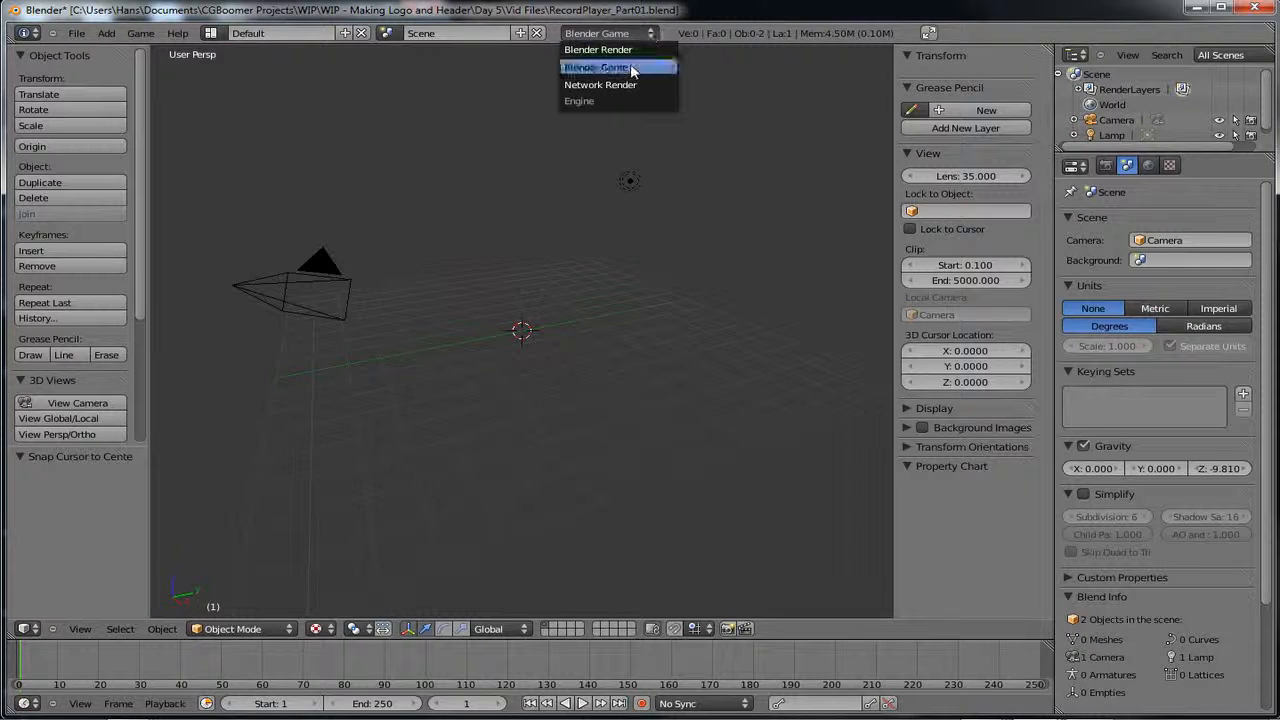
click(628, 48)
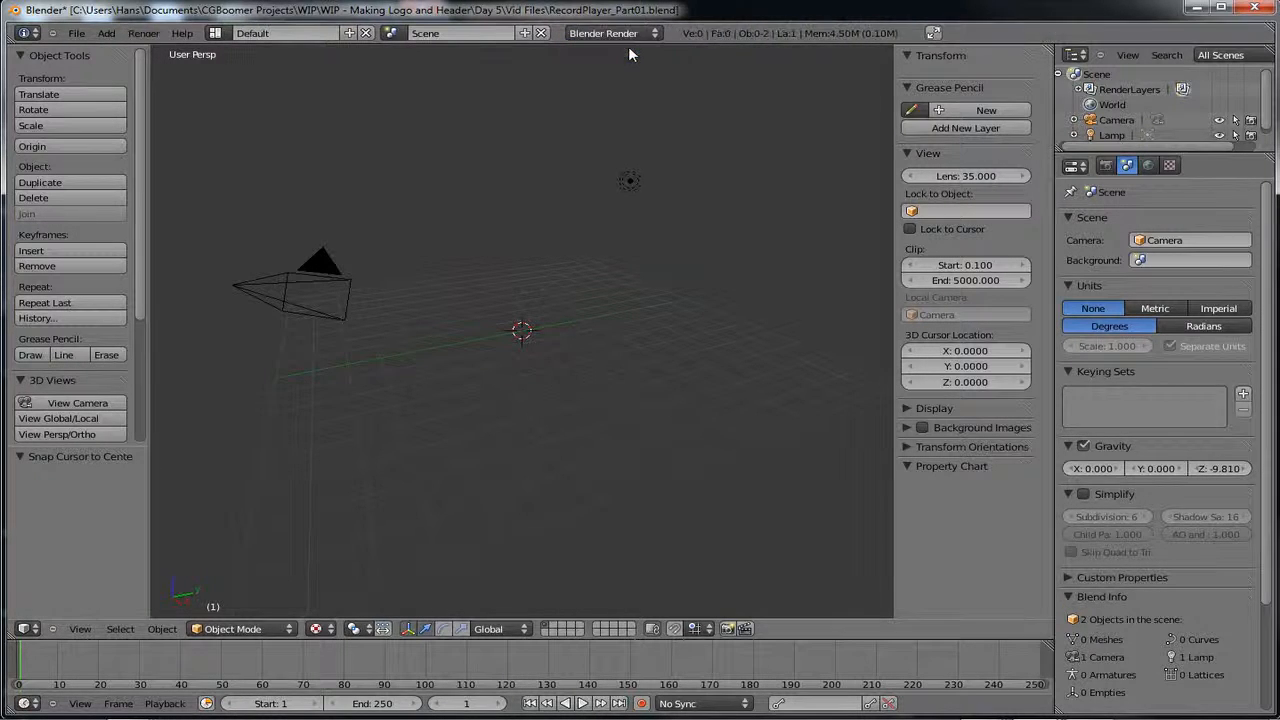
click(908, 410)
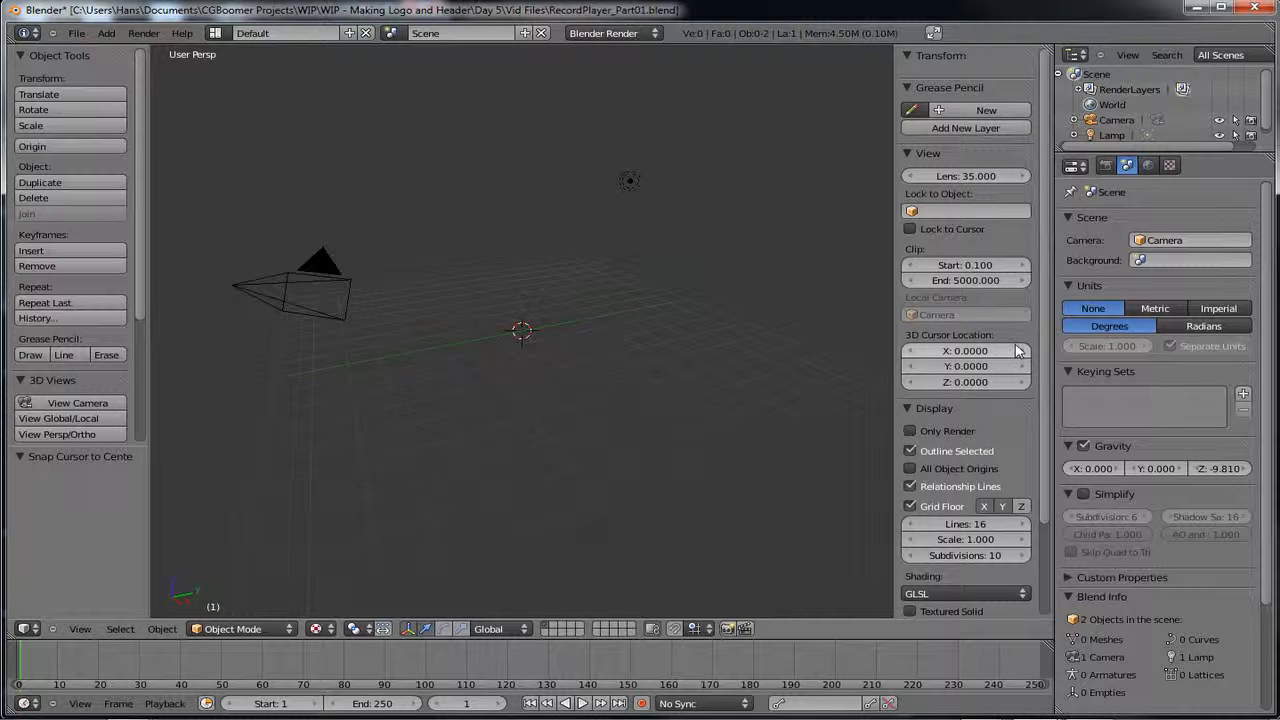
drag(1042, 379, 1046, 470)
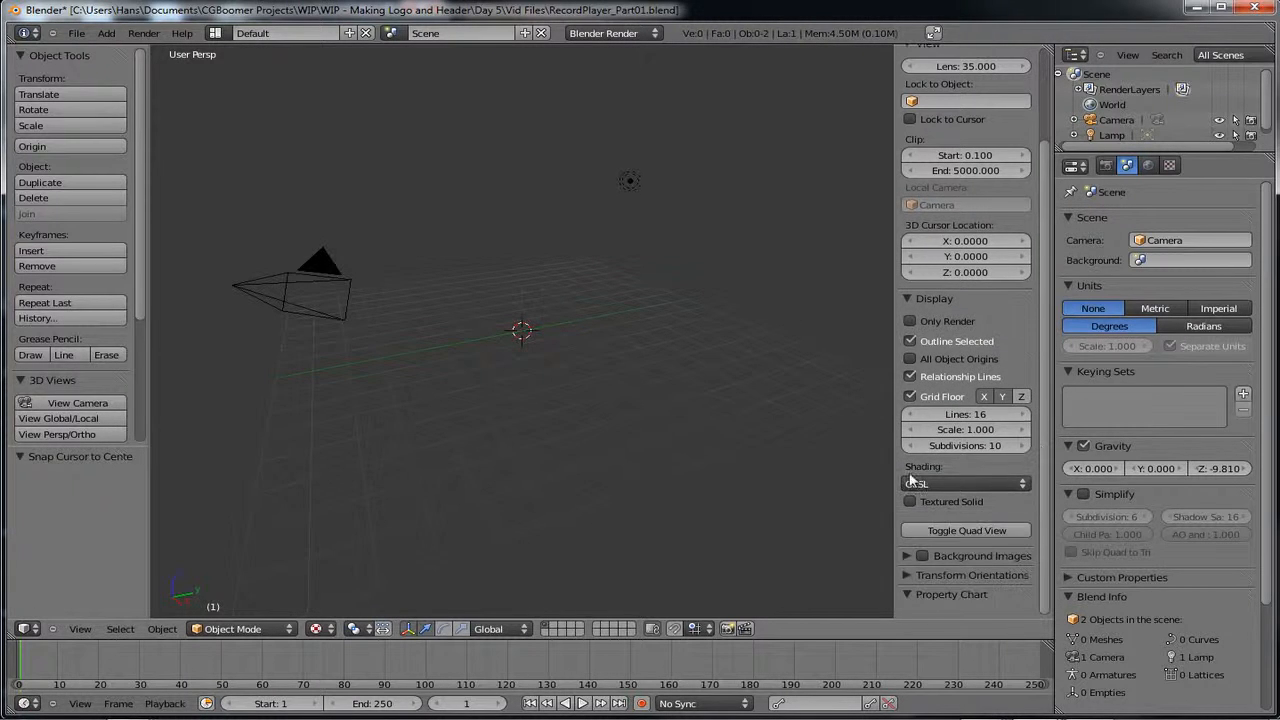
click(1018, 485)
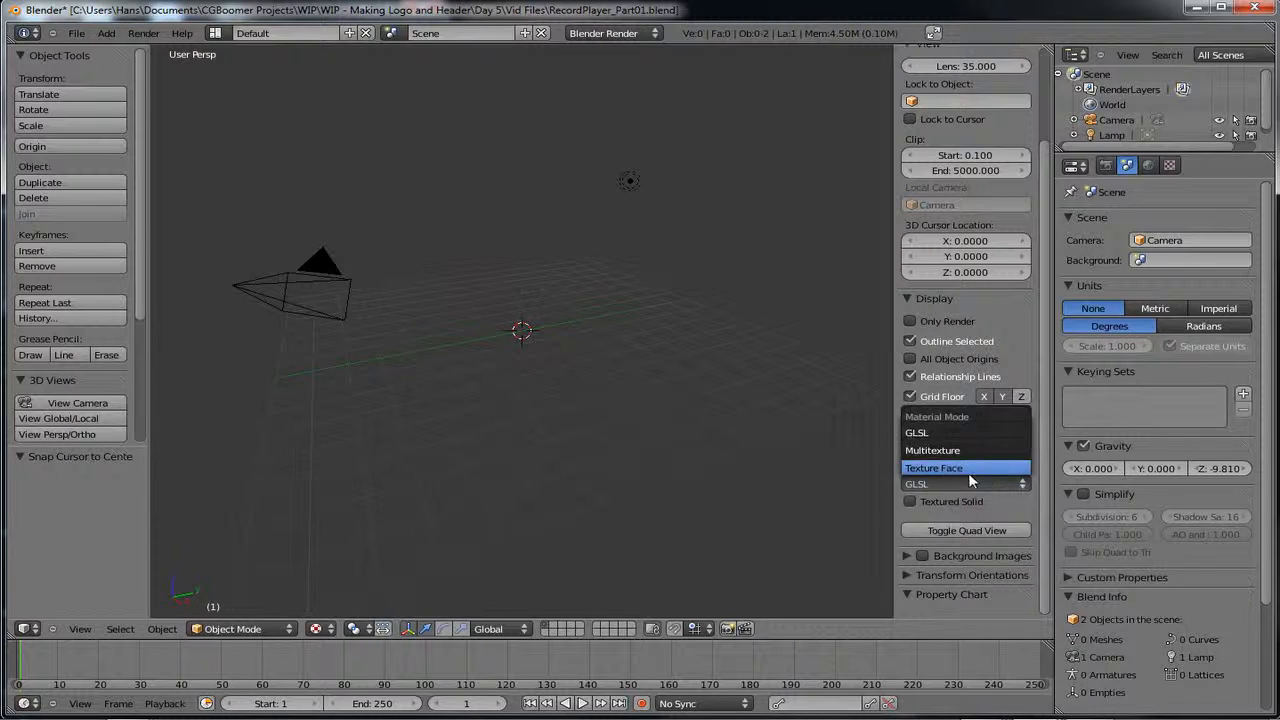
click(936, 433)
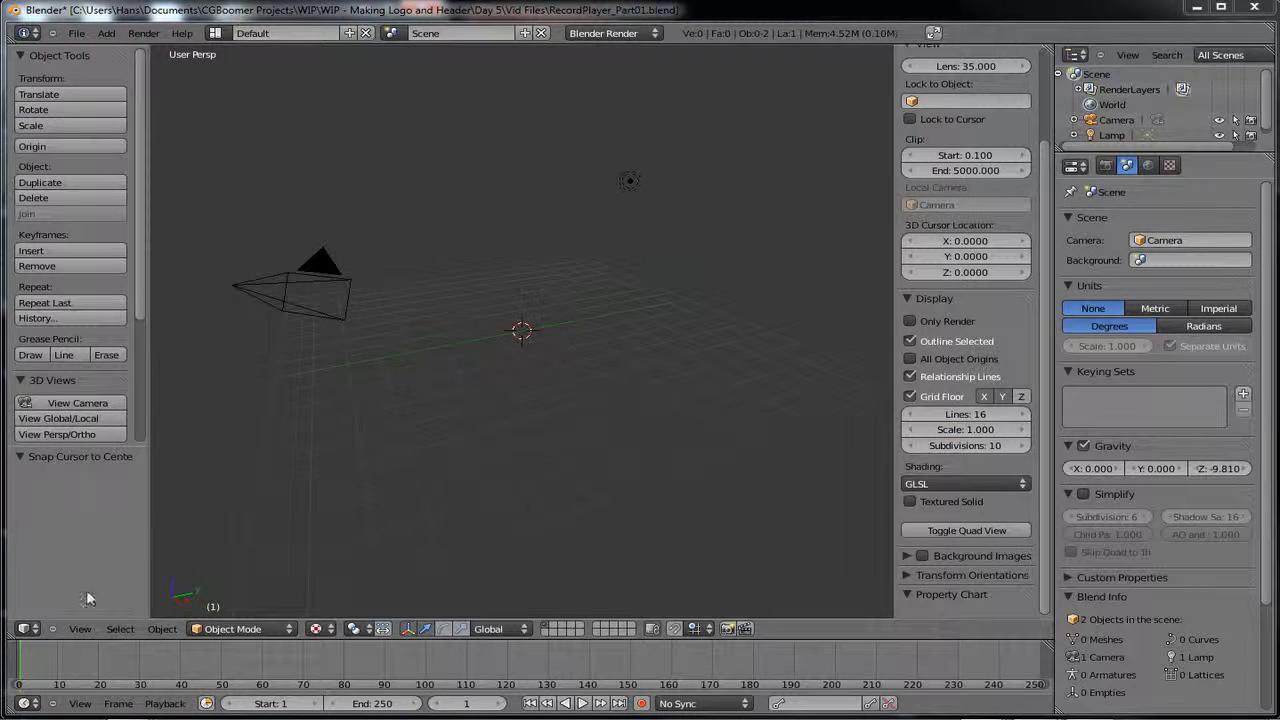
- Set the viewport shading to Solid and add a cube mesh at the 3D cursor
click(328, 631)
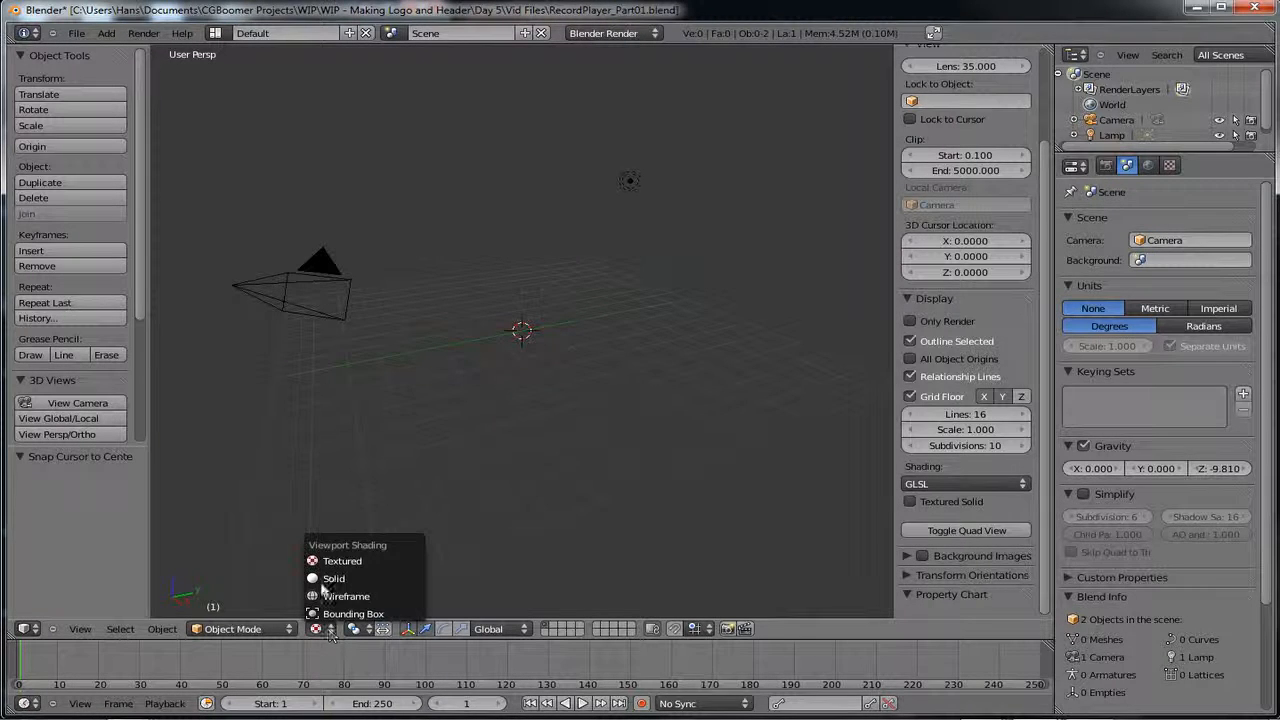
click(323, 581)
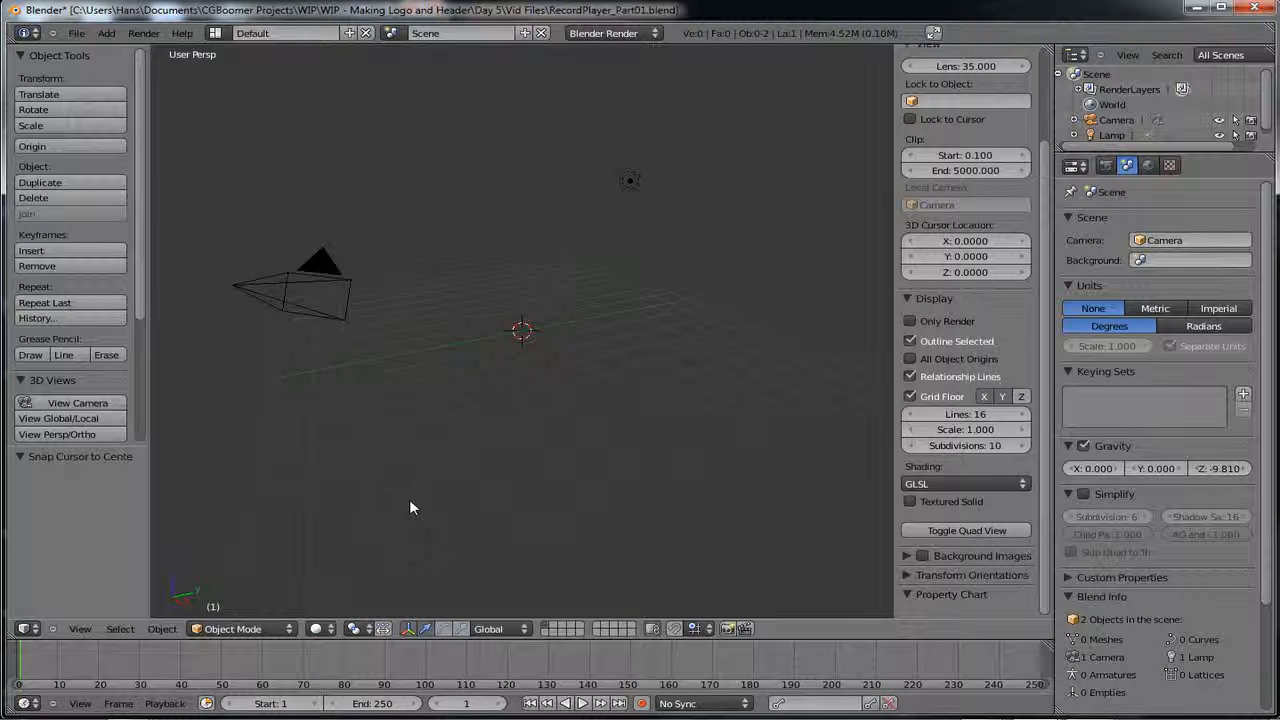
click(106, 33)
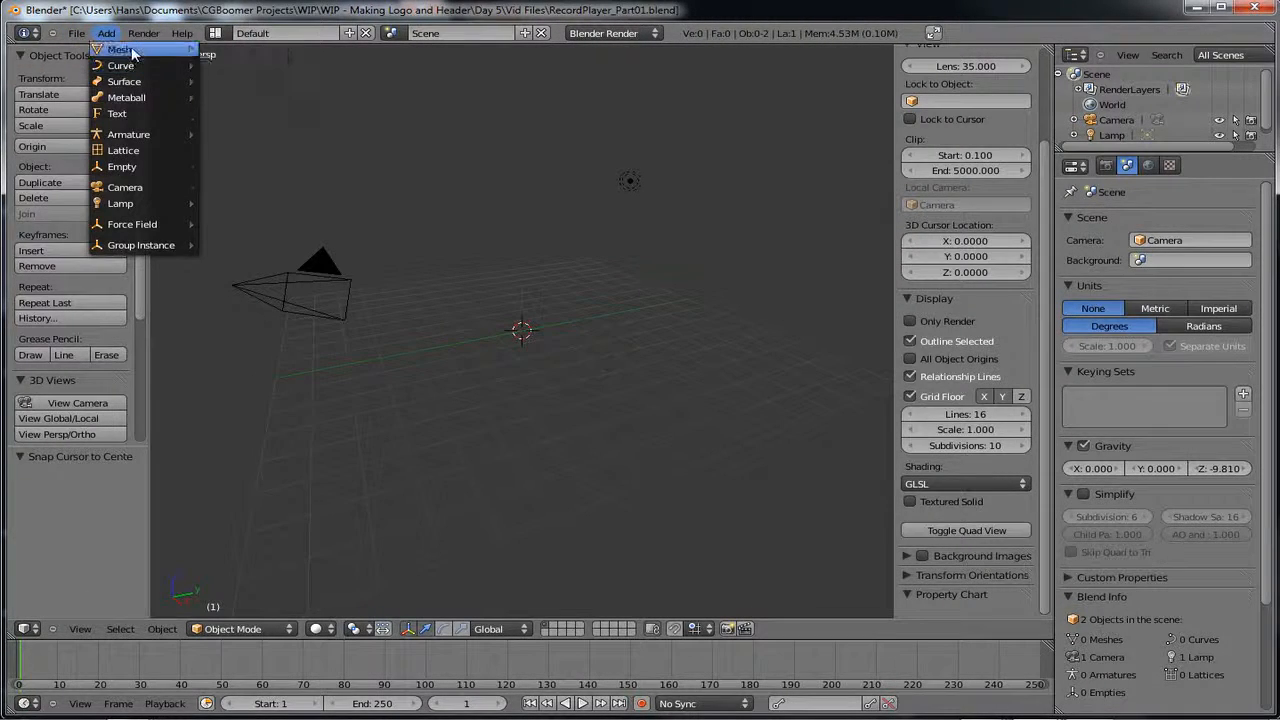
mouse_move(120, 49)
click(221, 61)
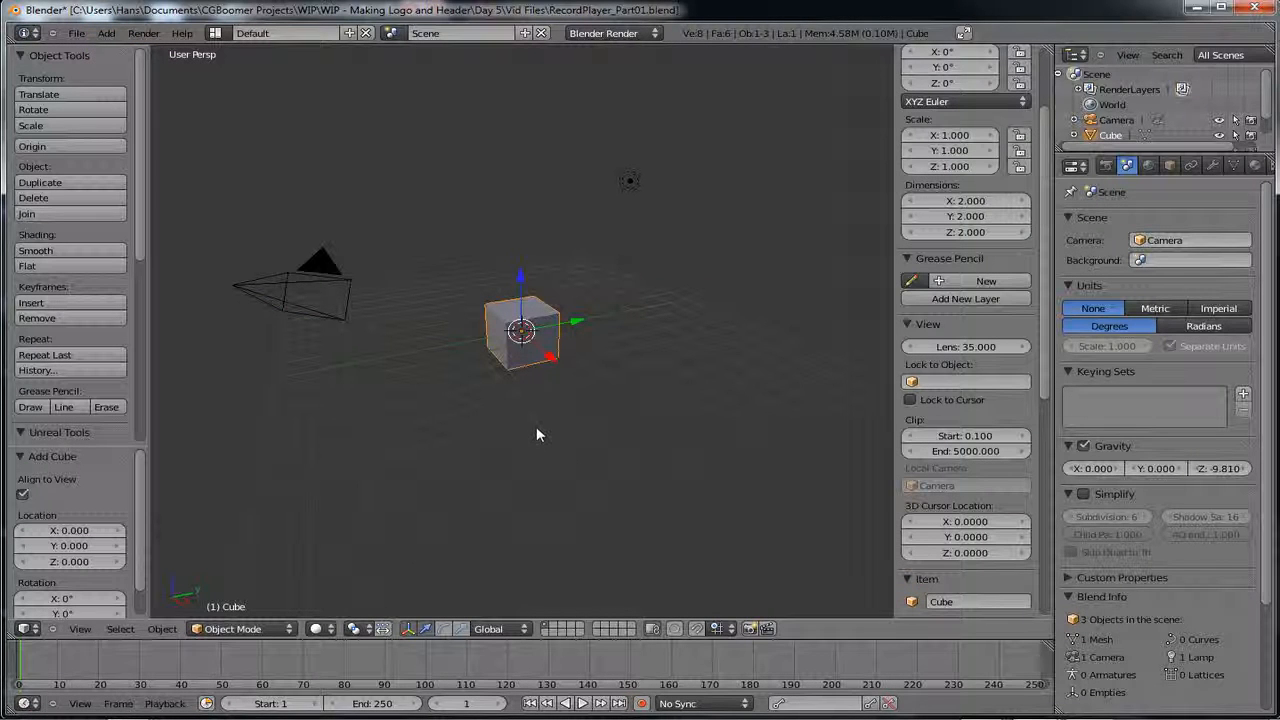
- Switch the viewport shading to Wireframe and toggle the cube's display repeatedly between Wireframe and Solid
click(292, 628)
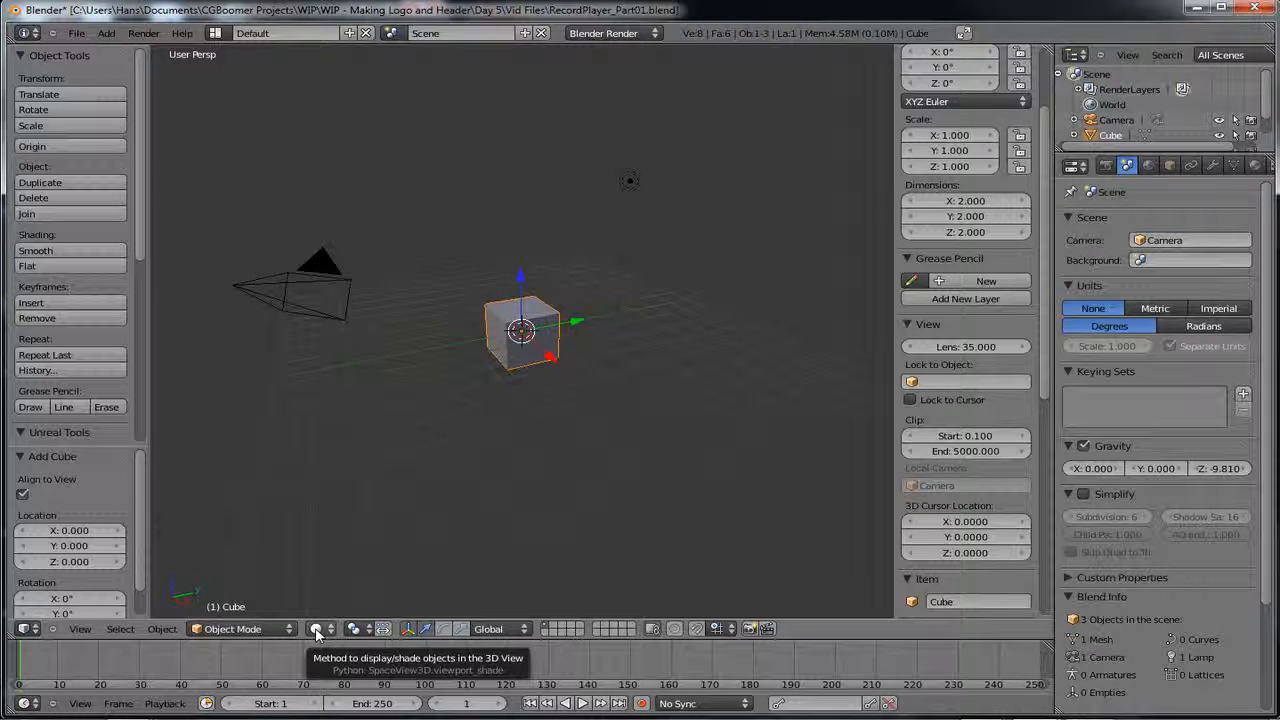
click(331, 632)
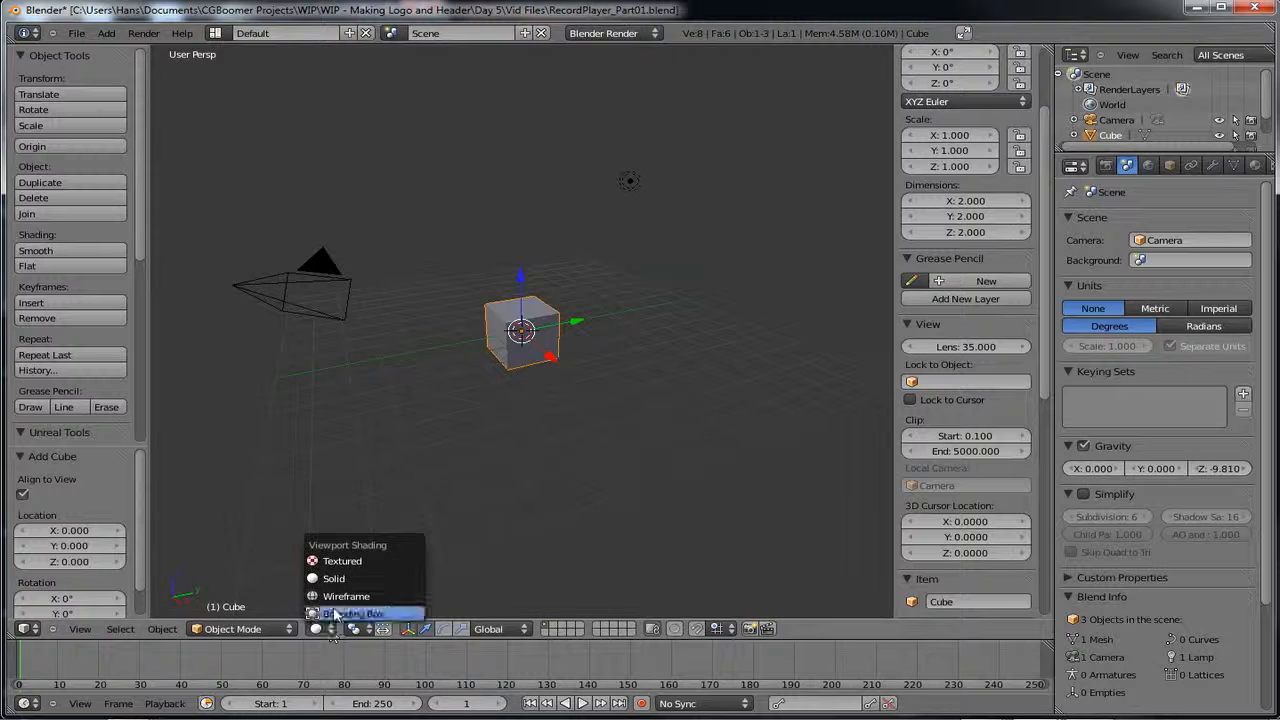
click(338, 596)
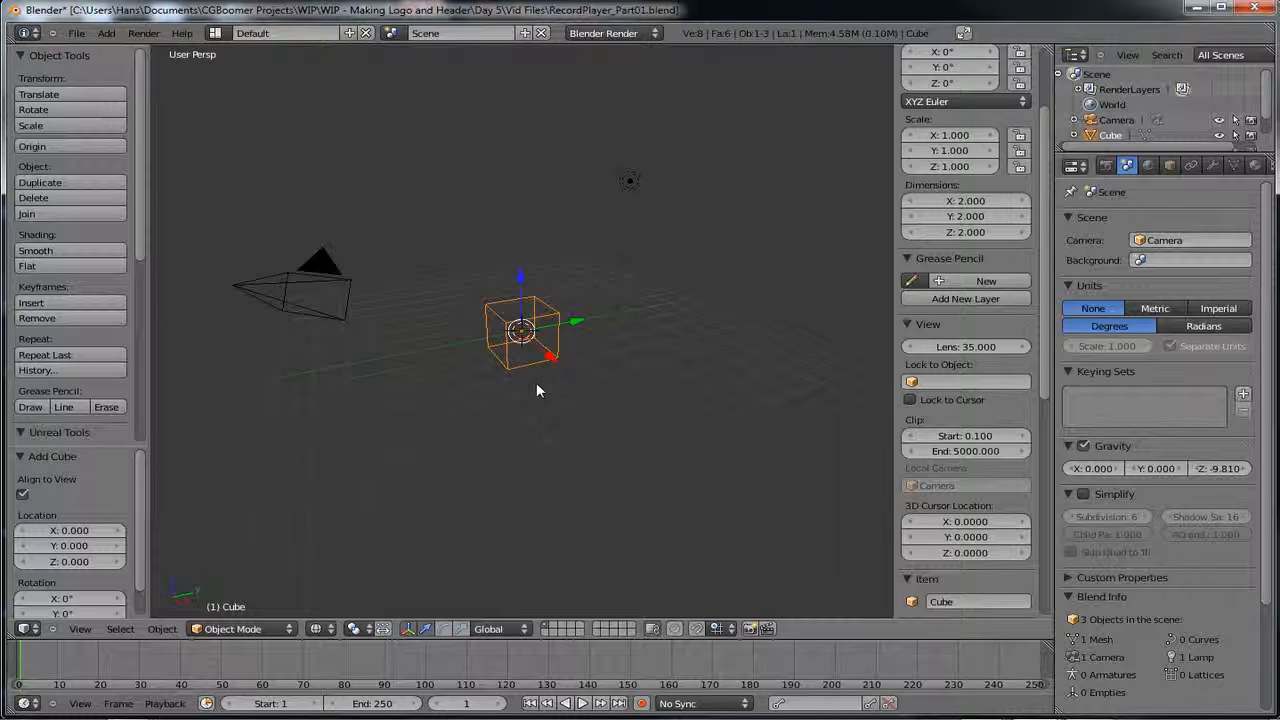
key(z)
key(z)
key(z)
key(z)
key(z)
key(z)
key(z)
key(z)
key(z)
key(z)
key(z)
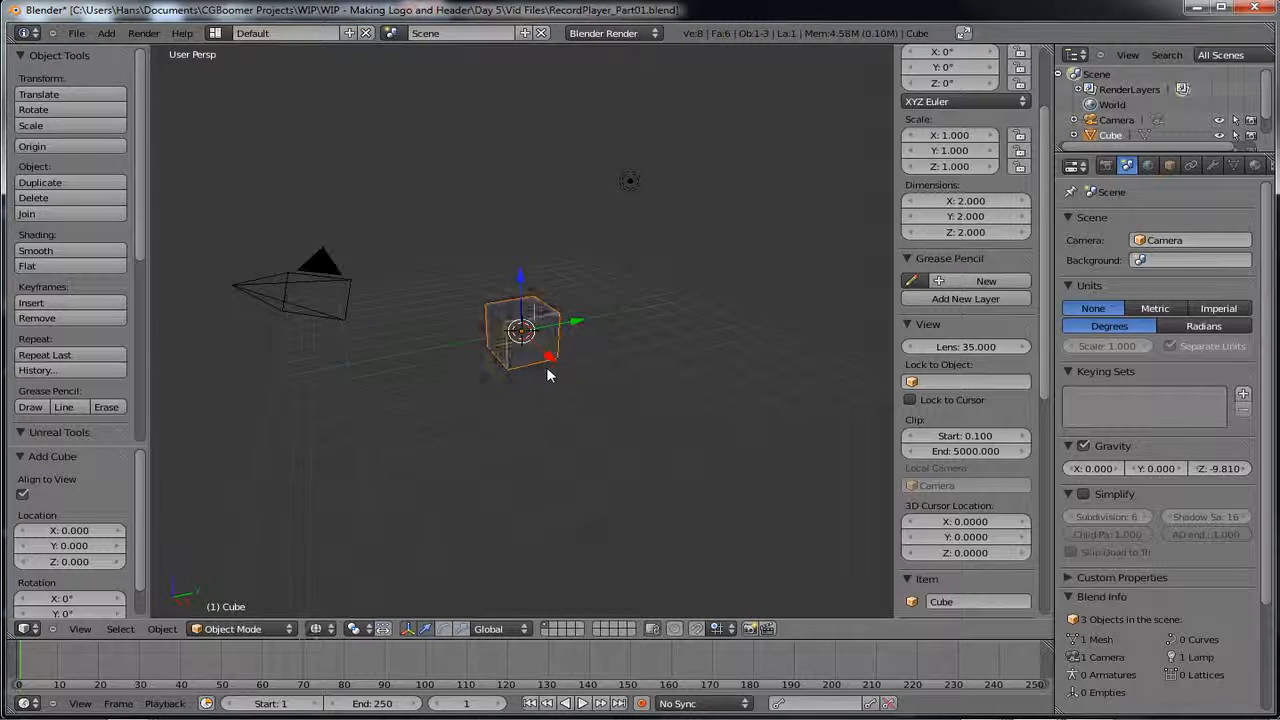
key(z)
key(z)
key(z)
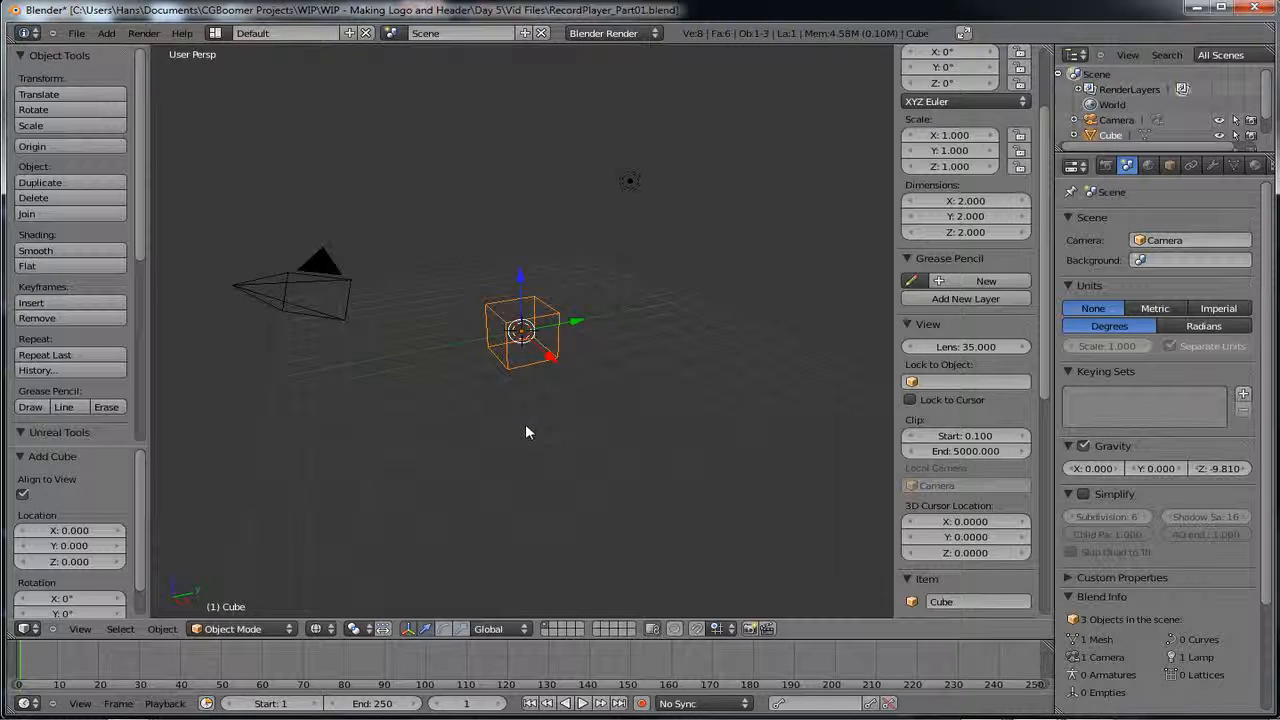
key(z)
key(z)
key(z)
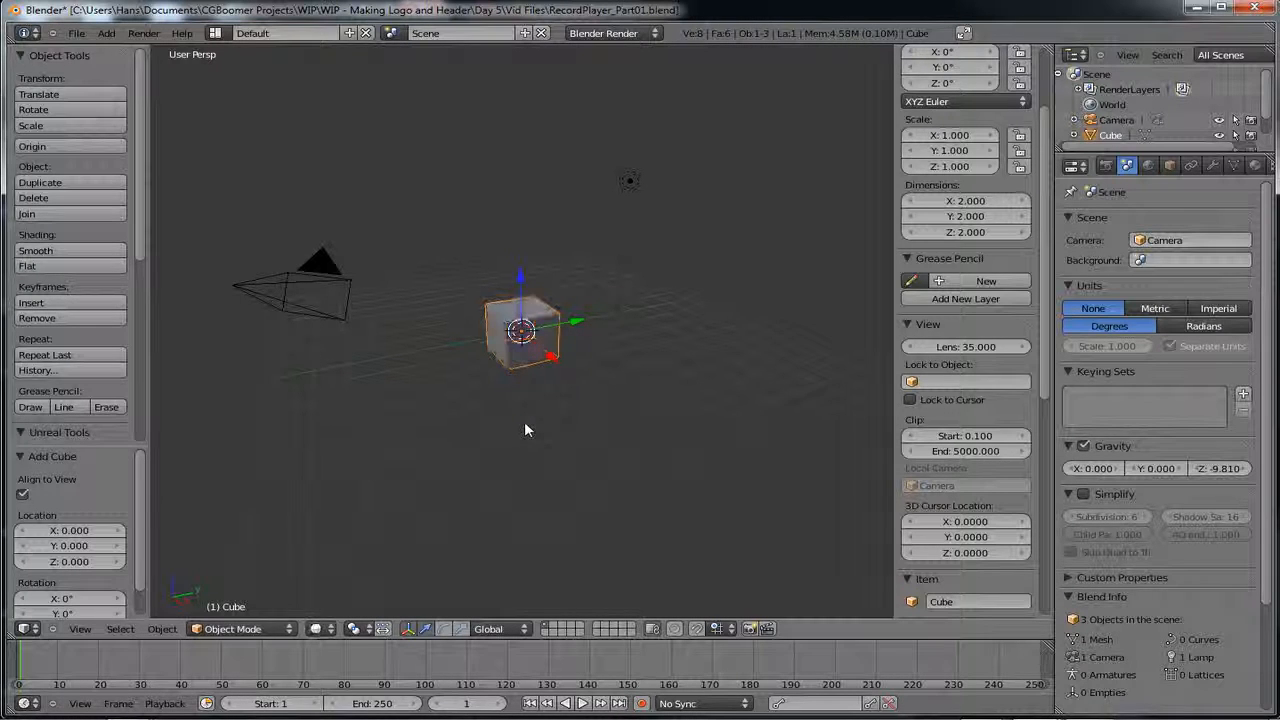
key(z)
key(z)
key(z)
key(z)
key(z)
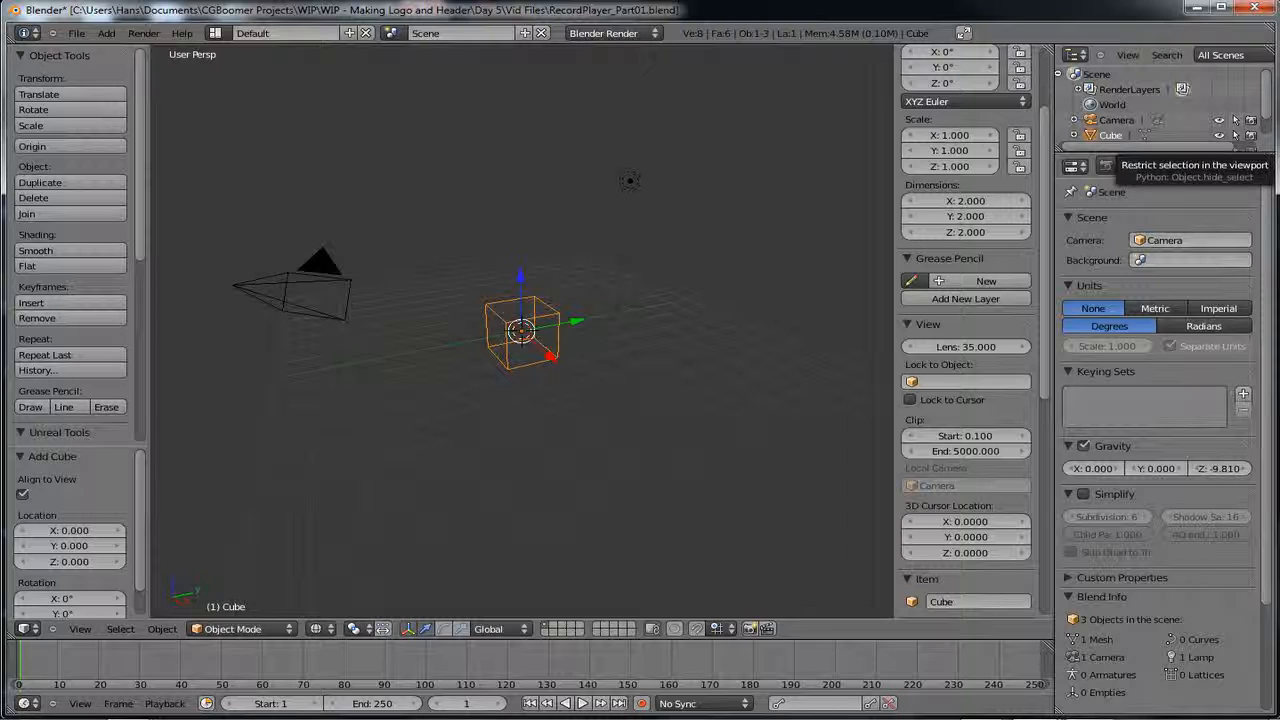
key(z)
key(z)
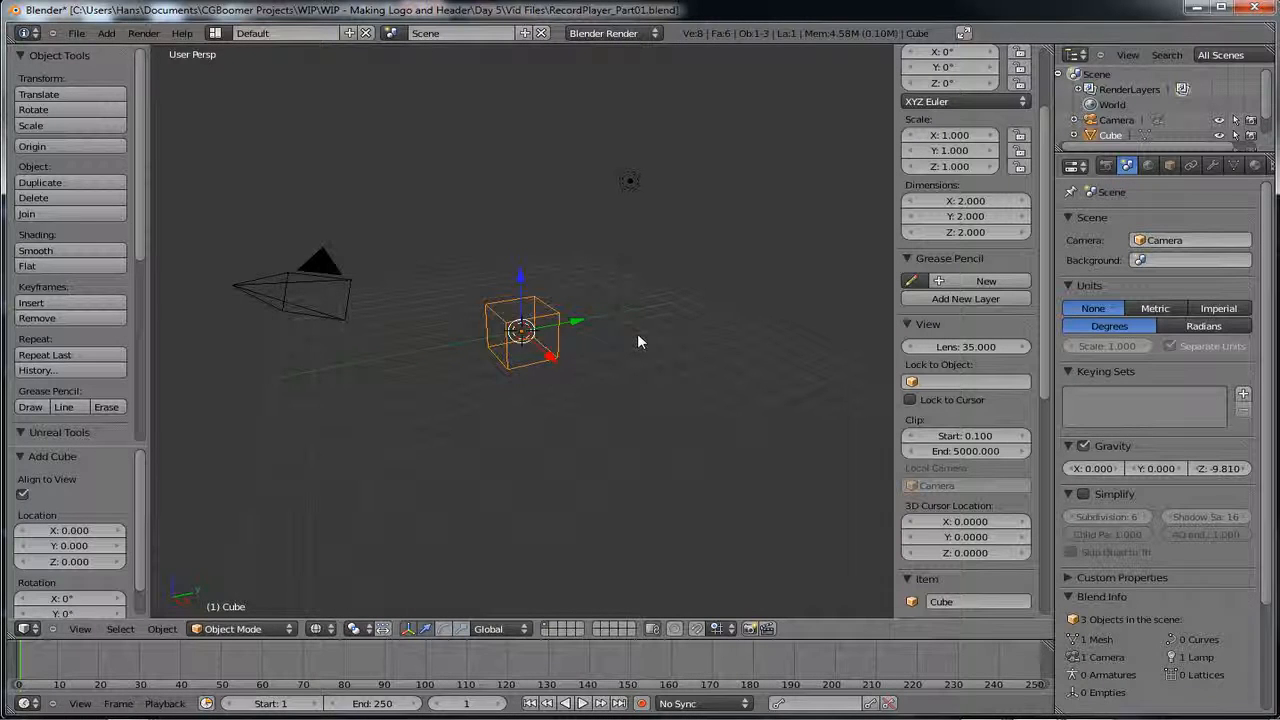
key(z)
key(z)
key(z)
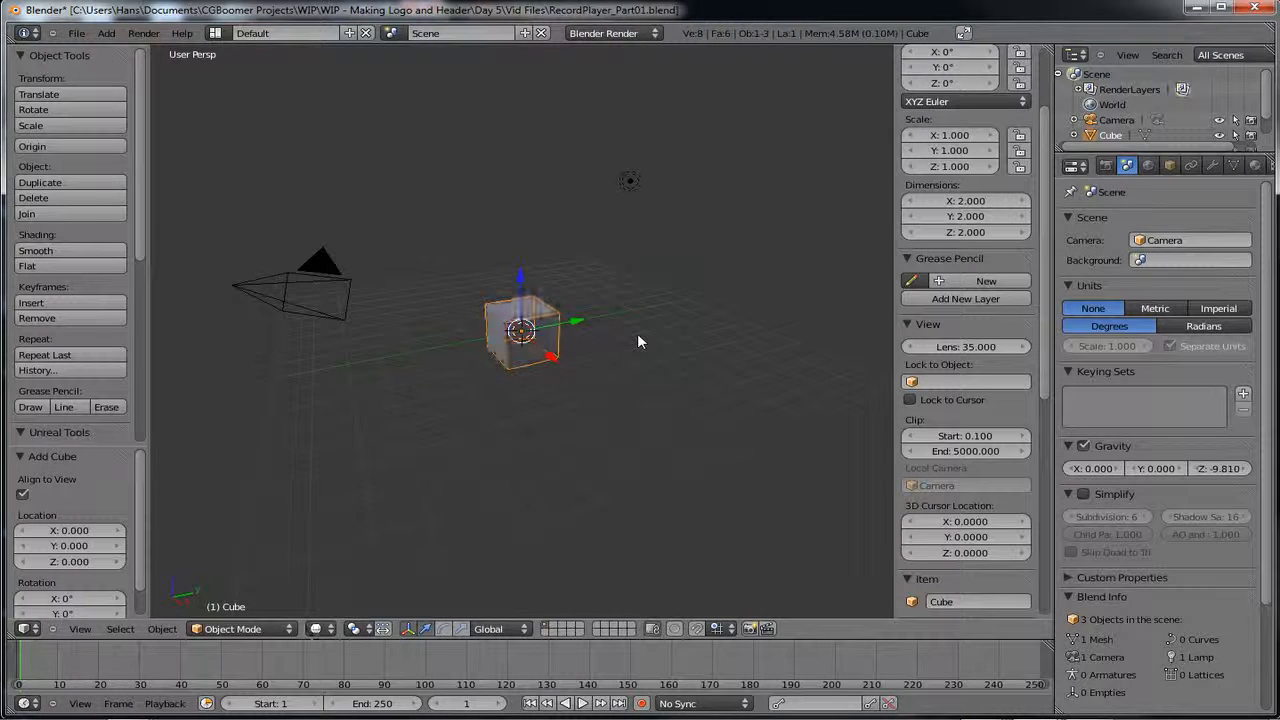
key(z)
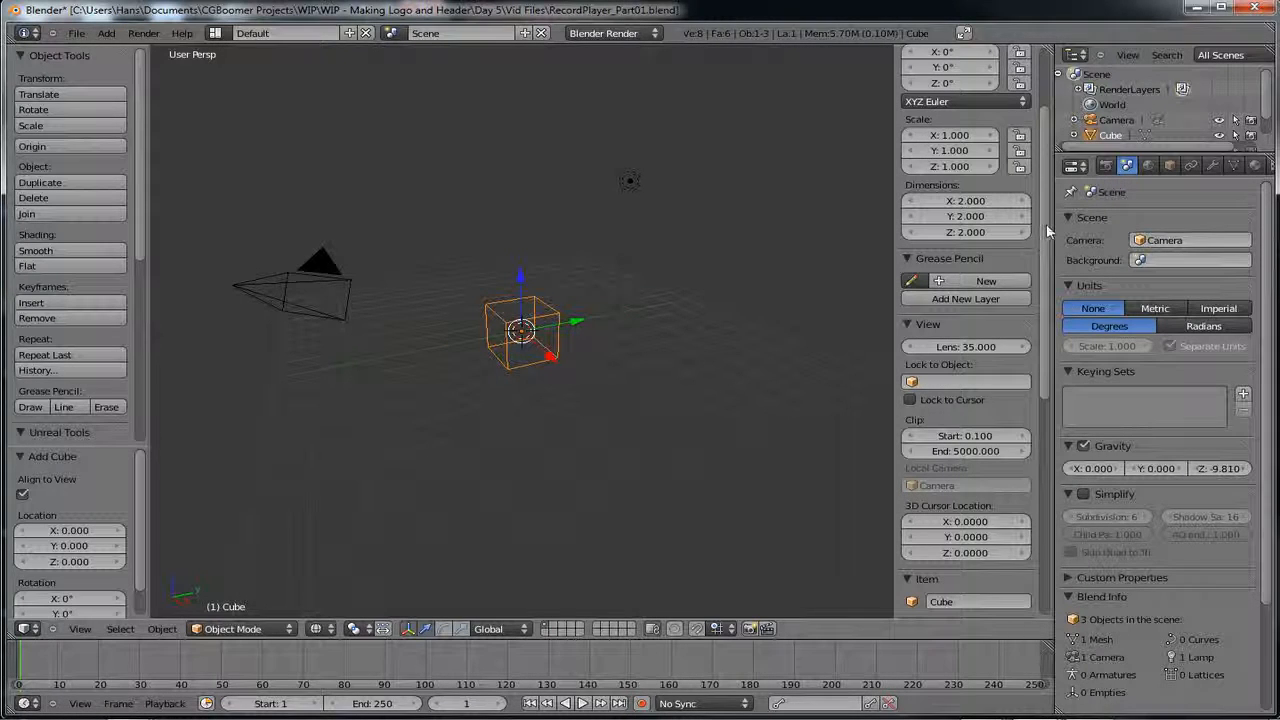
- Set the 3D view's viewport shading back to Solid
scroll(1000, 300, down, 10)
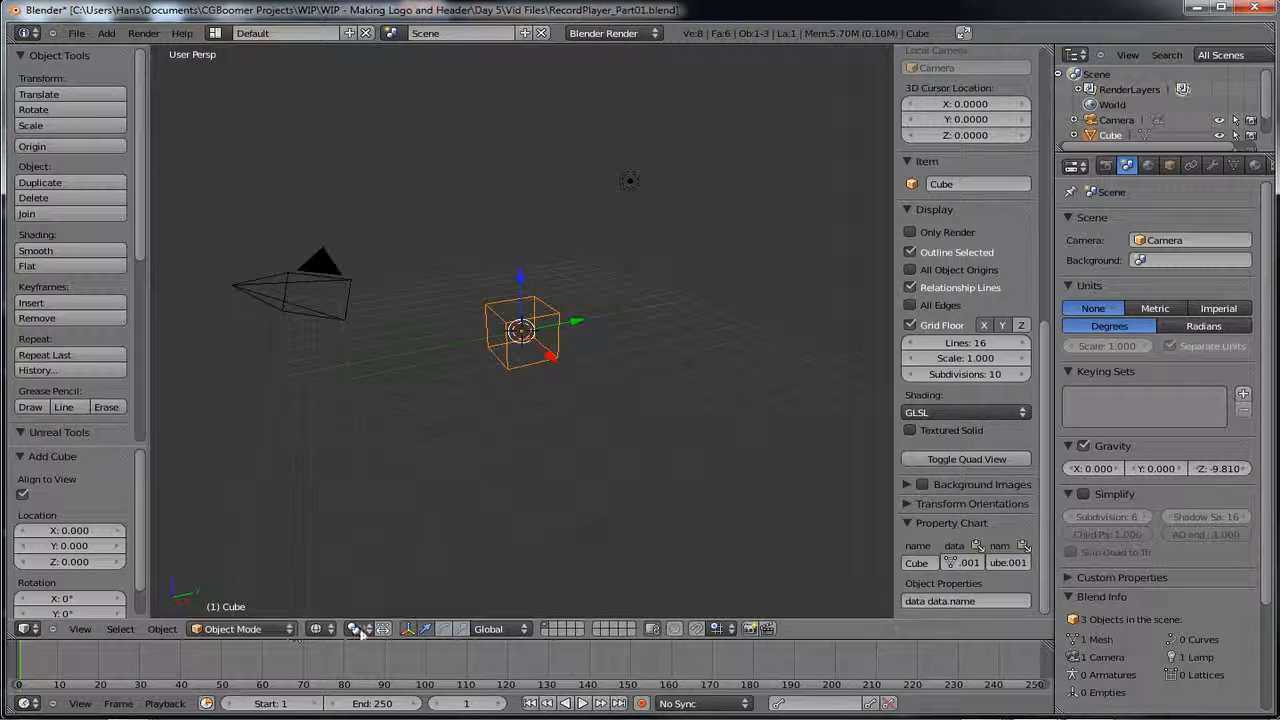
click(320, 628)
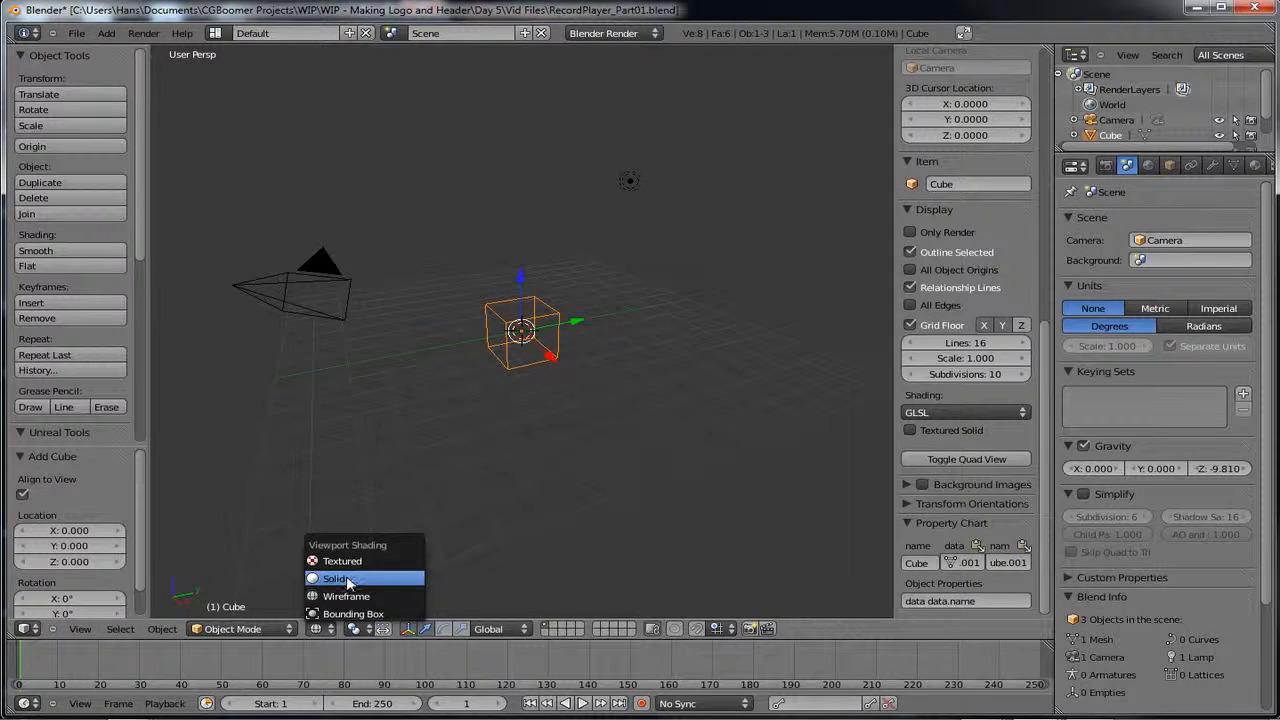
click(347, 580)
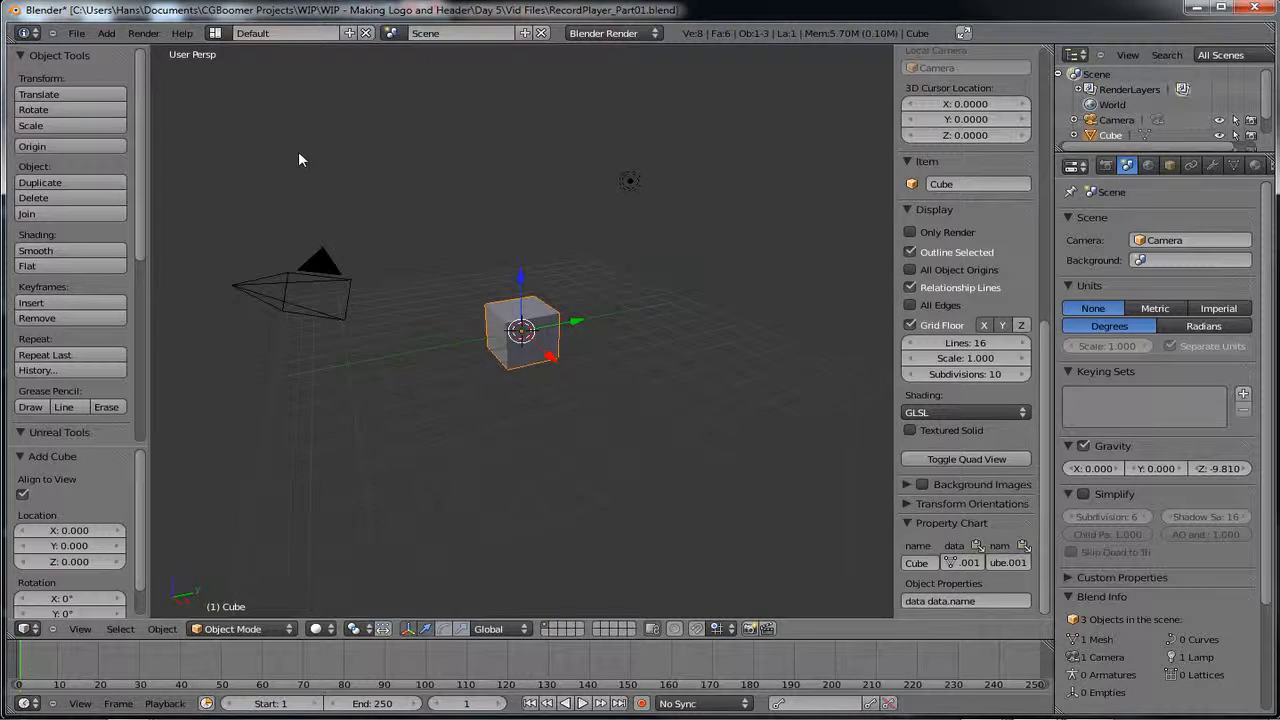
- Switch the 3D view to the front orthographic view and delete the cube
key(KP_5)
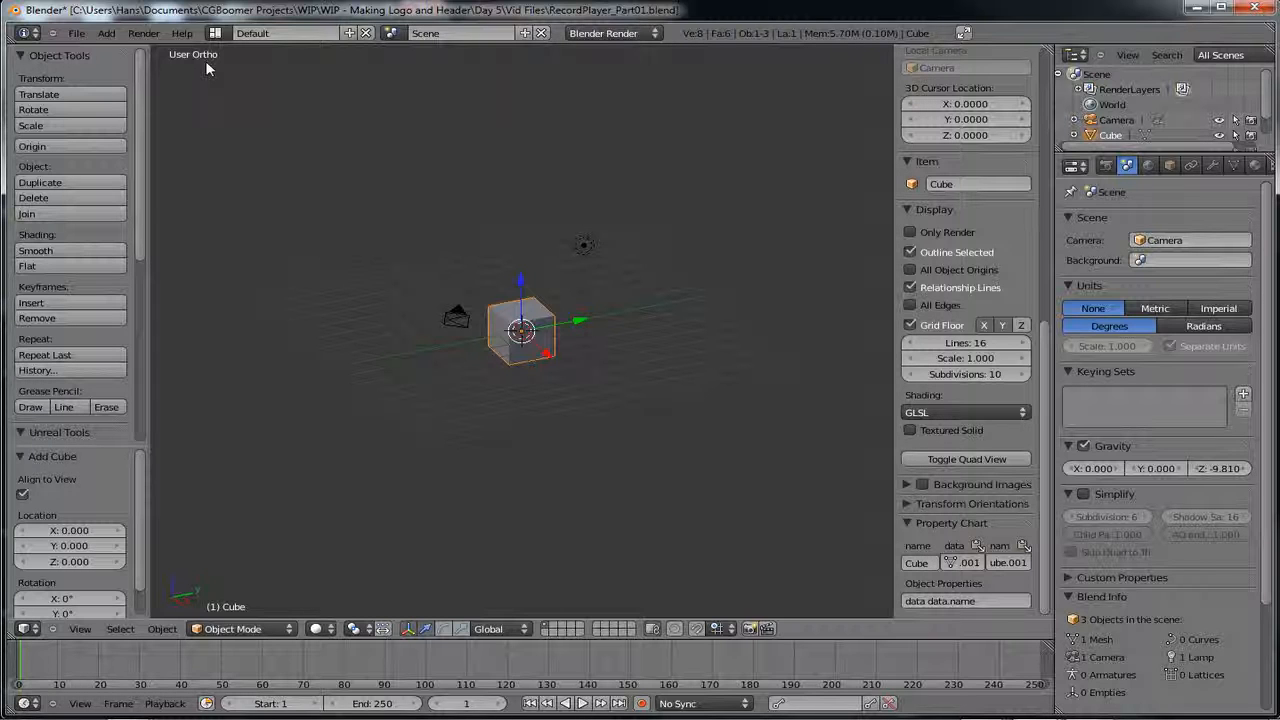
key(KP_1)
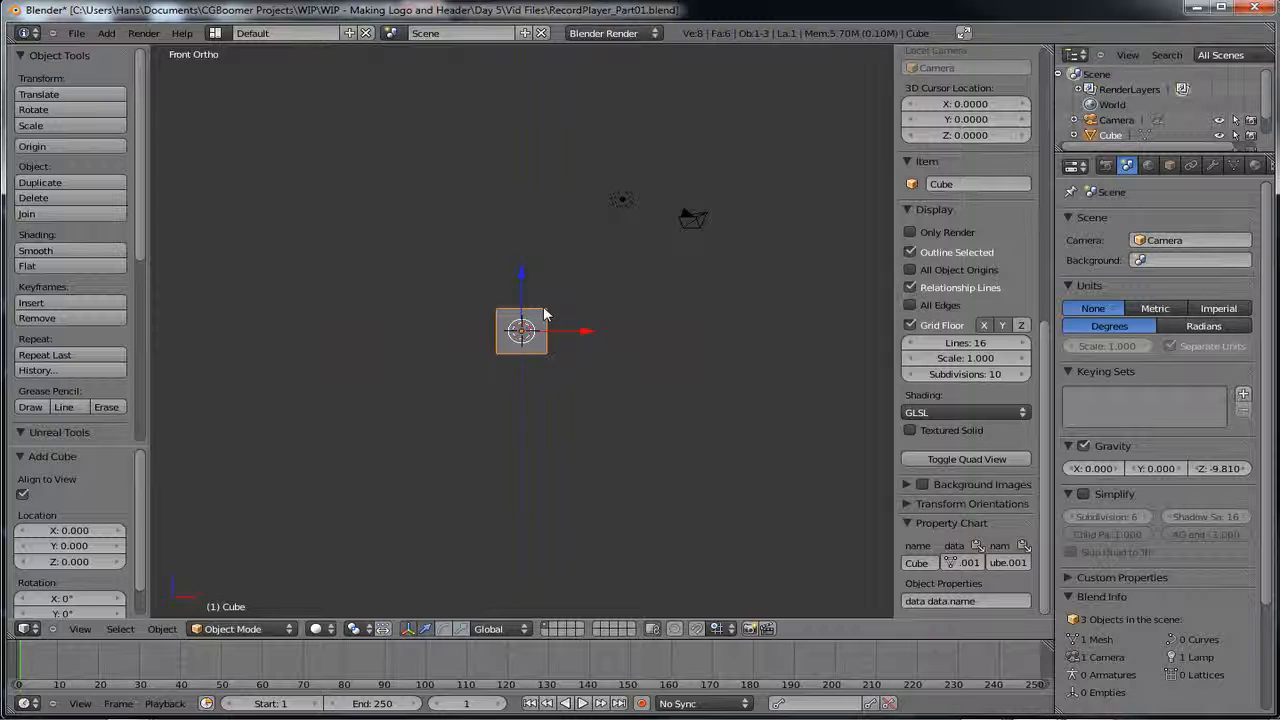
key(x)
click(510, 308)
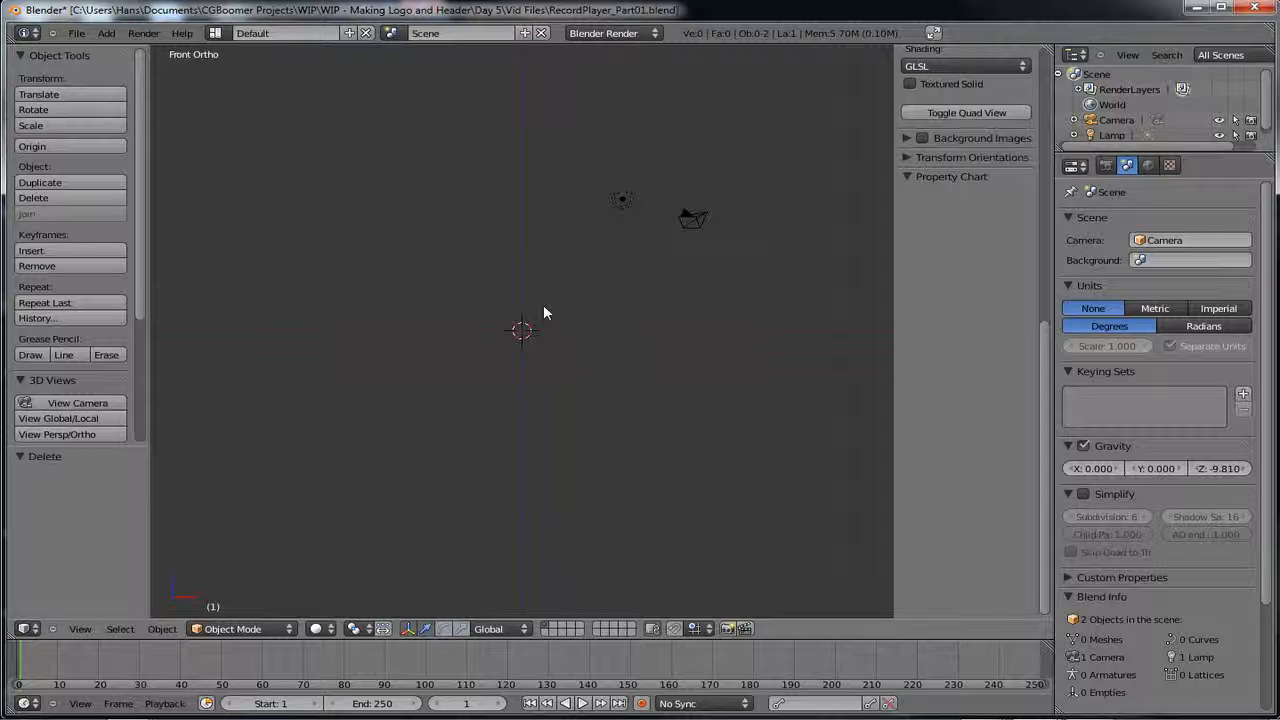
- Enable background images for the 3D view and load RCModel_Front.jpg from the References folder as the first one
click(910, 138)
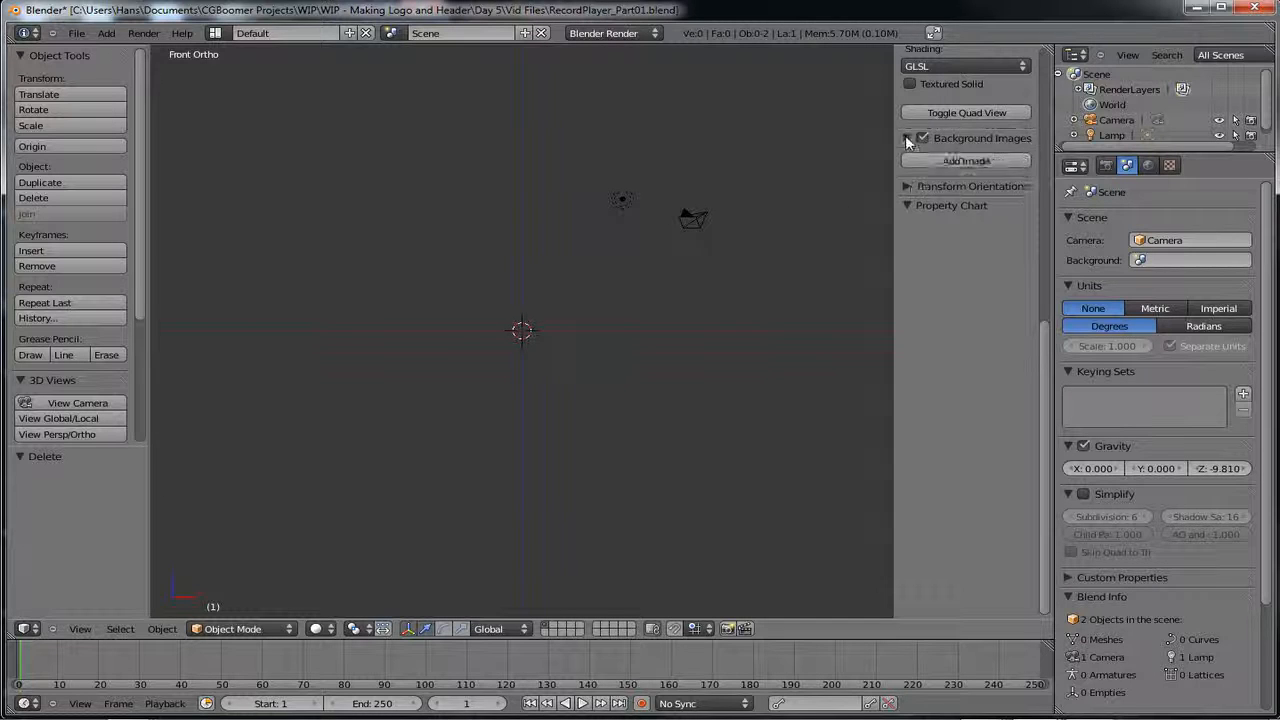
click(966, 161)
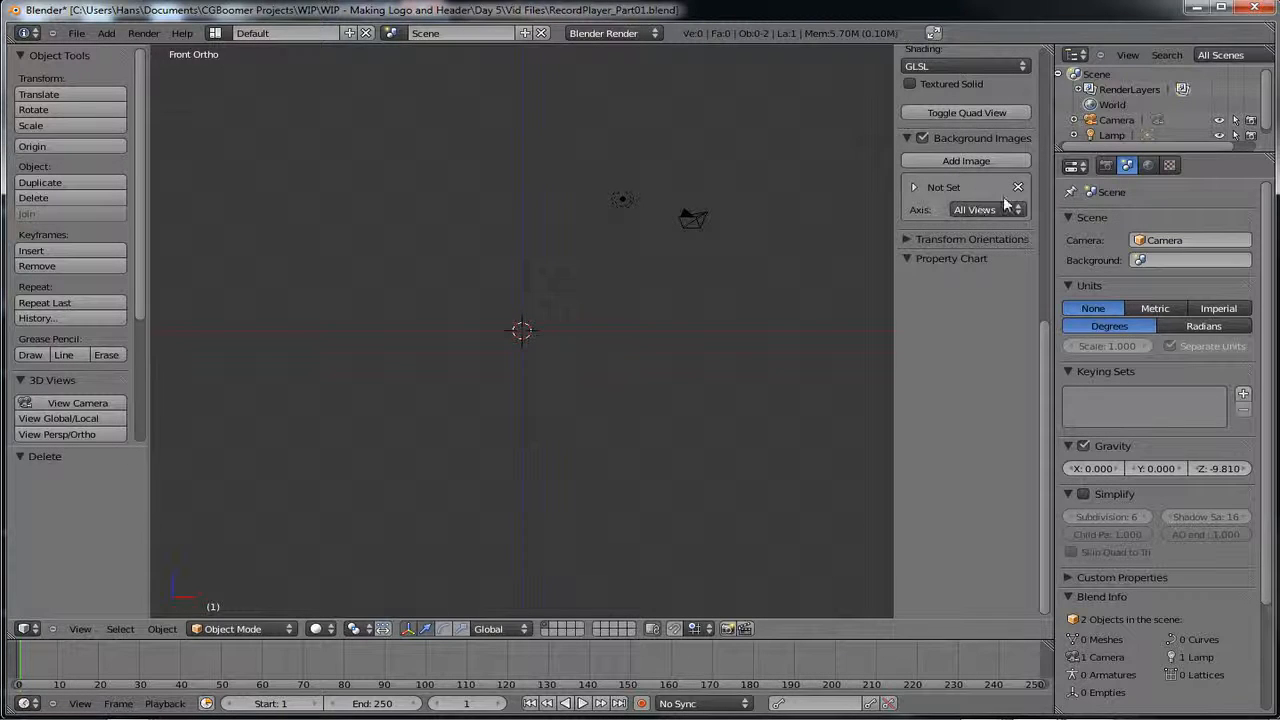
click(917, 188)
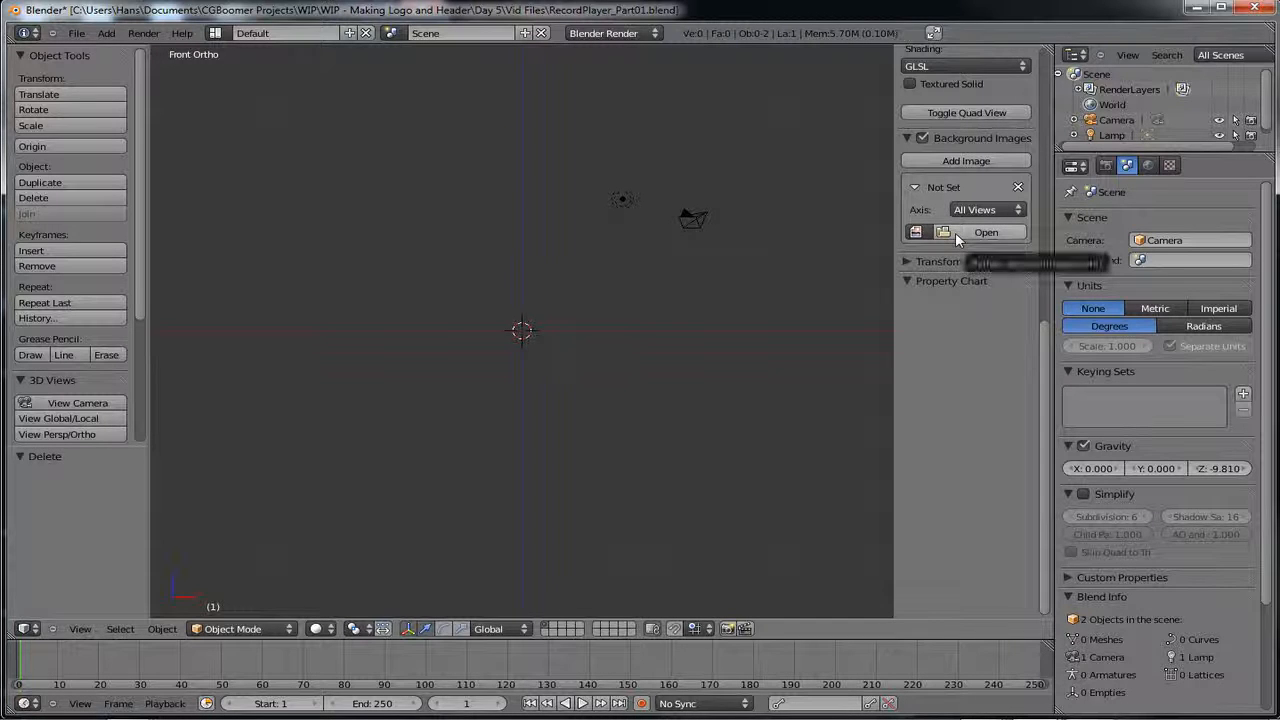
click(955, 232)
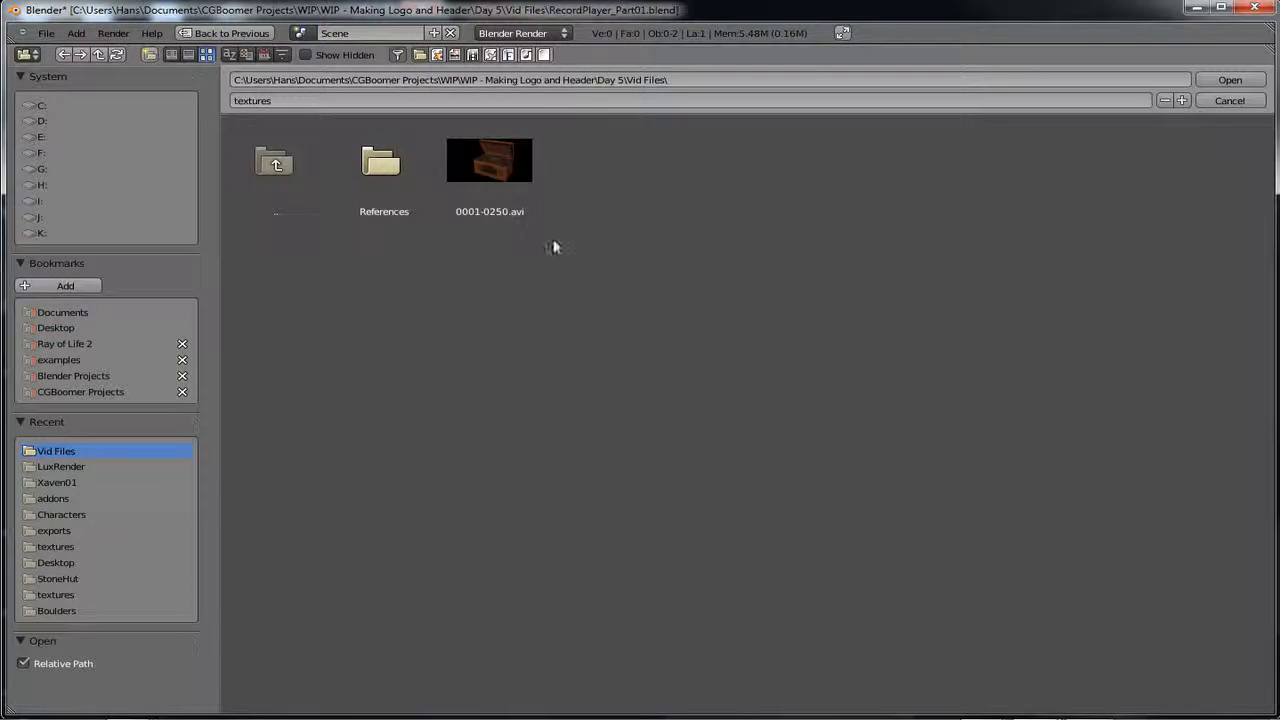
double_click(382, 163)
double_click(385, 165)
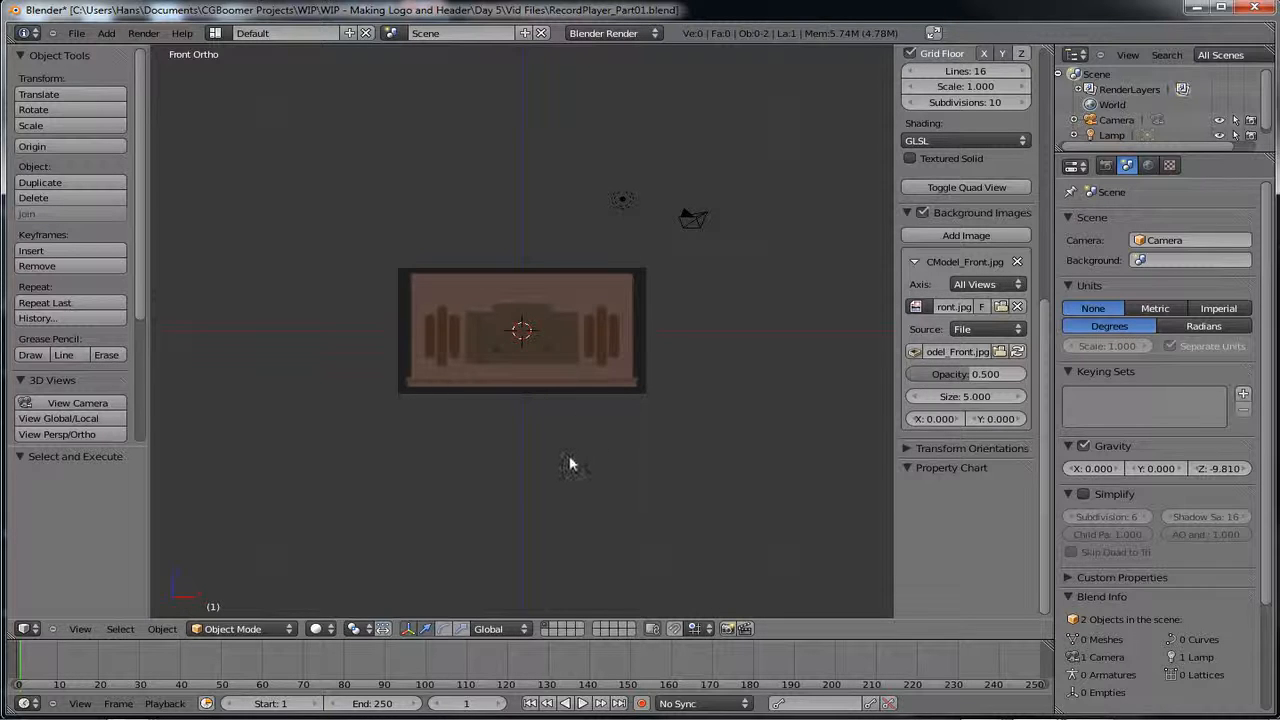
- Set the front reference image's vertical offset to 4.460 so the record player's base sits on the origin line
scroll(566, 459, up, 4)
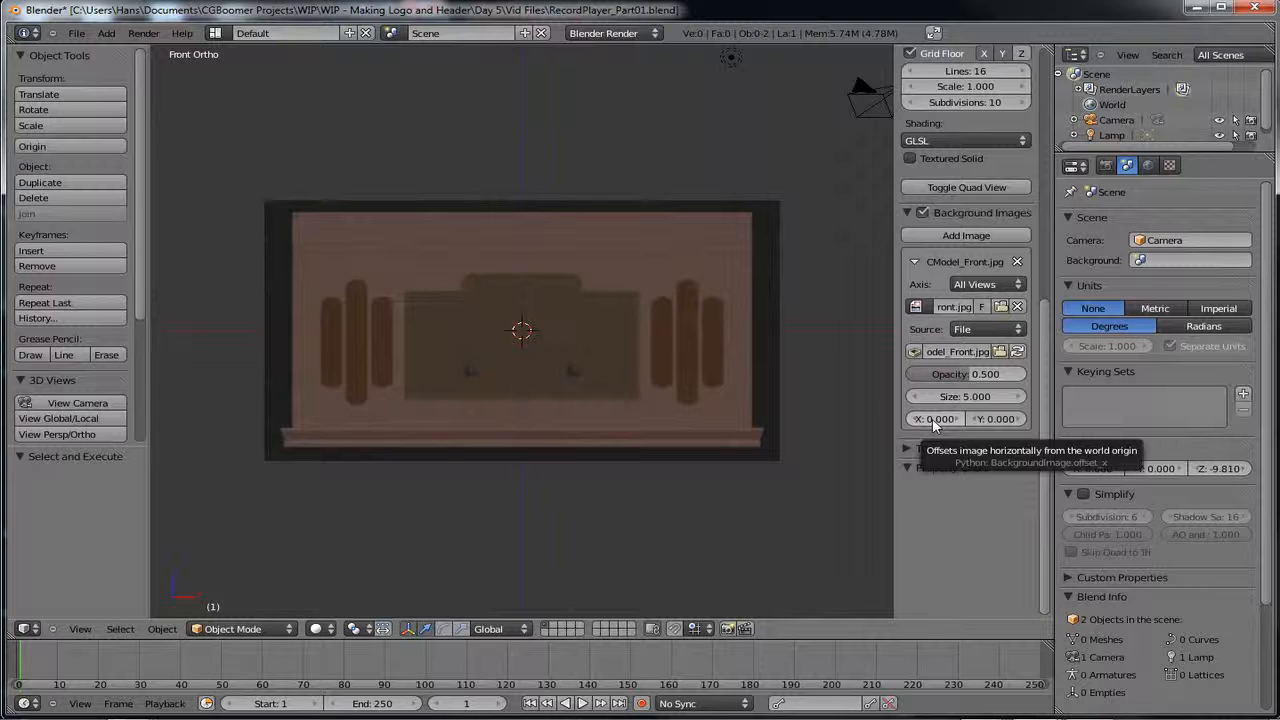
drag(980, 419, 1025, 427)
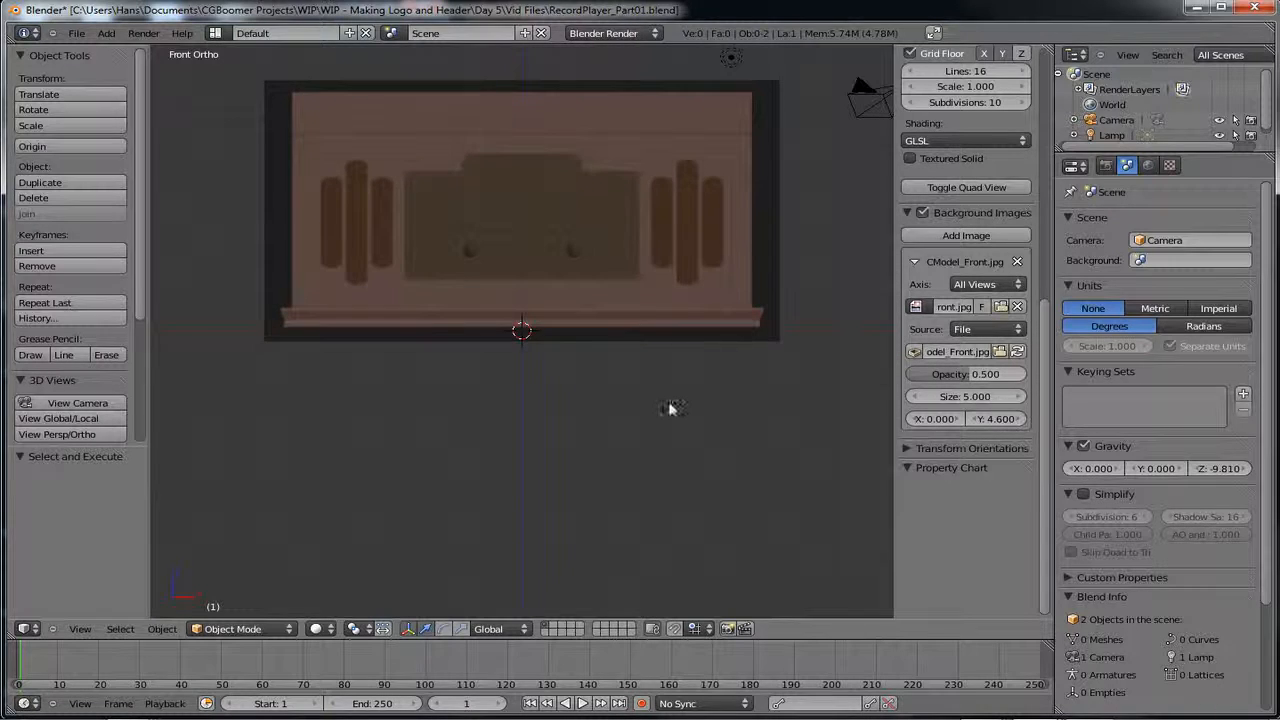
scroll(670, 408, up, 6)
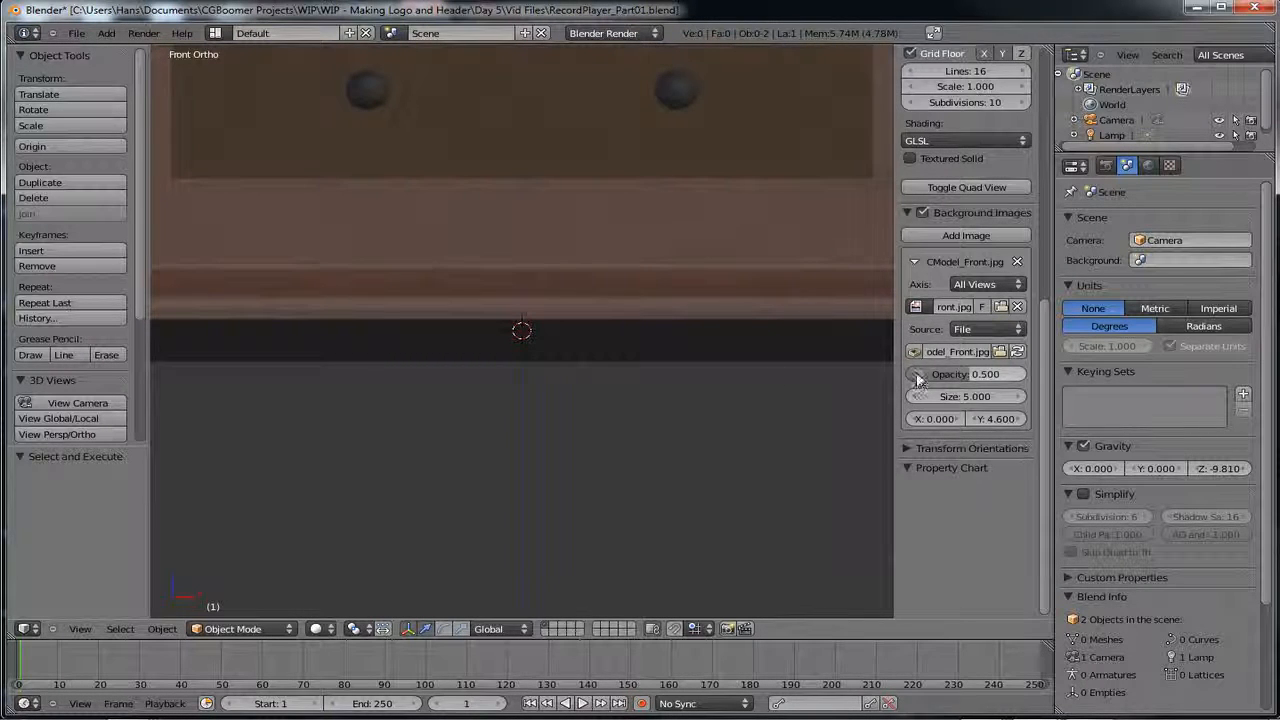
click(978, 420)
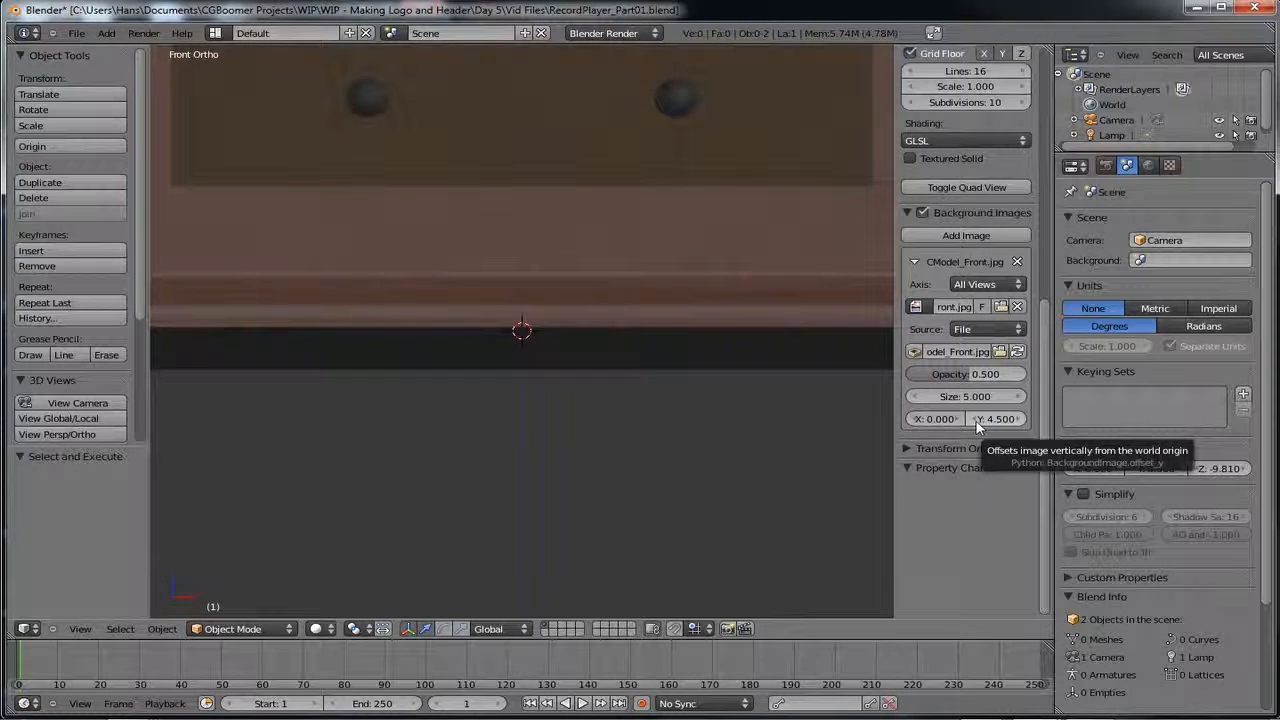
drag(996, 419, 993, 417)
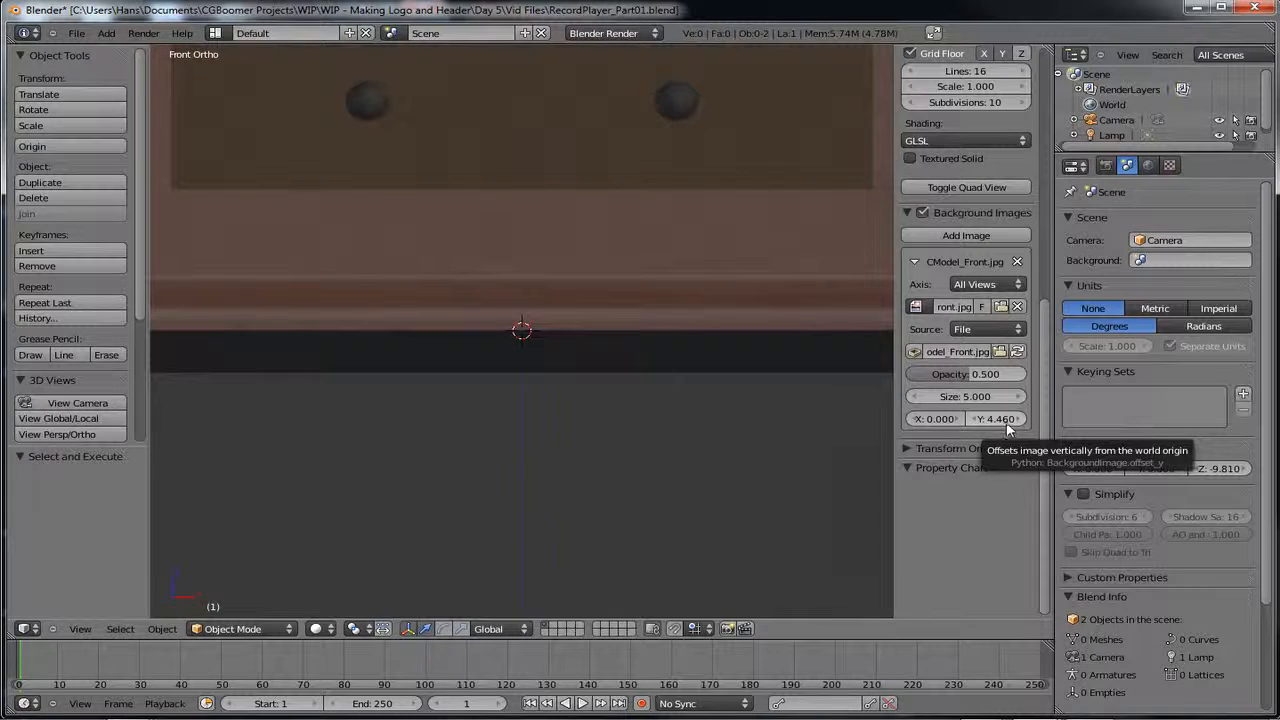
scroll(637, 411, down, 4)
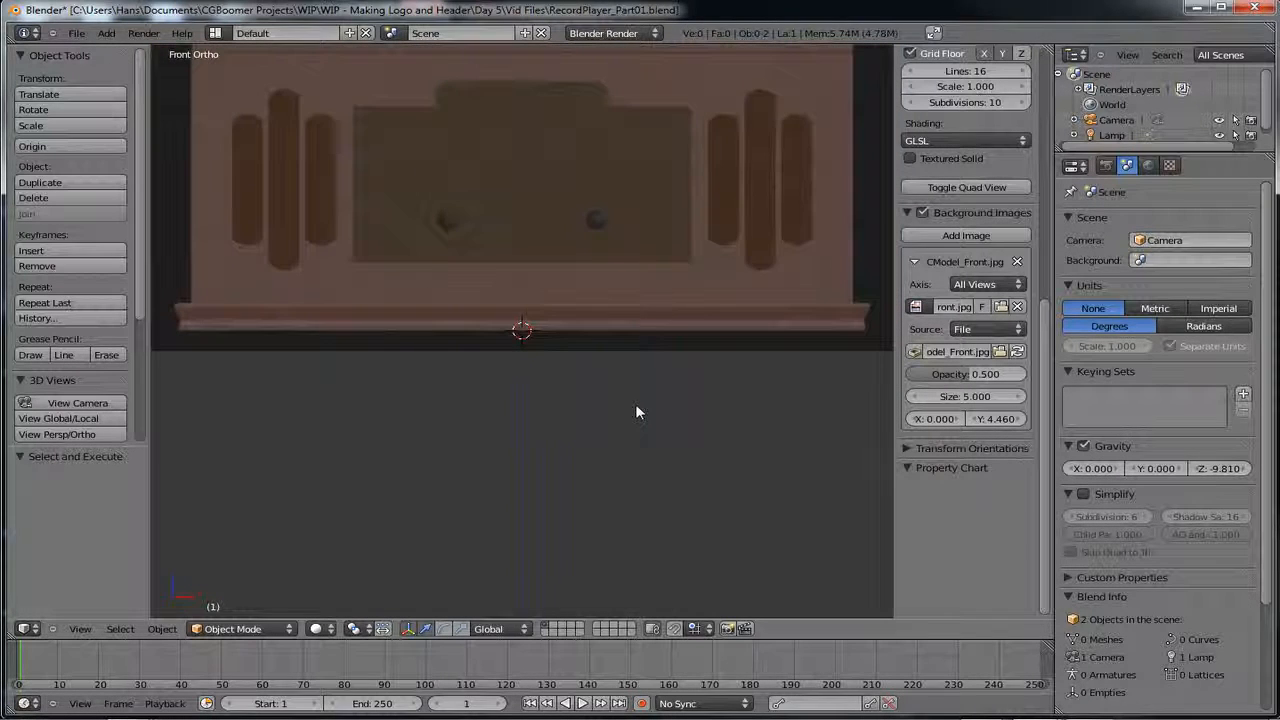
scroll(637, 411, up, 3)
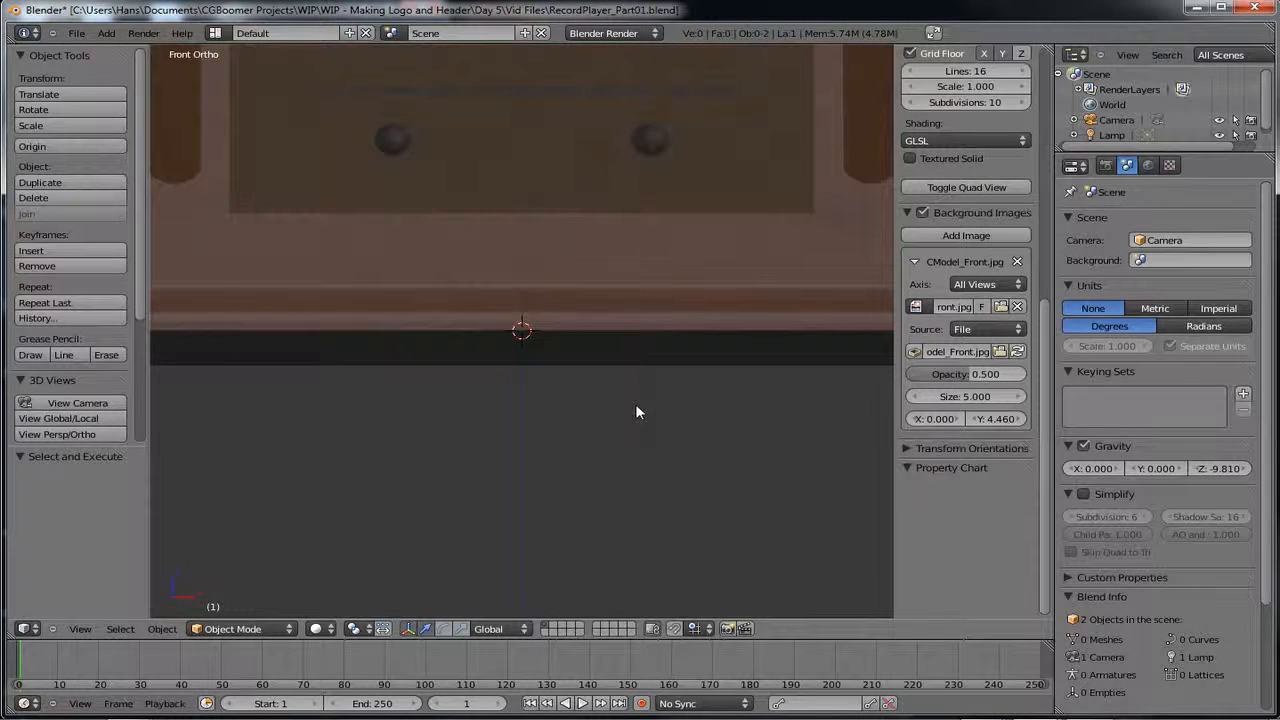
scroll(637, 411, down, 4)
scroll(637, 411, up, 3)
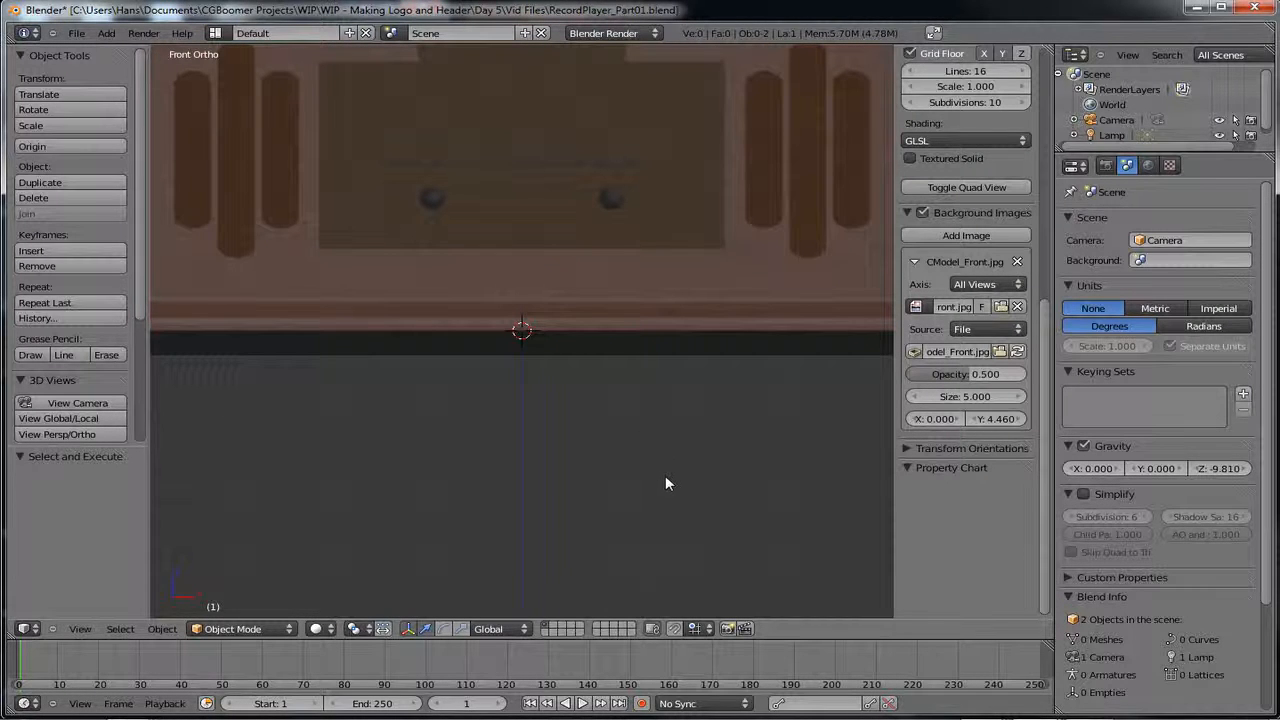
- Restrict the front reference image to the Front view and check it in right, front and perspective views
key(KP_3)
scroll(653, 422, down, 4)
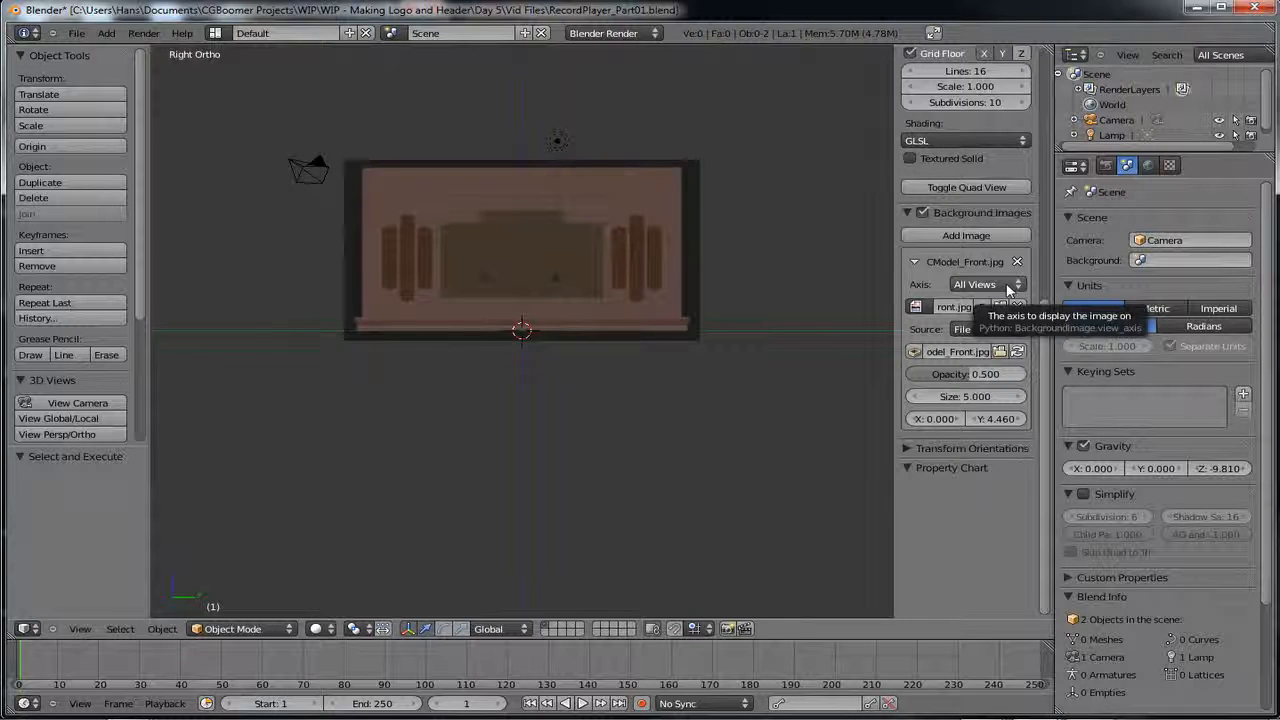
key(KP_1)
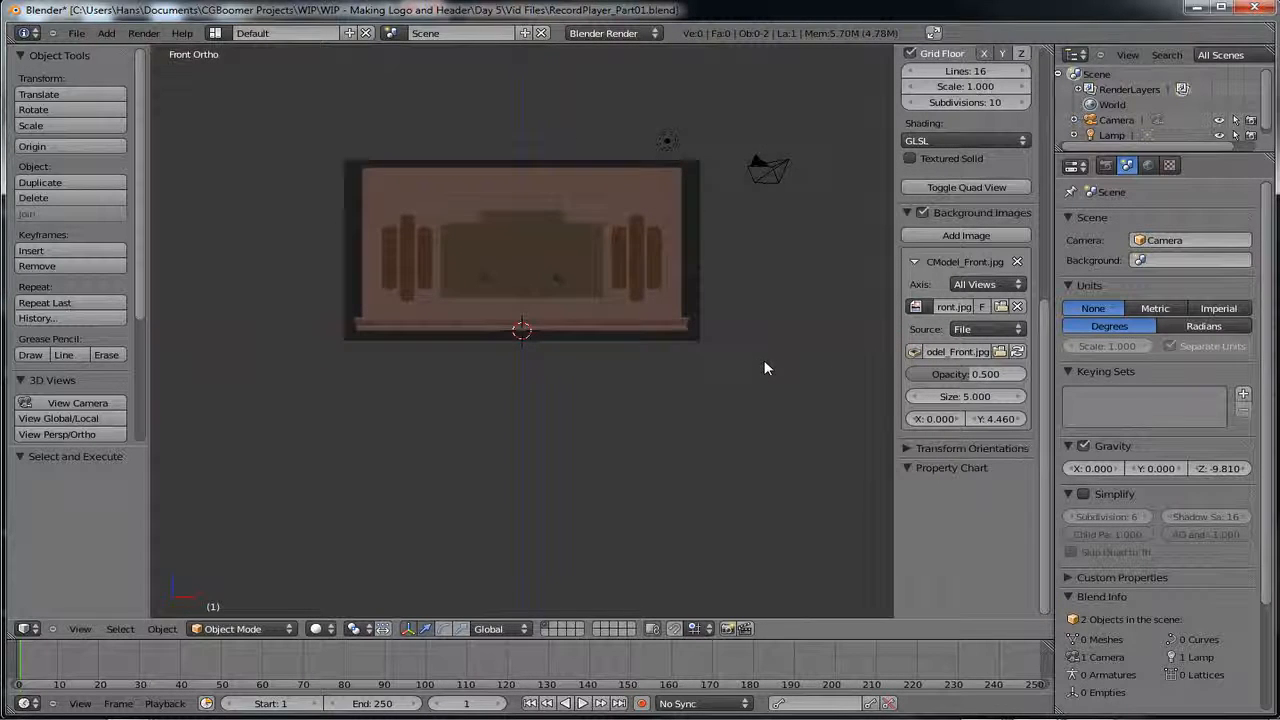
click(1019, 287)
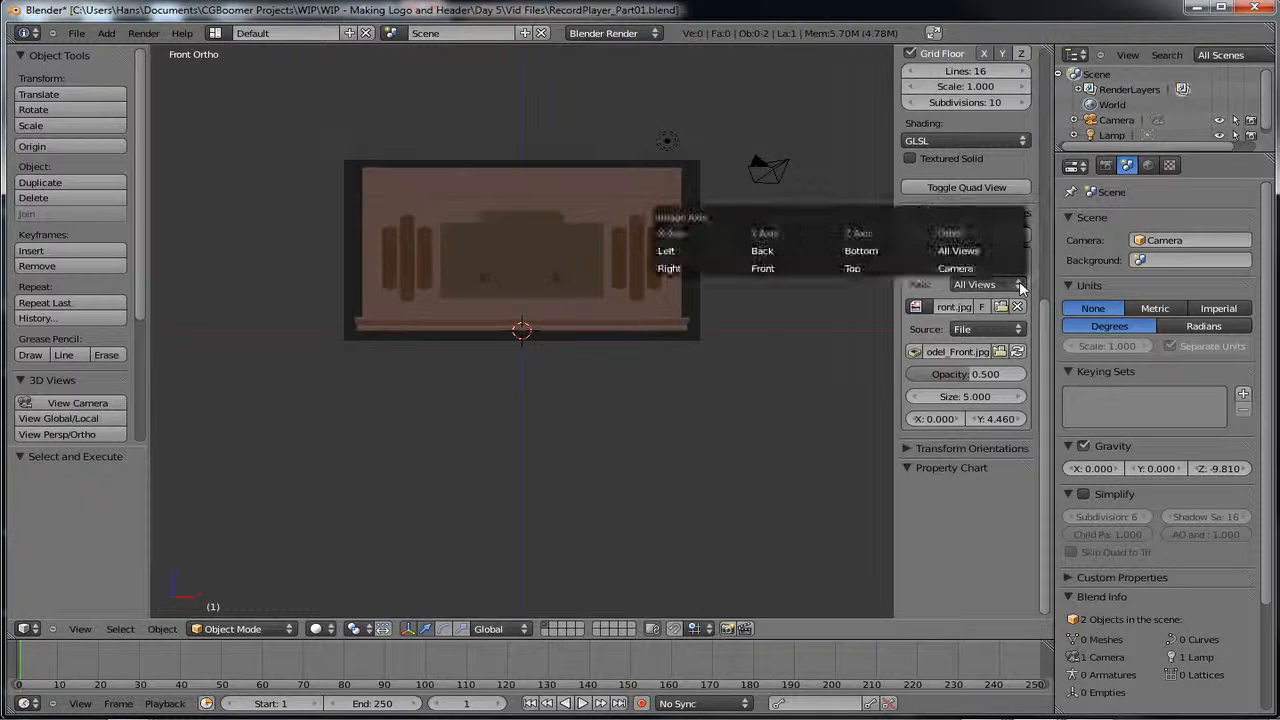
click(758, 270)
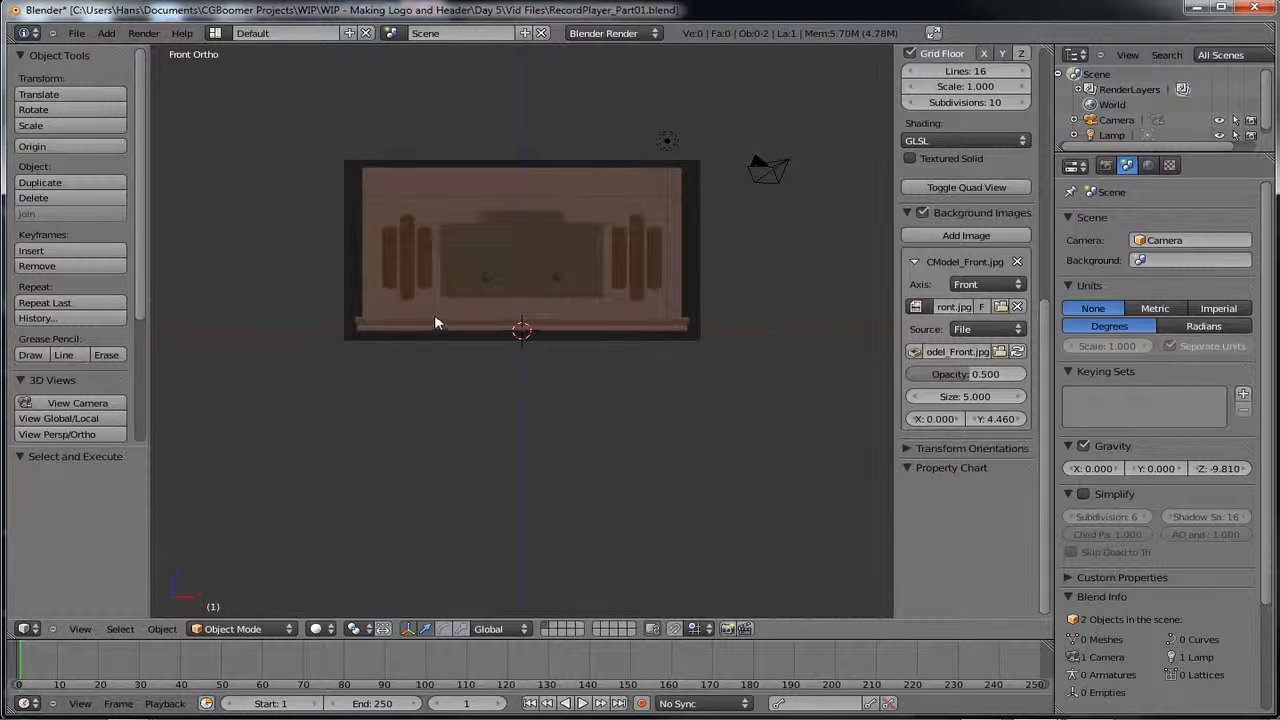
key(KP_5)
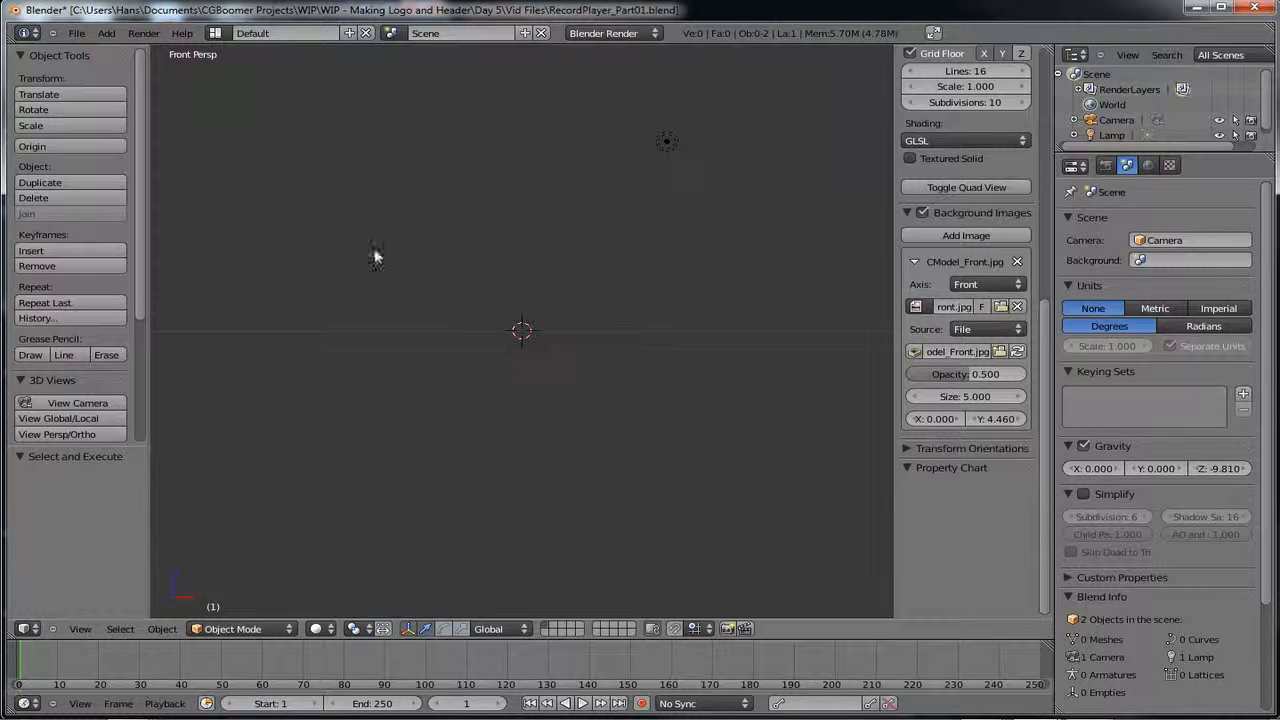
key(KP_5)
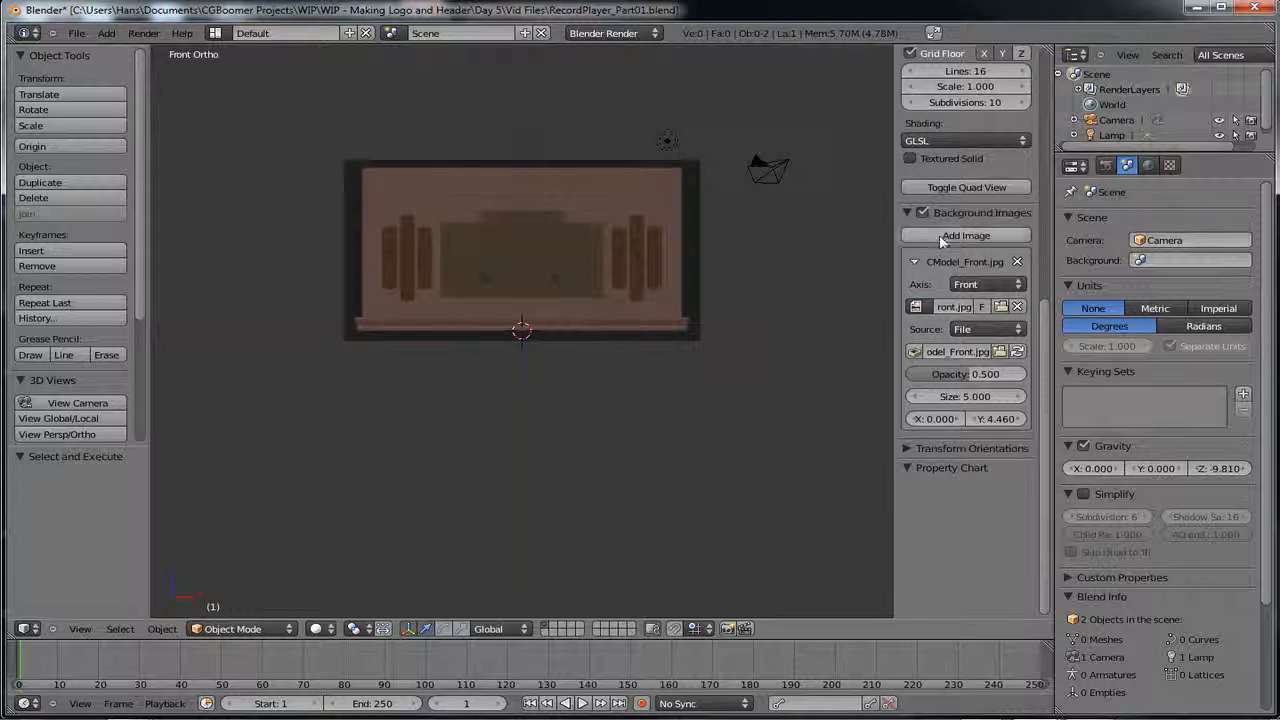
- Add a second background image and load RCModel_Side.jpg from the References folder into it
click(914, 261)
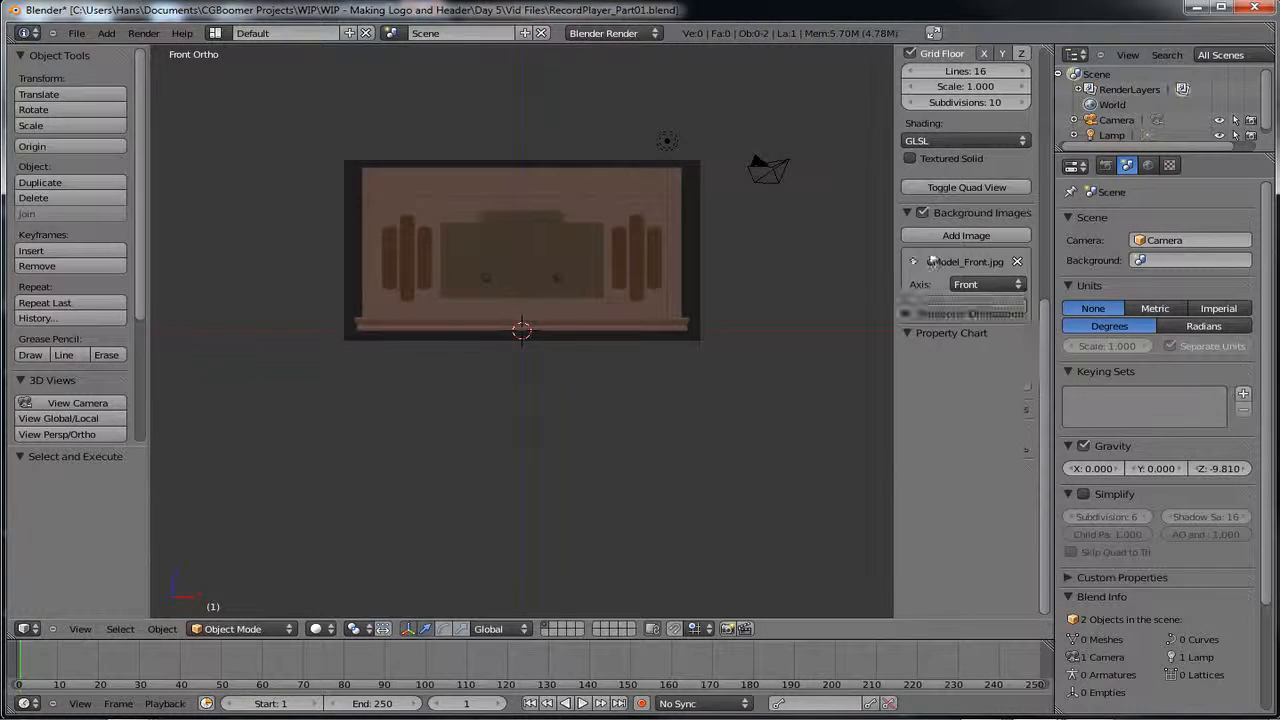
click(966, 235)
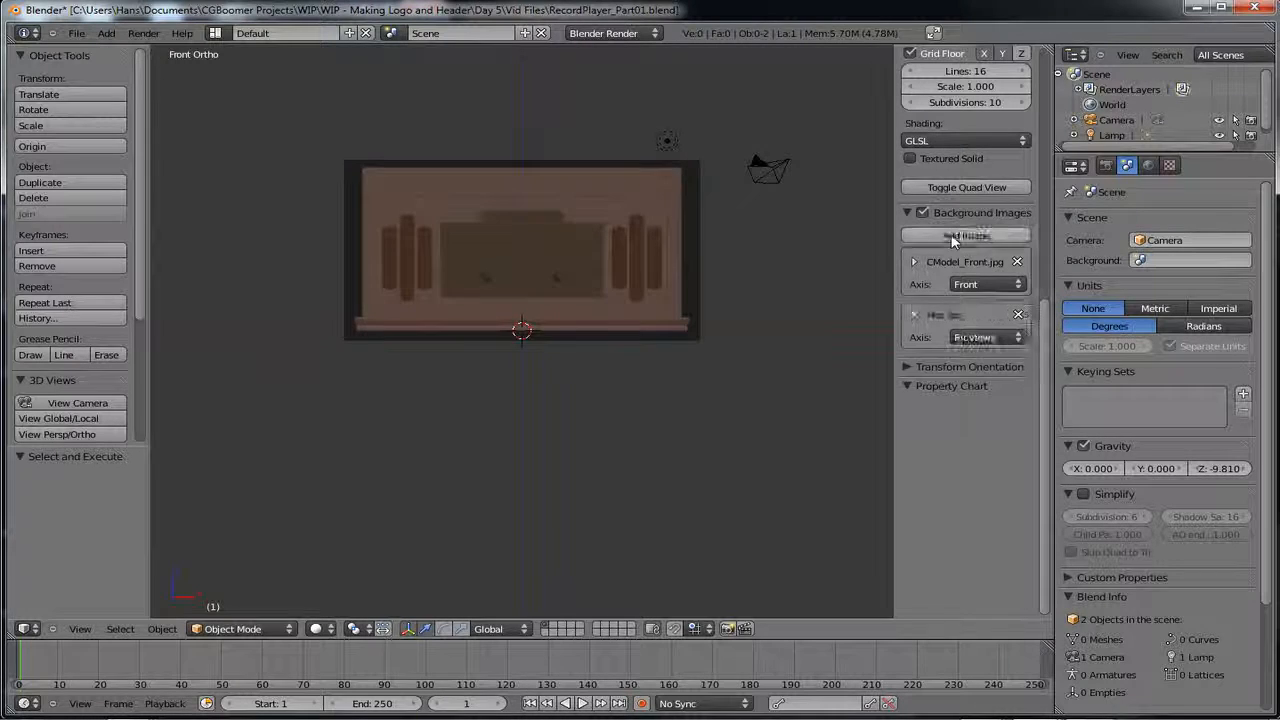
click(914, 315)
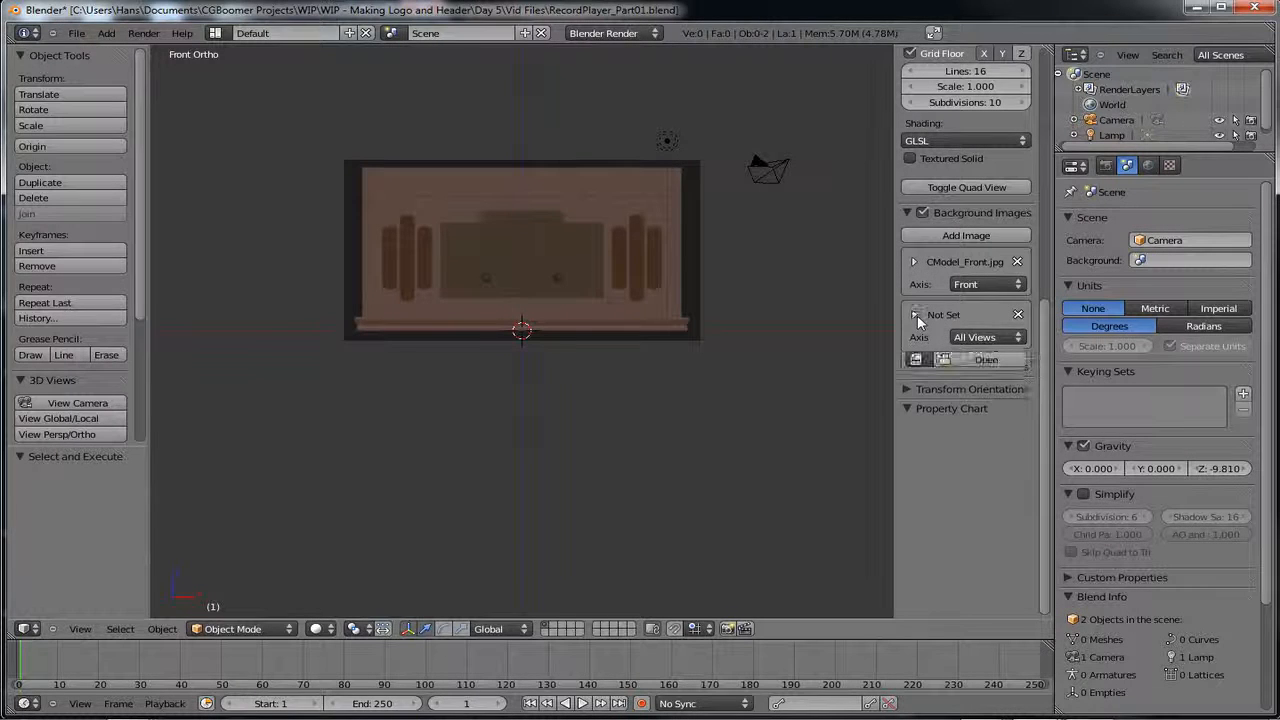
click(985, 361)
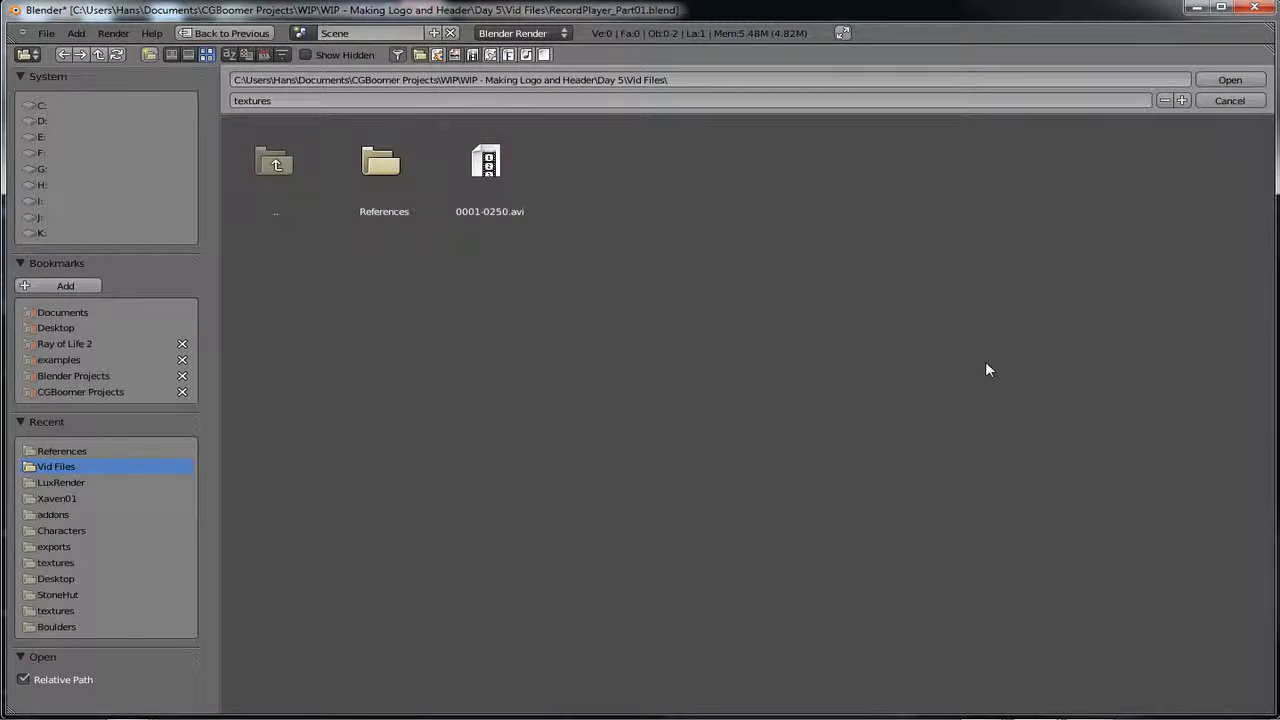
click(384, 170)
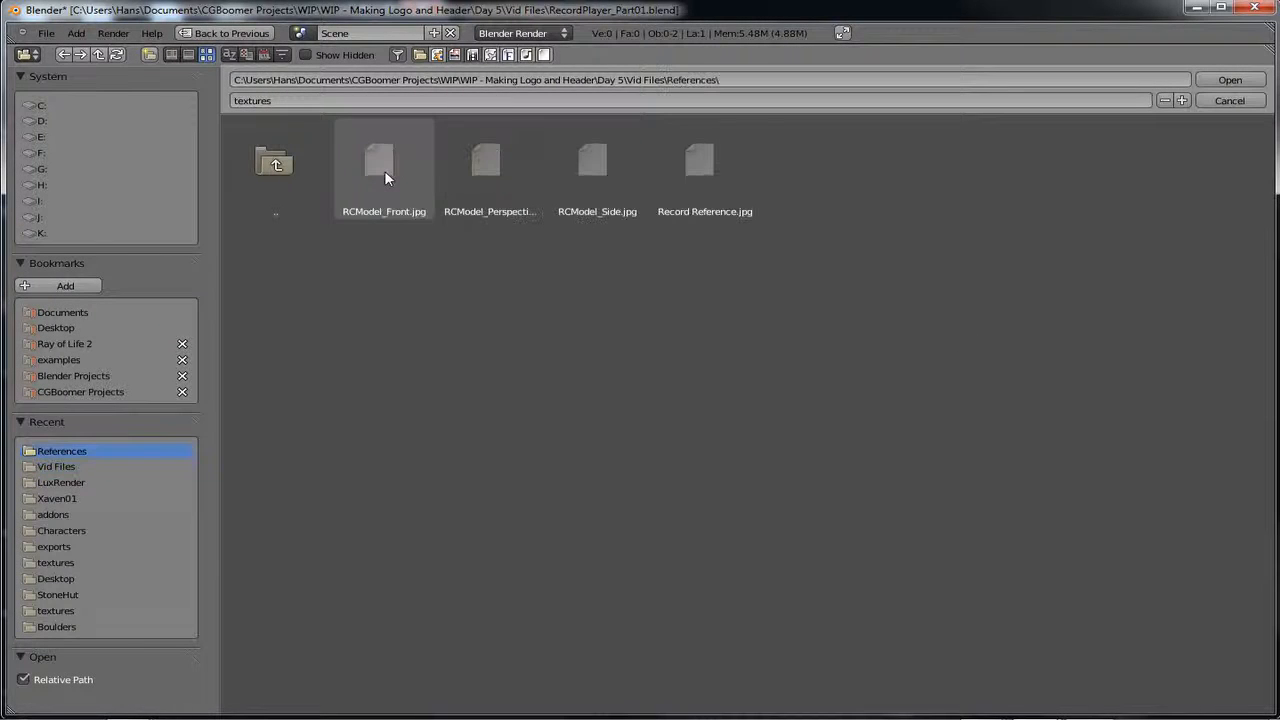
click(595, 168)
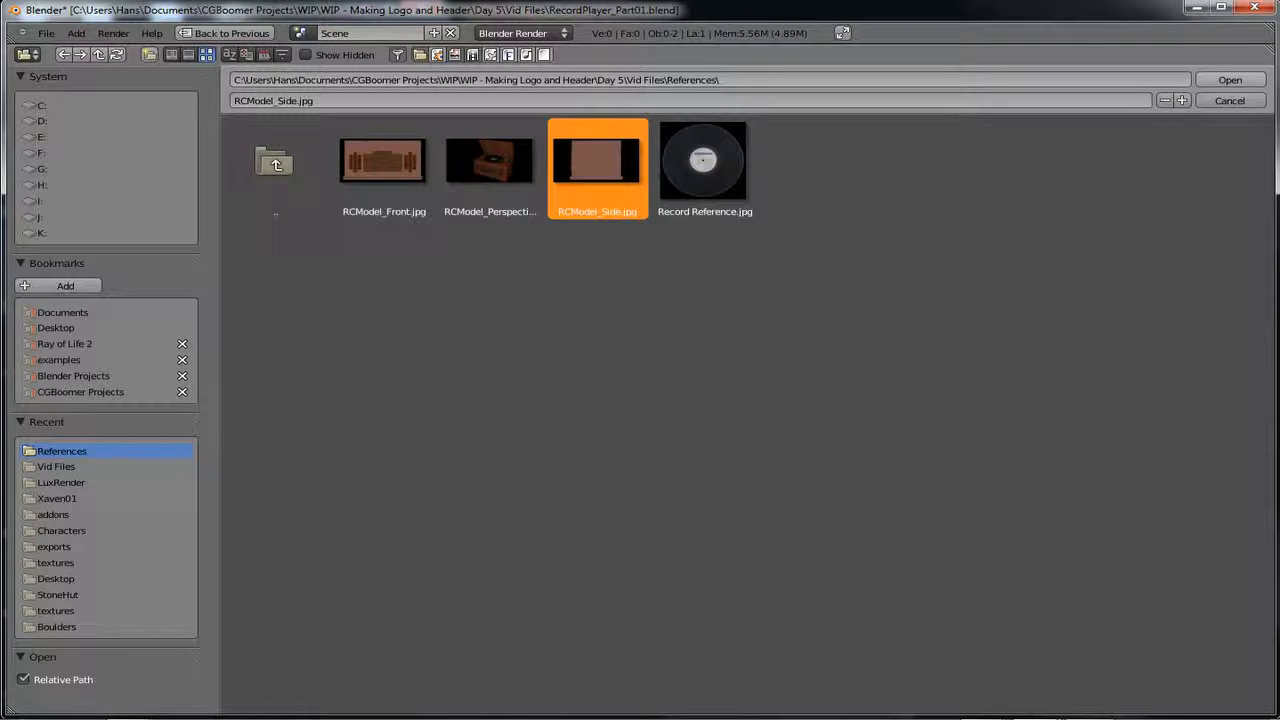
click(1230, 80)
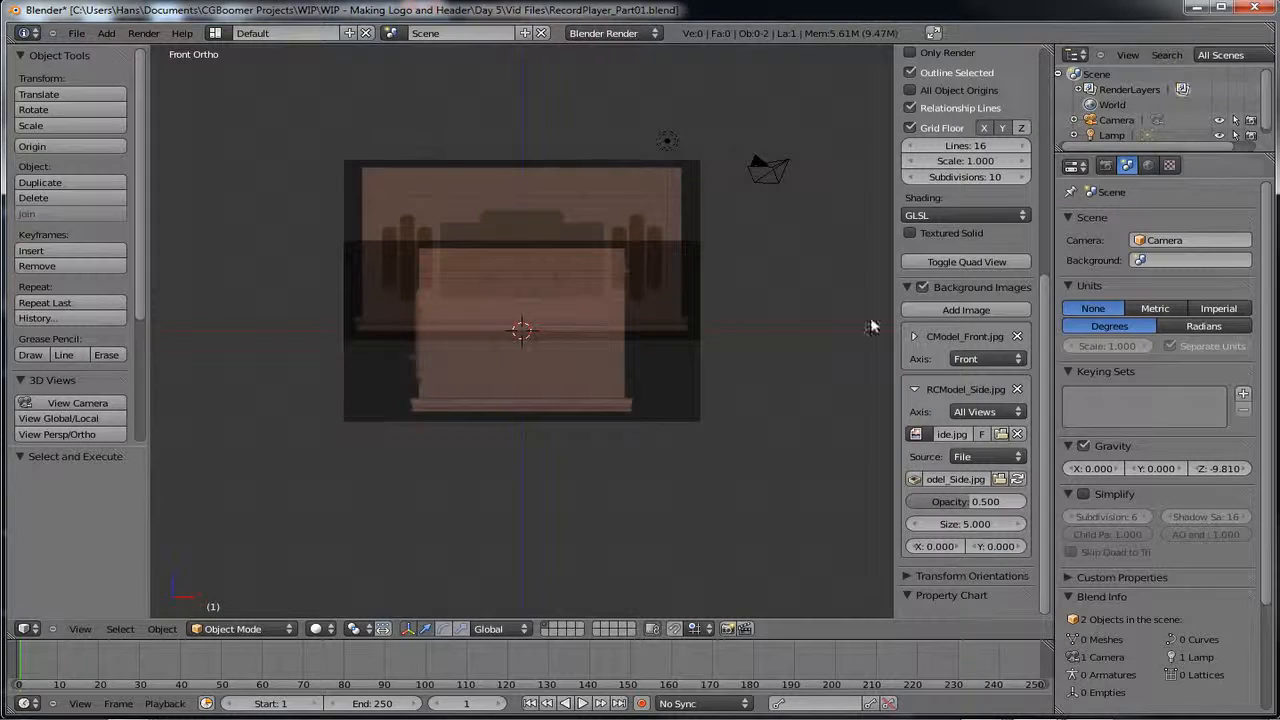
- Restrict the side reference image to the Right view and set its vertical offset to 4.456
click(1020, 412)
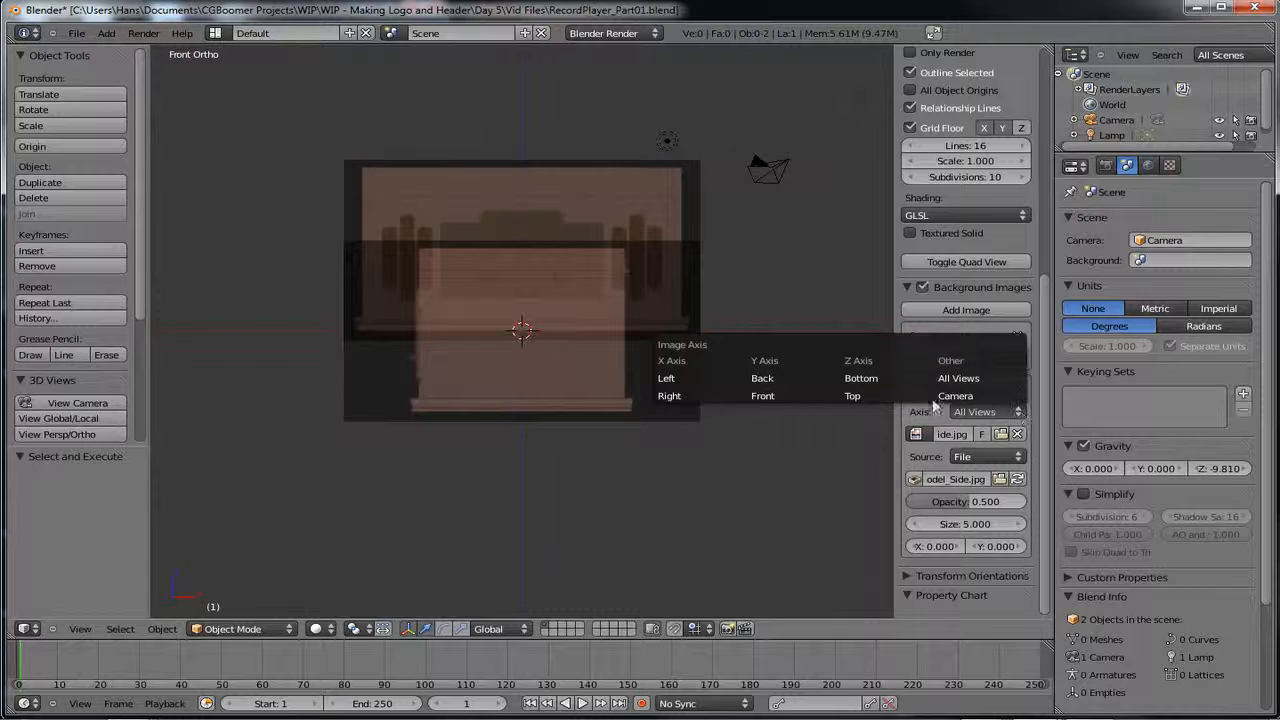
click(672, 397)
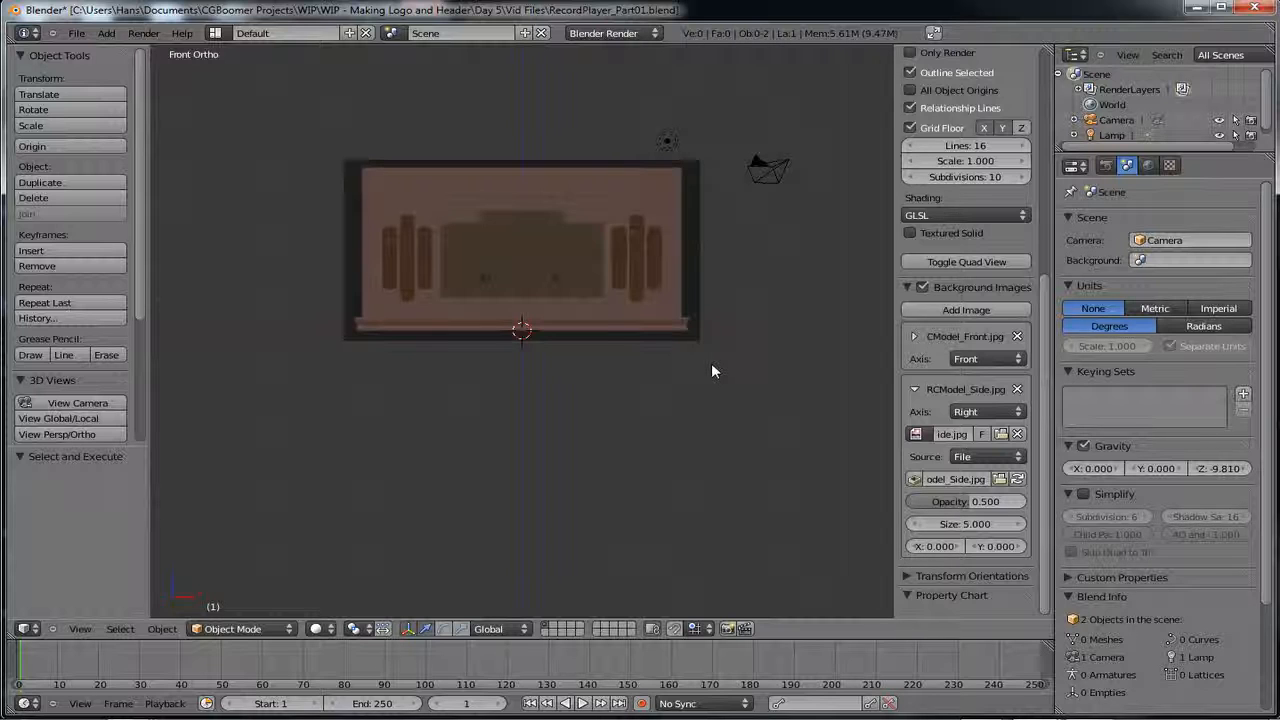
key(KP_3)
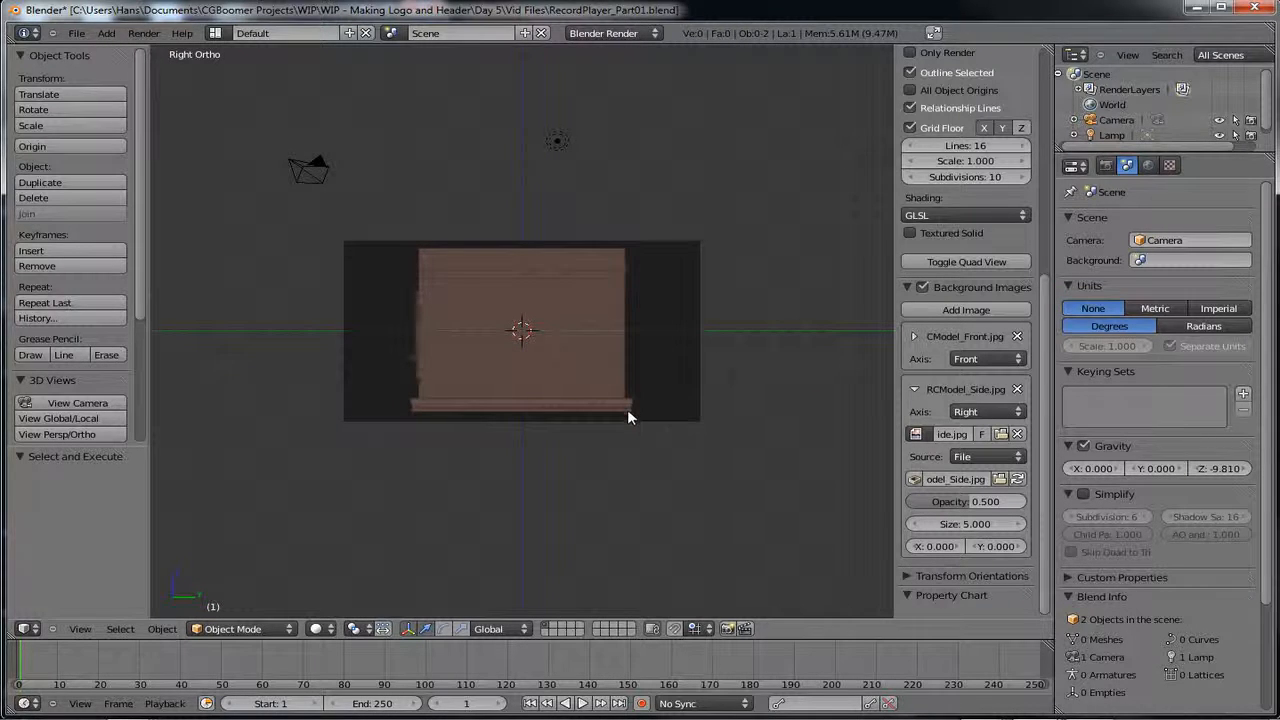
click(992, 547)
text(4.456)
key(Return)
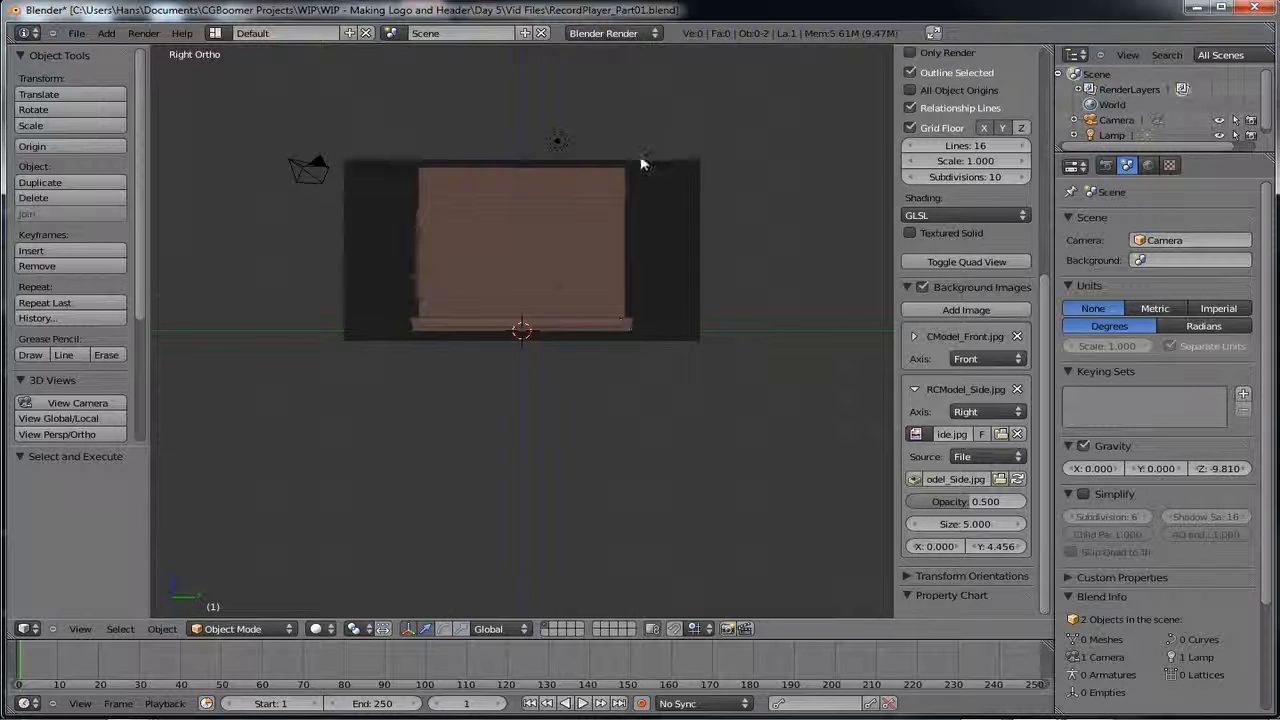
- In the top view, add a third background image and load Record Reference.jpg from the References folder into it
key(KP_7)
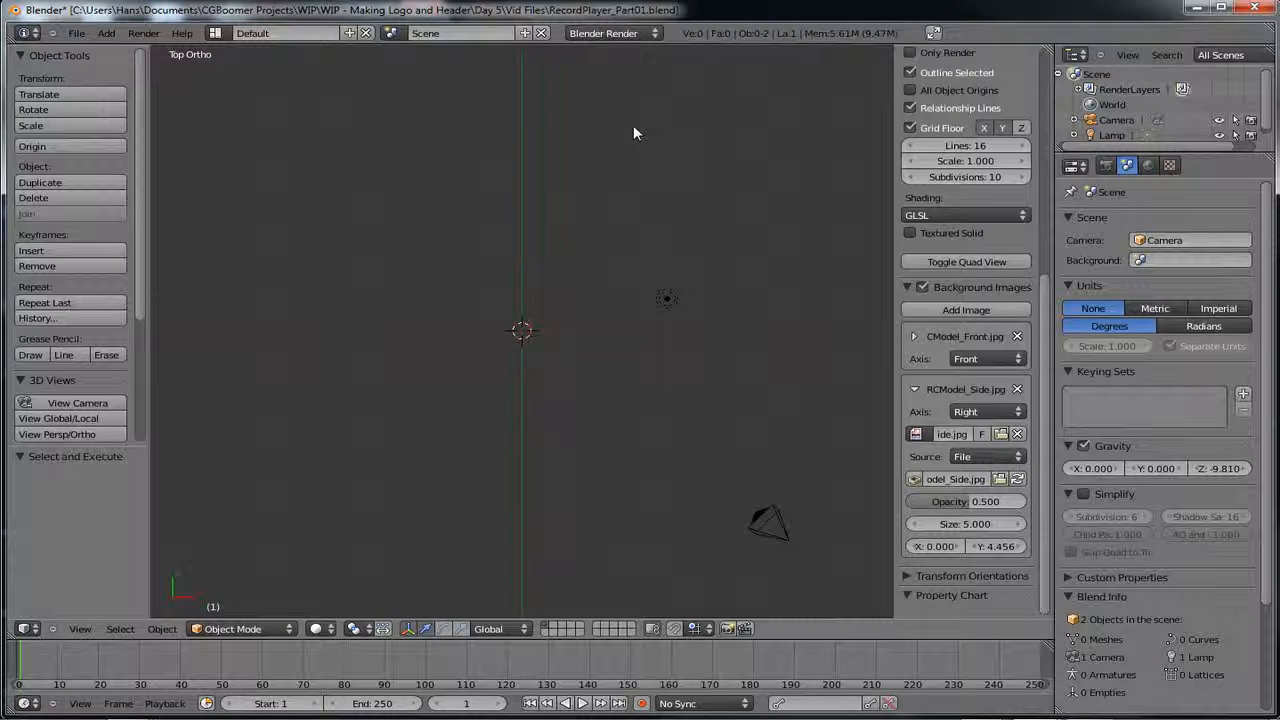
click(915, 390)
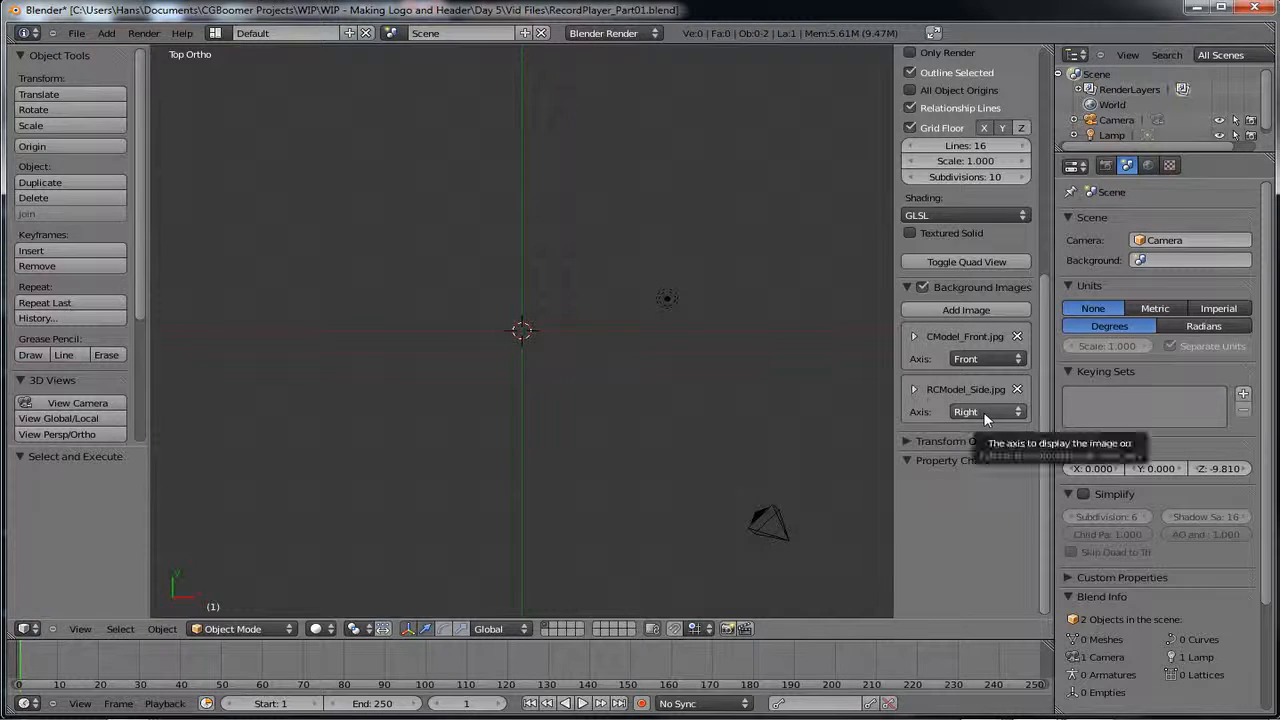
click(971, 310)
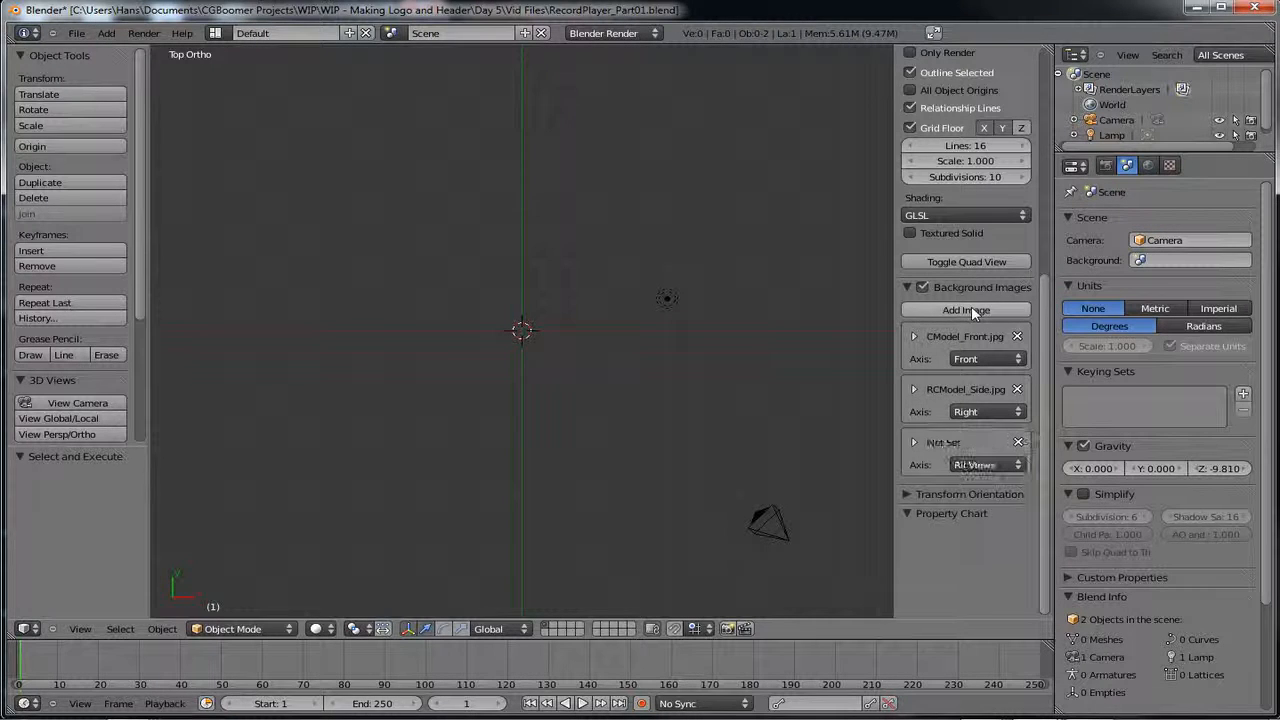
click(913, 441)
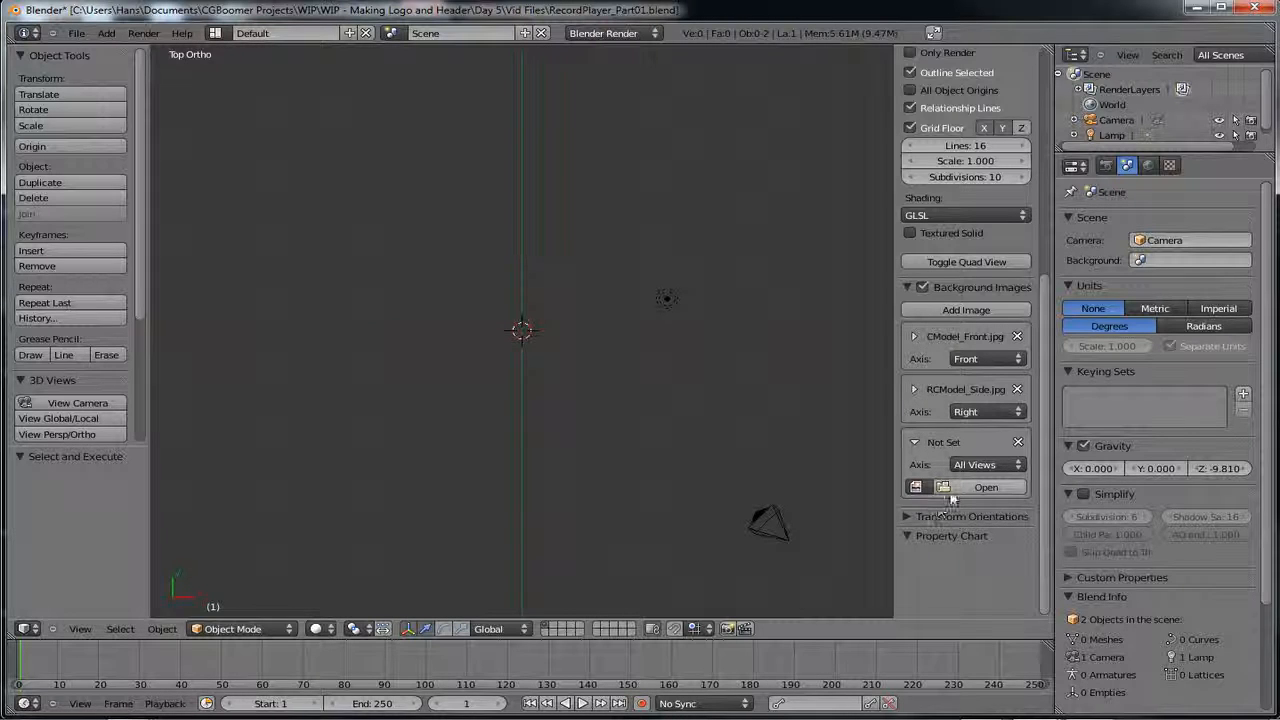
click(954, 485)
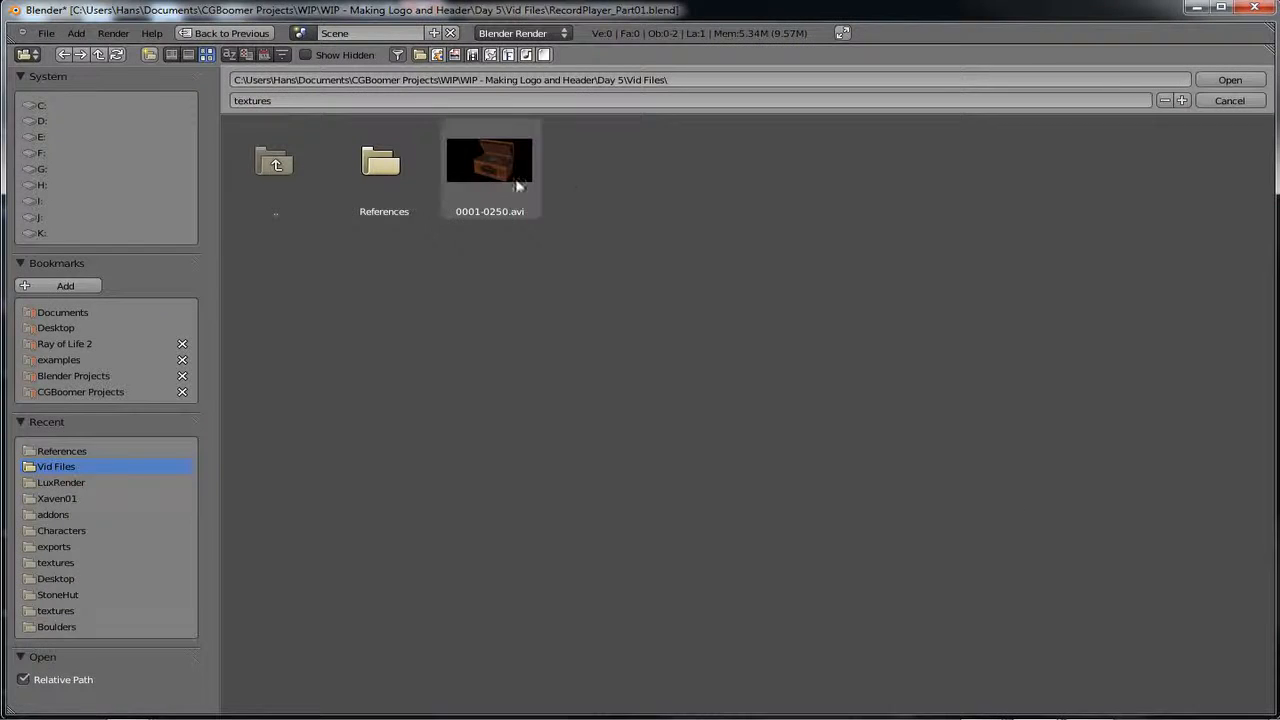
click(373, 173)
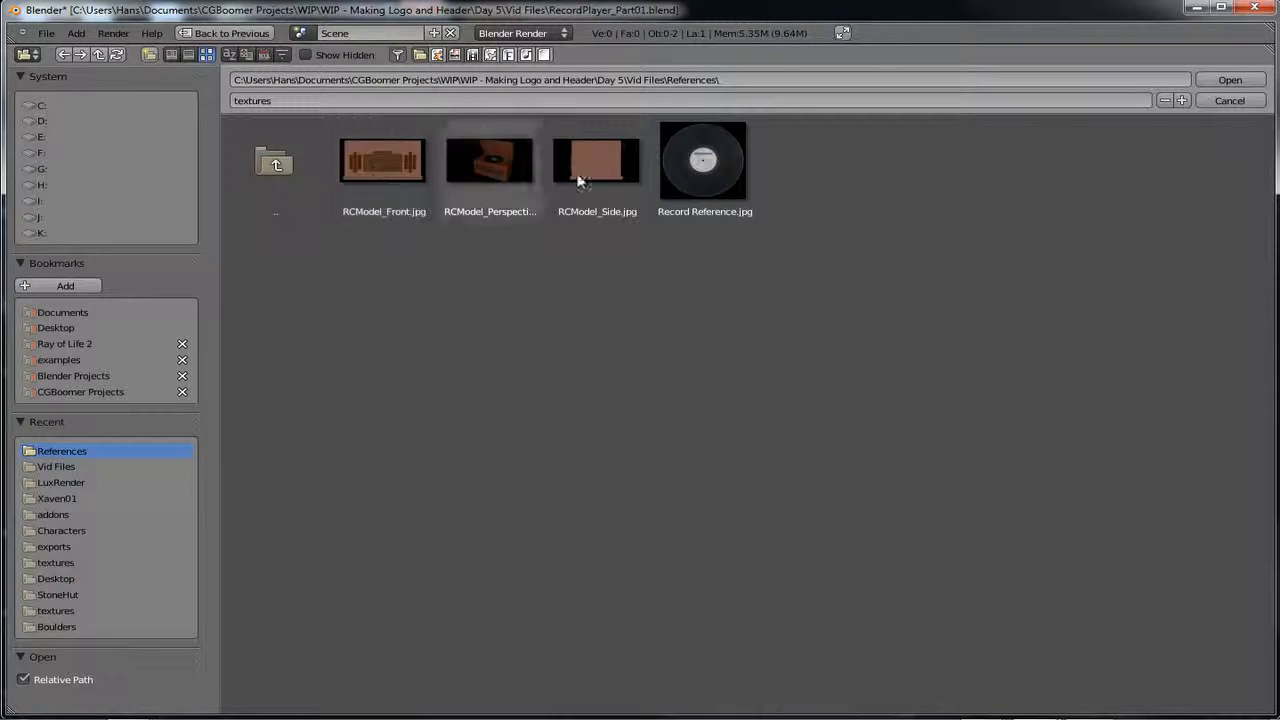
click(707, 162)
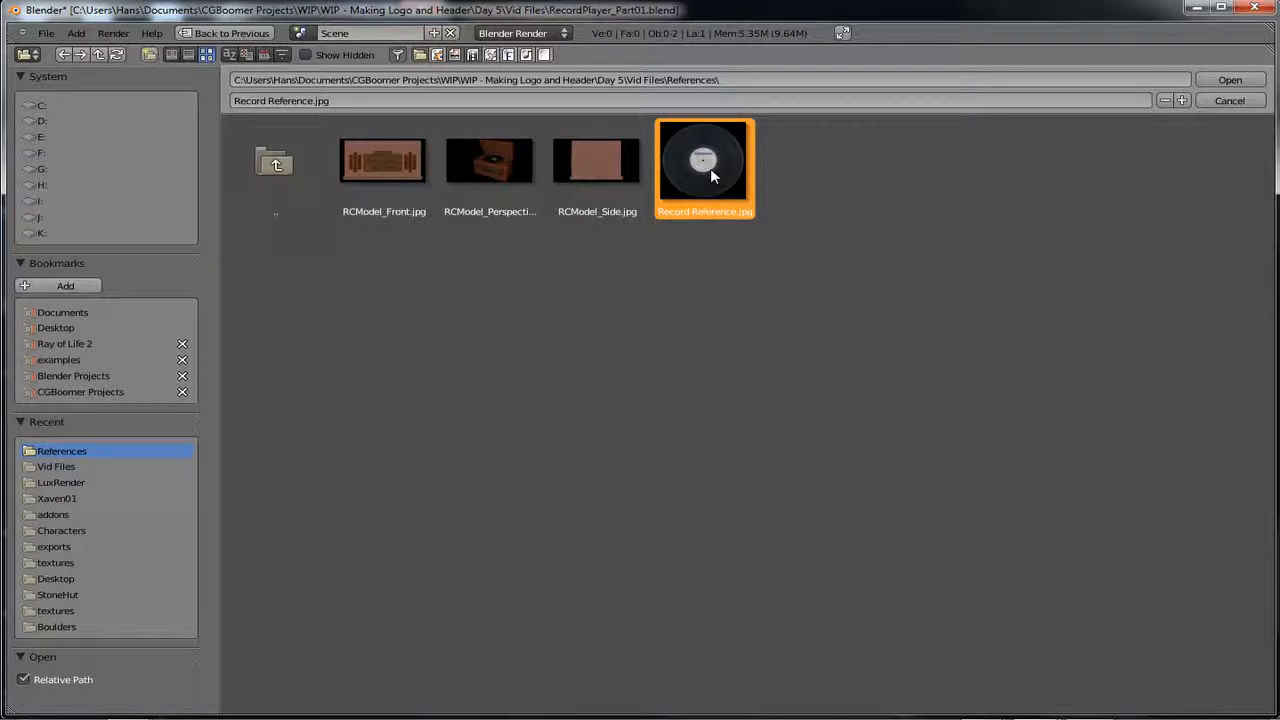
click(1229, 80)
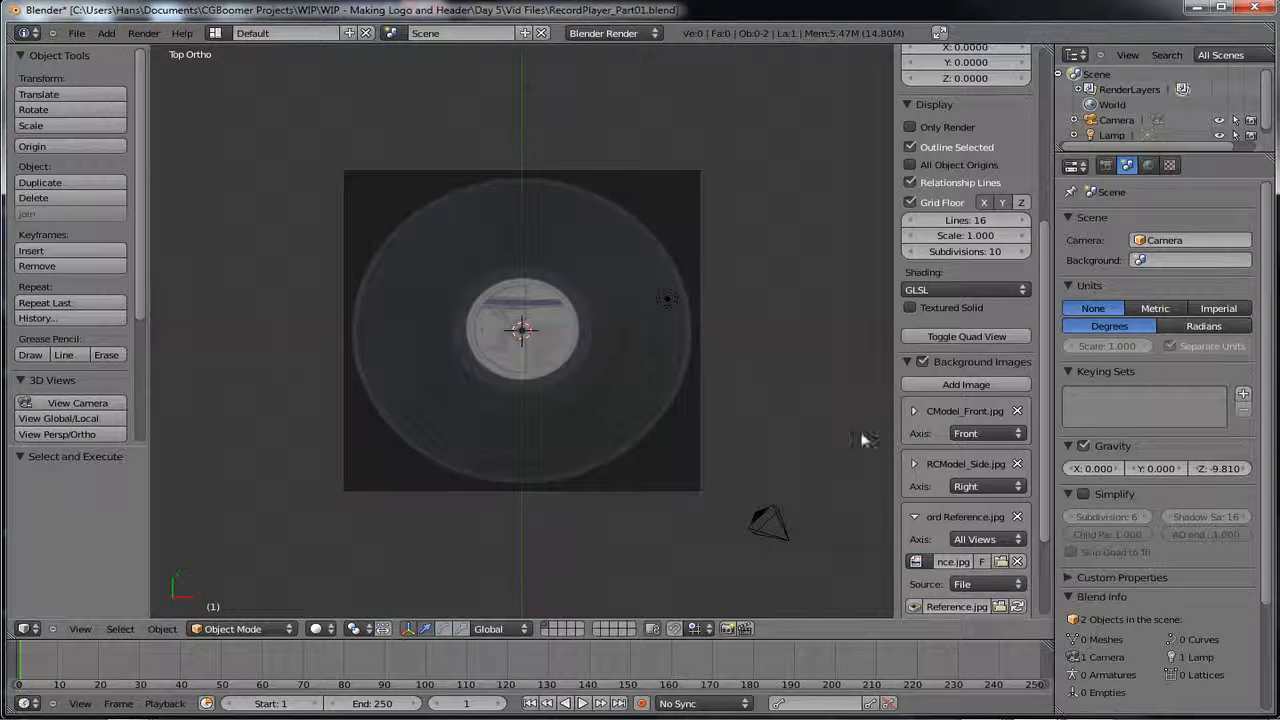
- Restrict the record reference image to the Top view, set its opacity to 0.000 and collapse its settings
click(1016, 540)
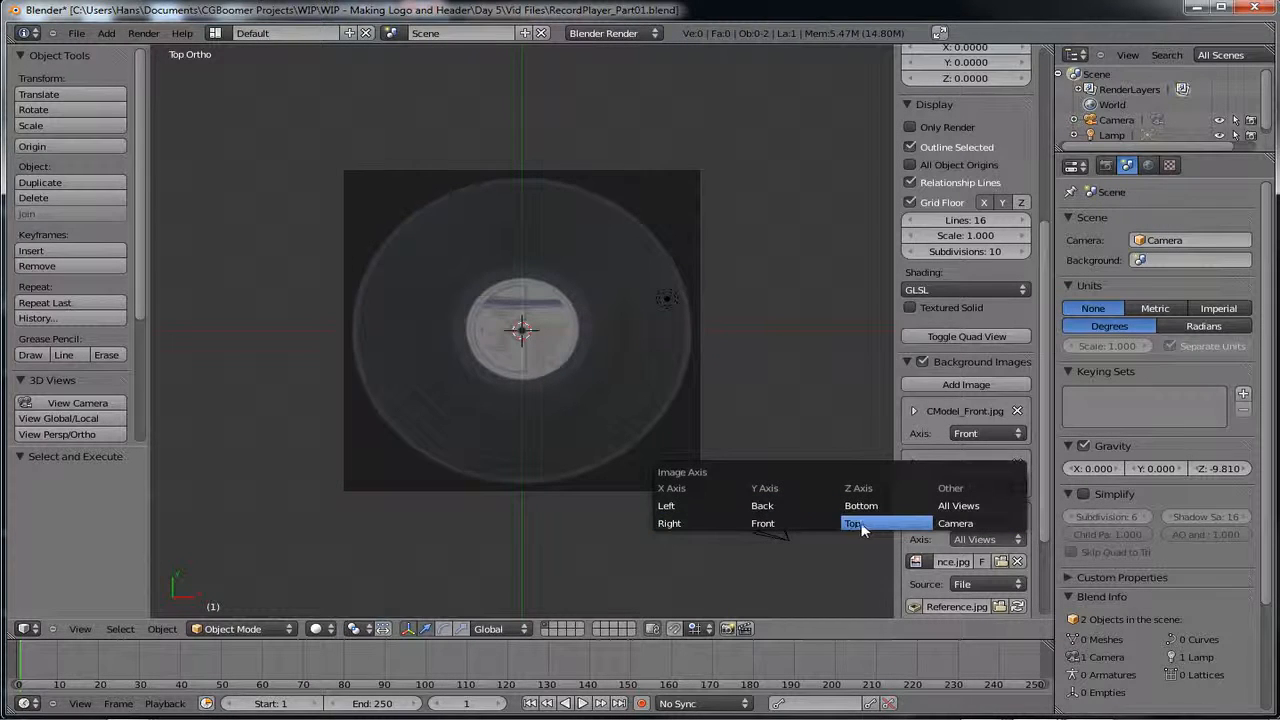
click(861, 527)
scroll(957, 553, down, 3)
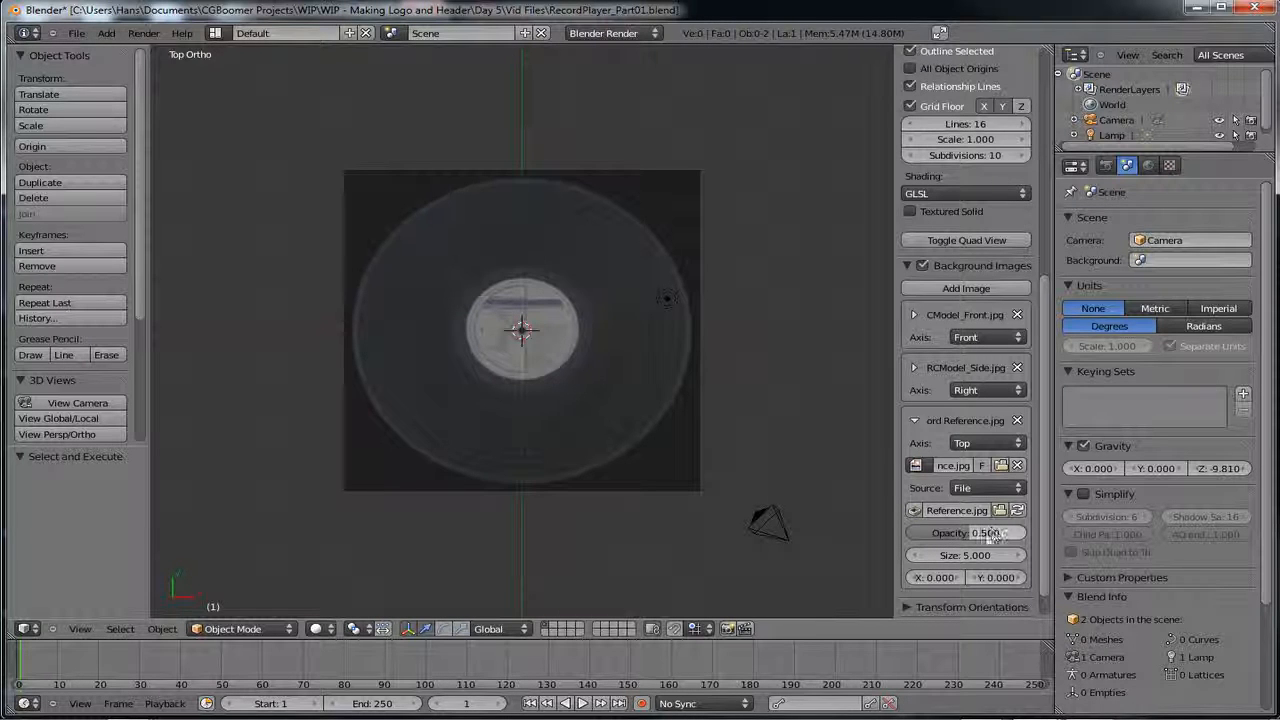
drag(988, 534, 897, 538)
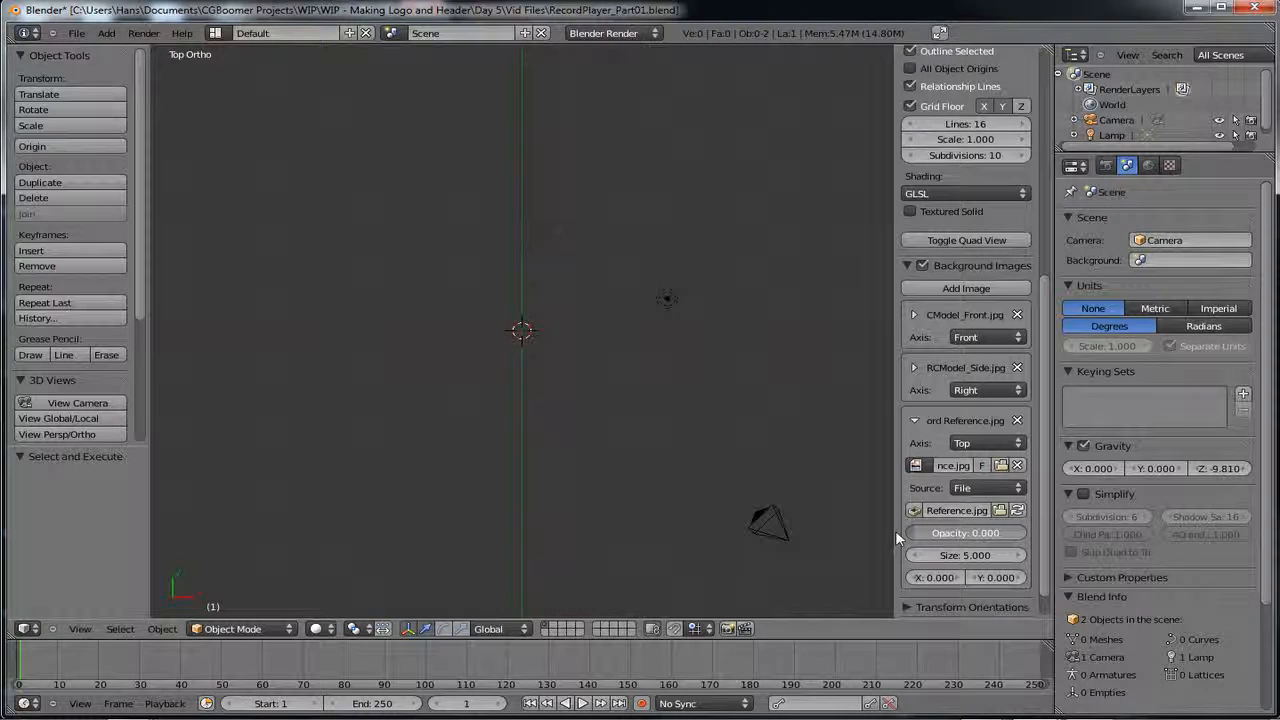
click(914, 420)
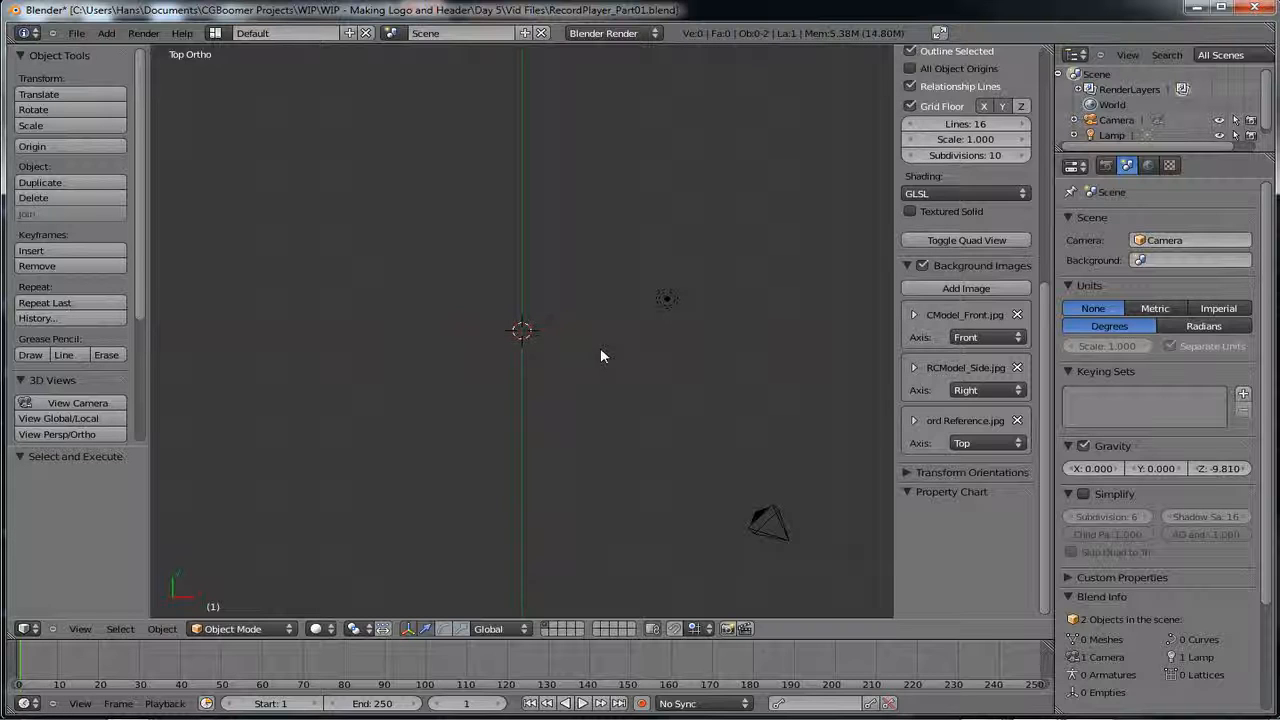
- Add a mesh plane at the scene origin
key(shift+a)
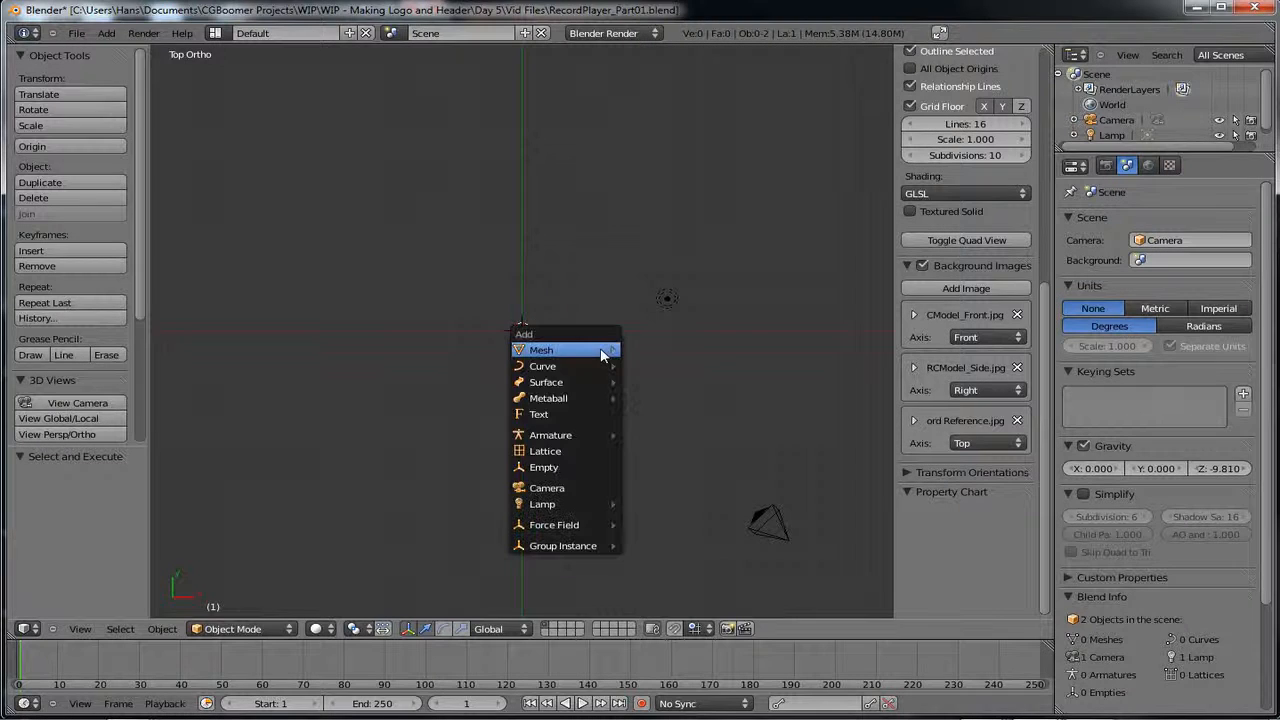
mouse_move(600, 350)
click(649, 354)
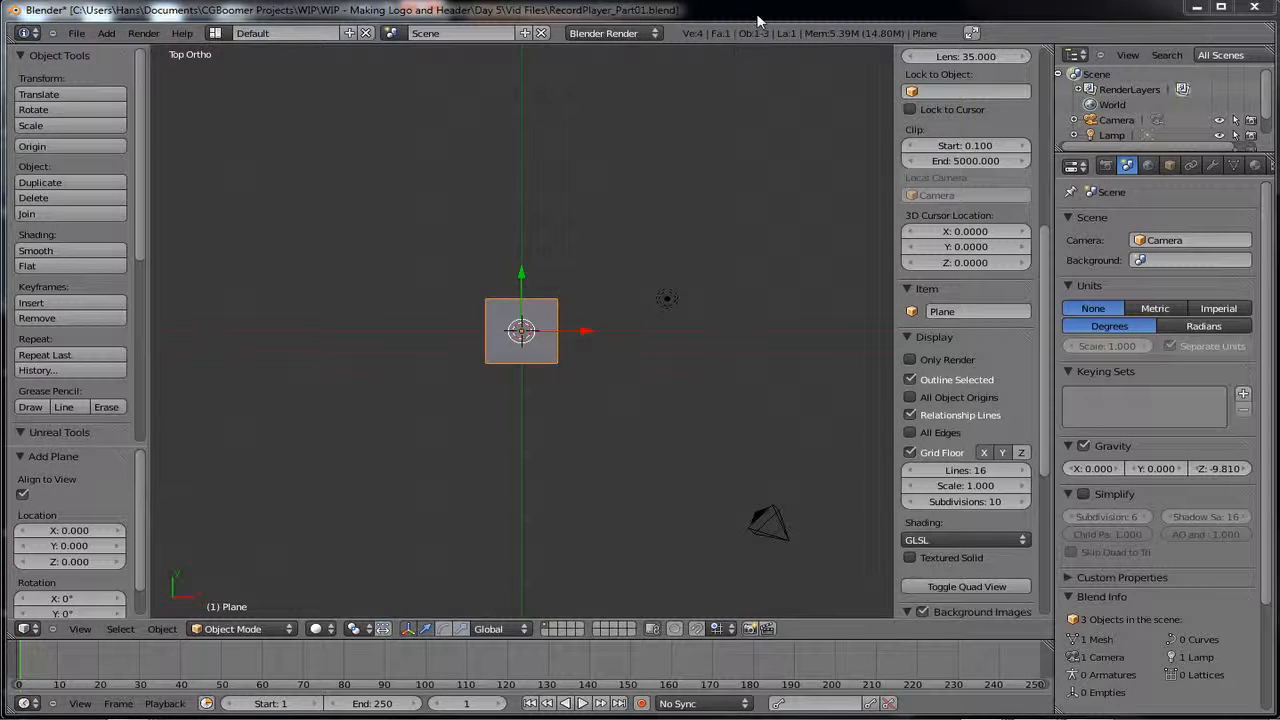
- In the front view, hide the transform manipulator and scale the plane about 4.667 along X to match the reference base's width
key(KP_1)
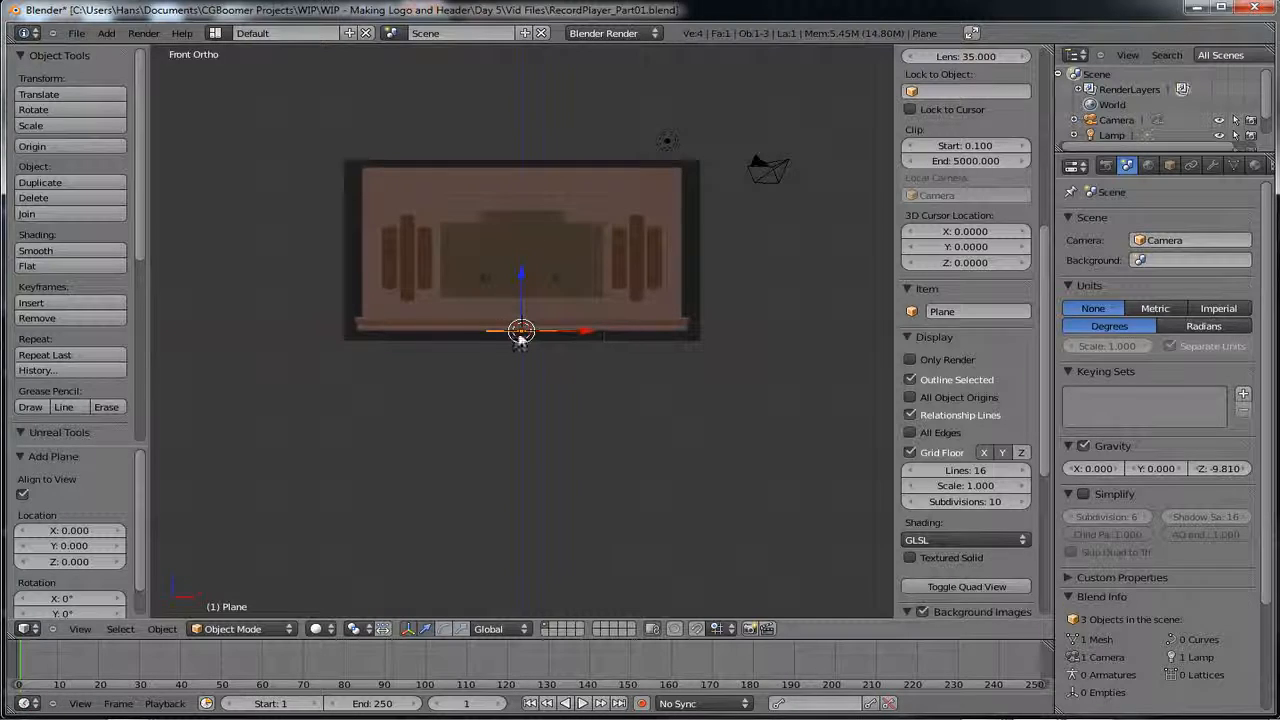
click(407, 629)
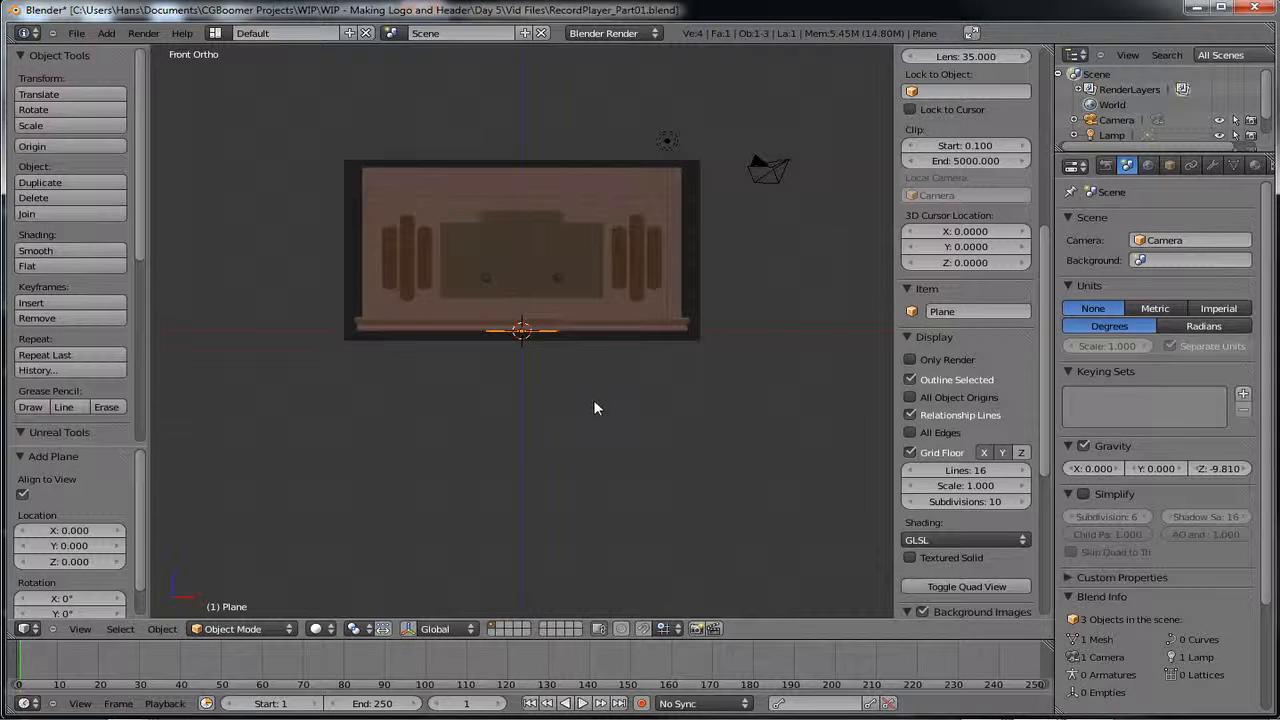
key(s)
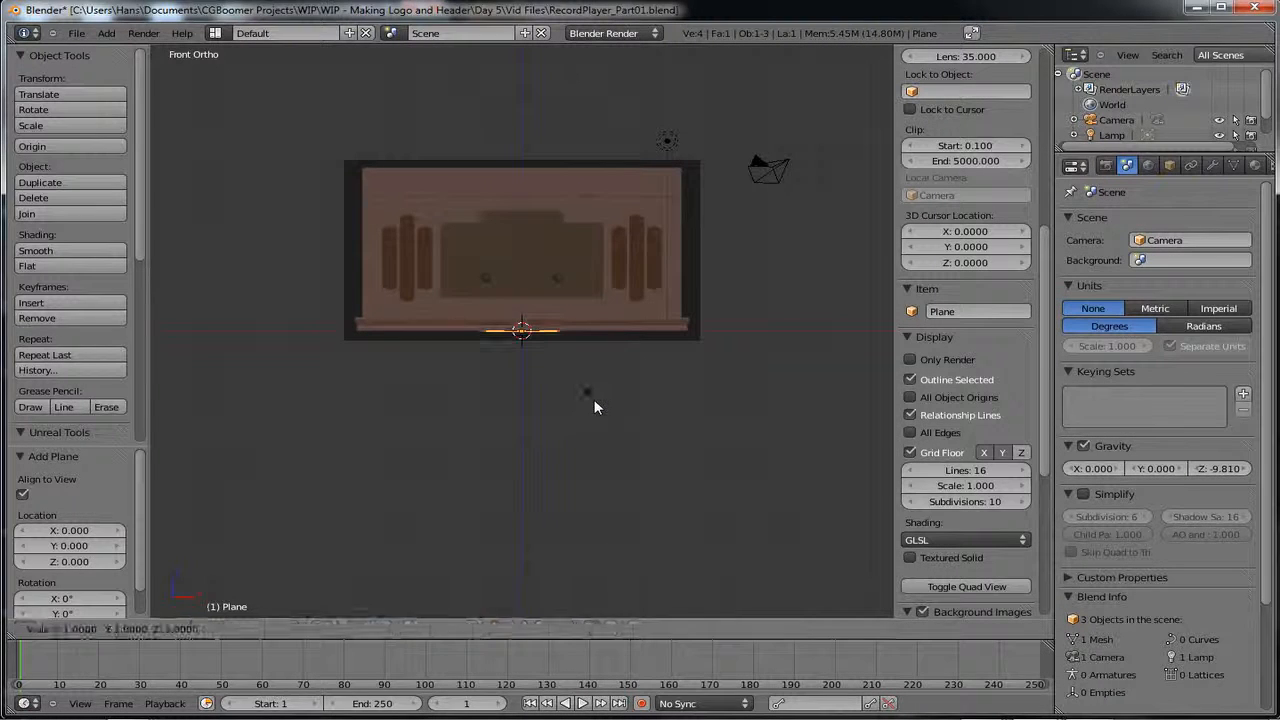
key(x)
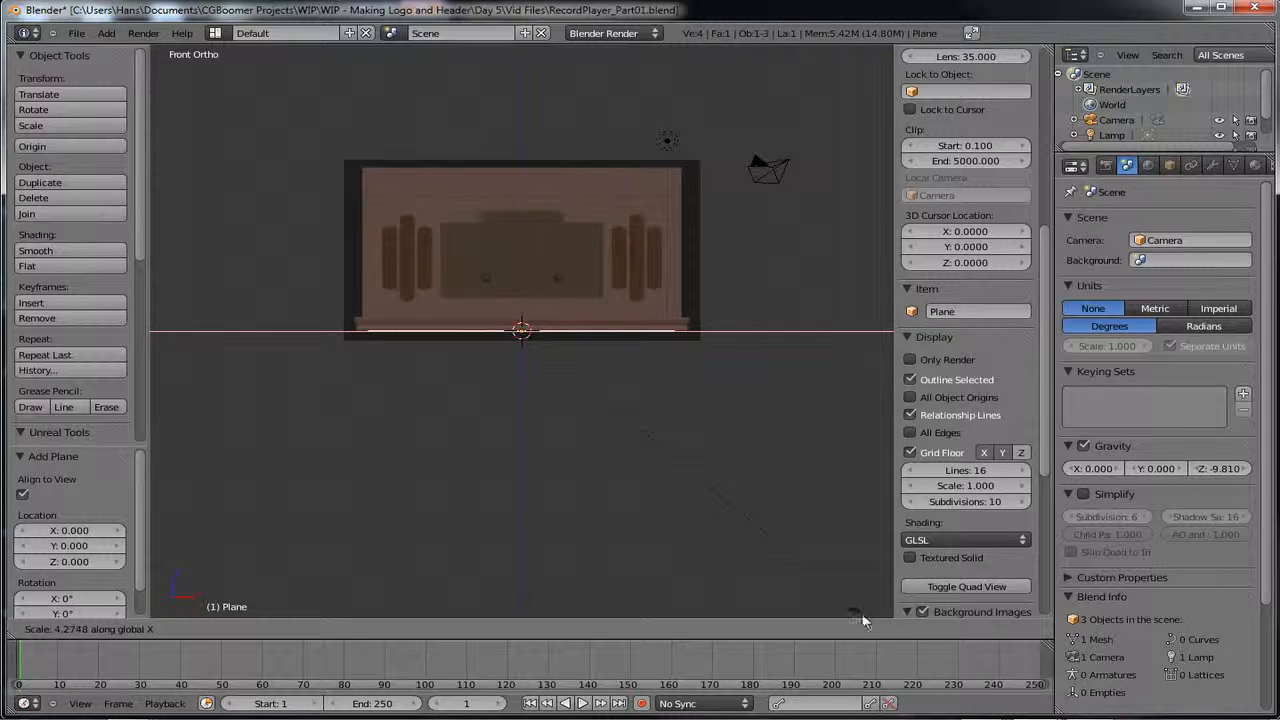
click(884, 61)
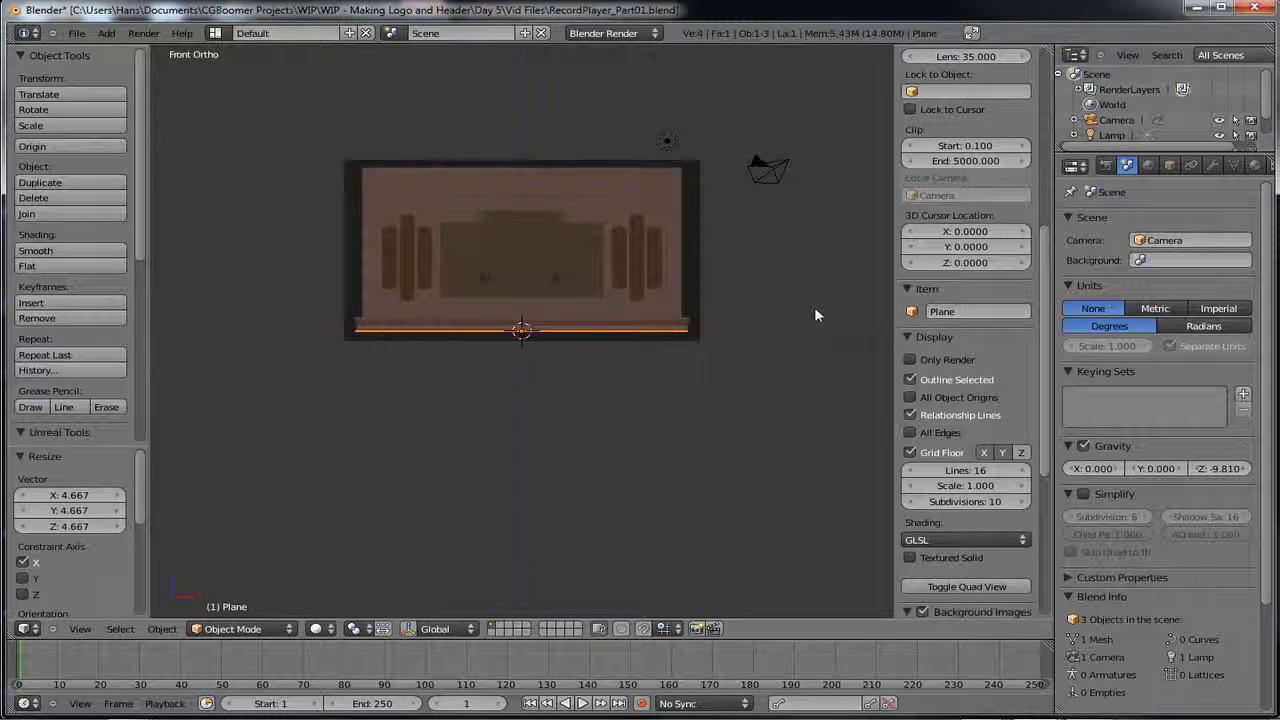
scroll(822, 307, up, 3)
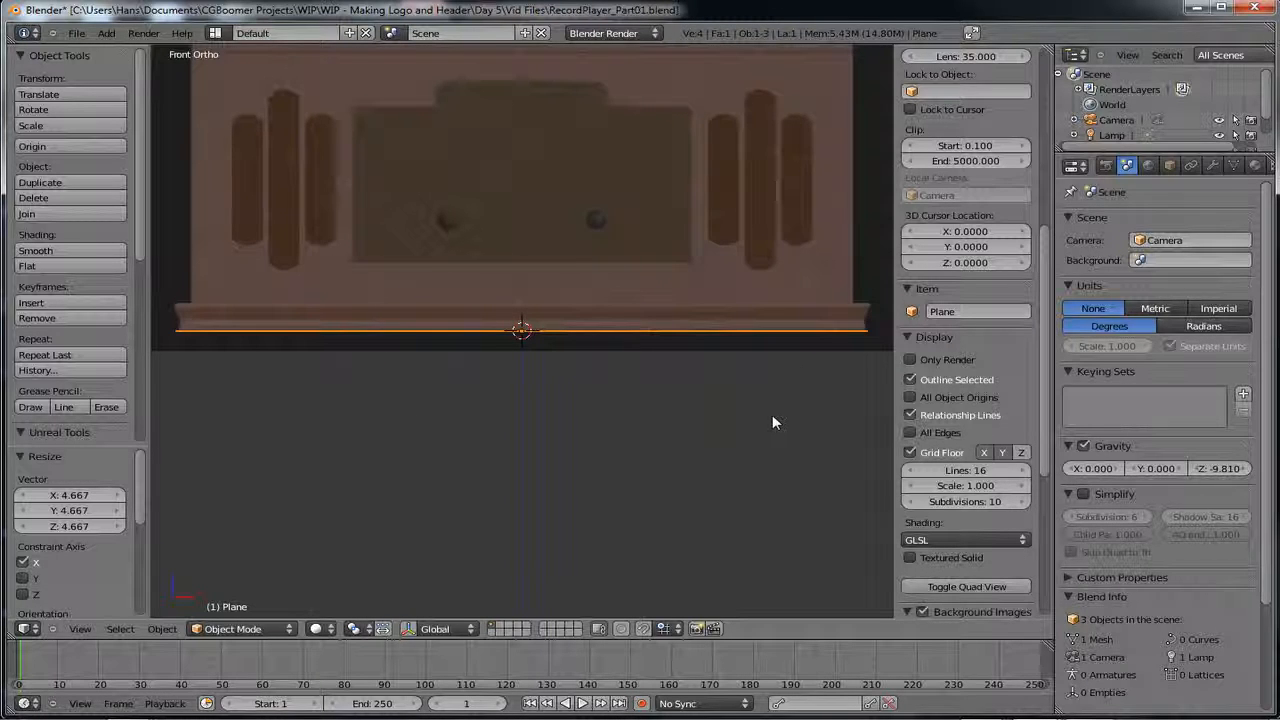
- In the right view, scale the plane about 3.107 along Y to match the depth of the reference base
key(KP_3)
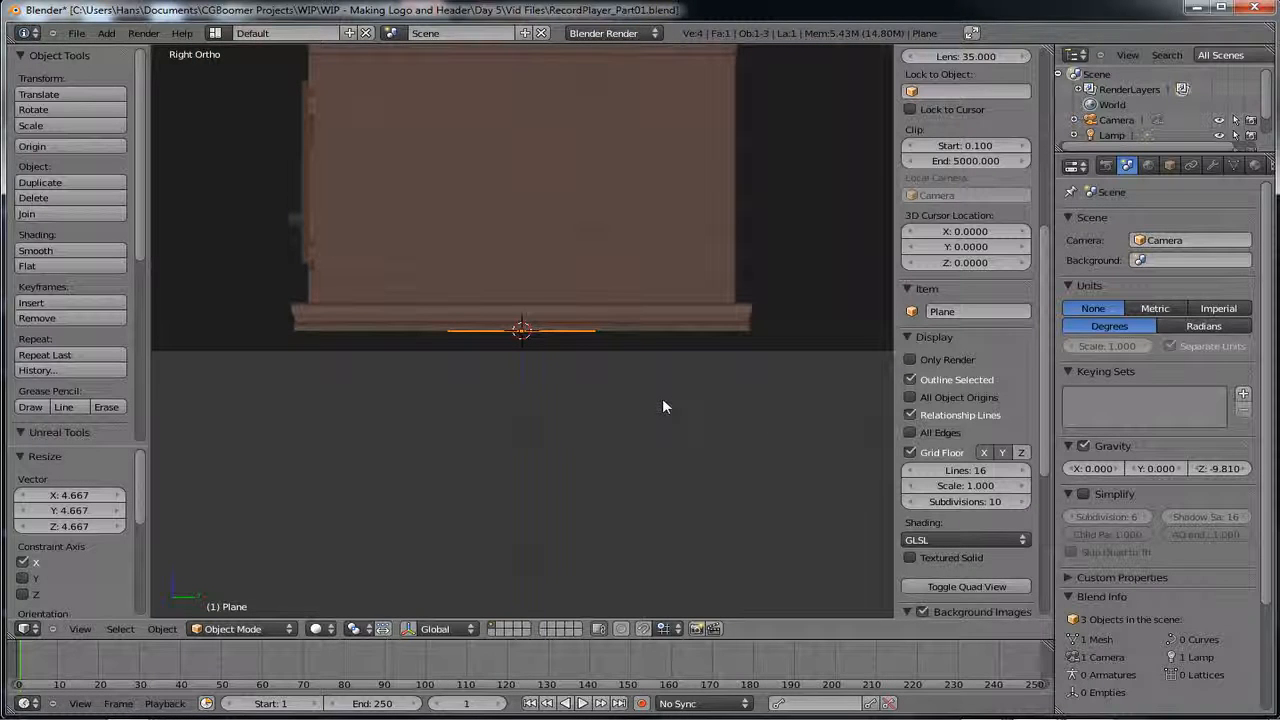
key(s)
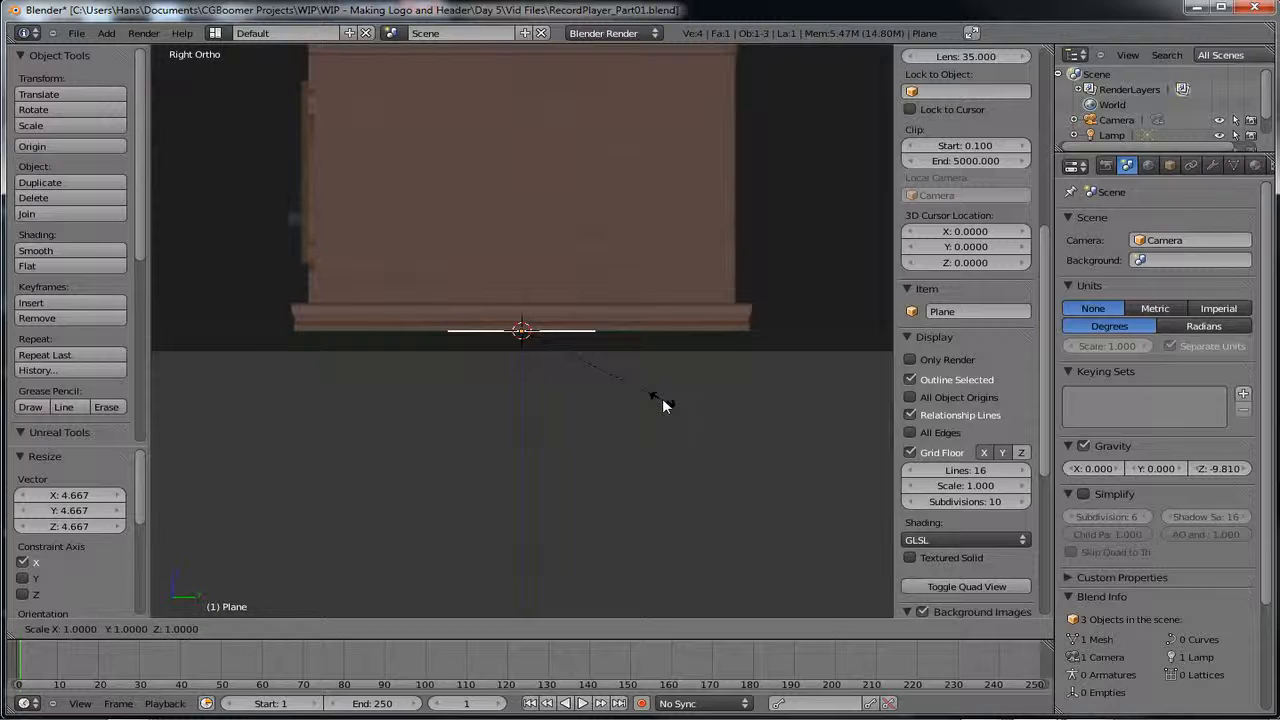
key(y)
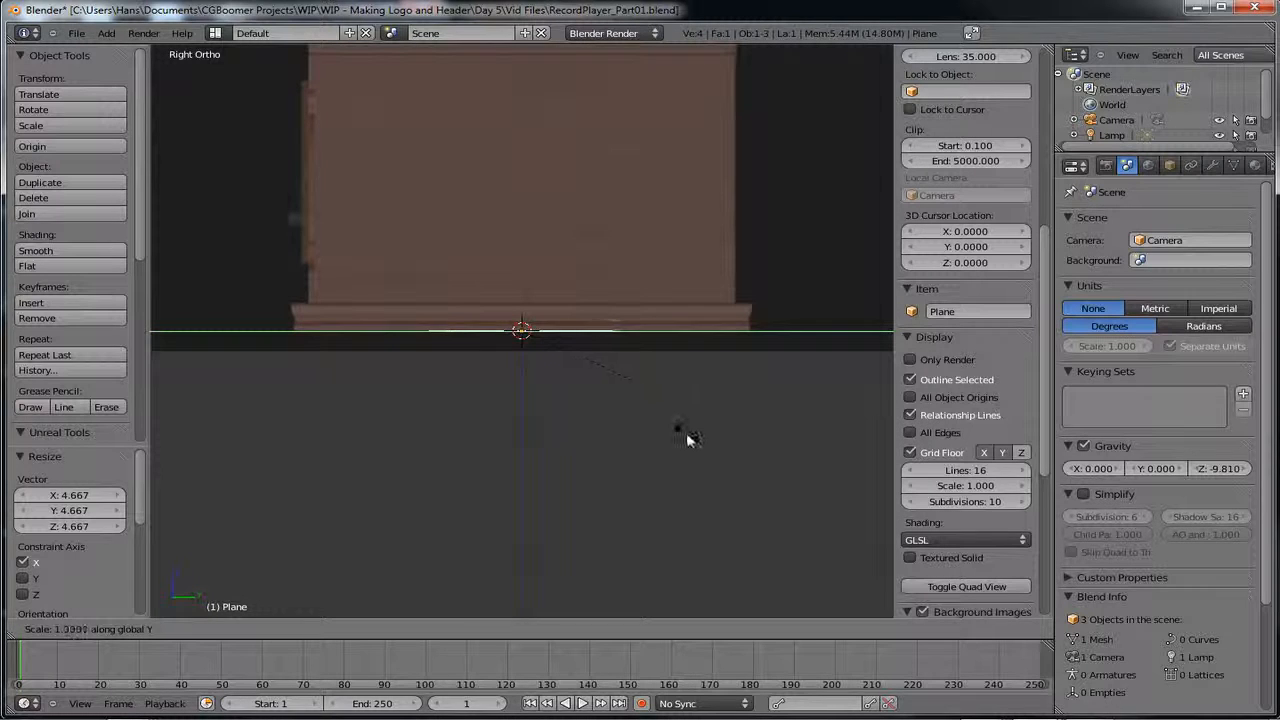
click(851, 97)
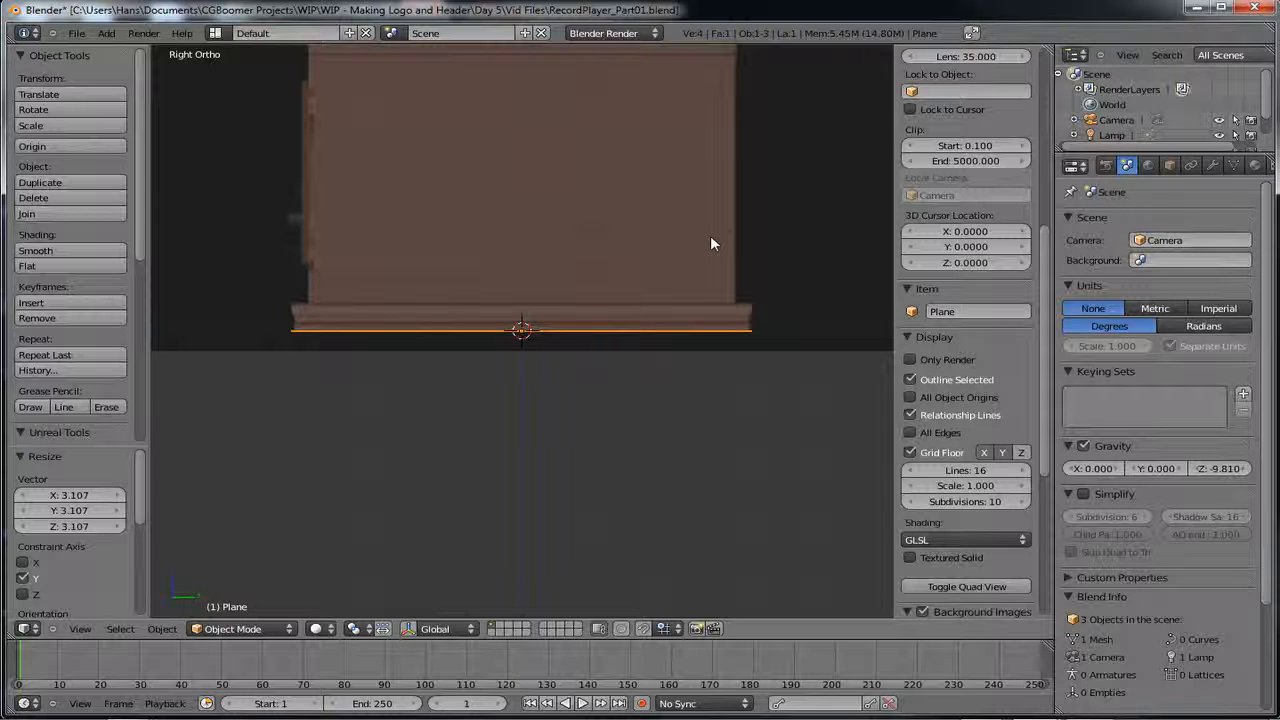
- In the front view, extrude the whole plane upward about 0.432 to the base trim's upper edge and display the mesh as wireframe
key(KP_1)
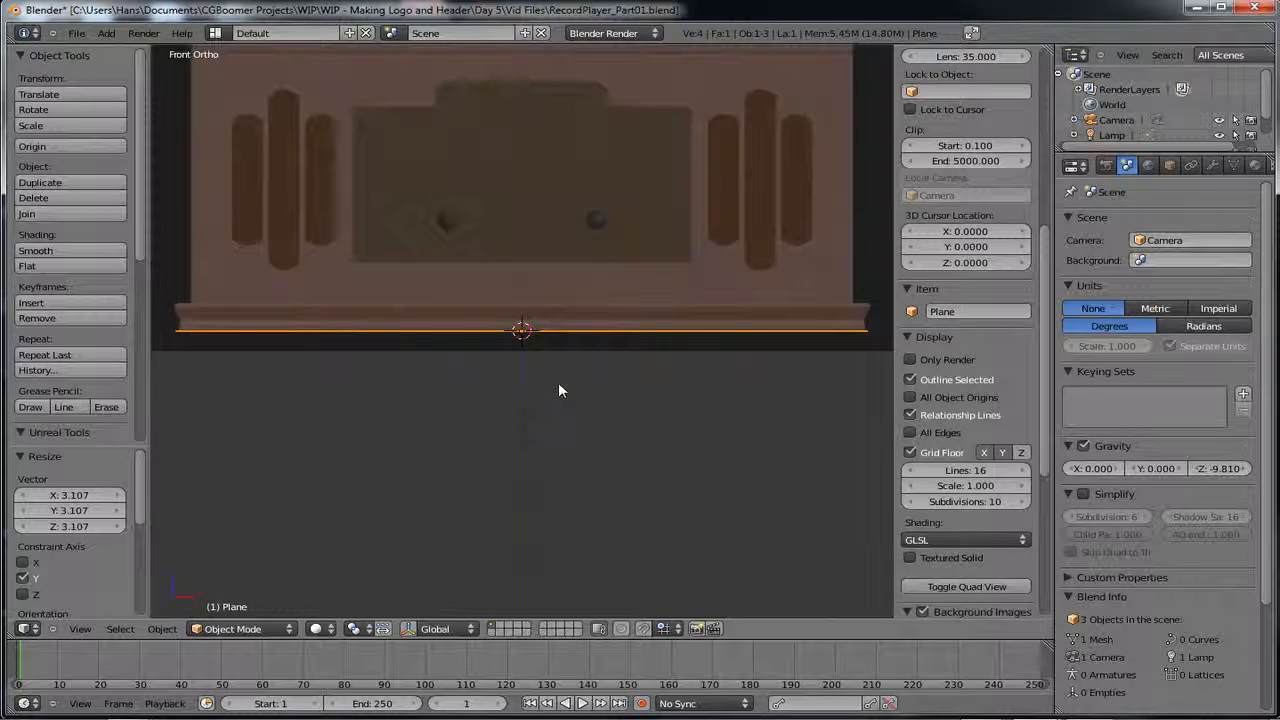
key(Tab)
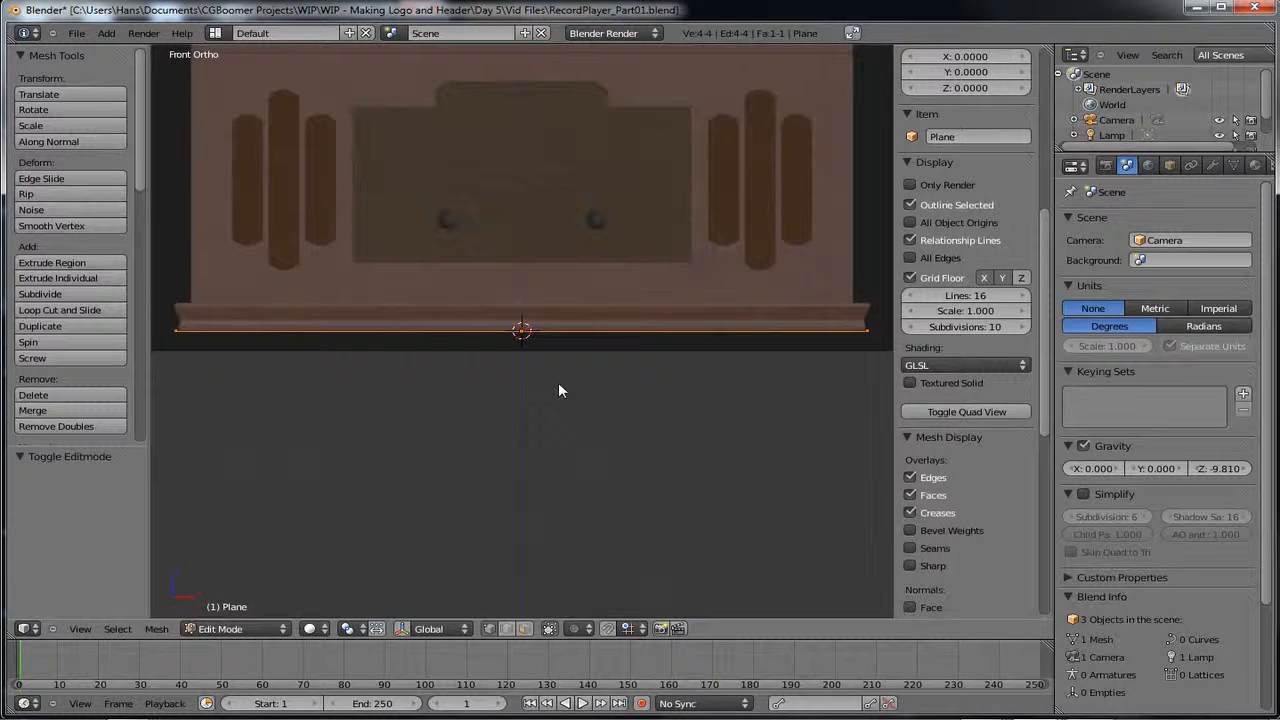
key(e)
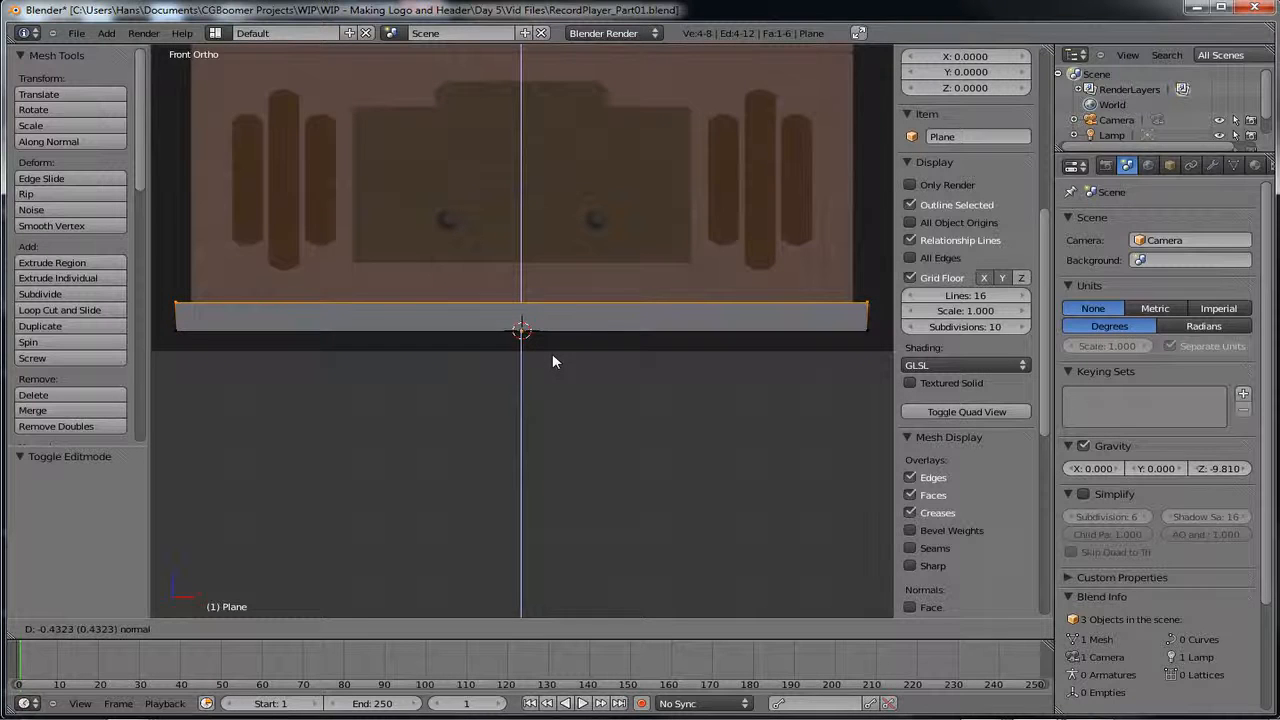
click(553, 356)
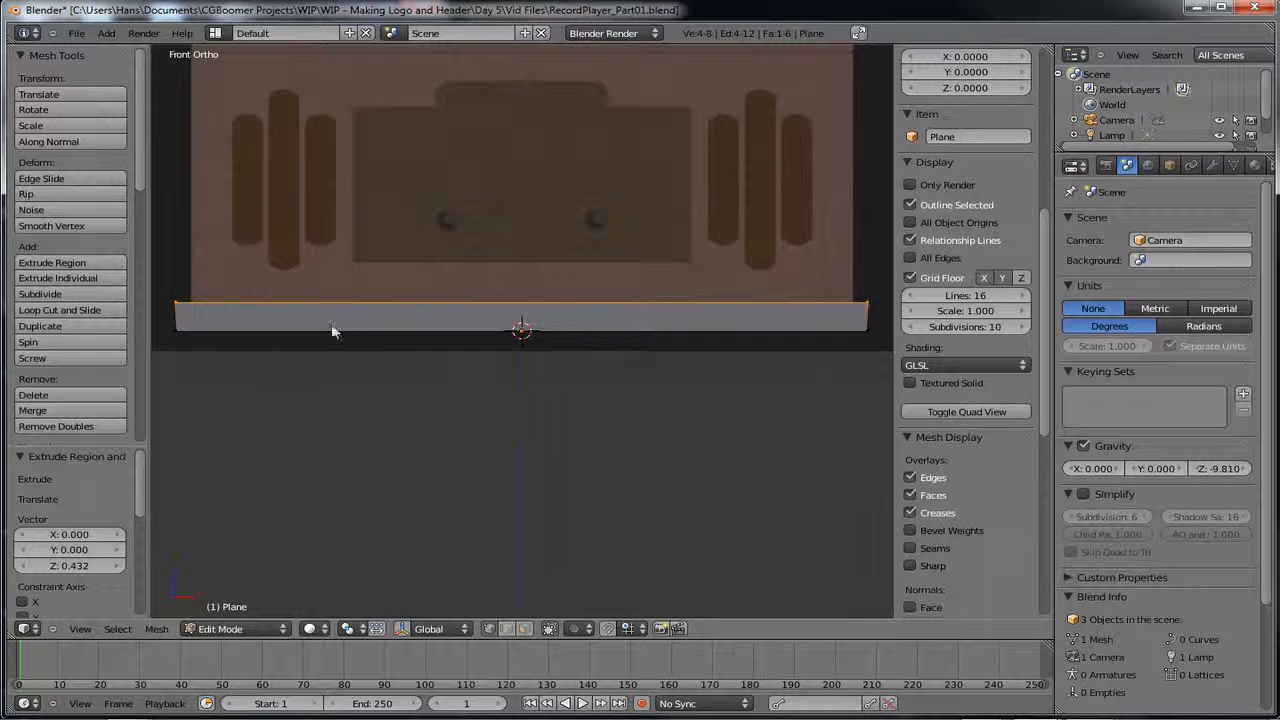
key(alt+z)
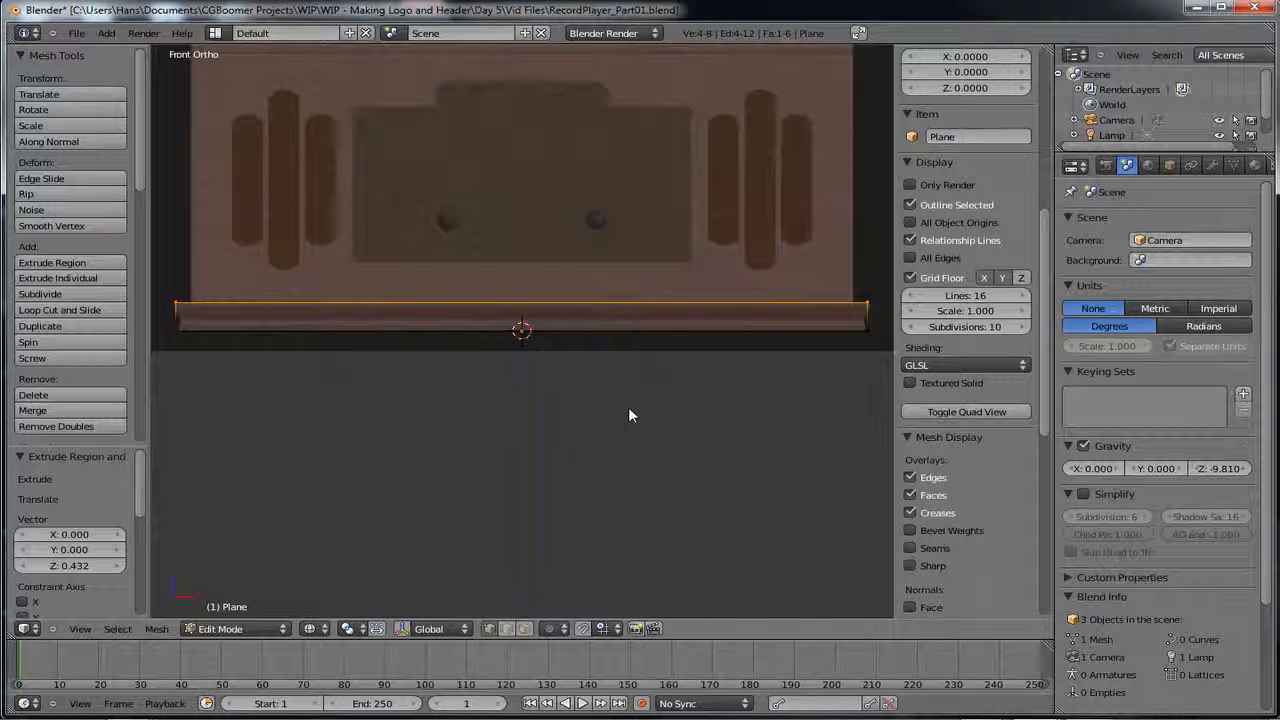
- Extrude the base's upper face in place with zero height and scale the new face to about 0.961
key(s)
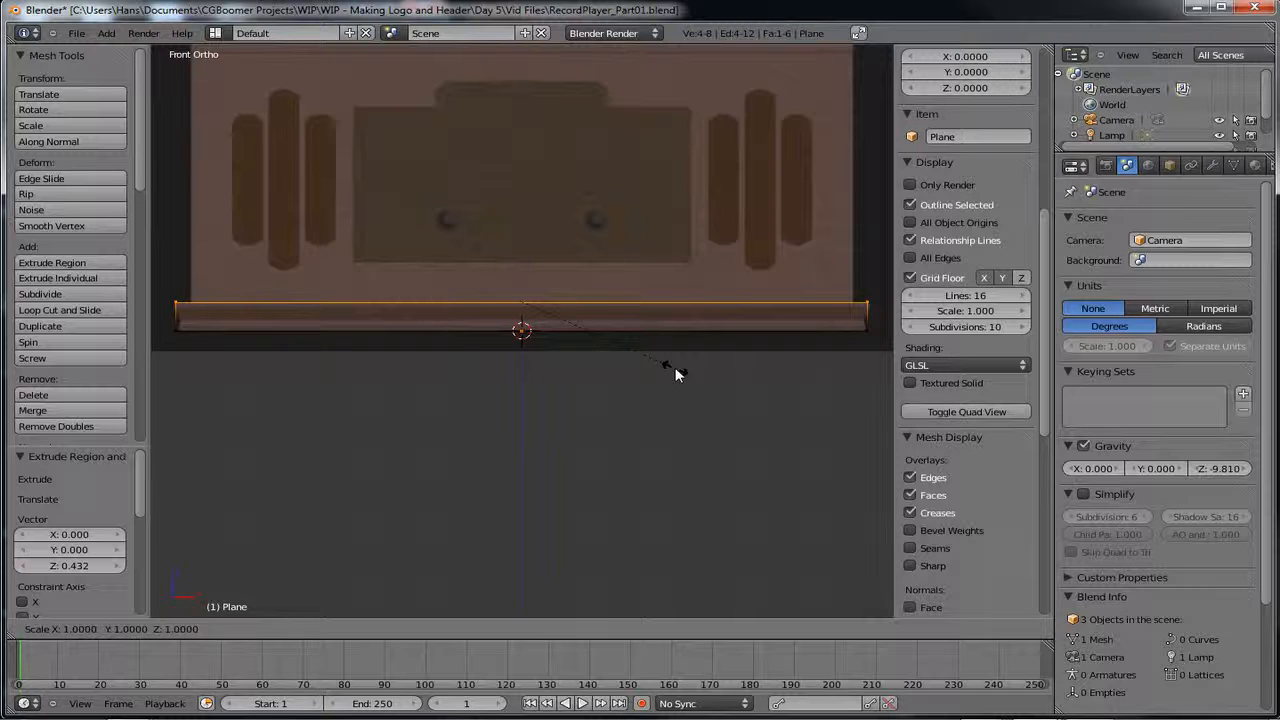
key(Escape)
key(ctrl+r)
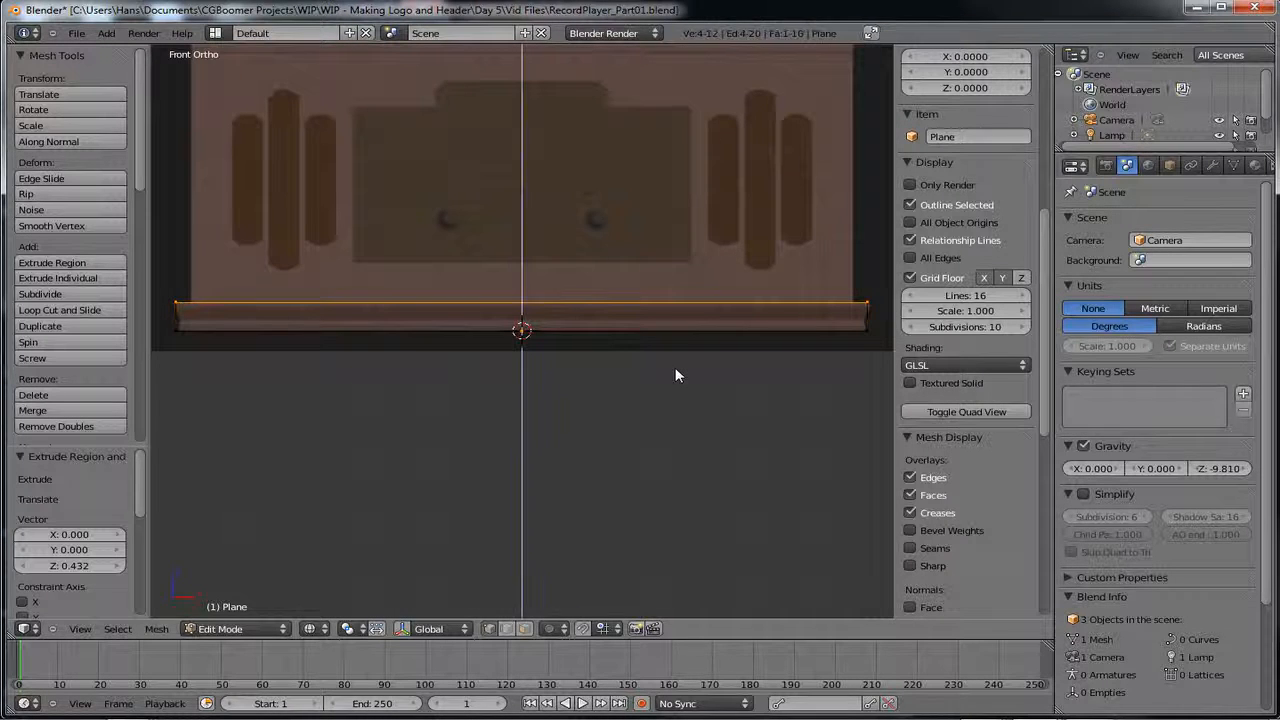
click(675, 374)
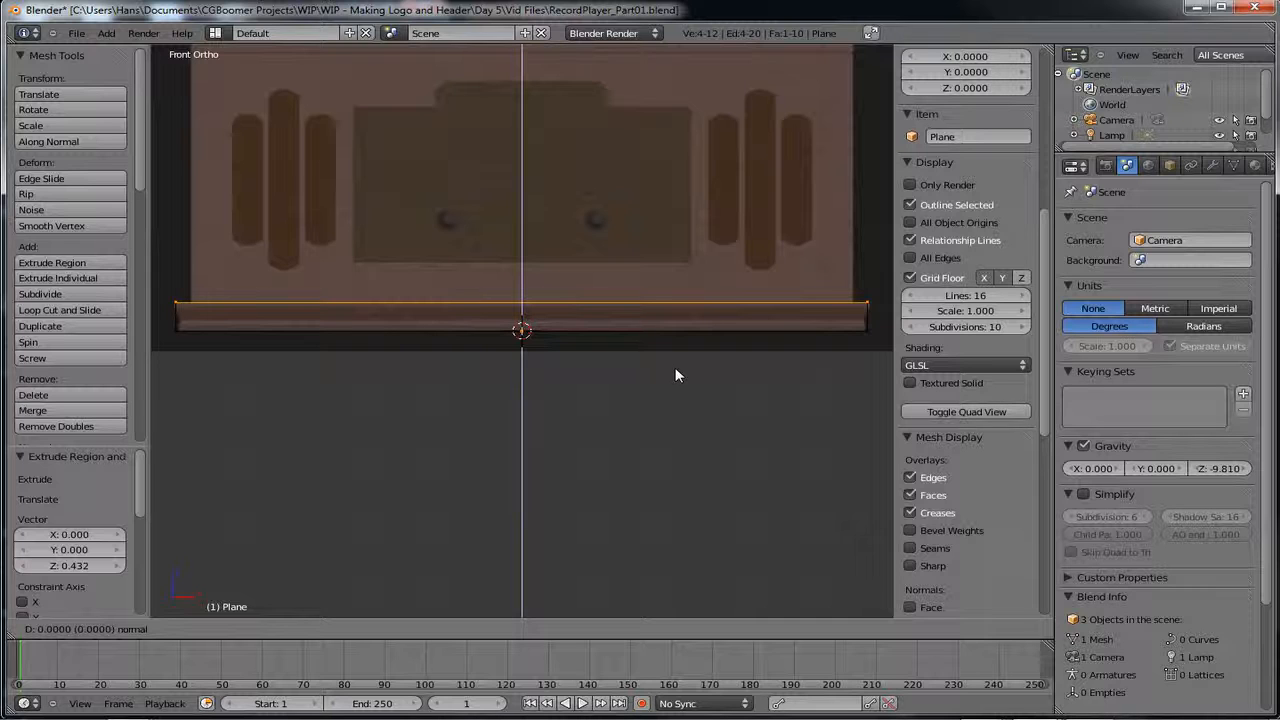
click(675, 375)
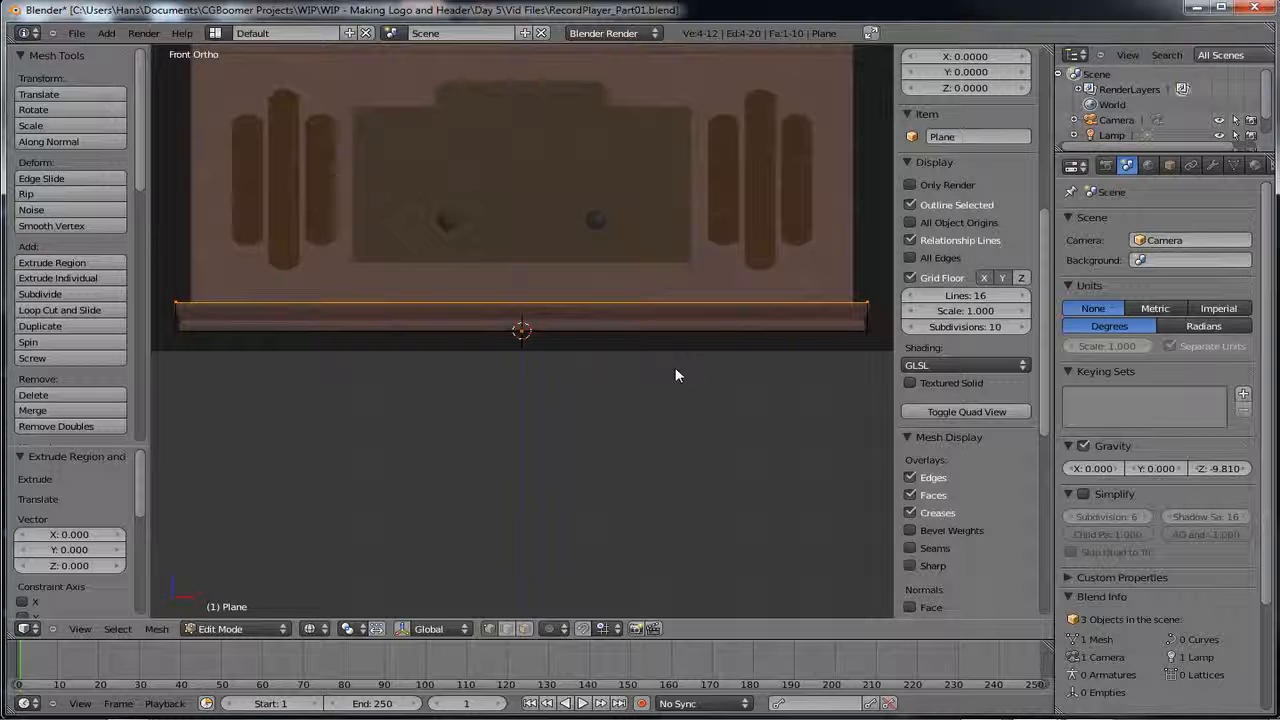
key(s)
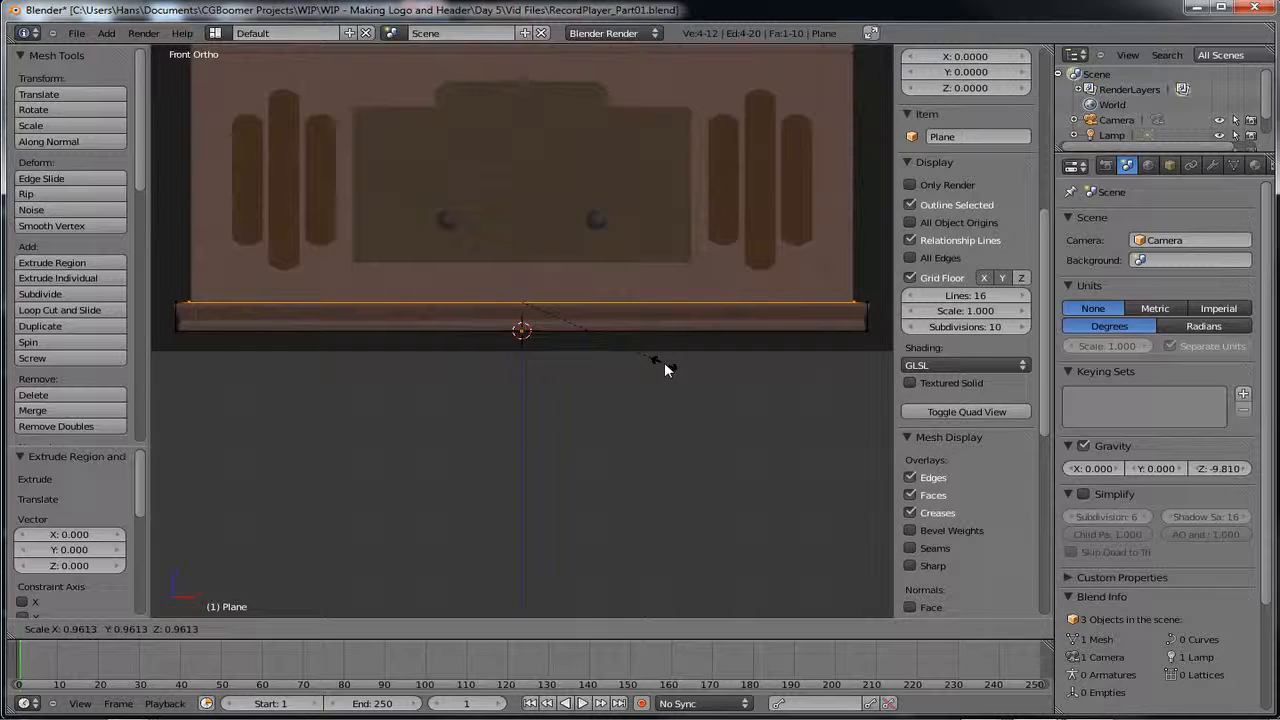
click(665, 365)
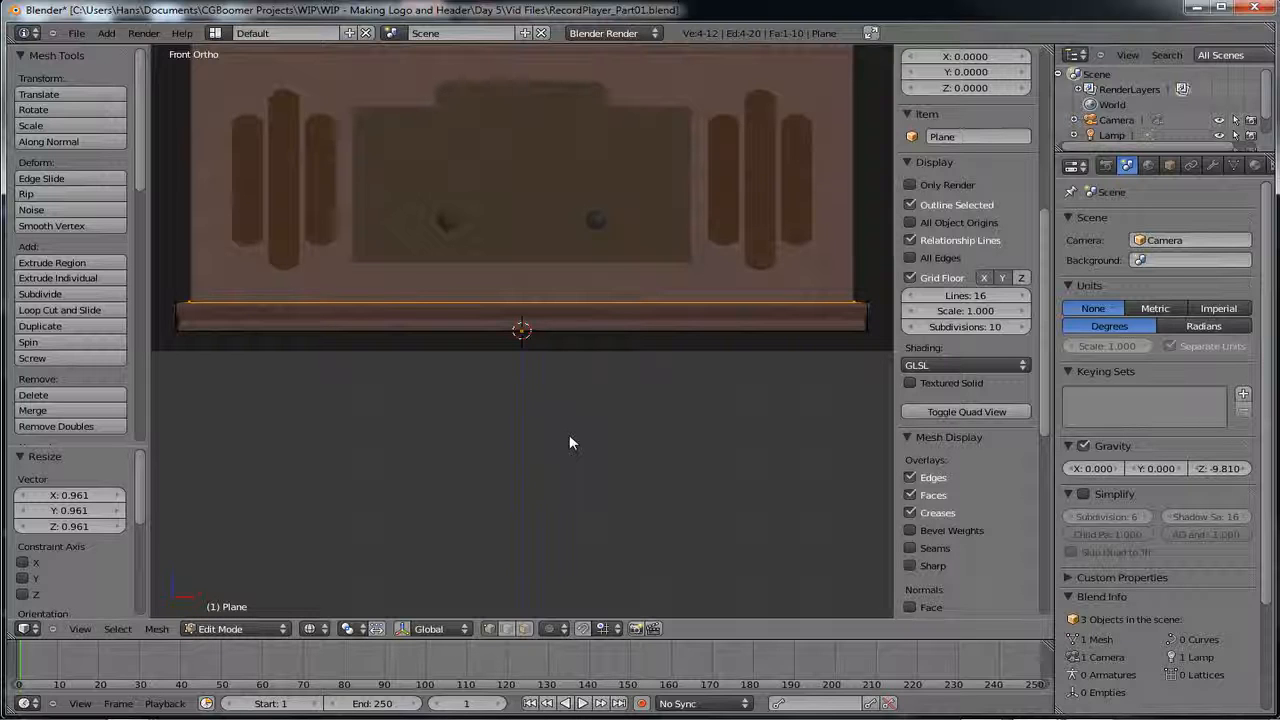
- In the right view, scale the base's inner upper face about 0.972 along Y to match the cabinet's depth
key(KP_3)
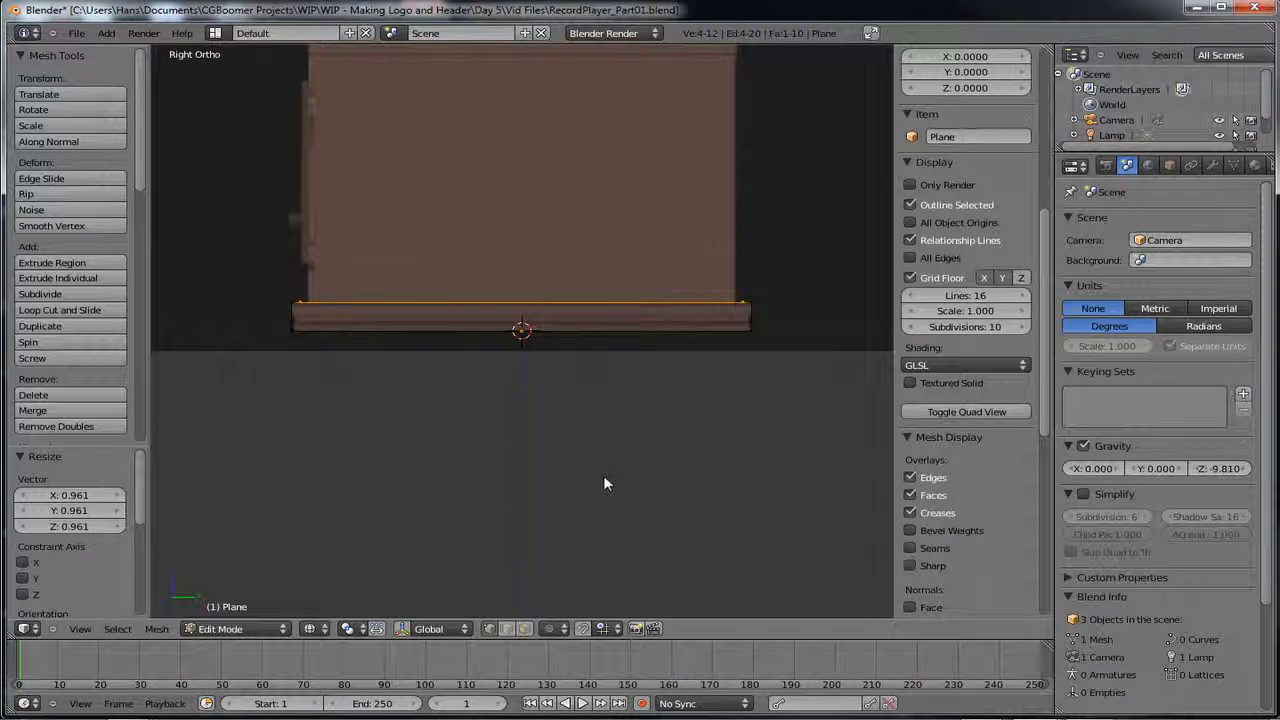
key(s)
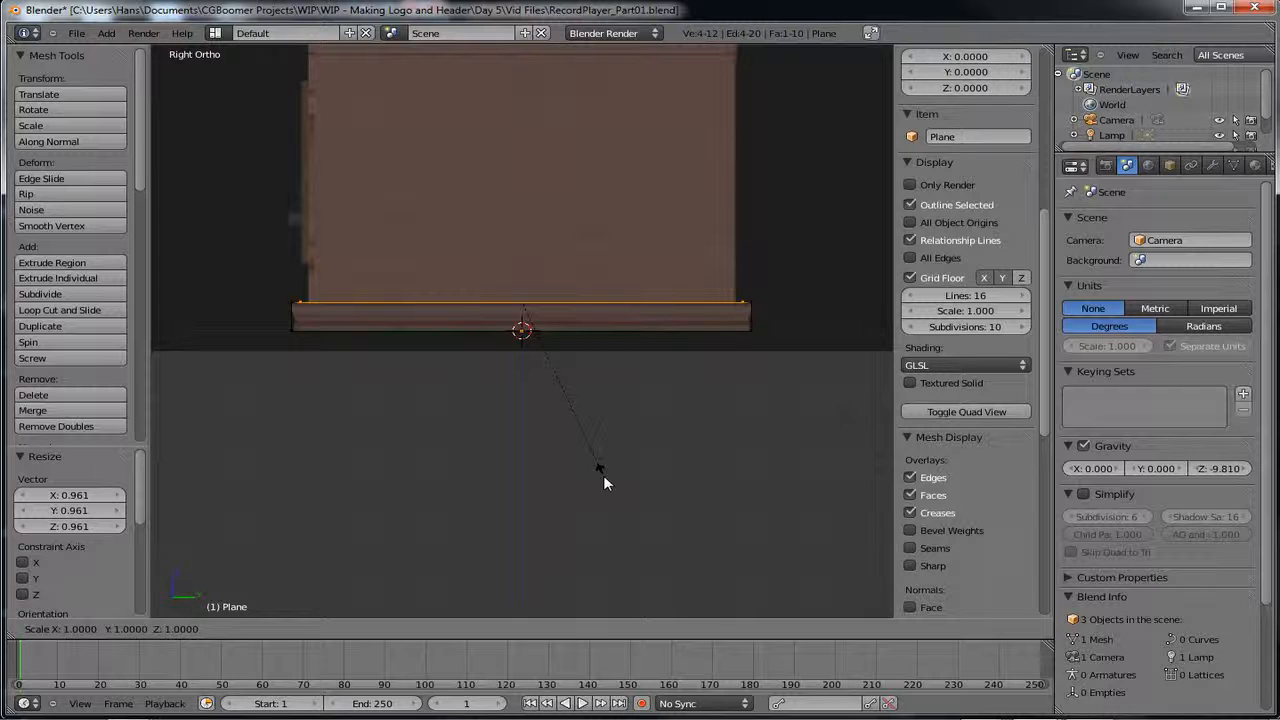
key(y)
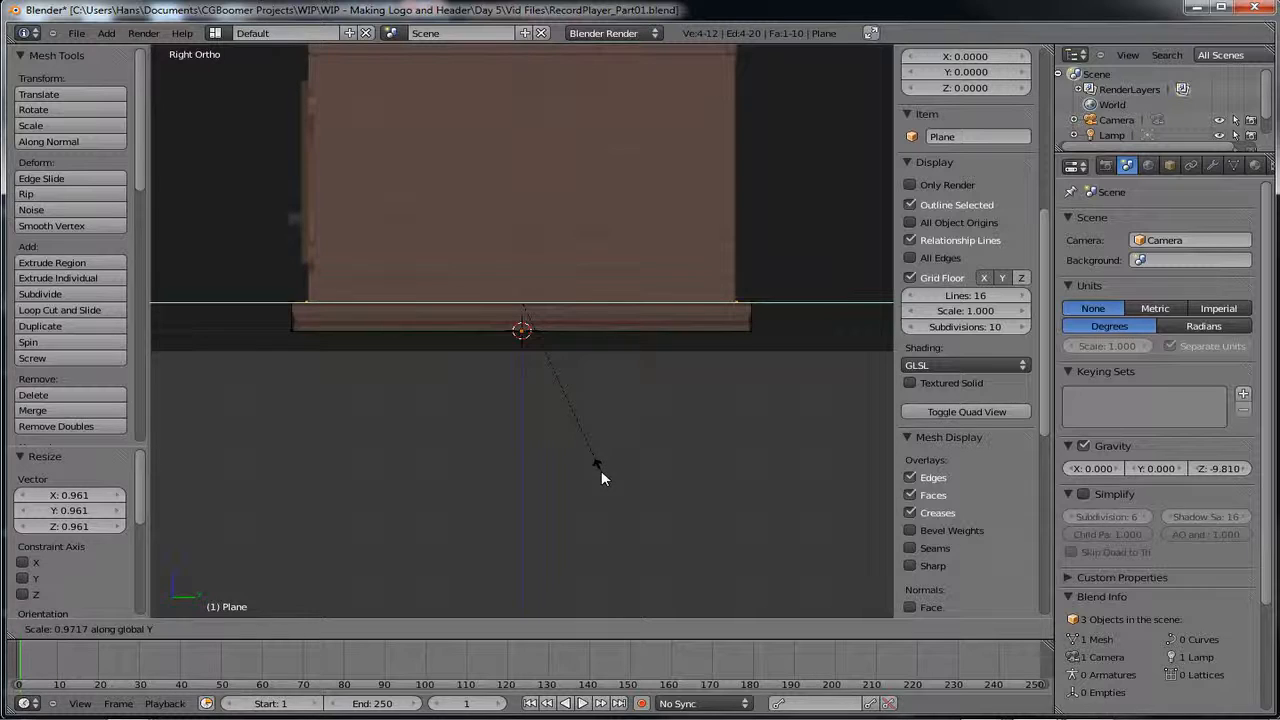
click(601, 472)
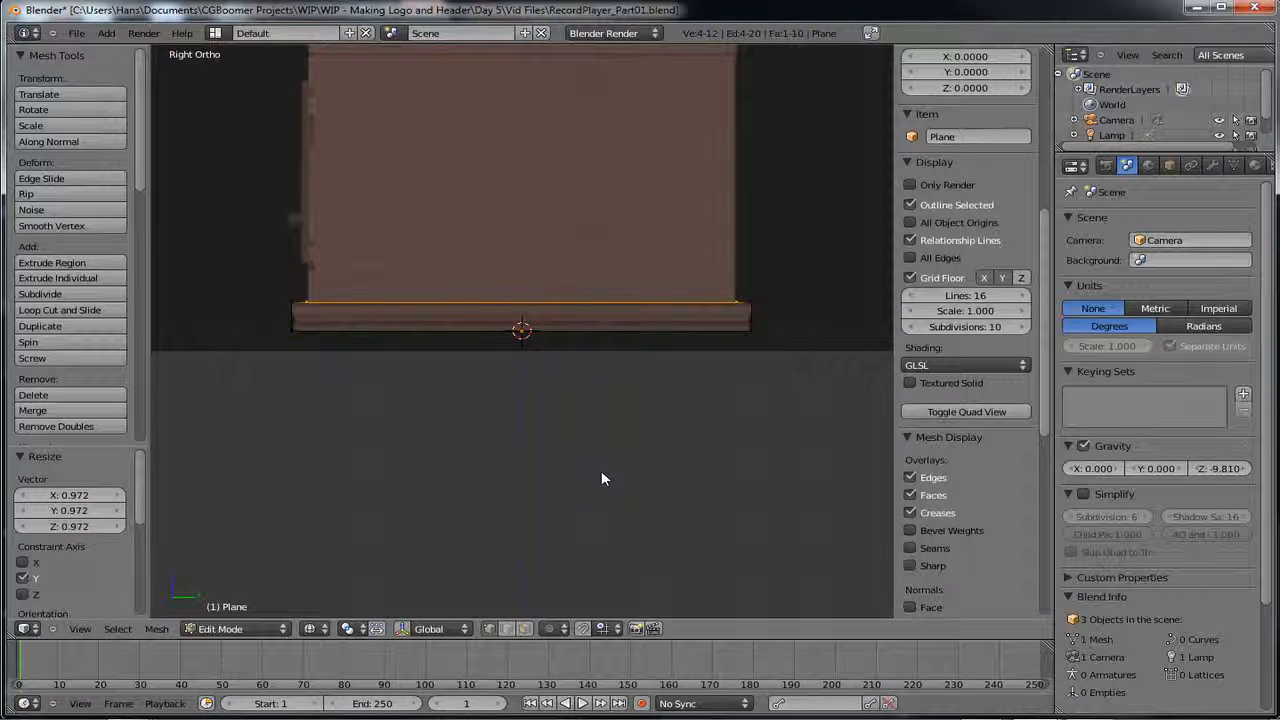
- Extrude the base's inner upper face upward about 3.942 to the lid seam in the side reference
scroll(601, 478, down, 2)
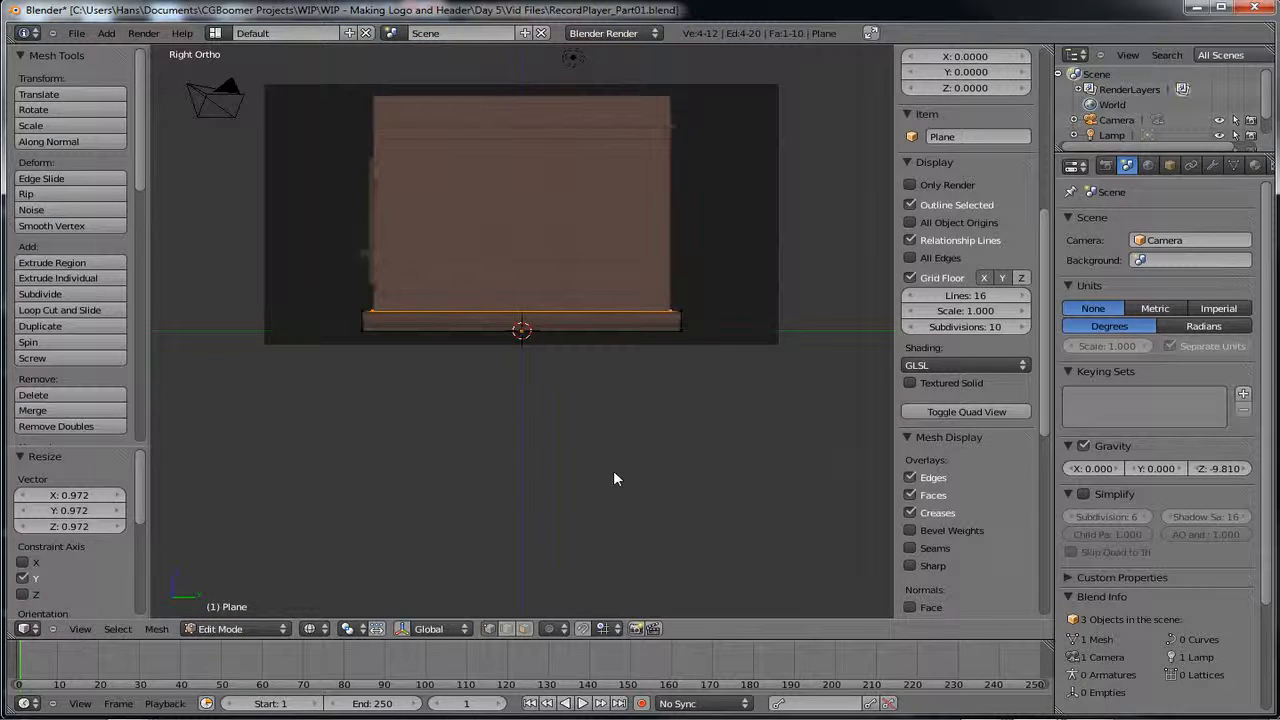
key(ctrl+r)
click(613, 479)
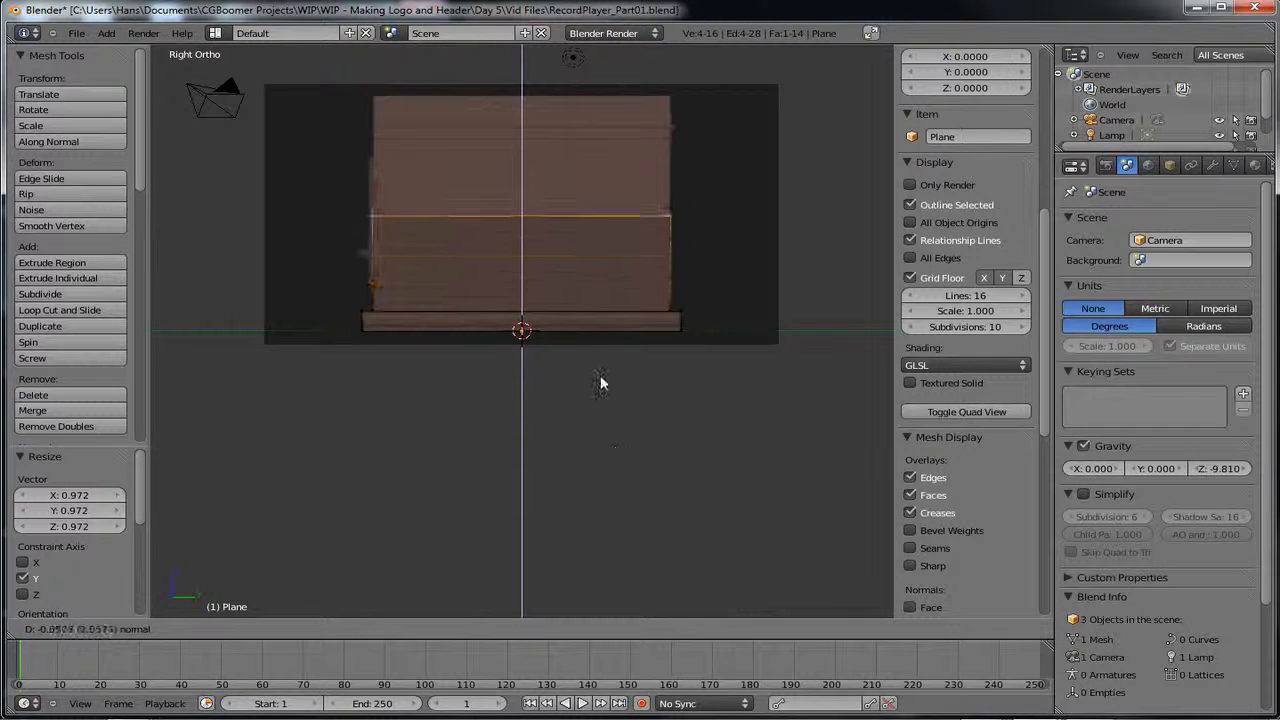
click(589, 287)
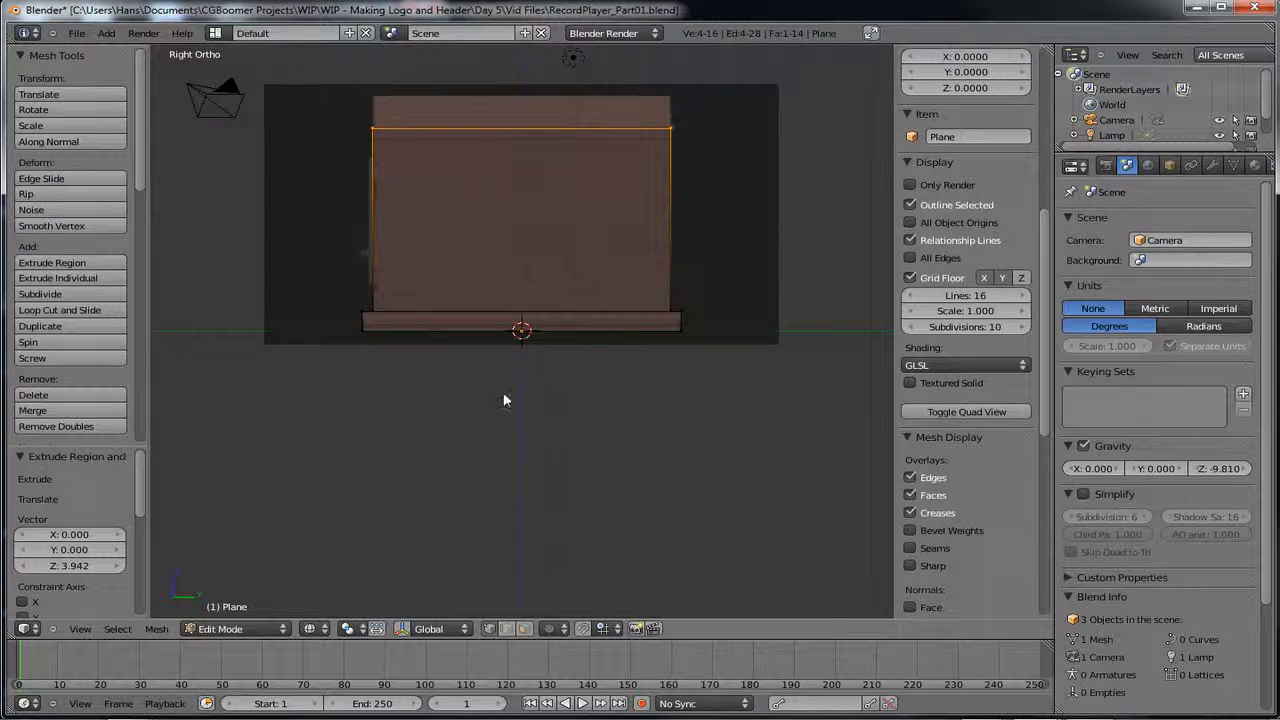
shift+middle_drag(502, 391, 488, 534)
scroll(488, 534, up, 6)
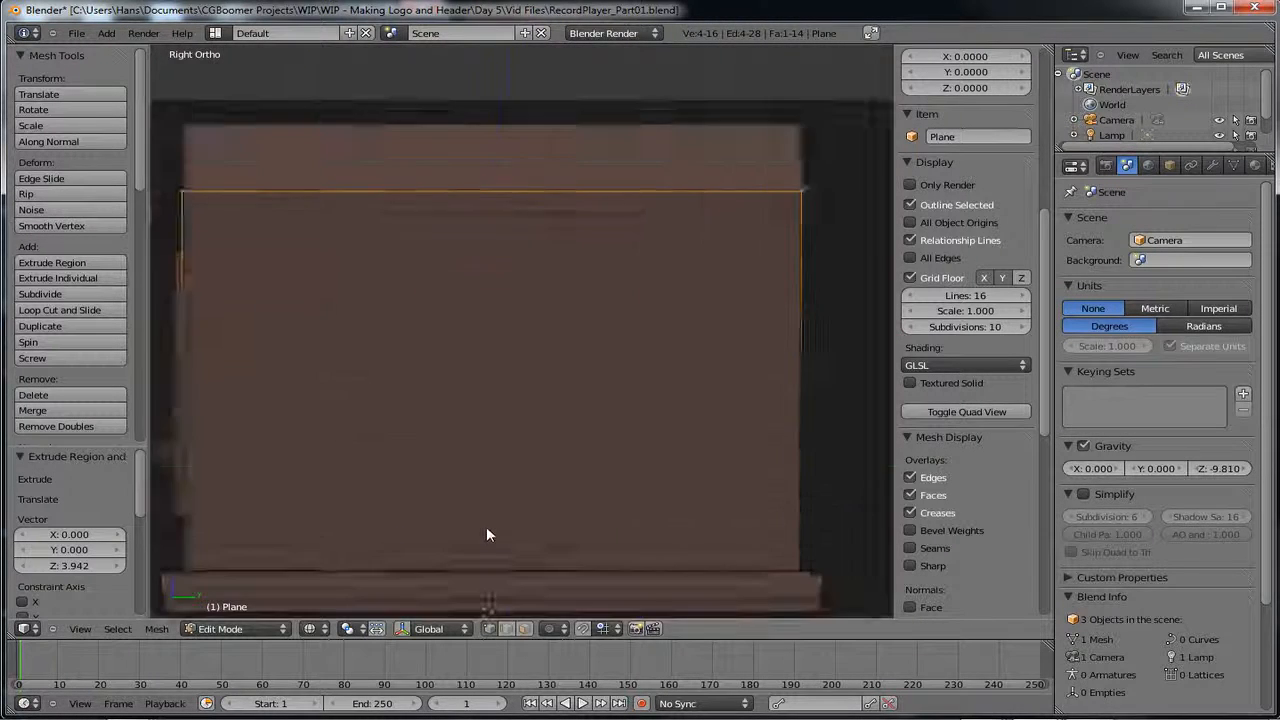
shift+middle_drag(503, 420, 570, 507)
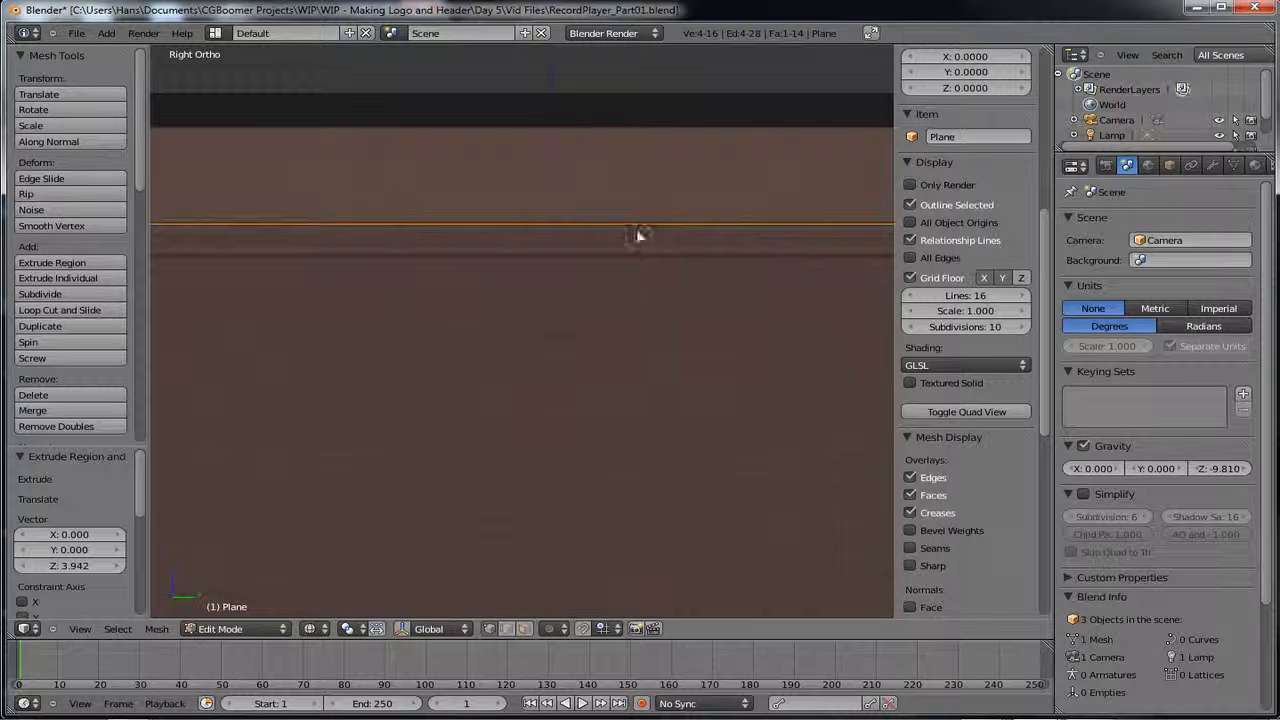
scroll(594, 317, down, 5)
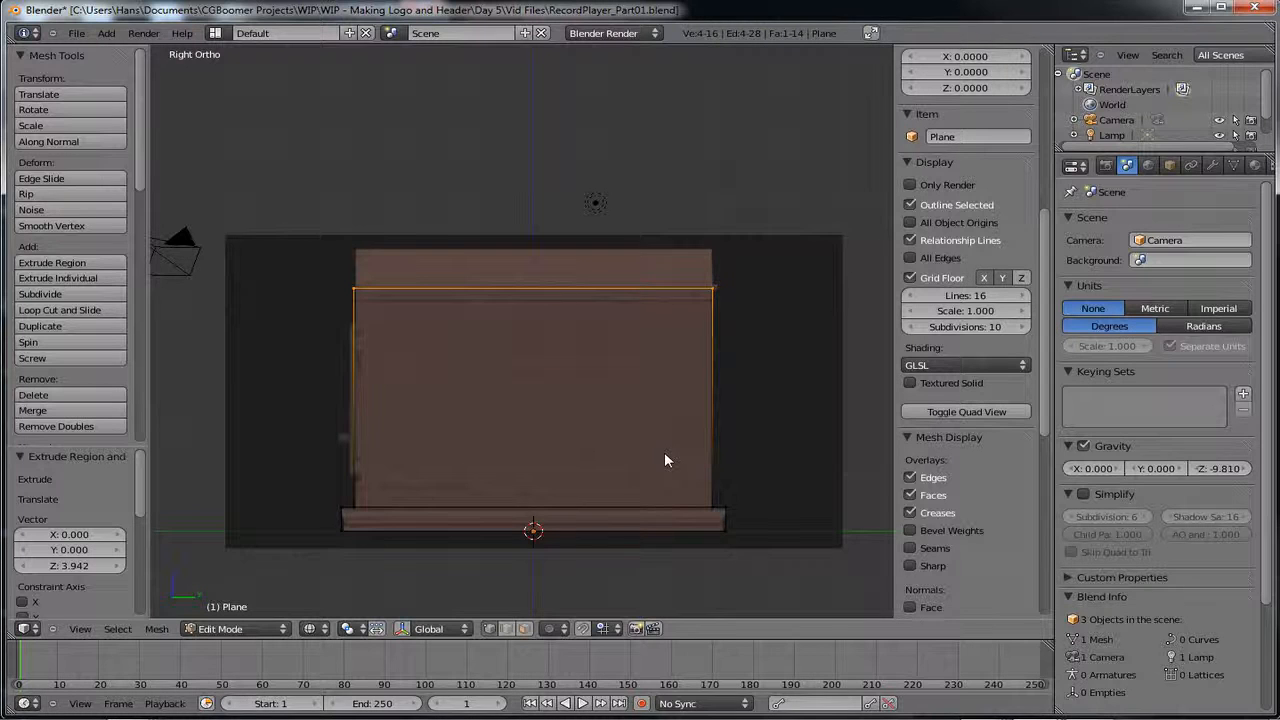
- In the top view, try to extrude the cabinet's top face and scale it inward to about 0.923
key(KP_7)
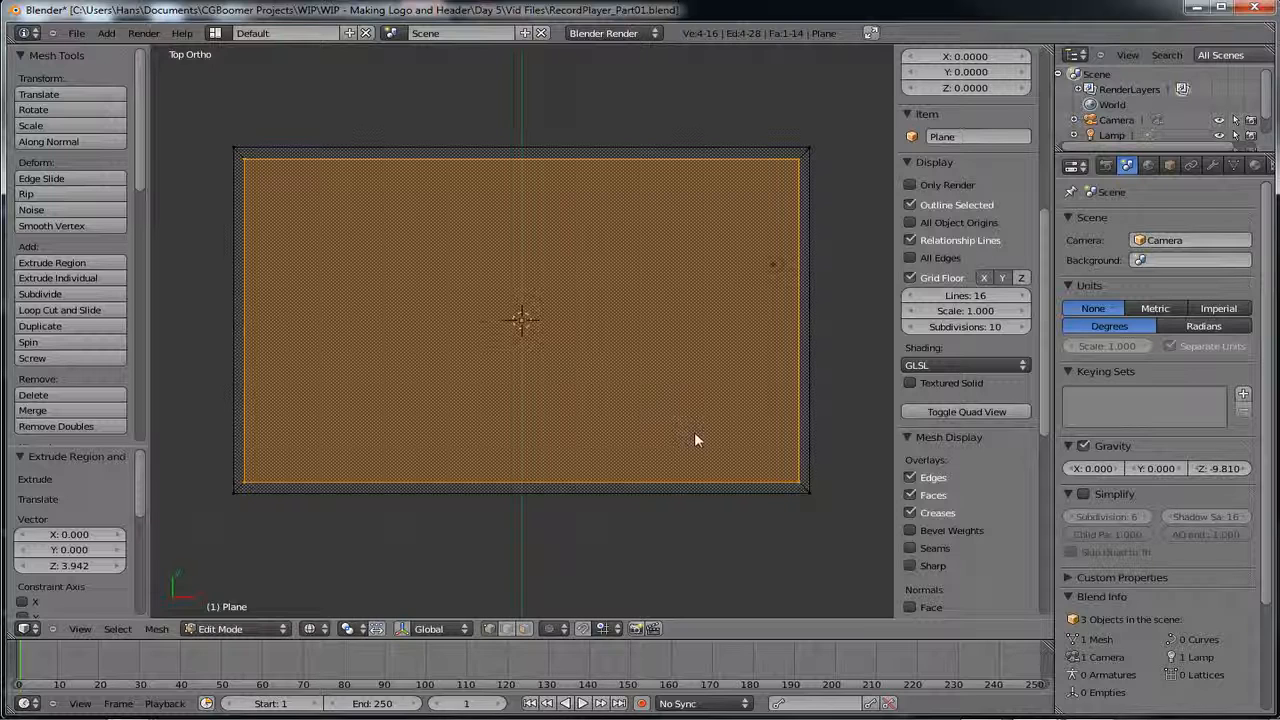
key(e)
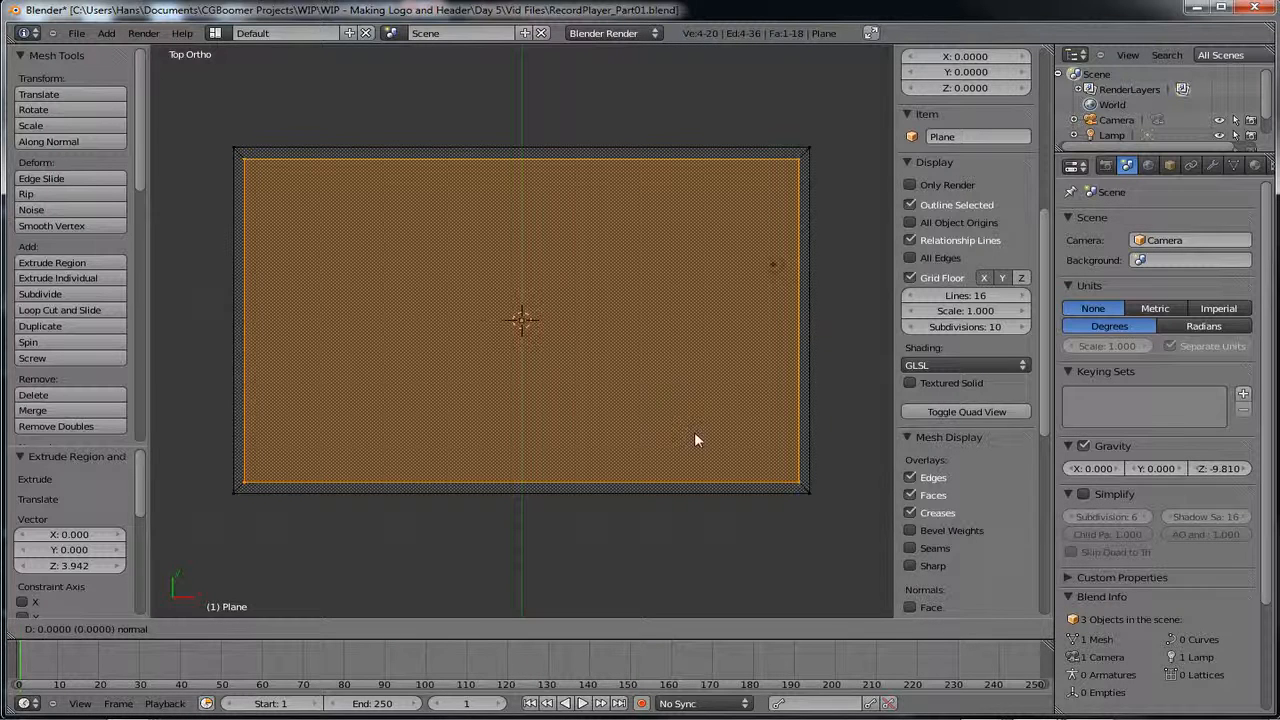
key(s)
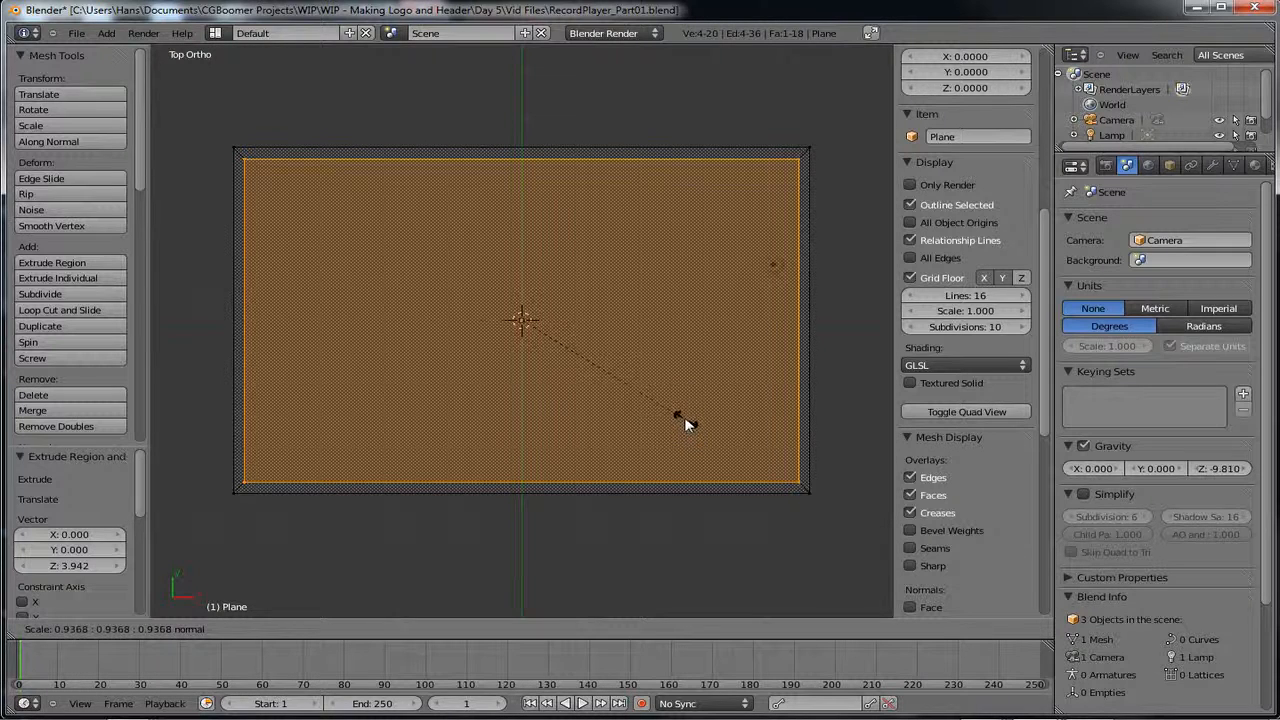
click(689, 414)
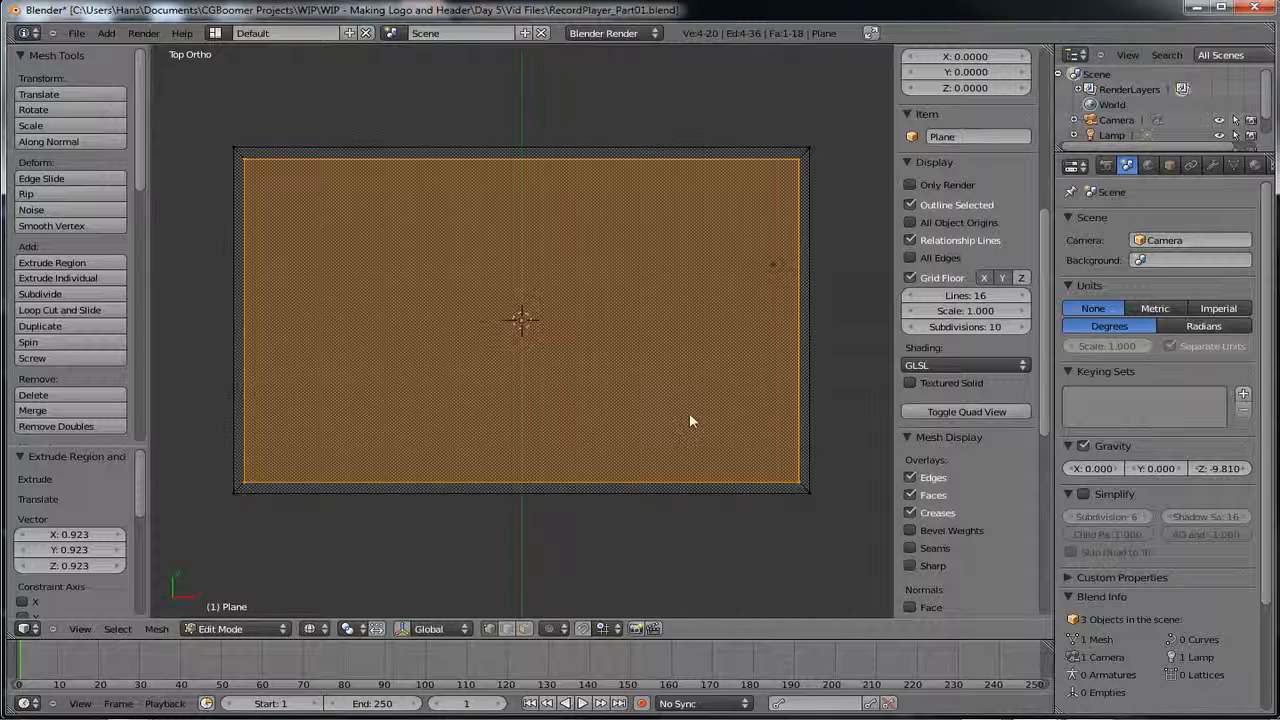
key(g)
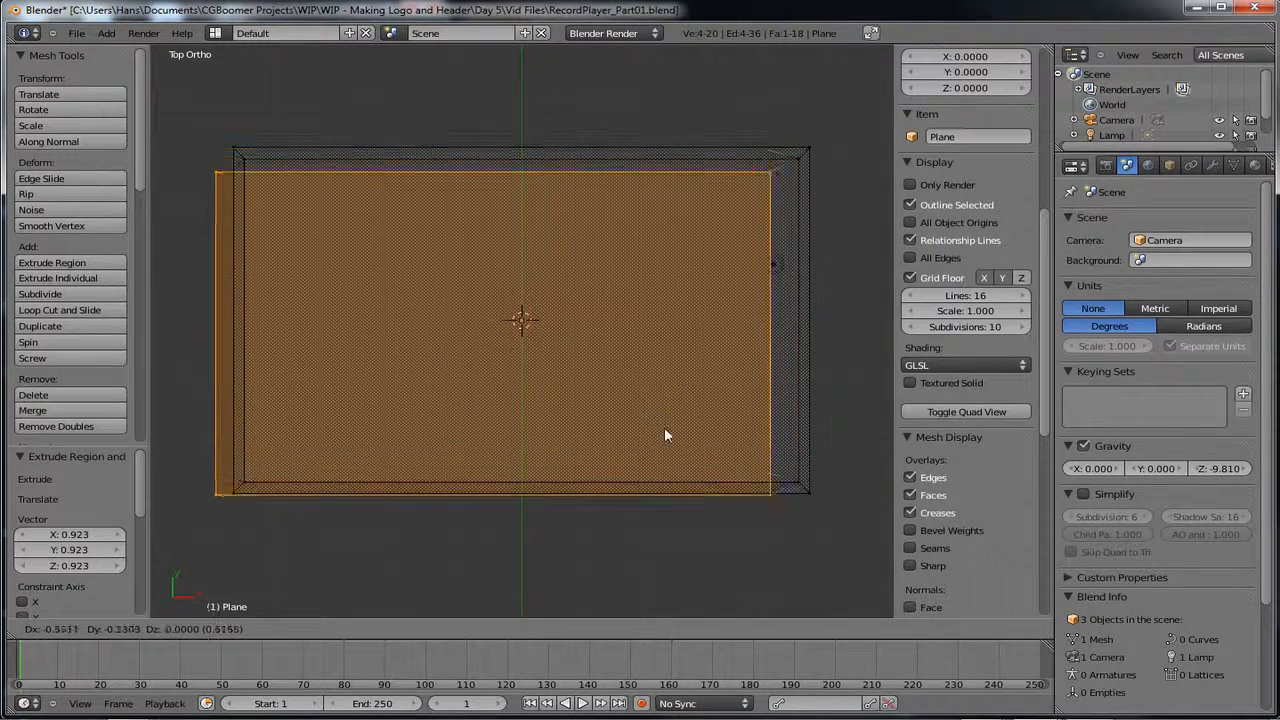
key(Escape)
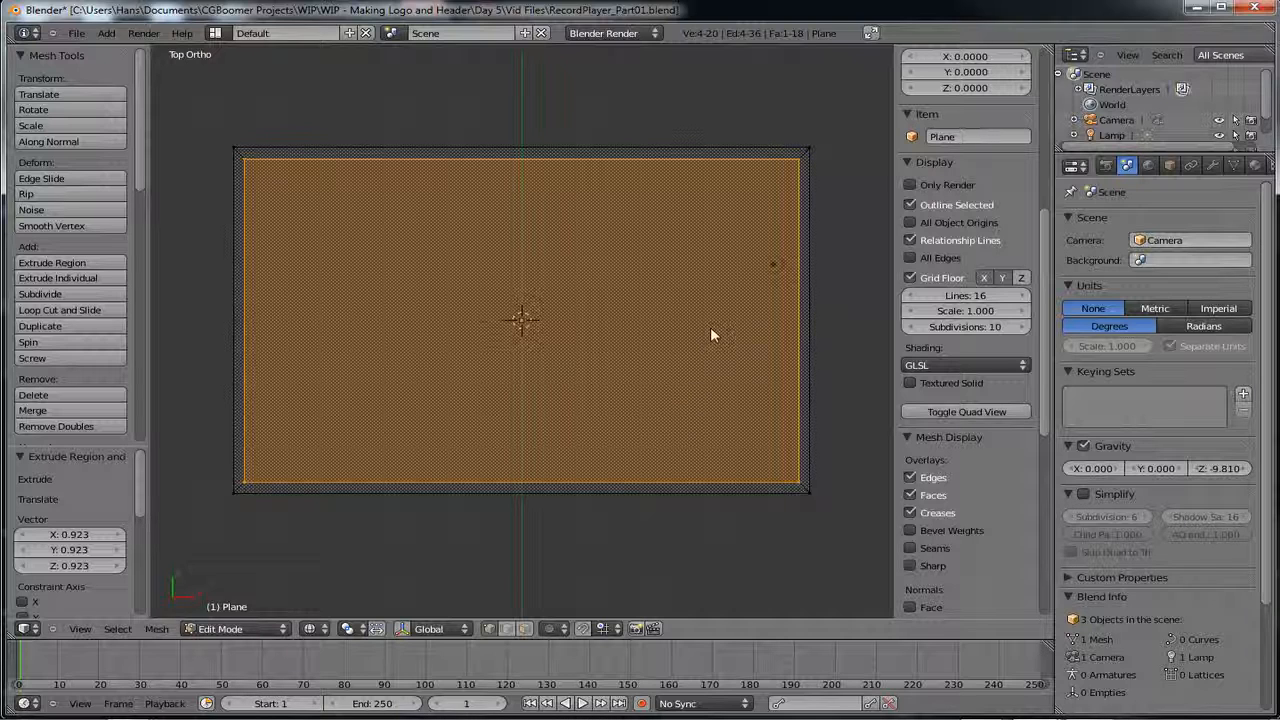
key(e)
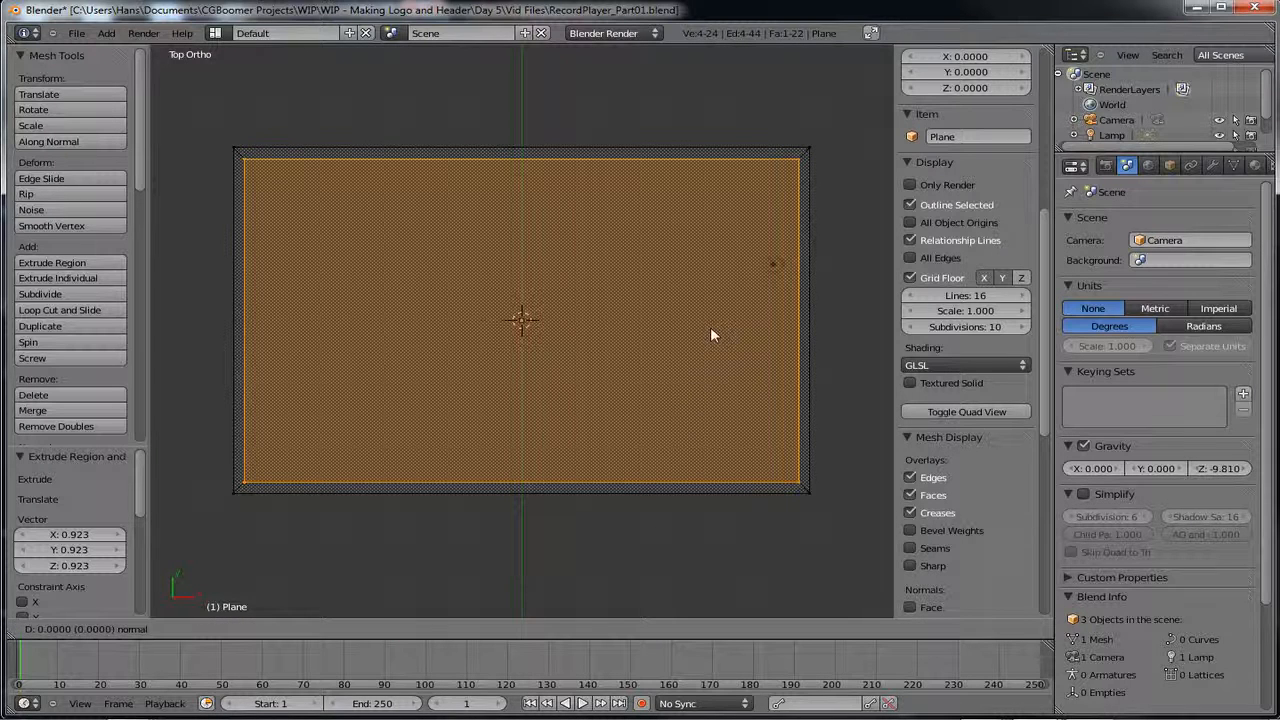
key(s)
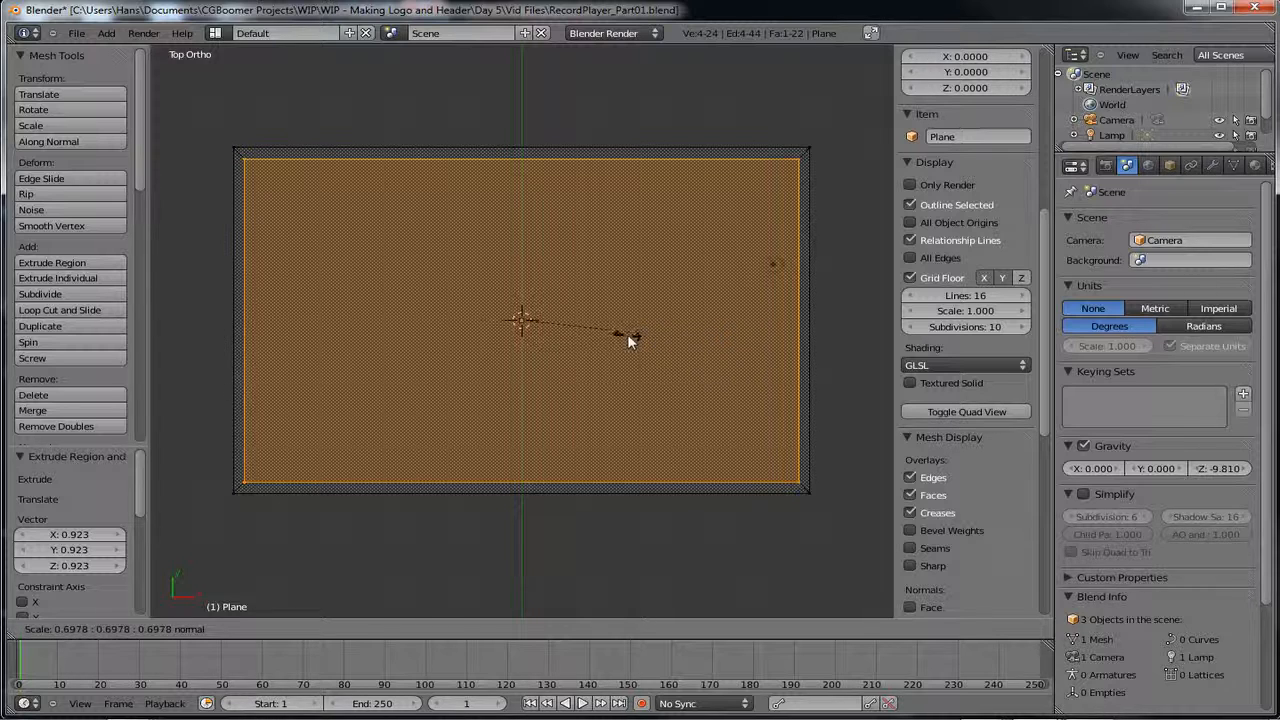
click(652, 333)
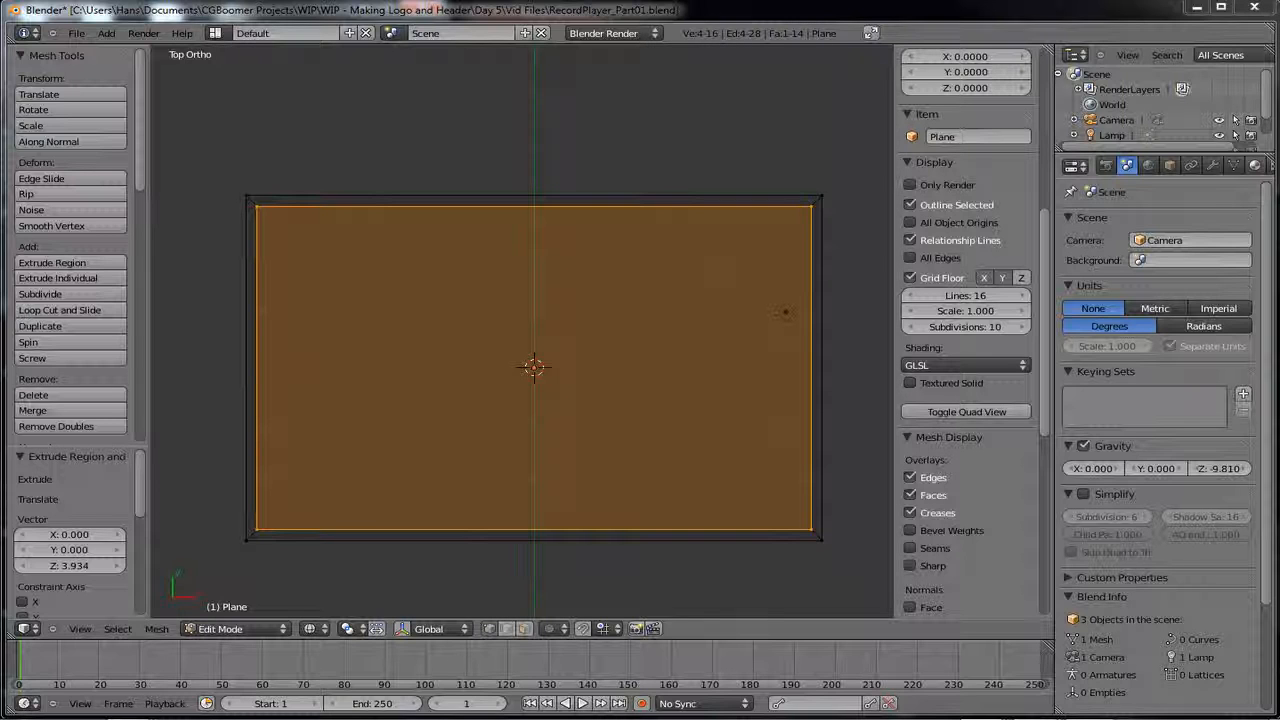
key(ctrl+z)
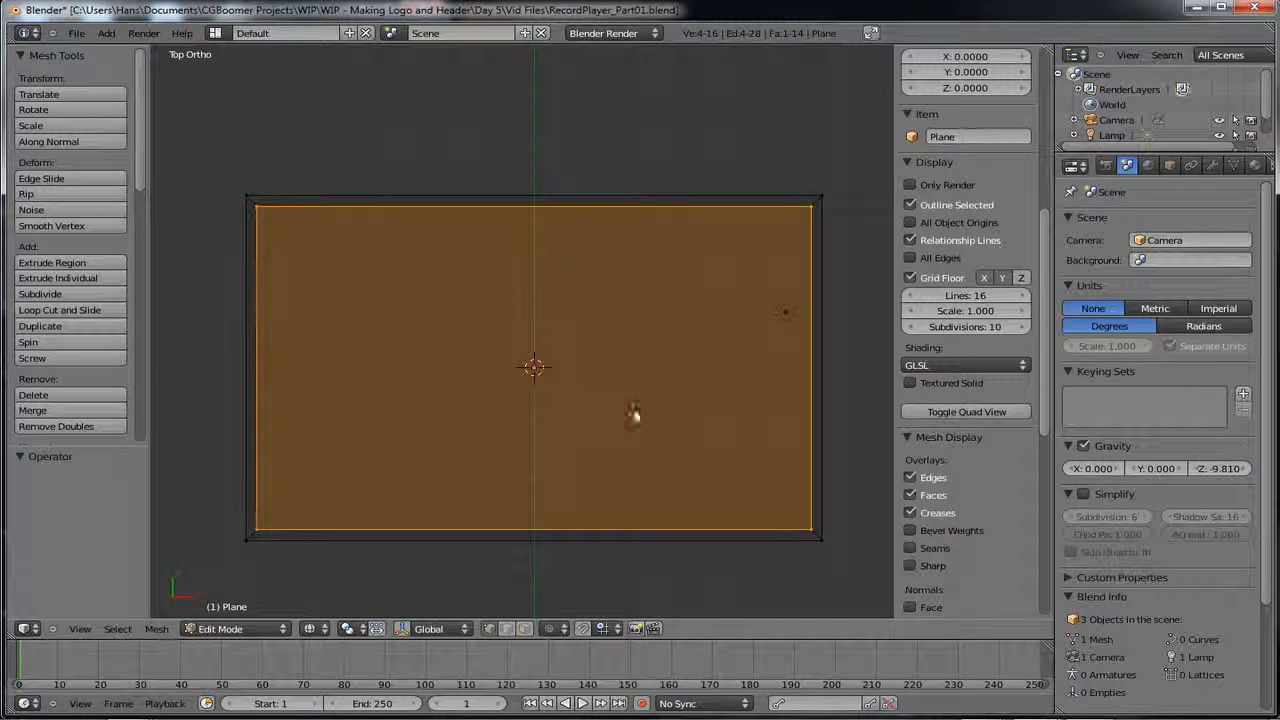
- Scale the cabinet's top face to about 0.971 overall and about 0.986 along Y to even out the border
key(s)
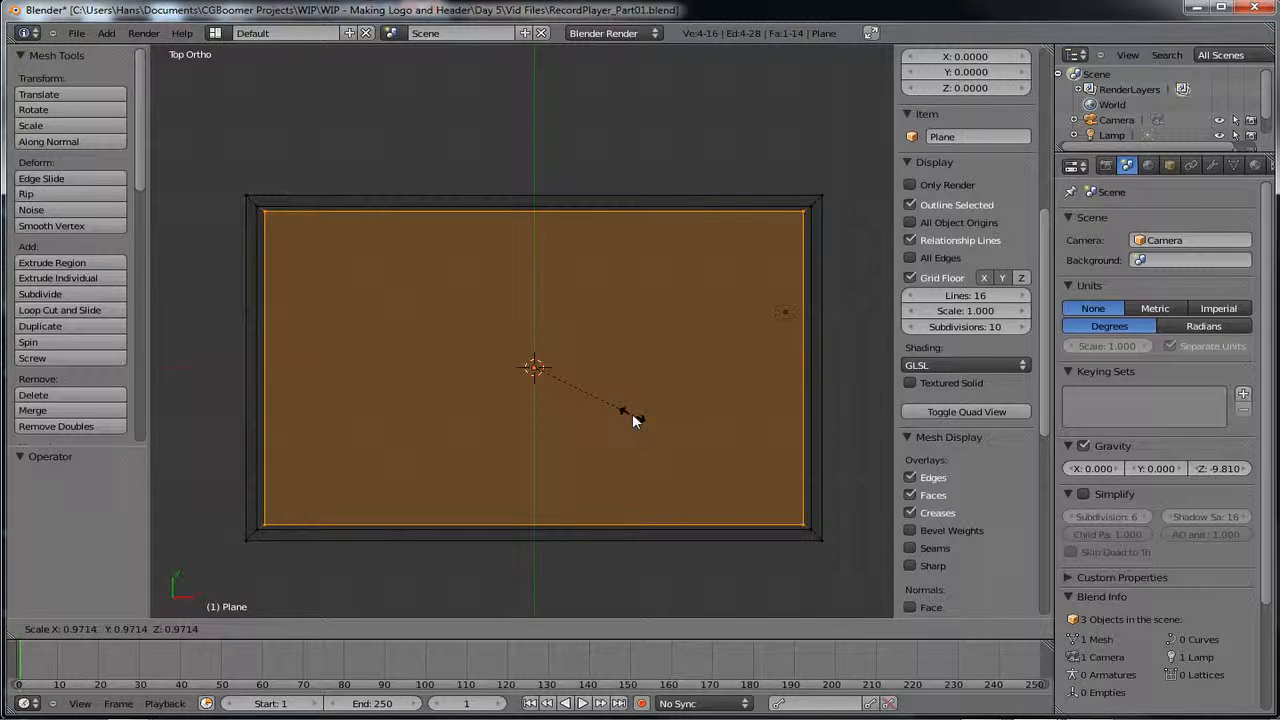
click(633, 414)
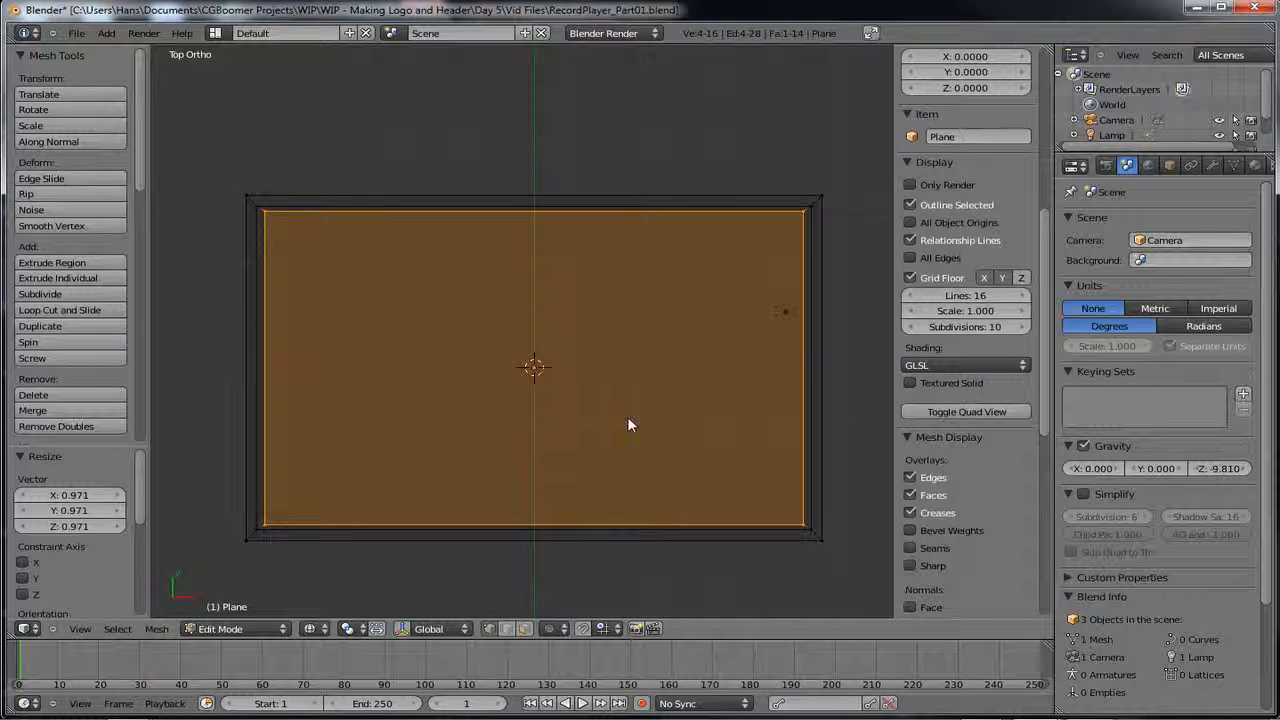
scroll(627, 375, up, 1)
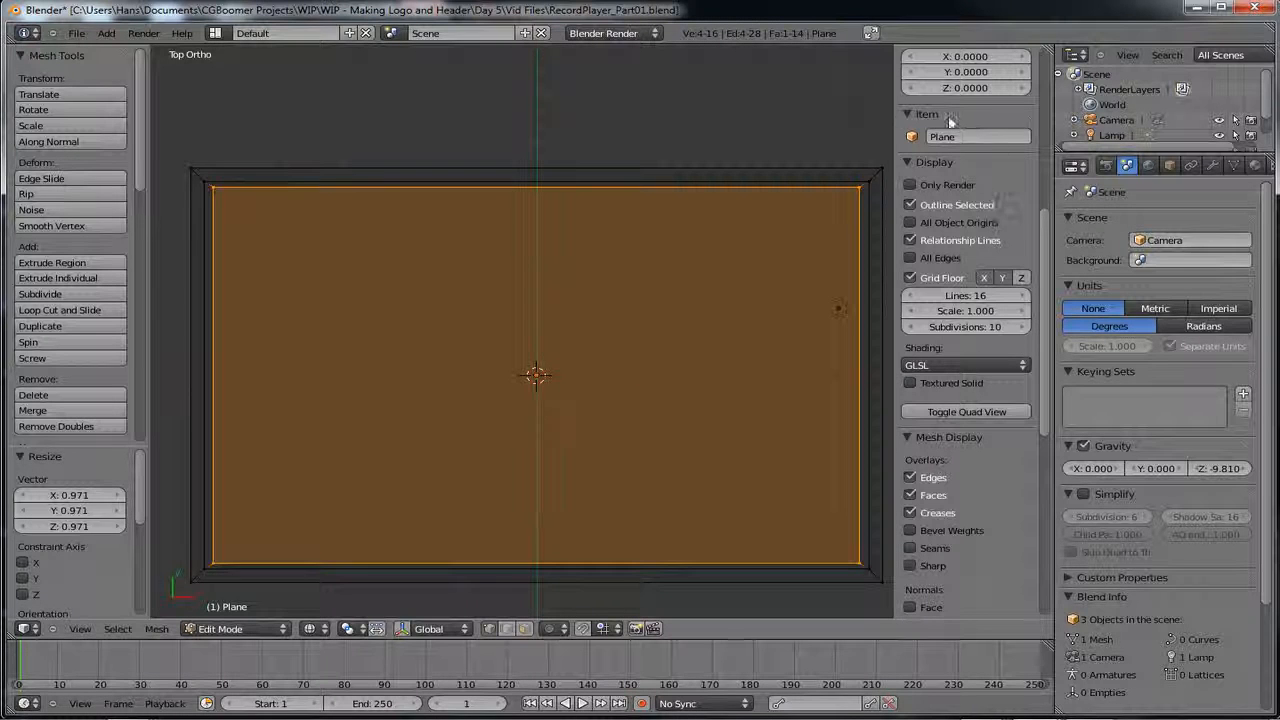
key(n)
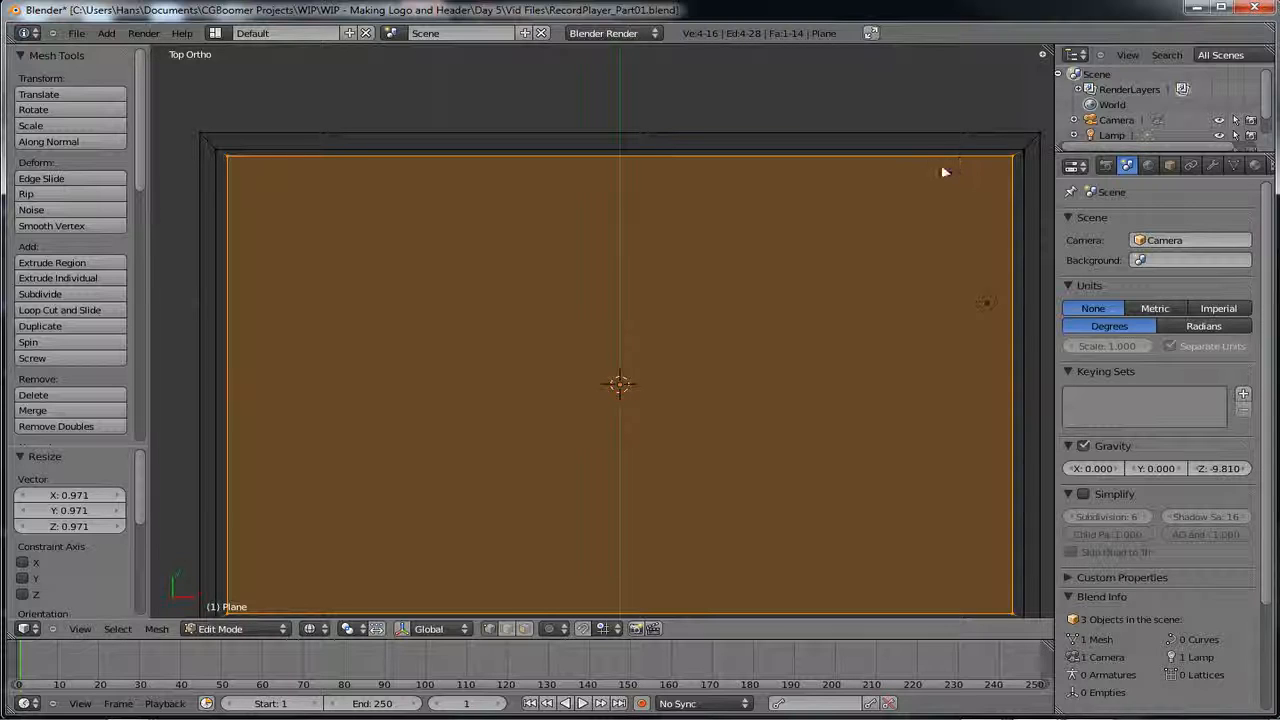
key(s)
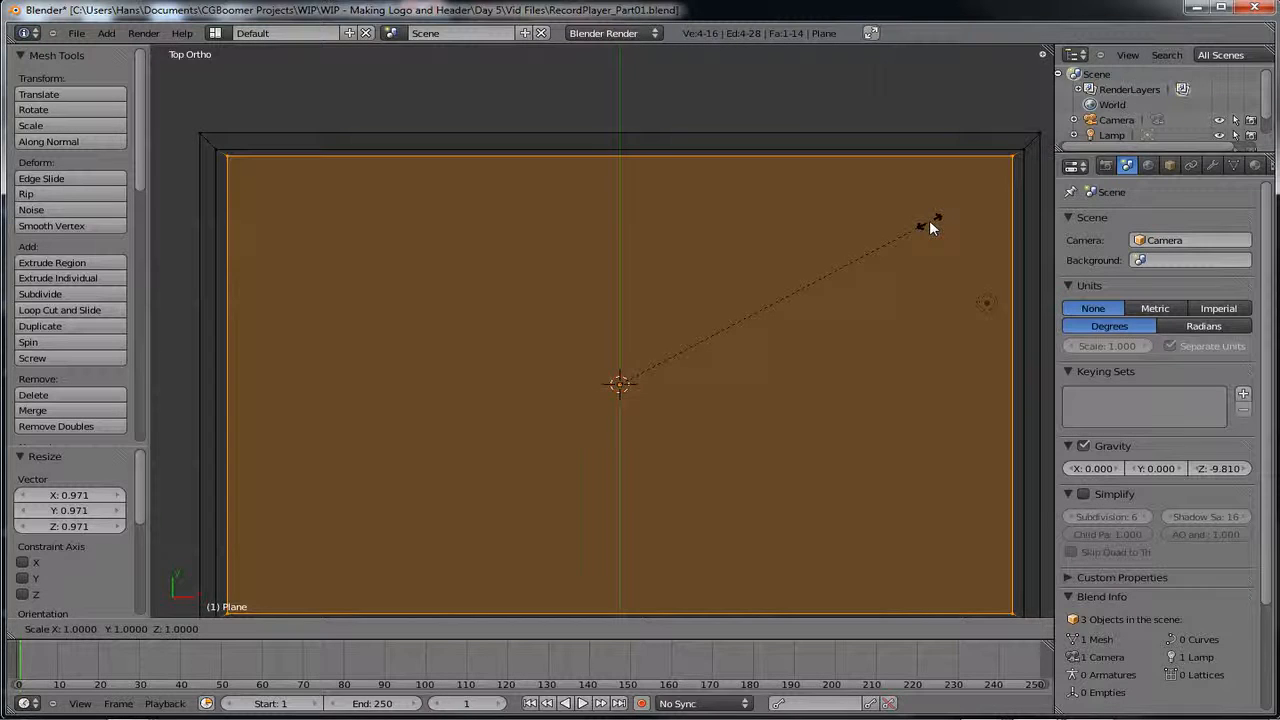
key(y)
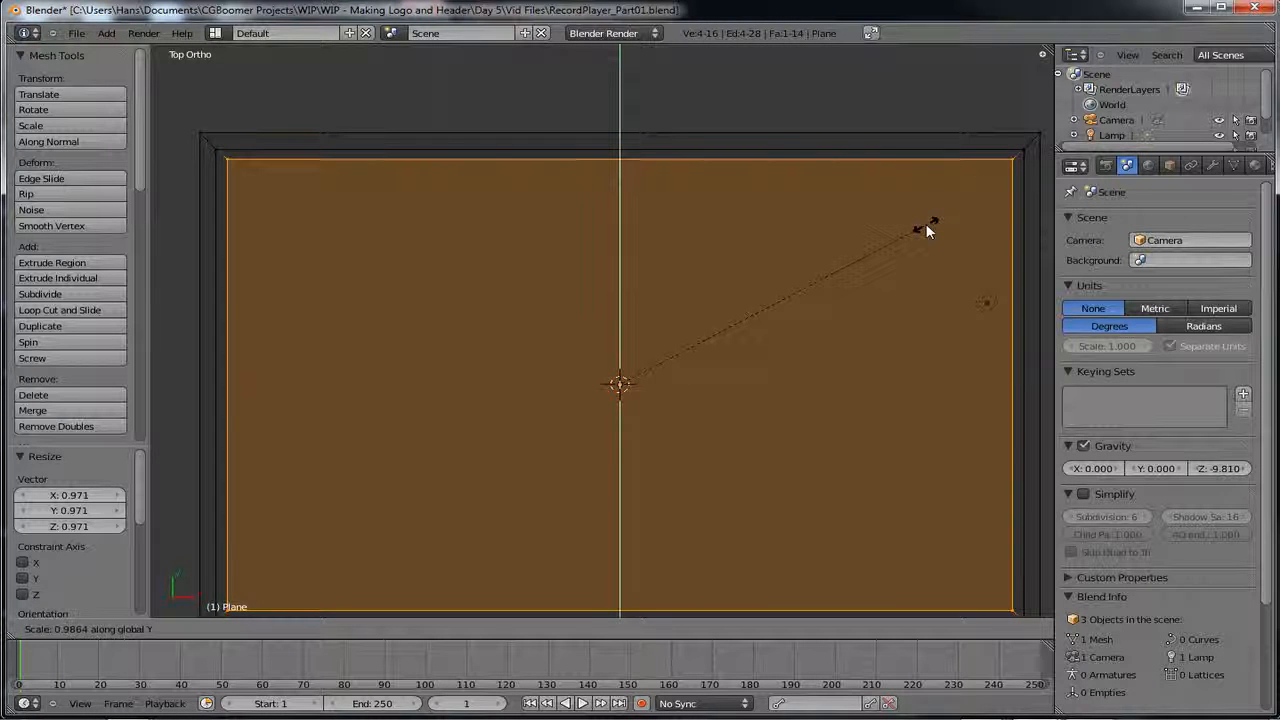
click(926, 228)
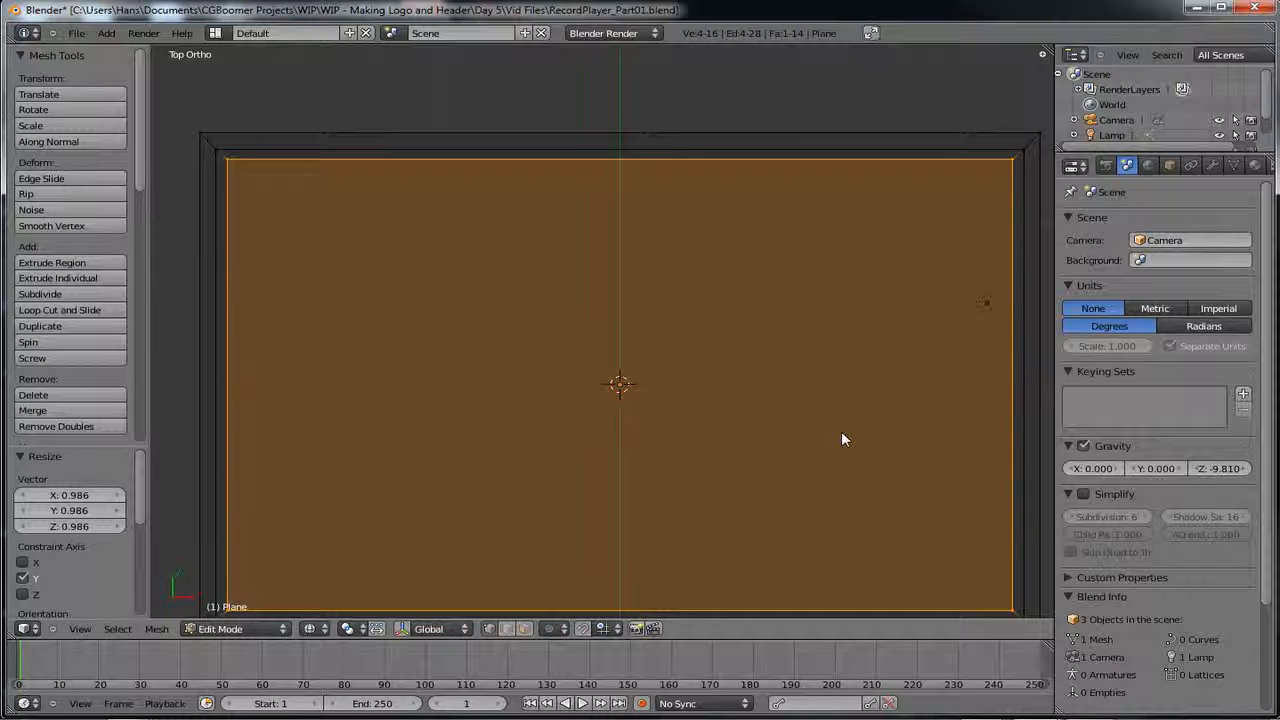
- In the front view, extrude the cabinet's top face downward about 0.810 into the body
key(KP_1)
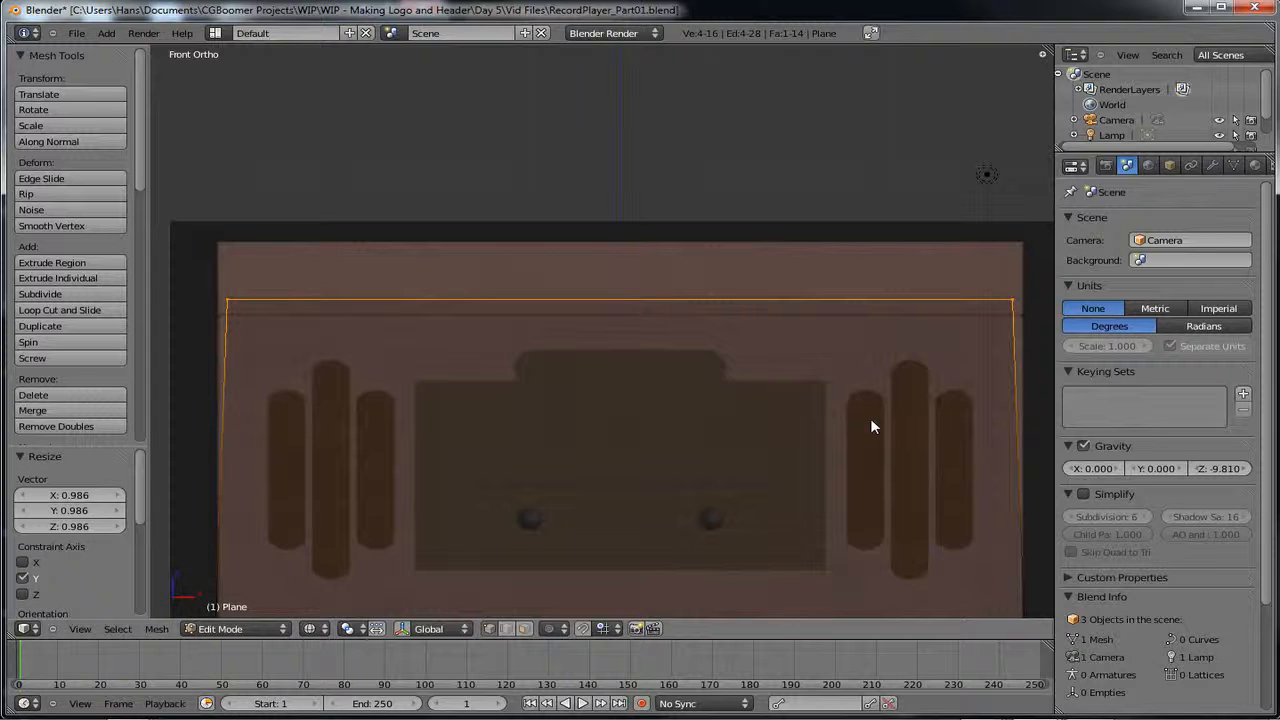
key(ctrl+r)
click(870, 418)
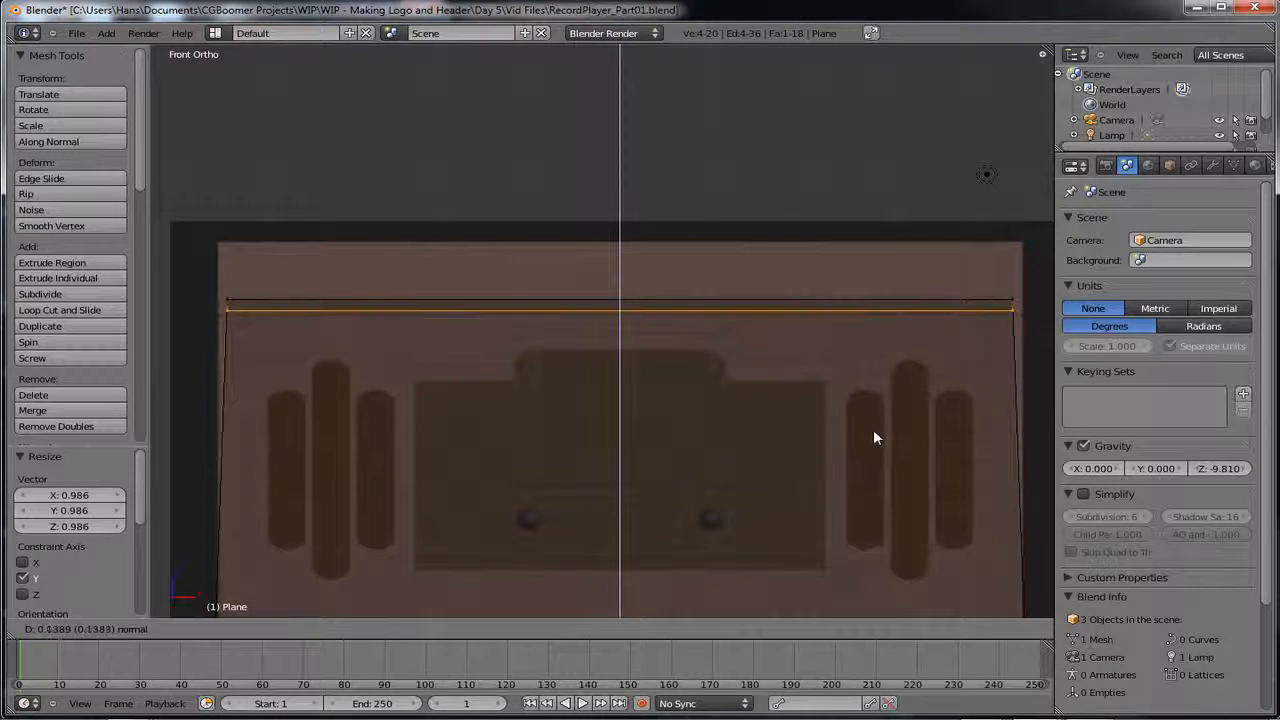
right_click(867, 484)
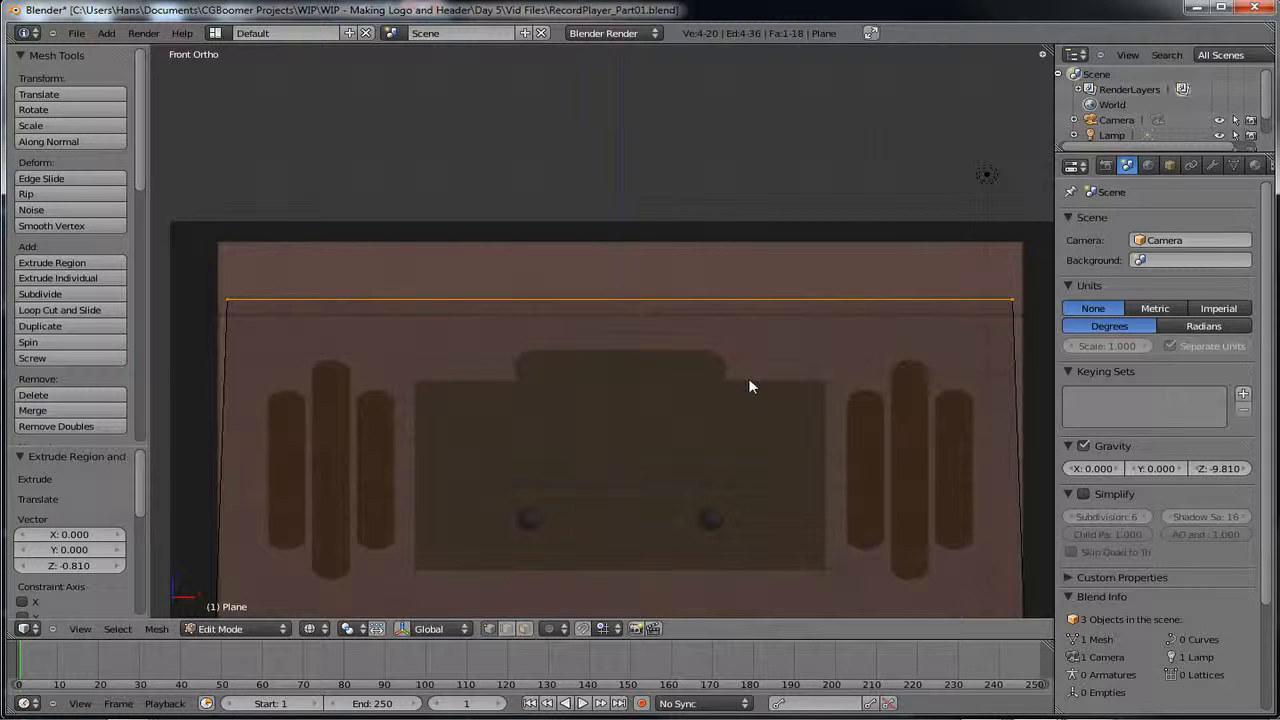
- Undo the downward extrusion, the top-face scaling and the cabinet body extrusion, back to the base trim's upper face
key(ctrl+z)
key(ctrl+z)
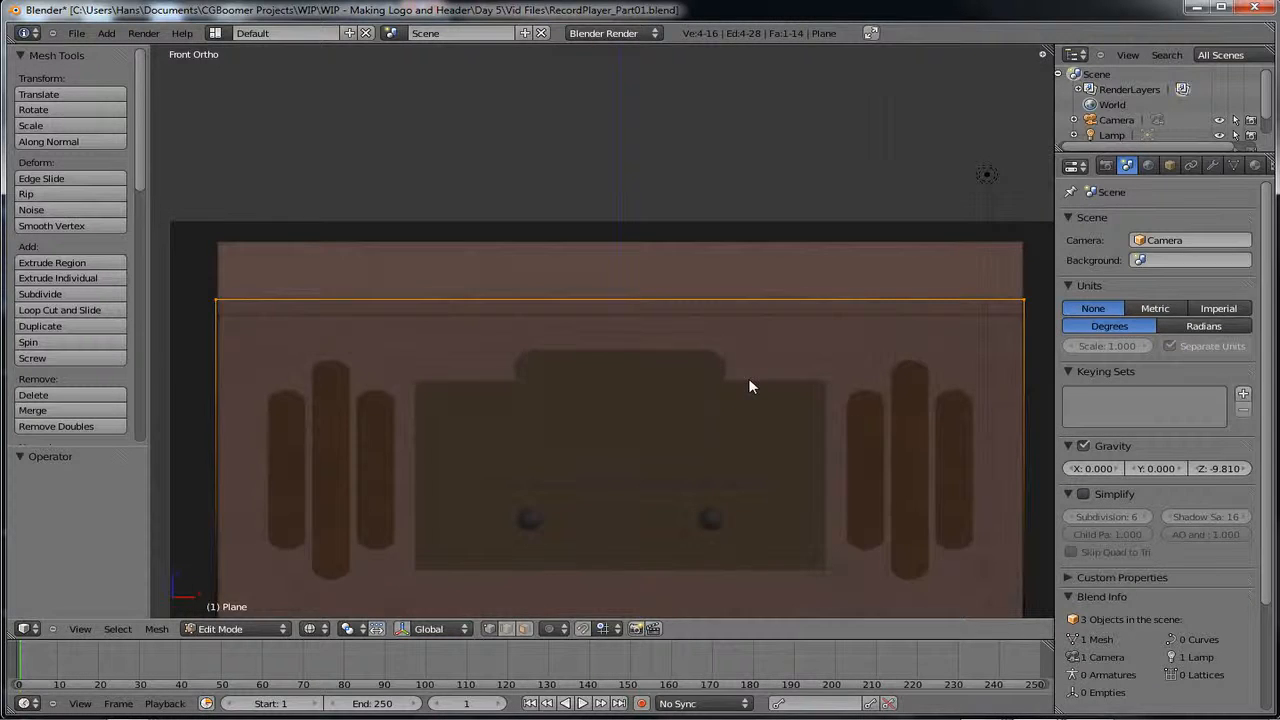
key(ctrl+z)
scroll(750, 386, down, 3)
scroll(749, 380, up, 1)
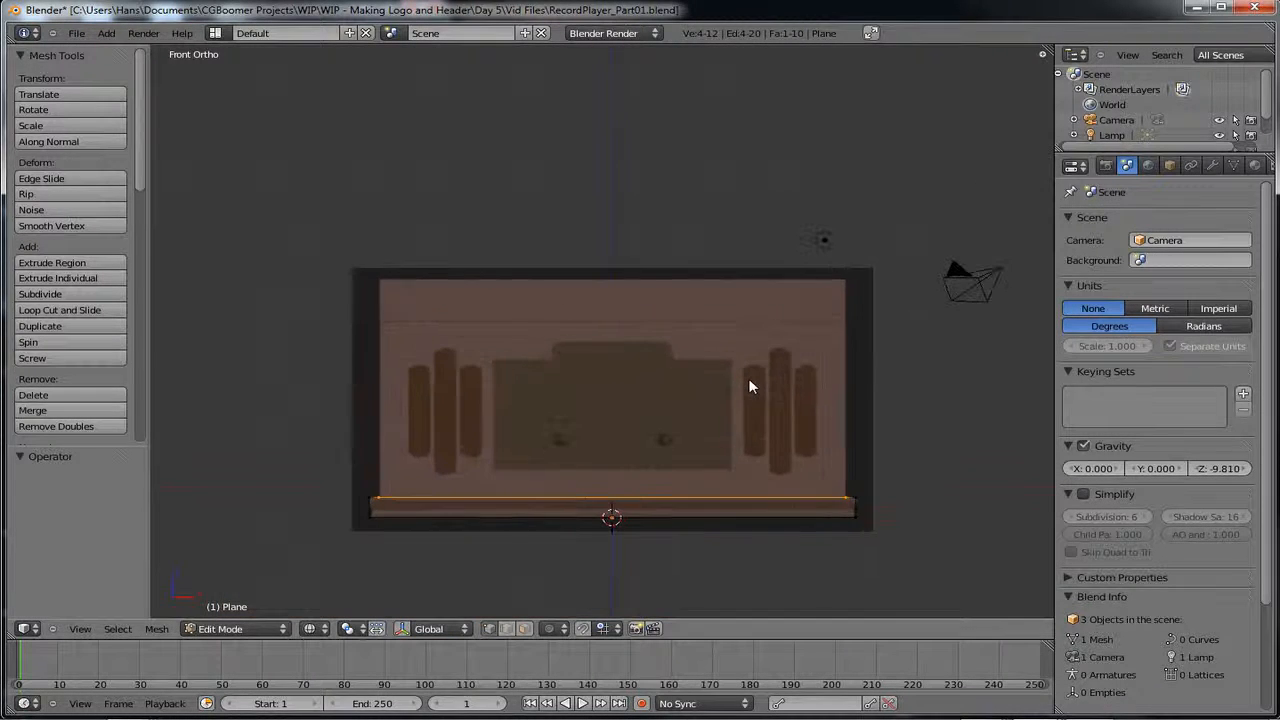
shift+middle_drag(745, 391, 737, 357)
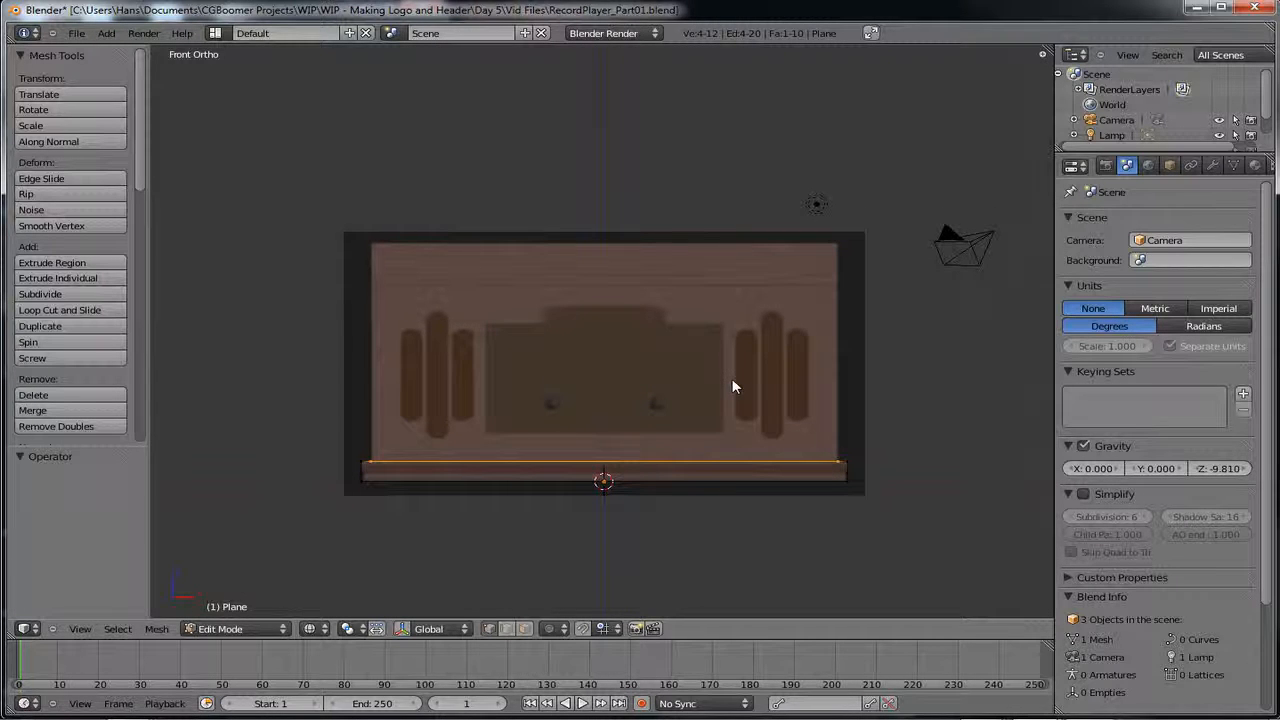
key(e)
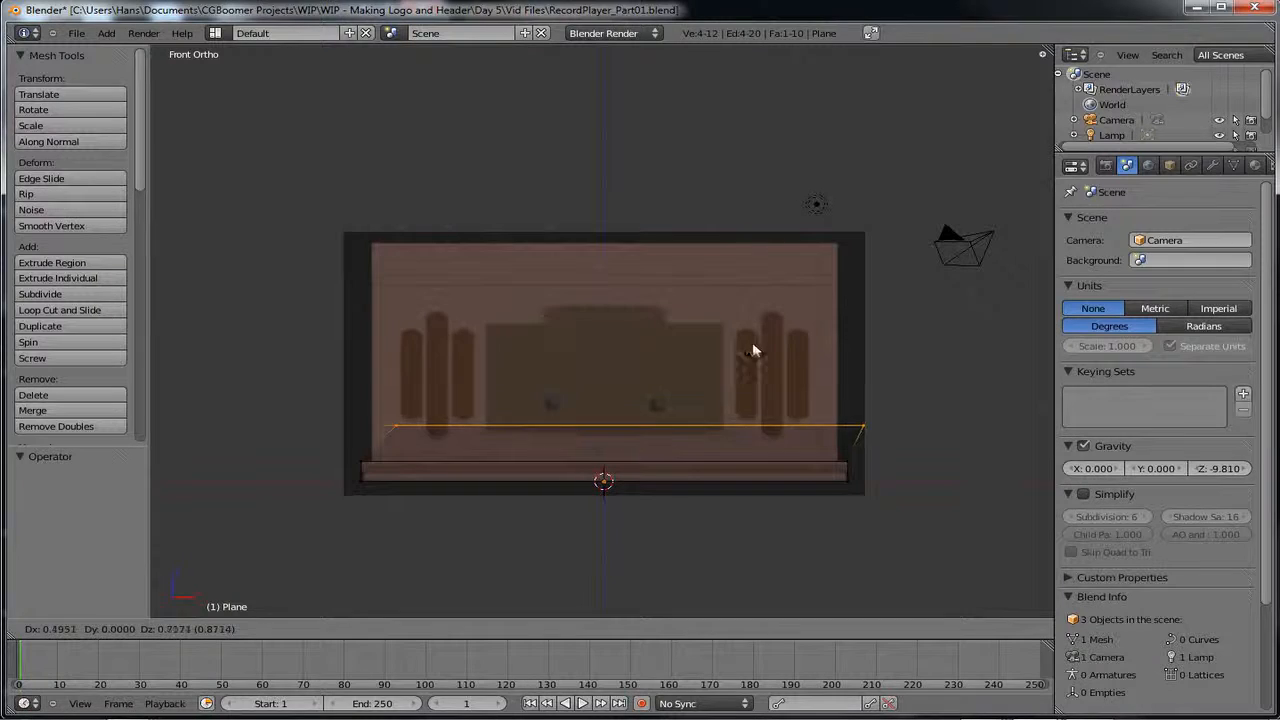
right_click(729, 340)
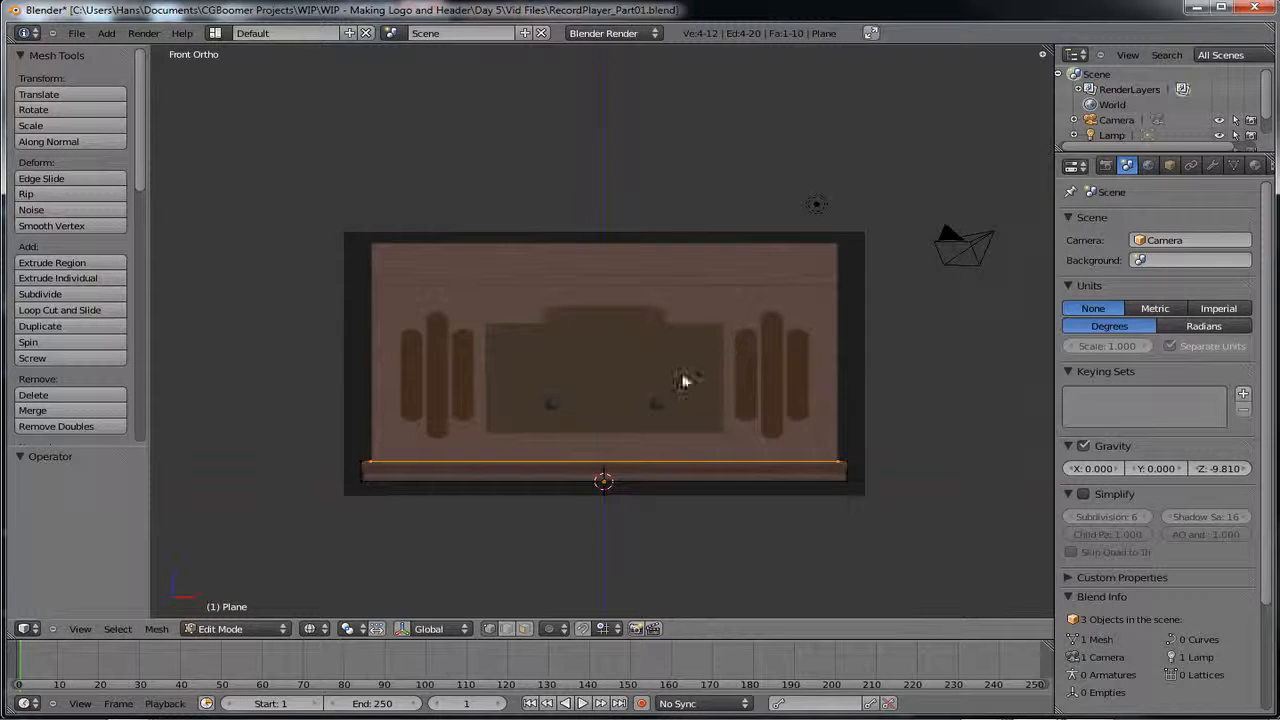
- Extrude the base trim's upper face up about 3.944 as the cabinet body, and inset its top face by scaling an in-place extrusion to about 0.955
key(e)
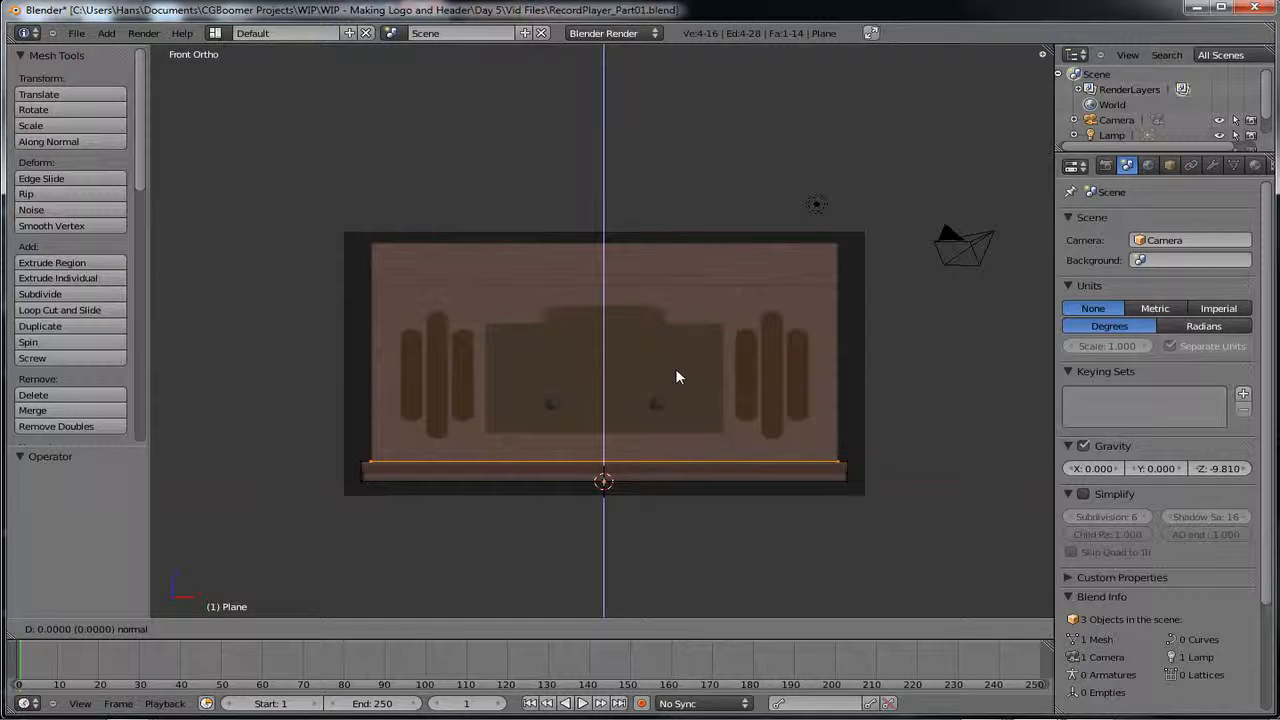
click(698, 185)
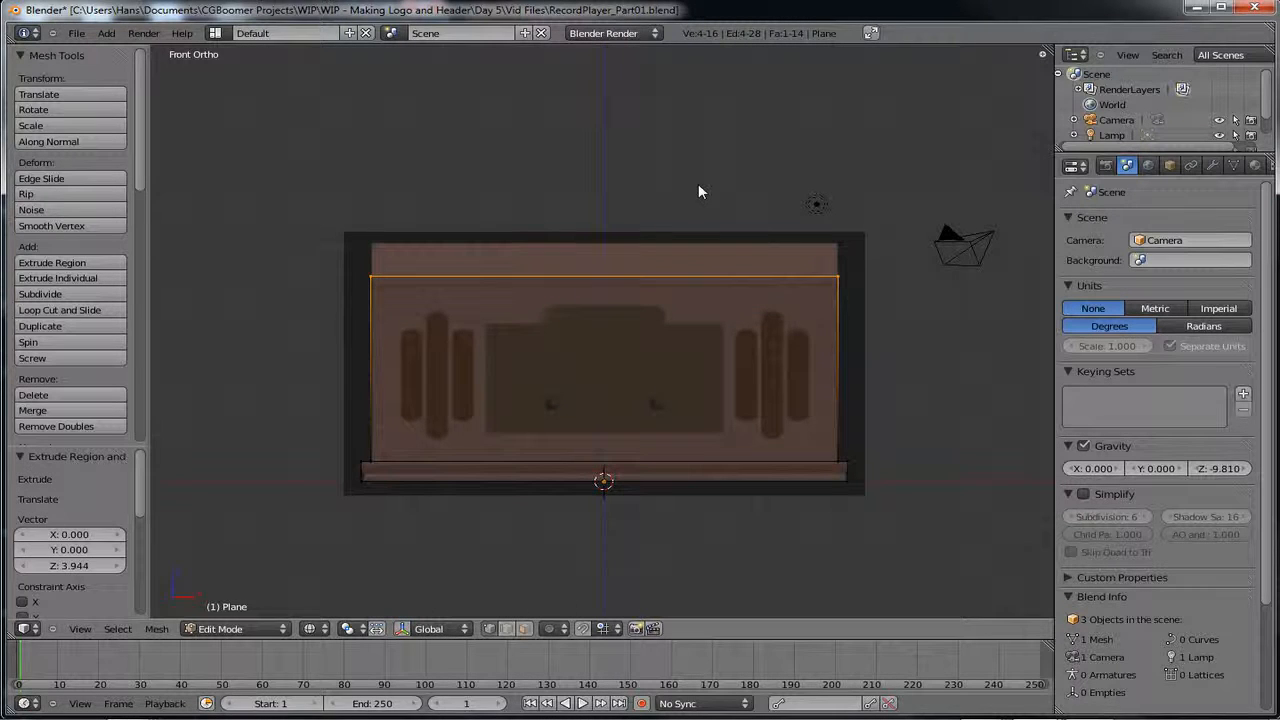
key(KP_7)
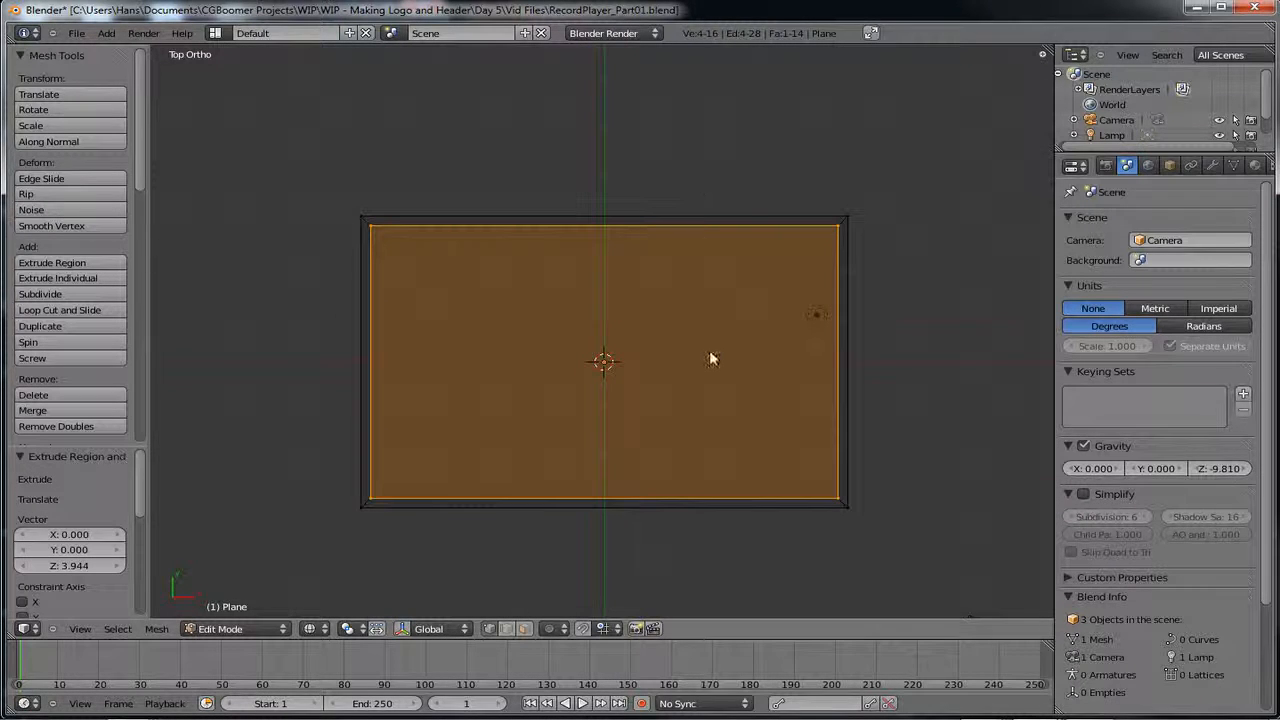
key(e)
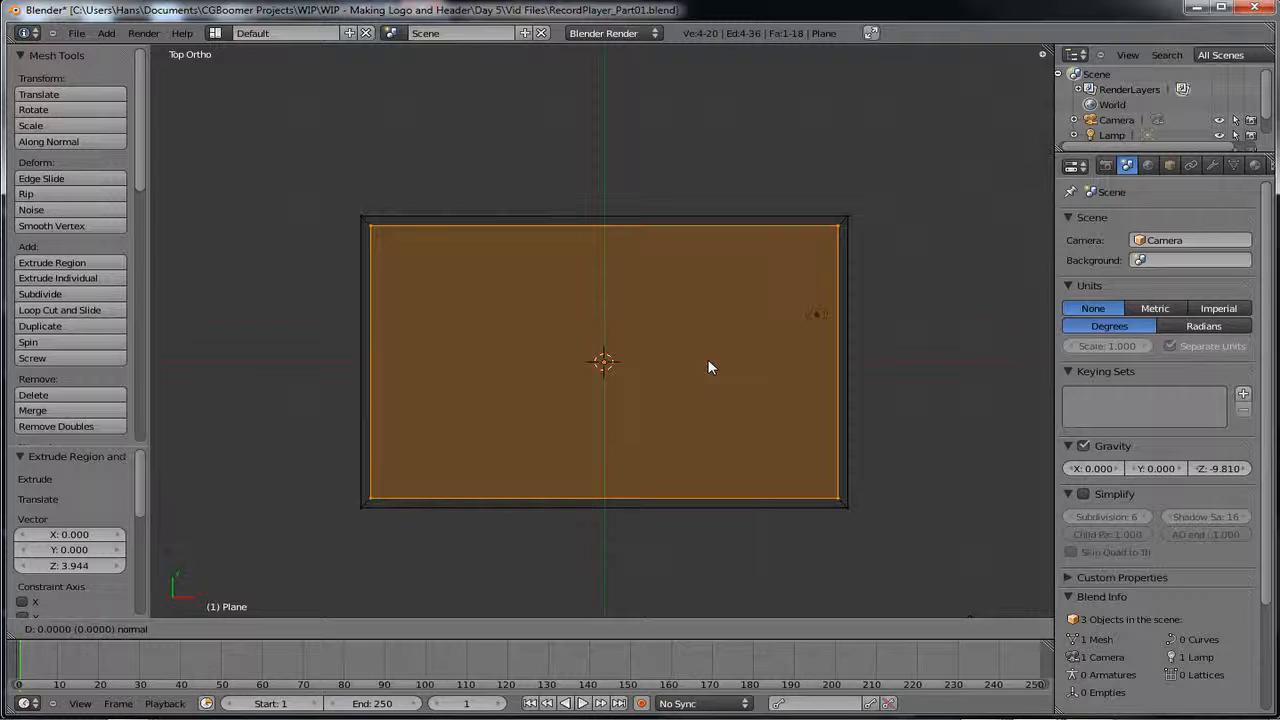
right_click(708, 367)
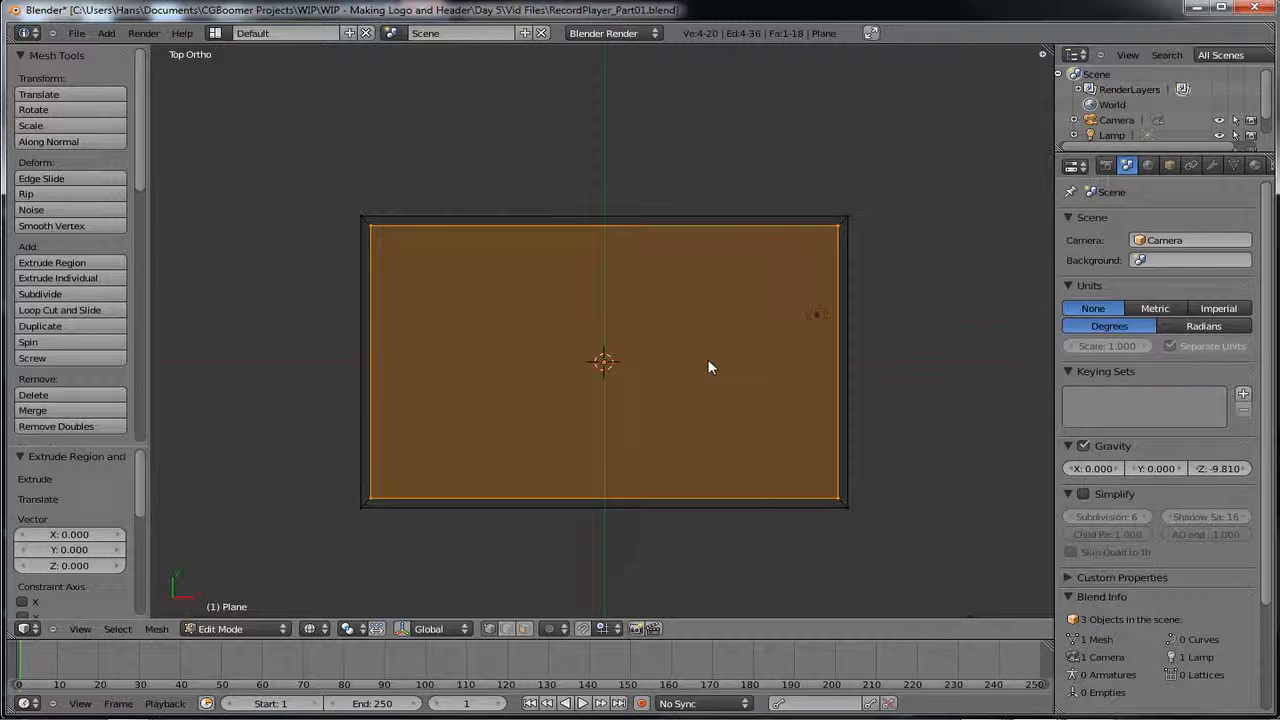
key(s)
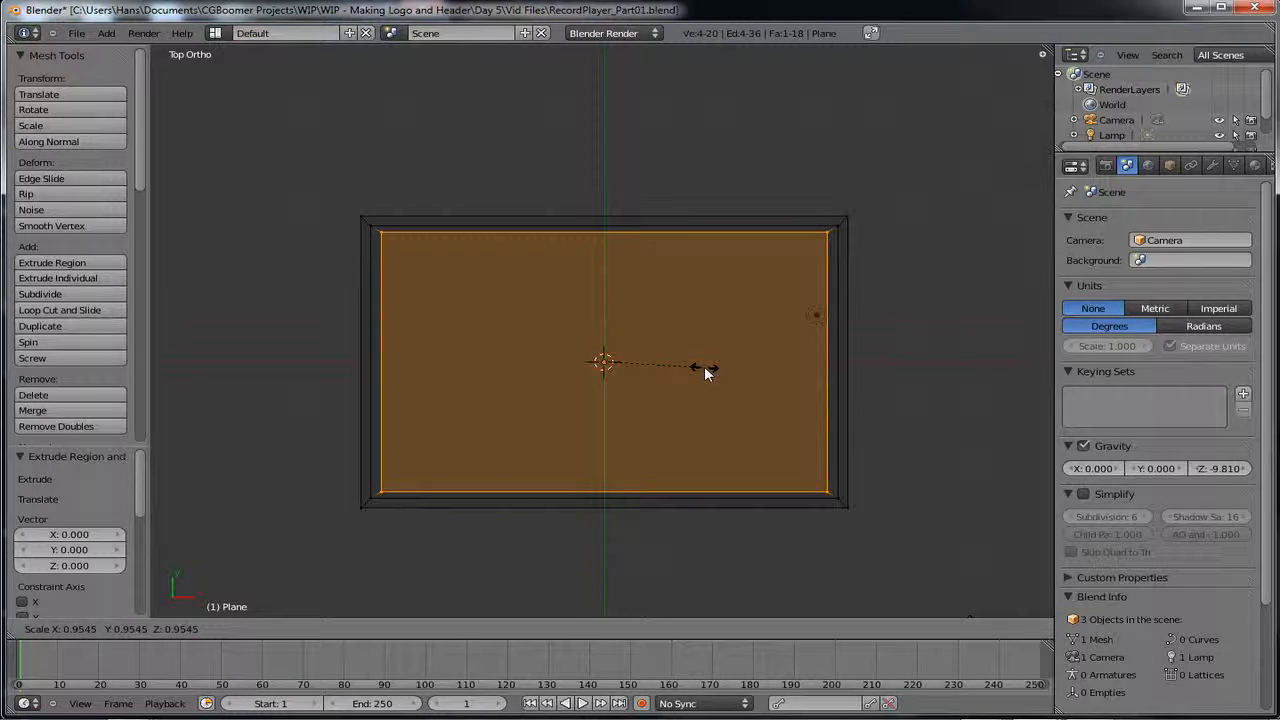
click(704, 366)
- In the top view, scale the inset top face to about 1.012 overall and about 0.985 along Y to even out the rim
mouse_move(678, 549)
middle_down()
mouse_move(646, 360)
mouse_move(689, 540)
middle_up()
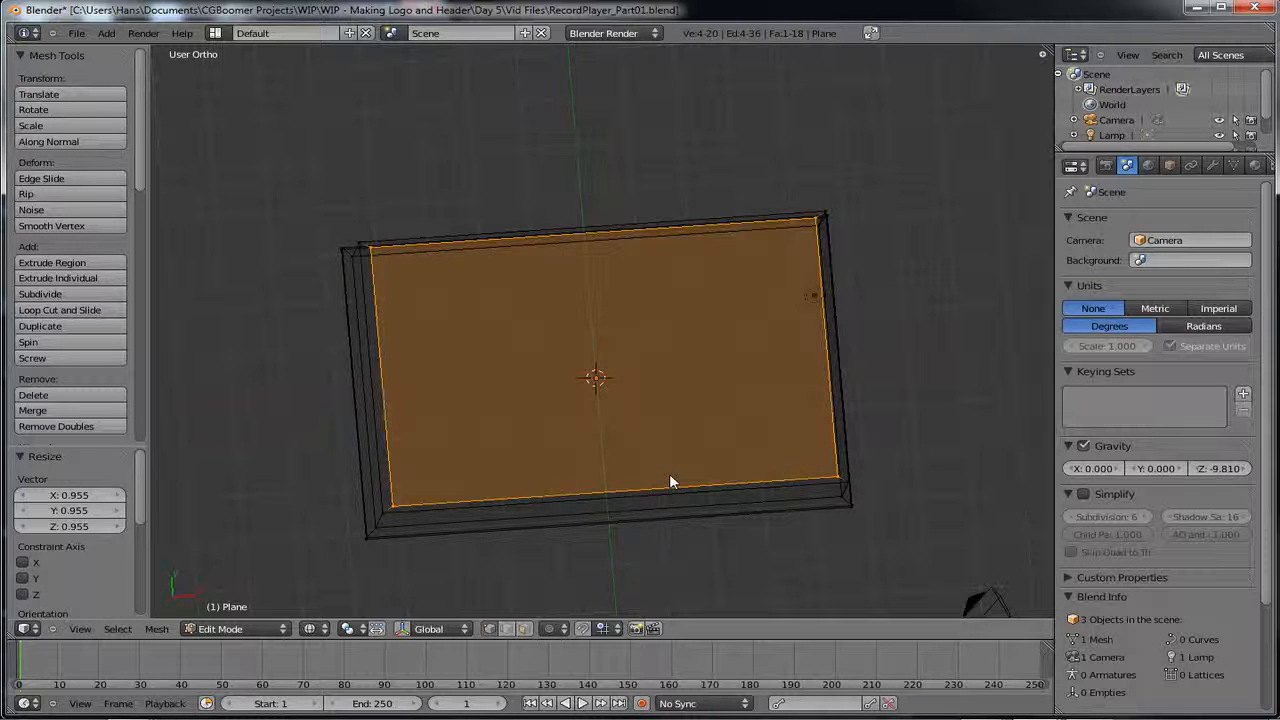
key(KP_7)
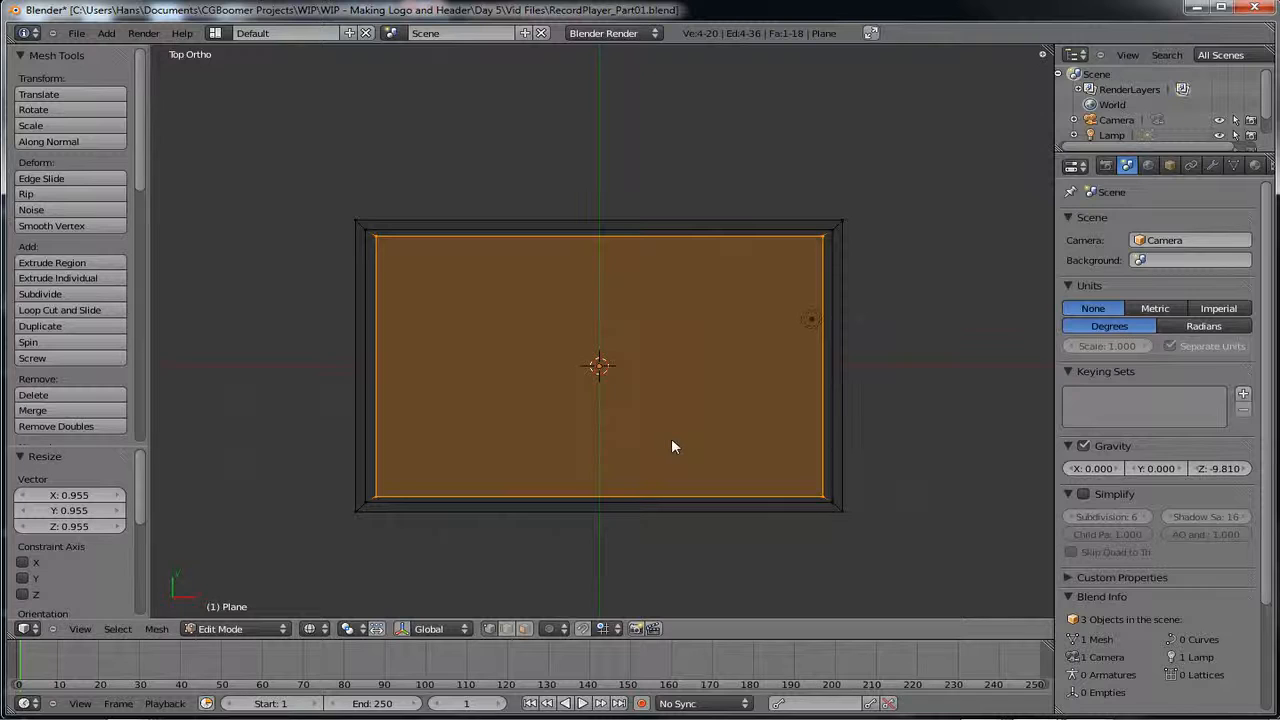
key(s)
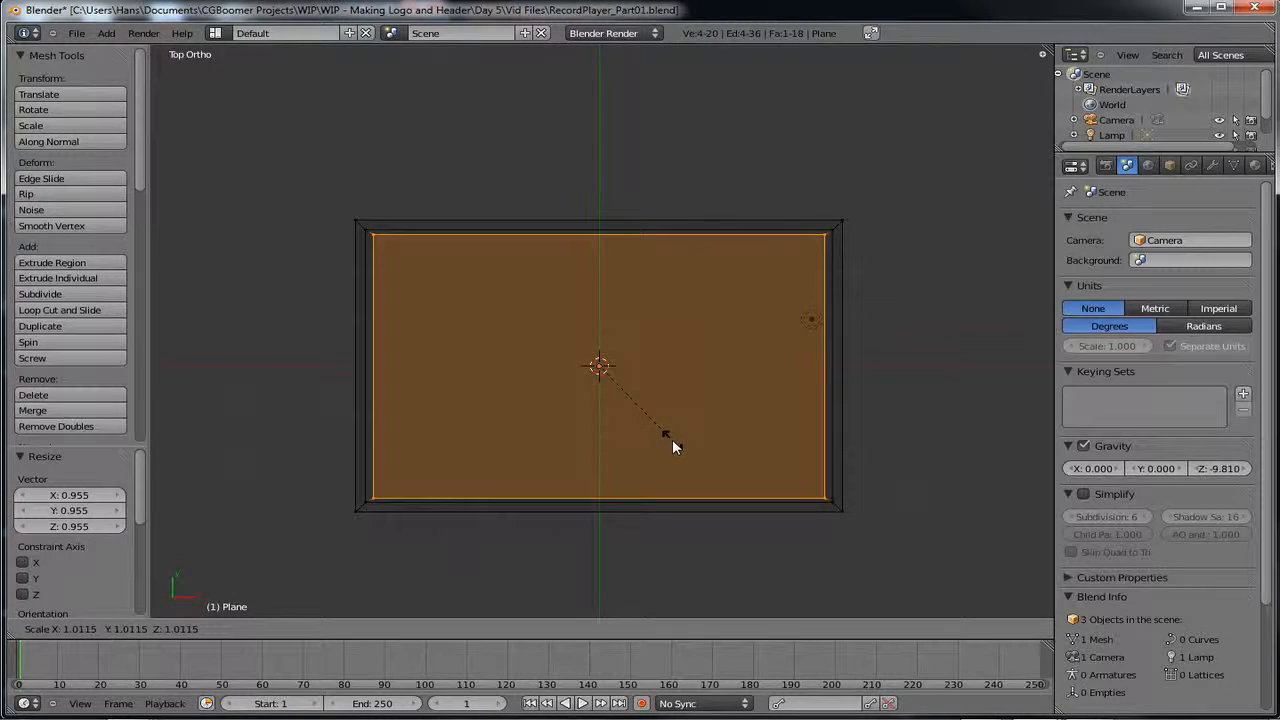
click(673, 441)
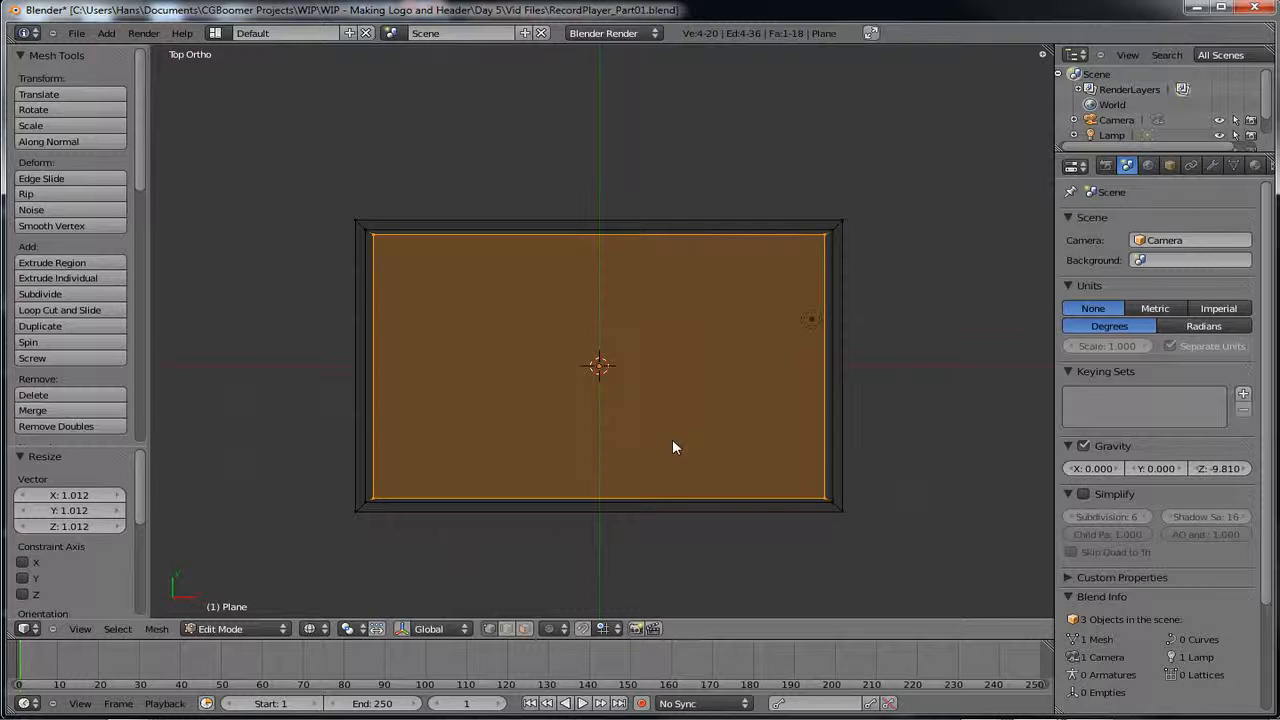
key(s)
key(y)
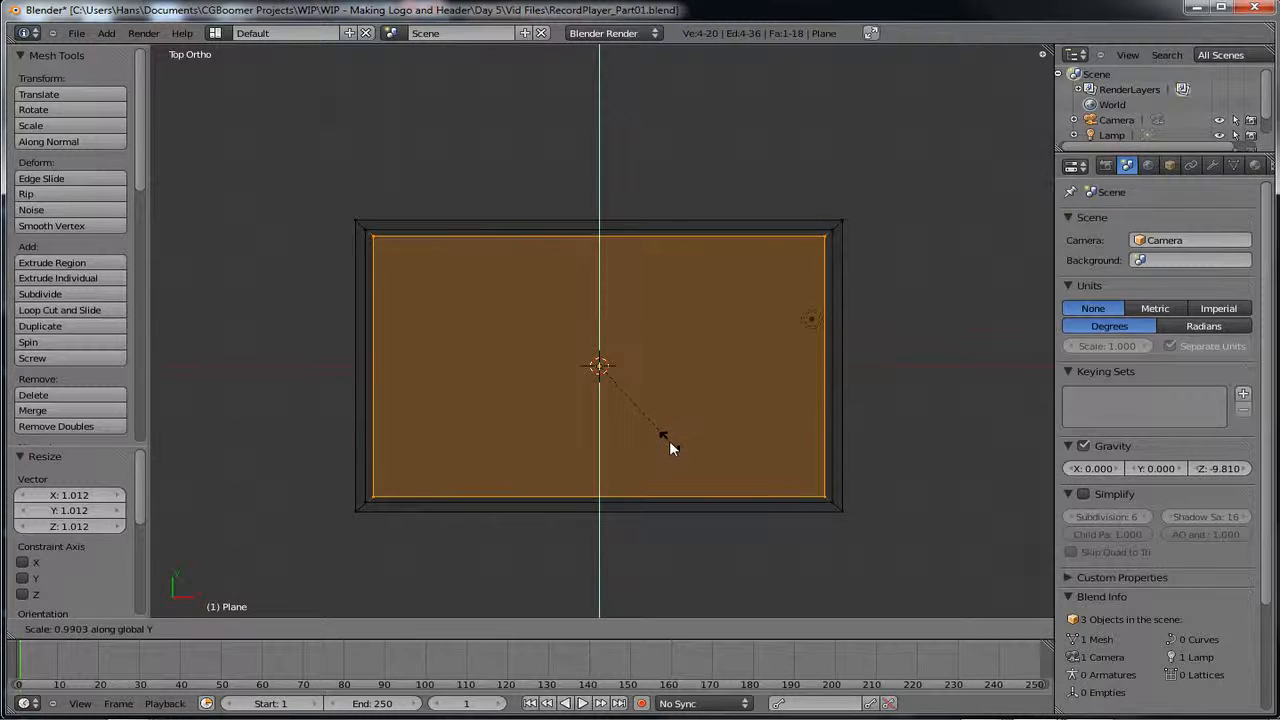
click(668, 440)
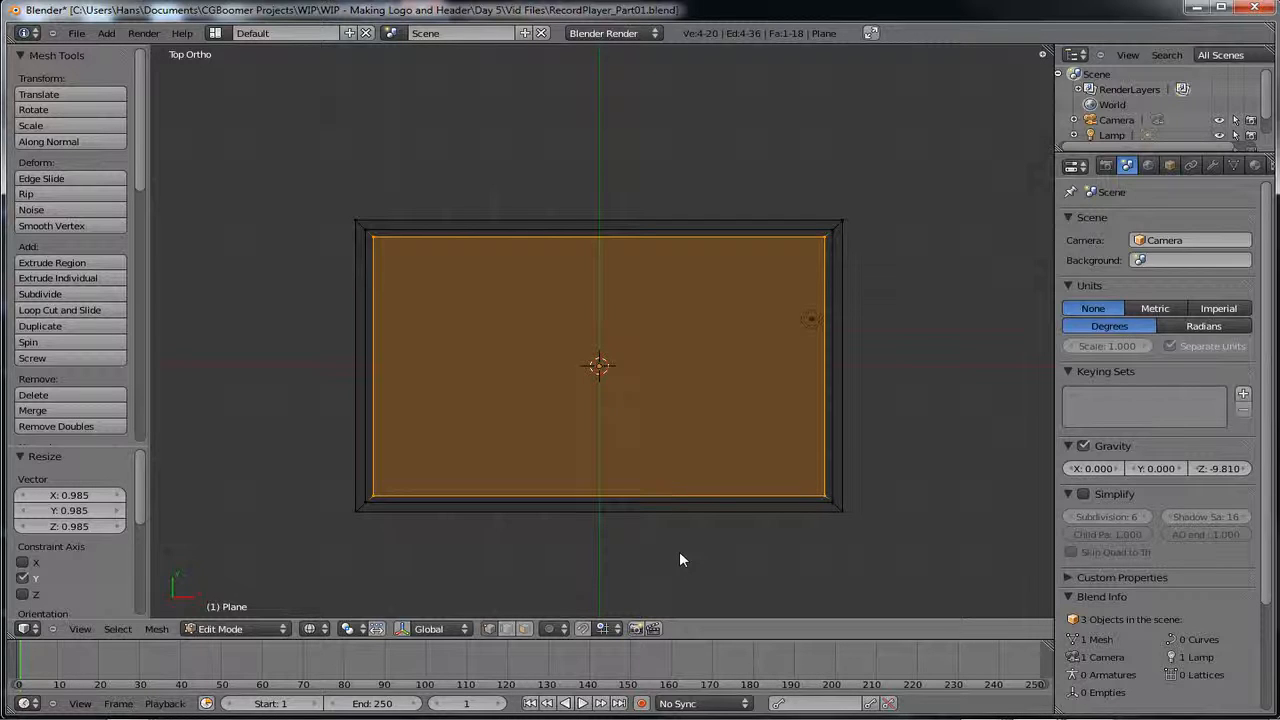
- In the front view, extrude the inset top face about 0.726 downward into the cabinet body
key(KP_1)
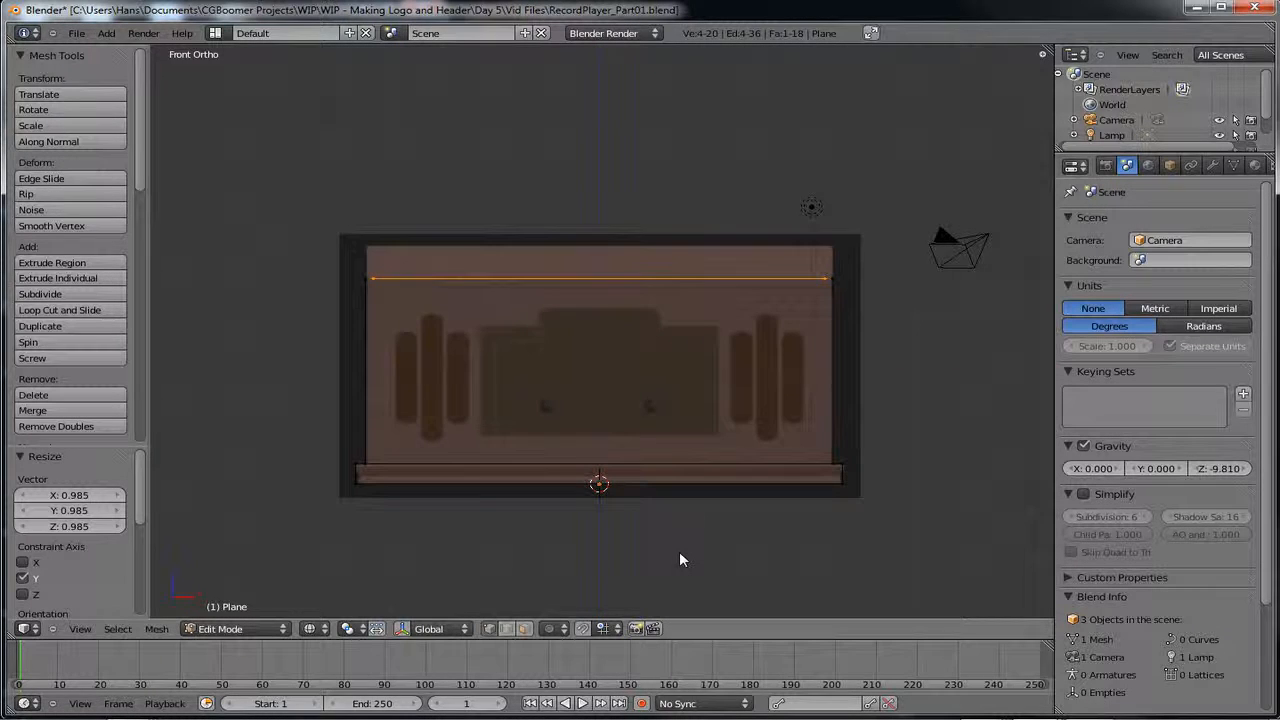
scroll(677, 476, up, 1)
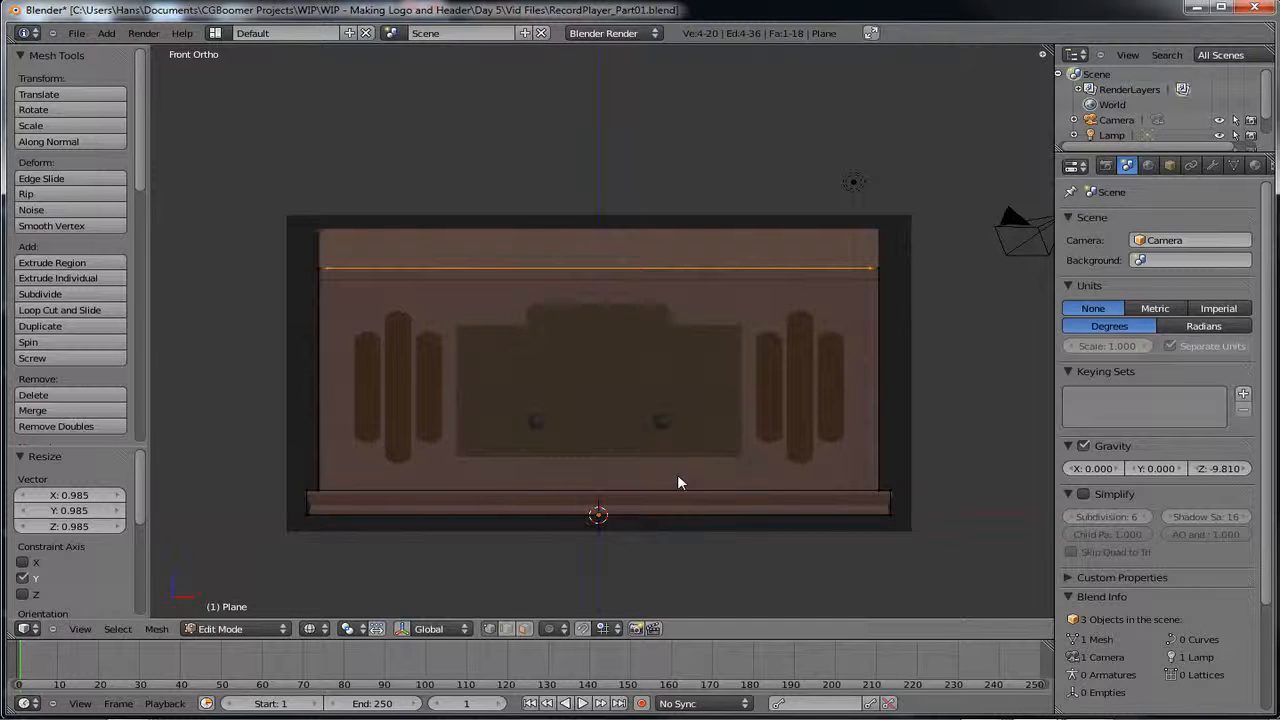
key(ctrl+r)
click(677, 476)
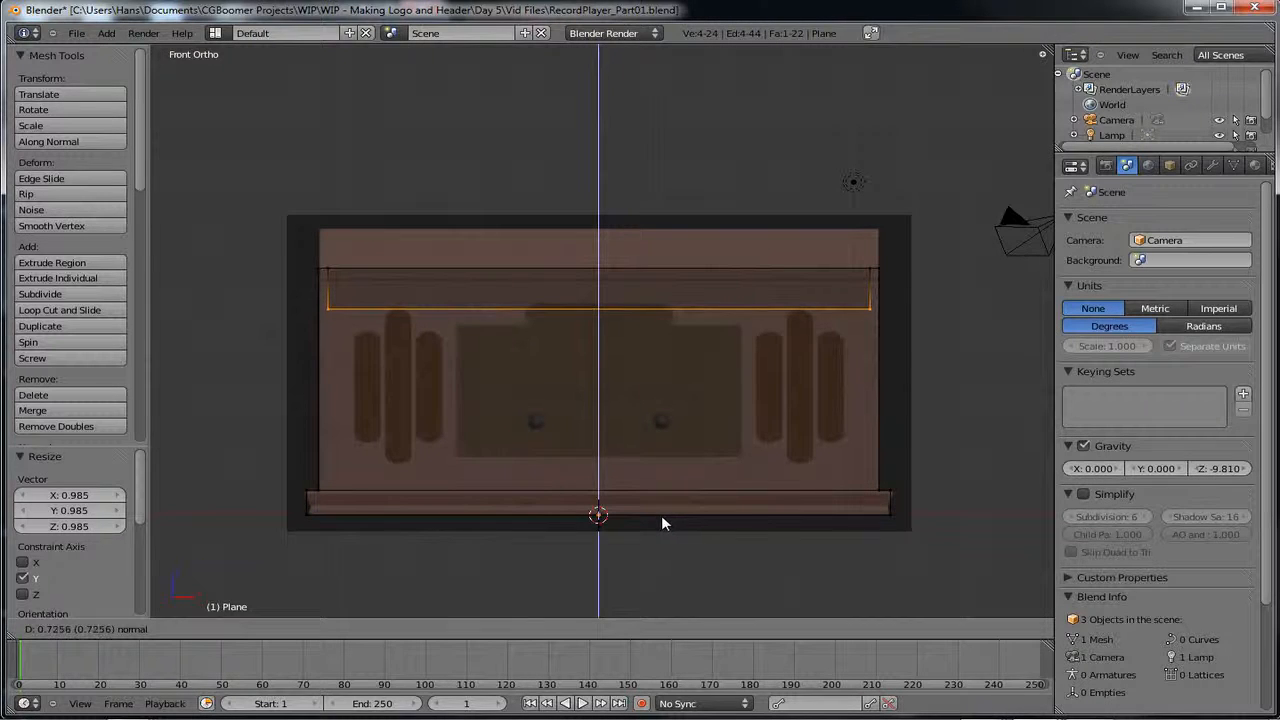
click(661, 515)
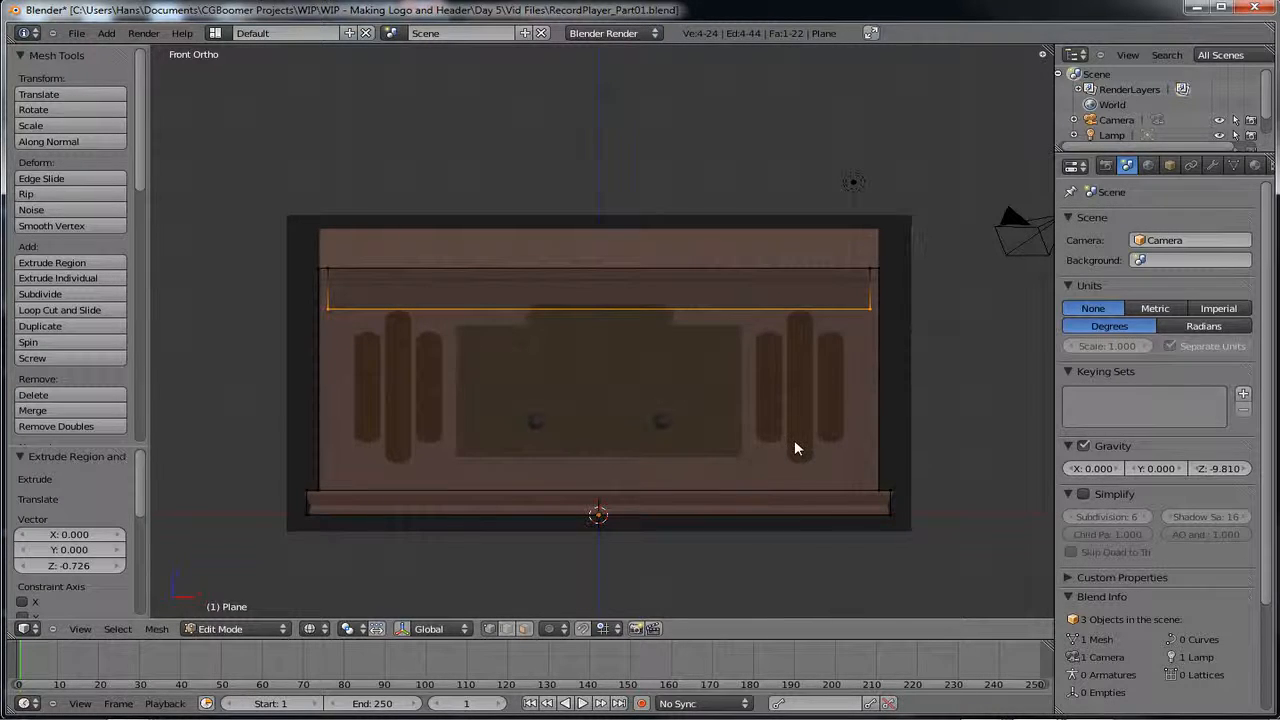
- With solid shading, duplicate the four faces of the cabinet's top rim in place and extrude them up about 0.555
key(alt+z)
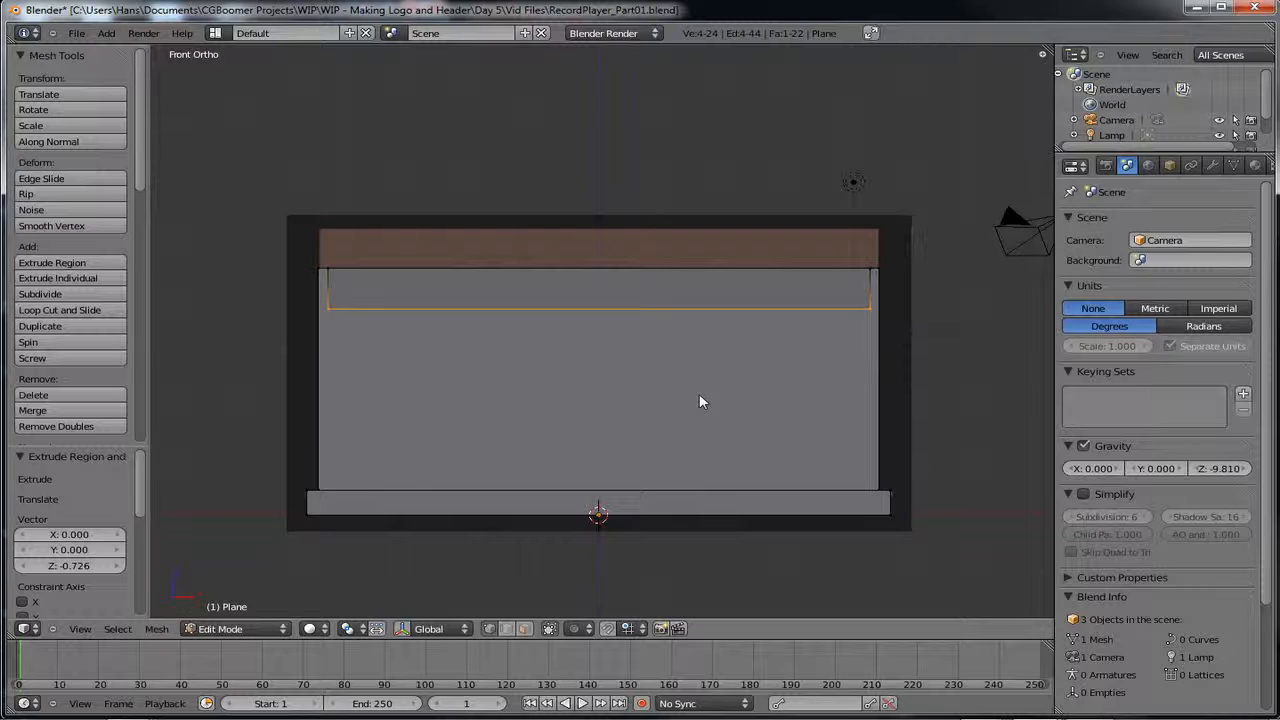
key(KP_7)
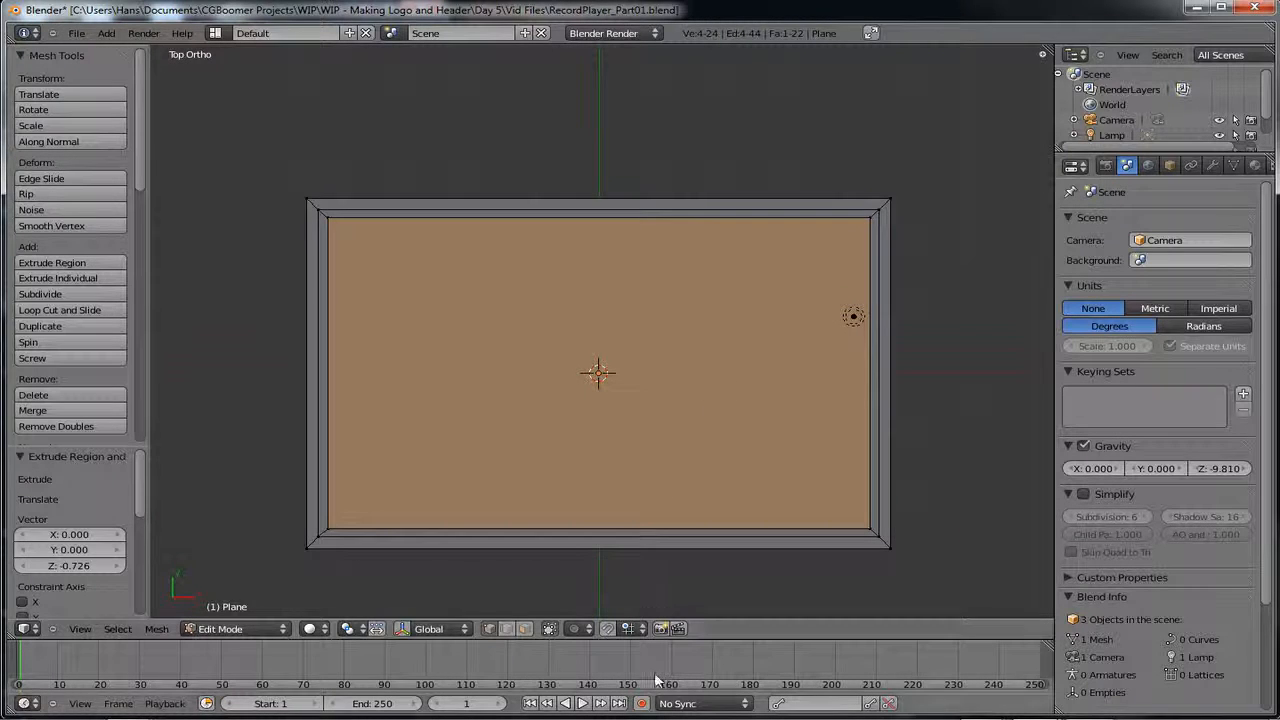
click(524, 628)
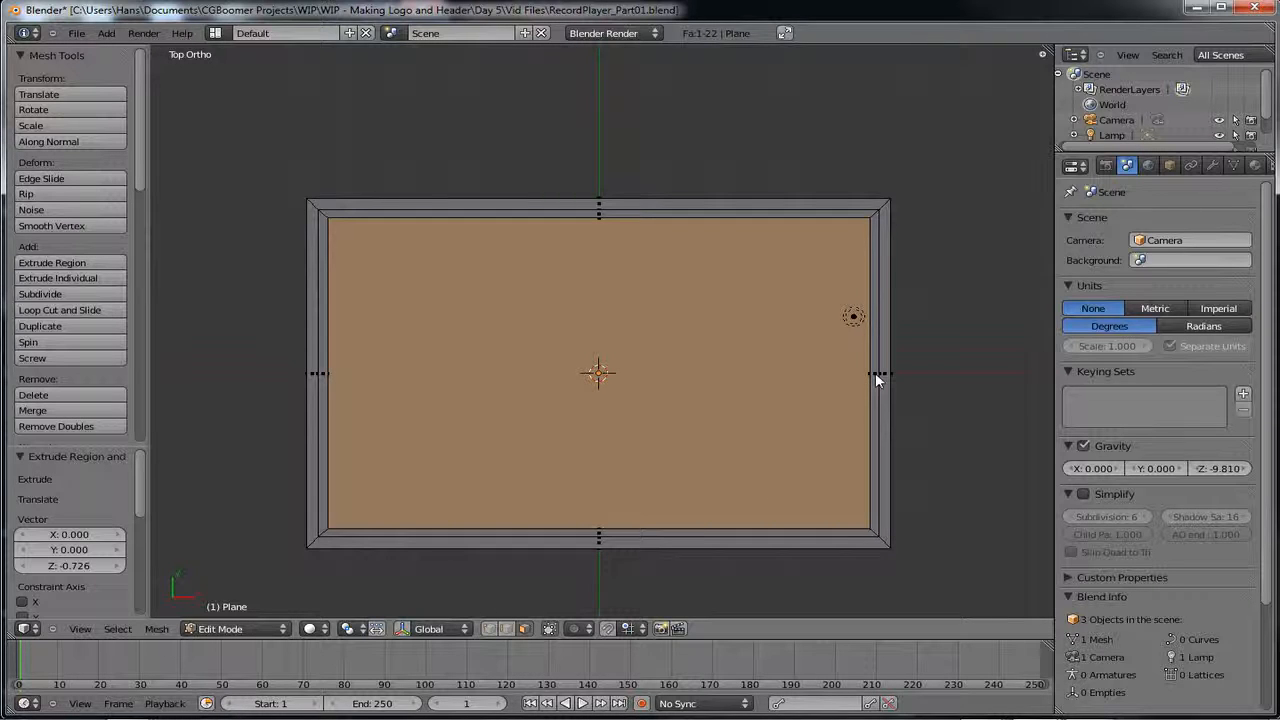
right_click(875, 372)
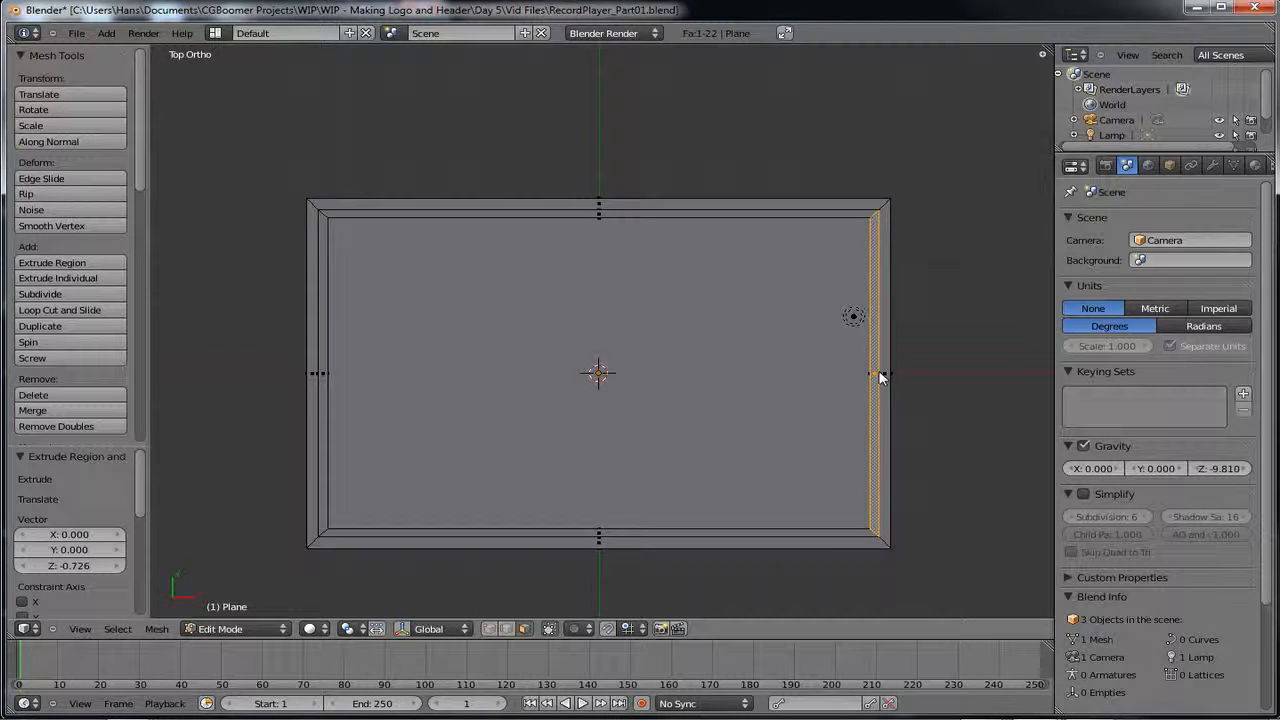
shift+right_click(601, 214)
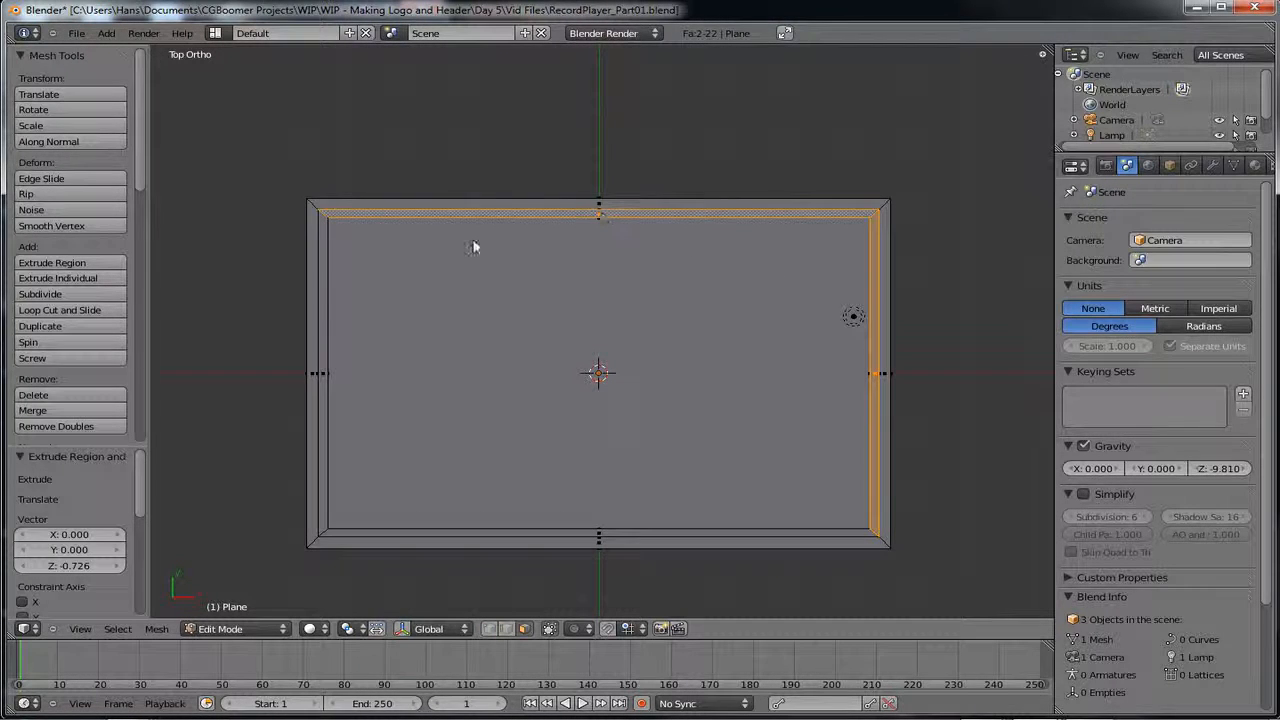
shift+right_click(321, 367)
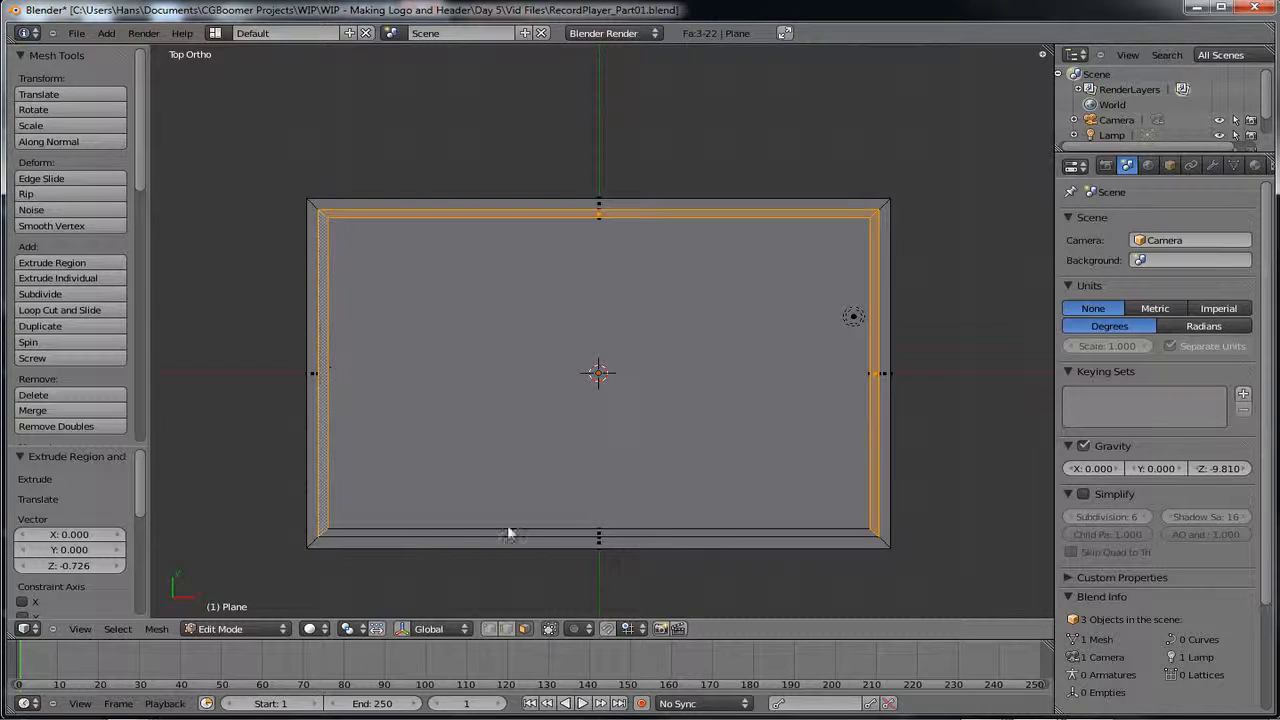
shift+right_click(599, 537)
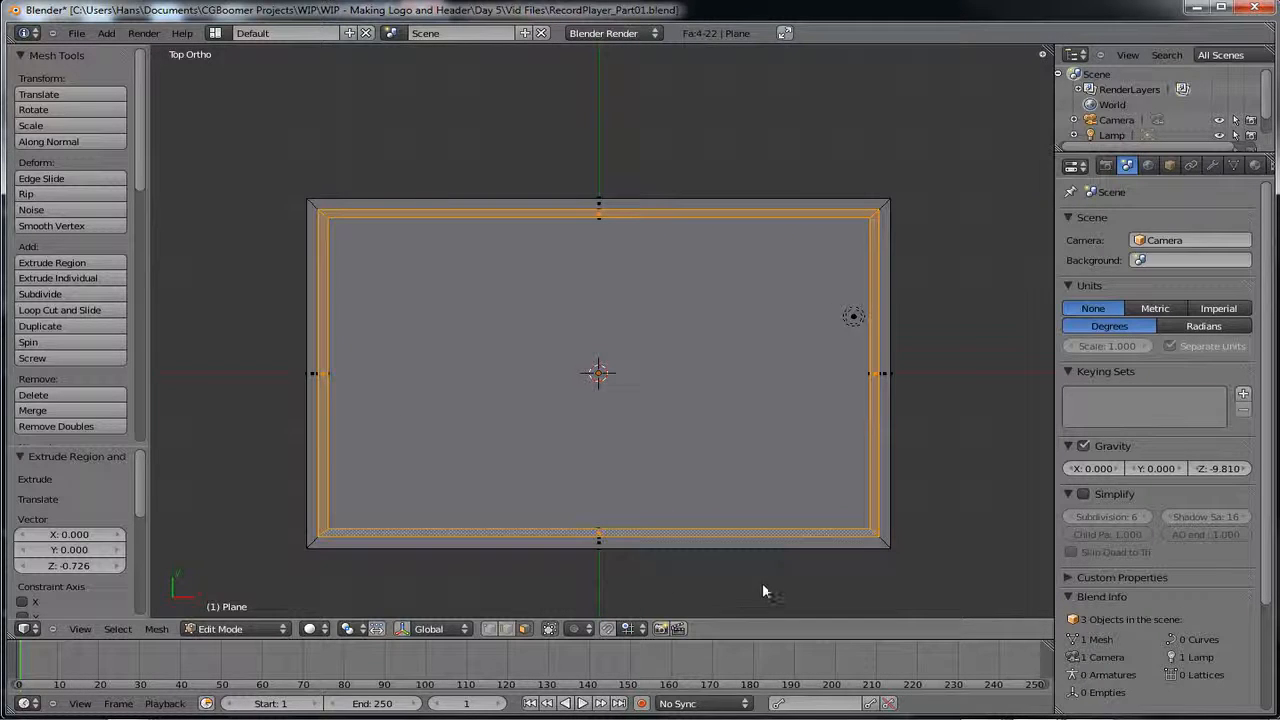
key(KP_1)
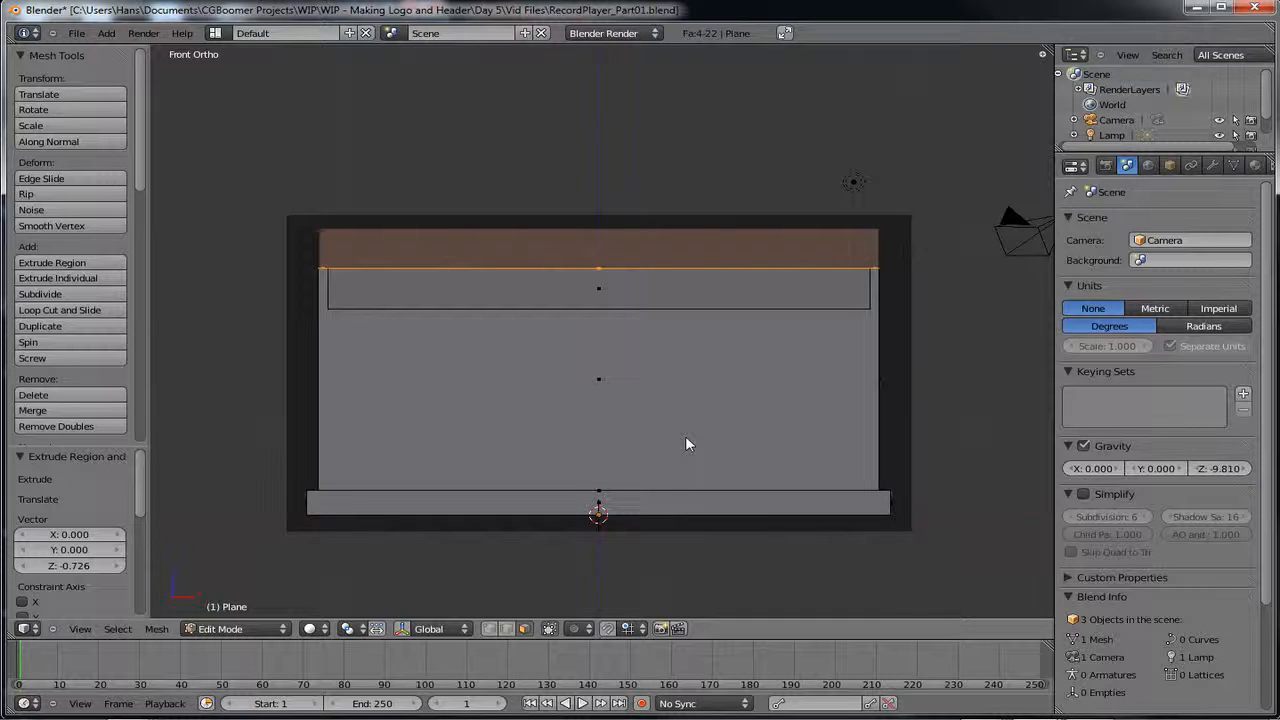
key(e)
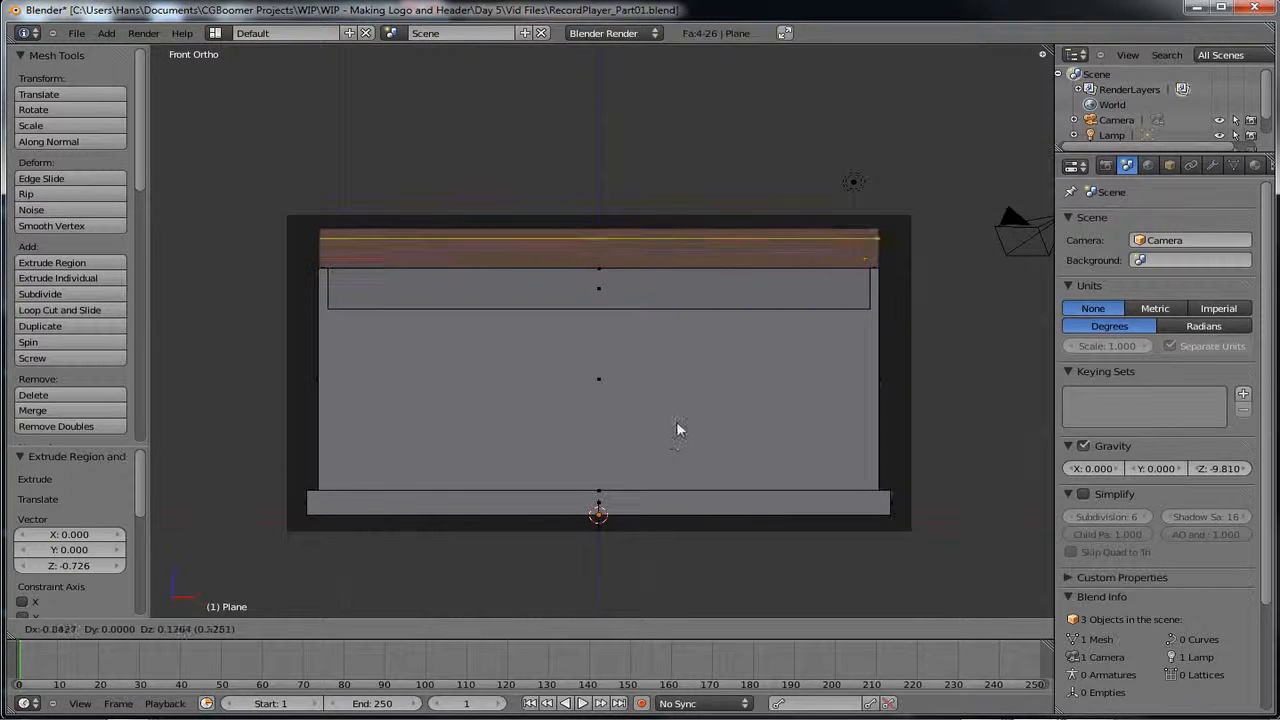
click(690, 428)
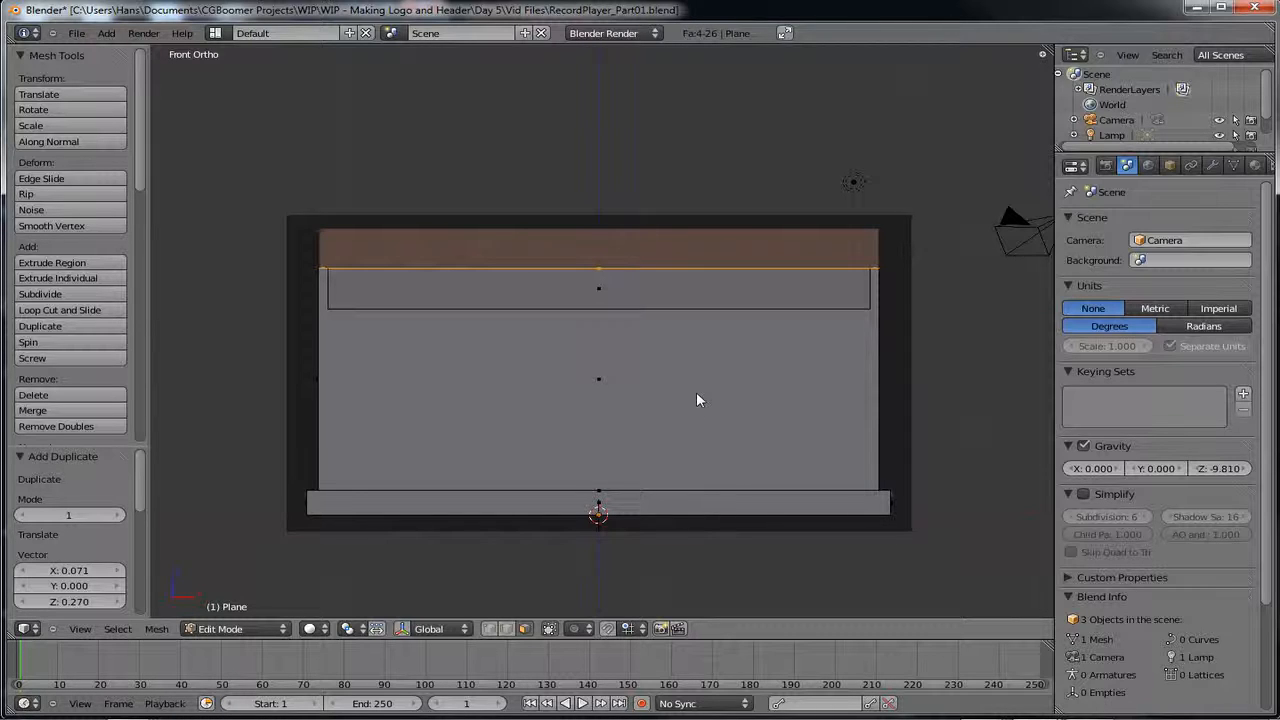
key(e)
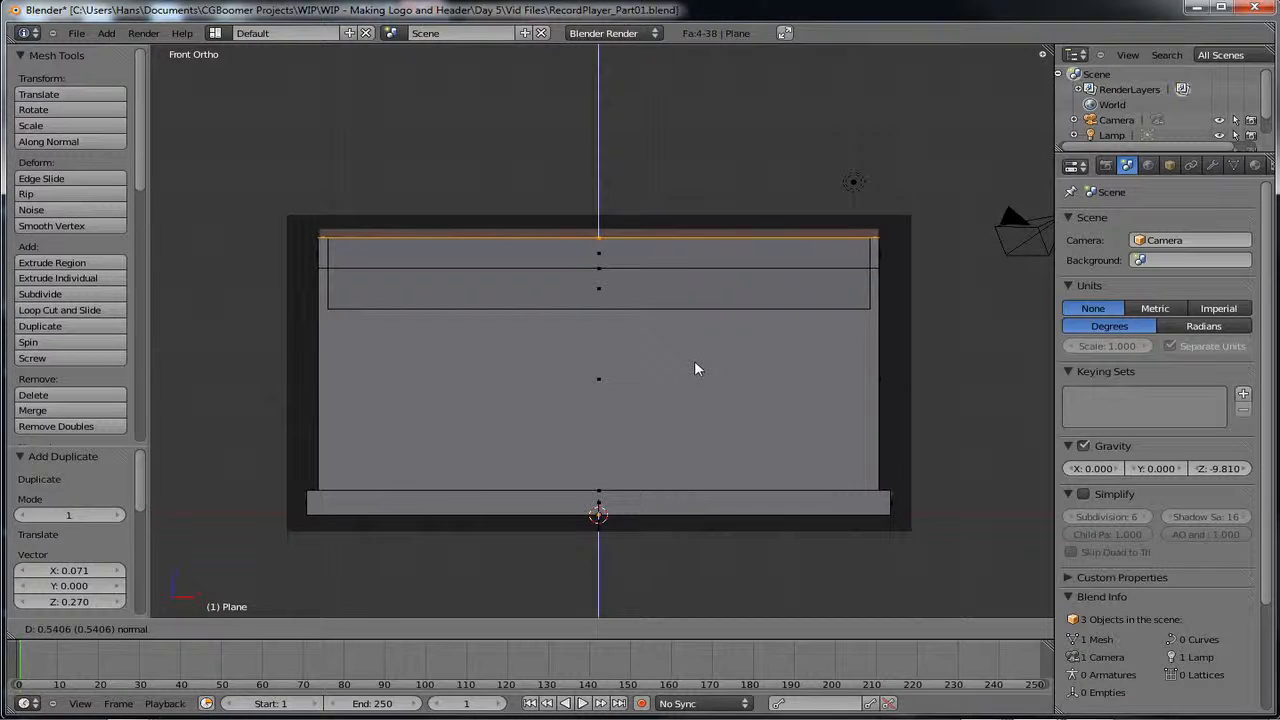
click(695, 364)
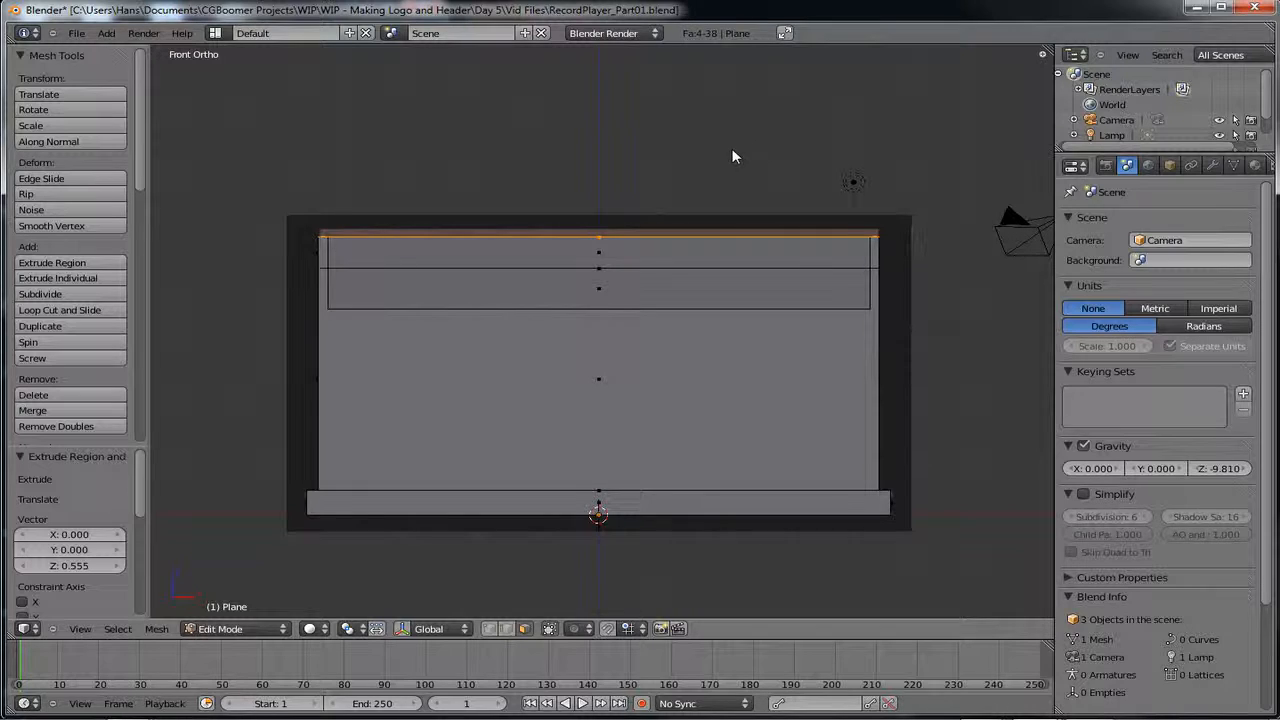
- Select the four outer top edges of the raised rim in the top view and extrude them about 0.142 straight up along Z in the front view
click(507, 628)
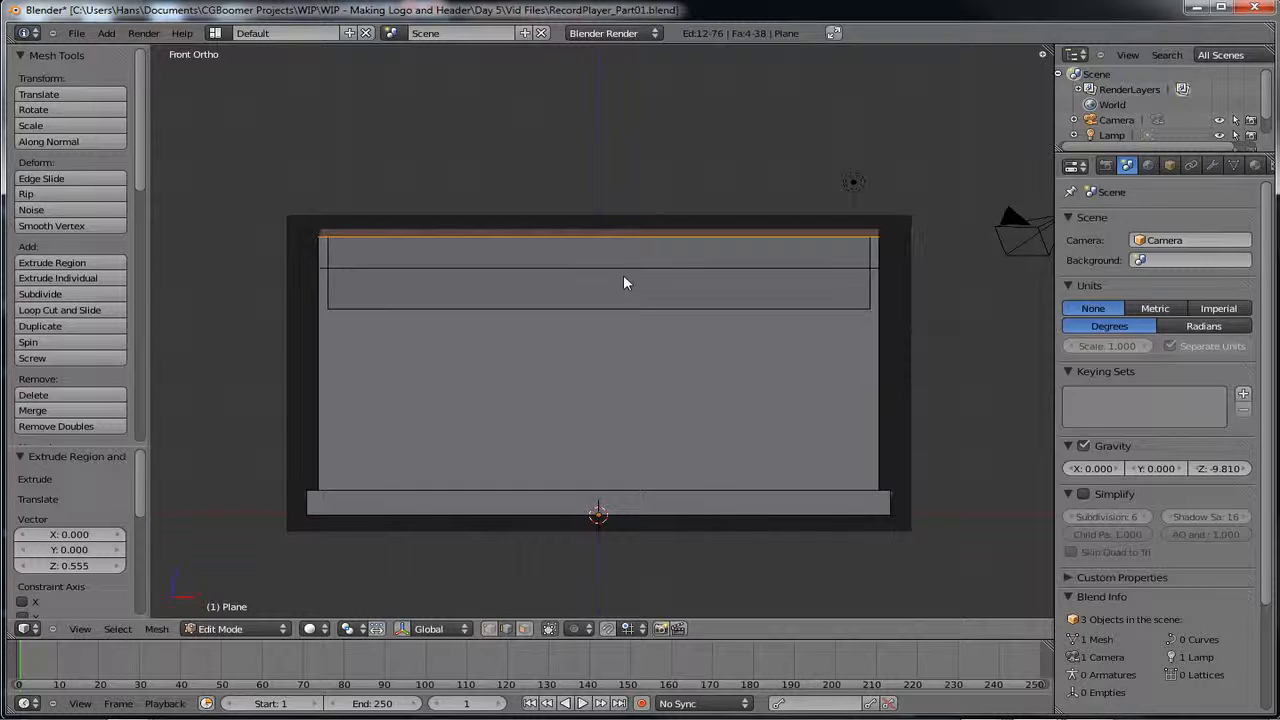
key(KP_7)
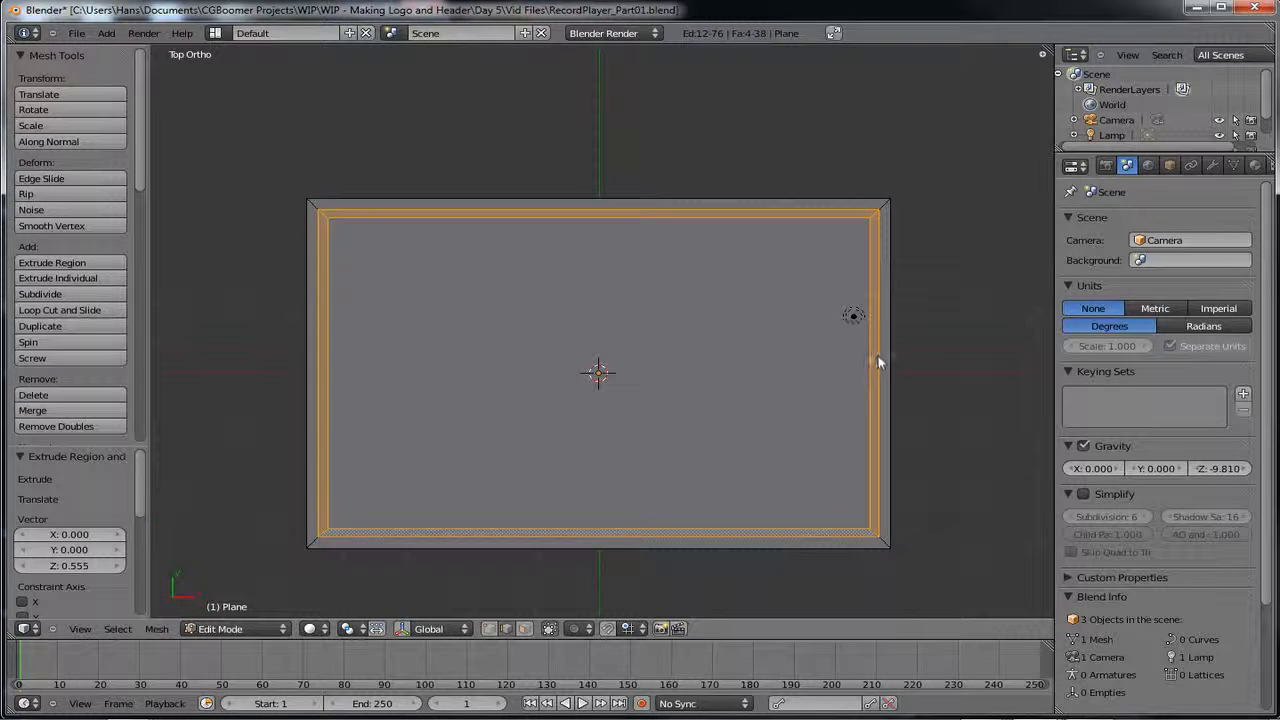
key(a)
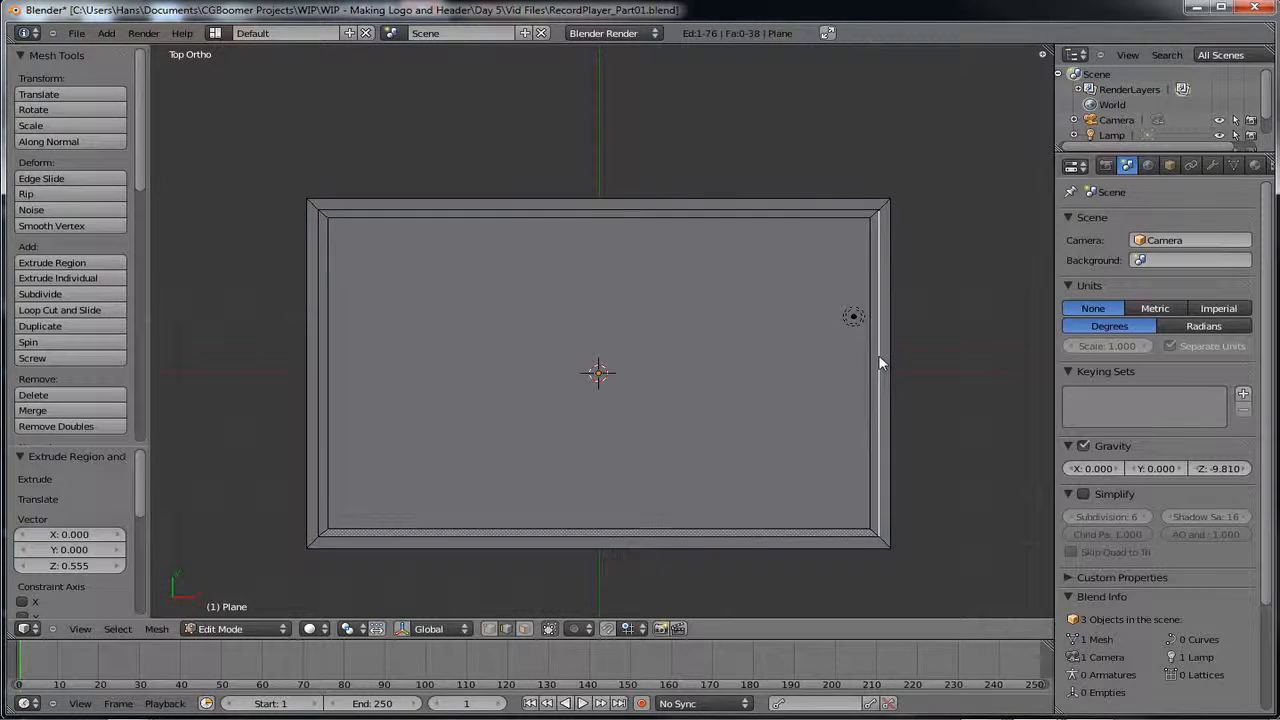
shift+right_click(772, 208)
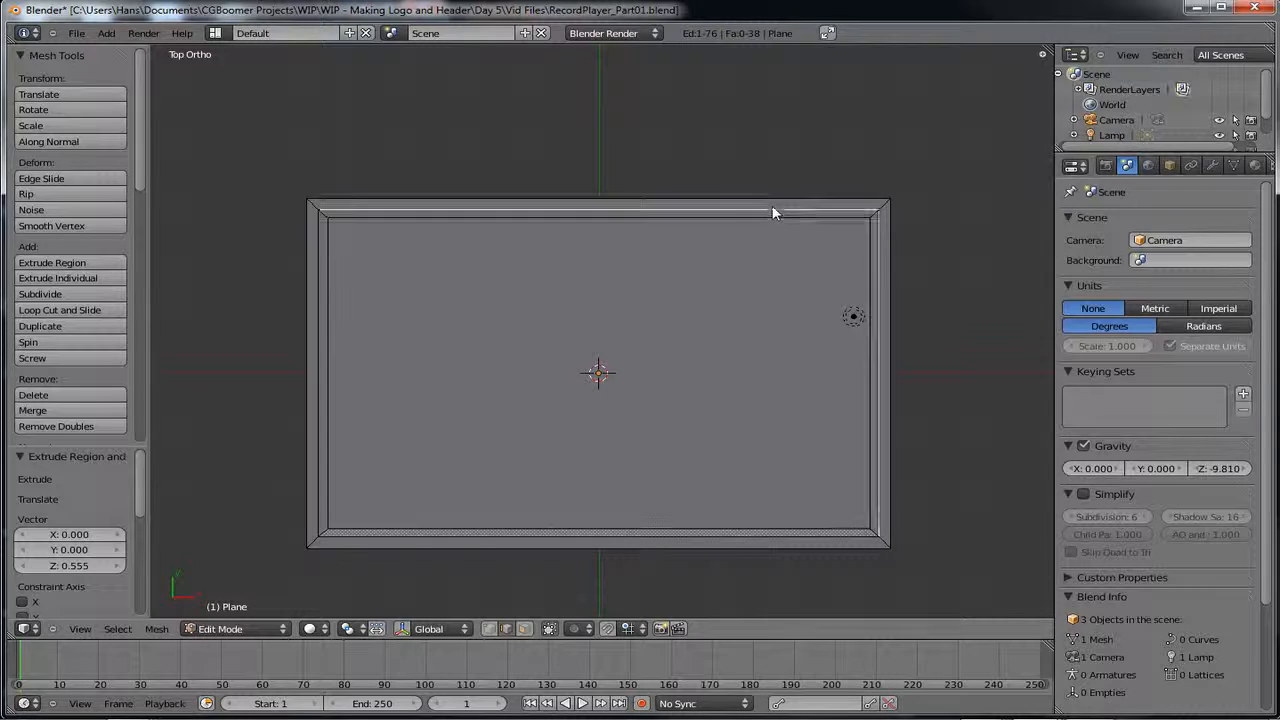
shift+right_click(321, 321)
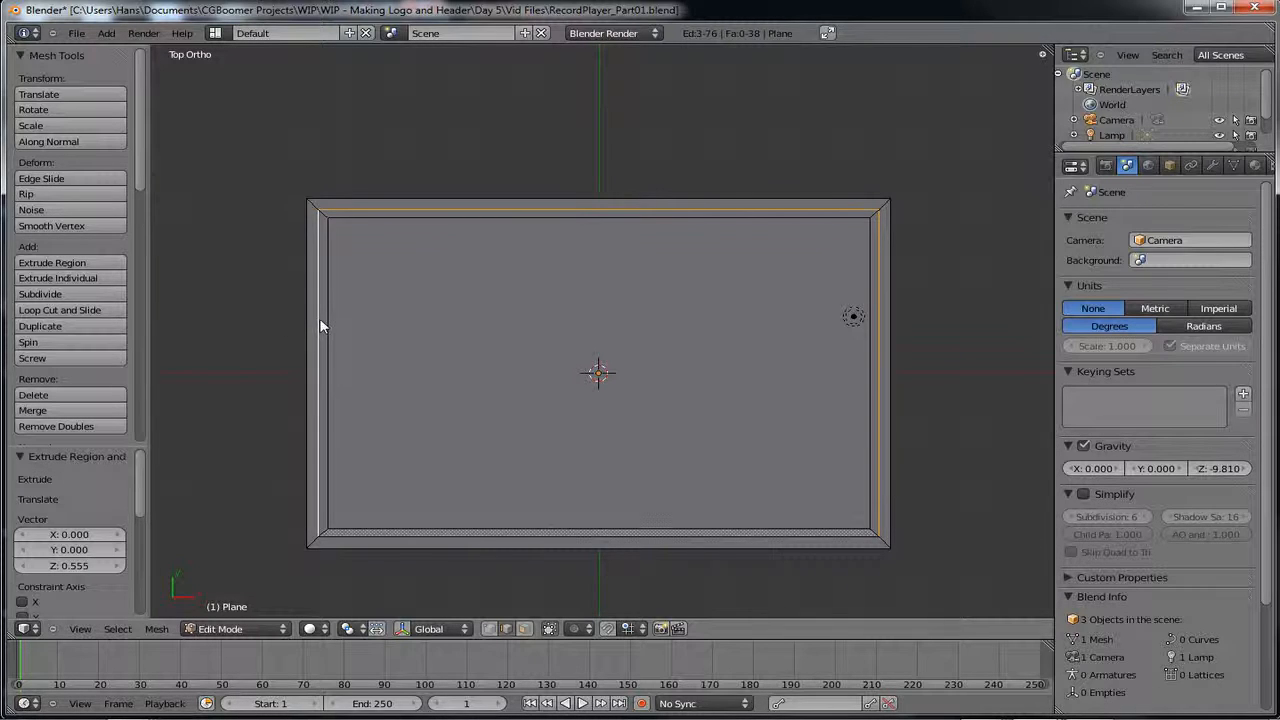
shift+right_click(533, 543)
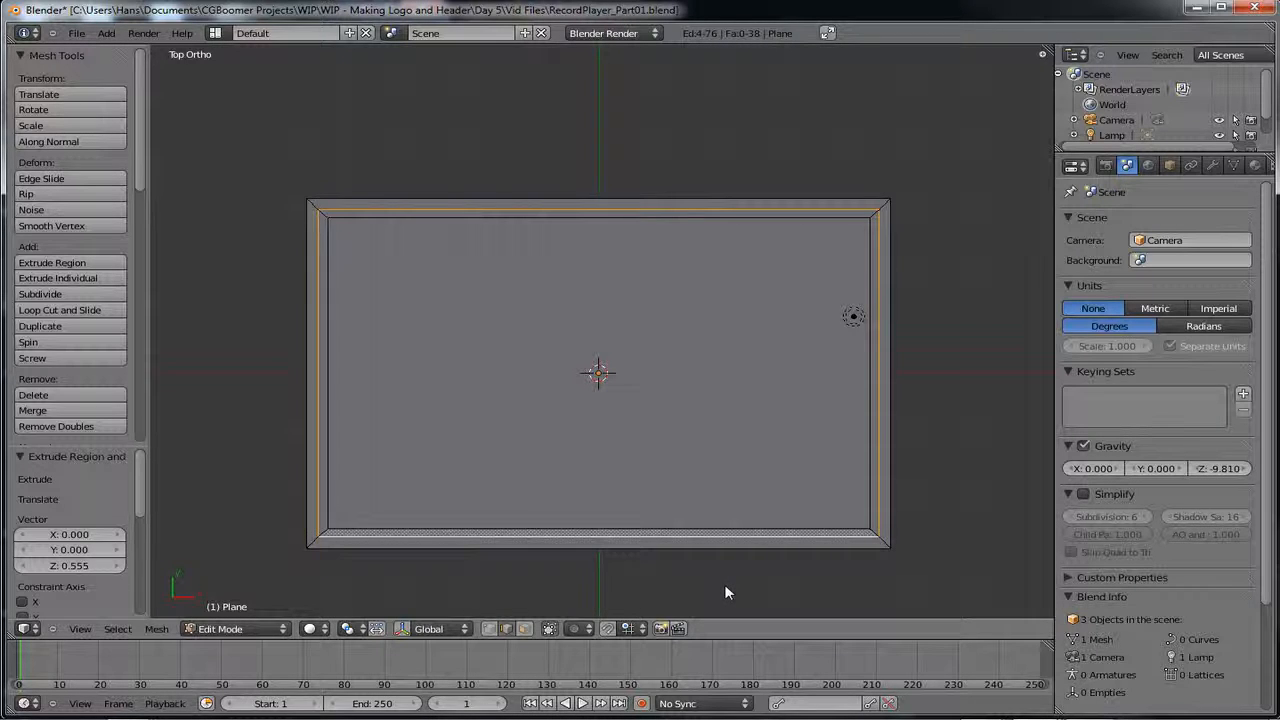
key(KP_1)
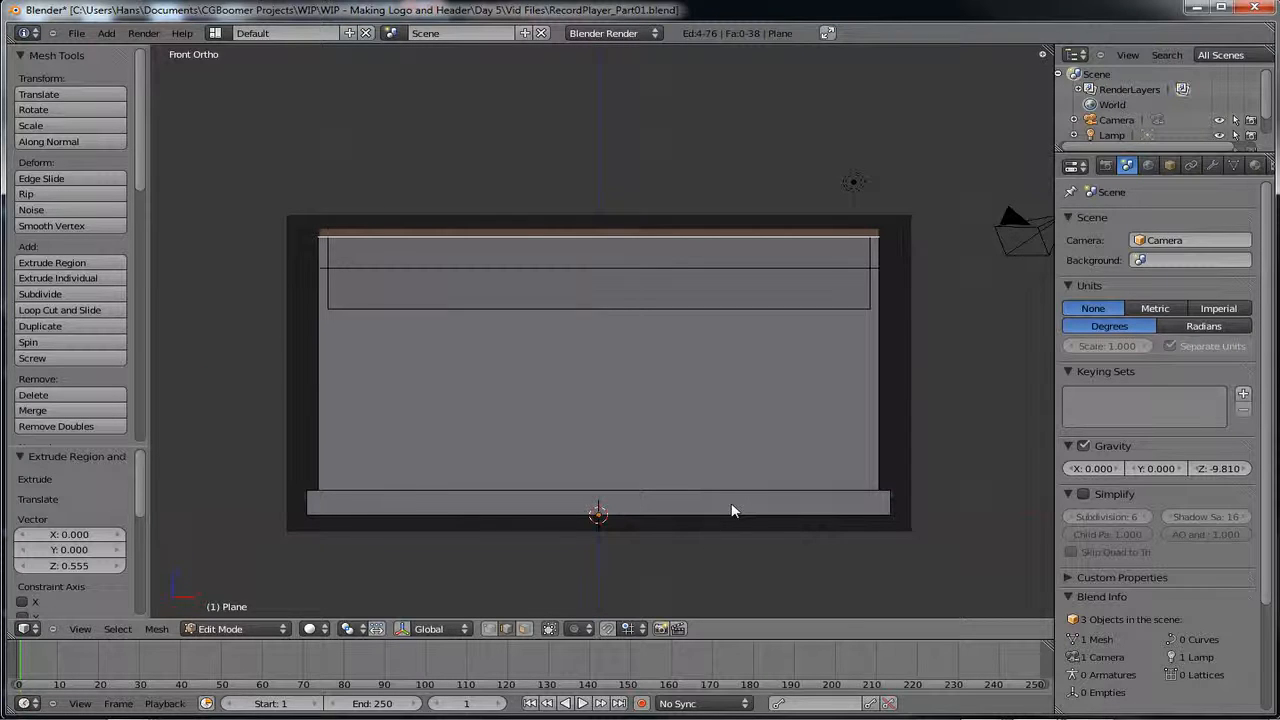
key(e)
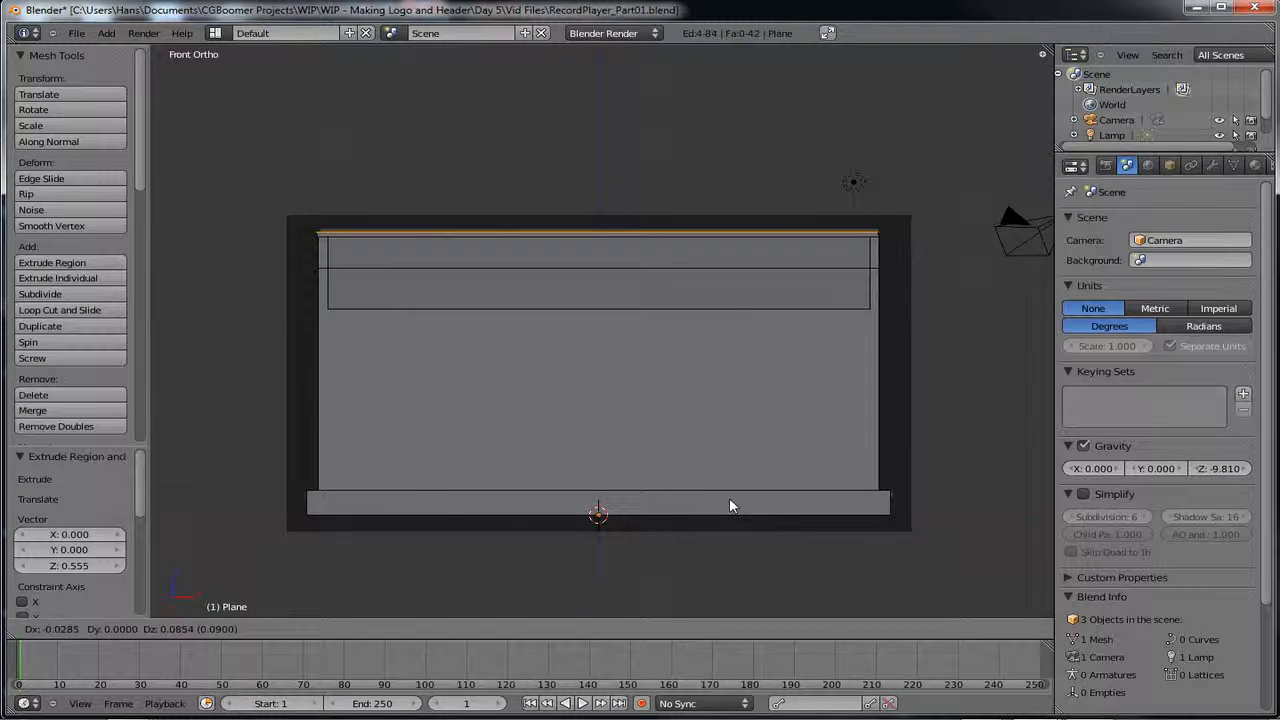
key(z)
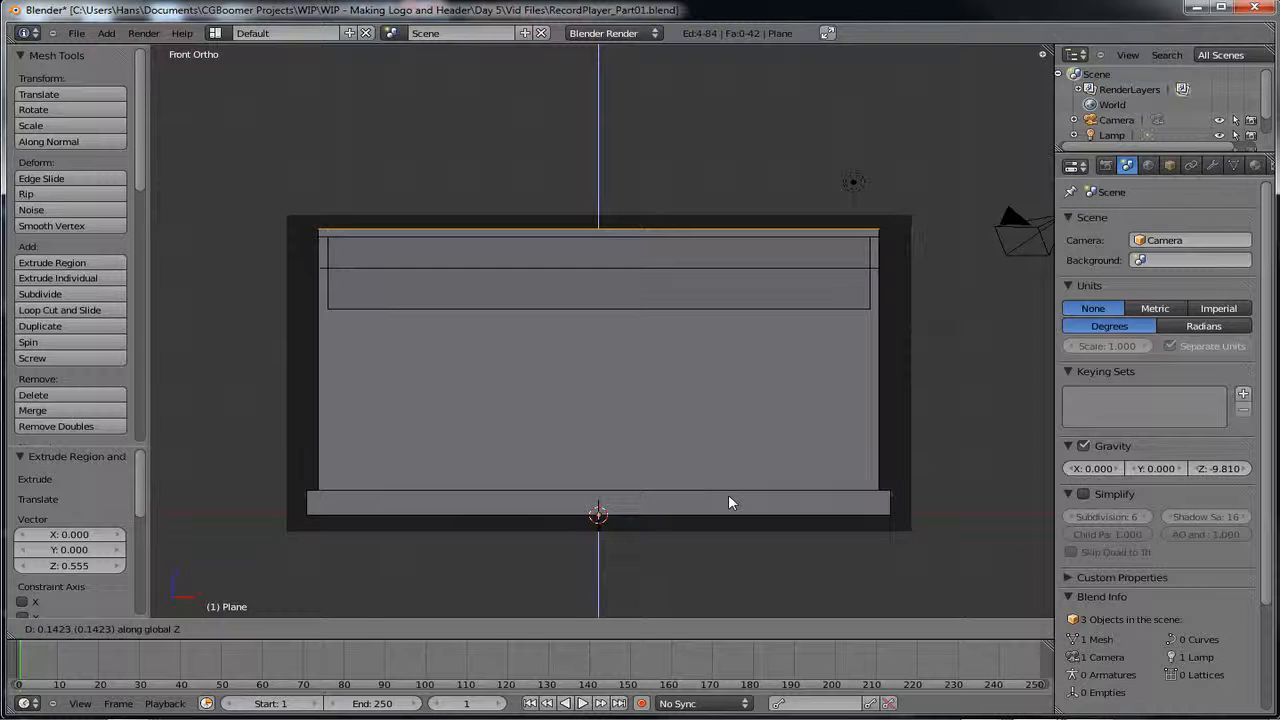
click(728, 494)
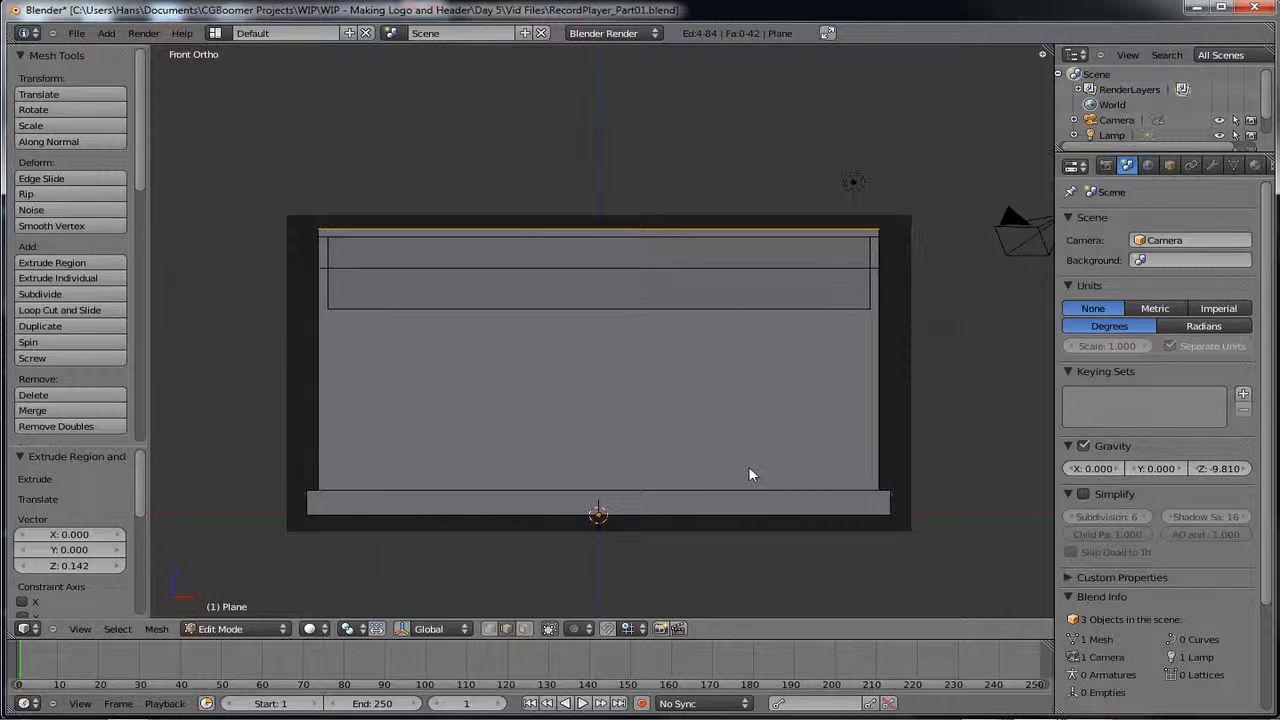
- Select the four inner top corner vertices of the raised rim and fill them with a face to close the opening
key(KP_7)
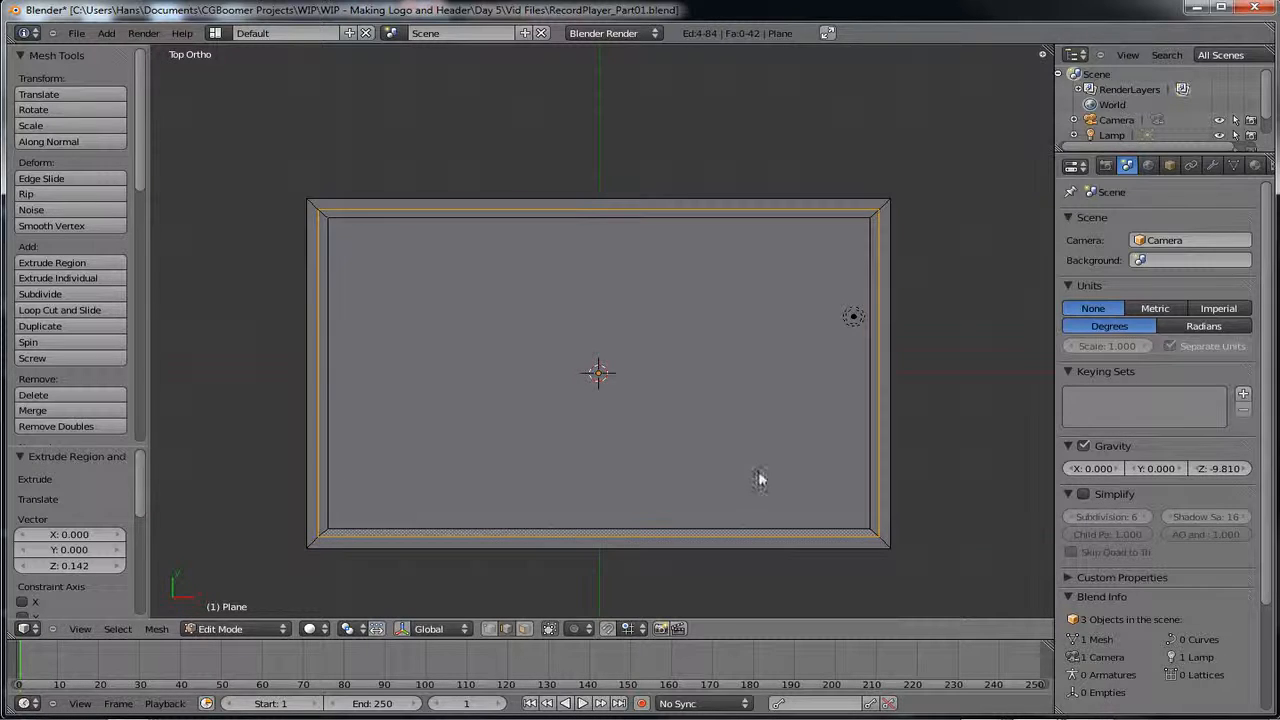
click(489, 629)
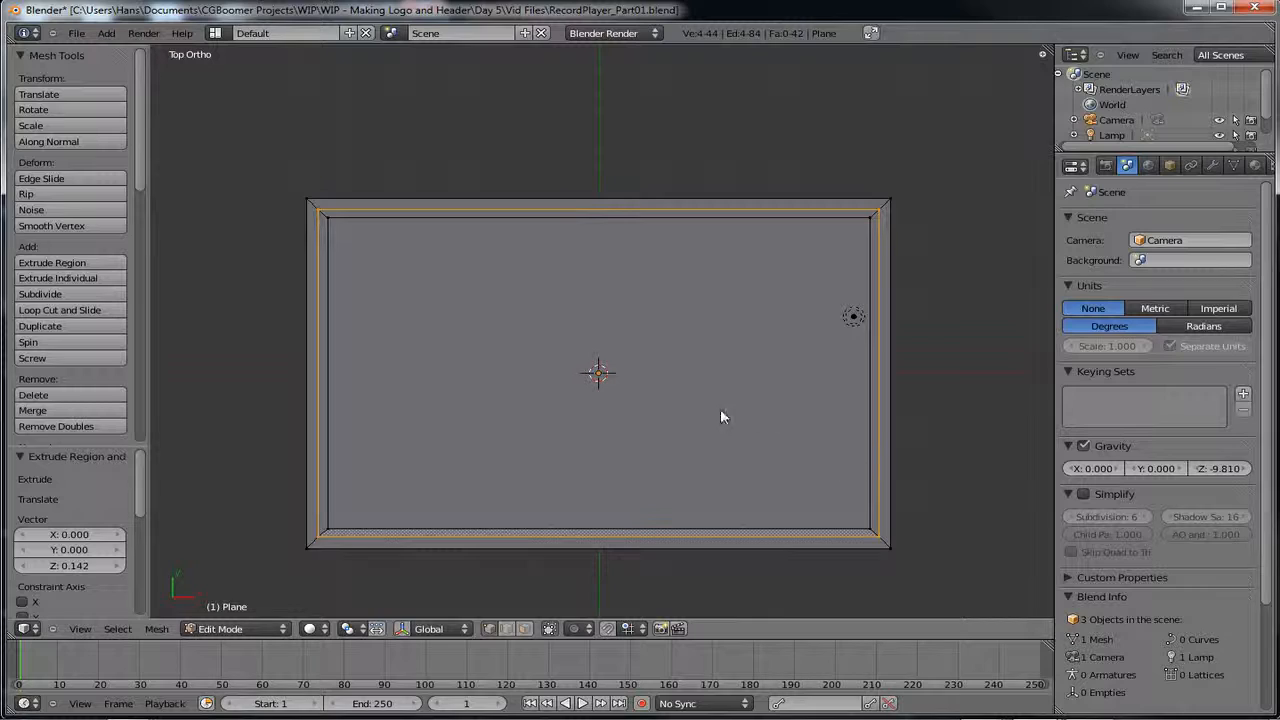
middle_drag(714, 405, 737, 261)
scroll(727, 347, up, 4)
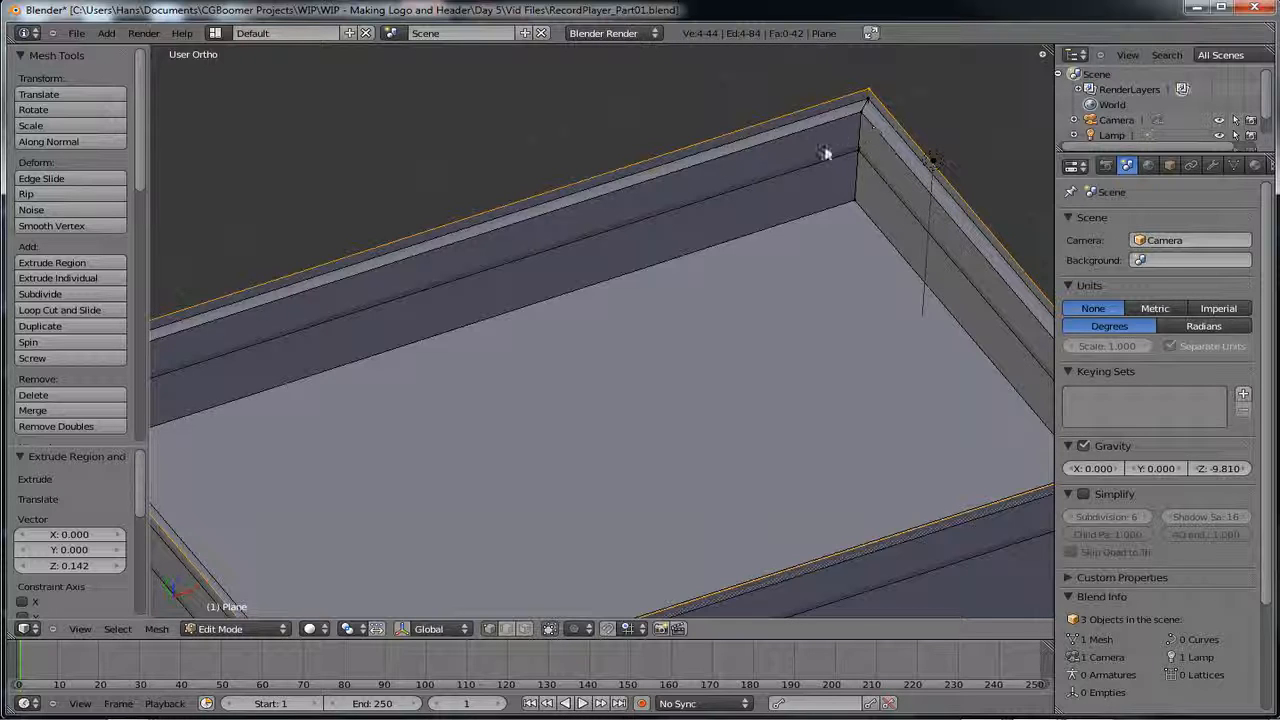
right_click(865, 118)
shift+middle_drag(616, 338, 720, 336)
shift+middle_drag(477, 367, 577, 197)
shift+right_click(255, 230)
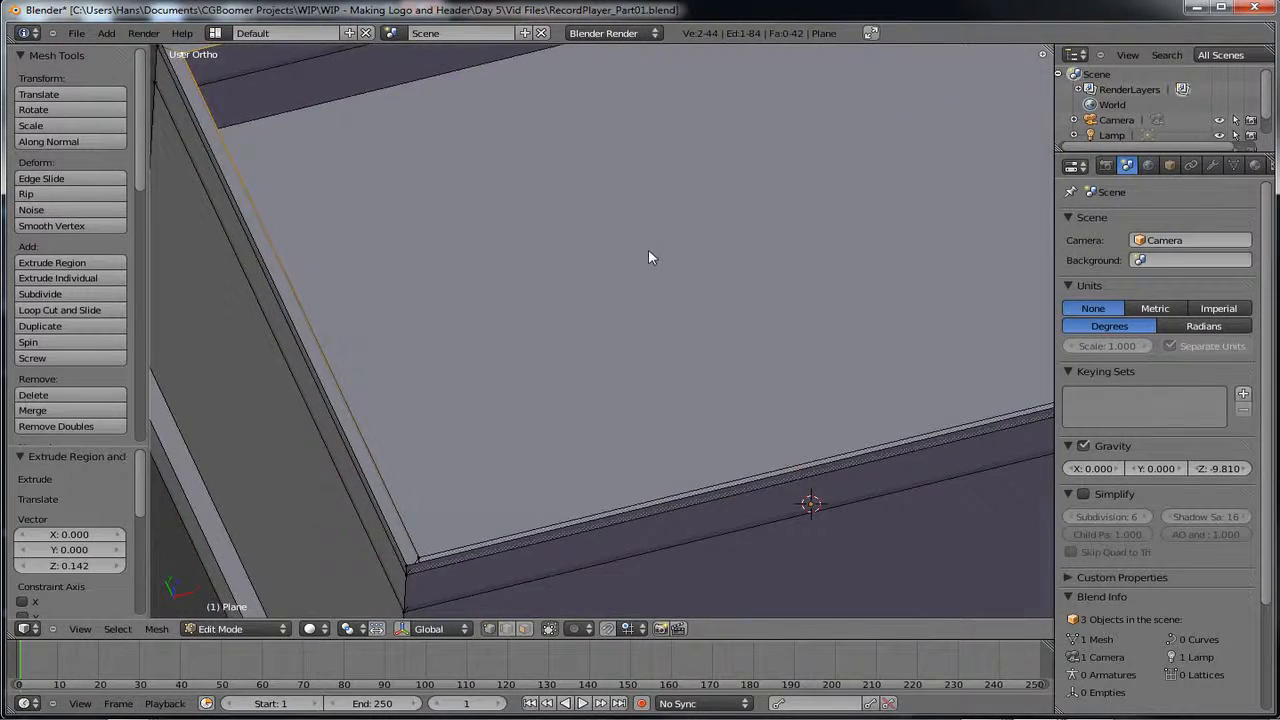
middle_drag(648, 250, 660, 373)
shift+middle_drag(603, 405, 643, 243)
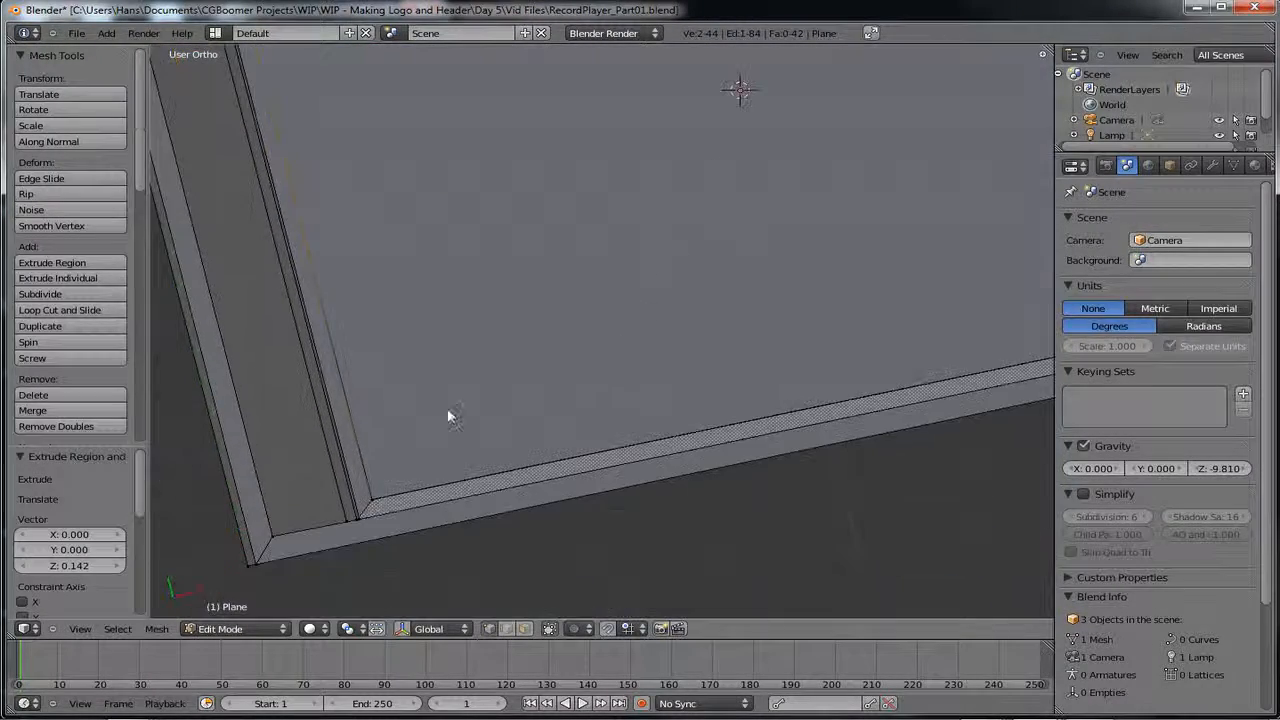
shift+right_click(373, 498)
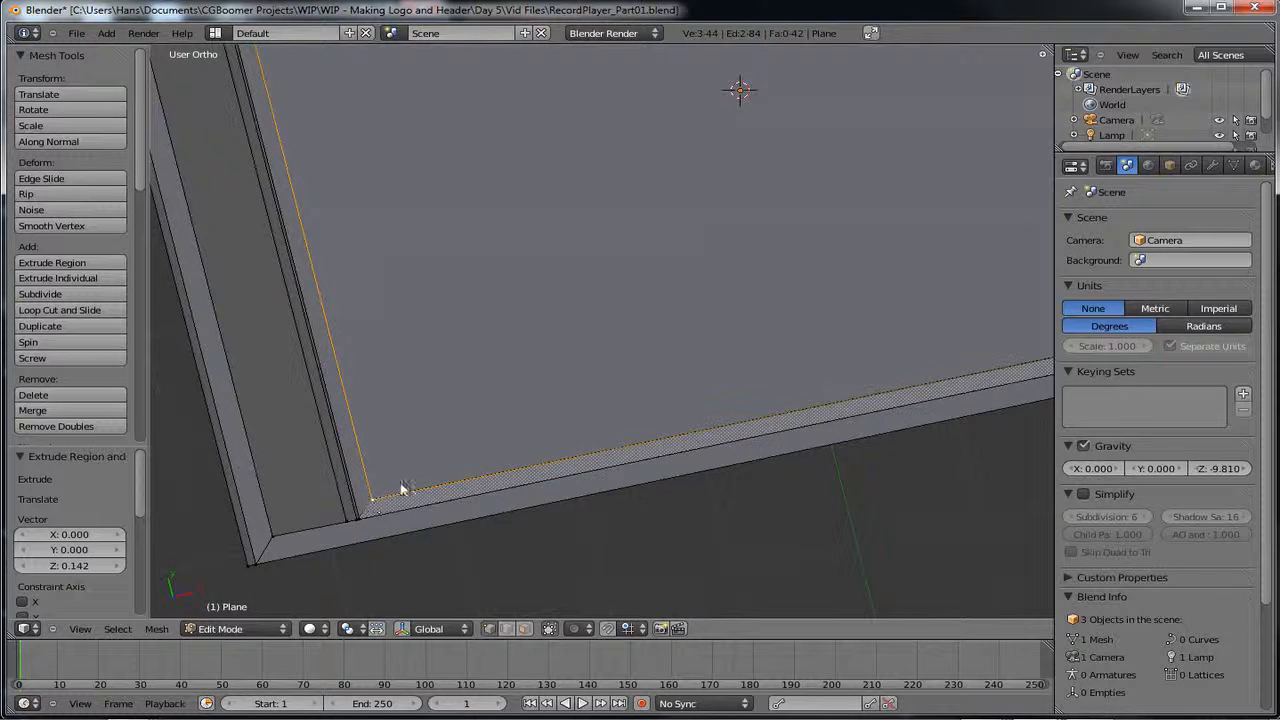
middle_drag(823, 323, 720, 350)
shift+right_click(970, 383)
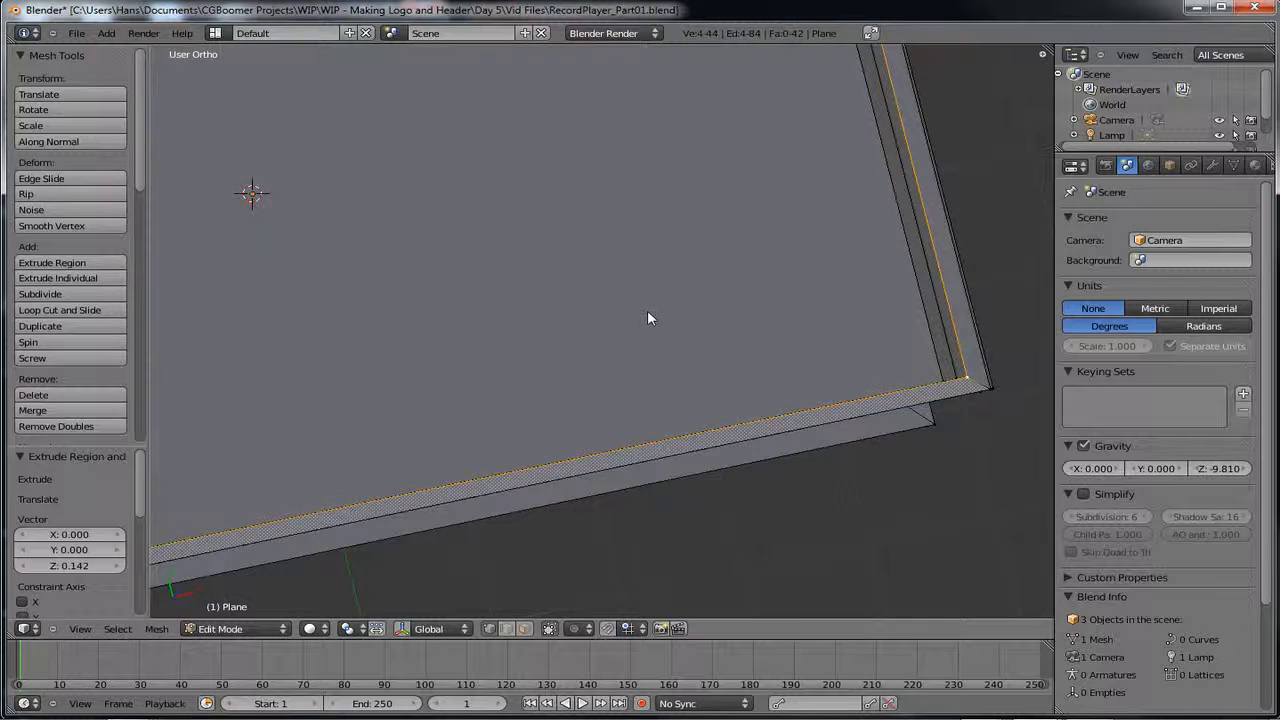
scroll(640, 312, down, 4)
middle_drag(527, 288, 614, 346)
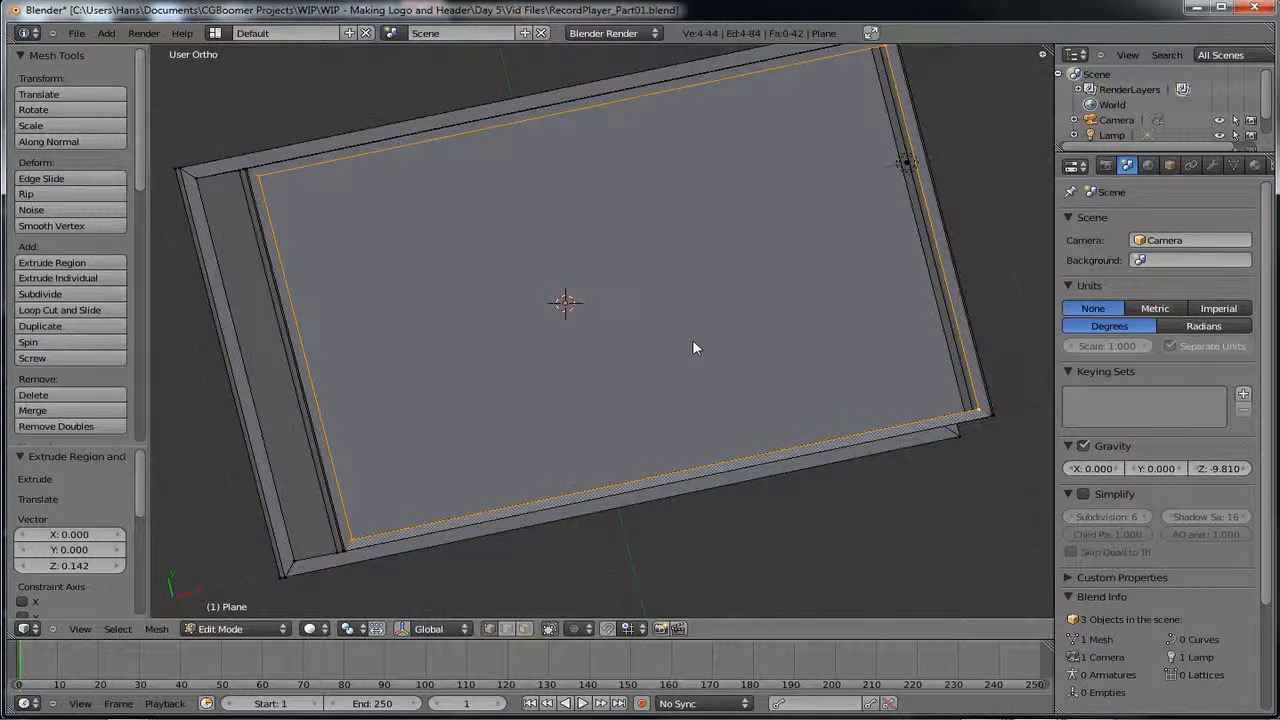
key(f)
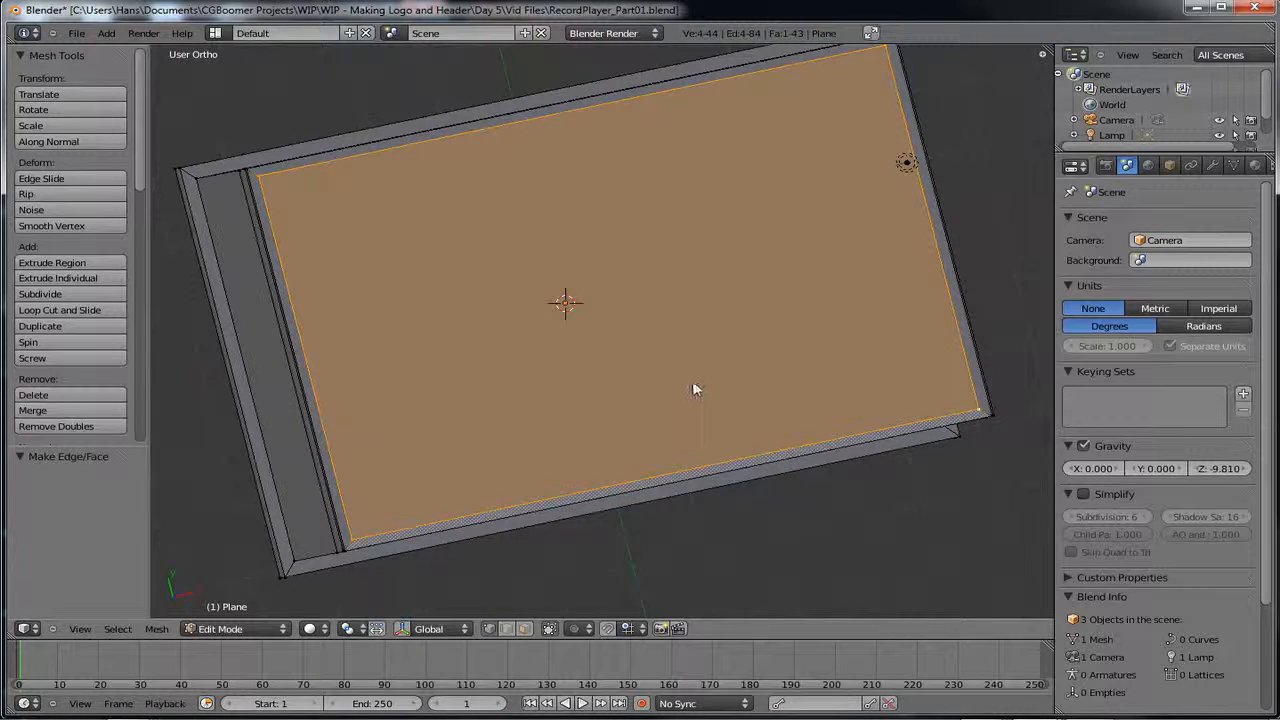
- Select the four outer corner vertices at the upper edge of the extruded lip and fill them with a top face
middle_drag(696, 389, 491, 406)
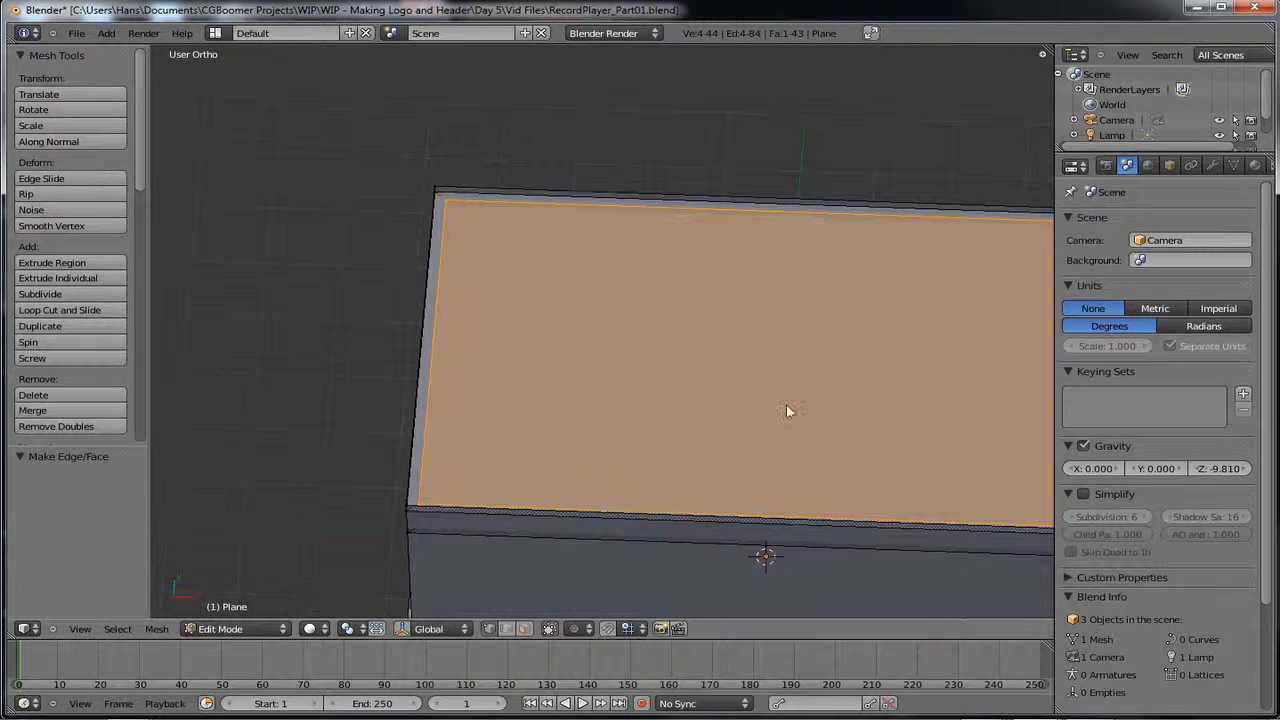
shift+middle_drag(786, 410, 711, 354)
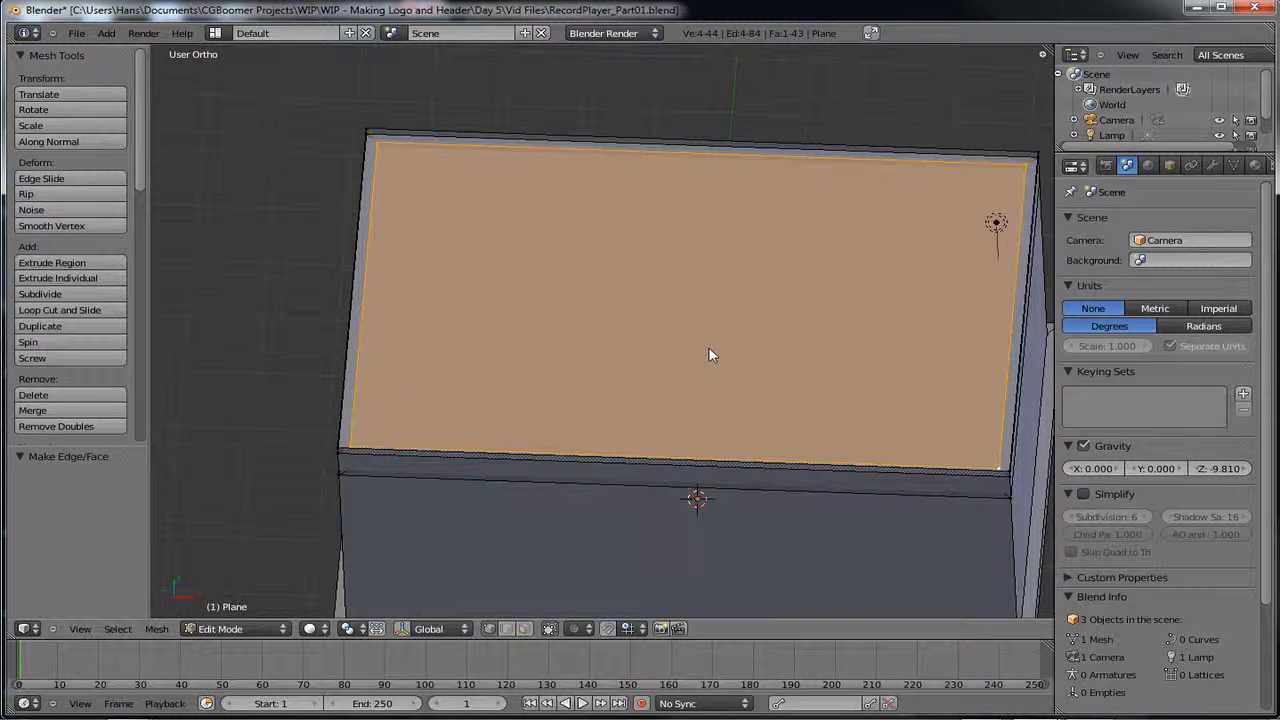
mouse_move(746, 380)
middle_down()
mouse_move(737, 340)
mouse_move(749, 397)
middle_up()
middle_drag(926, 460, 868, 383)
right_click(991, 366)
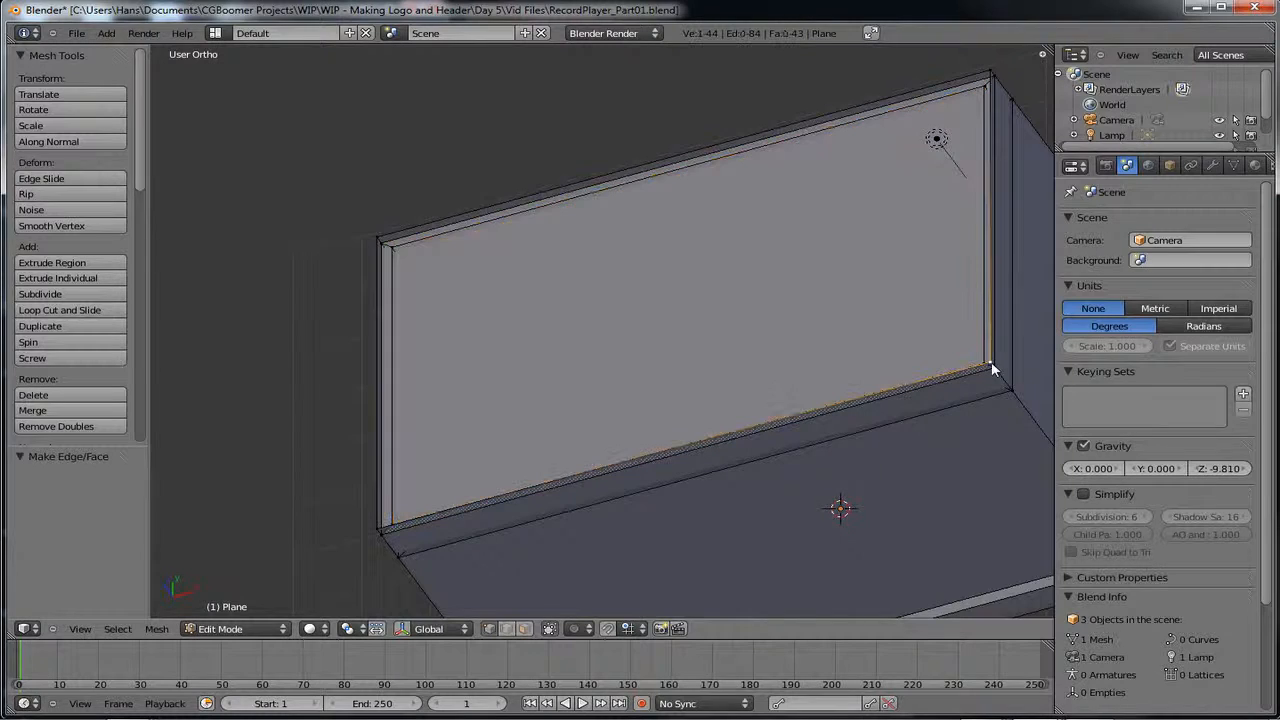
shift+right_click(989, 72)
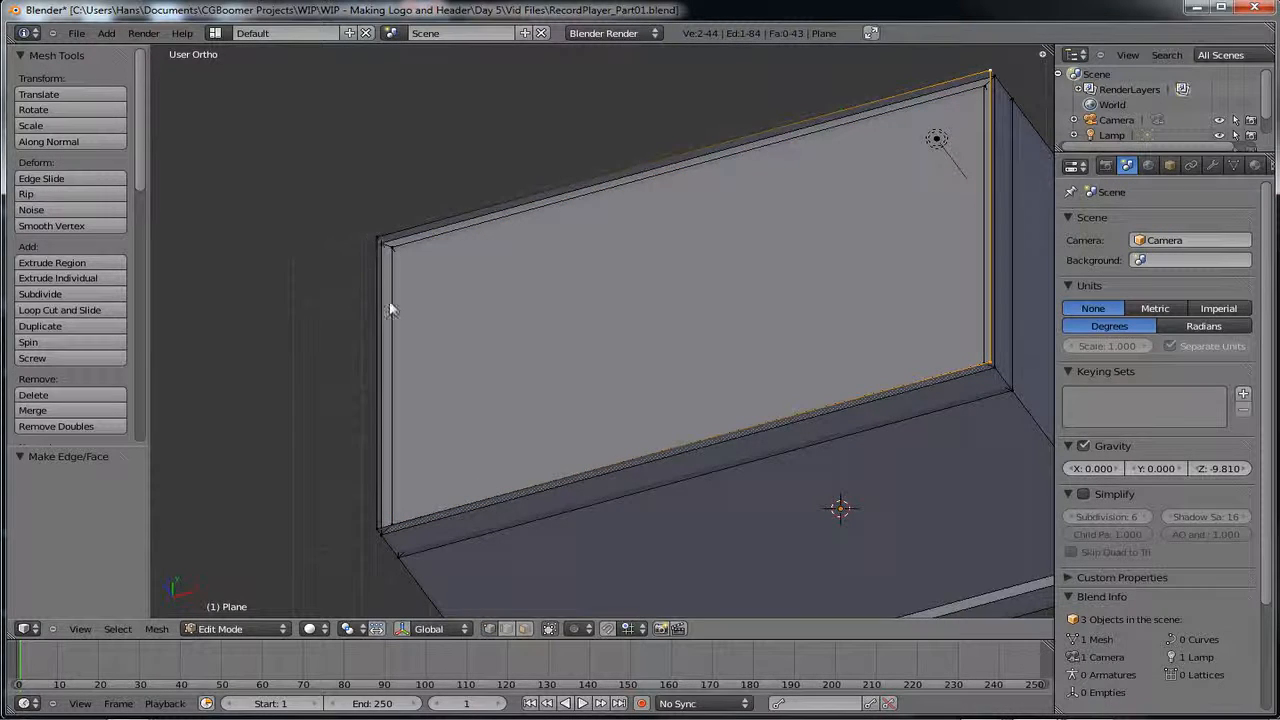
middle_drag(391, 303, 490, 260)
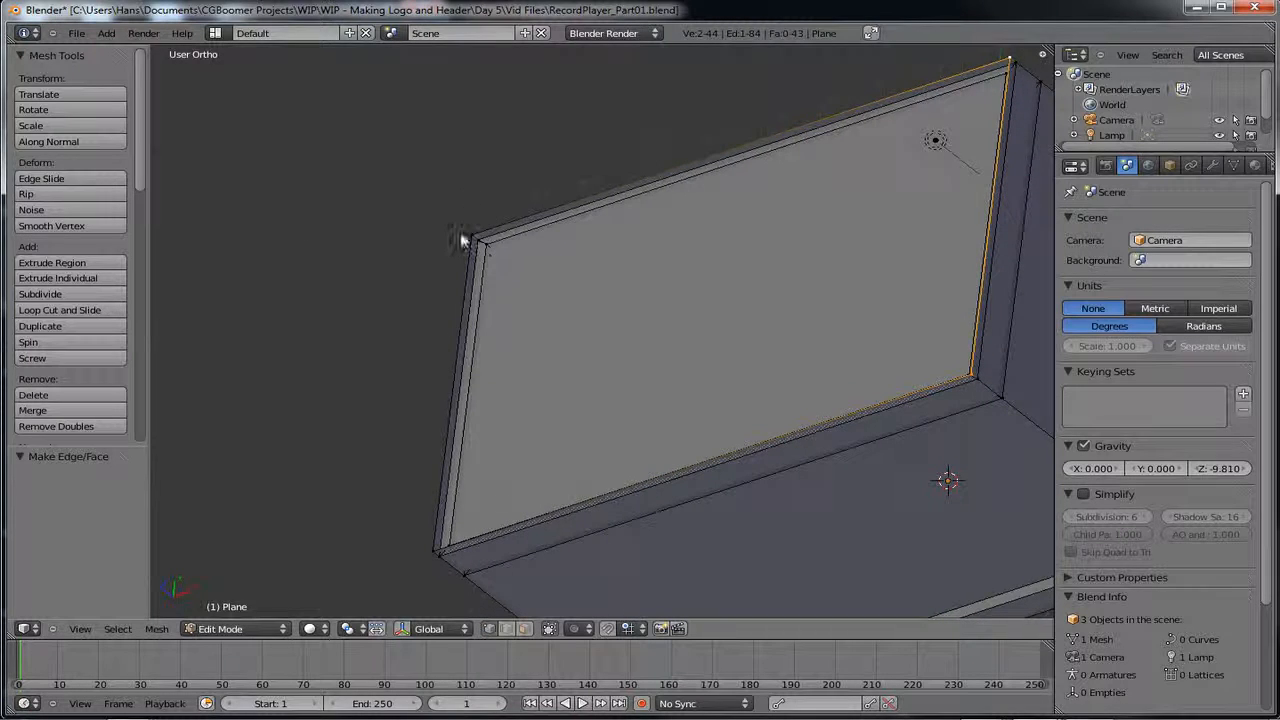
shift+right_click(469, 240)
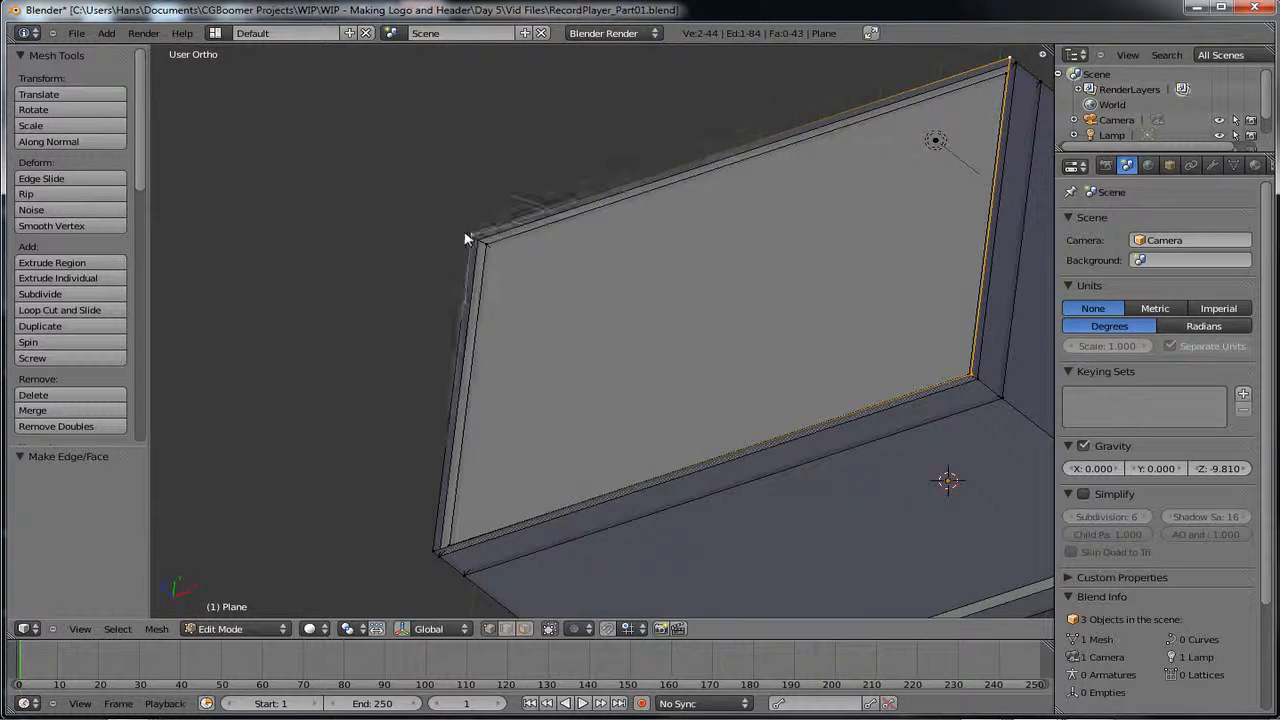
shift+right_click(430, 551)
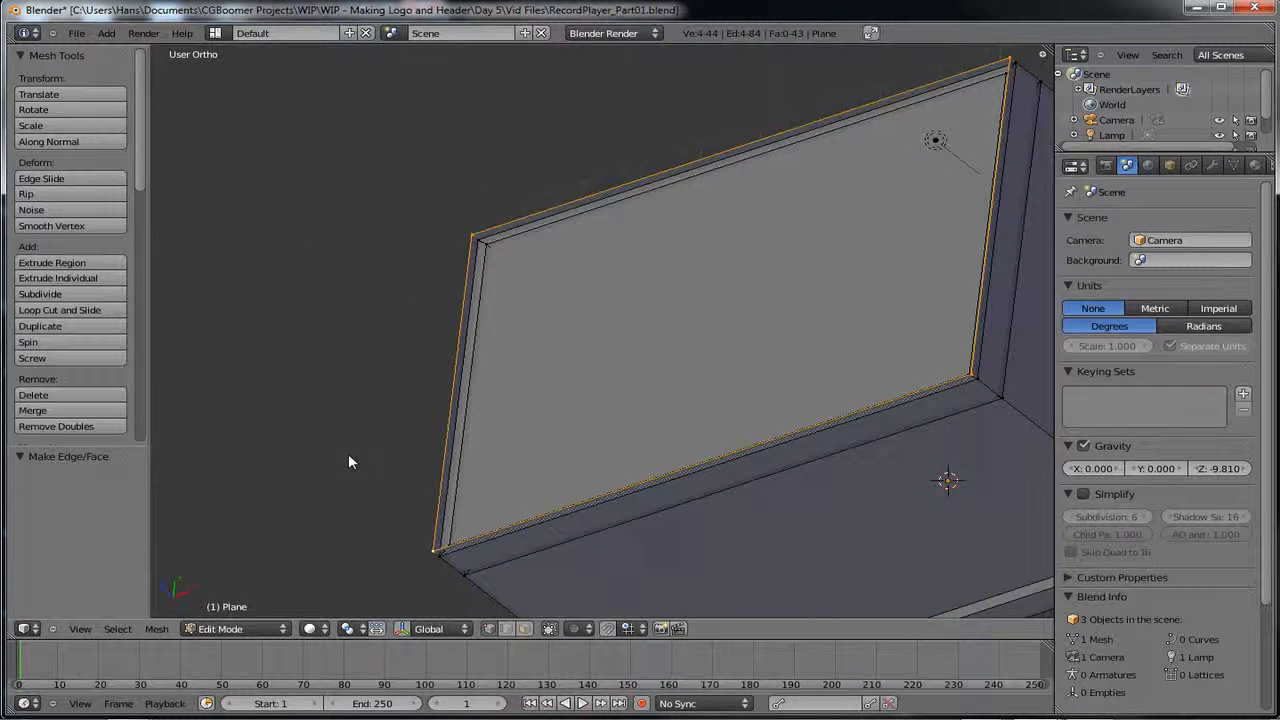
key(f)
- Delete the two stacked outer faces of the raised rim and lip on the cabinet's short right (+X) end
middle_drag(571, 523, 423, 463)
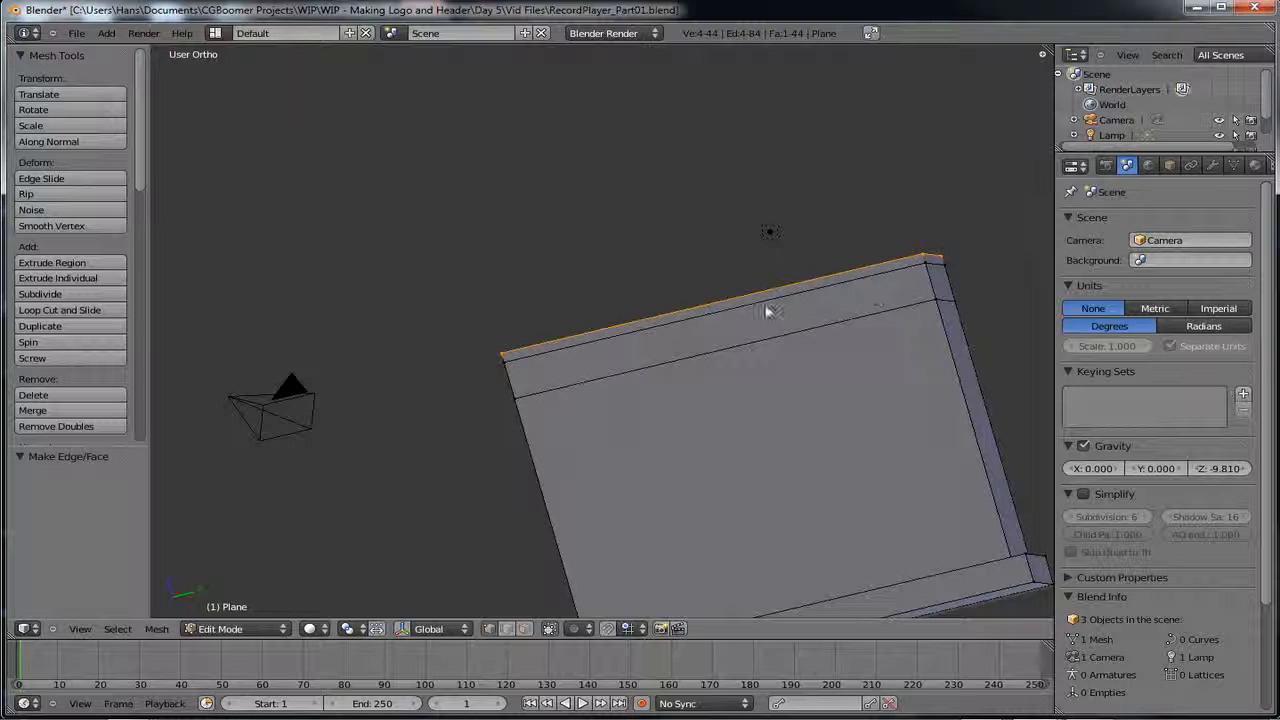
click(524, 629)
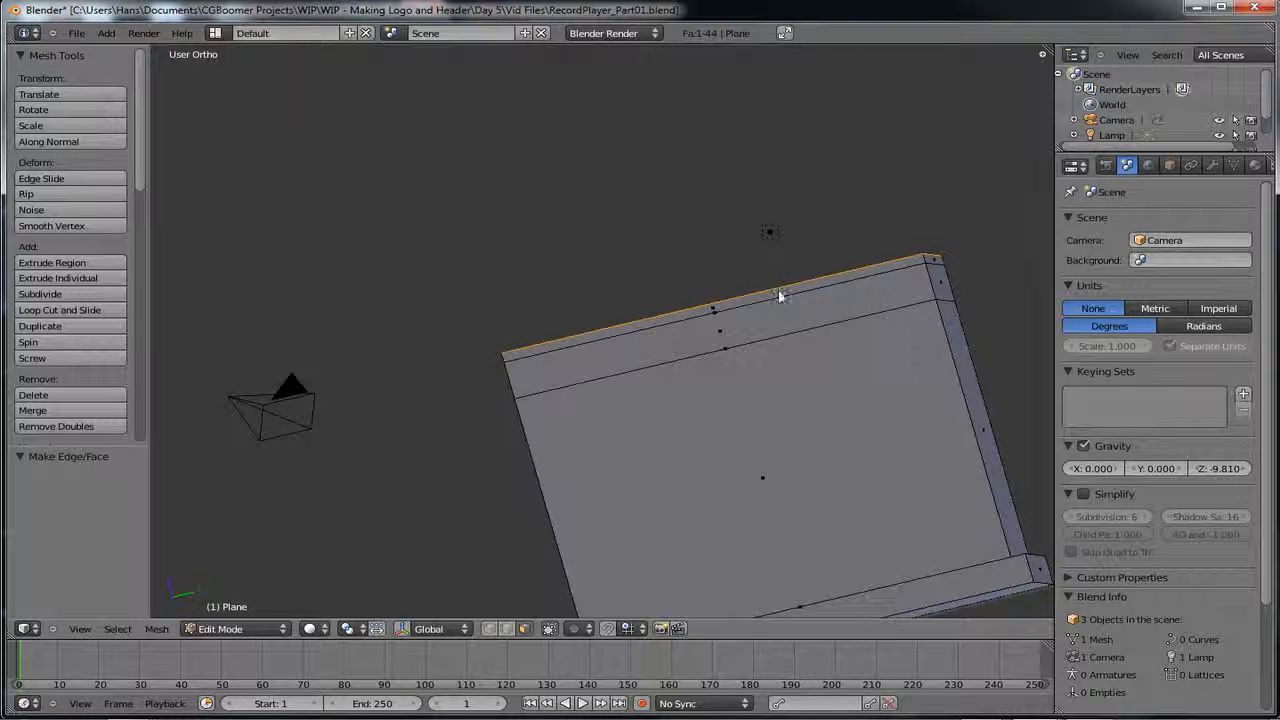
right_click(724, 338)
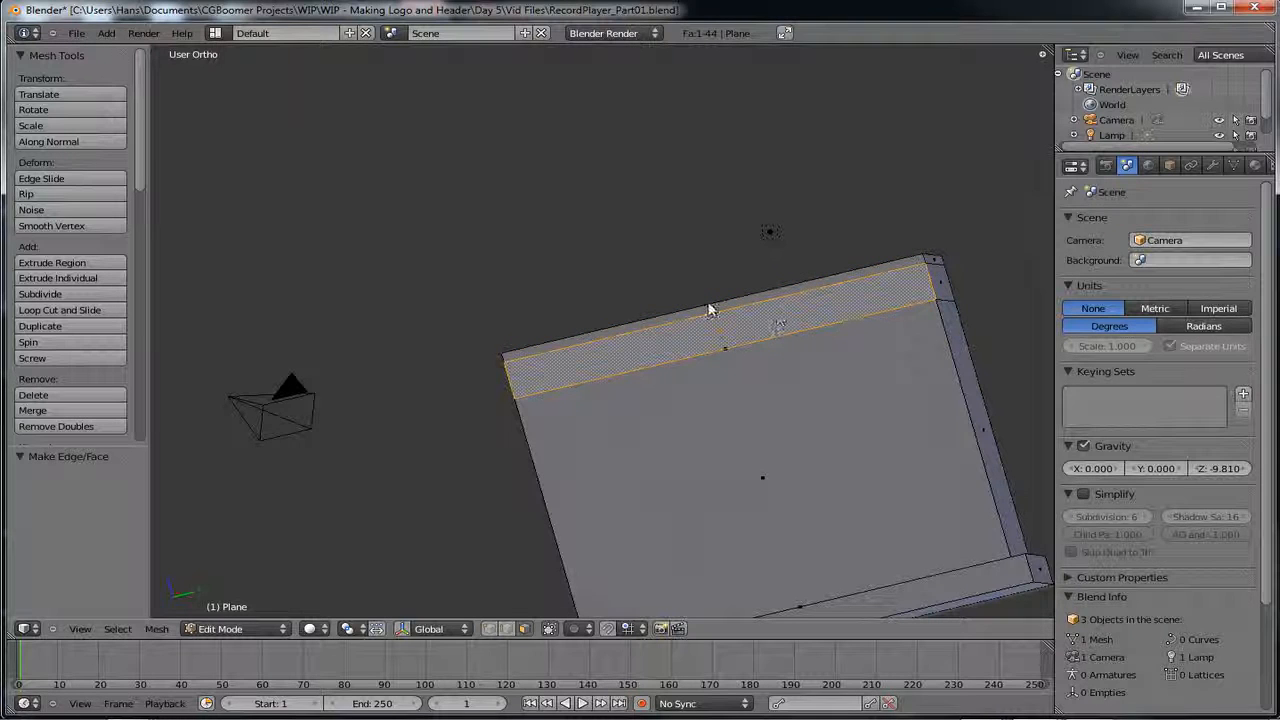
shift+right_click(714, 309)
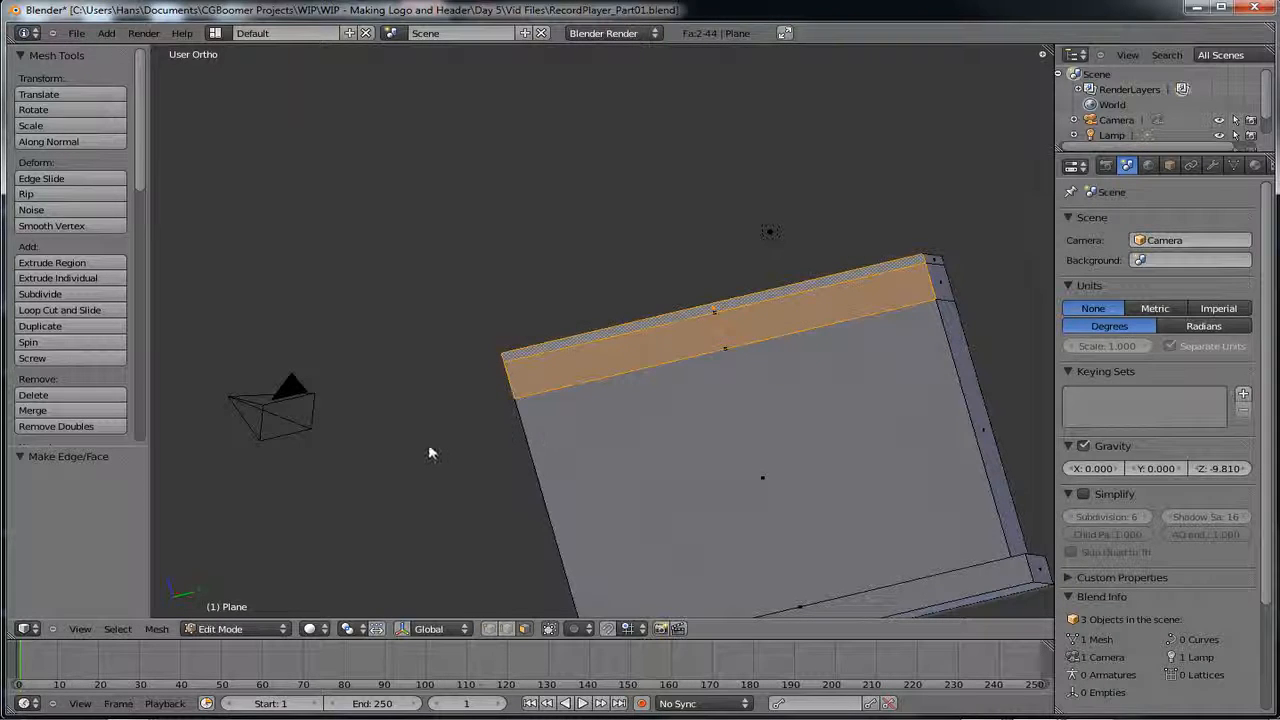
key(x)
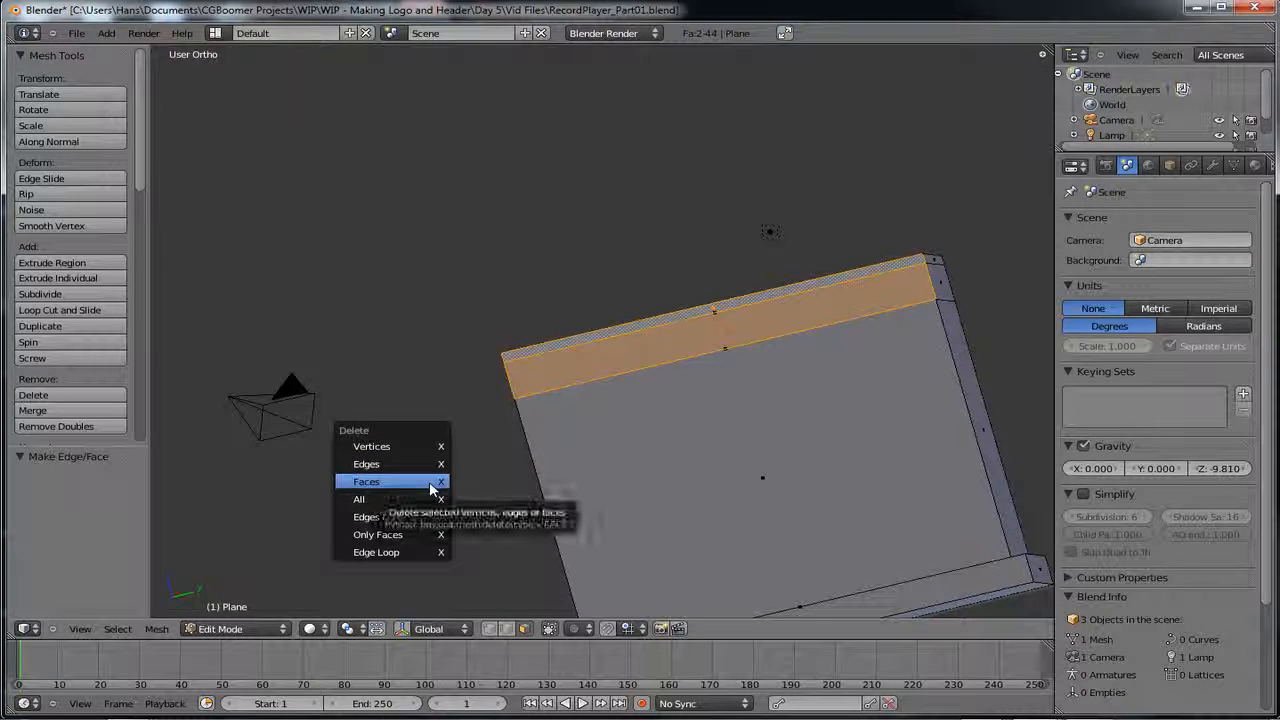
click(431, 484)
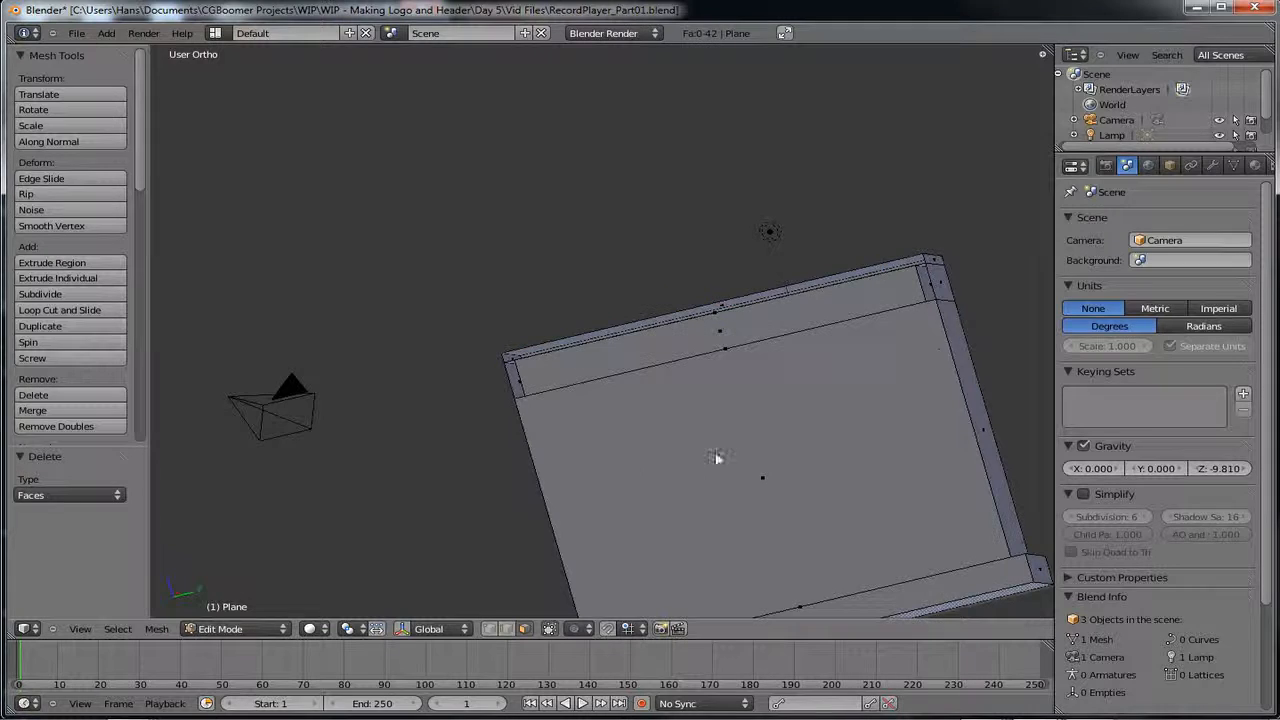
- Select the upper and lower outer edges of the opening on the cabinet's short +X end and fill between them with one face
middle_drag(717, 457, 733, 500)
mouse_move(728, 502)
middle_down()
mouse_move(721, 487)
mouse_move(750, 508)
mouse_move(750, 527)
mouse_move(745, 499)
middle_up()
shift+click(505, 630)
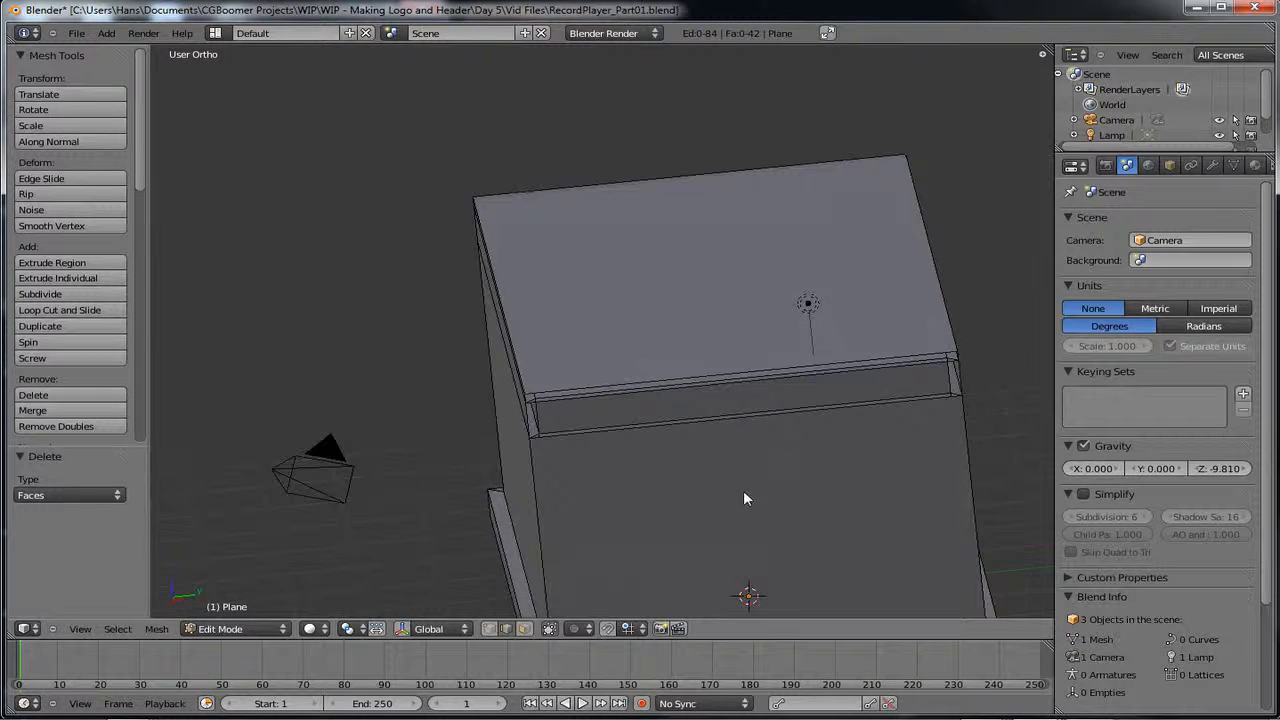
right_click(788, 416)
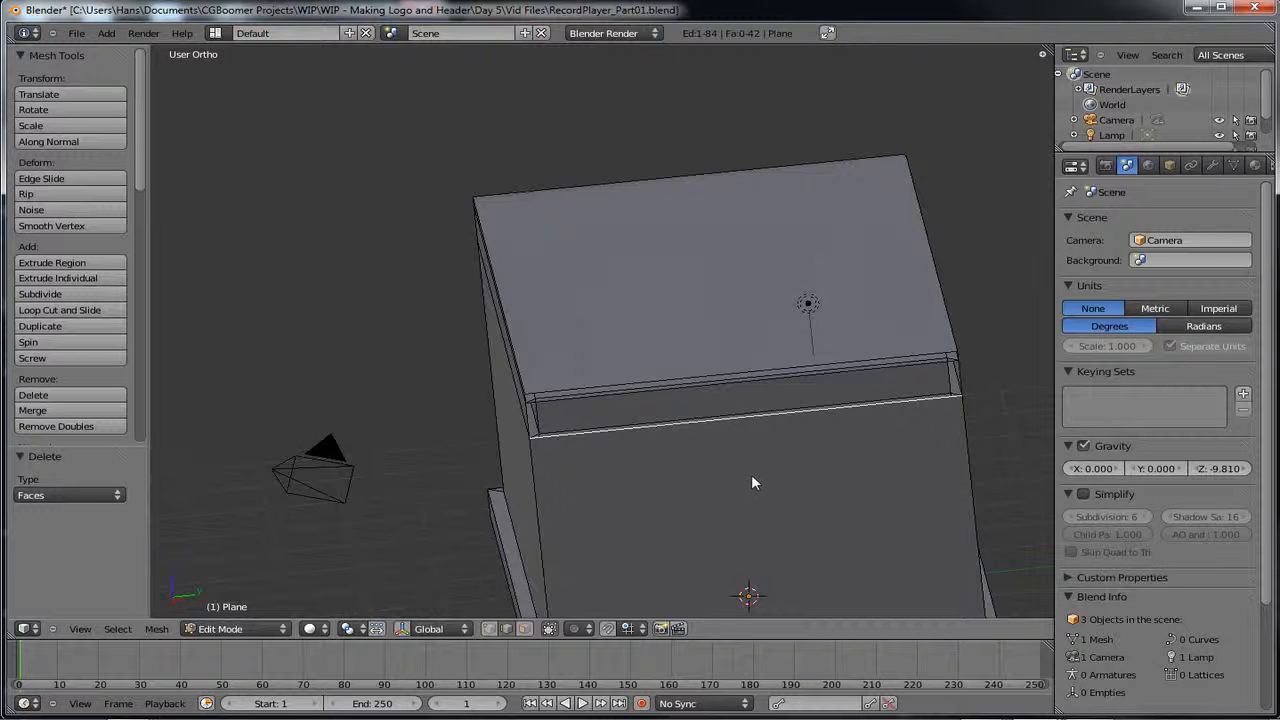
middle_drag(751, 477, 737, 381)
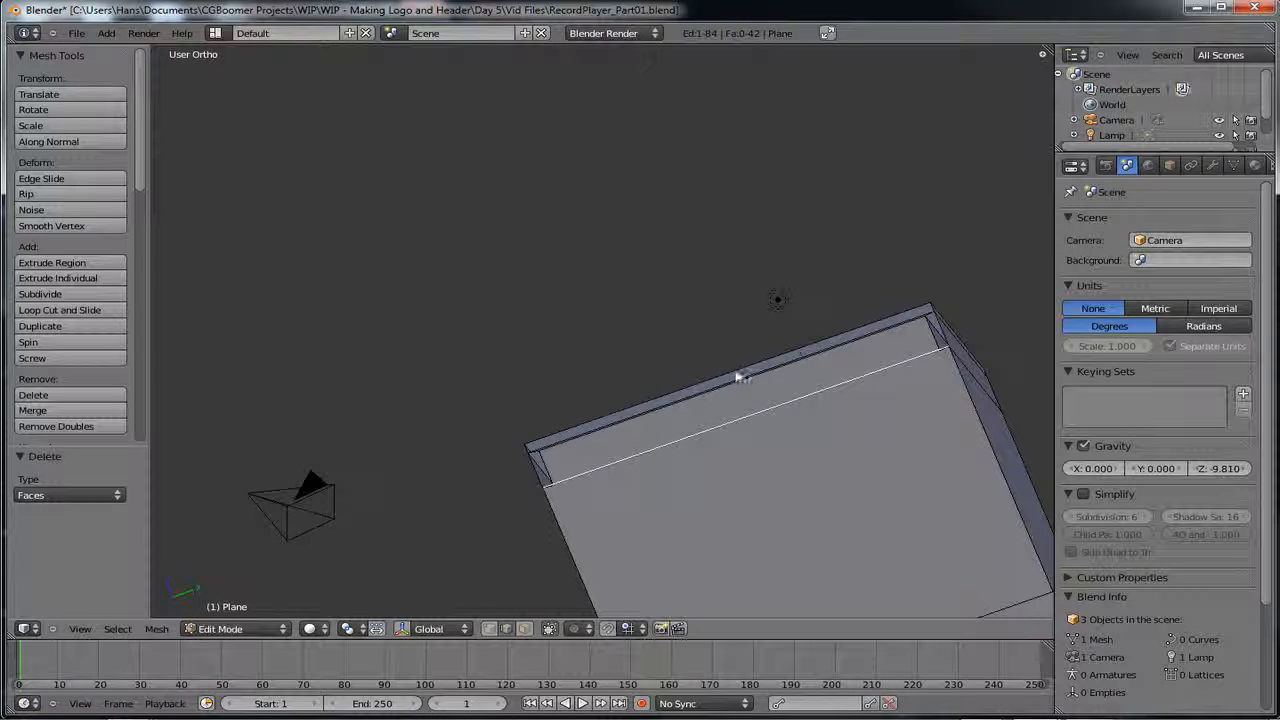
shift+right_click(734, 368)
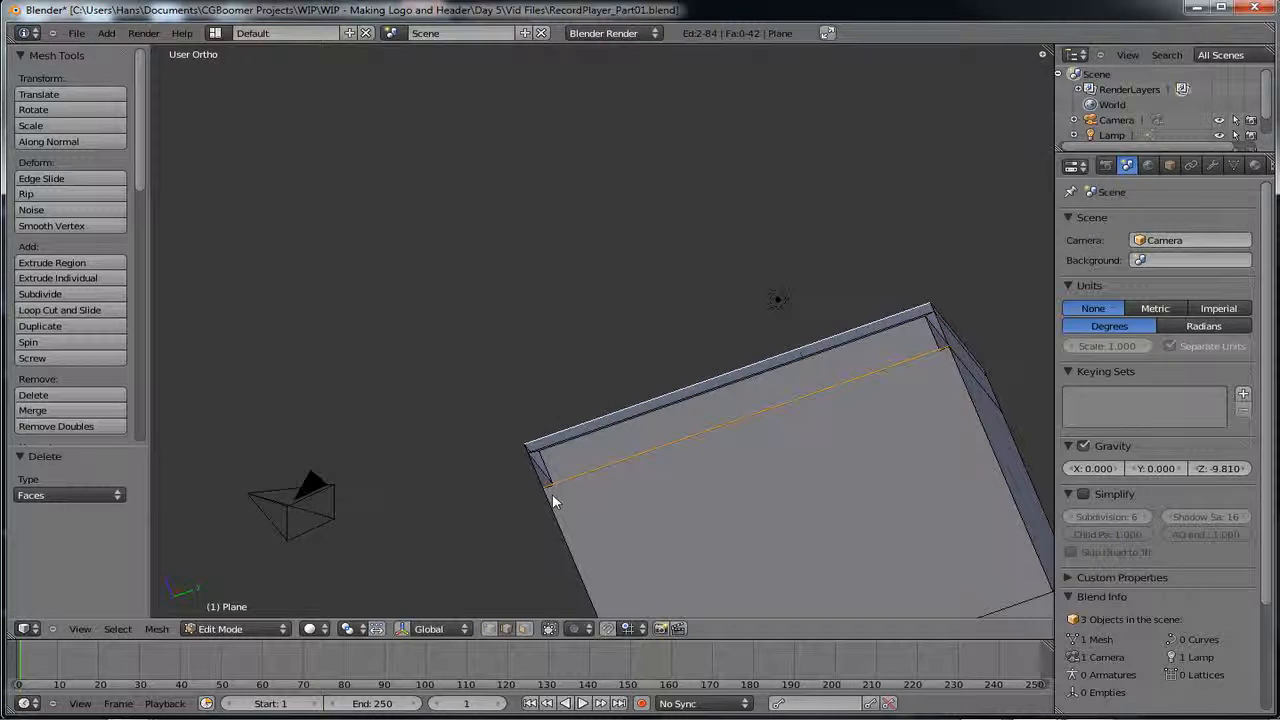
key(f)
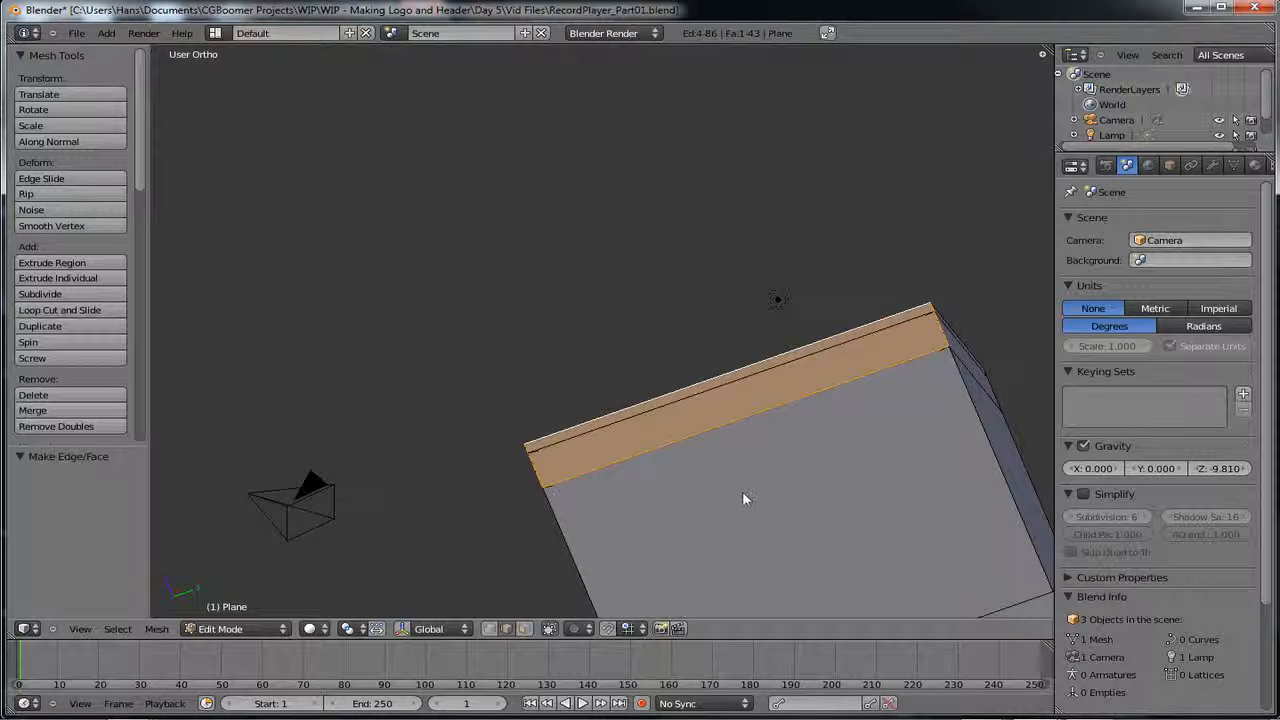
- Delete the leftover middle edge running across the newly filled face on the short +X end
middle_drag(743, 499, 824, 410)
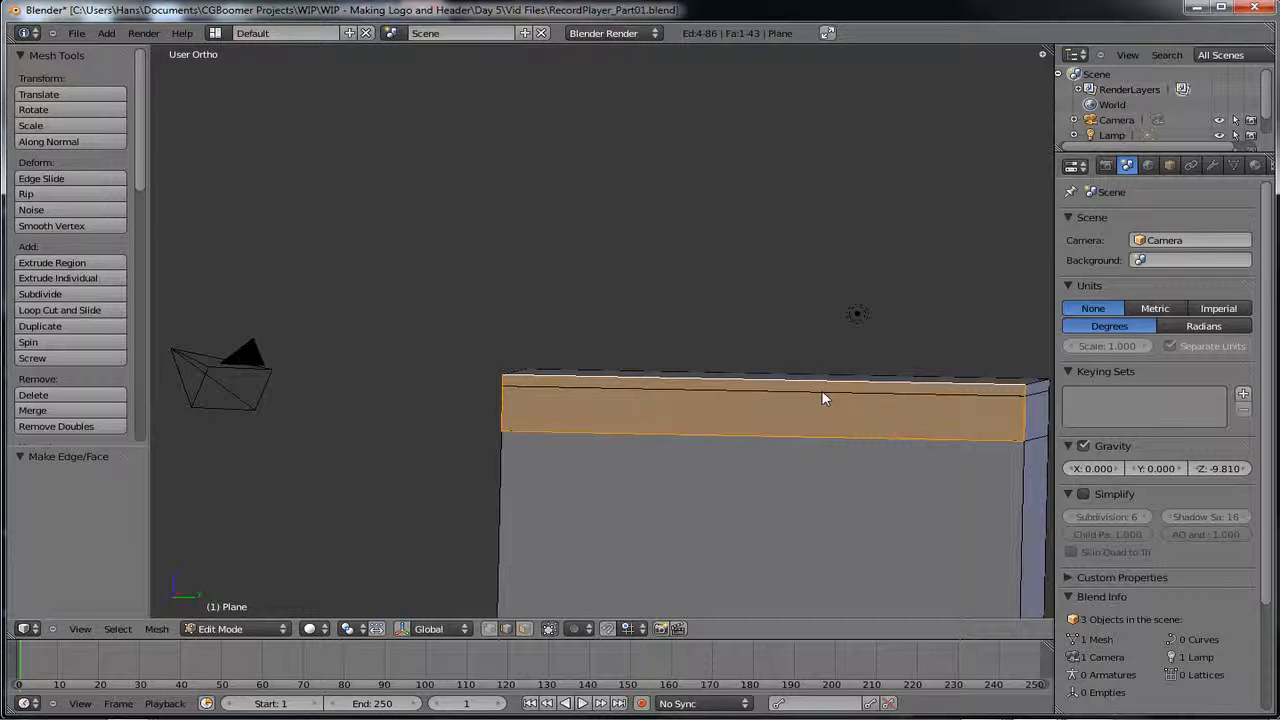
right_click(822, 396)
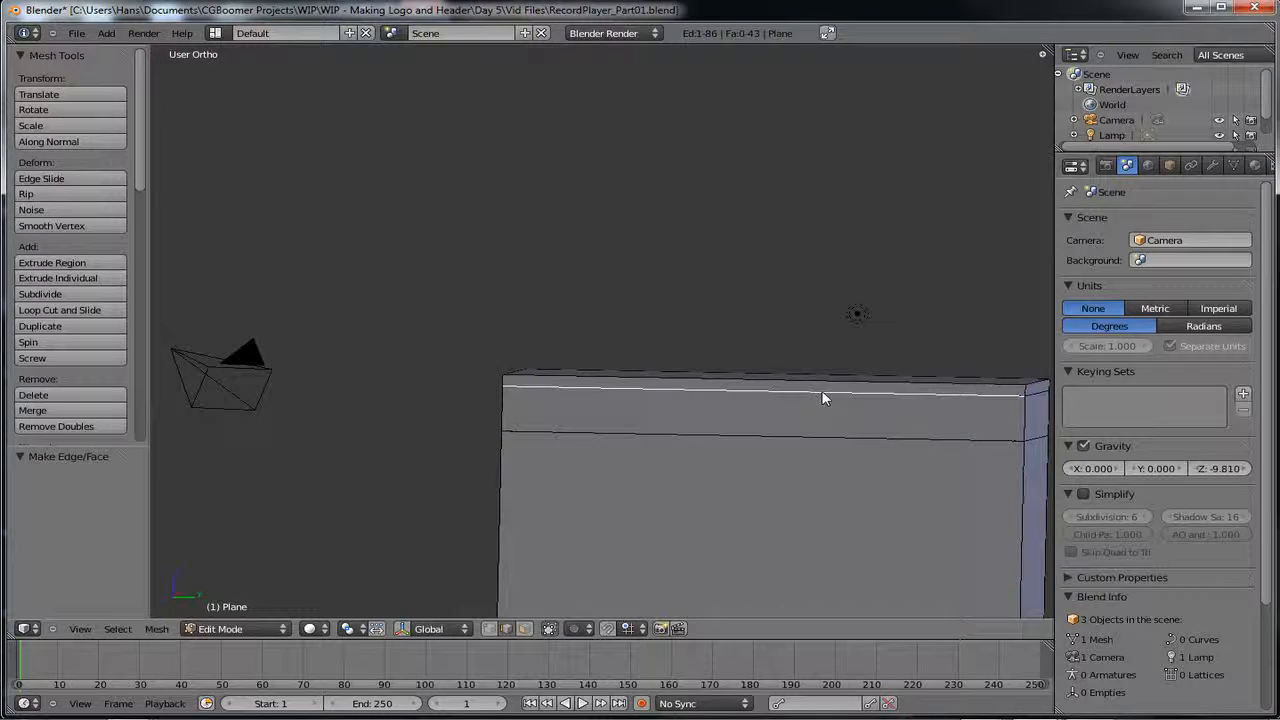
key(x)
click(826, 386)
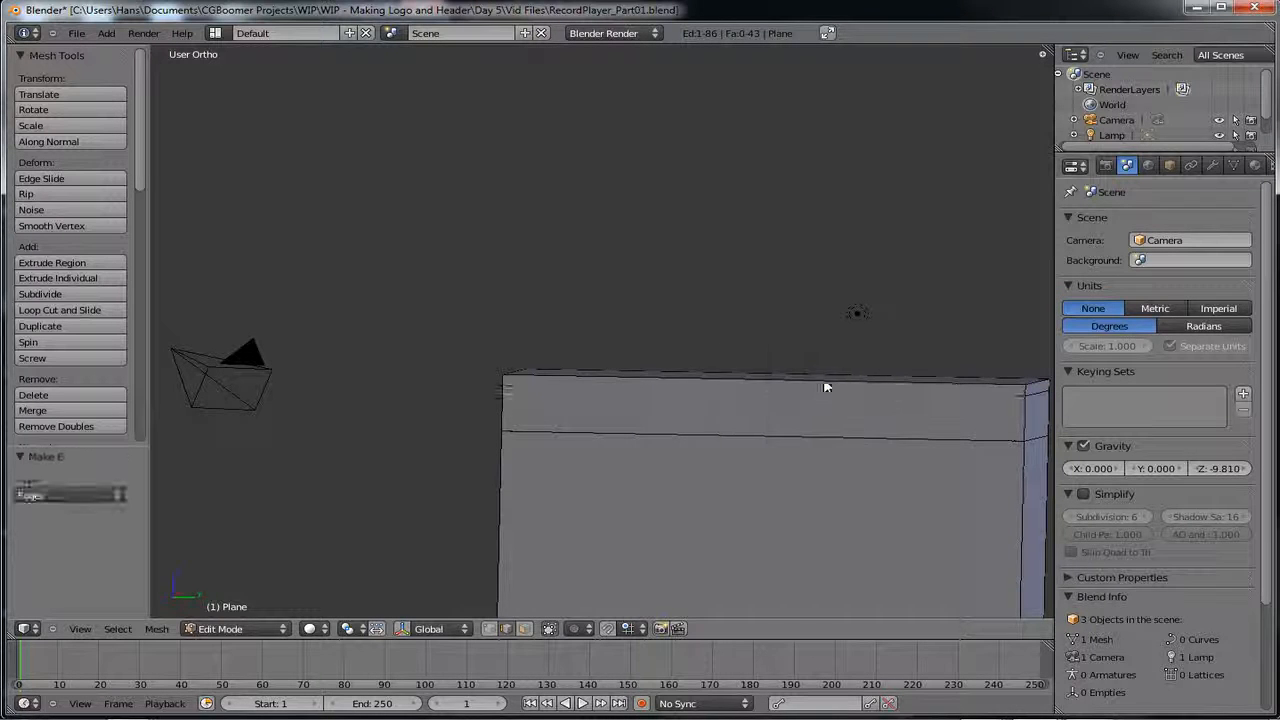
- Delete the middle outer edge on the lid's long back side and bridge its upper and lower outer edges with one face
middle_drag(782, 498, 694, 386)
right_click(710, 388)
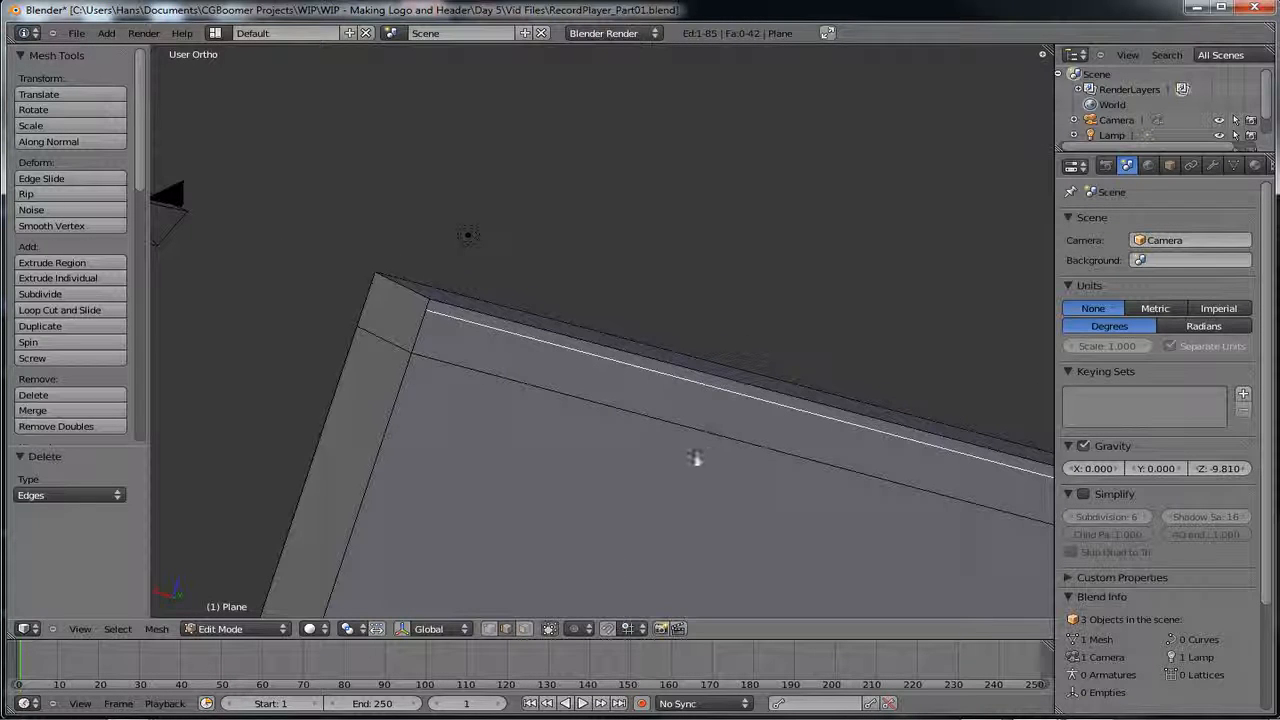
key(x)
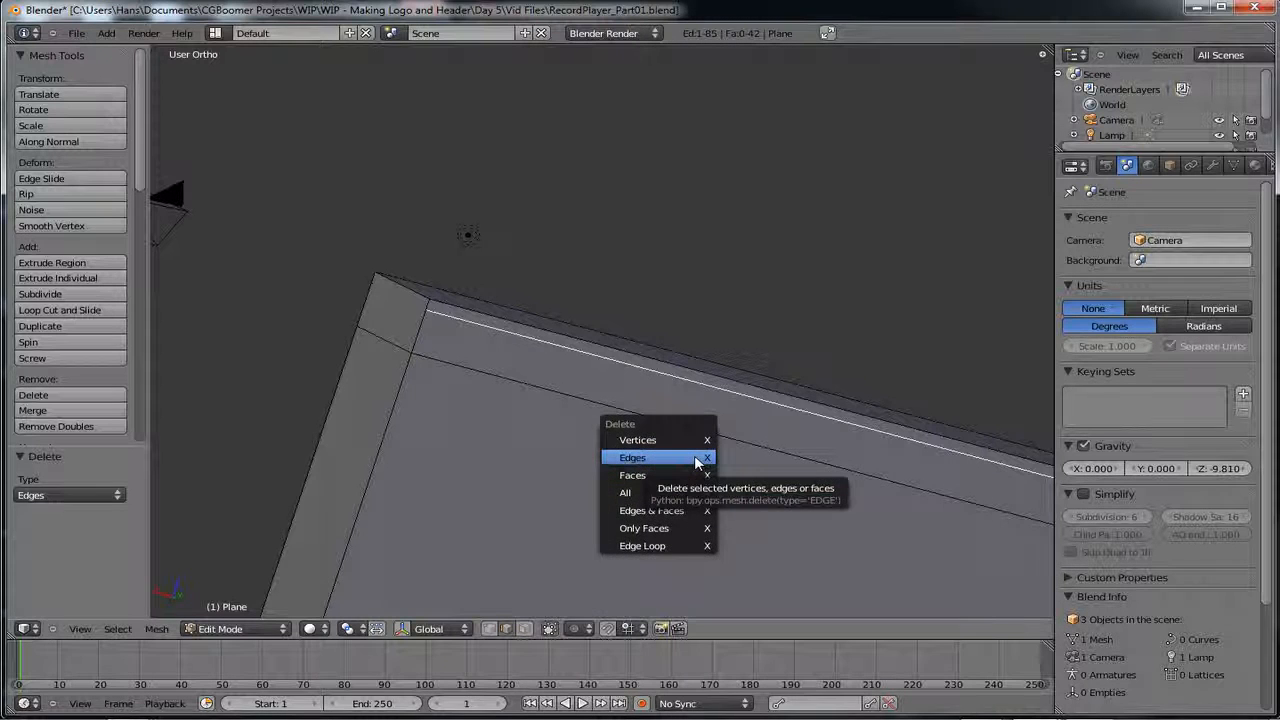
click(695, 460)
middle_drag(808, 465, 466, 514)
right_click(483, 503)
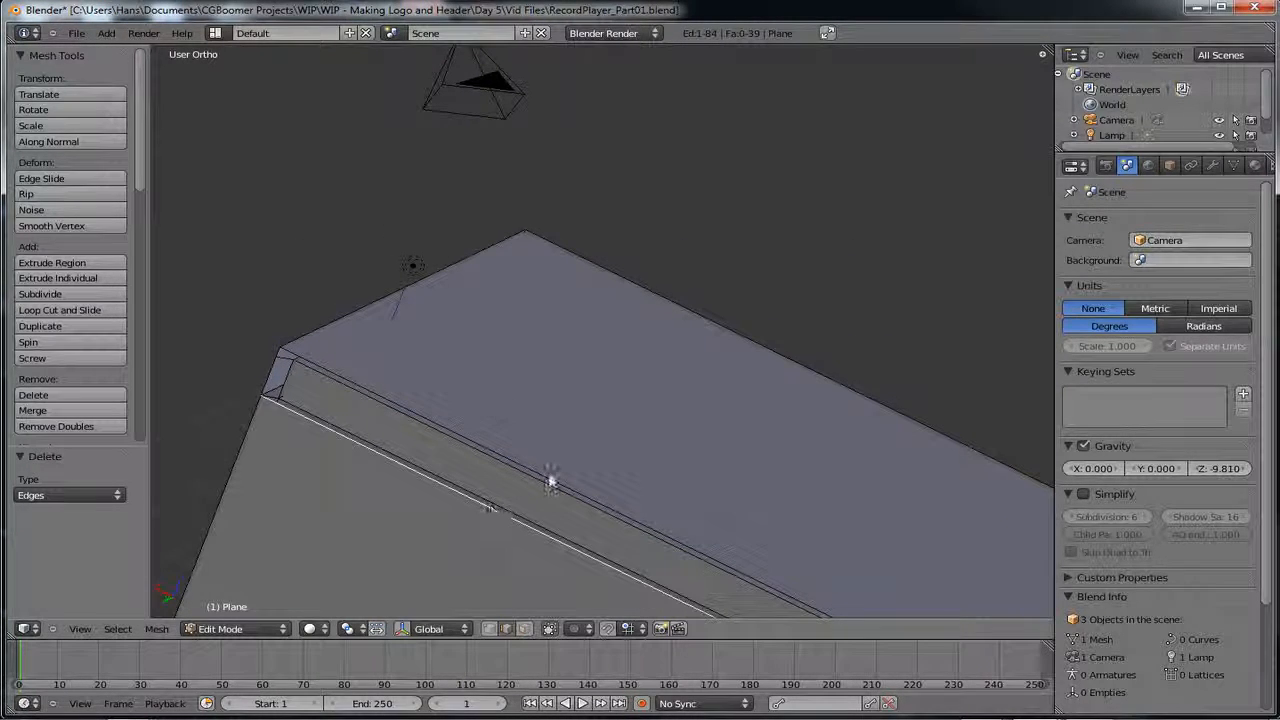
shift+right_click(540, 477)
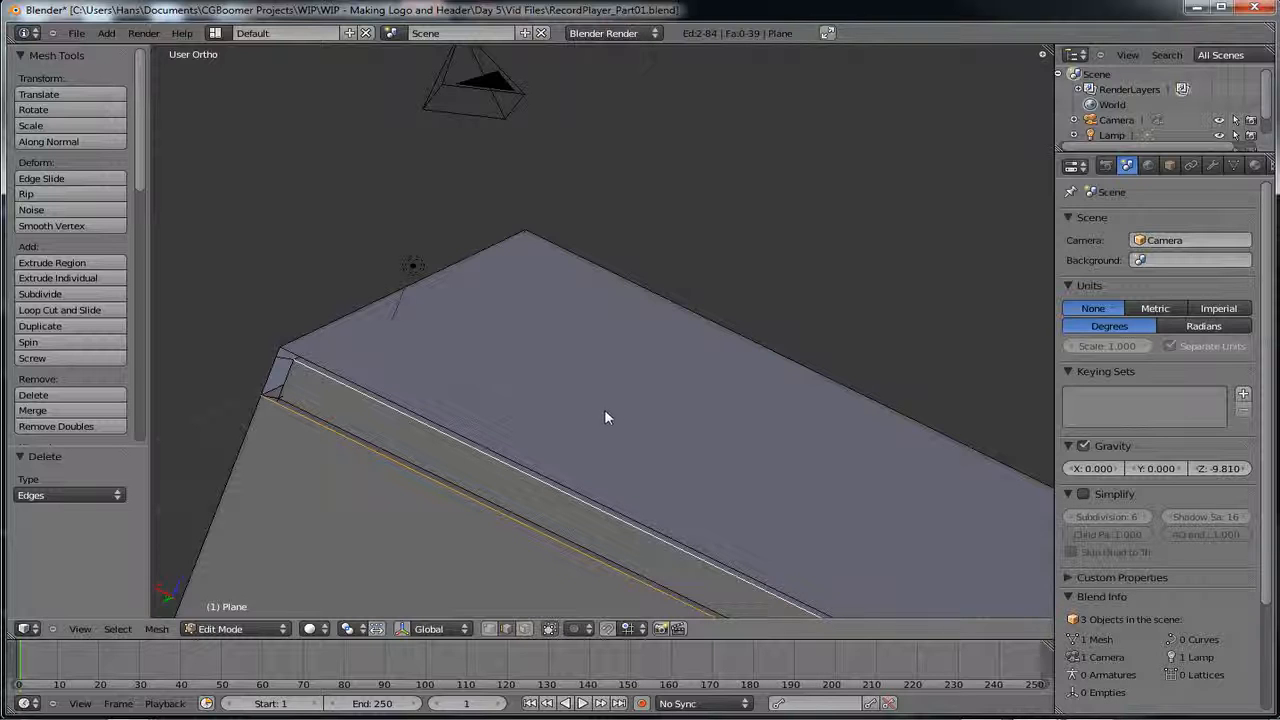
mouse_move(598, 423)
middle_down()
mouse_move(603, 389)
mouse_move(588, 411)
mouse_move(596, 403)
middle_up()
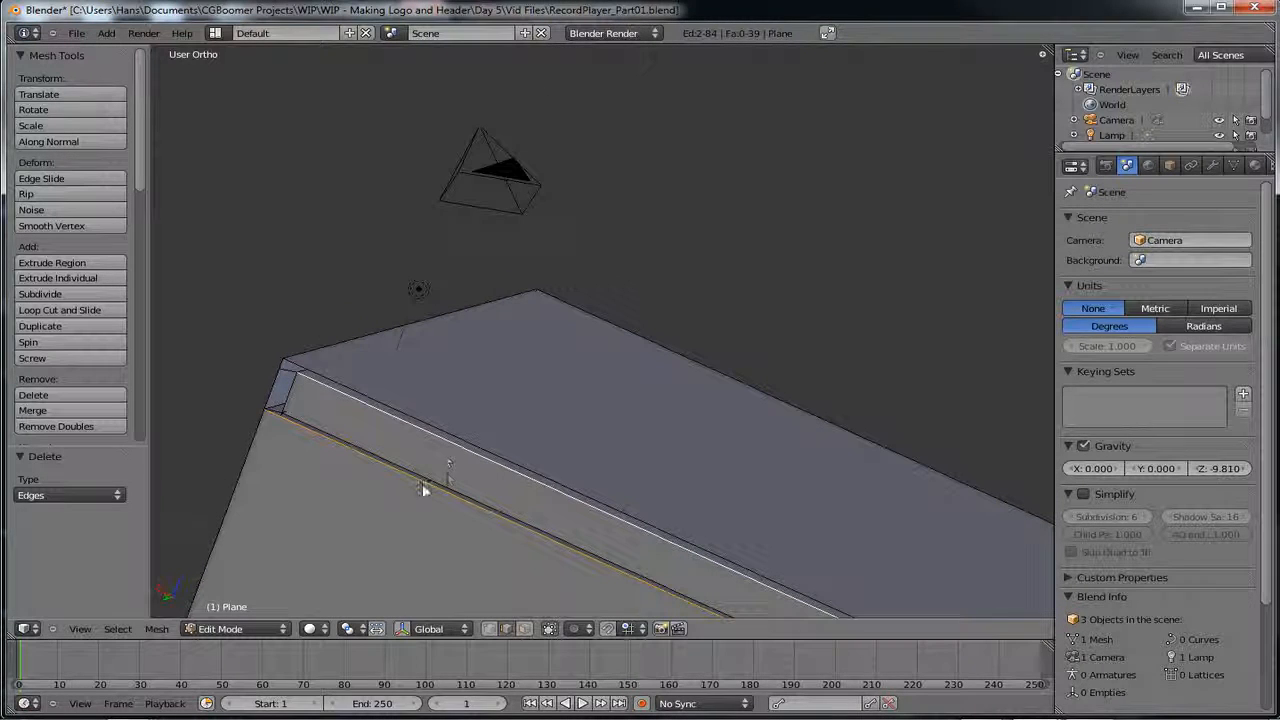
shift+right_click(455, 443)
shift+right_click(482, 443)
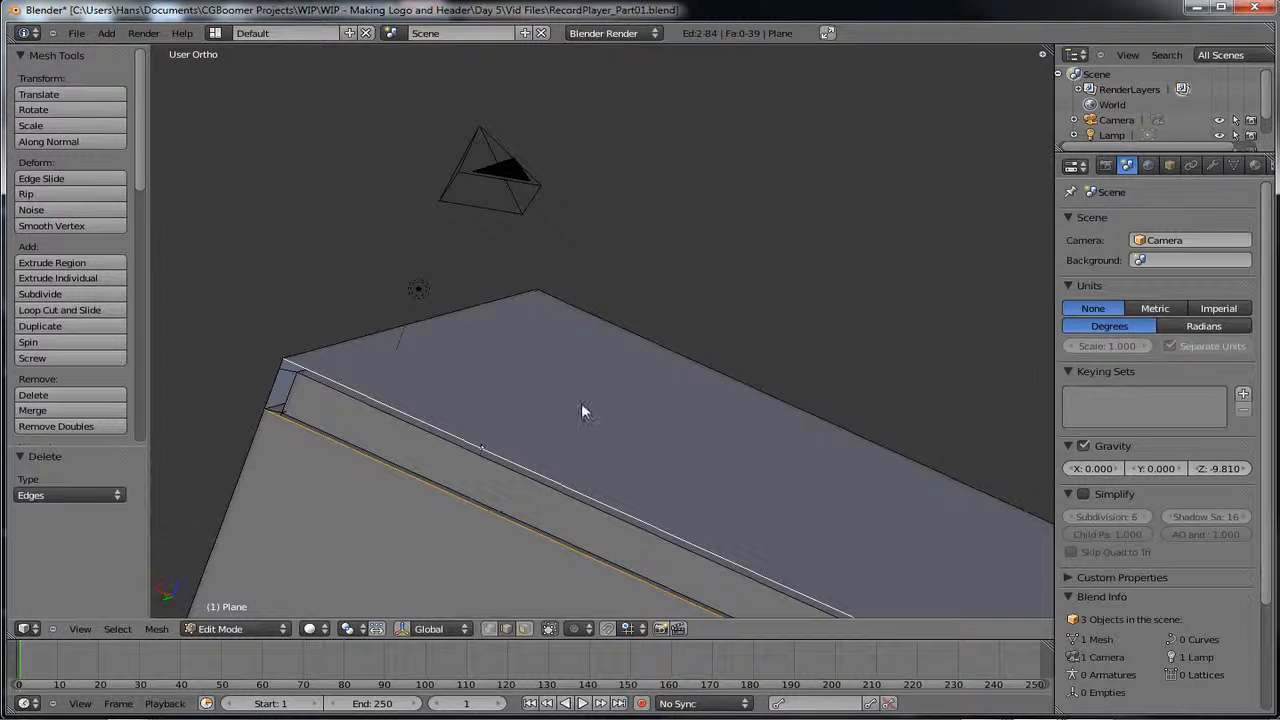
key(f)
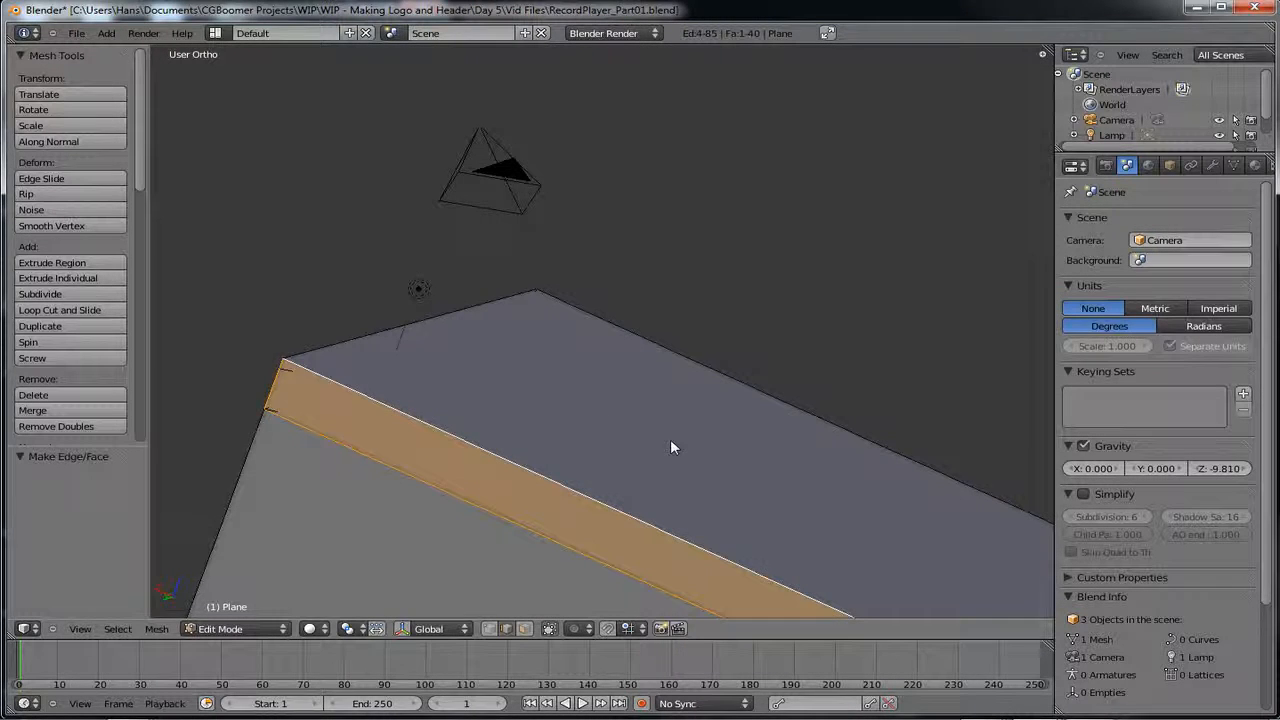
- Delete the middle outer edge on the lid's short -X end and bridge its upper and lower outer edges with one face
middle_drag(674, 446, 757, 463)
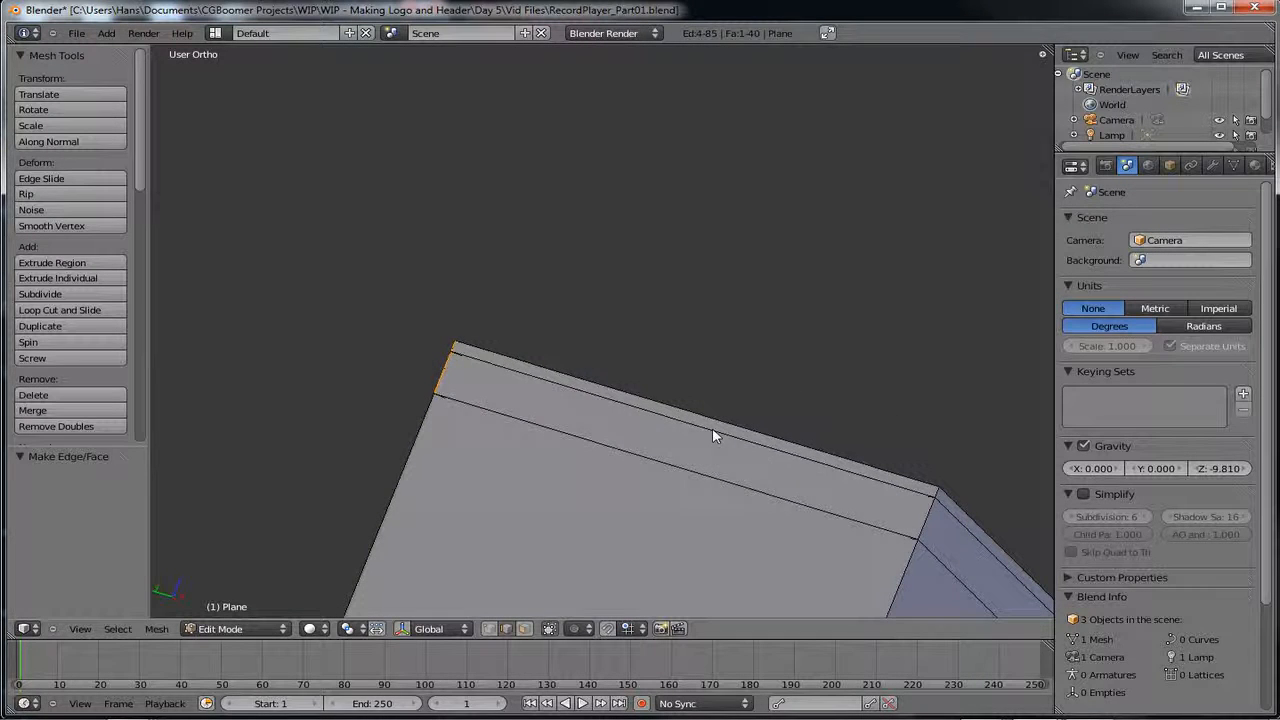
right_click(712, 430)
key(x)
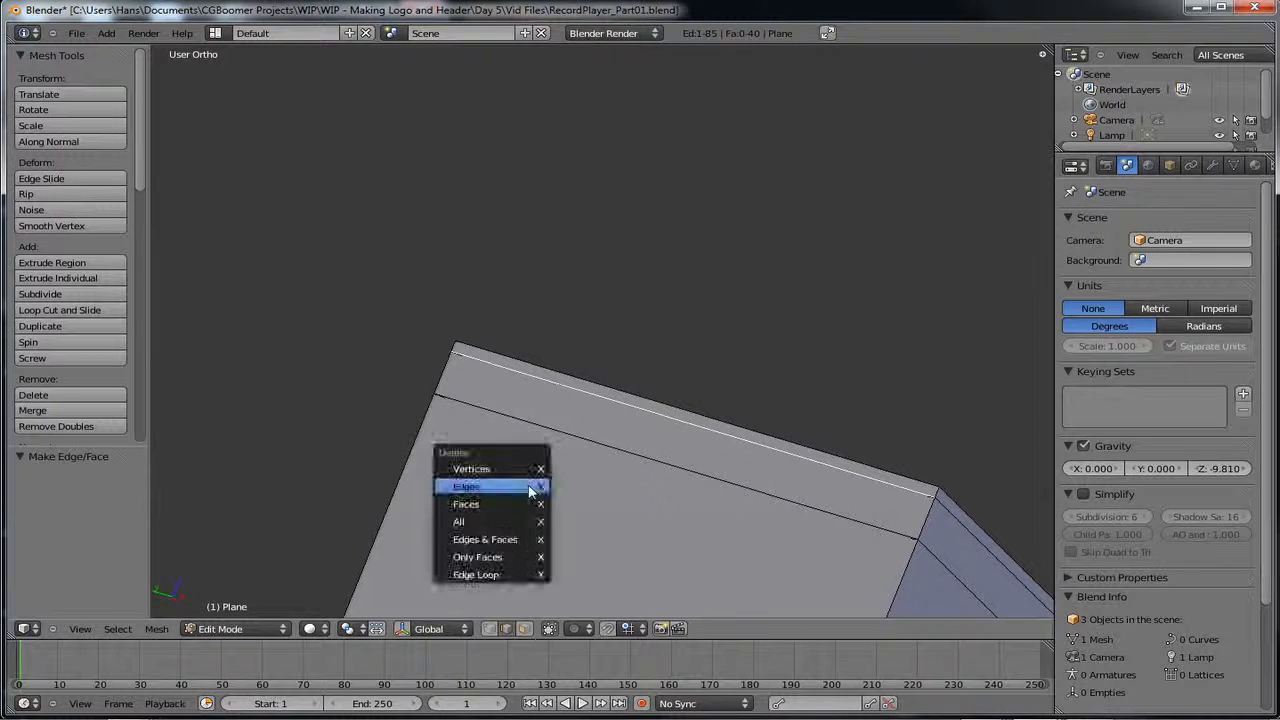
click(528, 486)
mouse_move(585, 472)
middle_down()
mouse_move(566, 543)
mouse_move(600, 486)
mouse_move(680, 410)
mouse_move(666, 437)
mouse_move(585, 494)
mouse_move(489, 540)
mouse_move(606, 466)
middle_up()
right_click(755, 341)
right_click(743, 385)
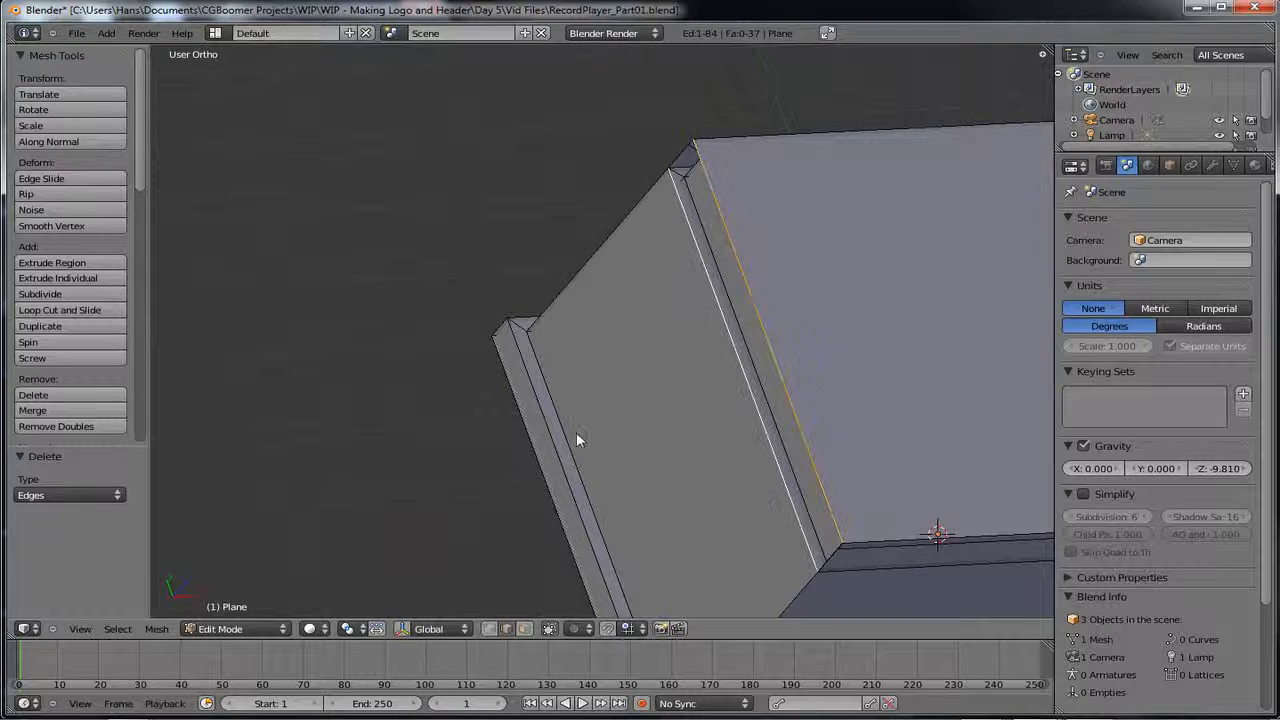
key(f)
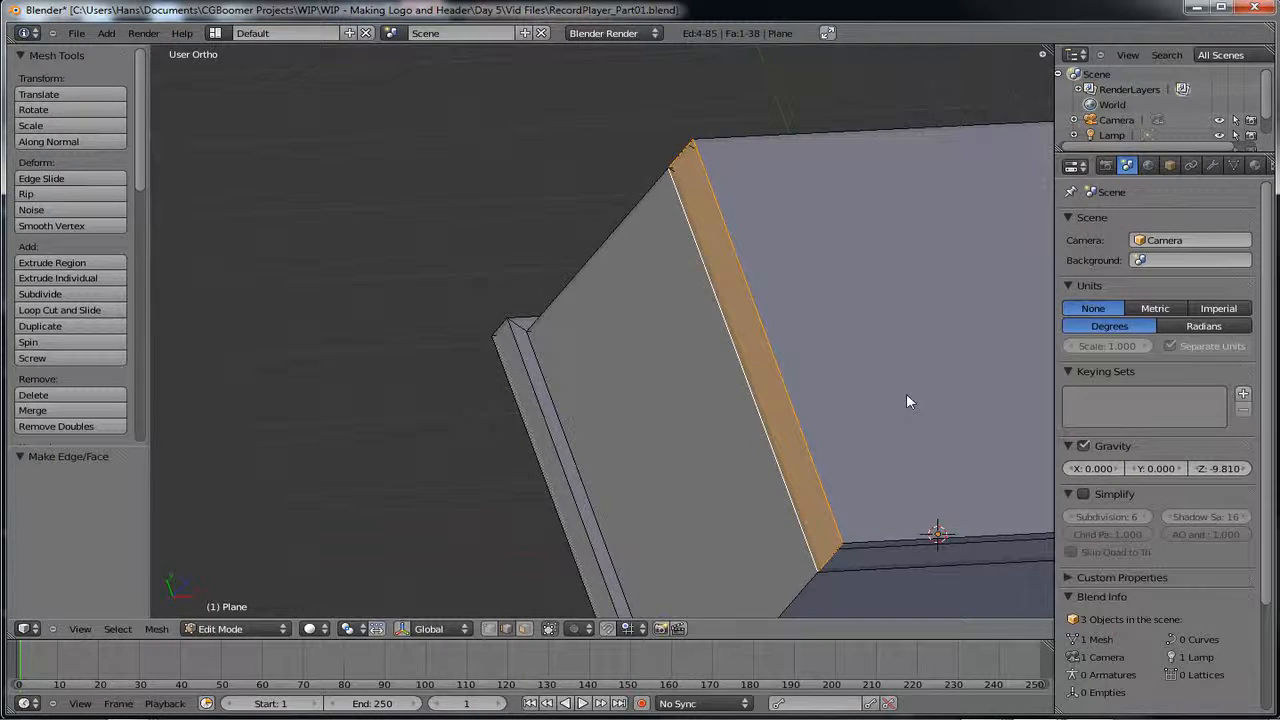
- Delete the middle outer edge on the lid's long front side and bridge its upper and lower outer edges with one face
shift+middle_drag(906, 393, 783, 368)
middle_drag(951, 428, 838, 359)
right_click(835, 275)
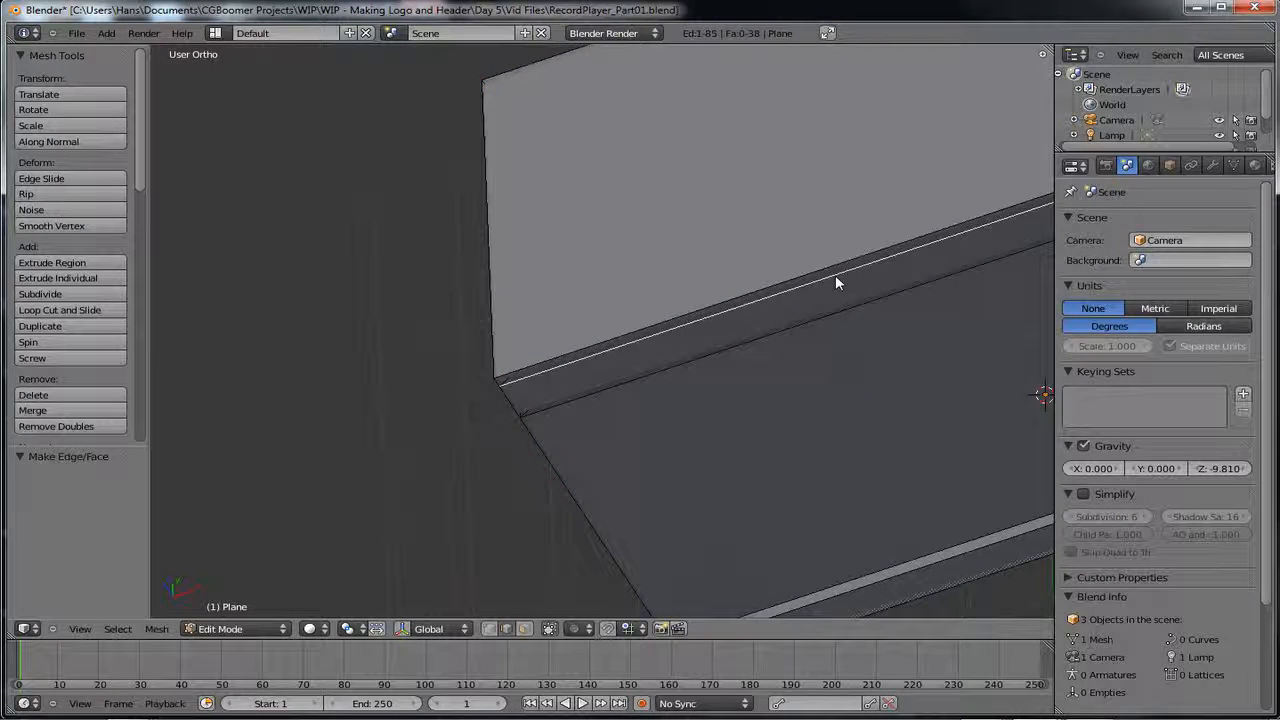
key(x)
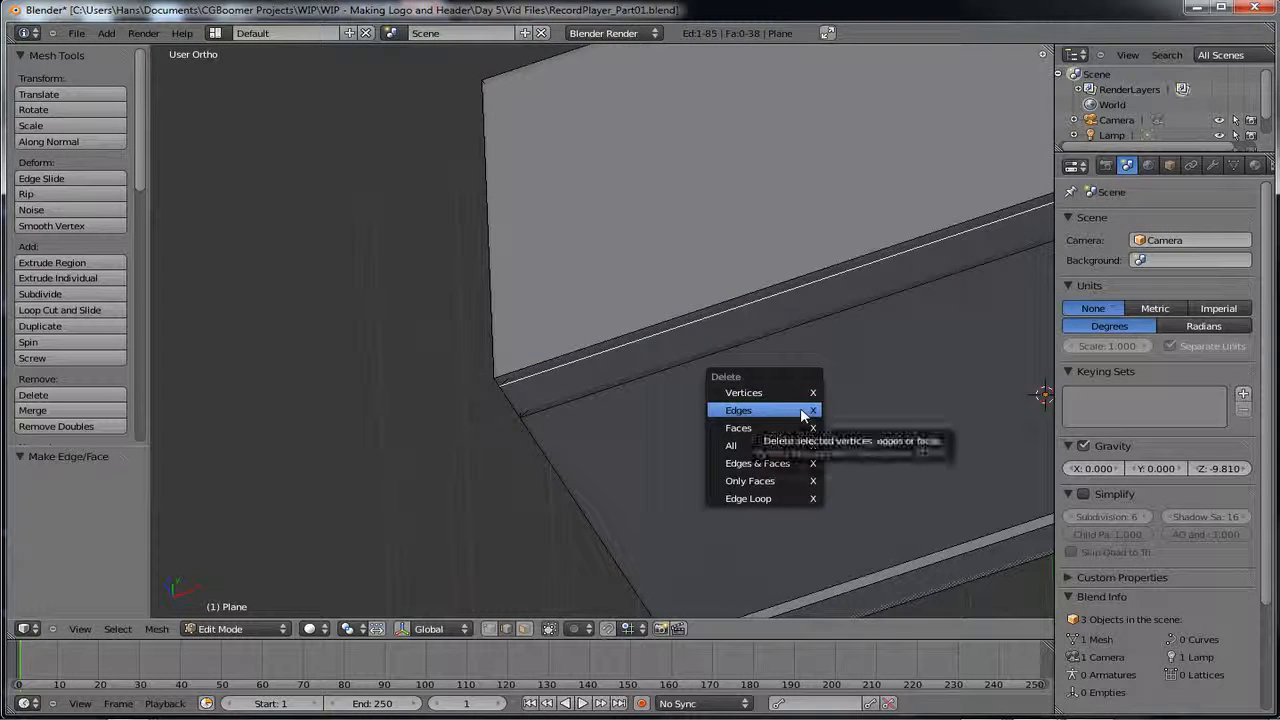
click(808, 410)
shift+middle_drag(903, 197, 674, 240)
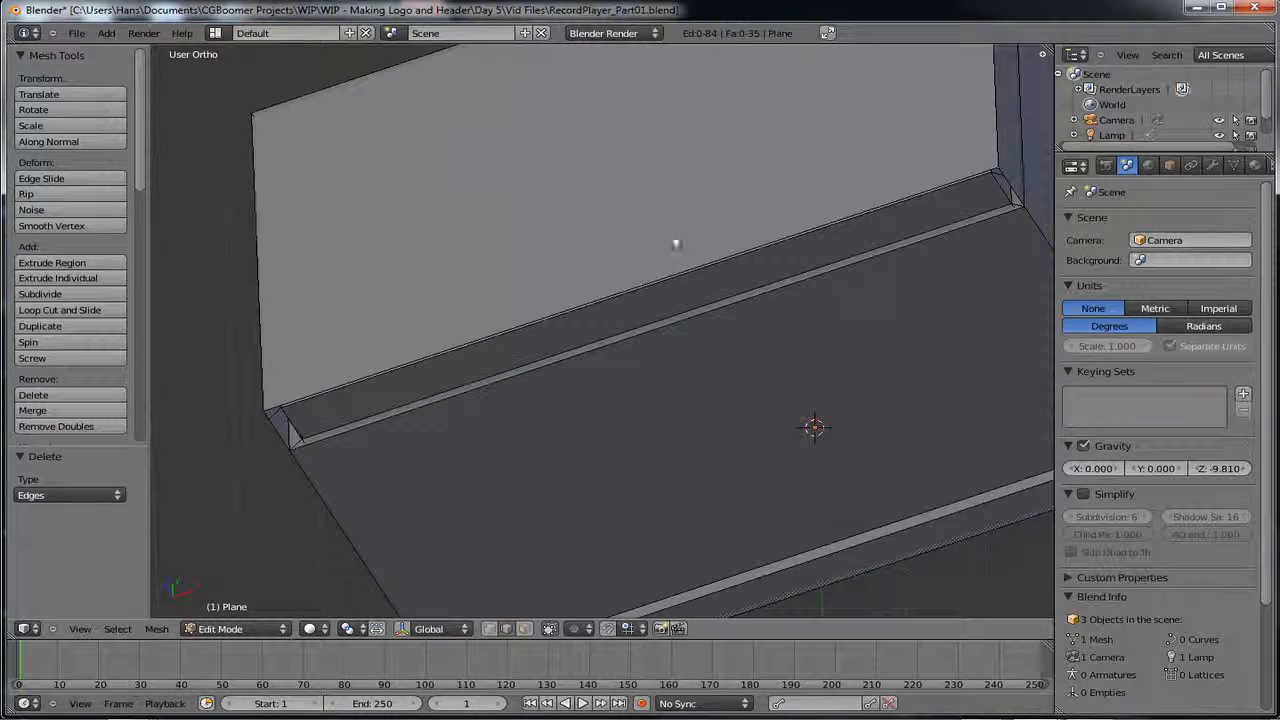
middle_drag(676, 298, 686, 374)
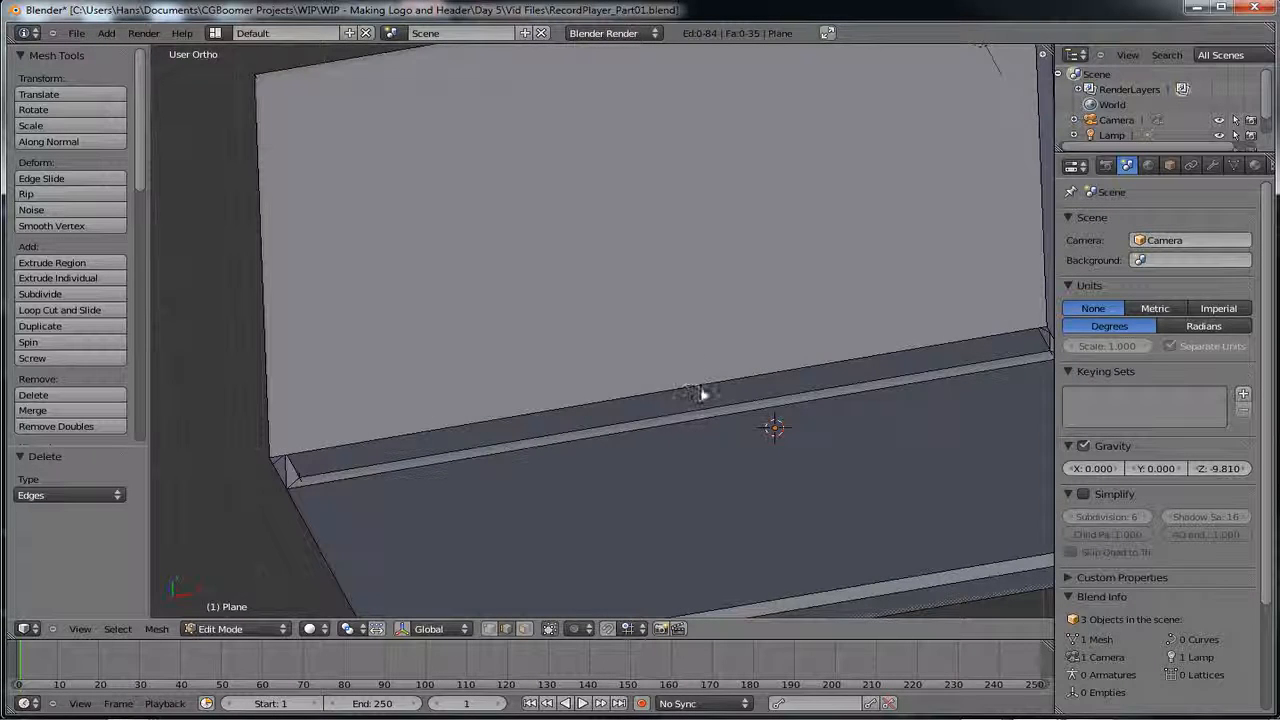
right_click(712, 430)
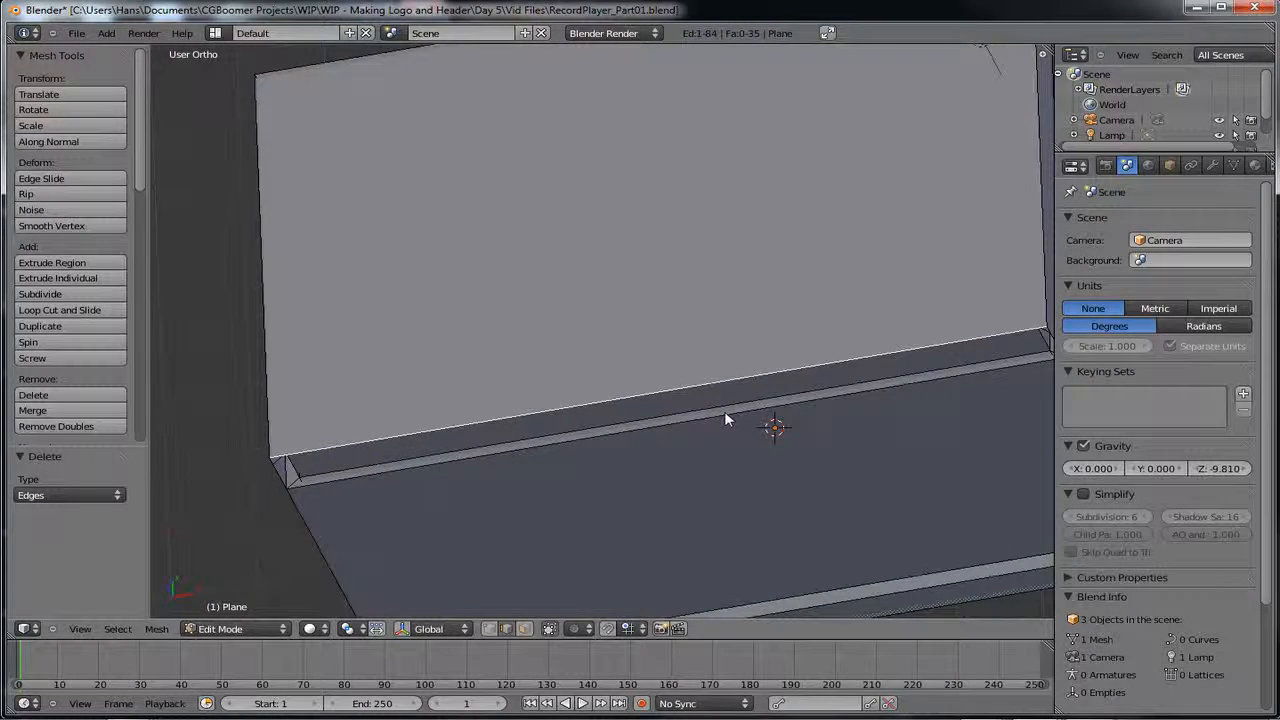
shift+right_click(725, 420)
key(f)
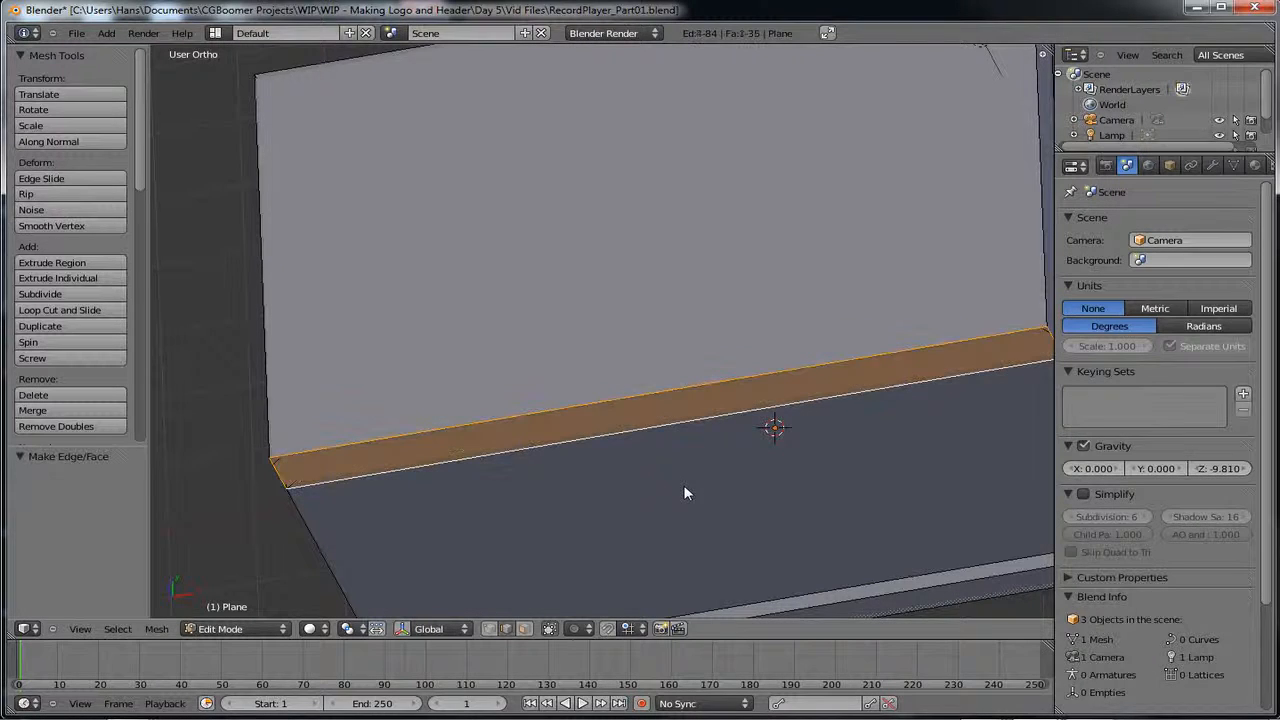
middle_drag(700, 496, 695, 473)
shift+middle_drag(625, 496, 575, 416)
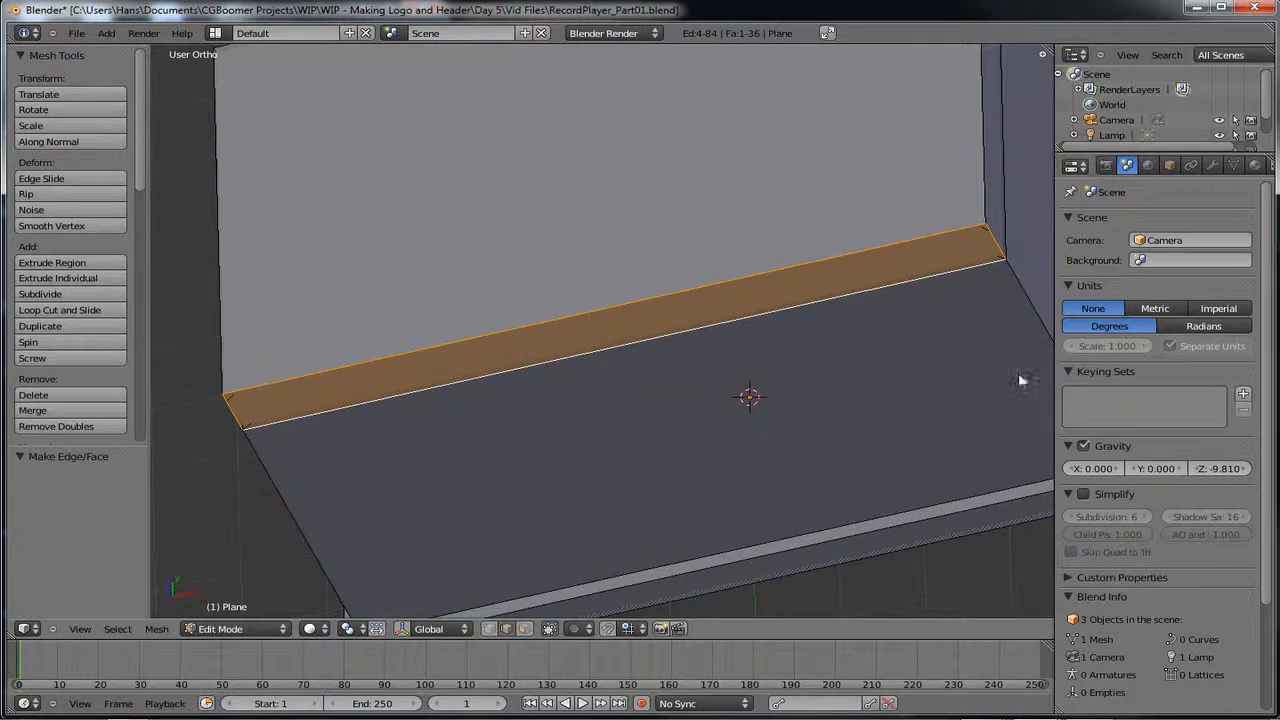
middle_drag(1019, 376, 769, 331)
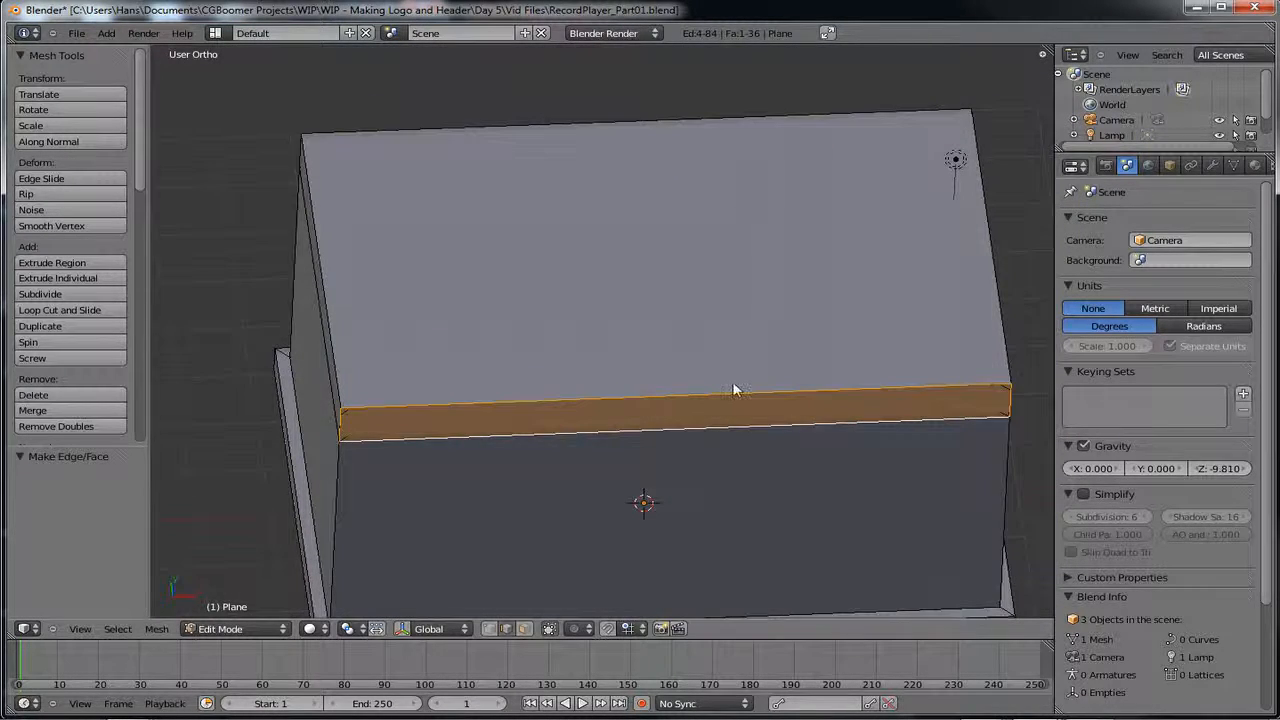
mouse_move(734, 386)
middle_down()
mouse_move(727, 352)
mouse_move(731, 371)
middle_up()
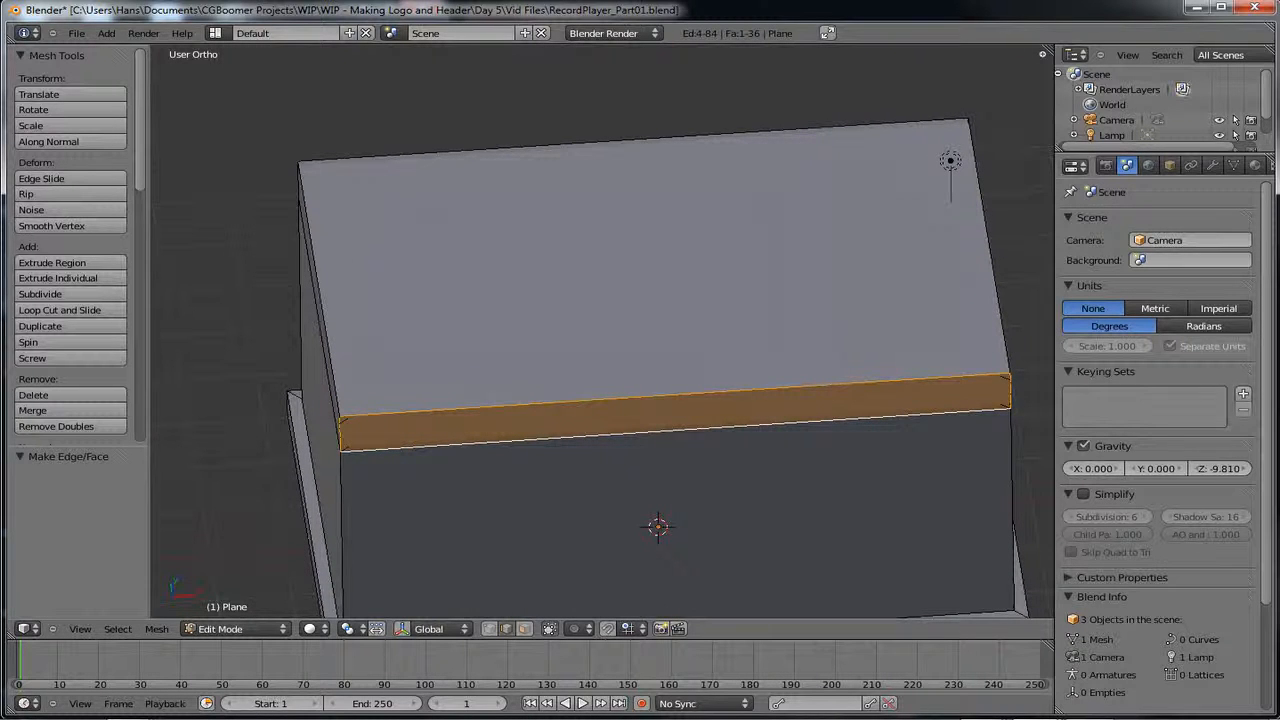
middle_drag(664, 335, 769, 351)
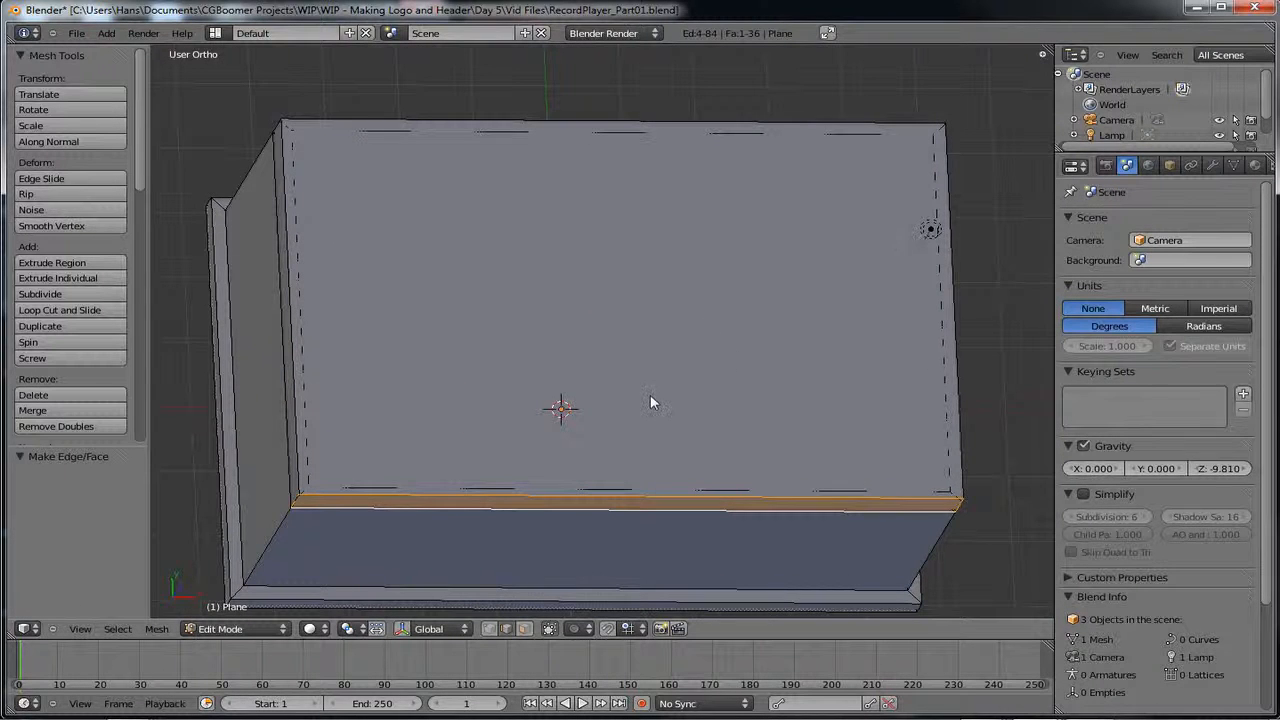
- Switch to vertex selection, leave mesh editing and move the lamp clear of the model by X 6.957 and Y 3.811
key(KP_7)
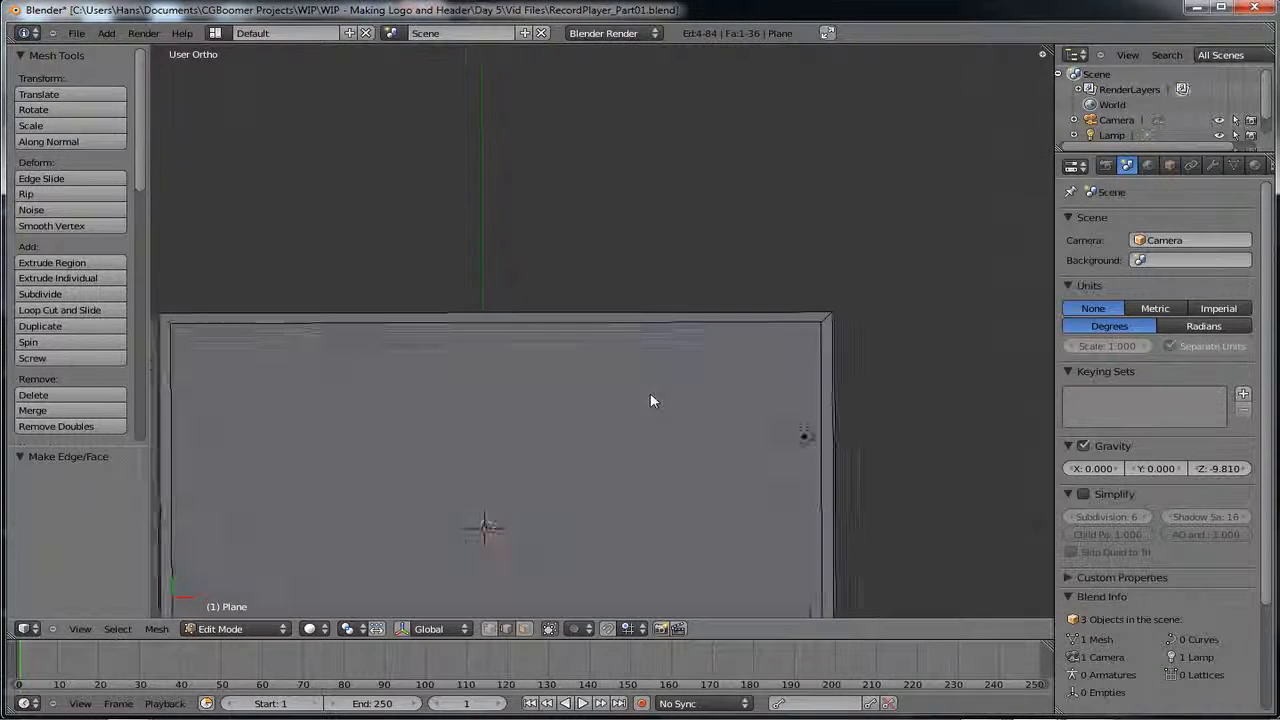
scroll(700, 295, down, 5)
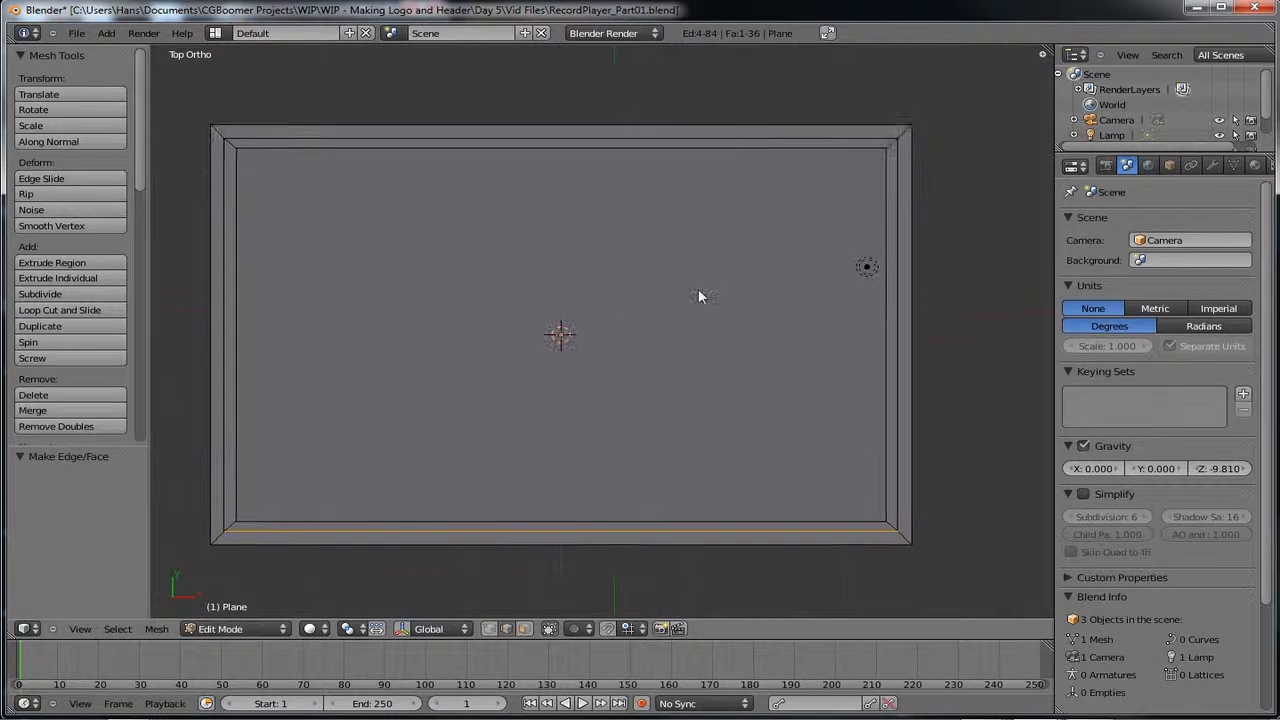
right_click(731, 298)
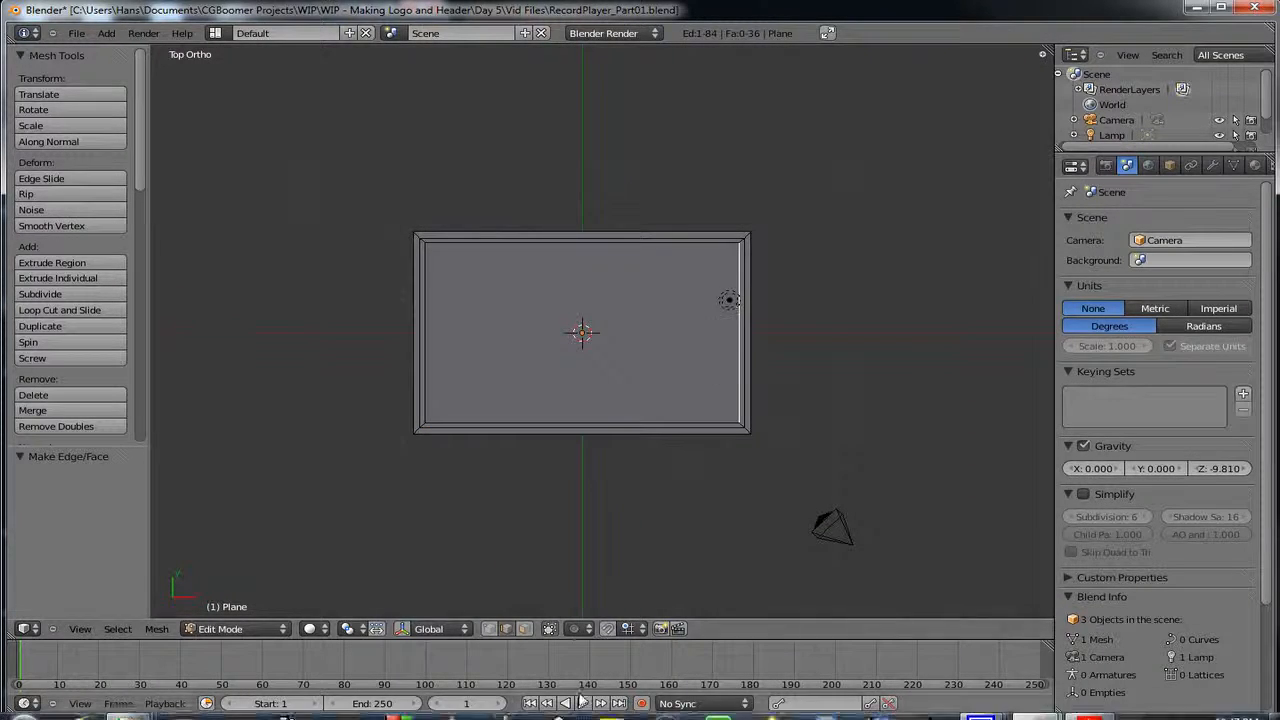
click(488, 628)
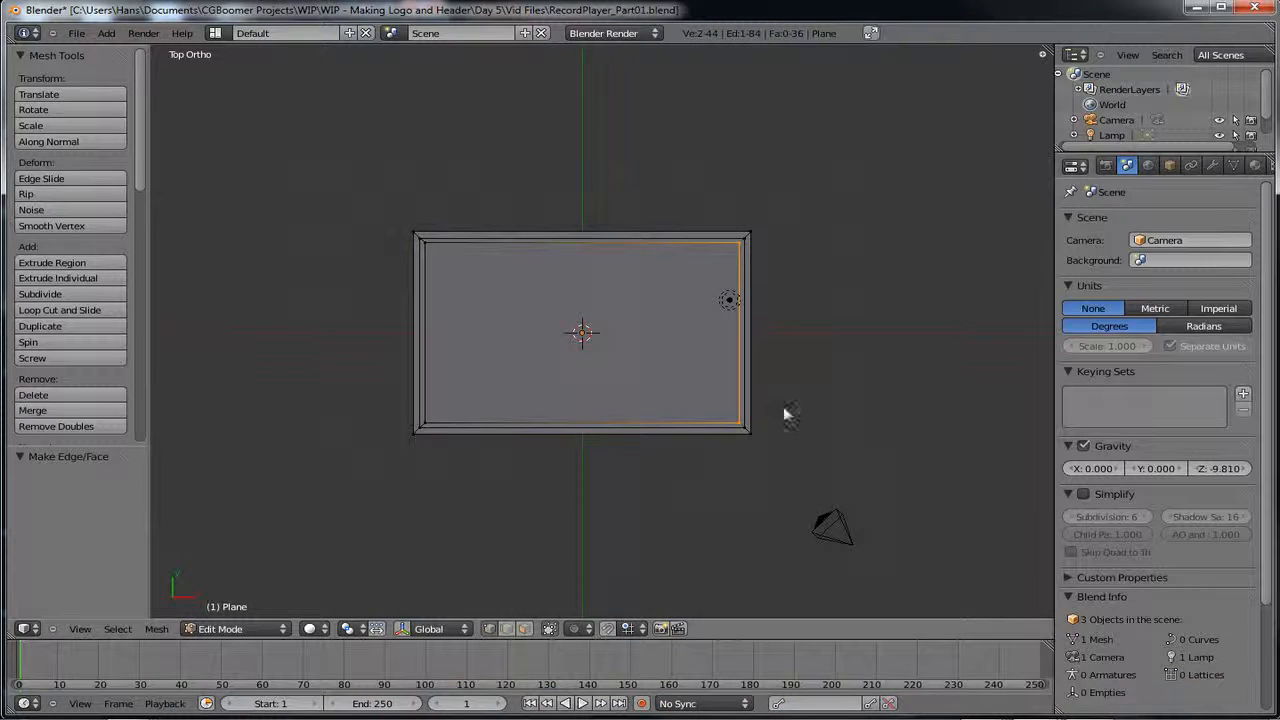
click(1128, 136)
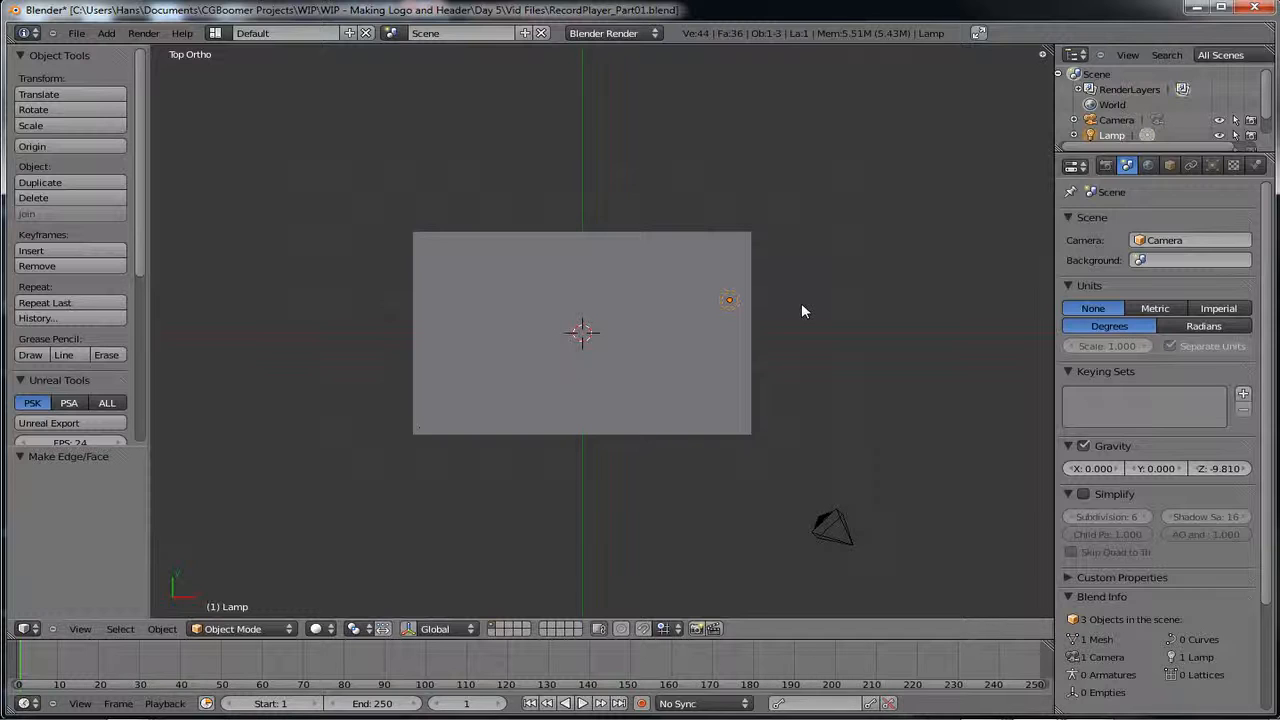
key(g)
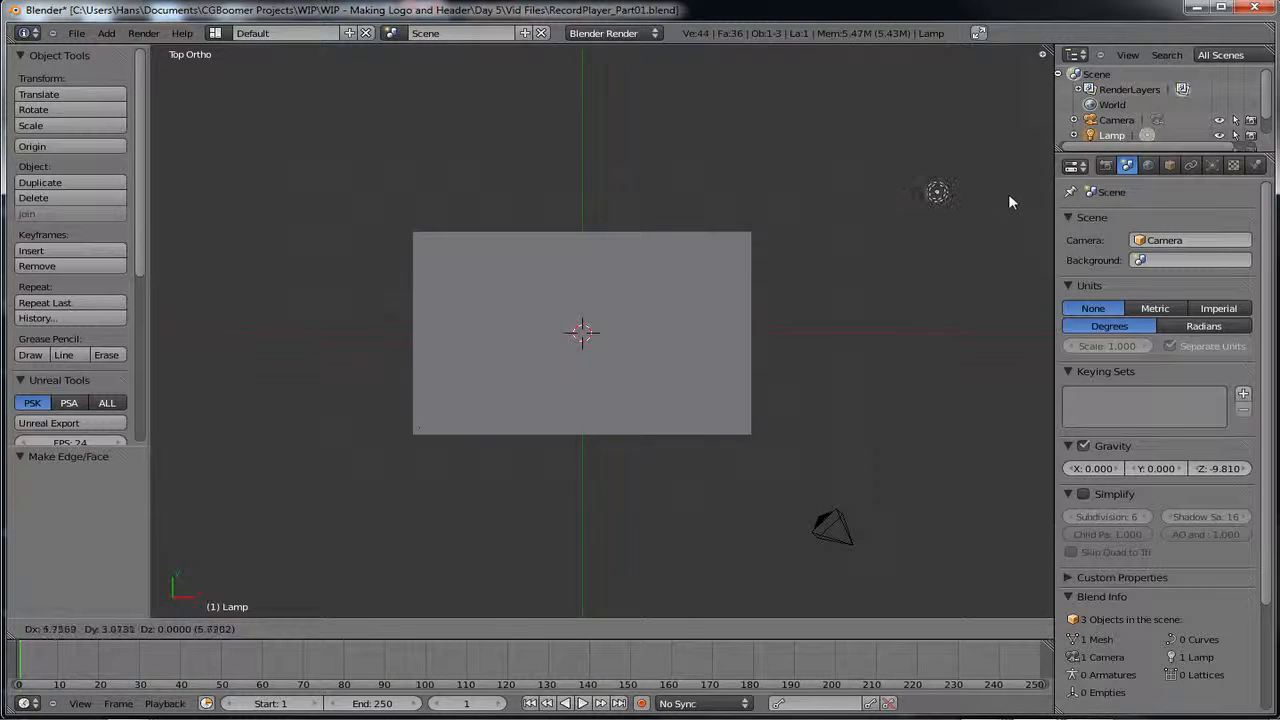
click(152, 182)
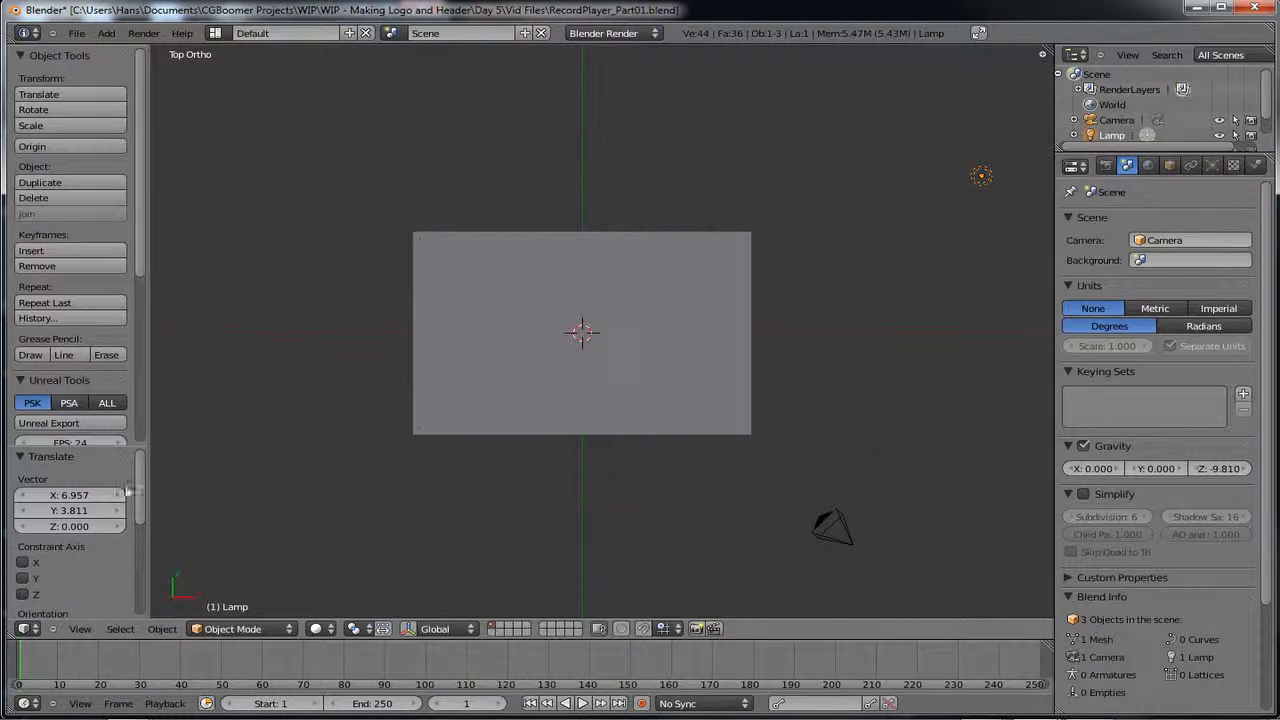
- Compare the model with the front and side reference images in see-through shading
middle_drag(470, 549, 517, 453)
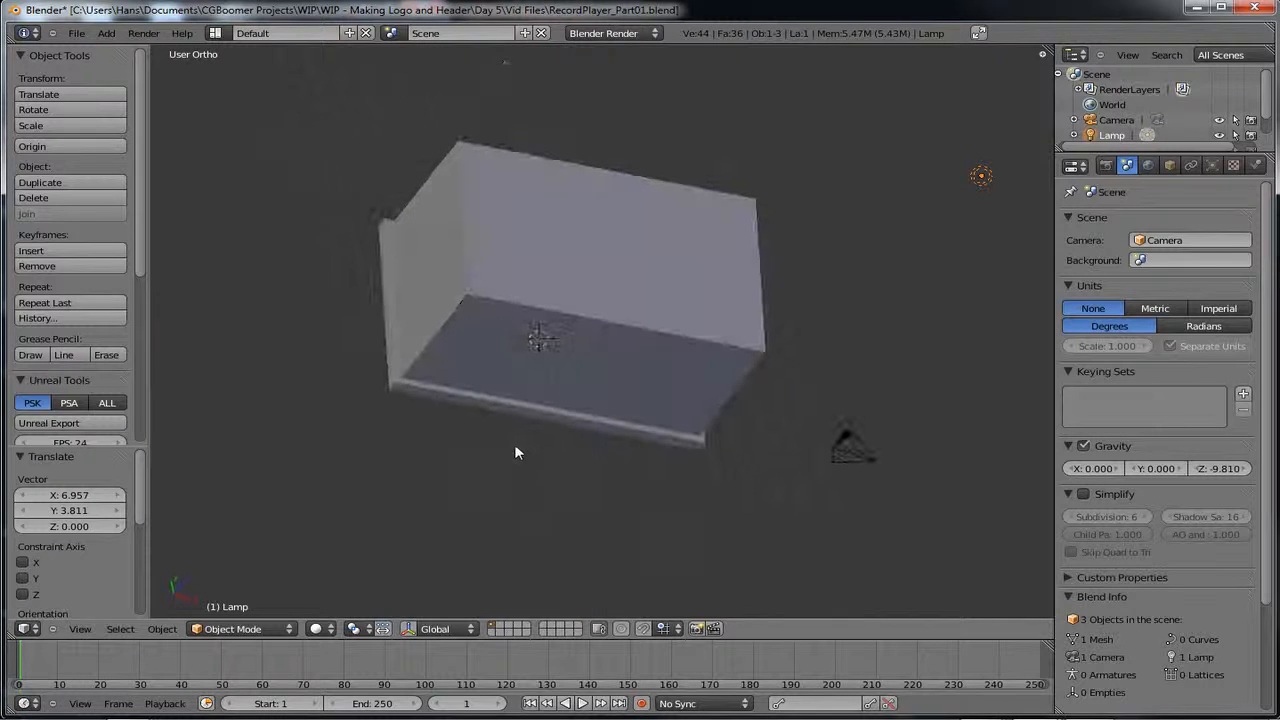
key(KP_1)
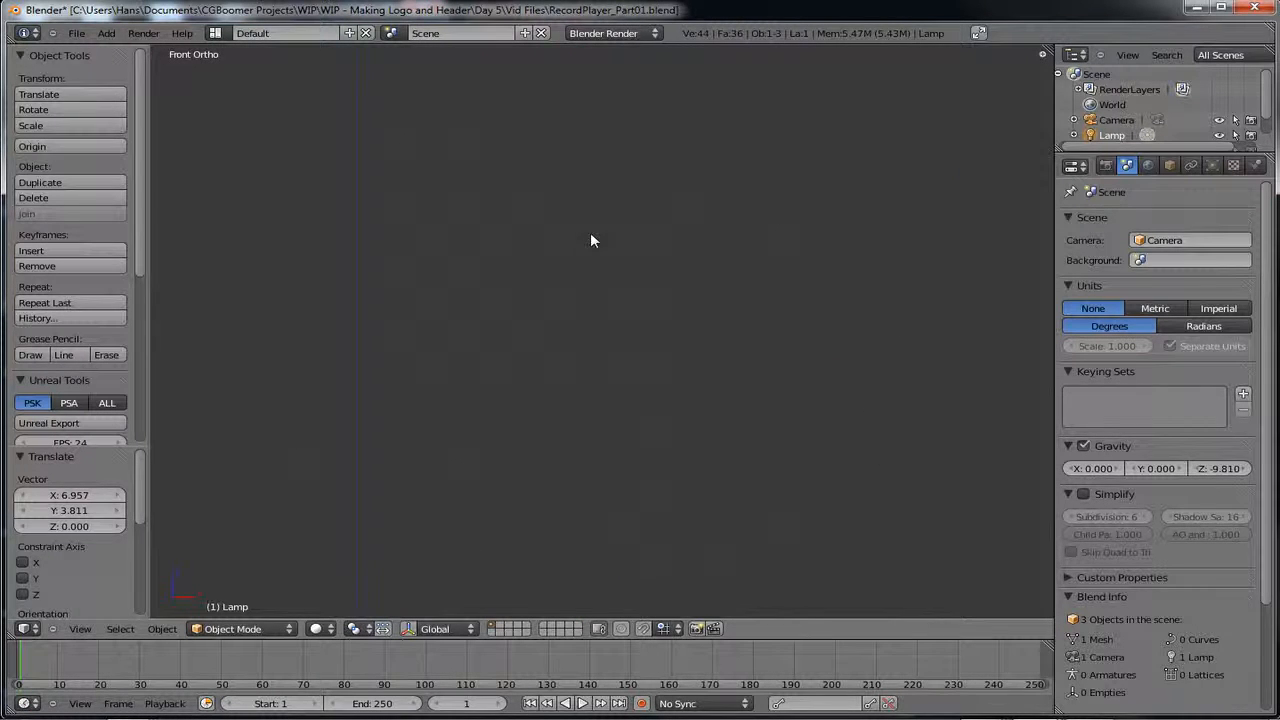
key(Home)
shift+middle_drag(826, 117, 860, 69)
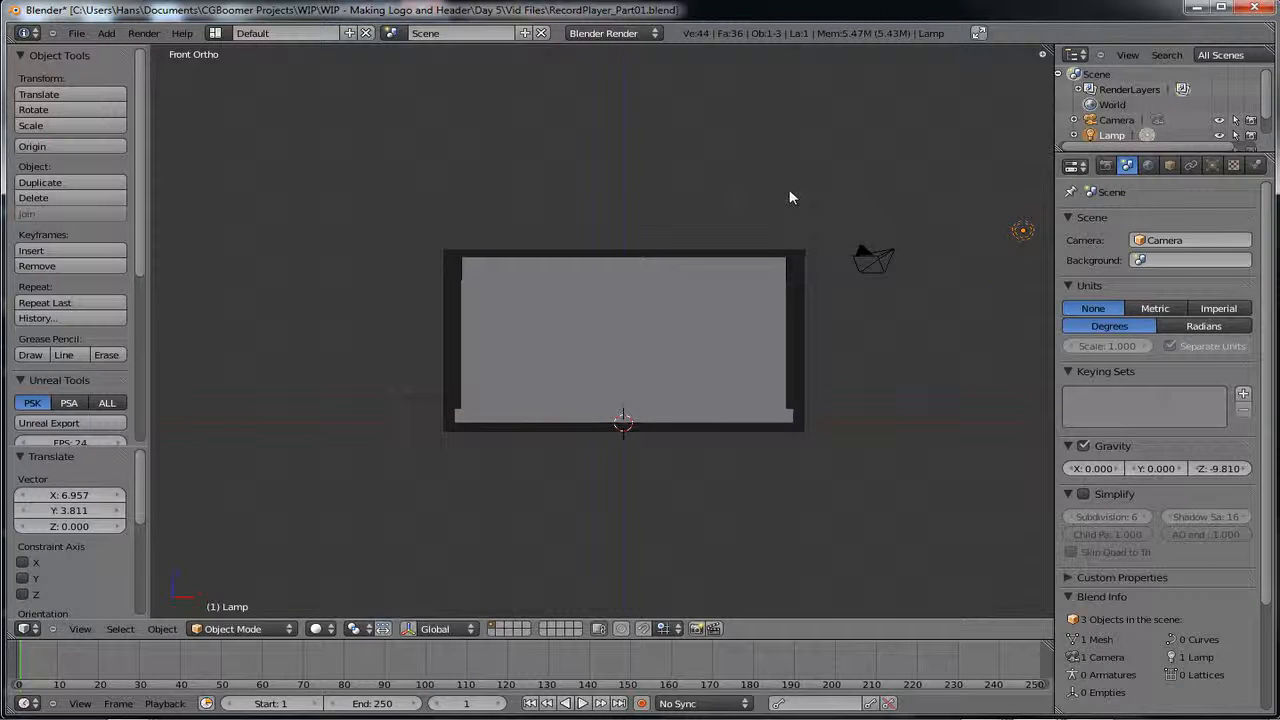
key(alt+z)
scroll(798, 209, up, 2)
scroll(798, 209, up, 1)
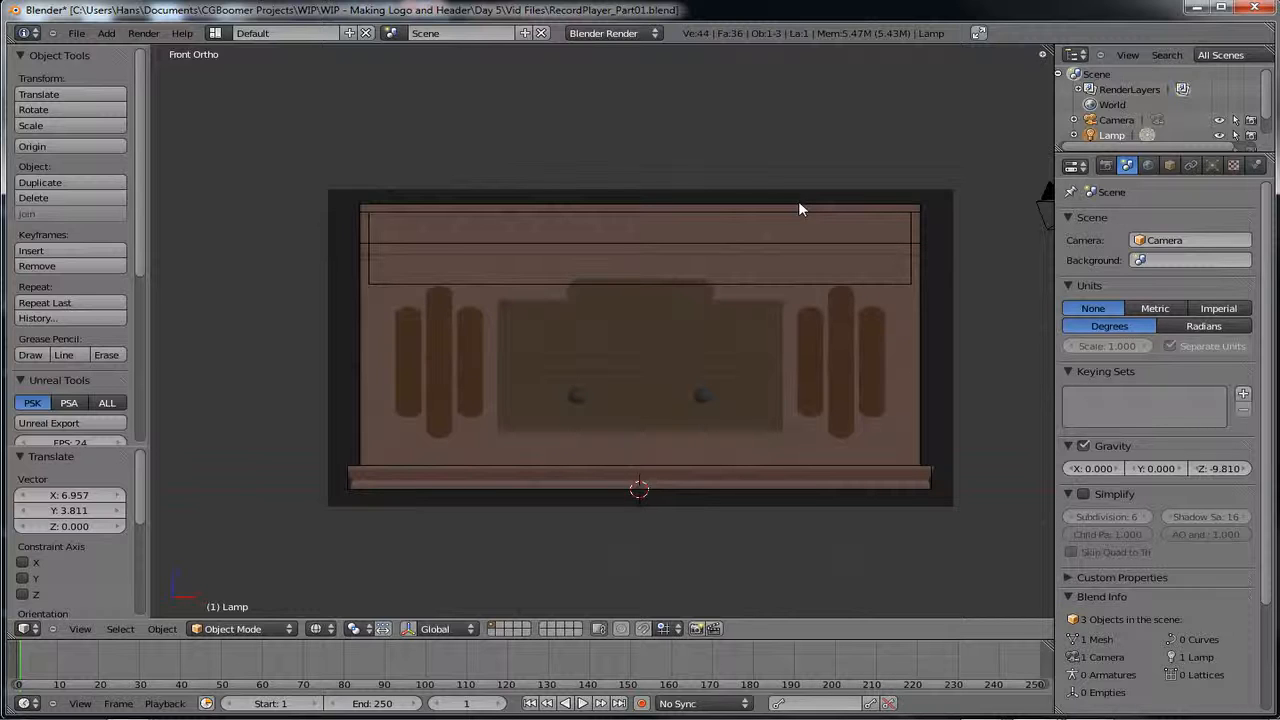
key(KP_3)
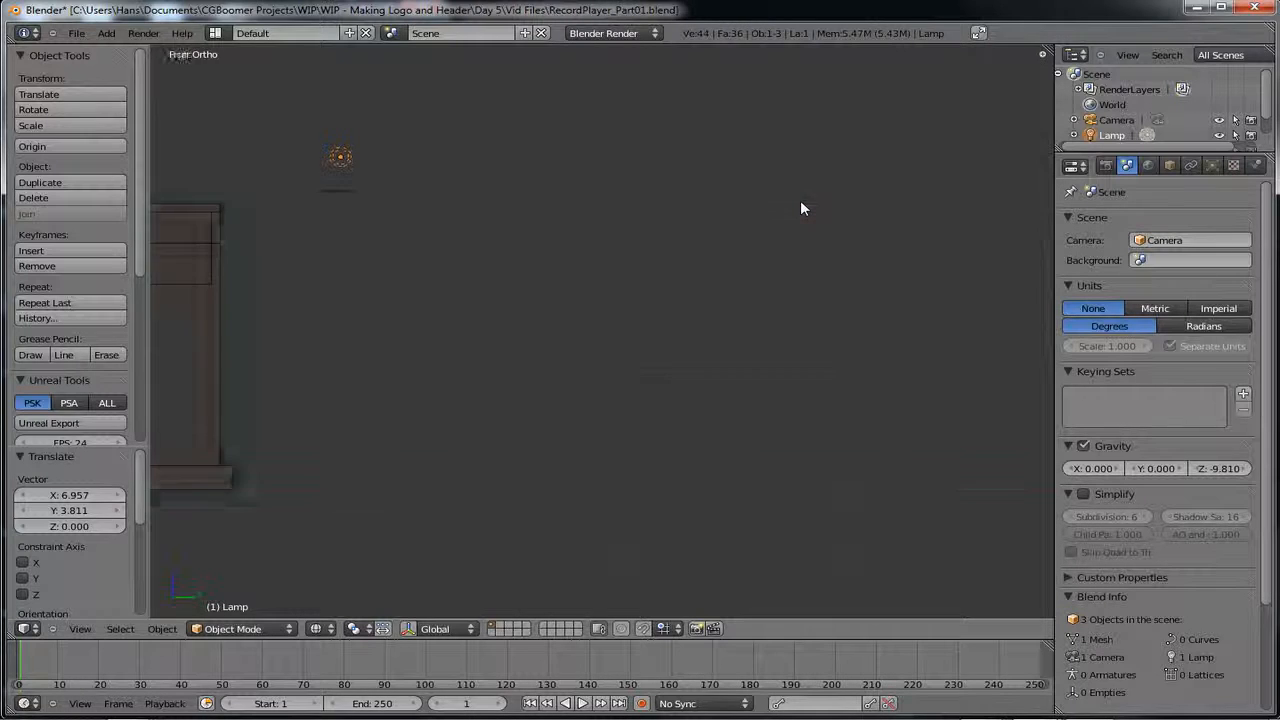
shift+middle_drag(478, 300, 994, 300)
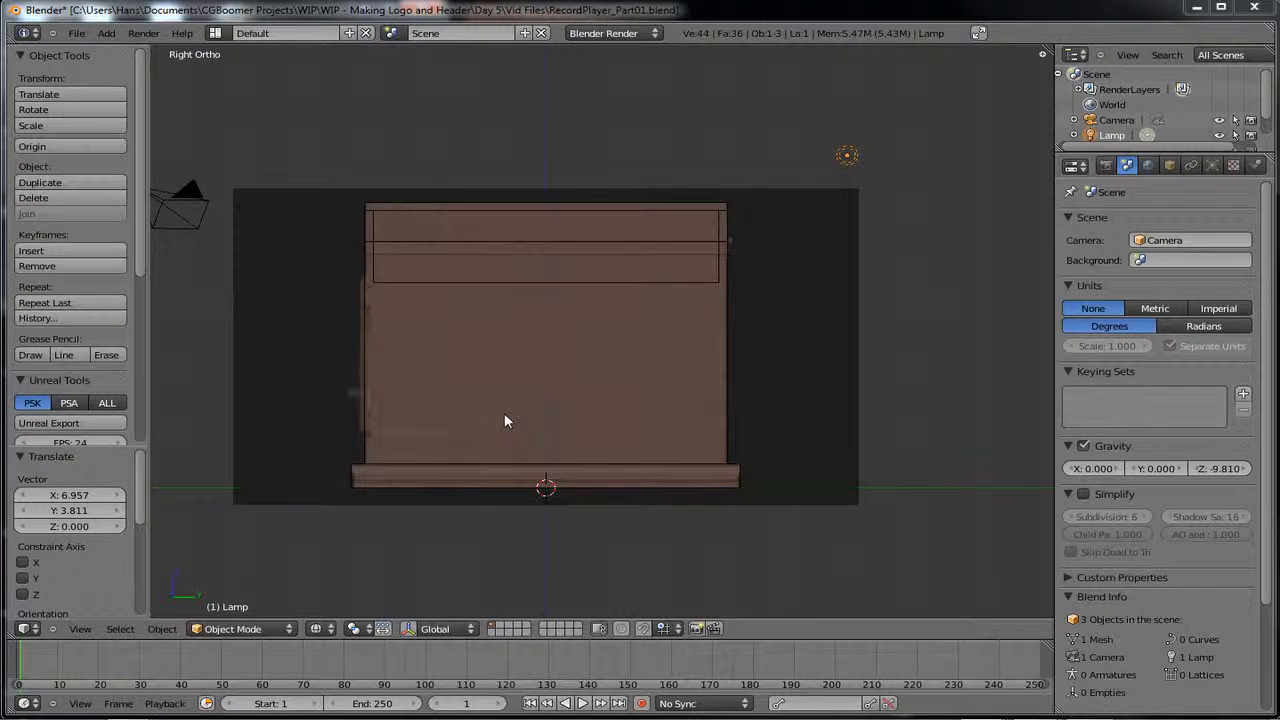
- Restore solid viewport shading and show the model in the right orthographic view
key(z)
mouse_move(506, 420)
middle_down()
mouse_move(538, 427)
mouse_move(500, 463)
mouse_move(529, 477)
mouse_move(514, 423)
middle_up()
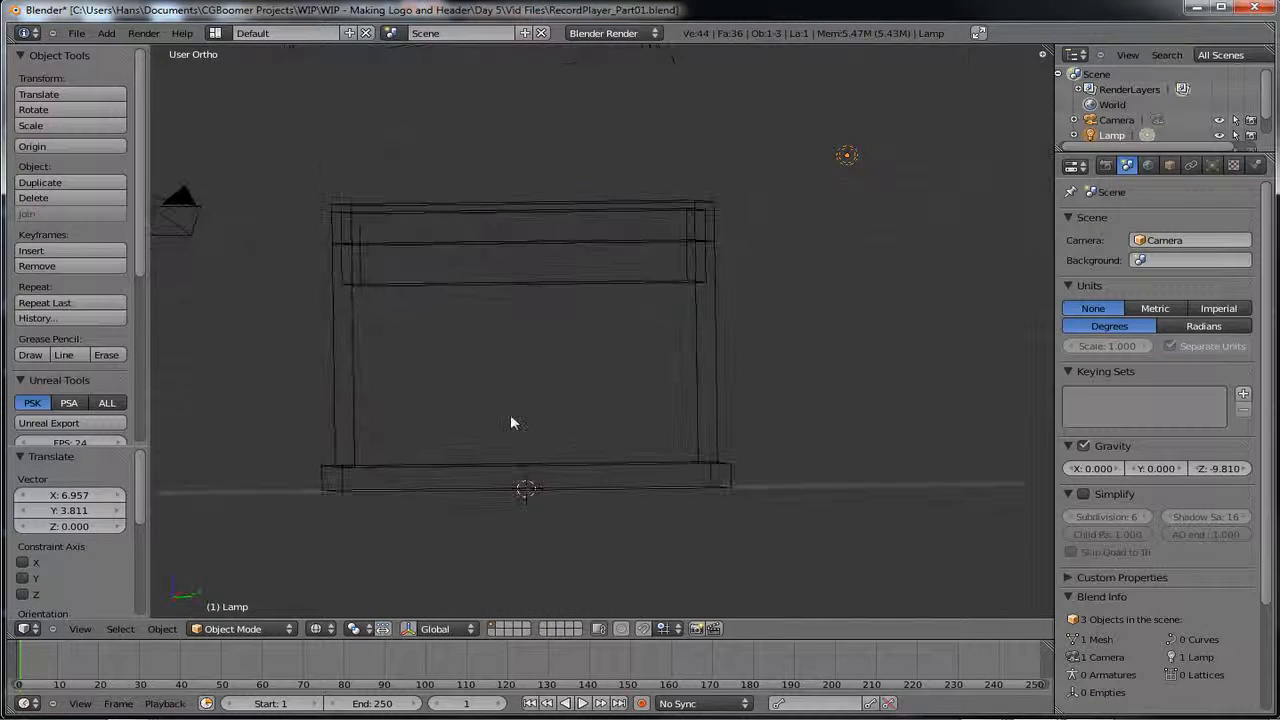
click(316, 628)
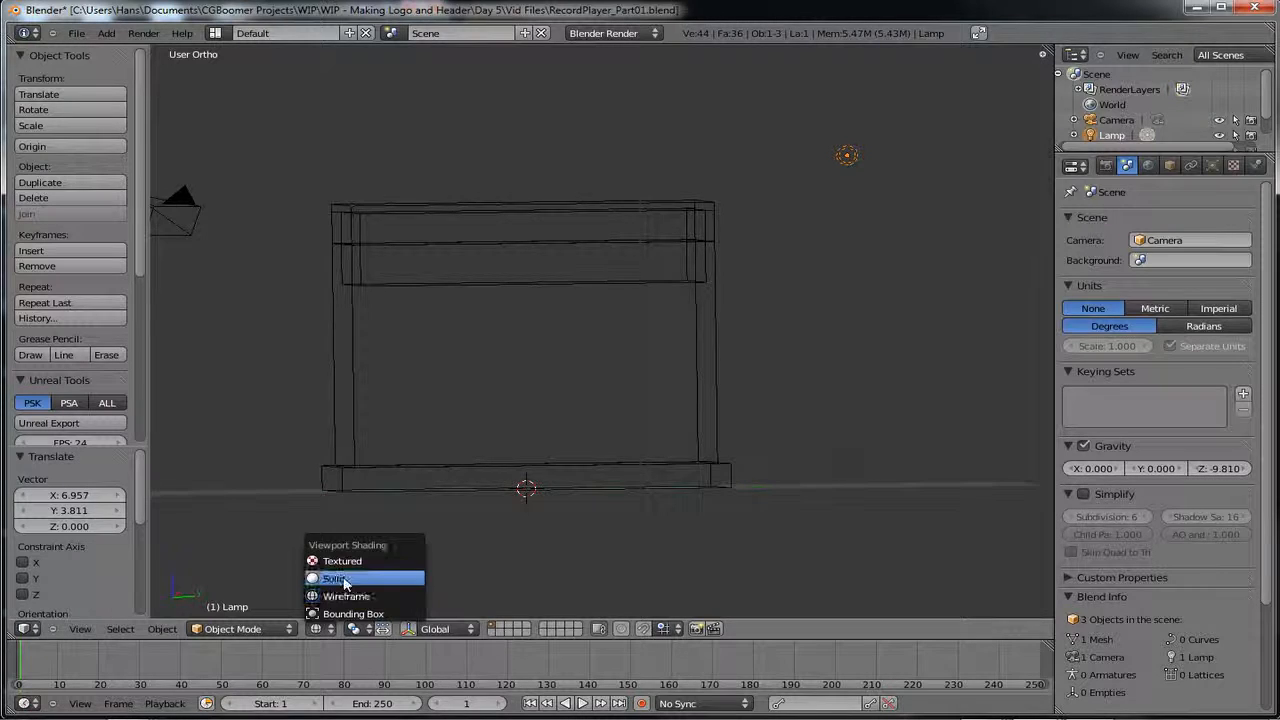
click(343, 580)
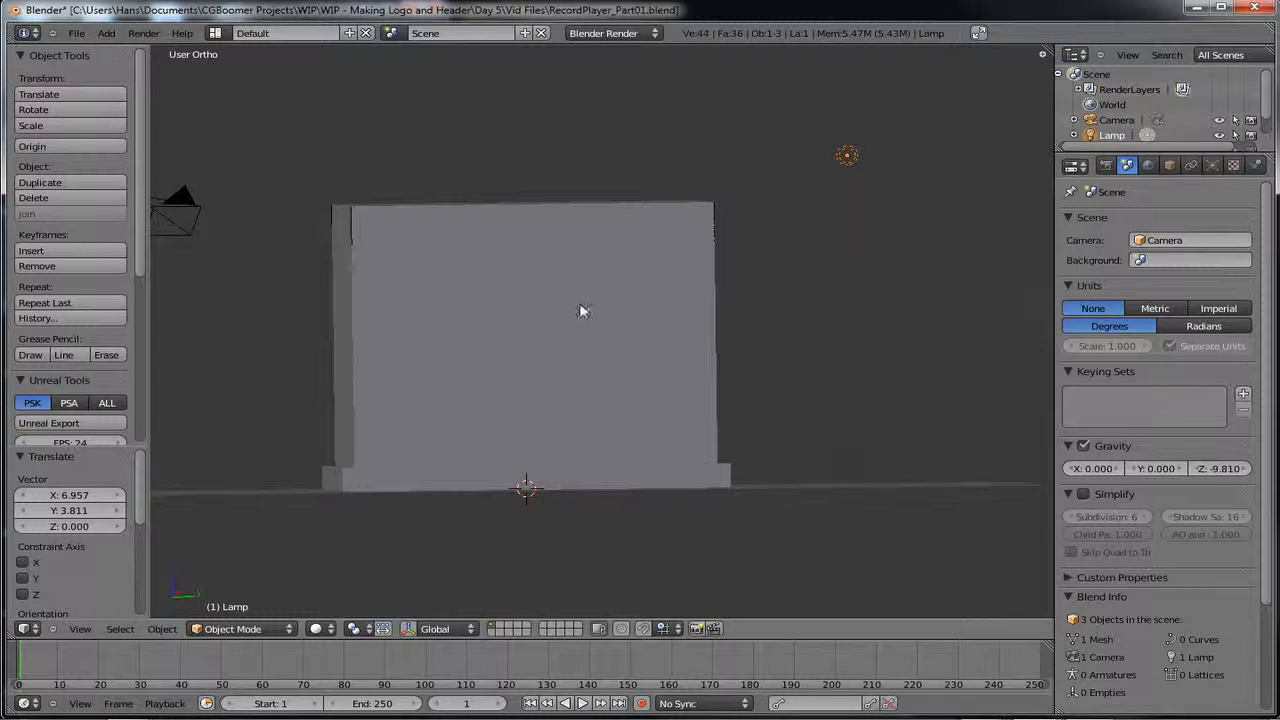
shift+middle_drag(583, 311, 638, 314)
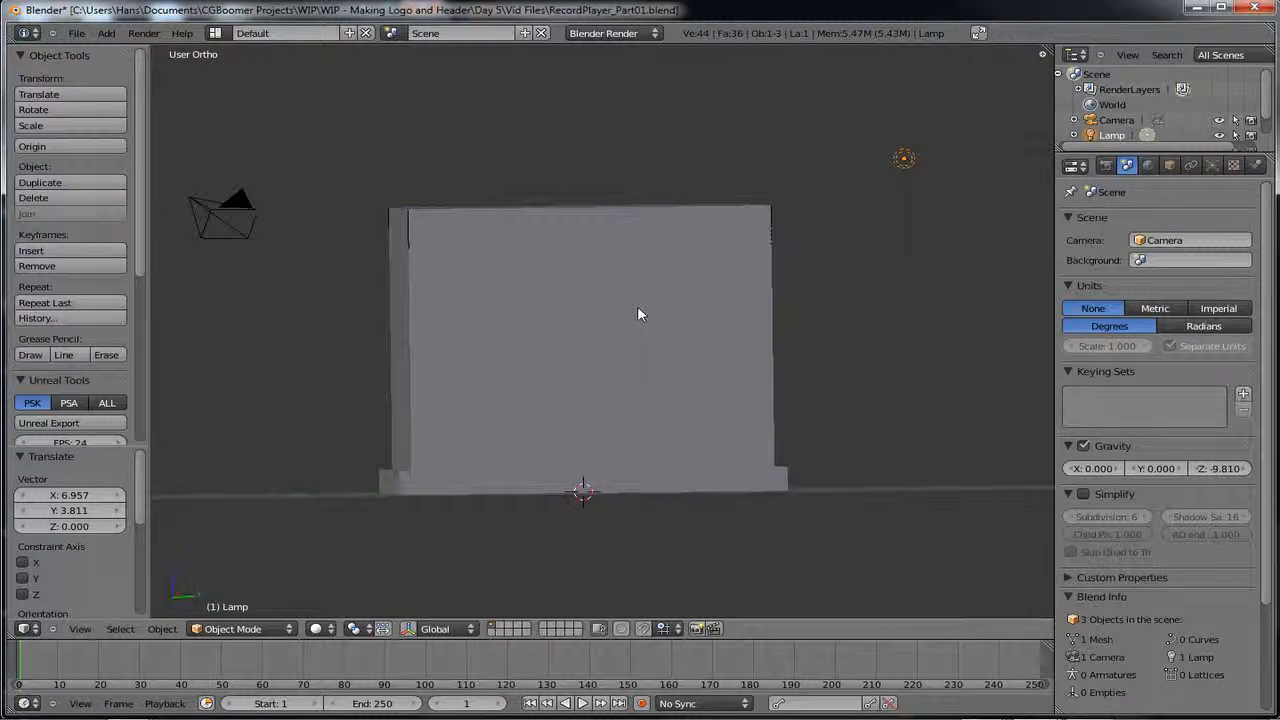
key(KP_3)
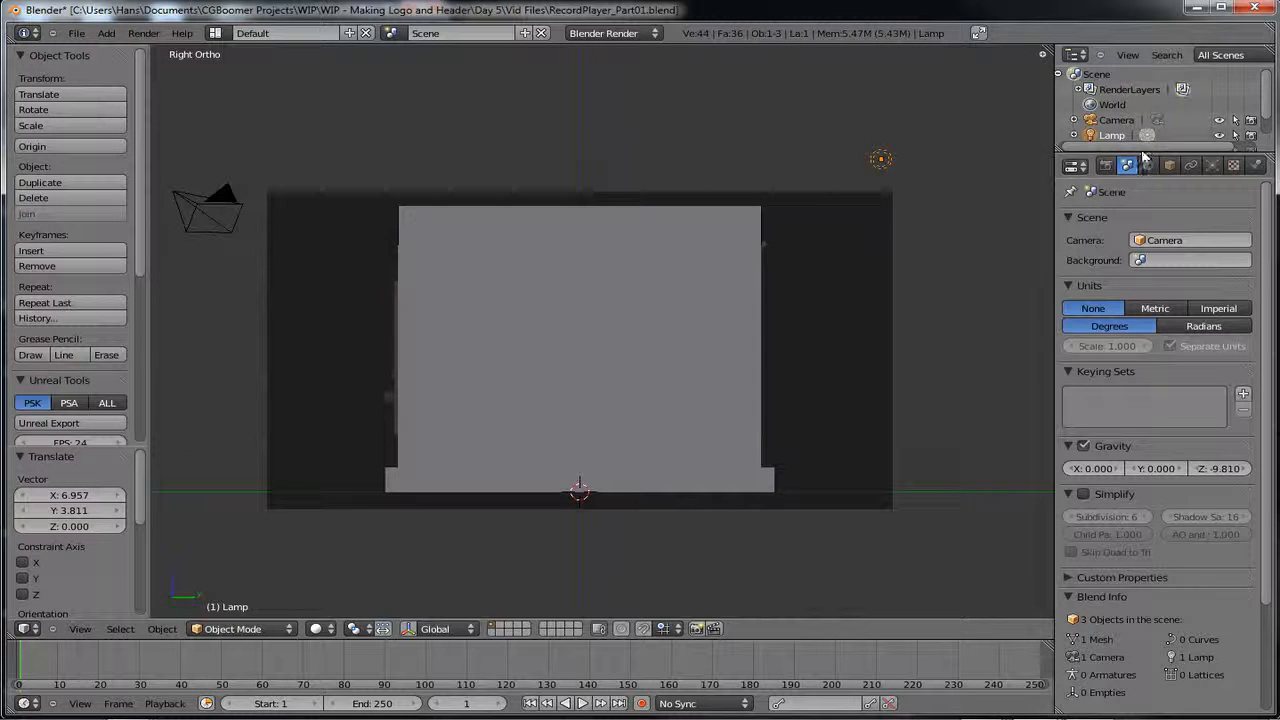
- Enlarge the outliner, expand the Plane object and open its mesh for editing
drag(1140, 150, 1136, 204)
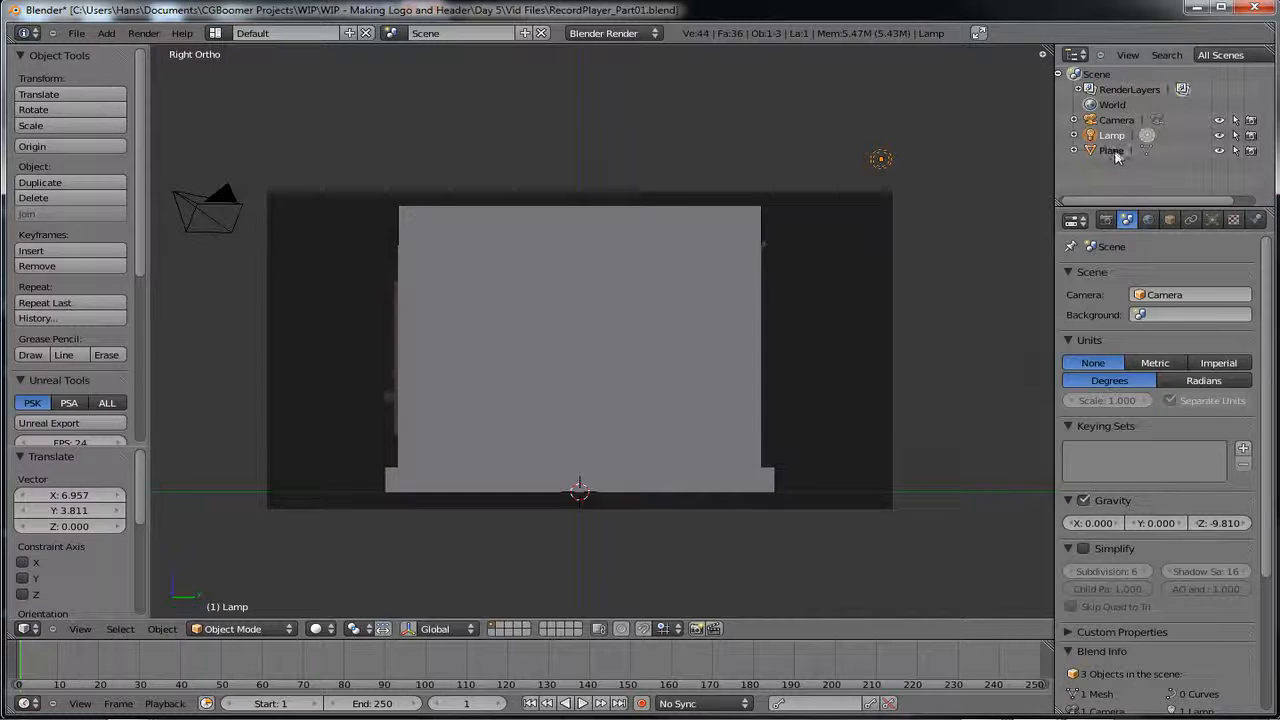
click(1074, 150)
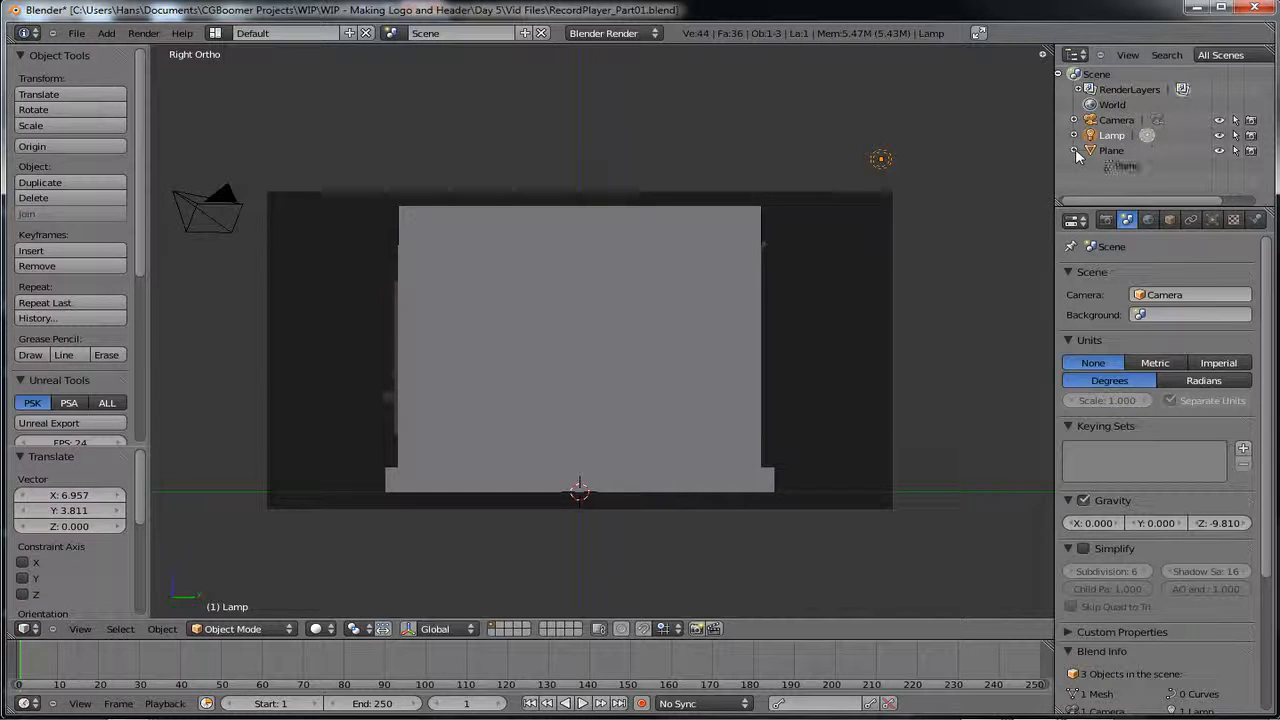
click(1118, 166)
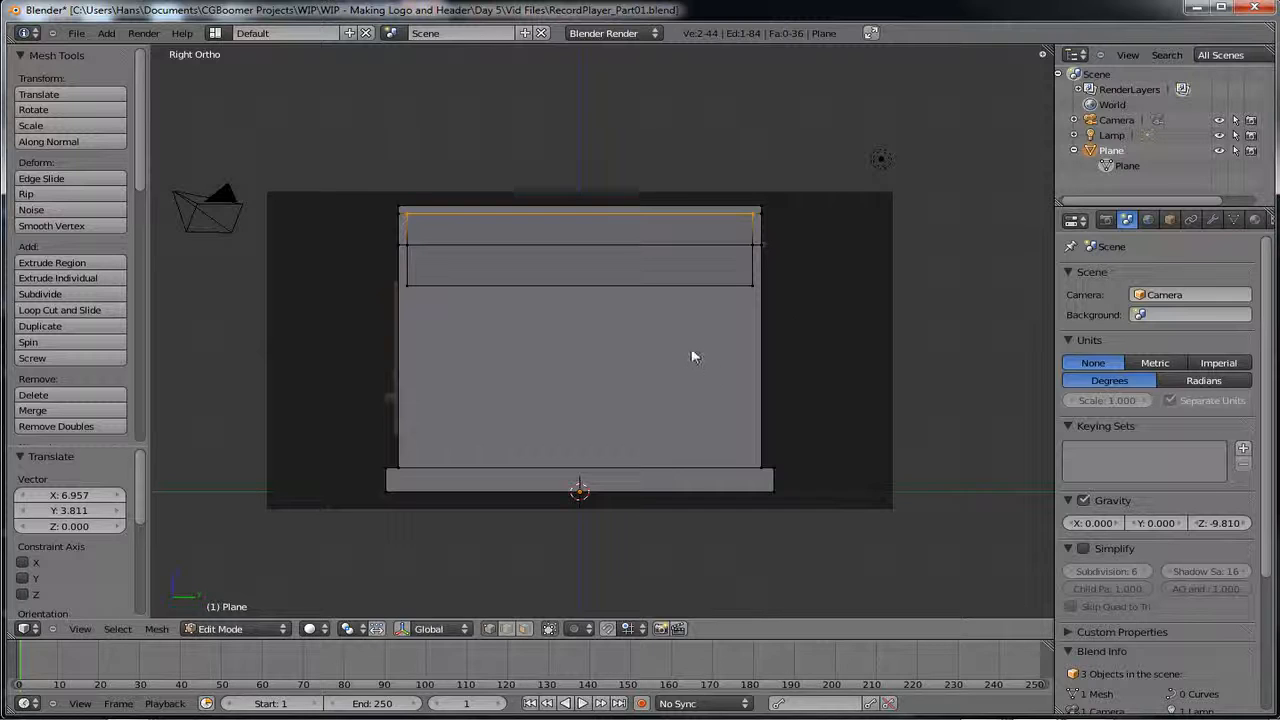
- Select all geometry linked to the lid's upper corner and inspect the lid at an angle for leftover vertices
shift+middle_drag(678, 353, 733, 397)
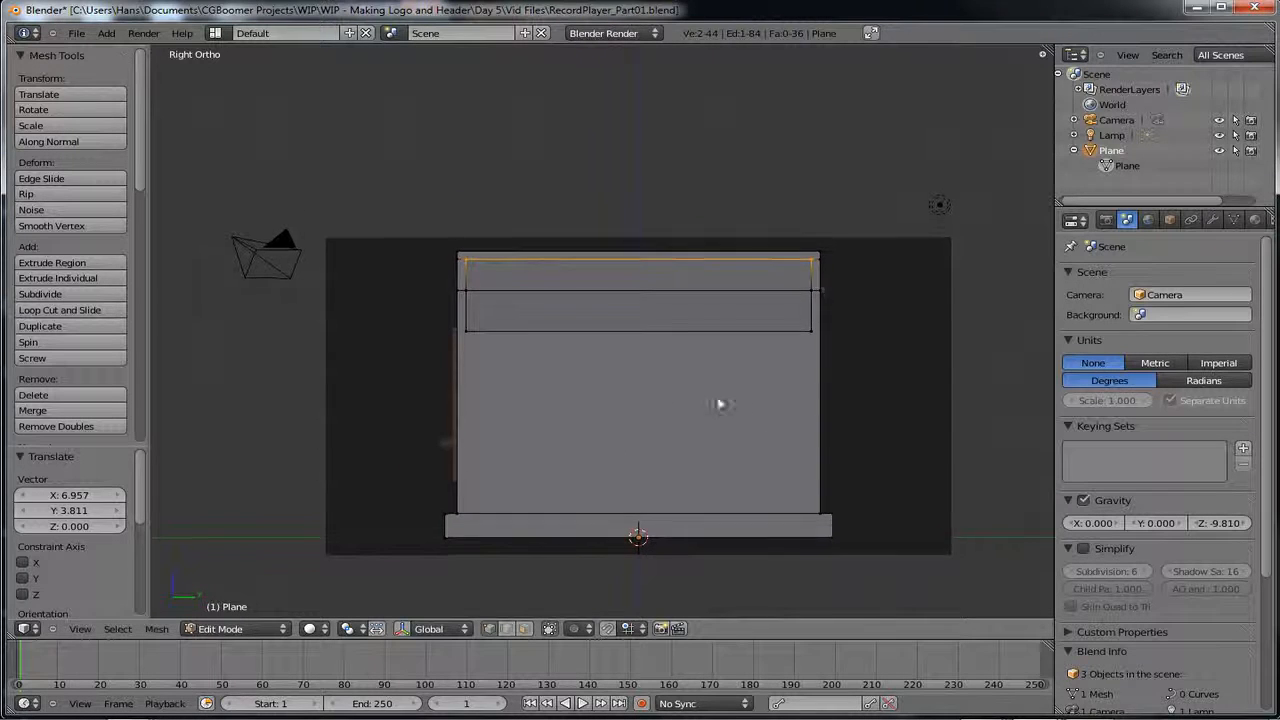
scroll(634, 403, up, 2)
scroll(634, 403, down, 1)
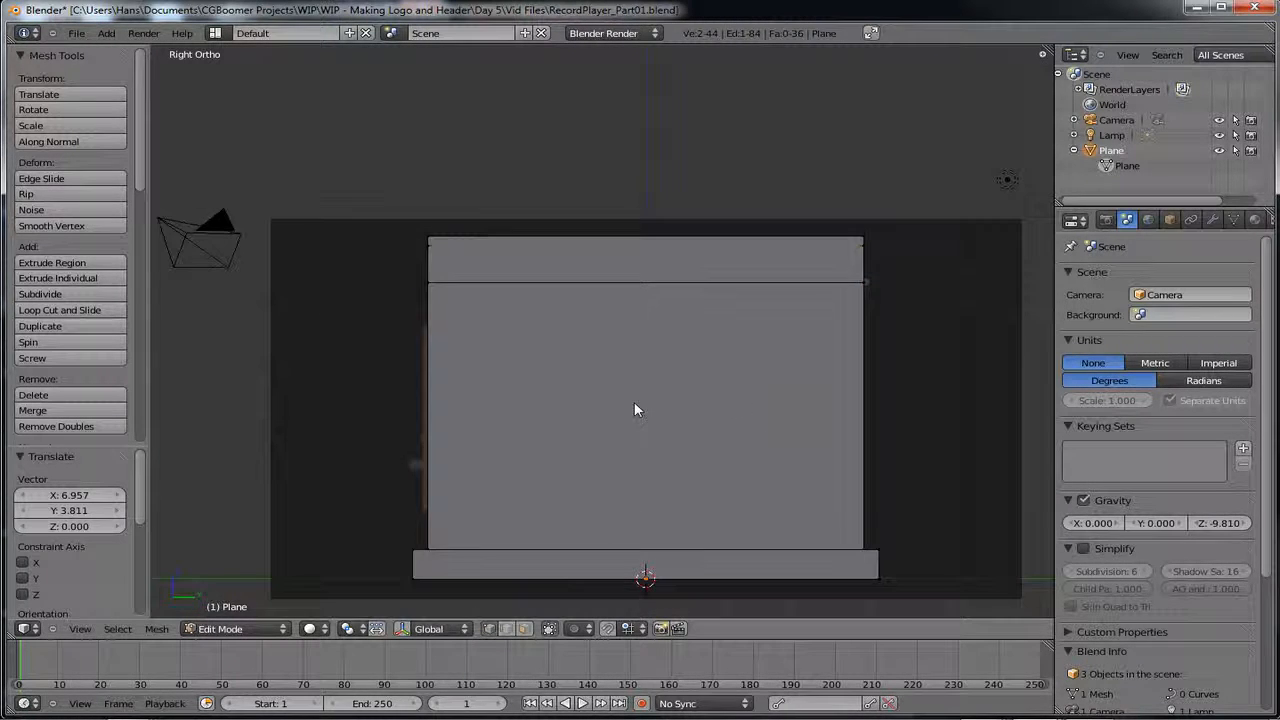
scroll(634, 403, up, 1)
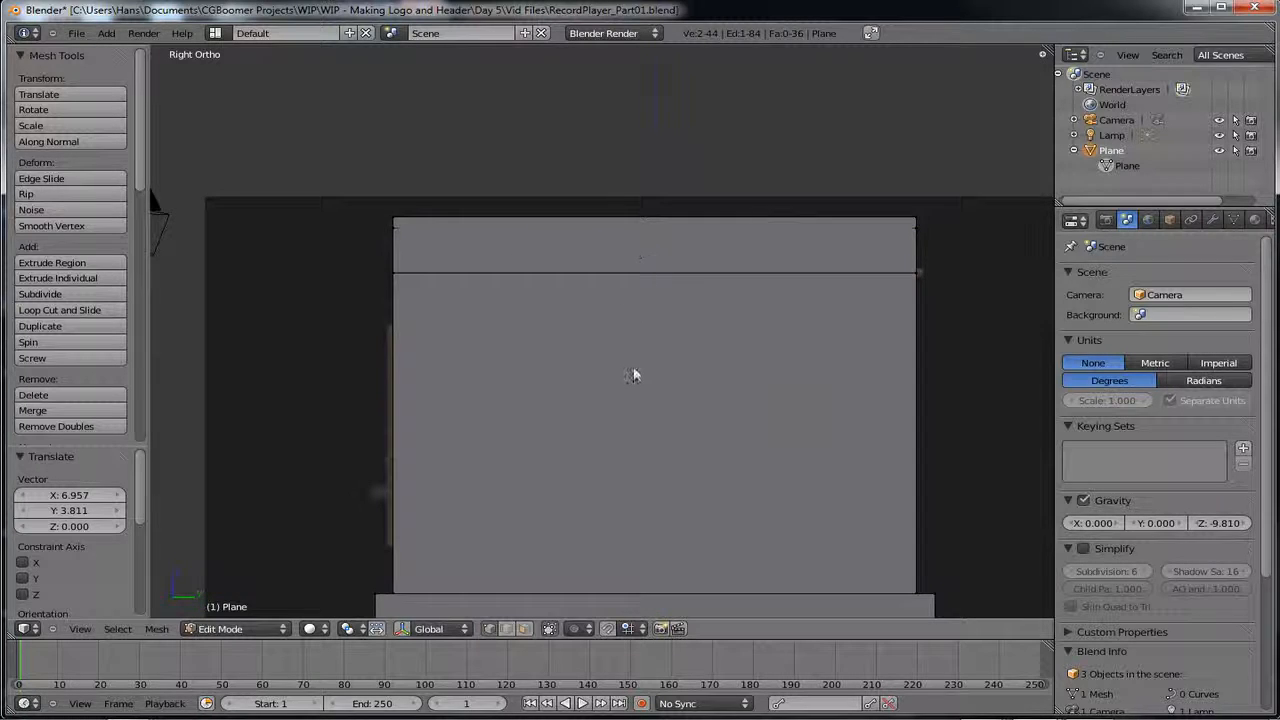
scroll(628, 388, down, 1)
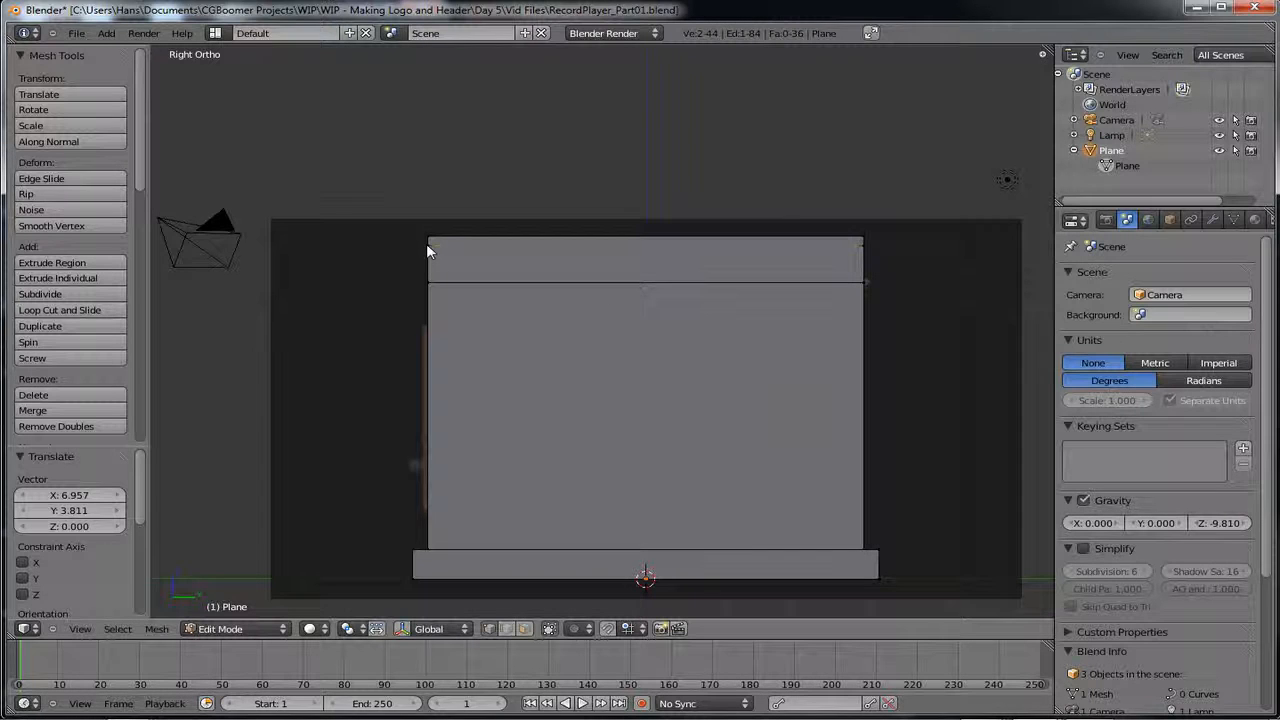
key(l)
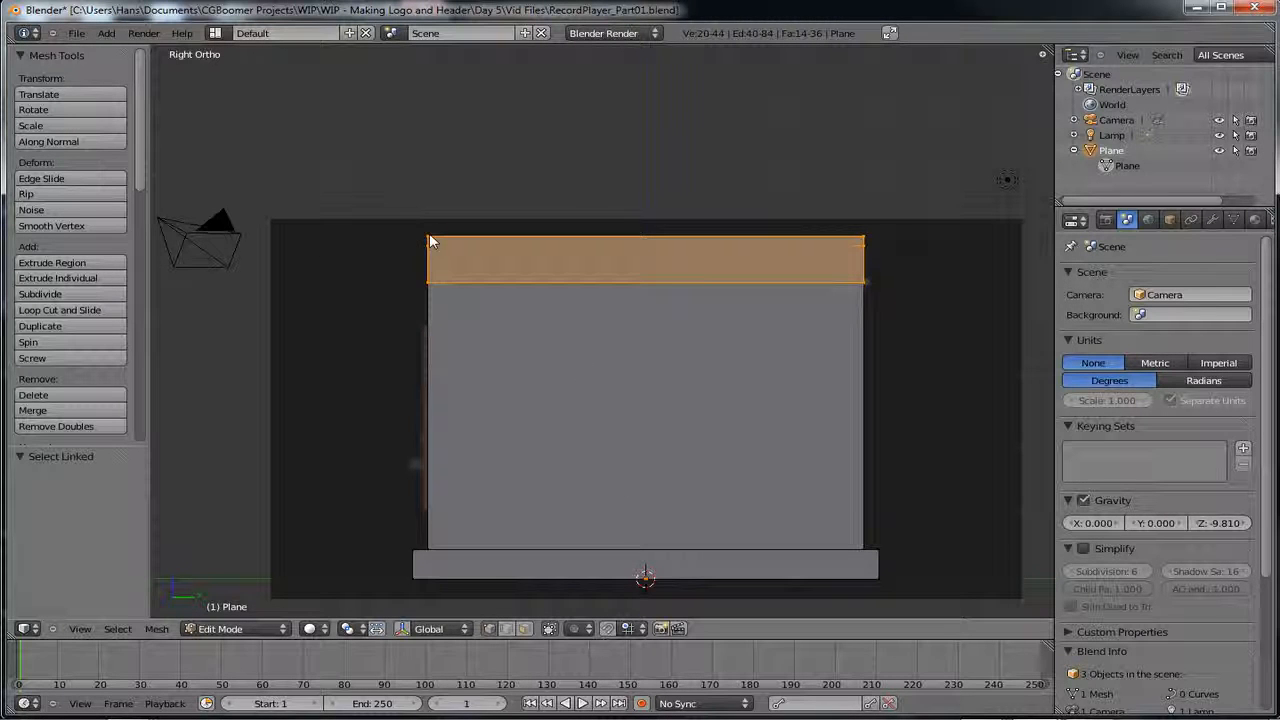
mouse_move(694, 380)
middle_down()
mouse_move(646, 380)
mouse_move(678, 387)
middle_up()
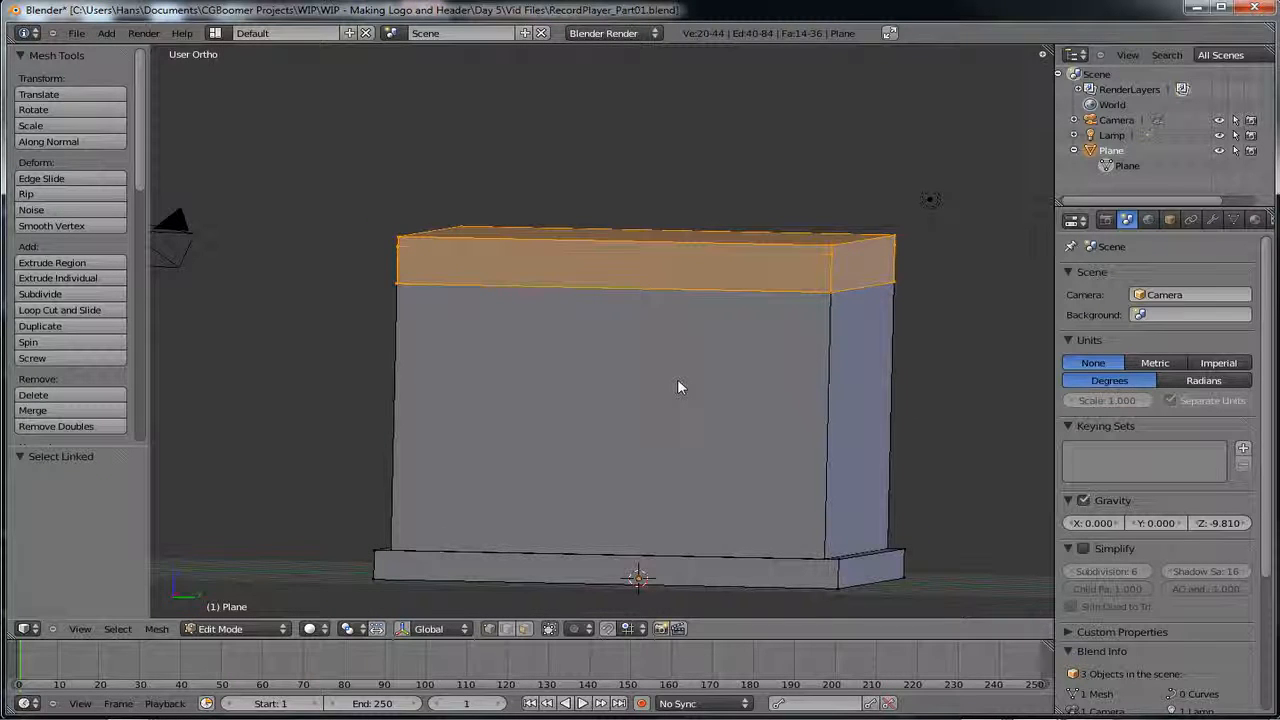
- Delete the leftover vertices just below the lid's top at its +X and -X back corners
right_click(832, 253)
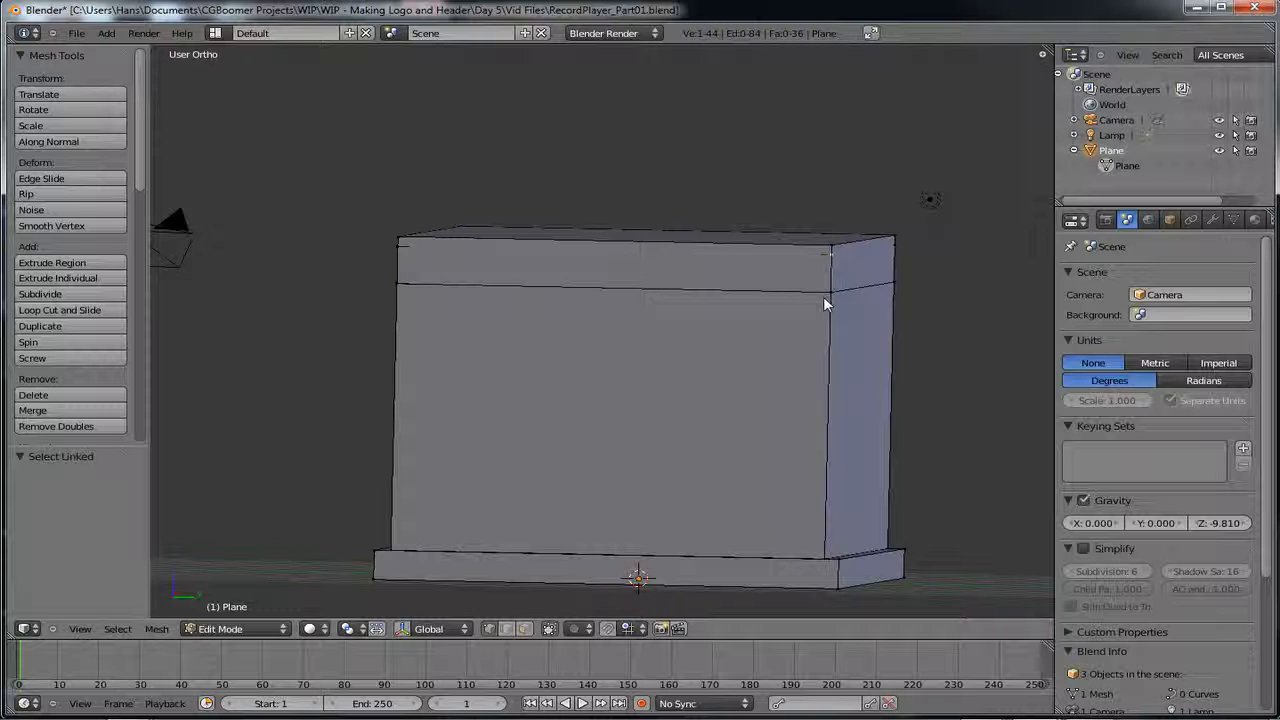
key(x)
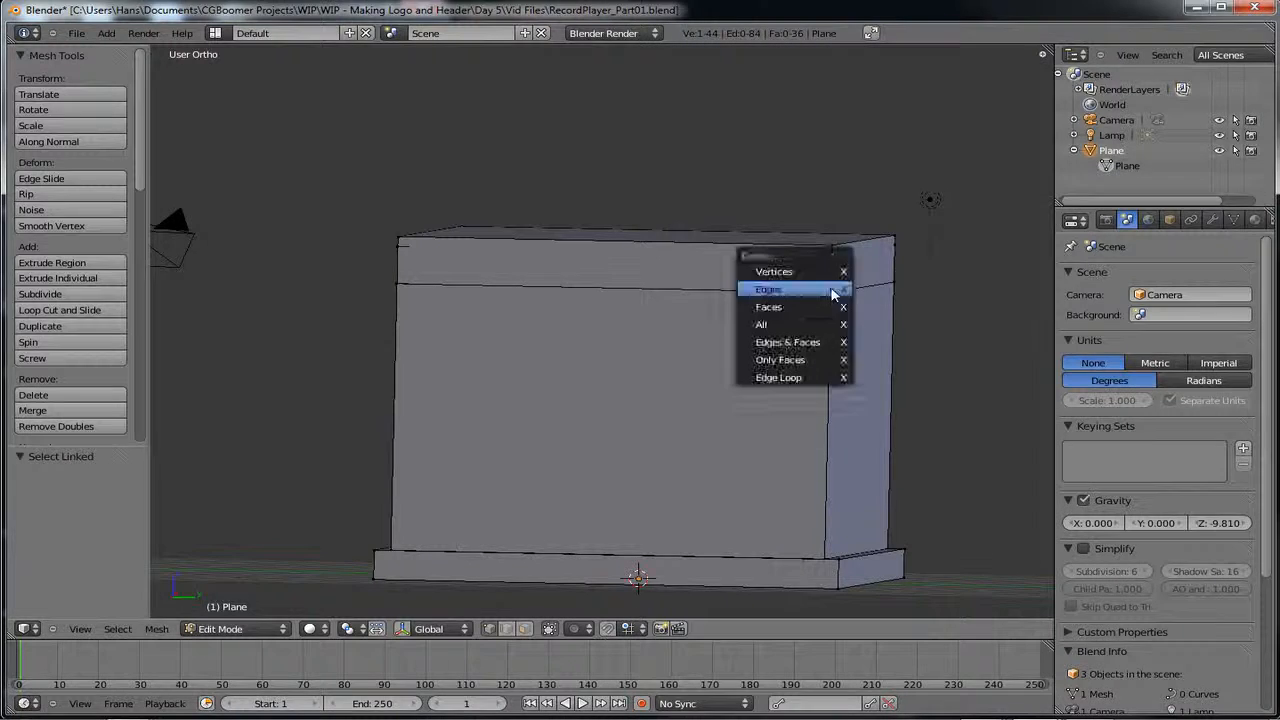
click(828, 274)
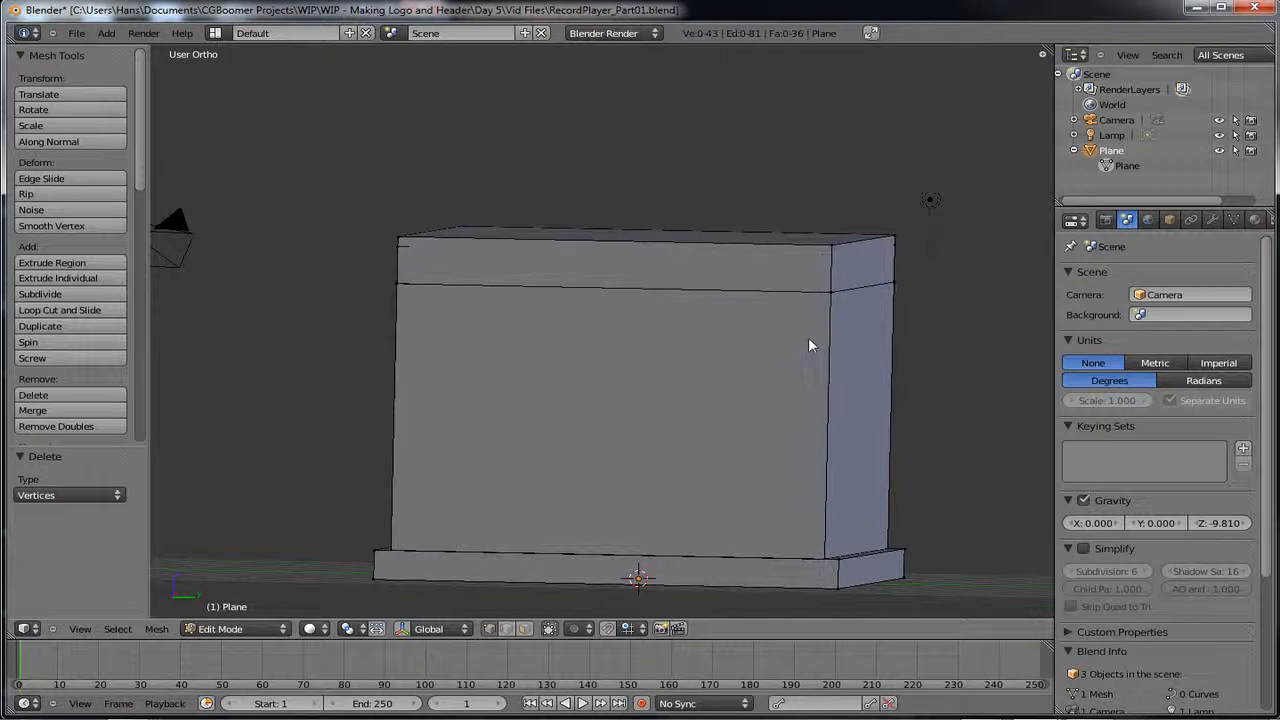
middle_drag(808, 337, 722, 346)
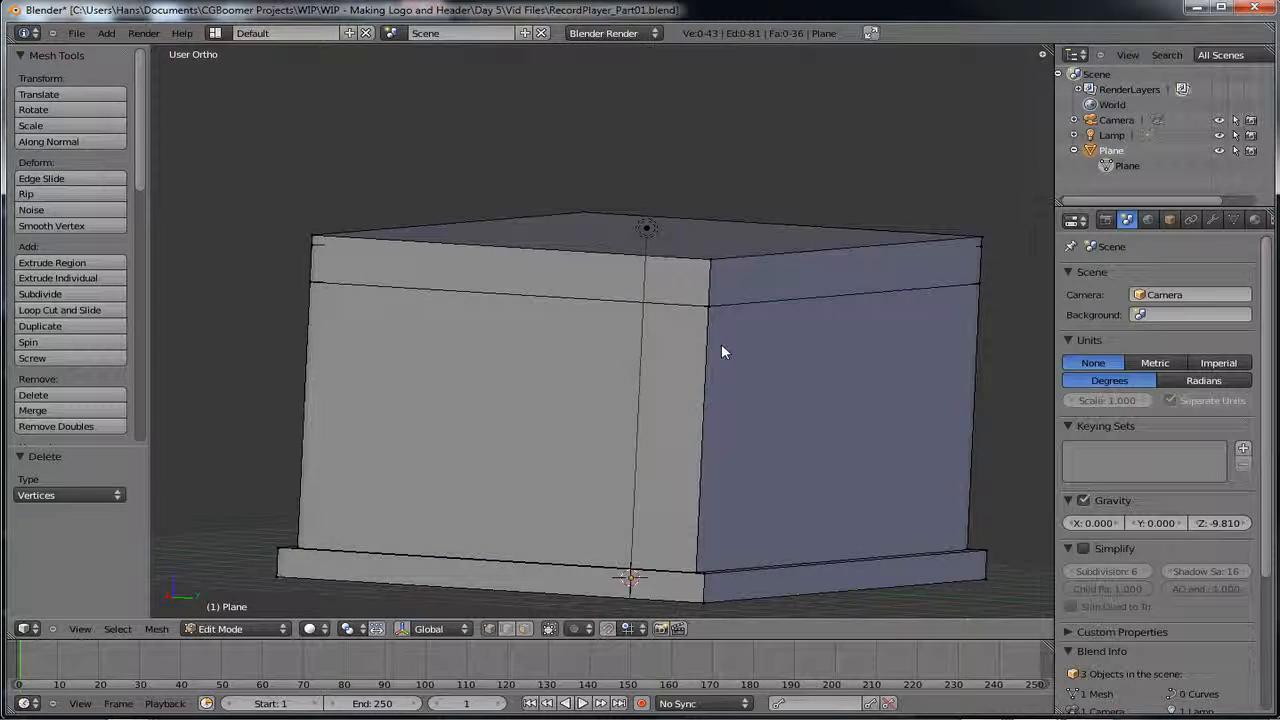
right_click(980, 250)
key(x)
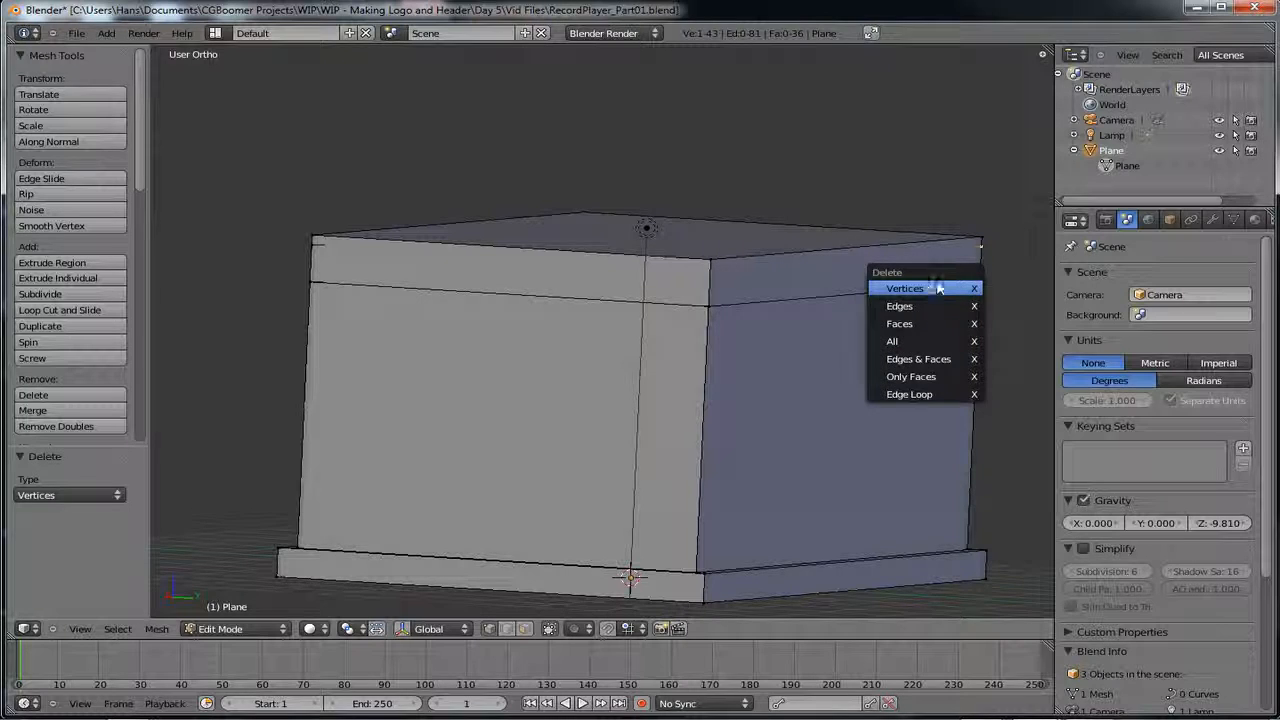
click(932, 286)
- Delete the remaining leftover vertices just below the lid's top at its other two corners
middle_drag(940, 304, 660, 310)
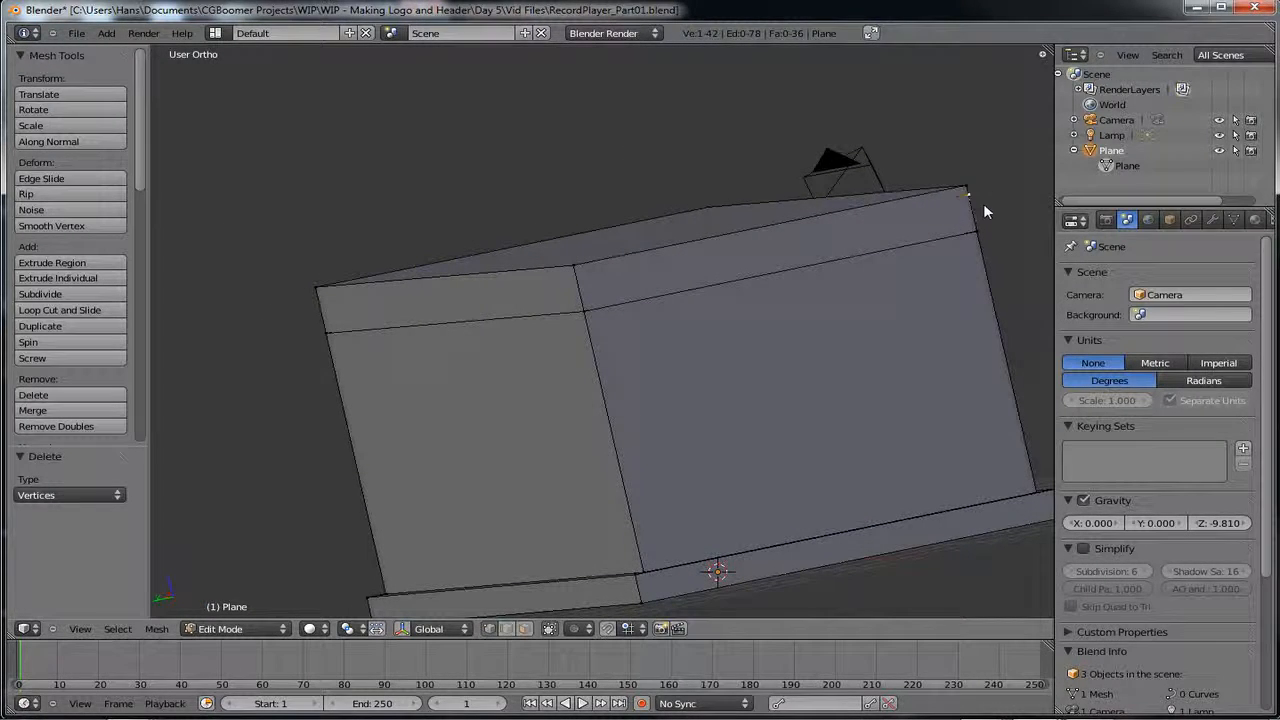
key(x)
key(Escape)
middle_drag(960, 260, 751, 334)
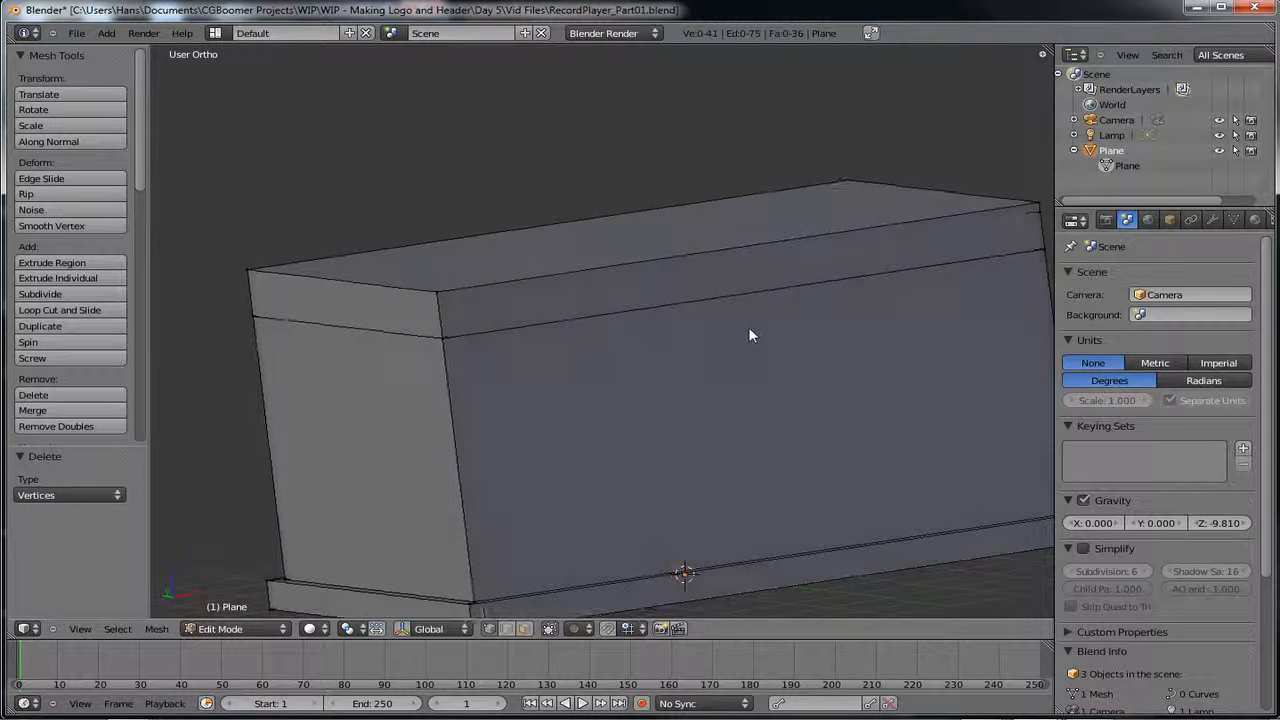
right_click(1038, 213)
key(x)
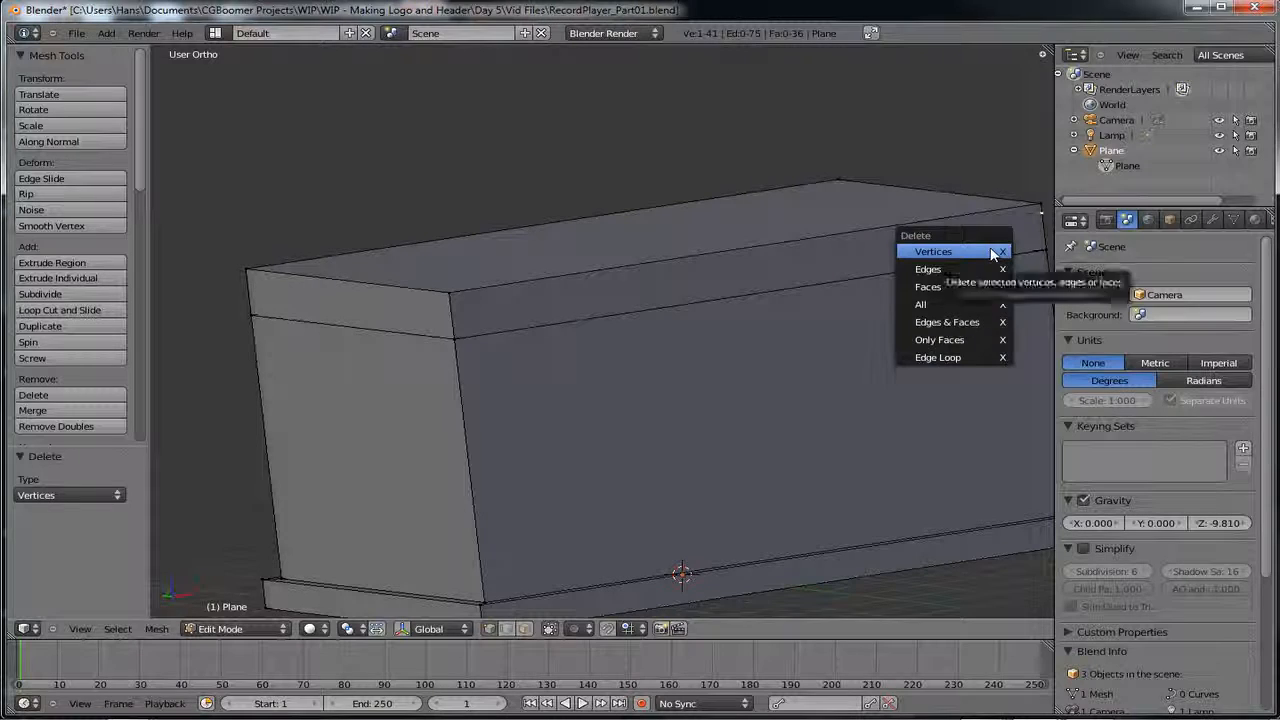
click(991, 252)
middle_drag(991, 252, 762, 328)
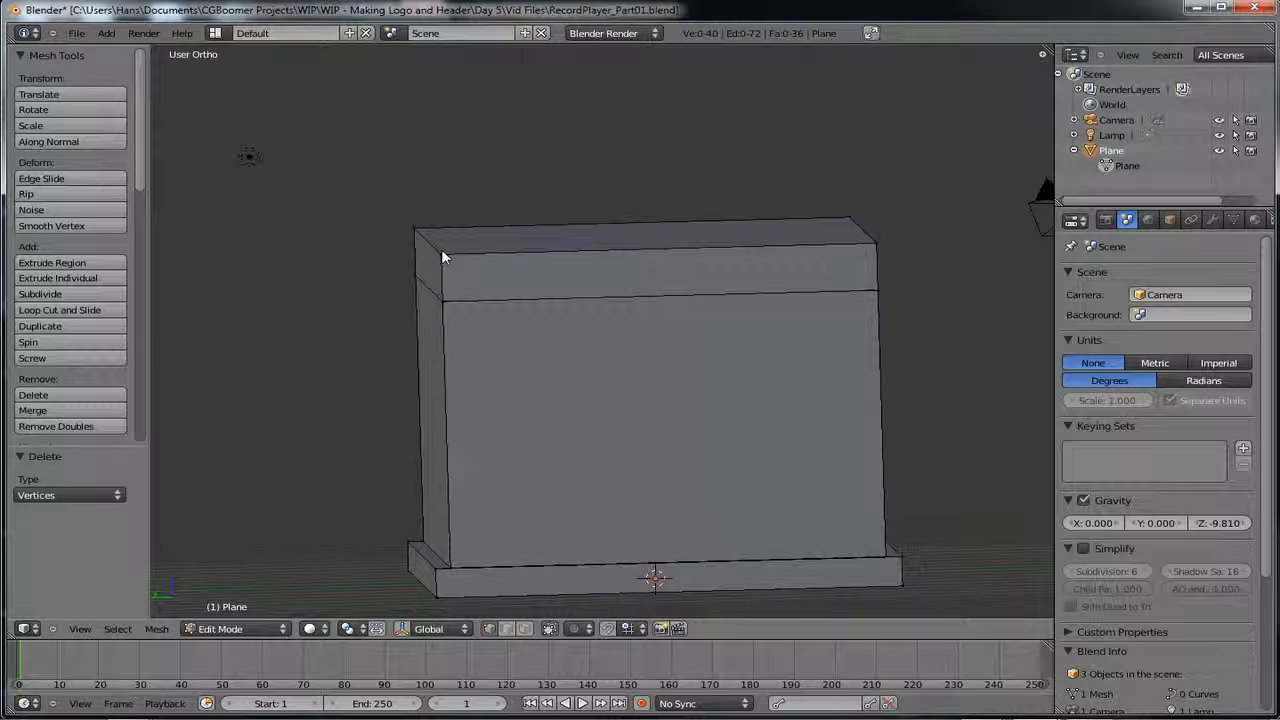
- Select all of the lid's linked geometry and separate the selection into its own object
key(l)
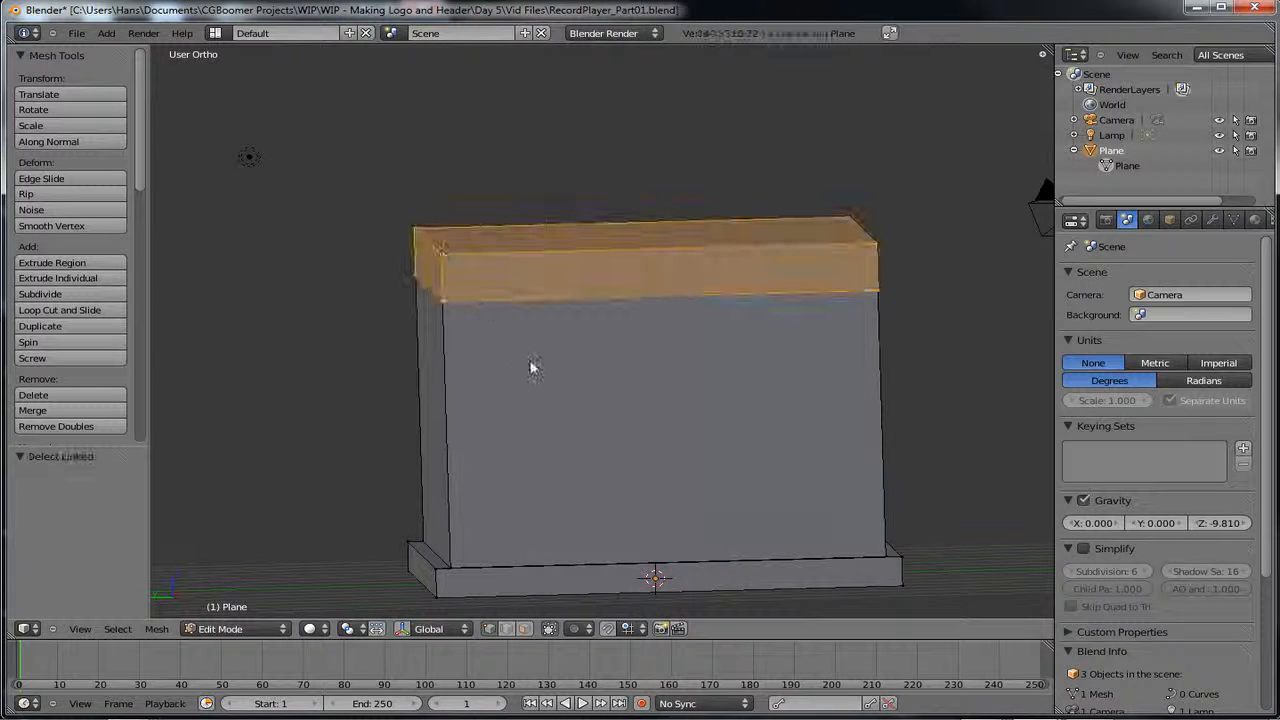
middle_drag(557, 406, 760, 404)
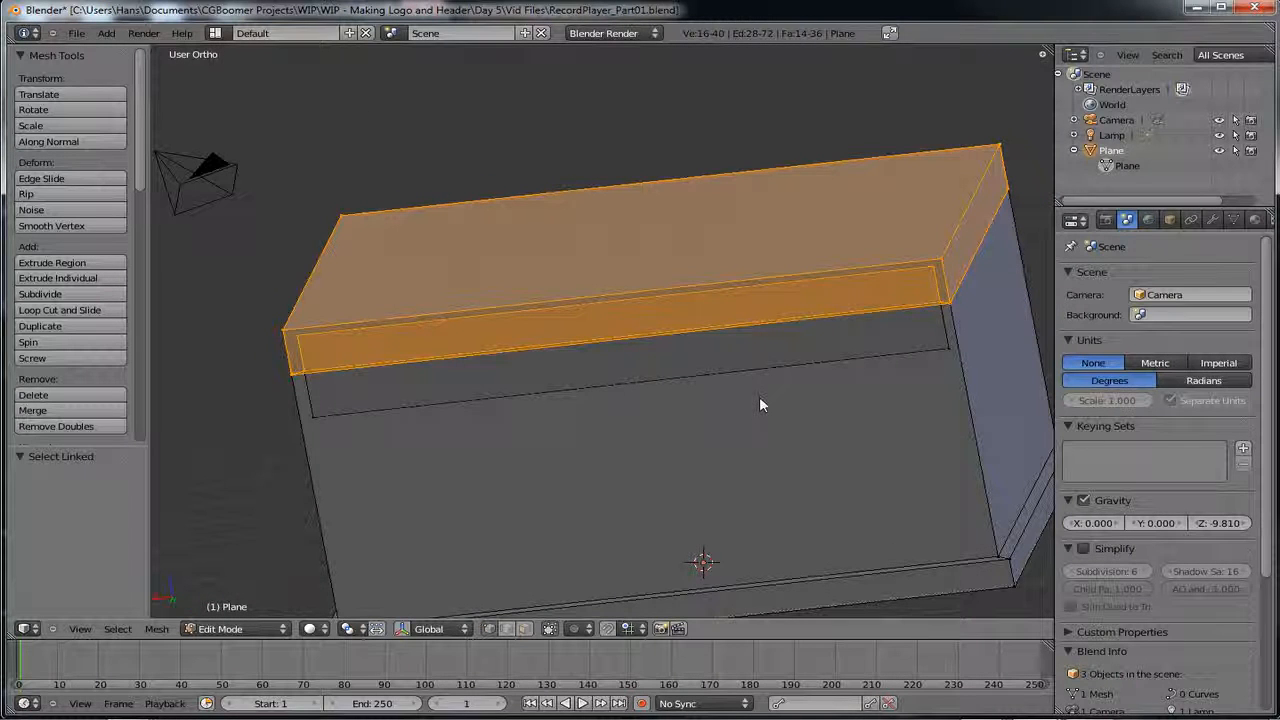
key(p)
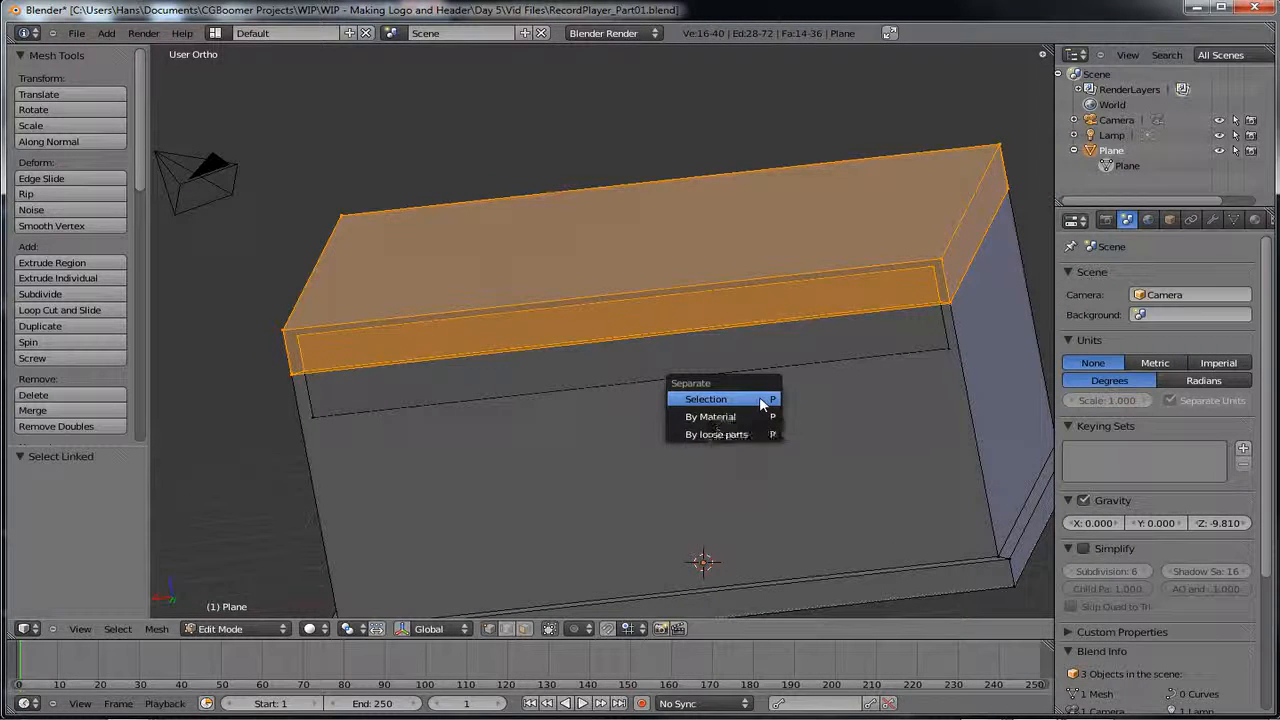
click(759, 399)
middle_drag(817, 417, 708, 324)
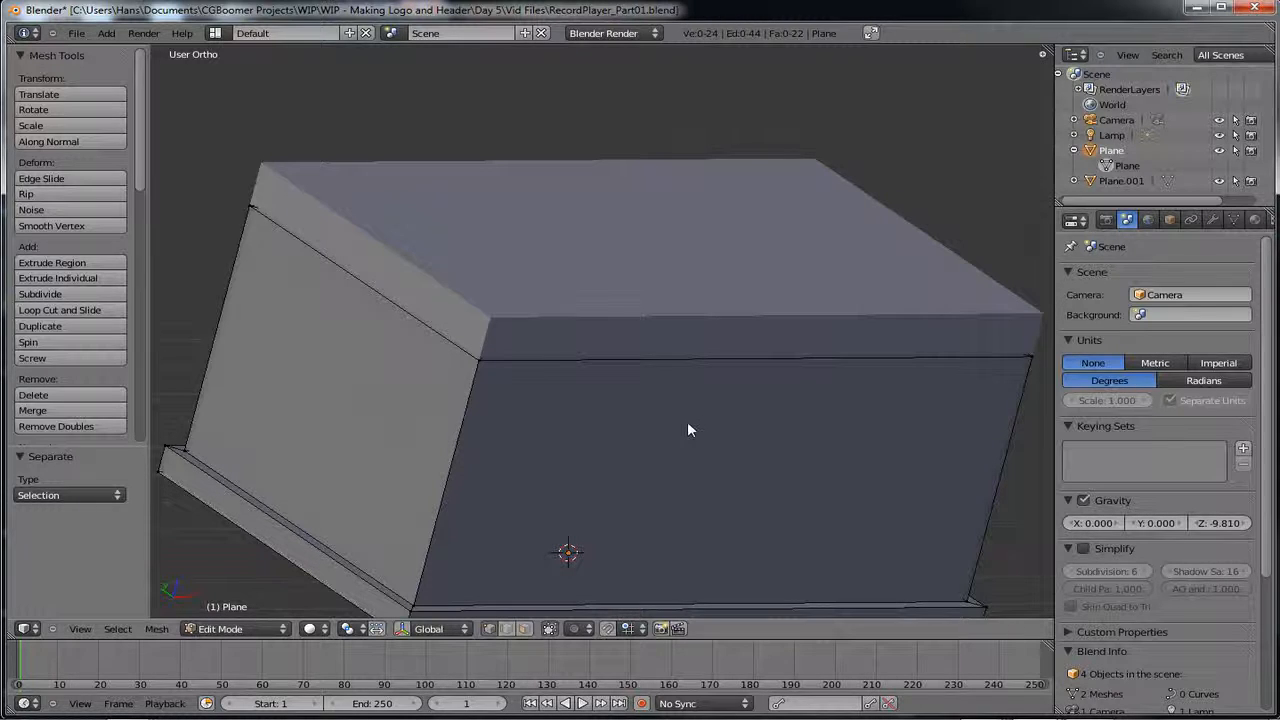
- Return to object mode, select the lid and base in turn, and inspect the separated objects from several angles
key(Tab)
middle_drag(687, 430, 666, 370)
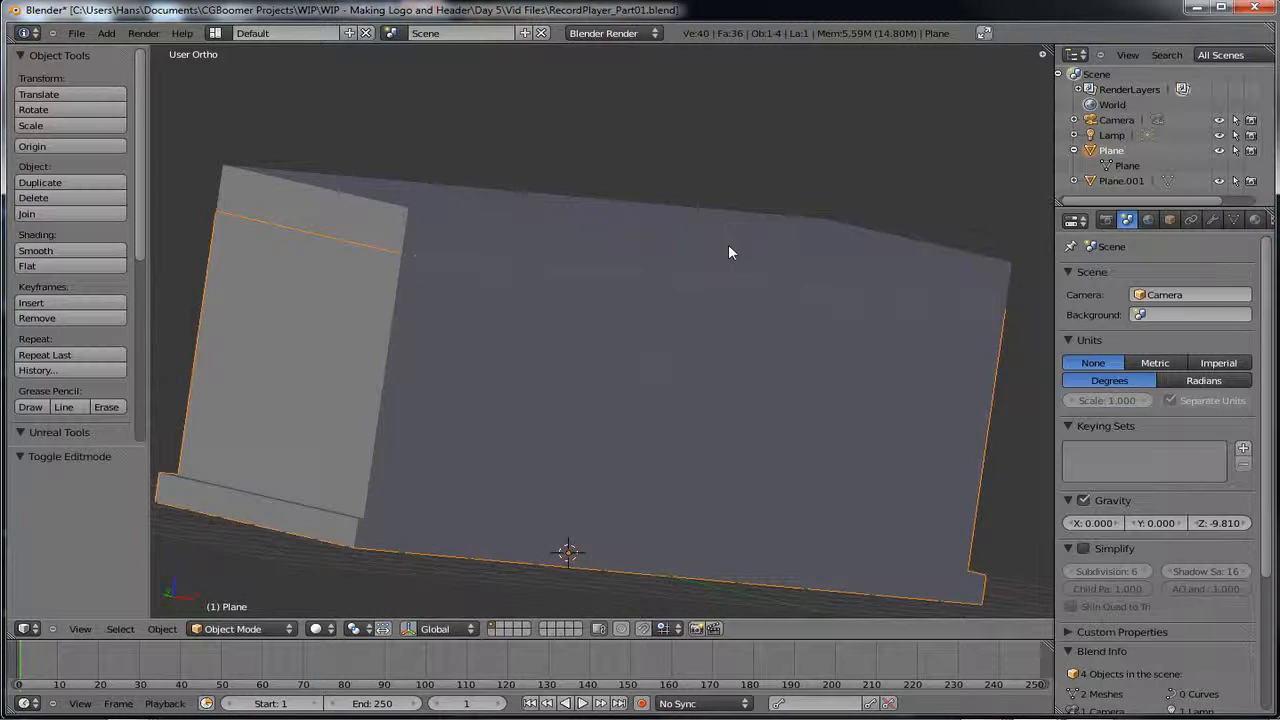
right_click(728, 247)
right_click(639, 373)
right_click(840, 265)
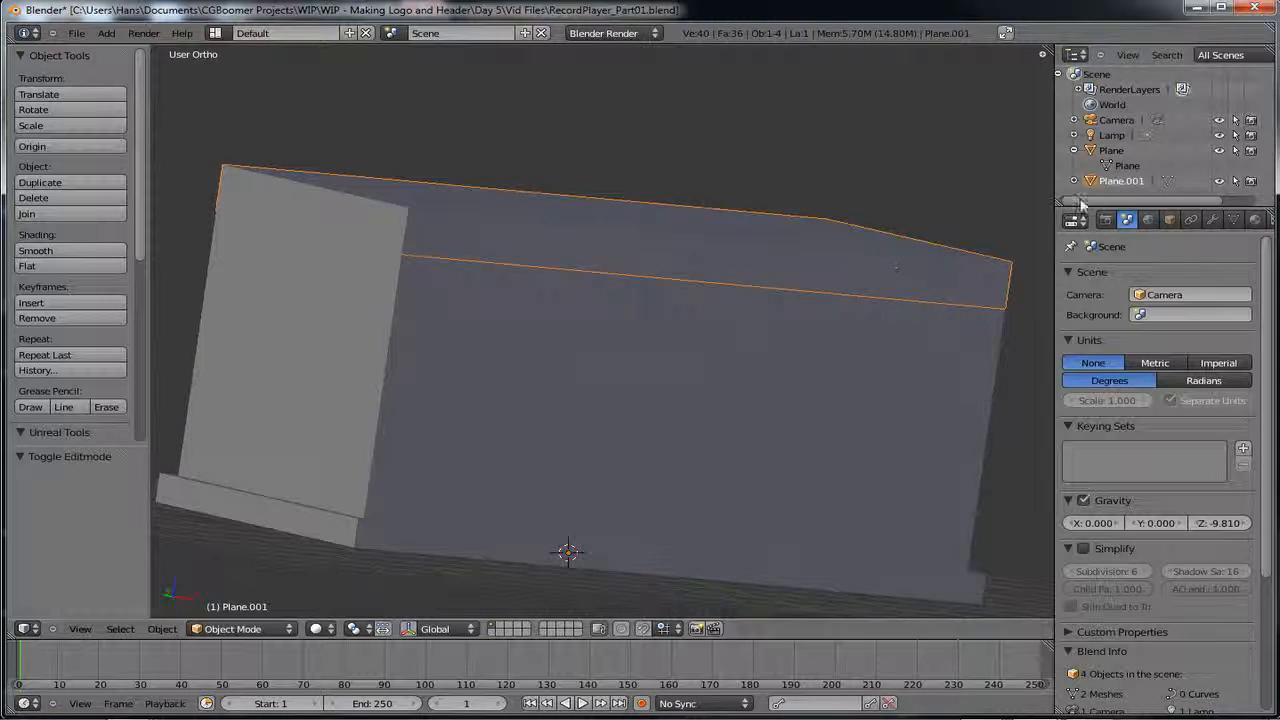
right_click(708, 403)
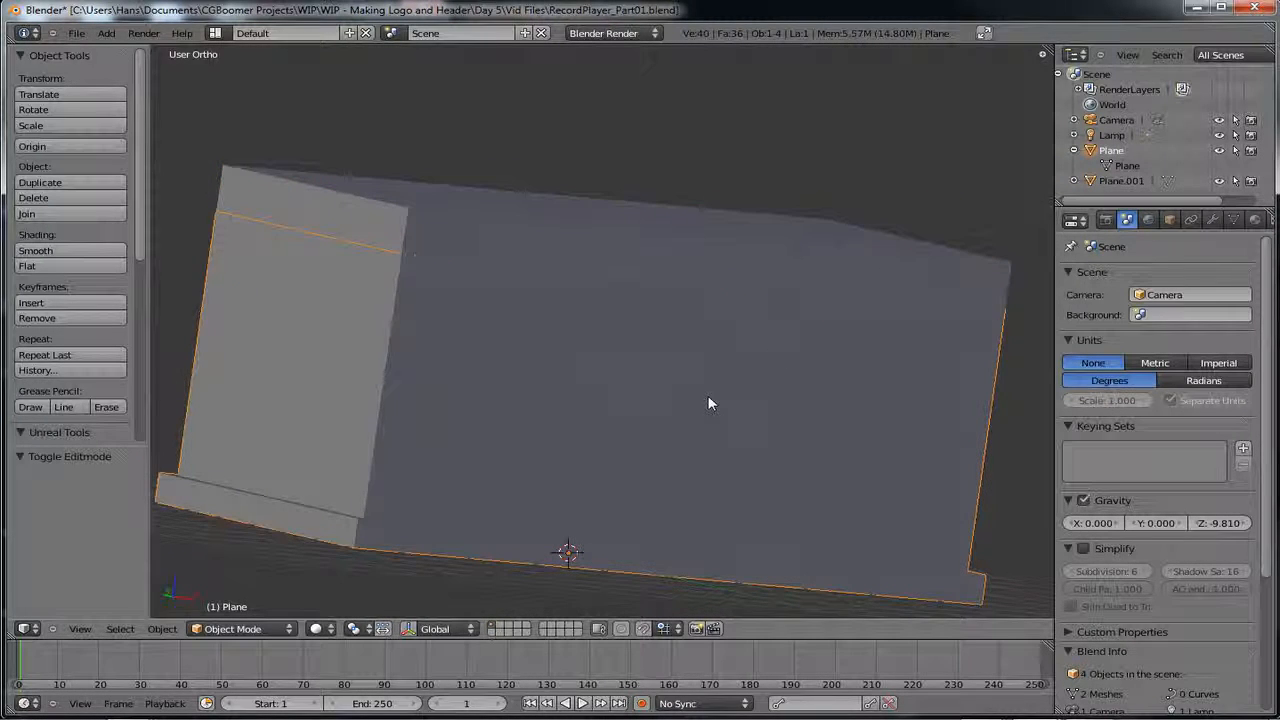
middle_drag(557, 514, 711, 478)
middle_drag(466, 501, 686, 434)
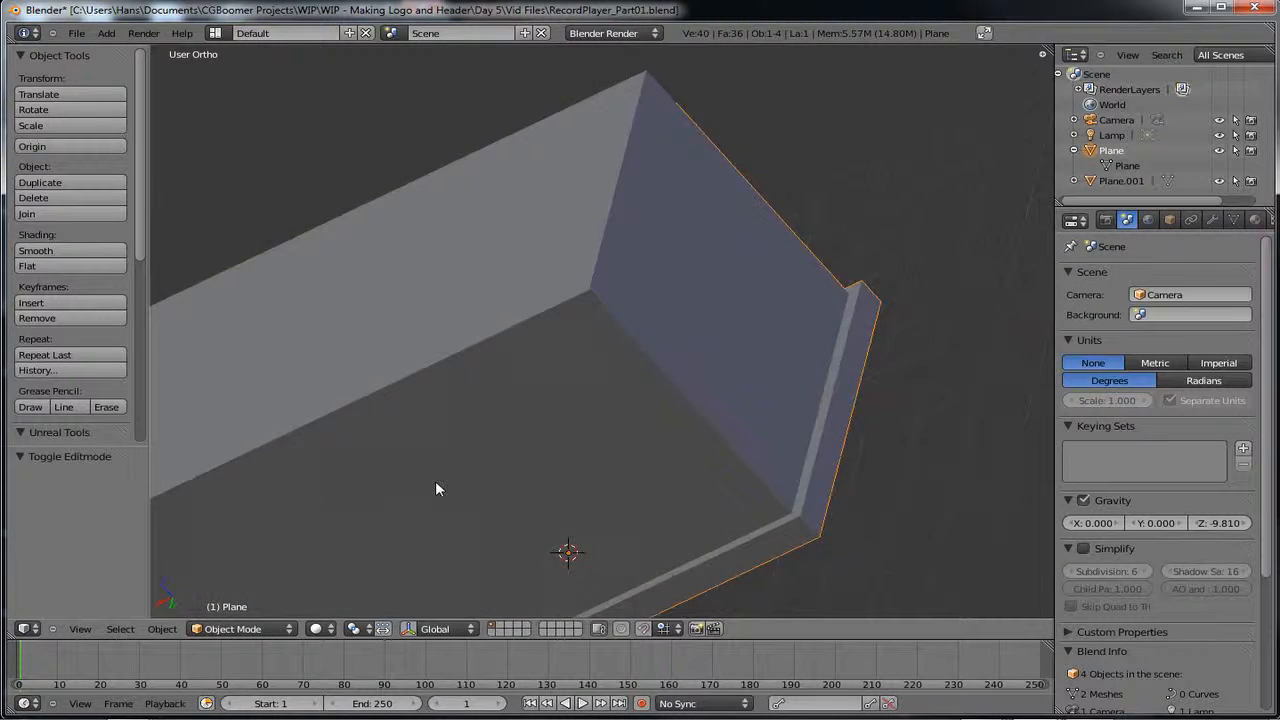
middle_drag(437, 486, 500, 380)
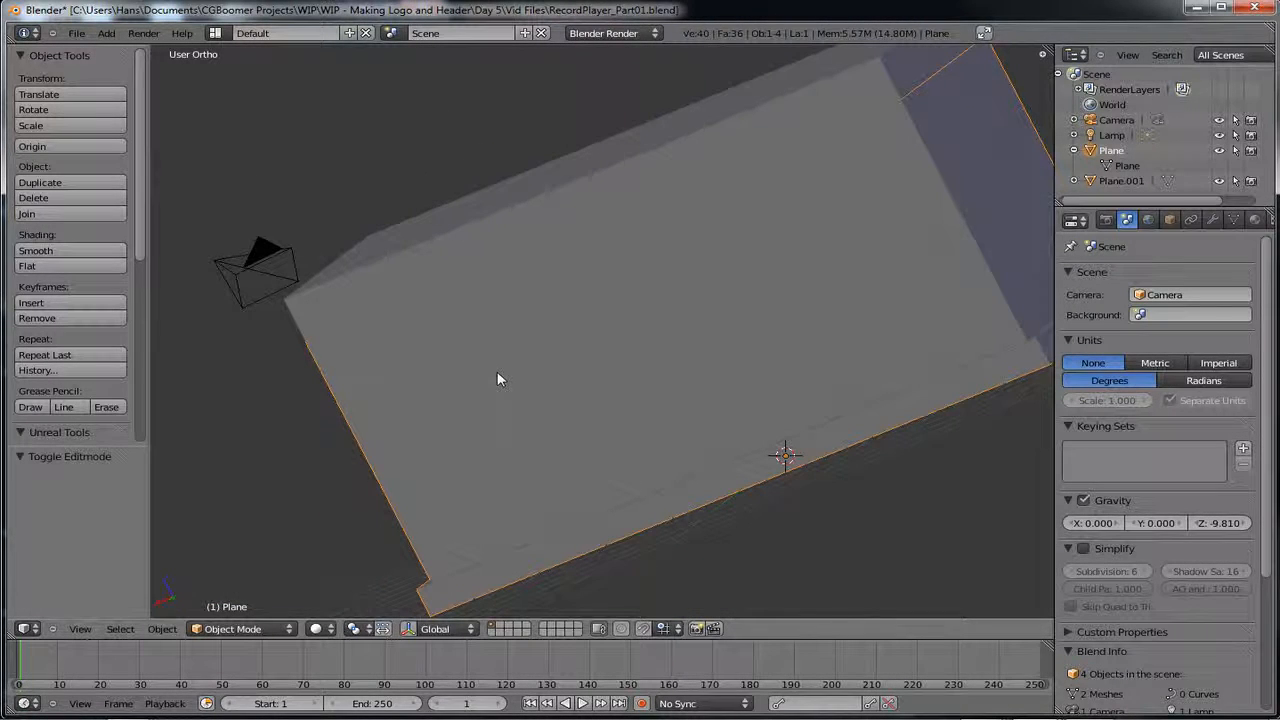
- Show the model centred in the front orthographic view and display the Plane object's object properties
key(KP_1)
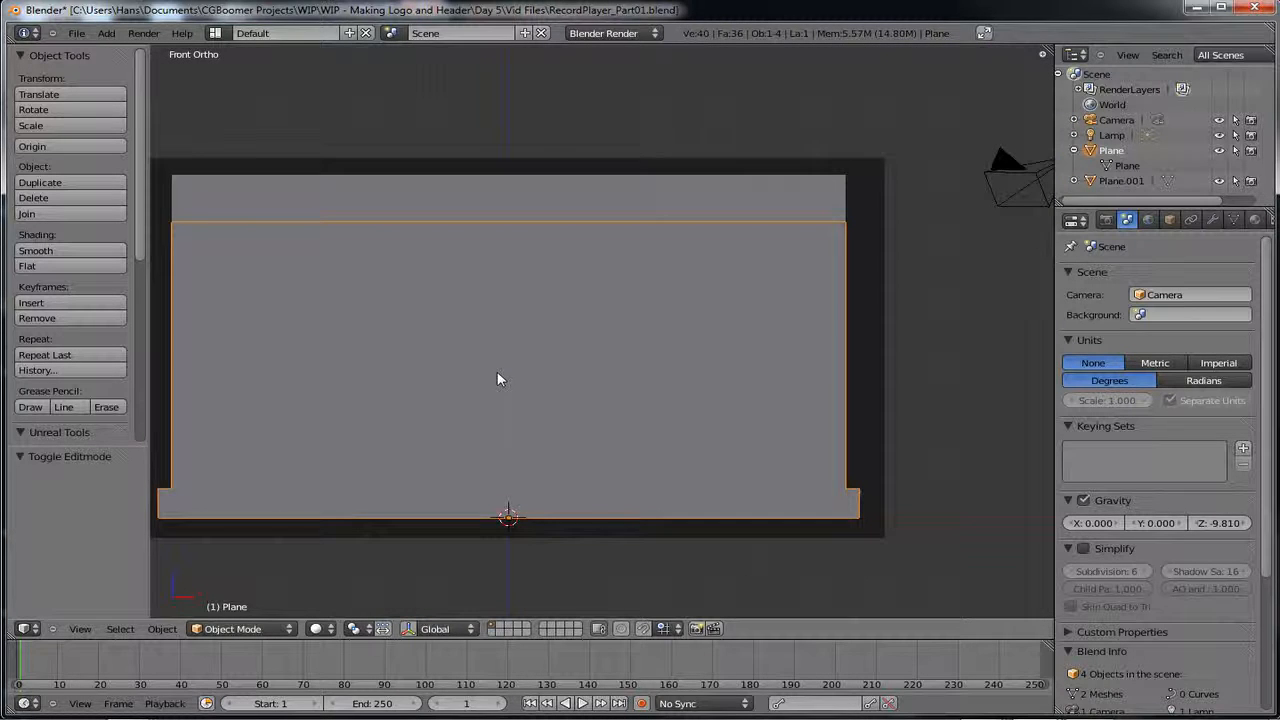
shift+middle_drag(462, 397, 574, 383)
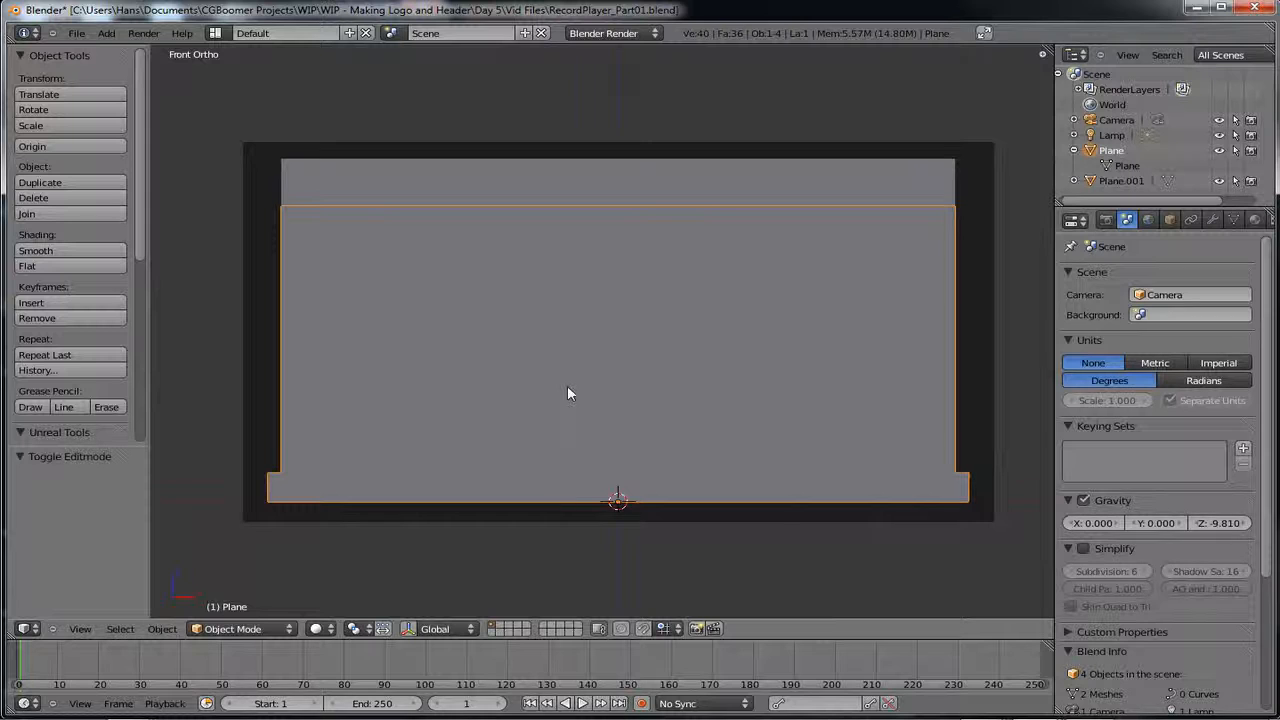
double_click(1112, 151)
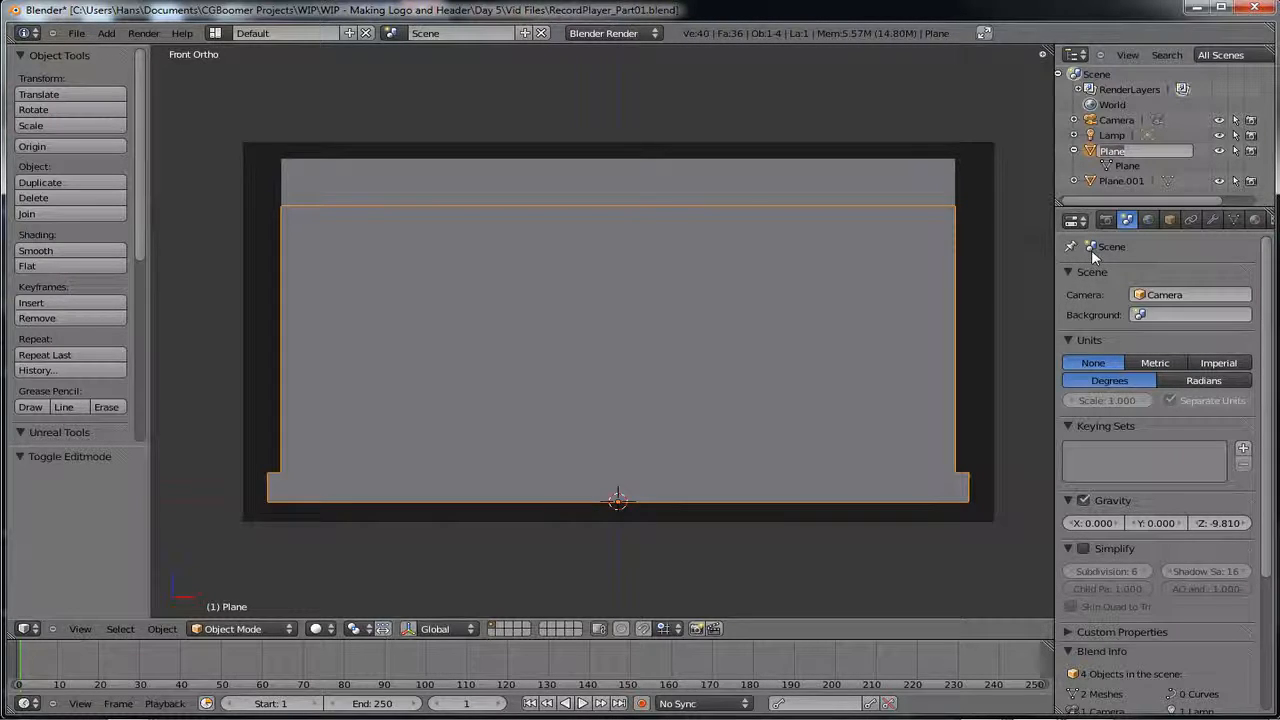
click(1173, 222)
click(1171, 220)
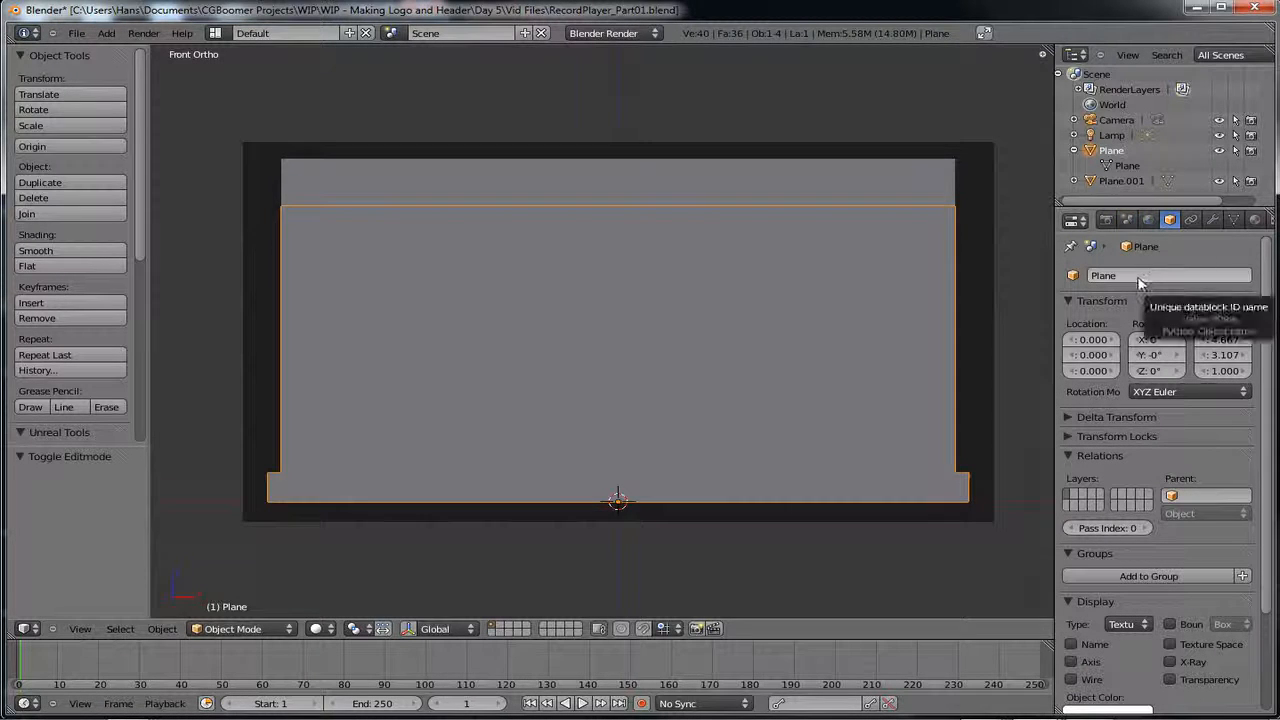
- Rename the Plane object as Untitled
double_click(1112, 151)
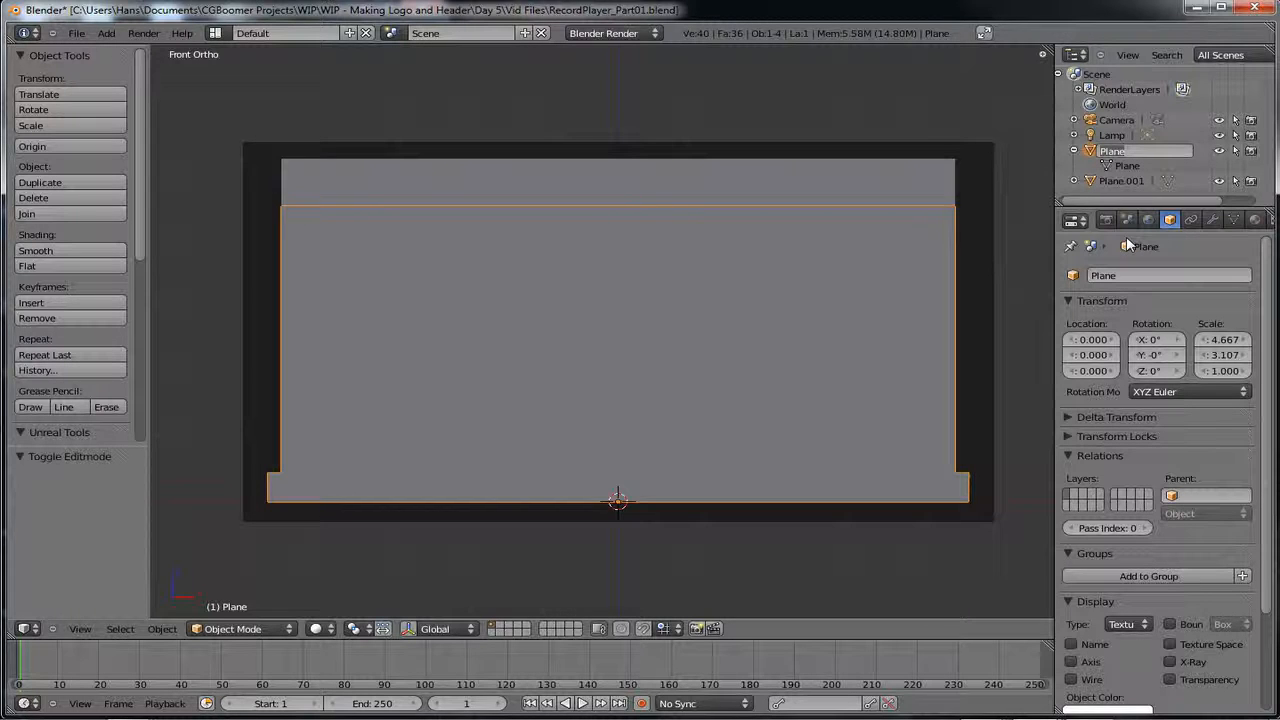
key(BackSpace)
text(Untitled)
key(Return)
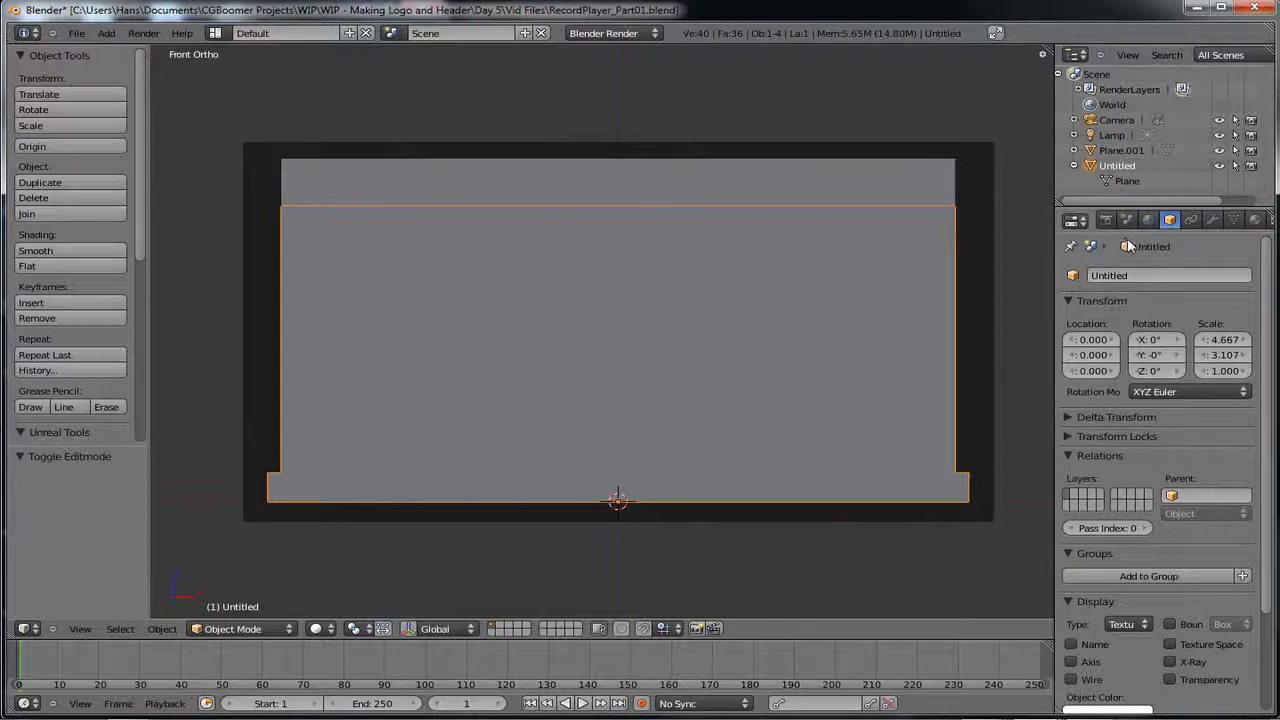
- Rename the base object as RCBase
click(1118, 168)
click(1118, 167)
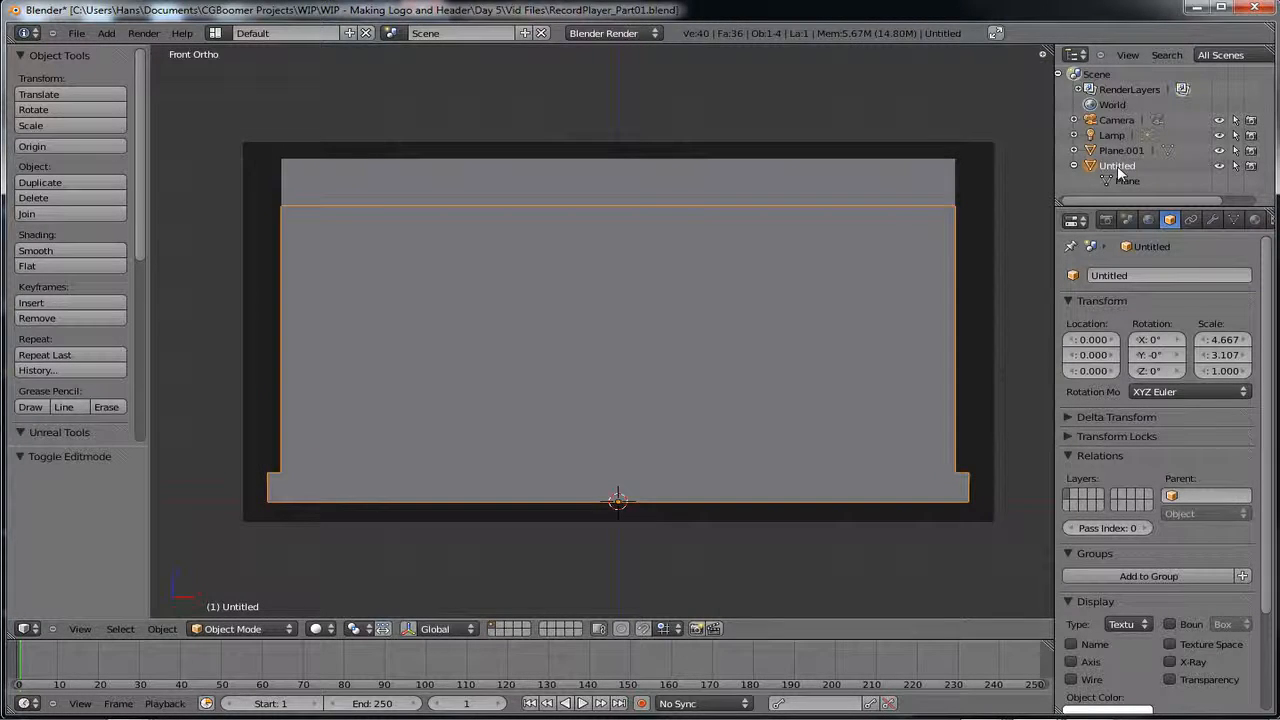
double_click(1118, 167)
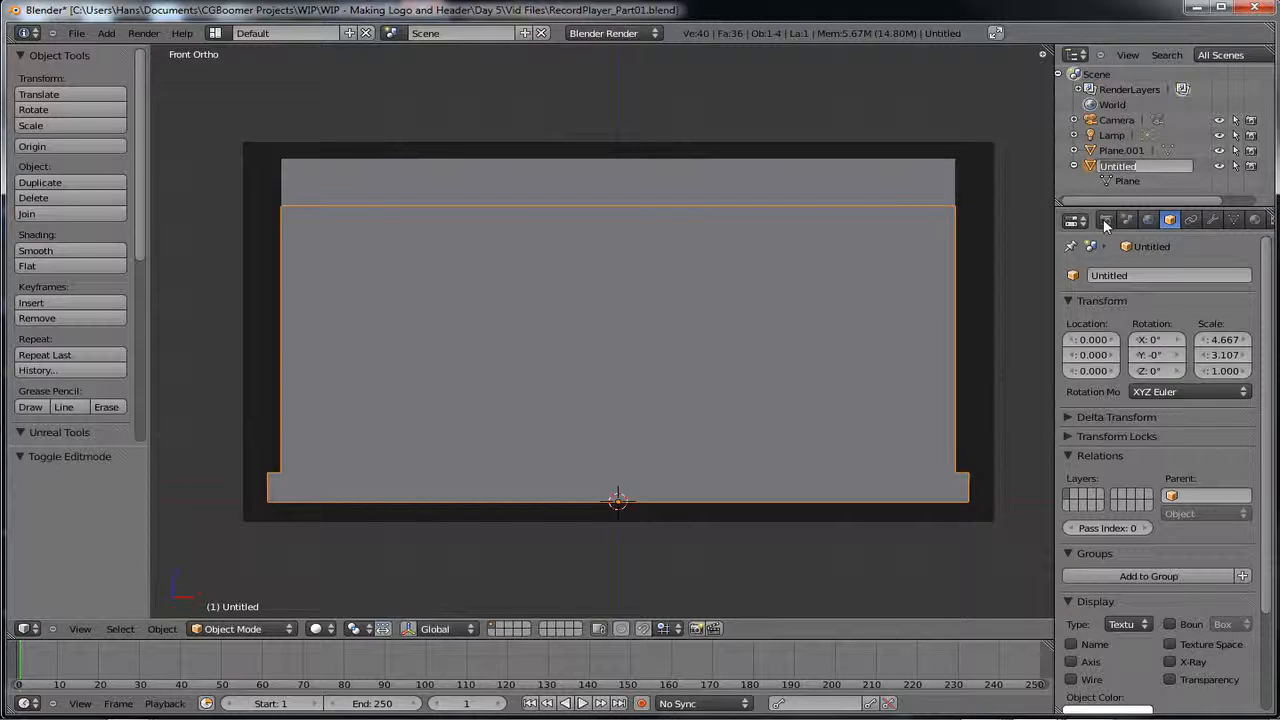
text(RCBase)
key(Return)
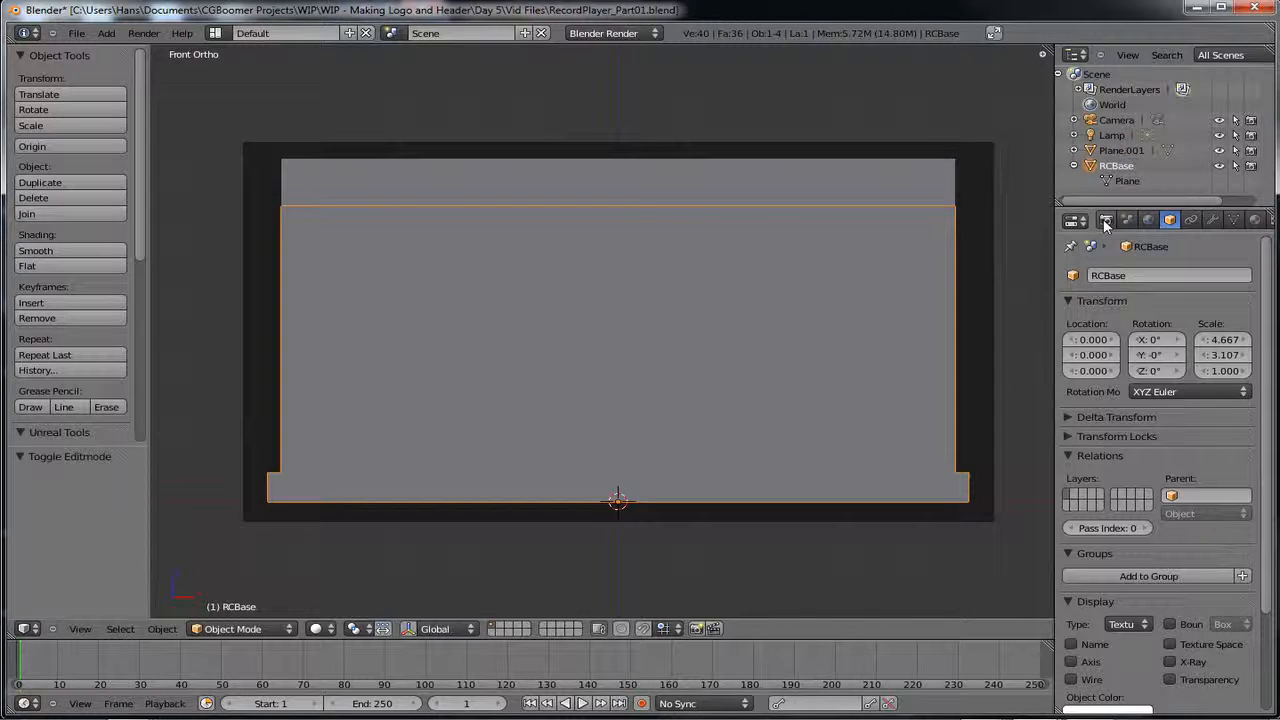
- Rename the separated lid object as RCLid and collapse the RCBase entry in the outliner
click(1121, 151)
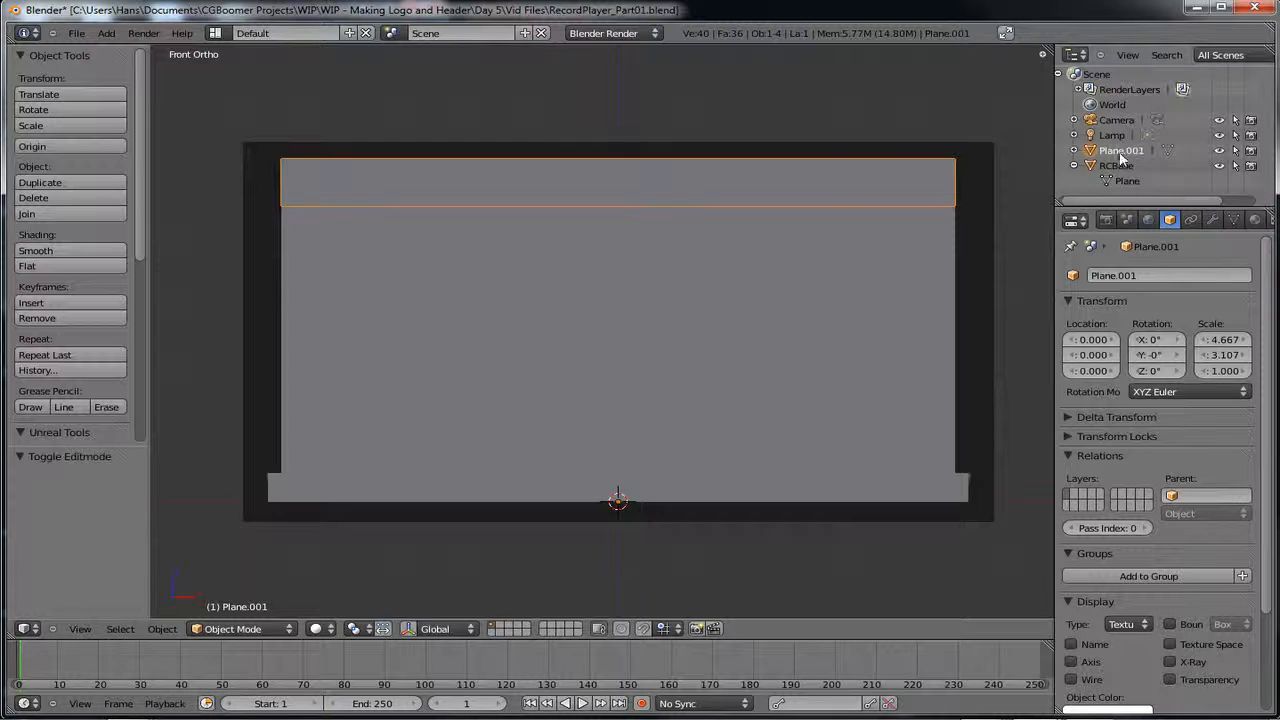
double_click(1119, 151)
text(RCLid)
key(Return)
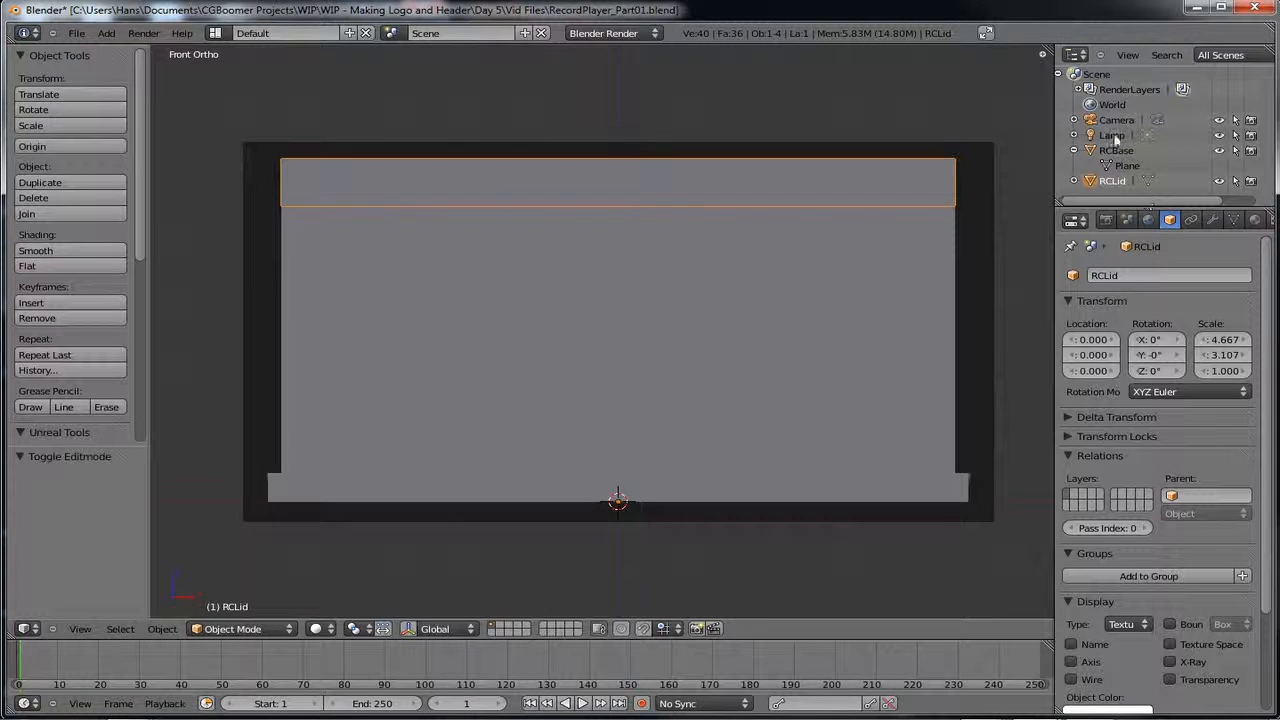
click(1074, 150)
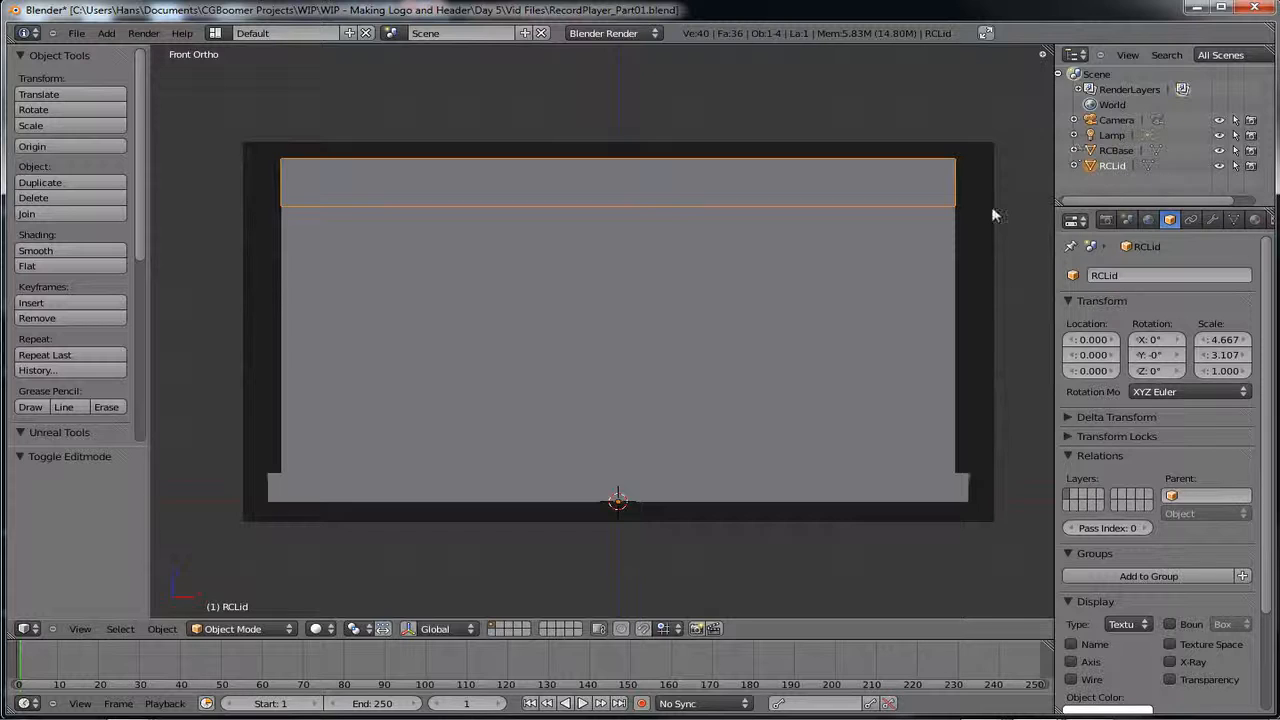
- Open the RCLid mesh for editing, switch to face selection and select a single face of the lid
right_click(645, 378)
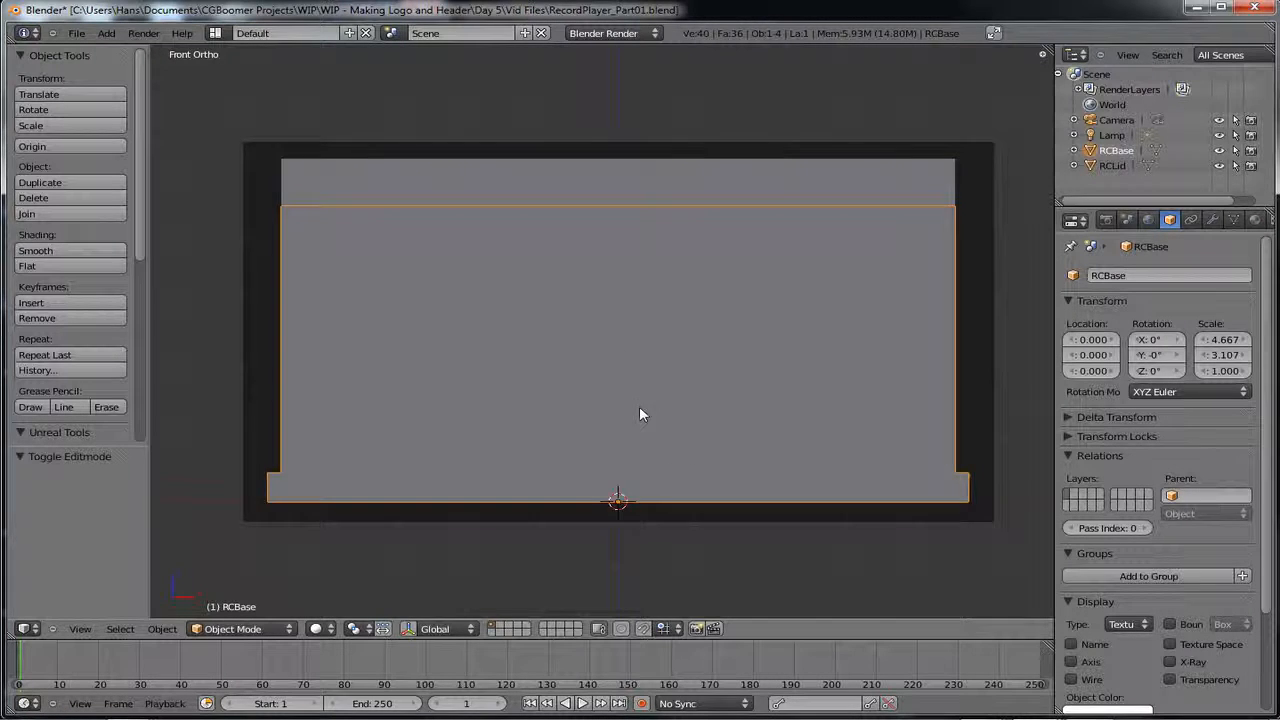
middle_drag(640, 414, 757, 230)
right_click(757, 229)
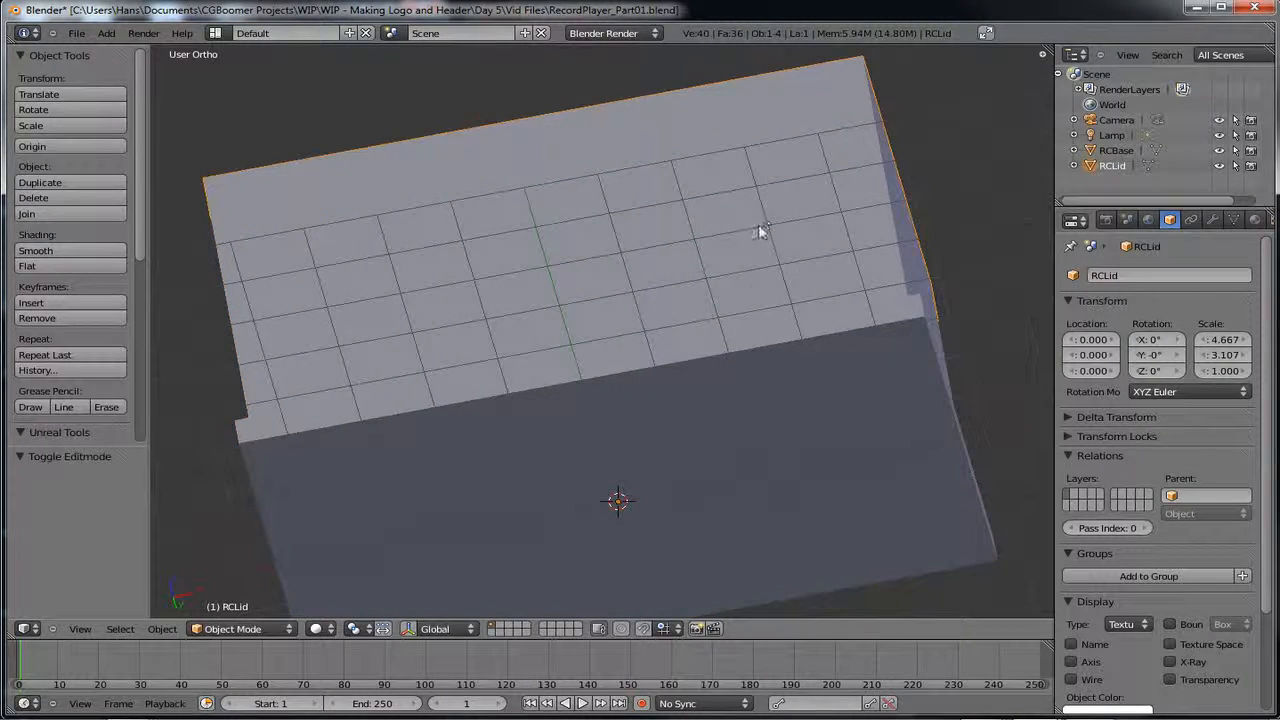
middle_drag(724, 401, 695, 286)
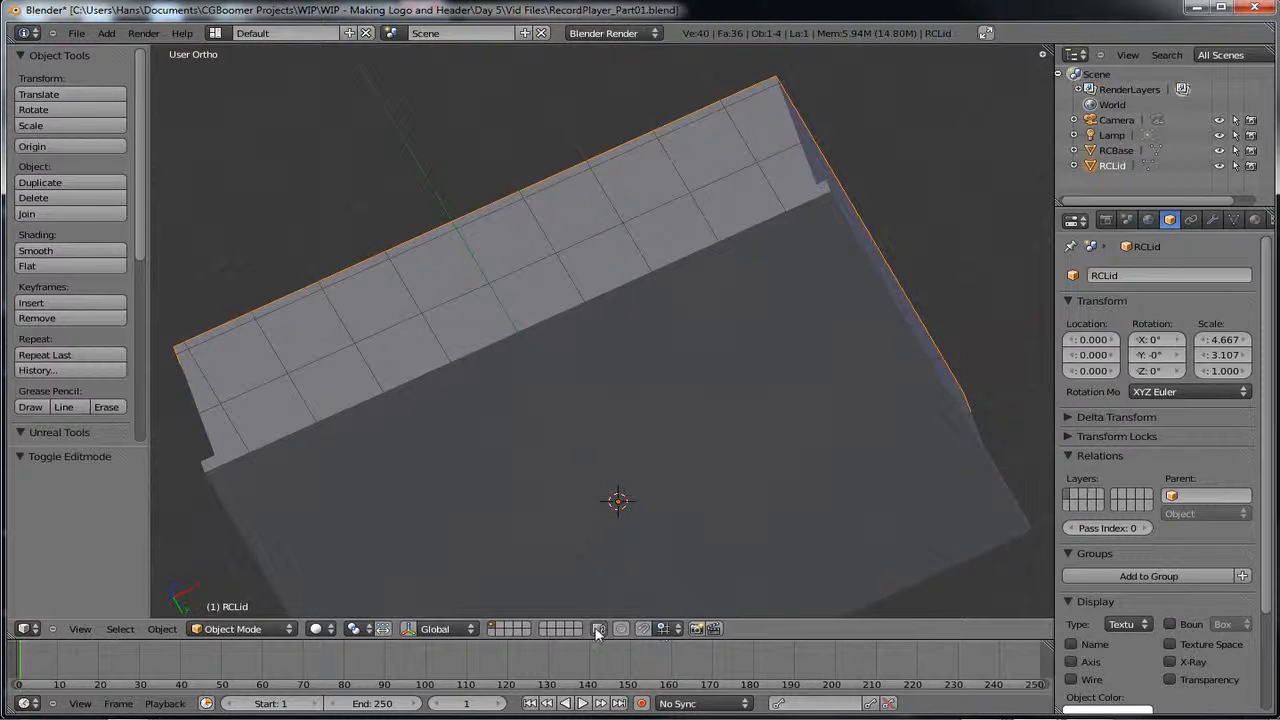
key(Tab)
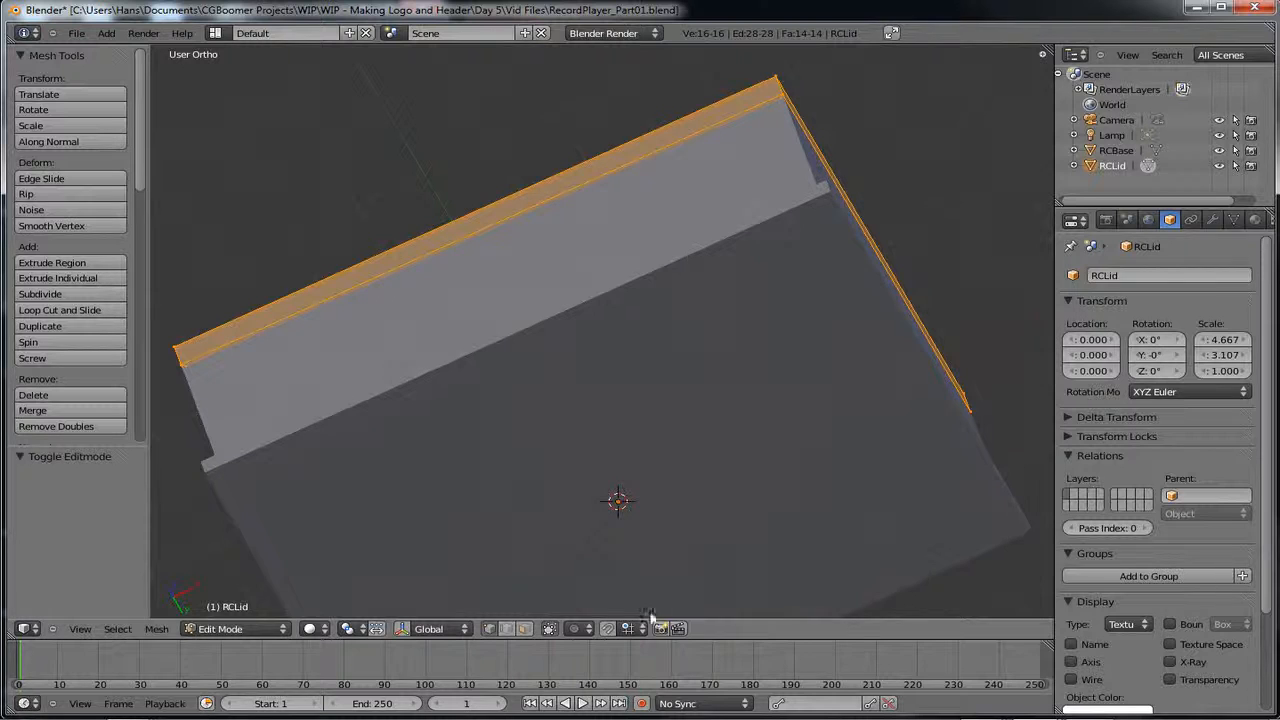
click(524, 628)
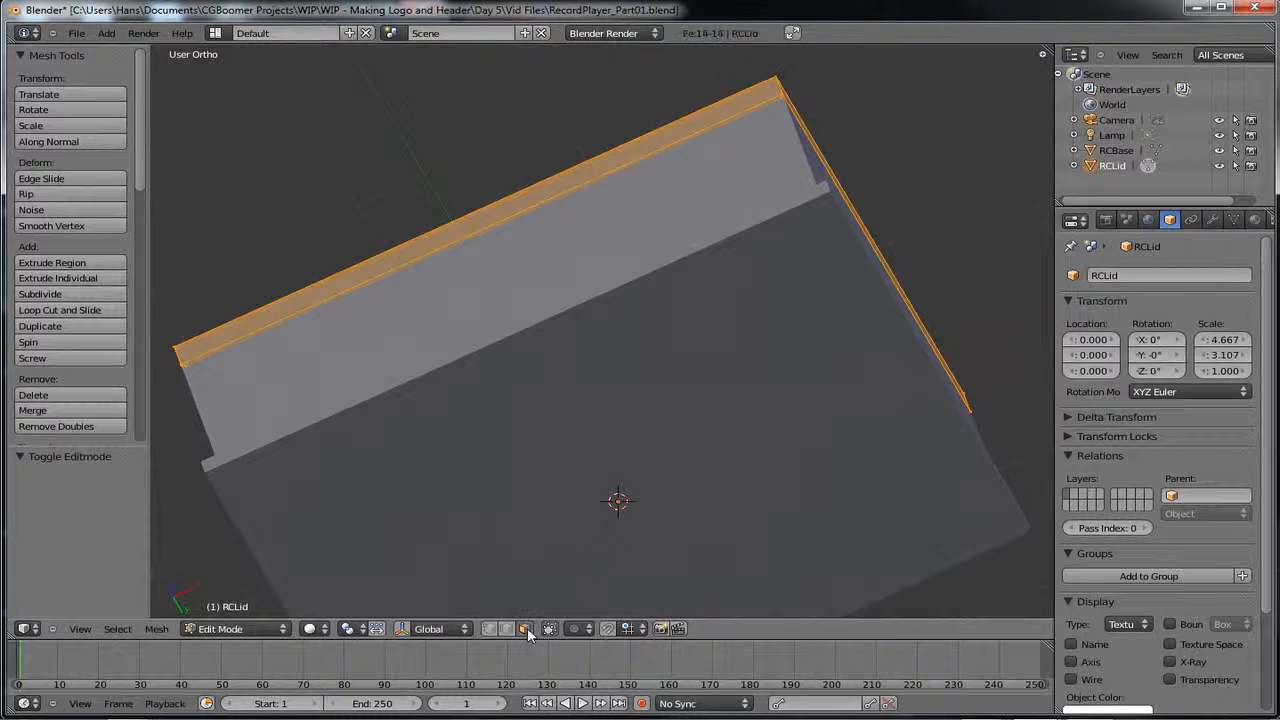
right_click(622, 508)
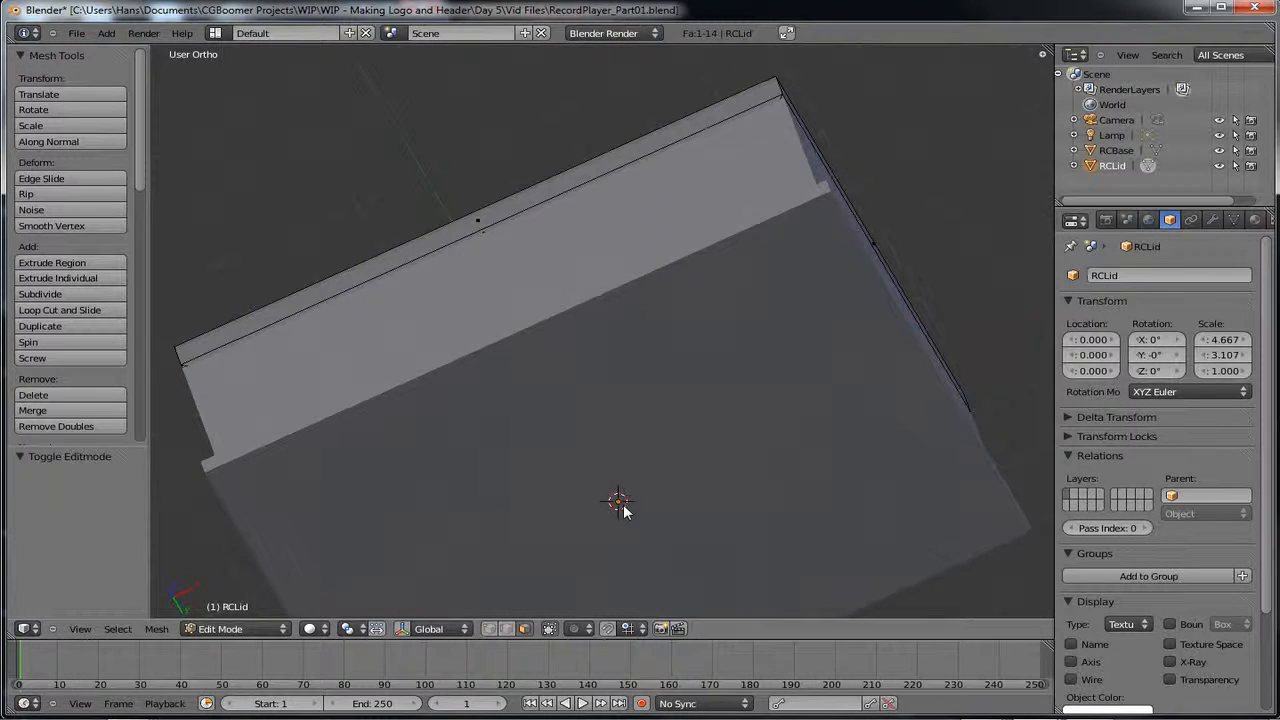
mouse_move(622, 510)
middle_down()
mouse_move(600, 449)
mouse_move(606, 343)
mouse_move(669, 443)
mouse_move(647, 511)
middle_up()
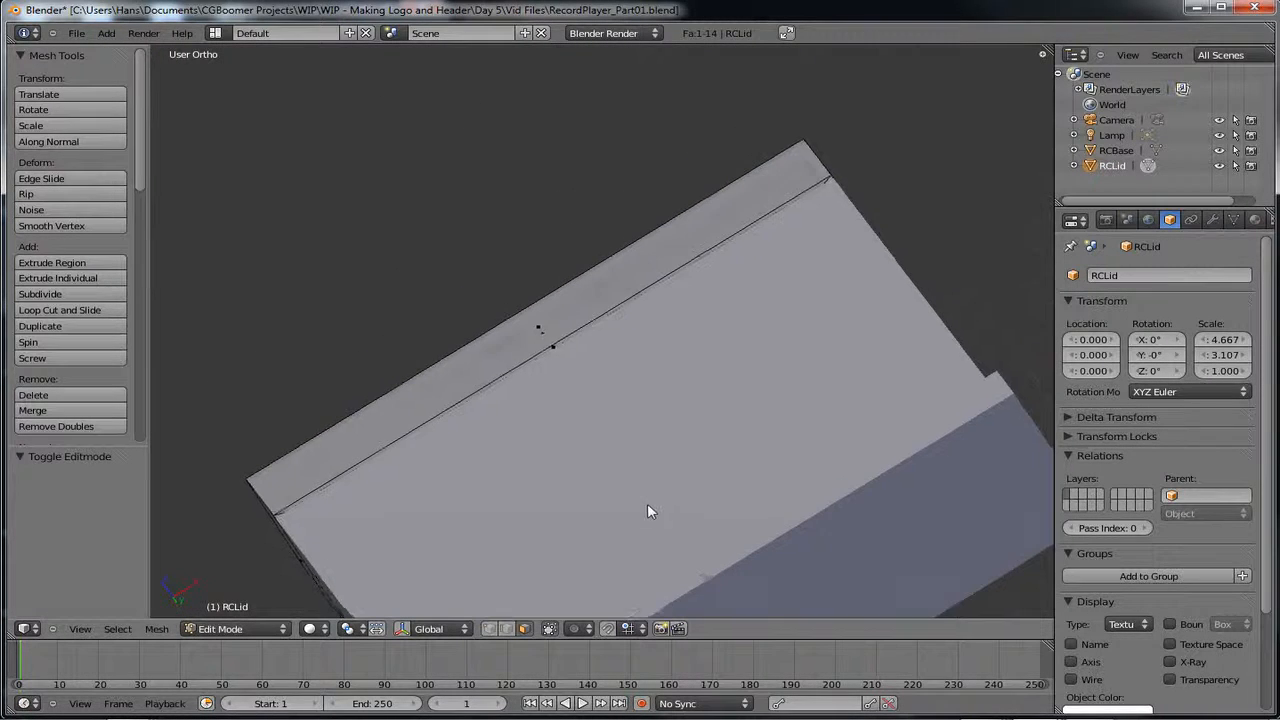
- Switch from the lid to the RCBase object and open its mesh for editing, viewed from its underside
click(1114, 151)
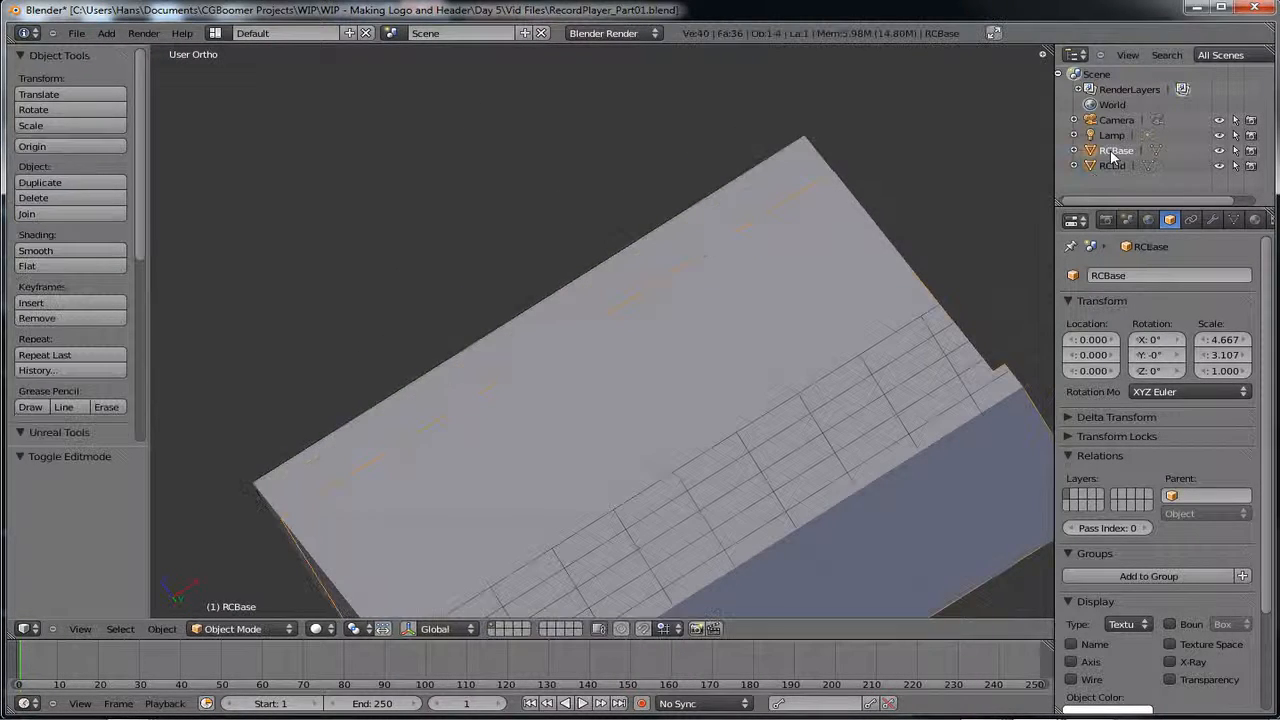
middle_drag(834, 538, 739, 336)
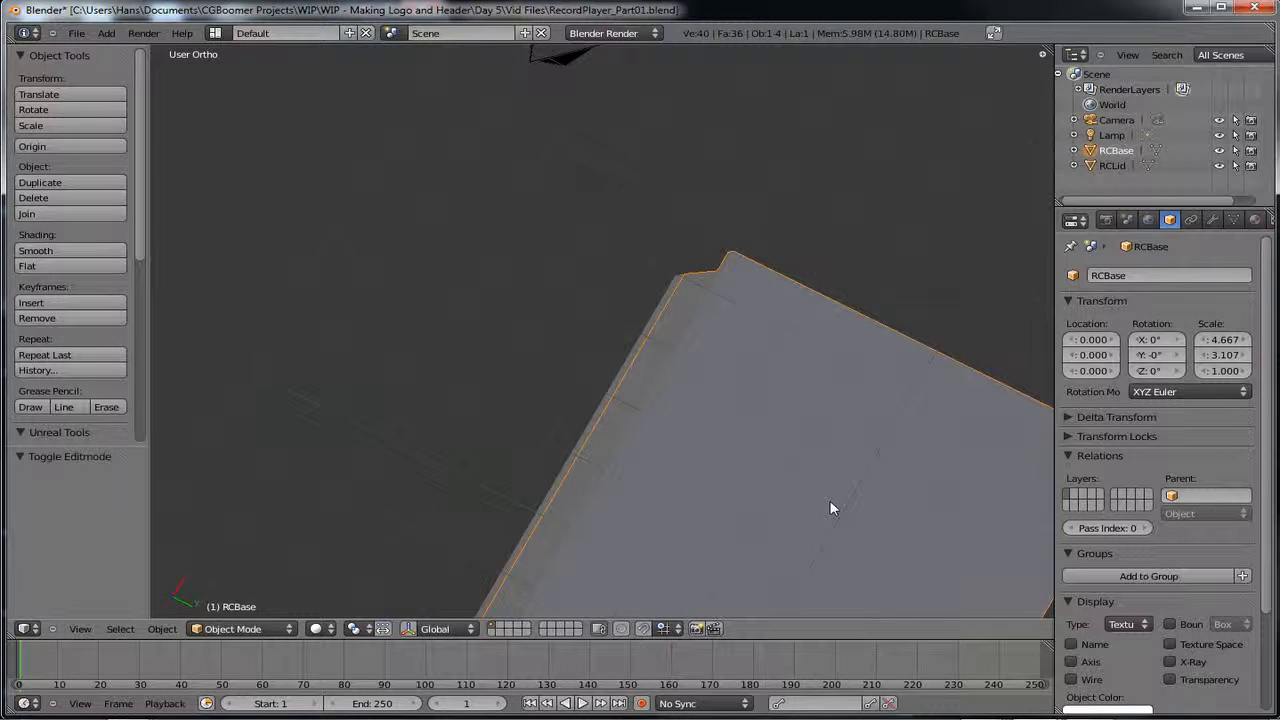
key(Tab)
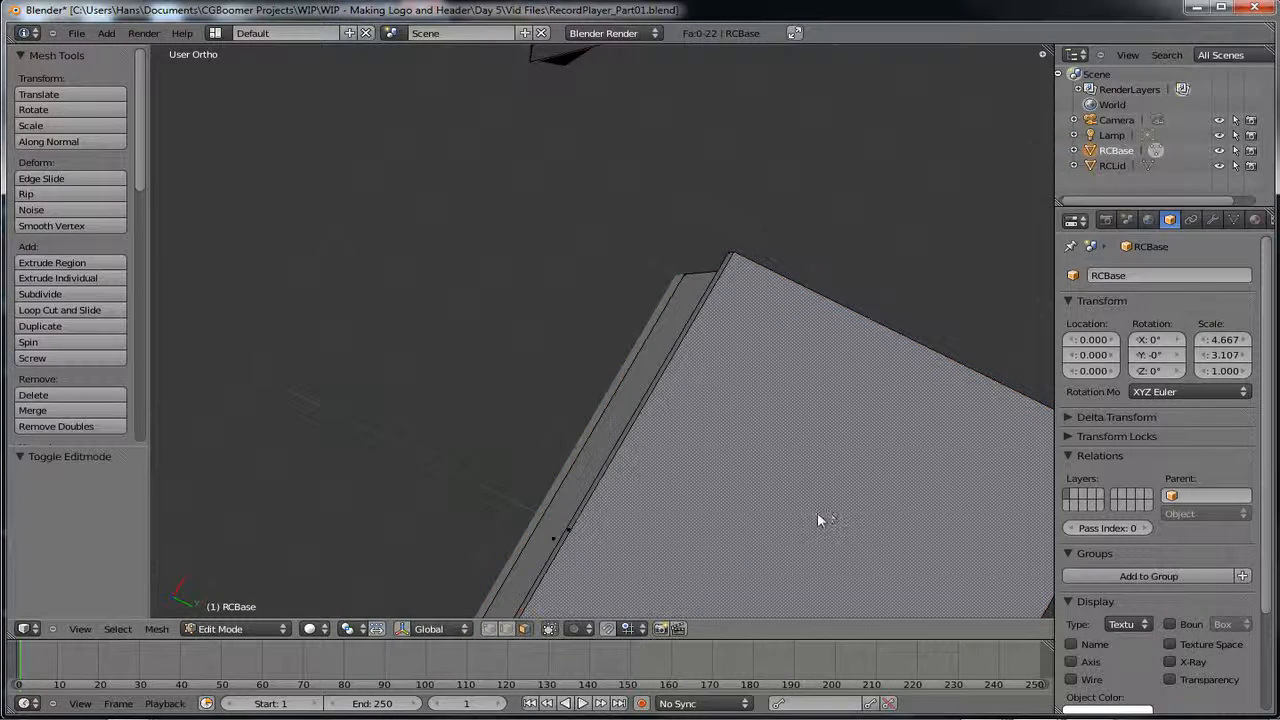
- Delete the large face on the underside of RCBase and leave mesh editing
middle_drag(820, 520, 712, 402)
right_click(710, 410)
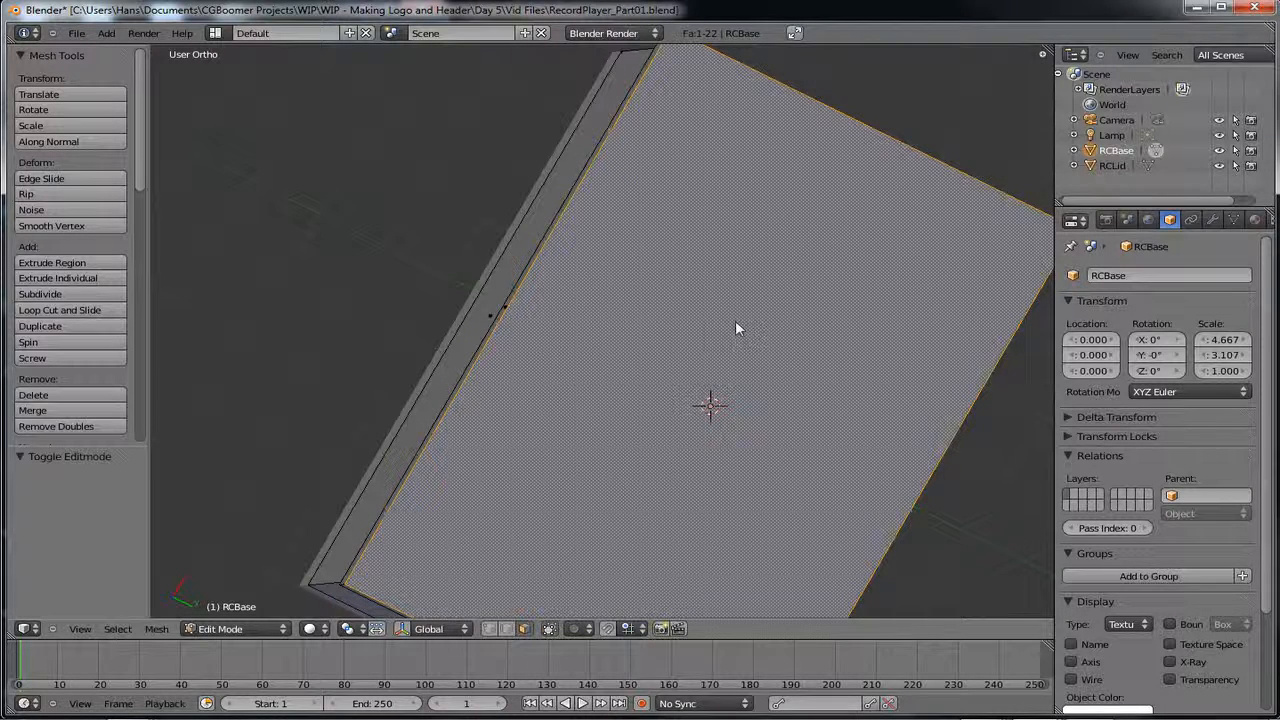
key(x)
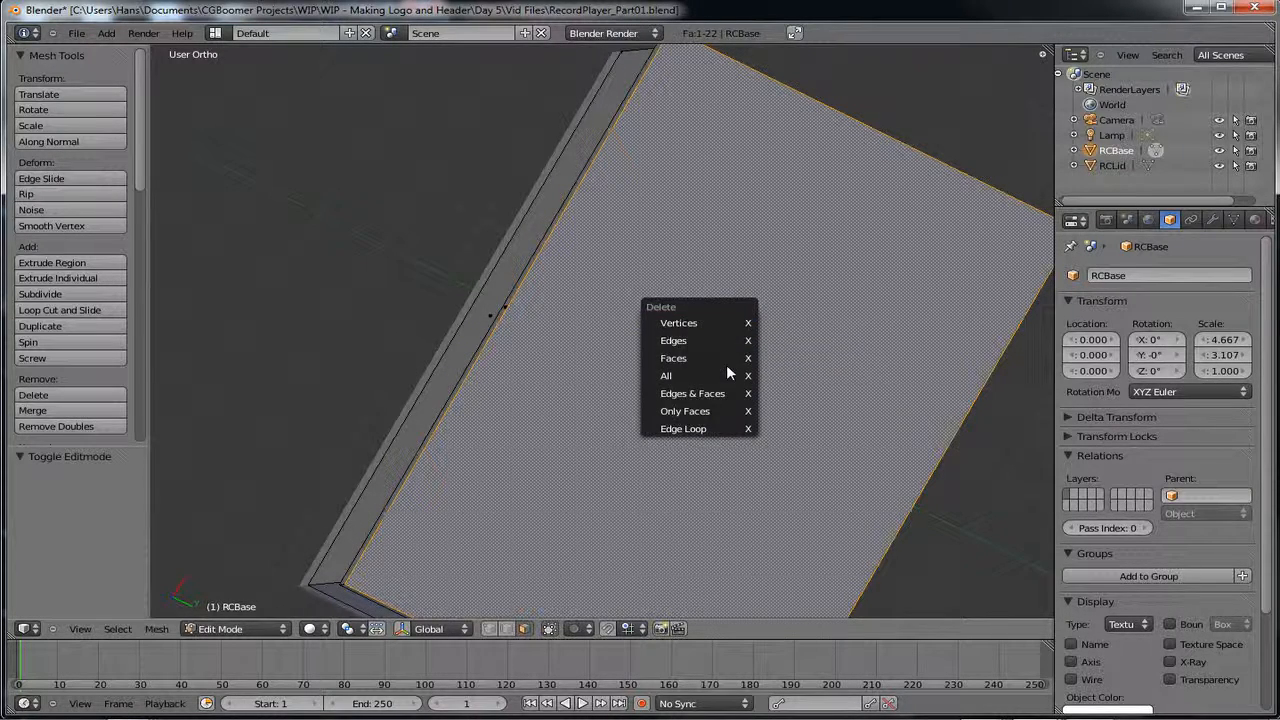
click(708, 360)
middle_drag(718, 343, 714, 449)
middle_drag(484, 415, 710, 240)
key(Tab)
- Select RCLid and move it to layer 11, the first layer of the second row
right_click(710, 240)
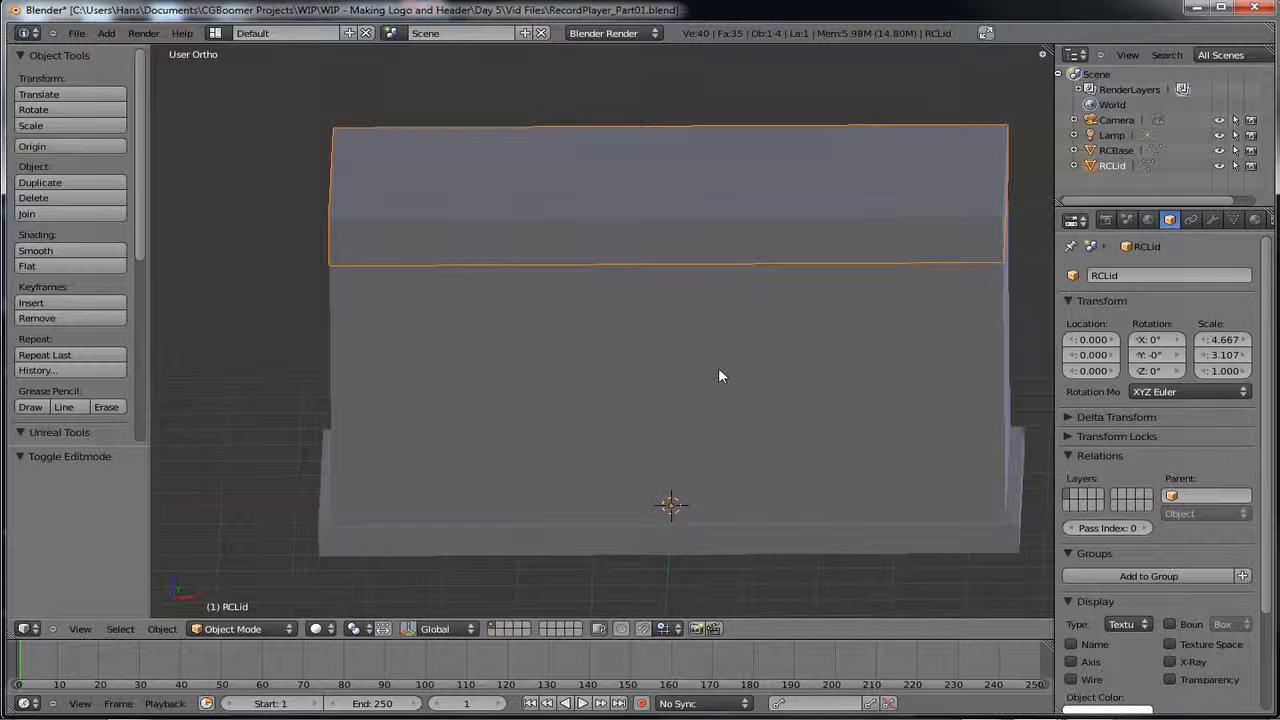
key(m)
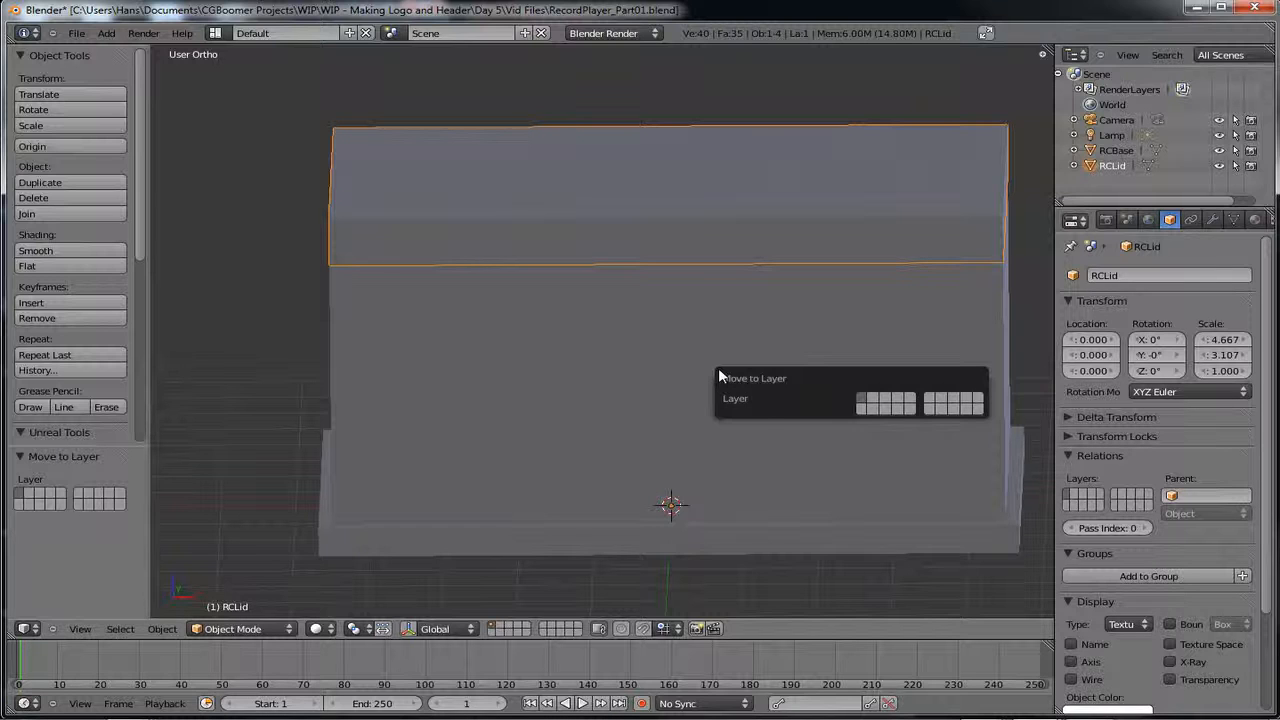
click(860, 408)
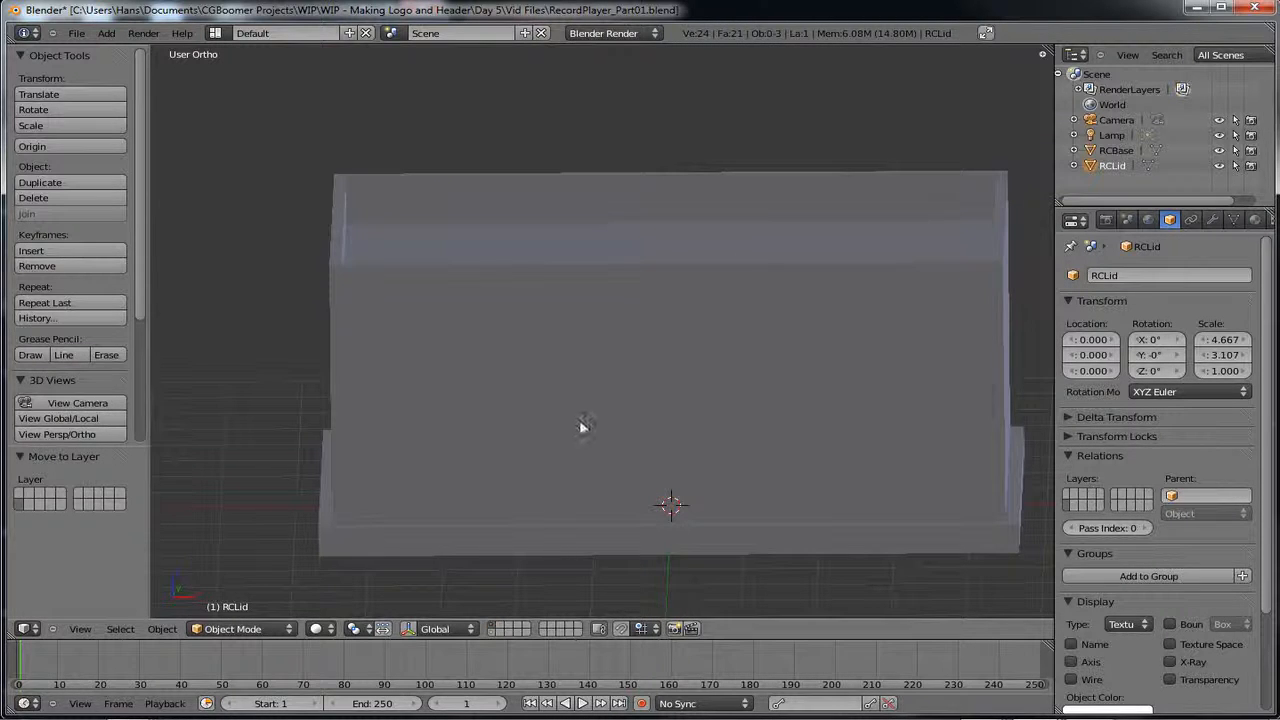
middle_drag(585, 394, 584, 430)
middle_drag(603, 484, 580, 421)
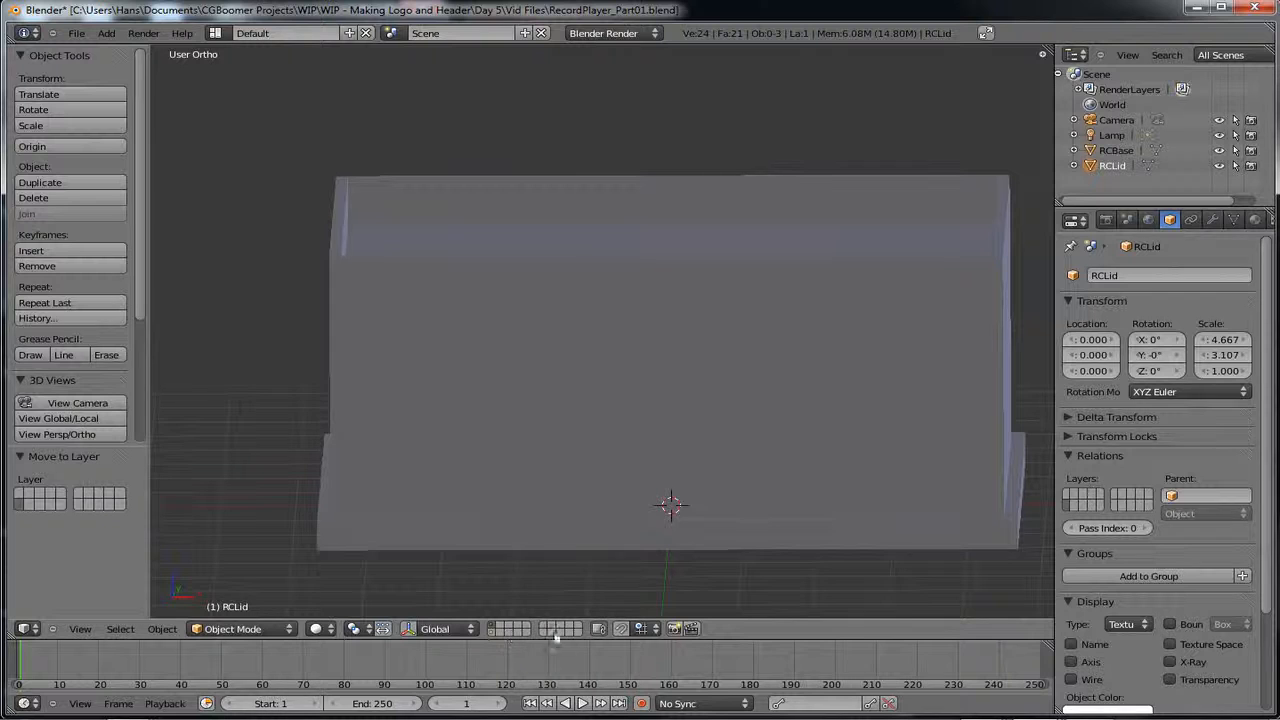
- View layer 11 with the lid on its own, followed by layer 1 with only the base
click(492, 630)
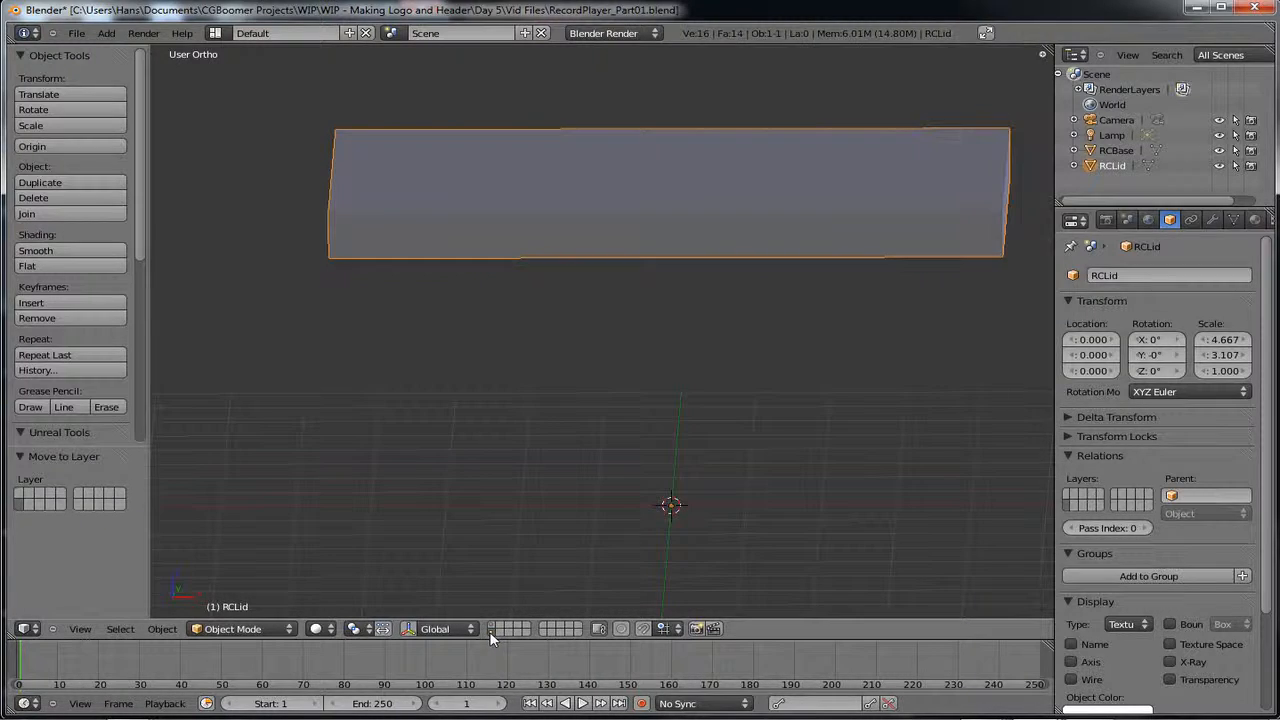
middle_drag(580, 490, 586, 520)
click(493, 630)
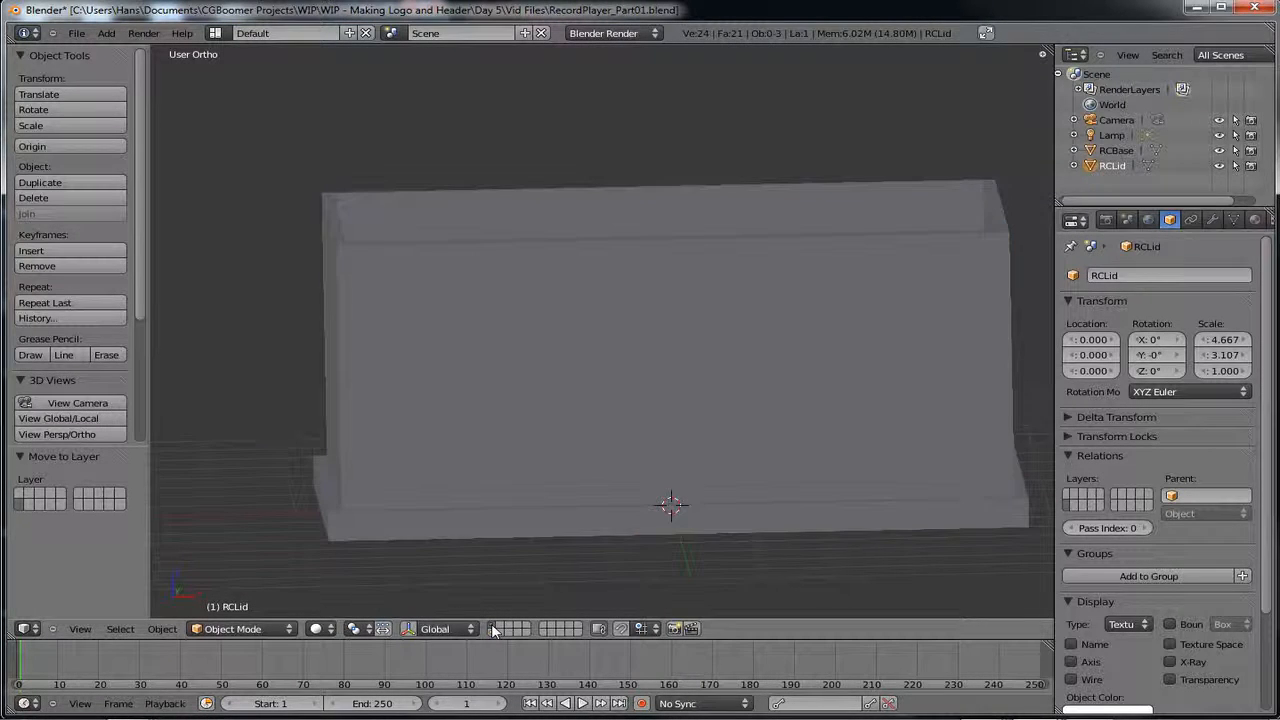
mouse_move(580, 476)
middle_down()
mouse_move(567, 492)
mouse_move(565, 474)
middle_up()
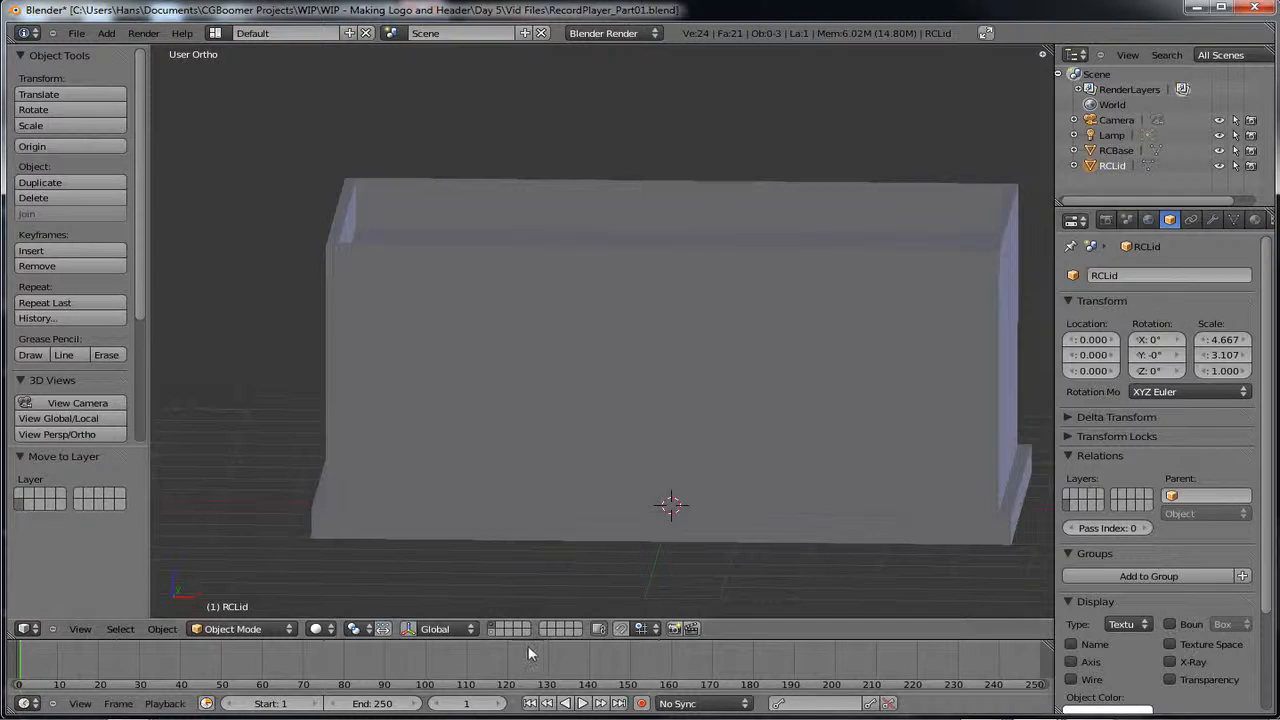
- Toggle layer 11 on, off and on again alongside layer 1 to view the base with and without the lid
shift+click(490, 634)
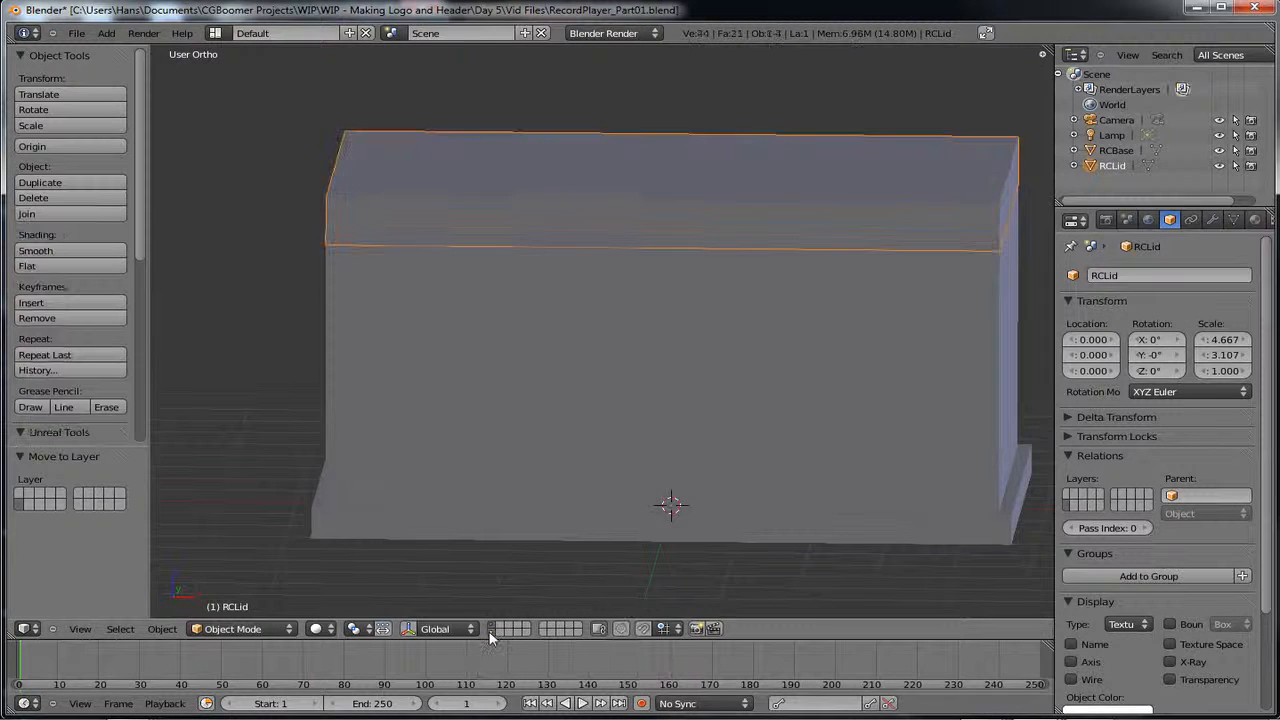
middle_drag(589, 450, 595, 464)
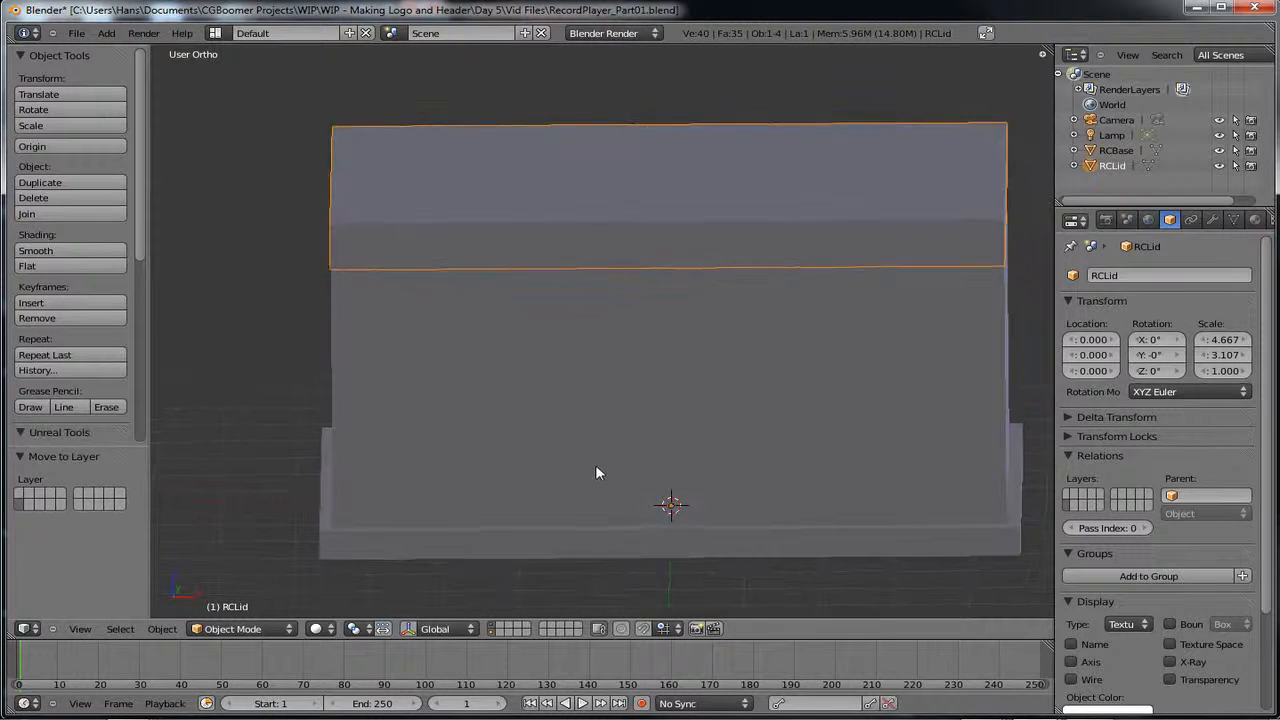
shift+click(491, 631)
middle_drag(631, 397, 642, 348)
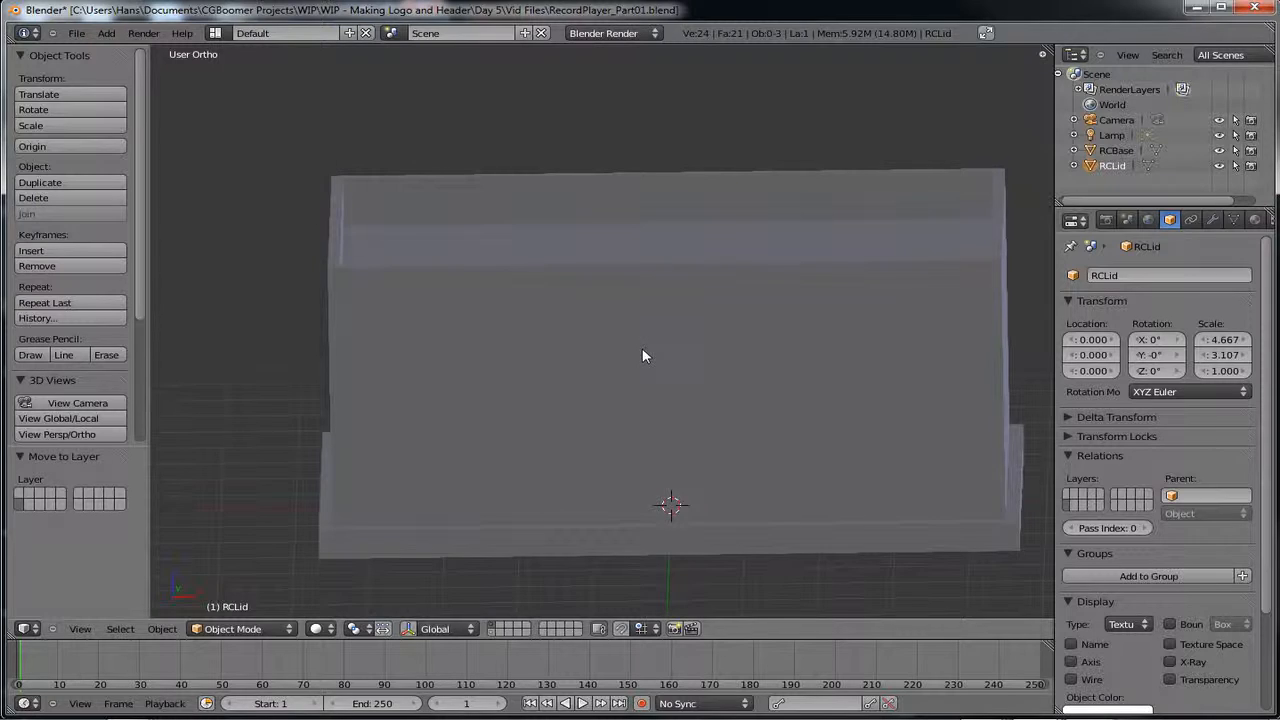
shift+click(494, 632)
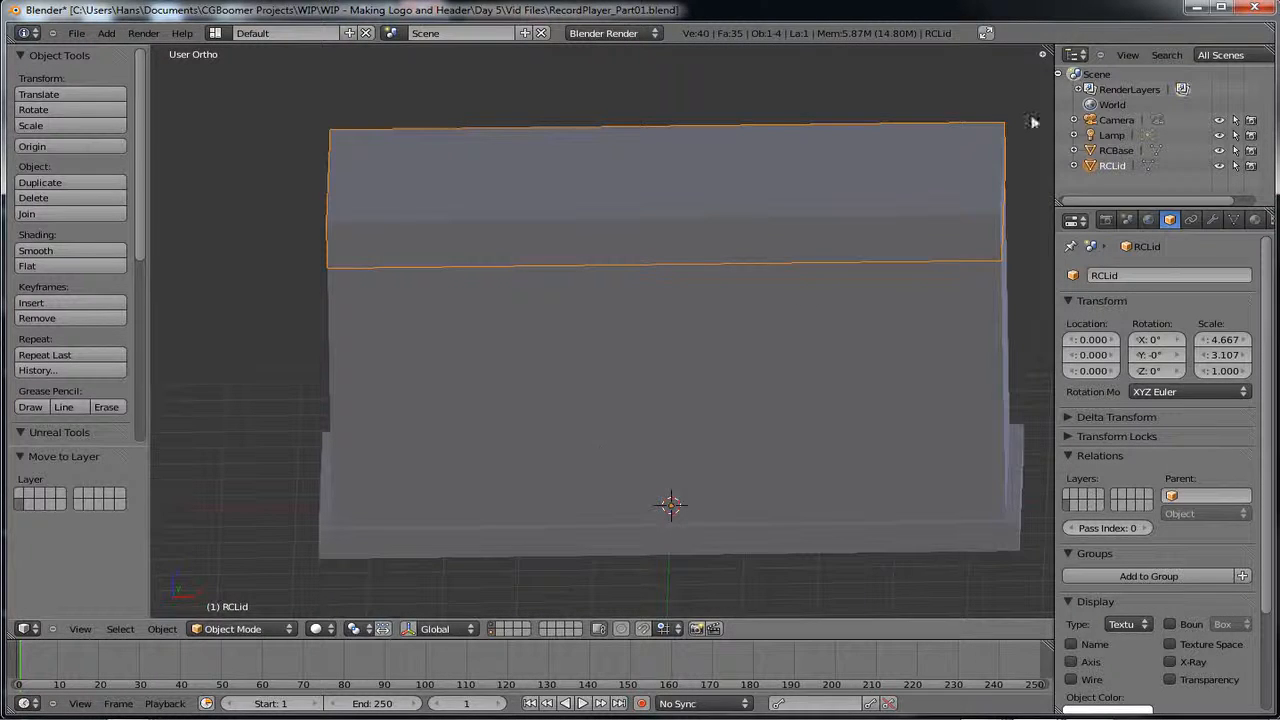
- Turn RCLid's viewport visibility and its renderability off and back on
click(1219, 166)
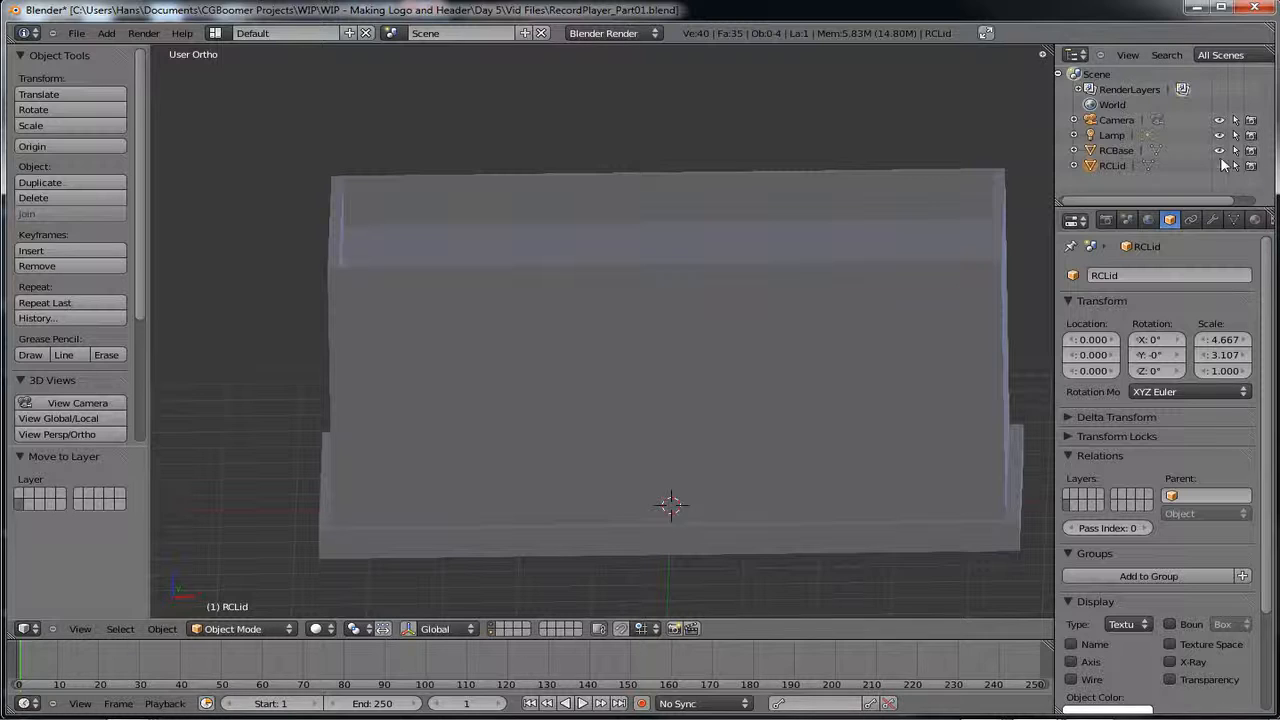
click(1255, 167)
click(1252, 167)
click(1219, 165)
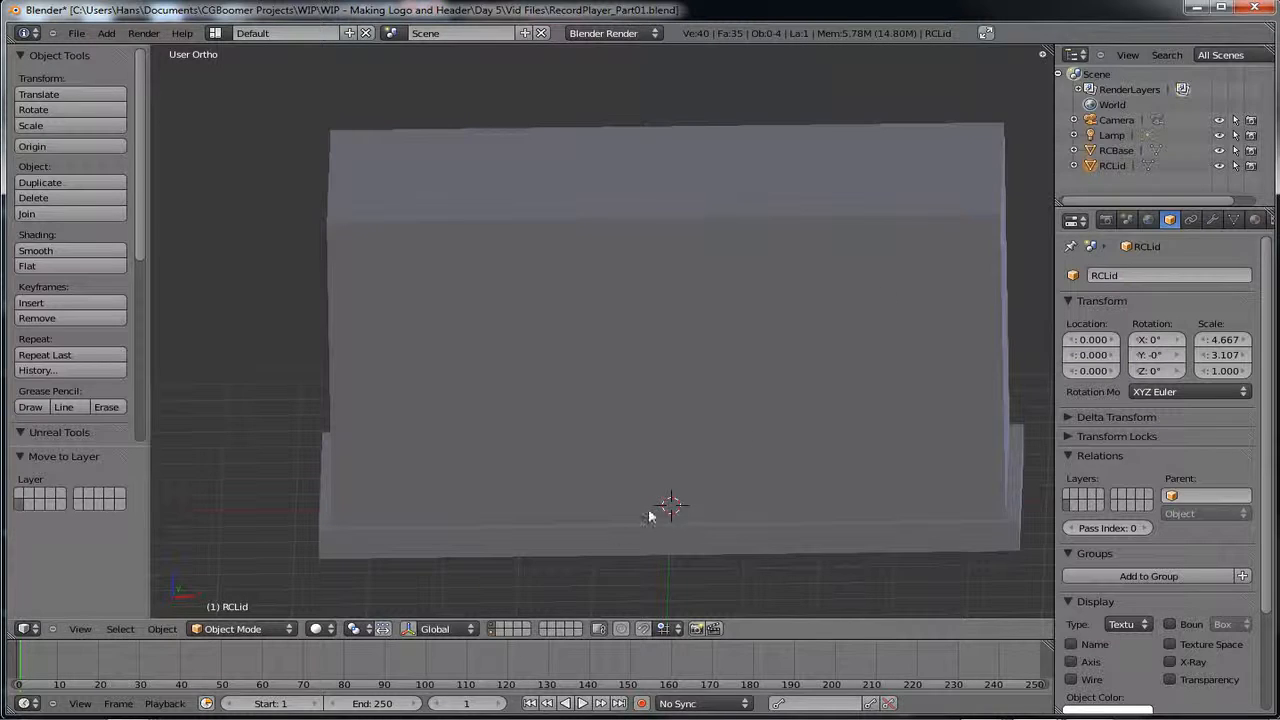
- Hide the lid's layer 11 so that only layer 1 with the base is displayed
mouse_move(651, 369)
middle_down()
mouse_move(650, 354)
mouse_move(655, 370)
middle_up()
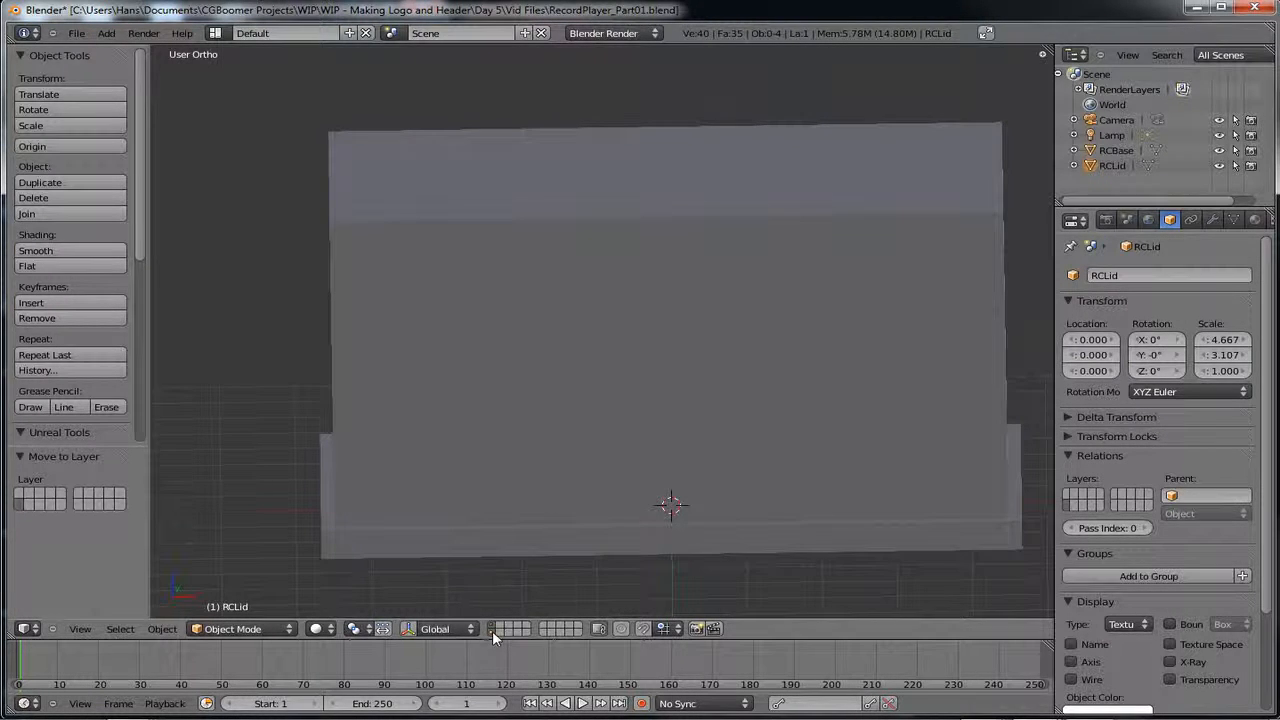
click(493, 630)
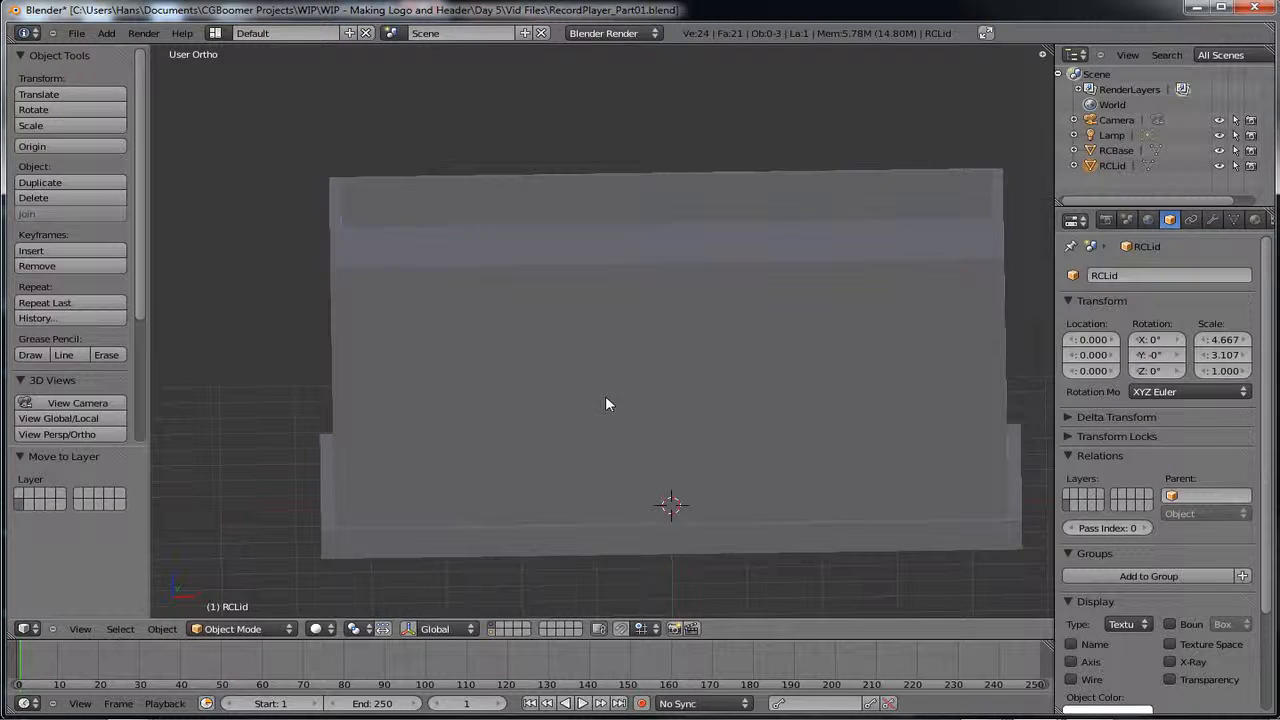
- Select the RCBase object, display it as wireframe in the top view and enter Edit Mode
middle_drag(605, 403, 614, 491)
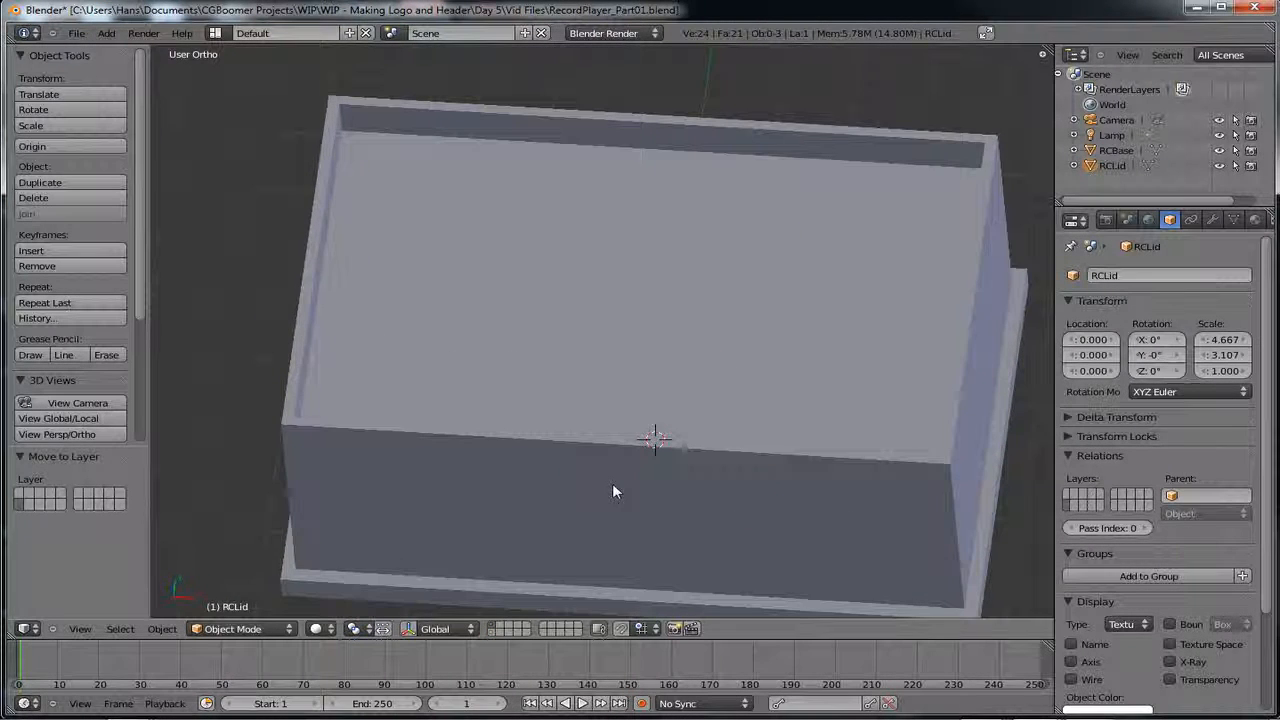
key(KP_7)
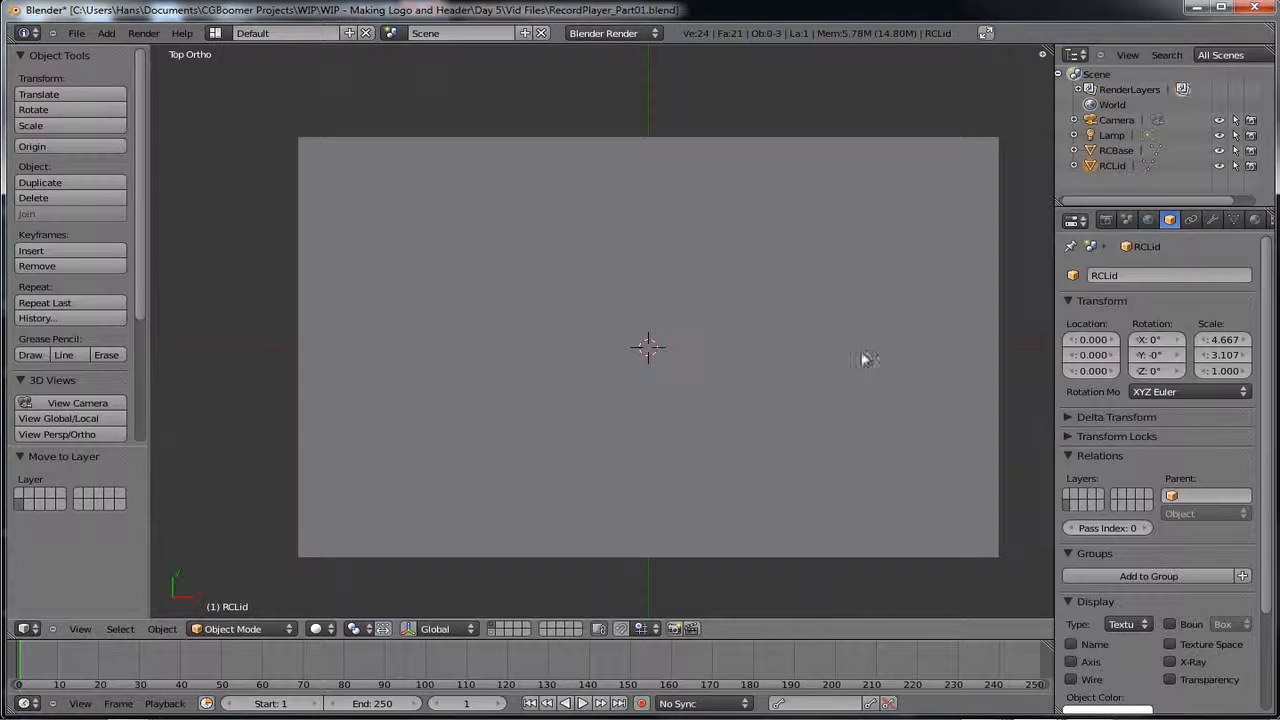
right_click(857, 356)
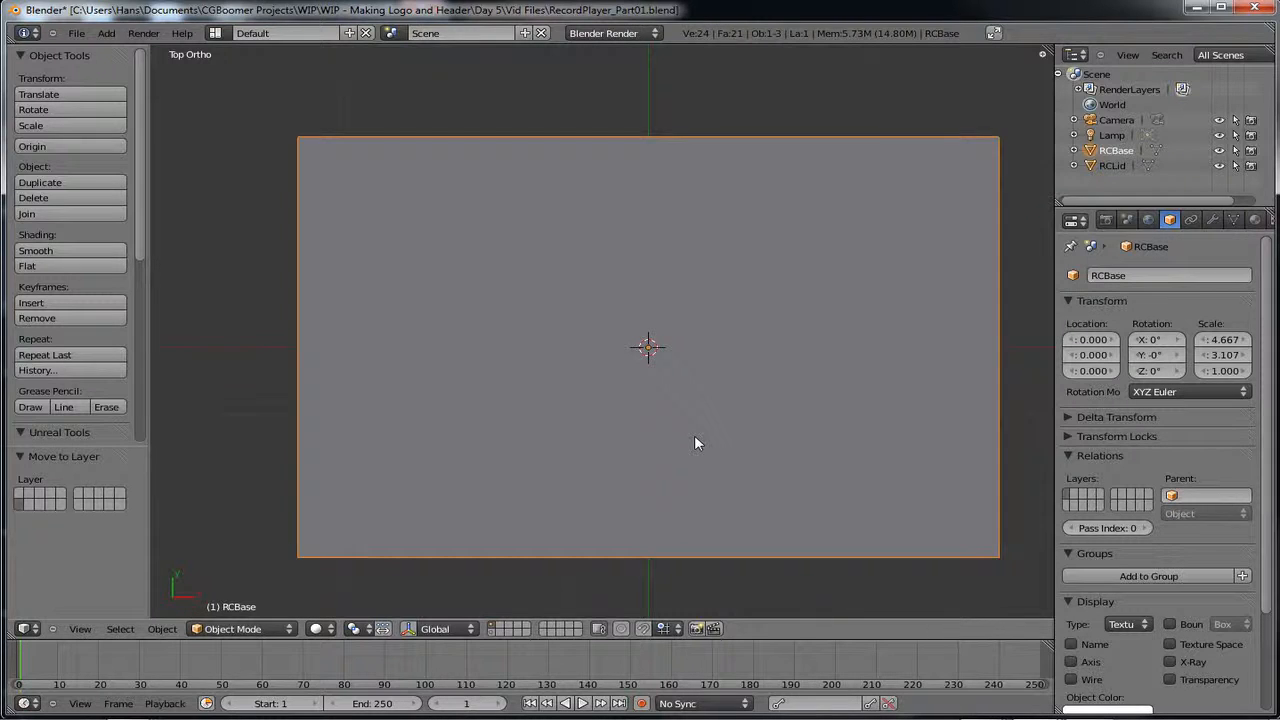
key(z)
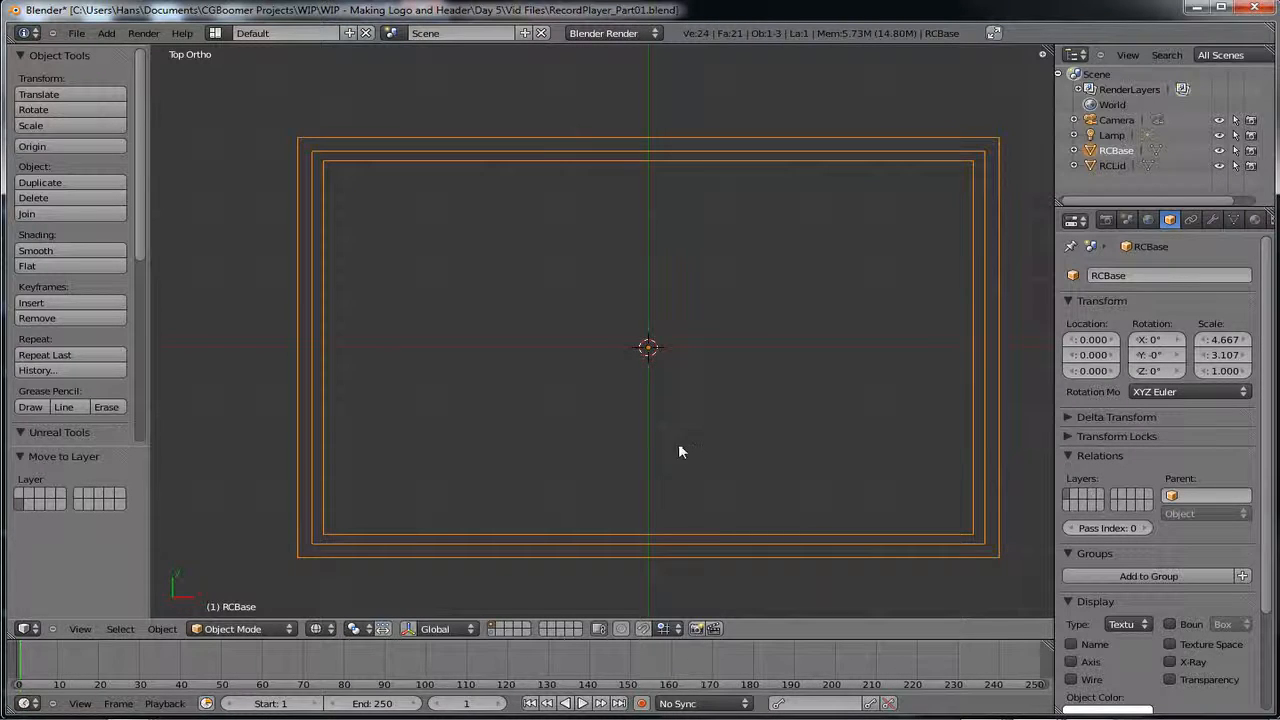
middle_drag(680, 449, 702, 417)
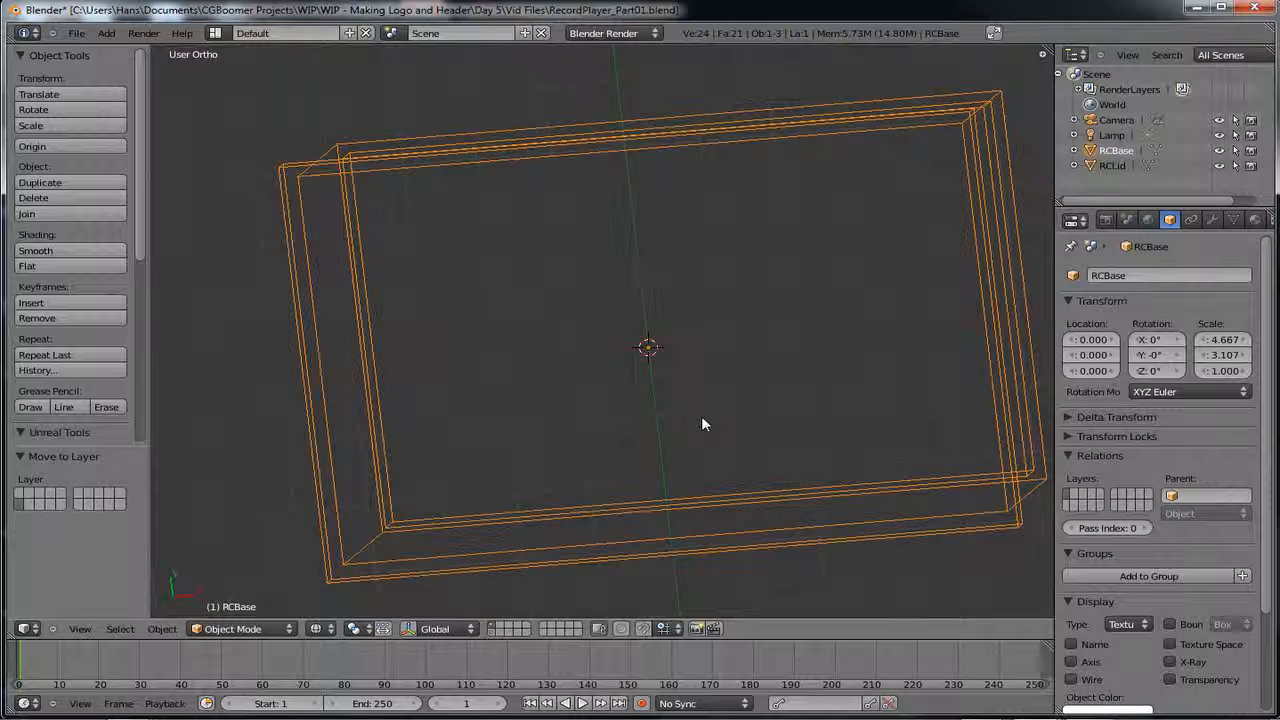
key(KP_7)
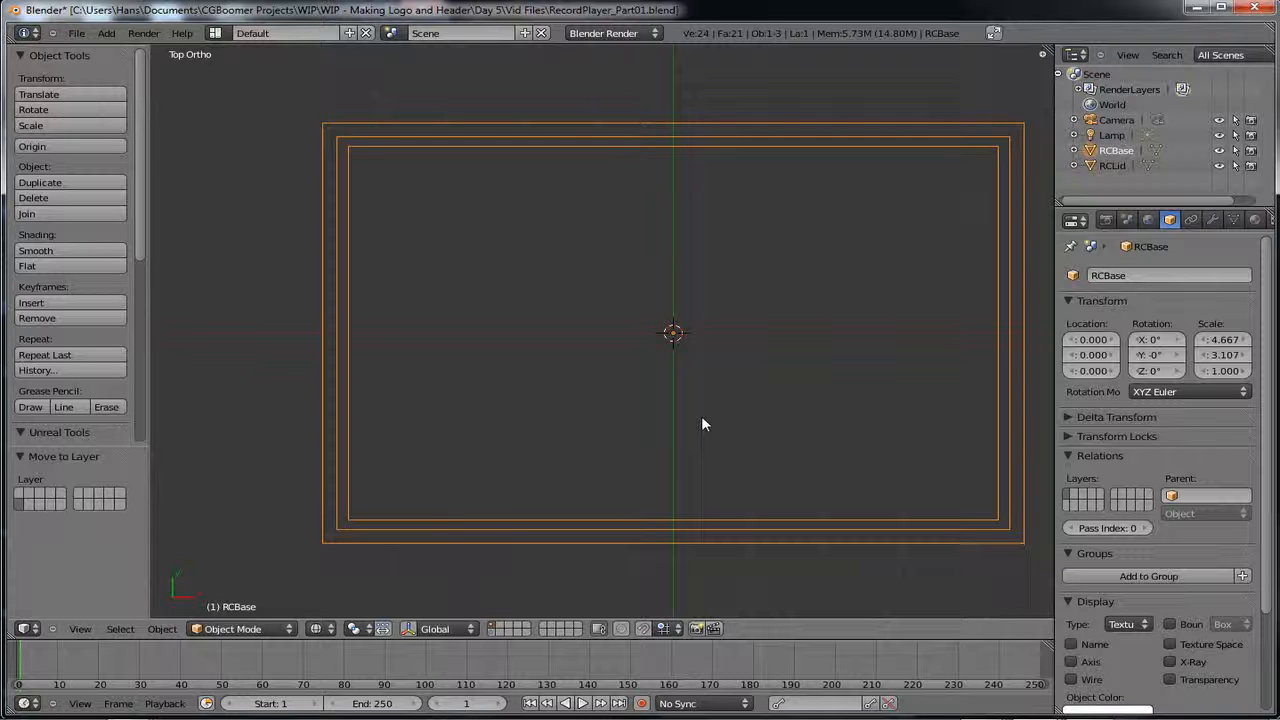
key(Tab)
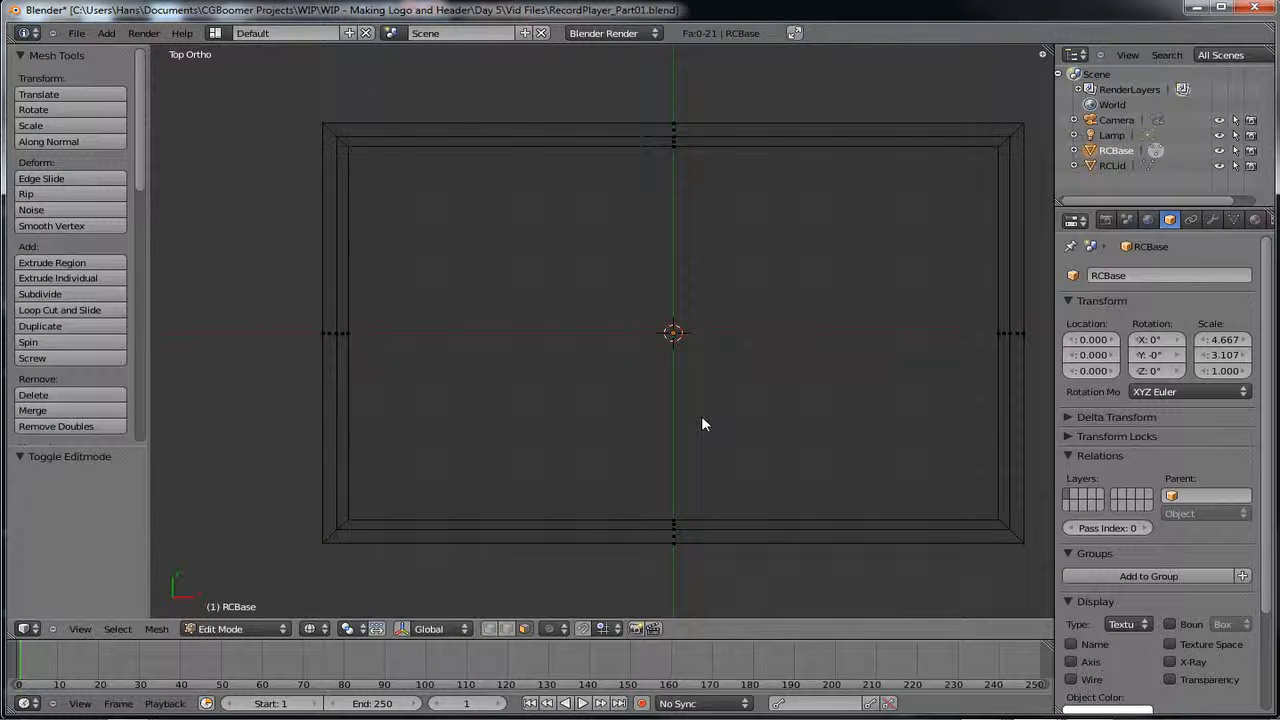
- Select the large inner face of the base and snap the 3D cursor to it
right_click(695, 338)
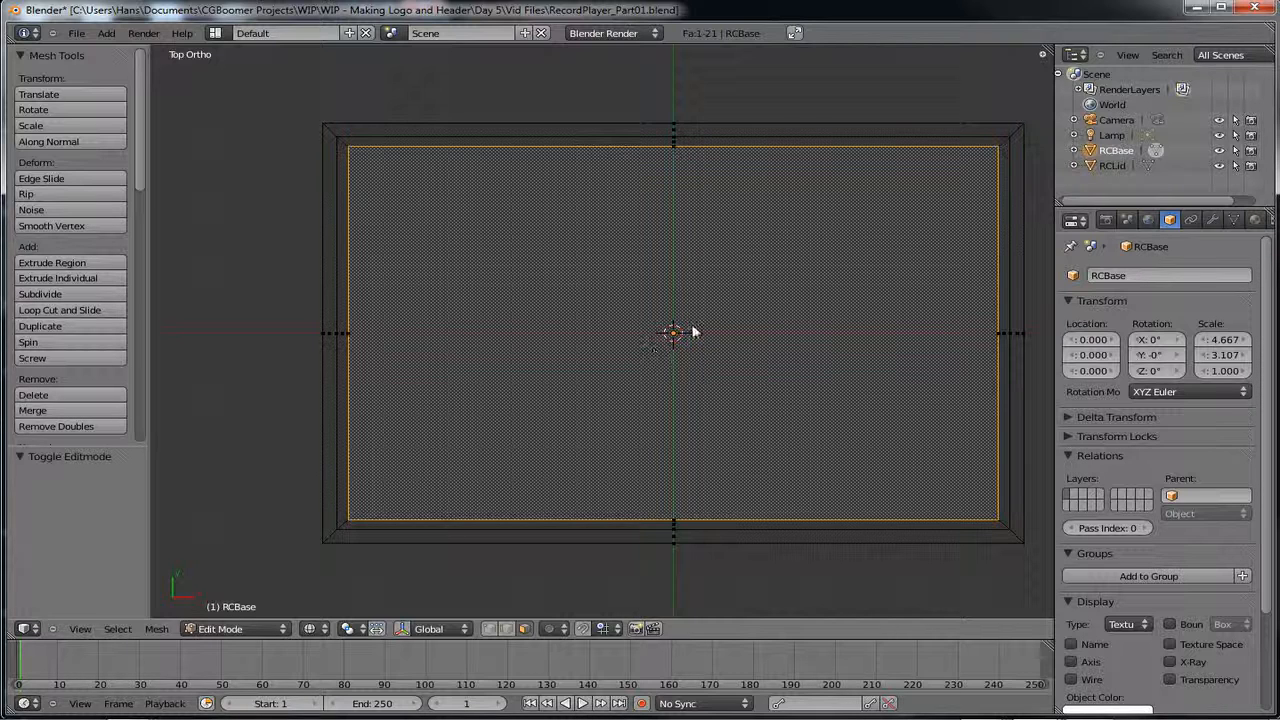
right_click(675, 581)
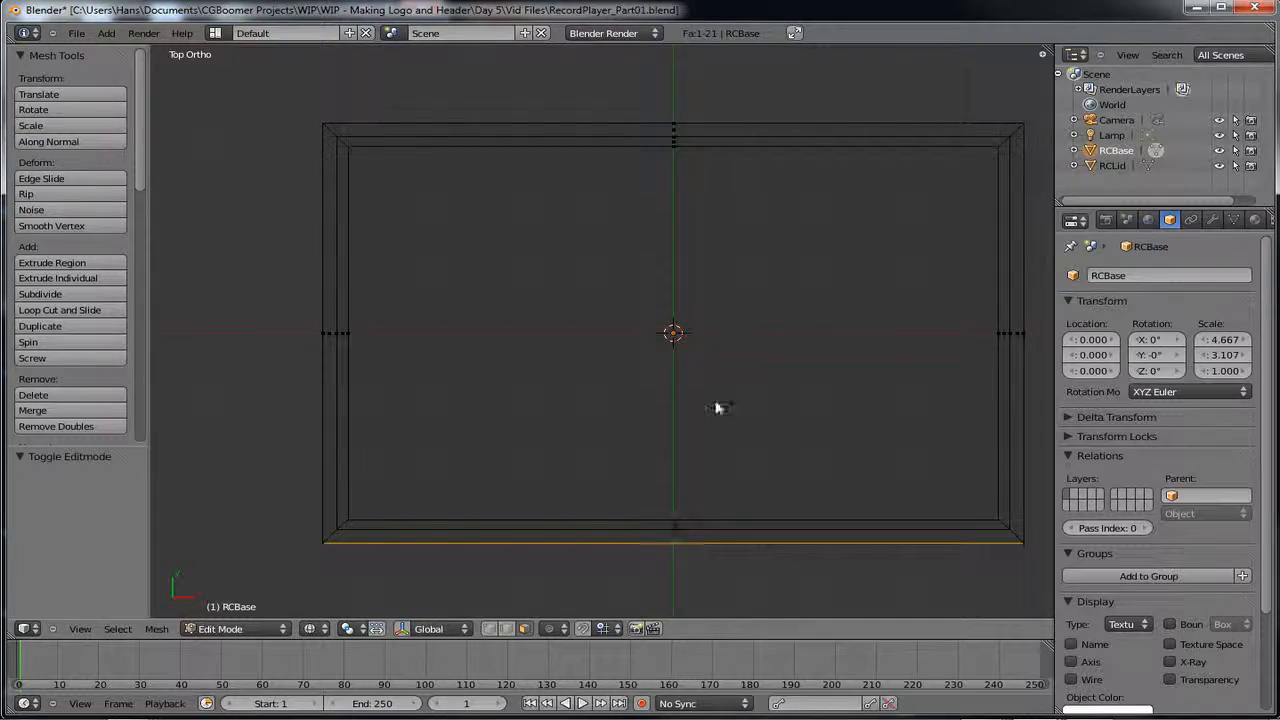
right_click(676, 340)
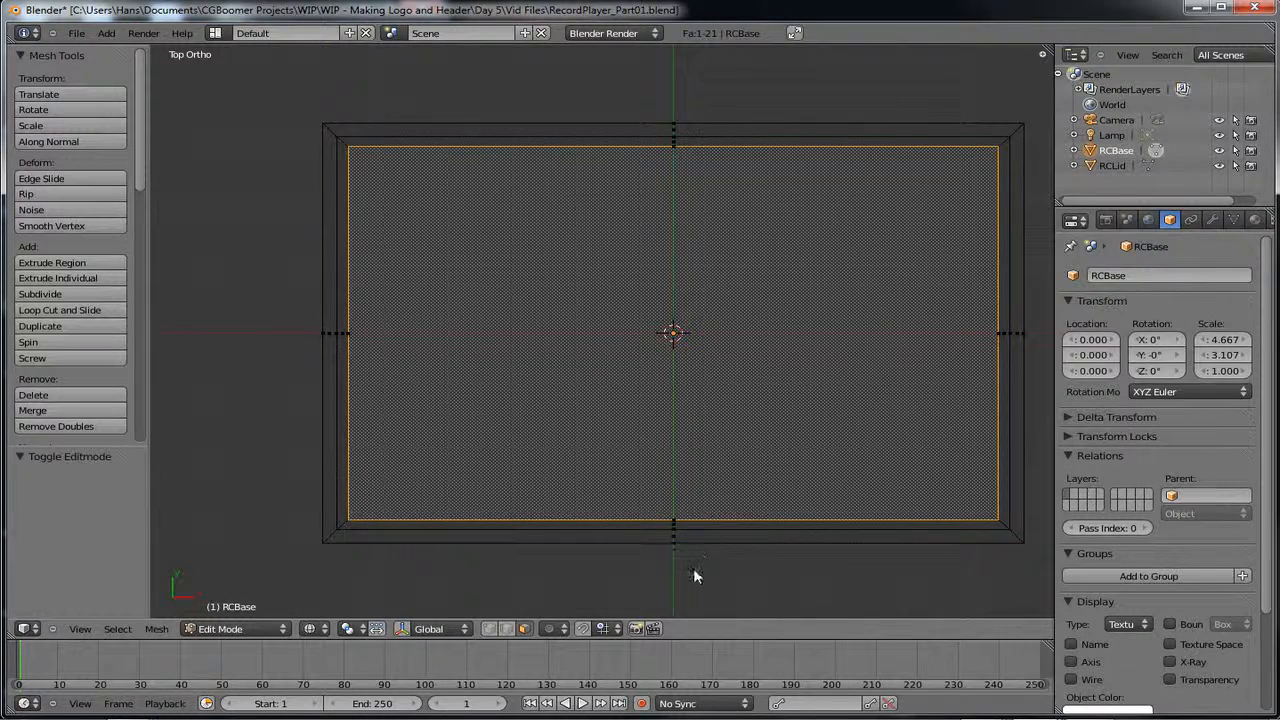
middle_drag(693, 568, 674, 429)
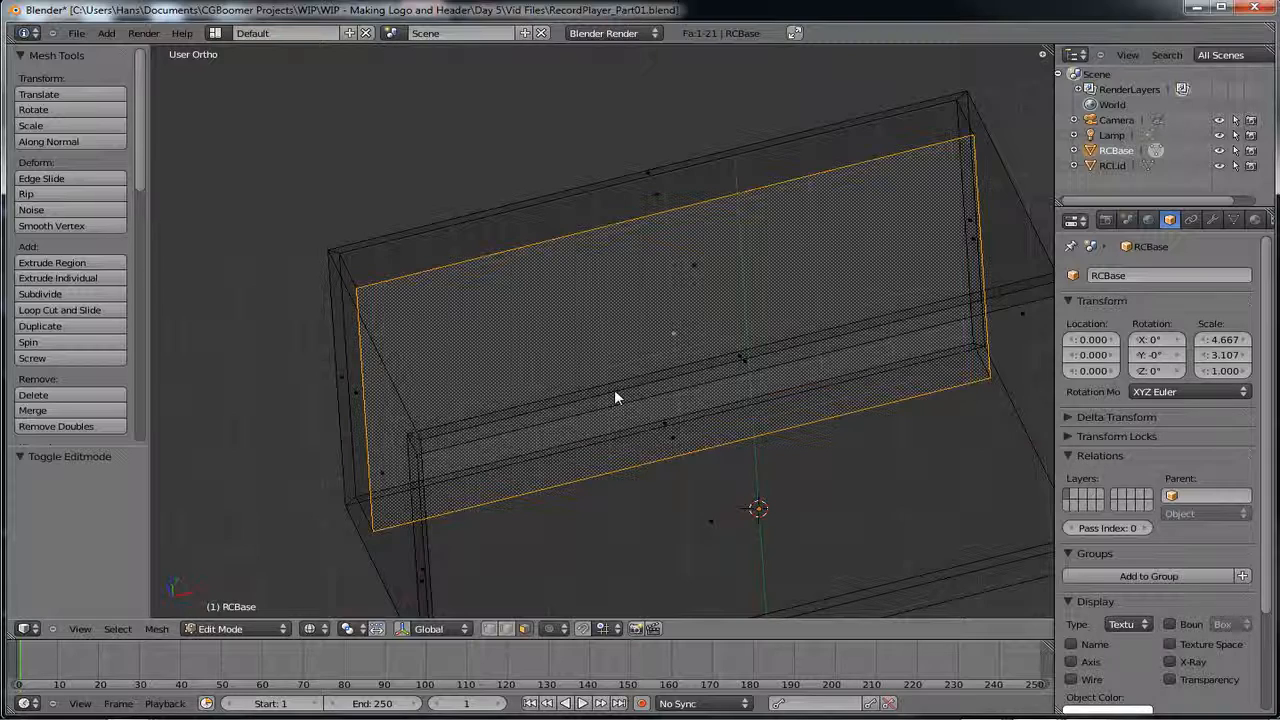
key(shift+s)
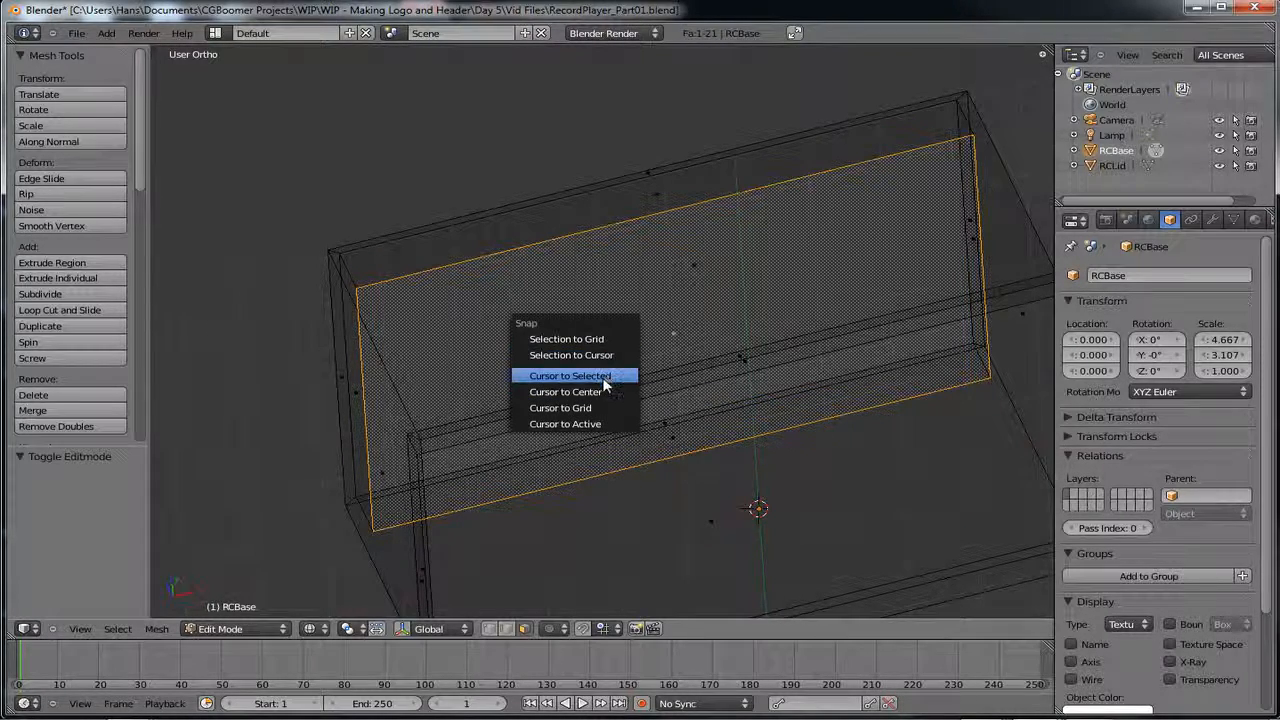
click(604, 377)
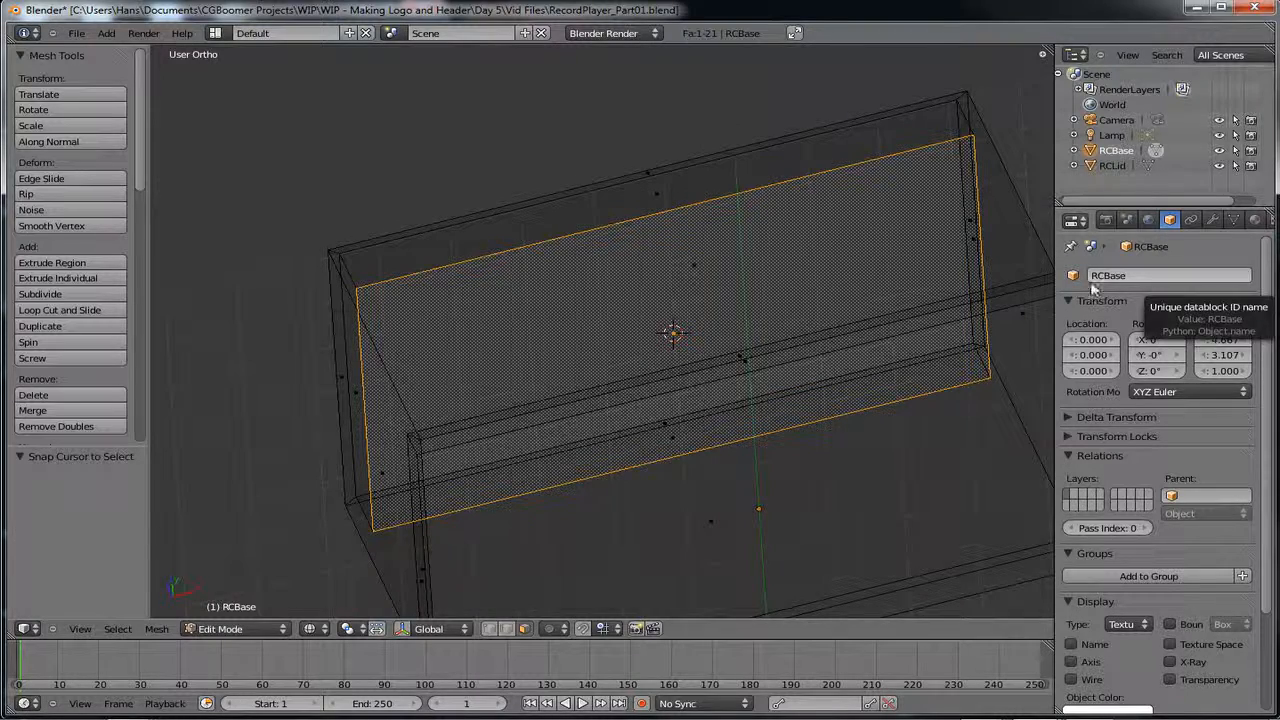
- Add a mesh circle with 16 vertices at the 3D cursor, aligned to the top view
key(KP_7)
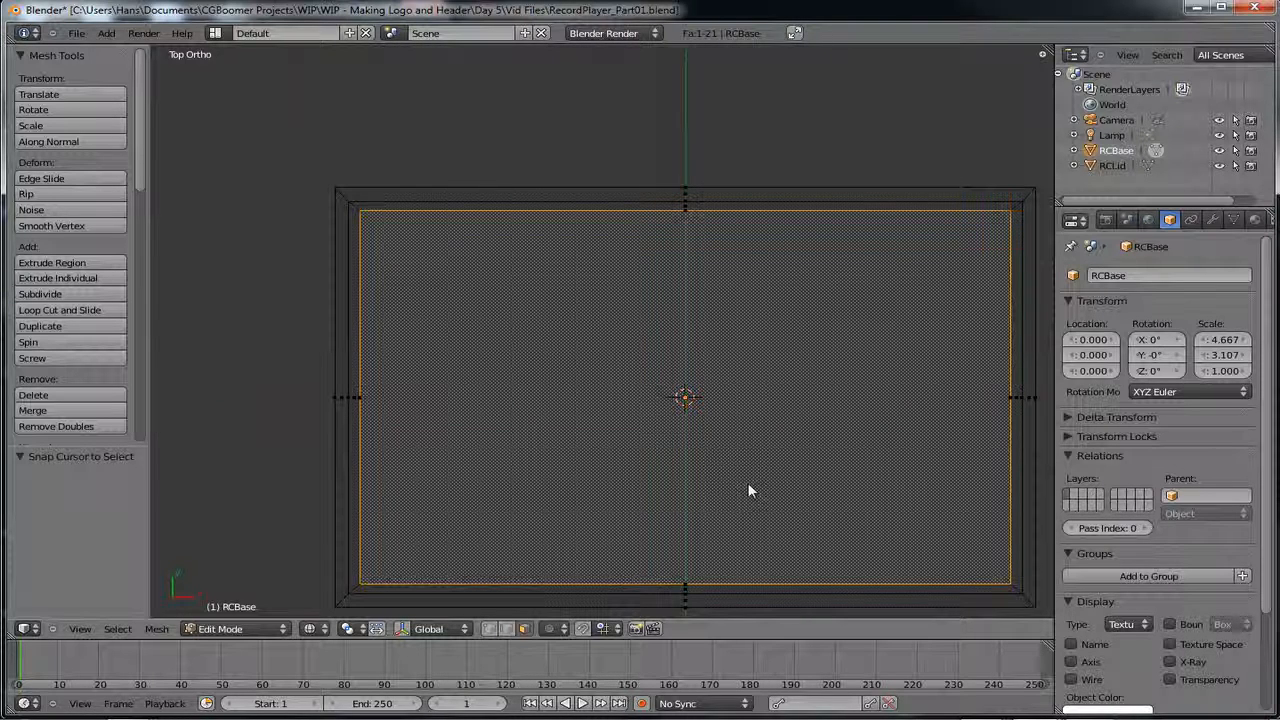
key(shift+a)
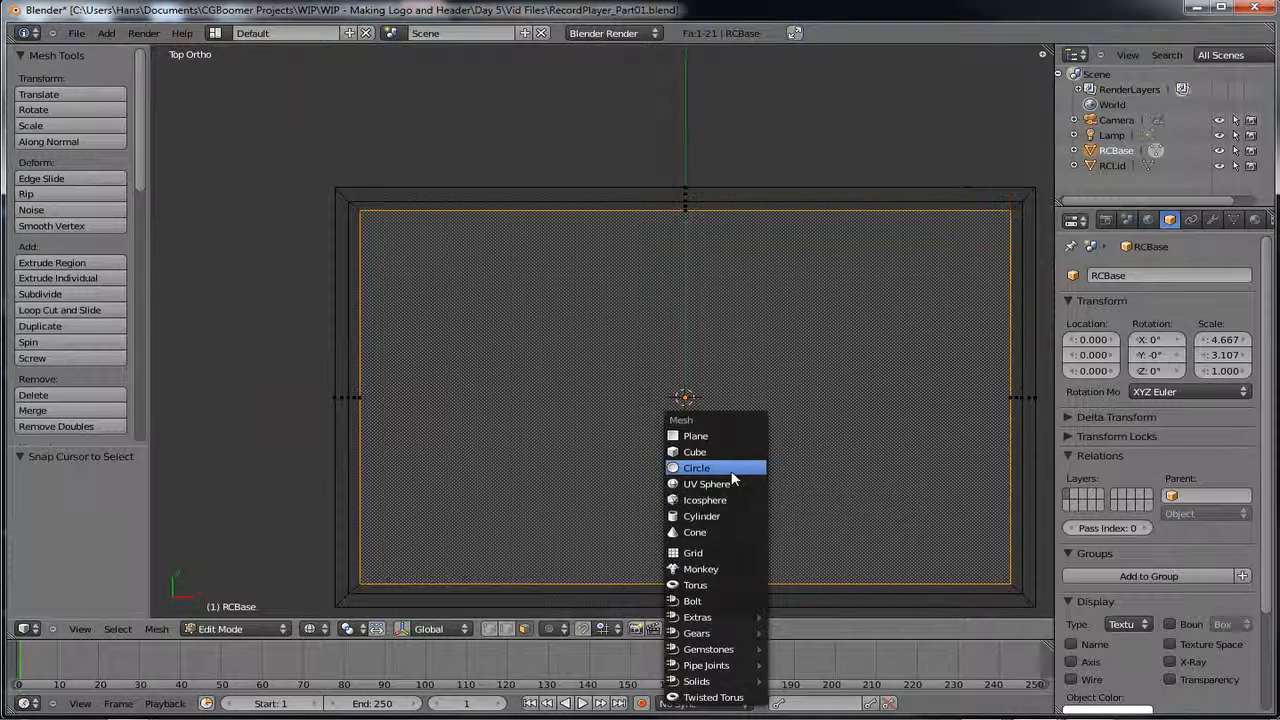
click(731, 471)
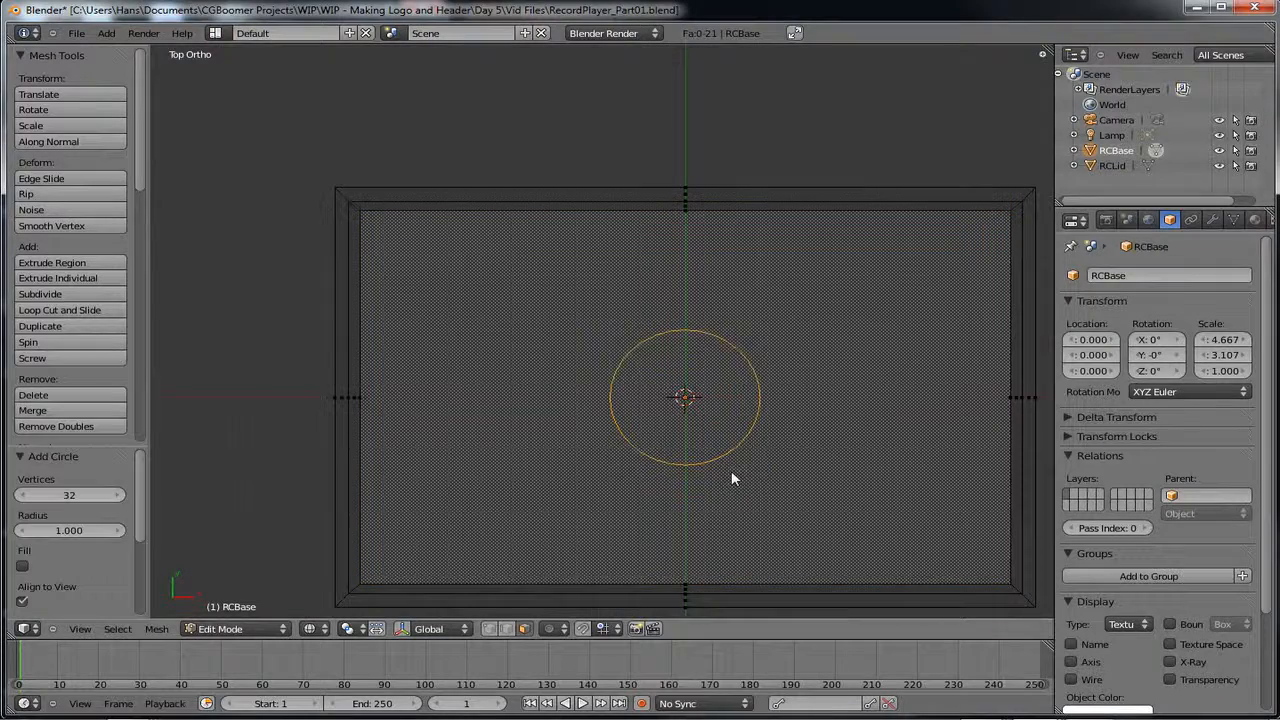
click(74, 496)
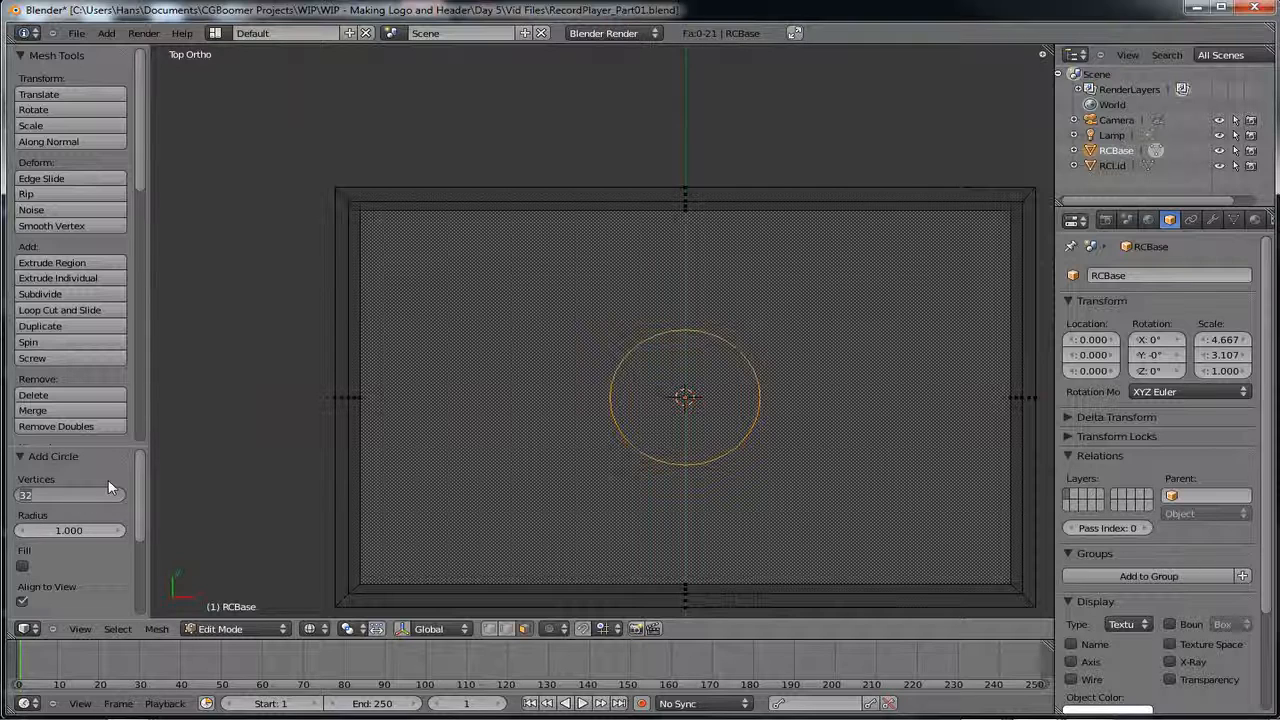
text(16)
key(Return)
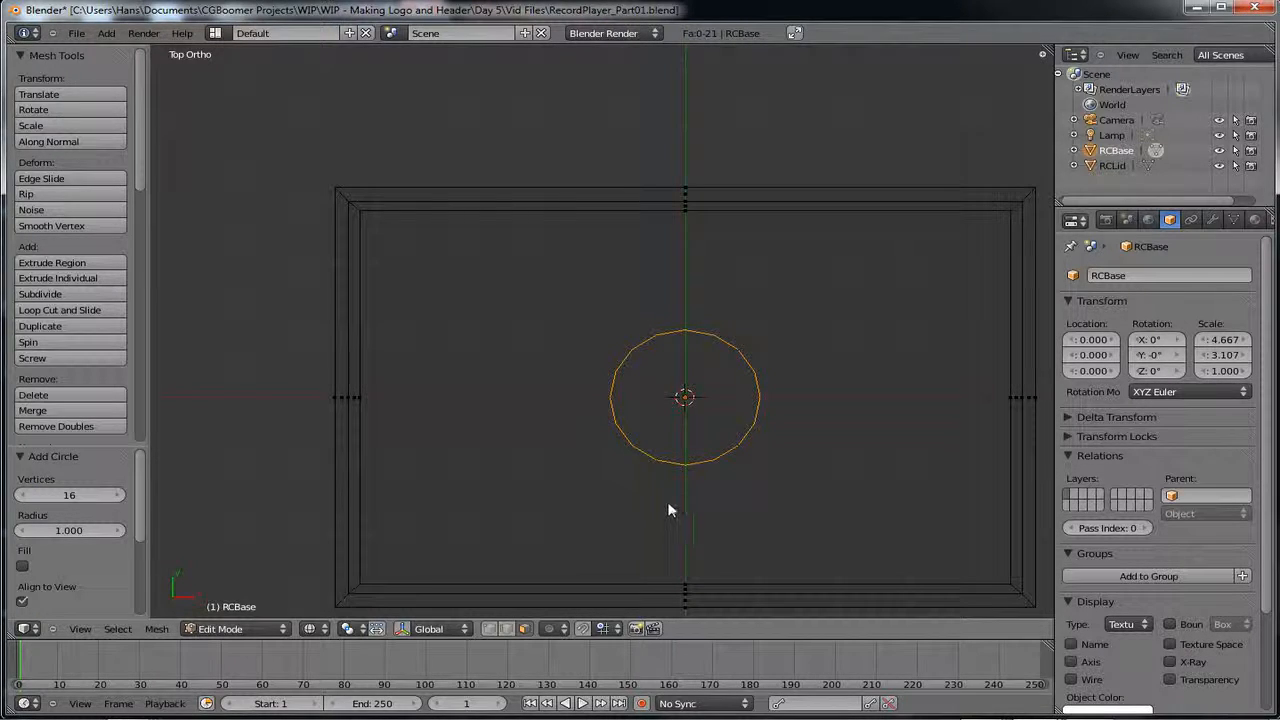
- Reveal the record reference background image assigned to the top view by raising its opacity to about 0.523
scroll(716, 522, up, 1)
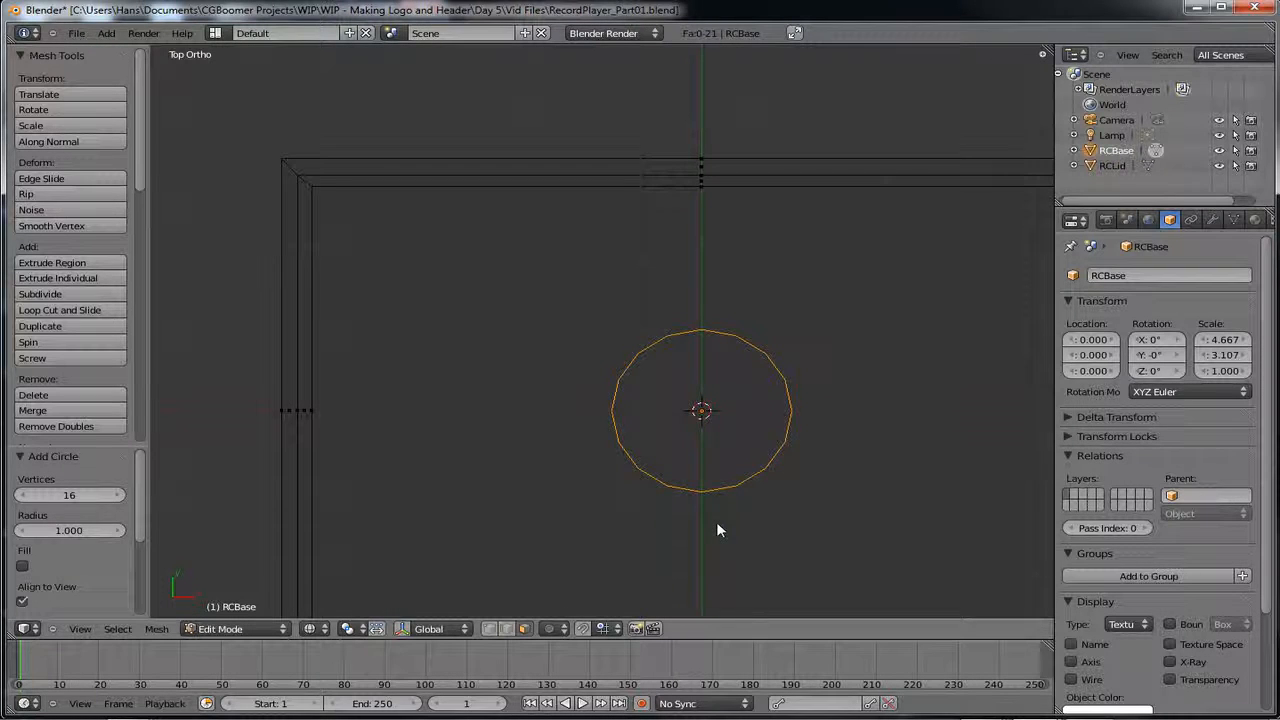
scroll(716, 530, down, 1)
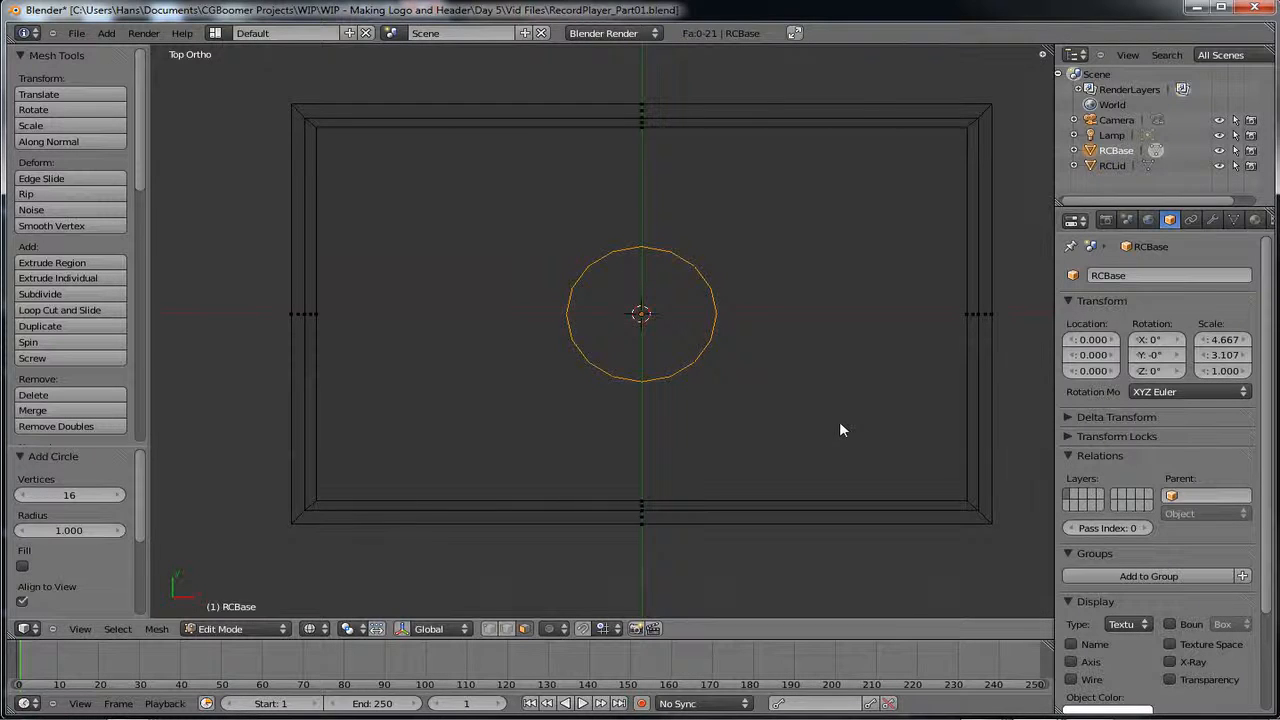
key(n)
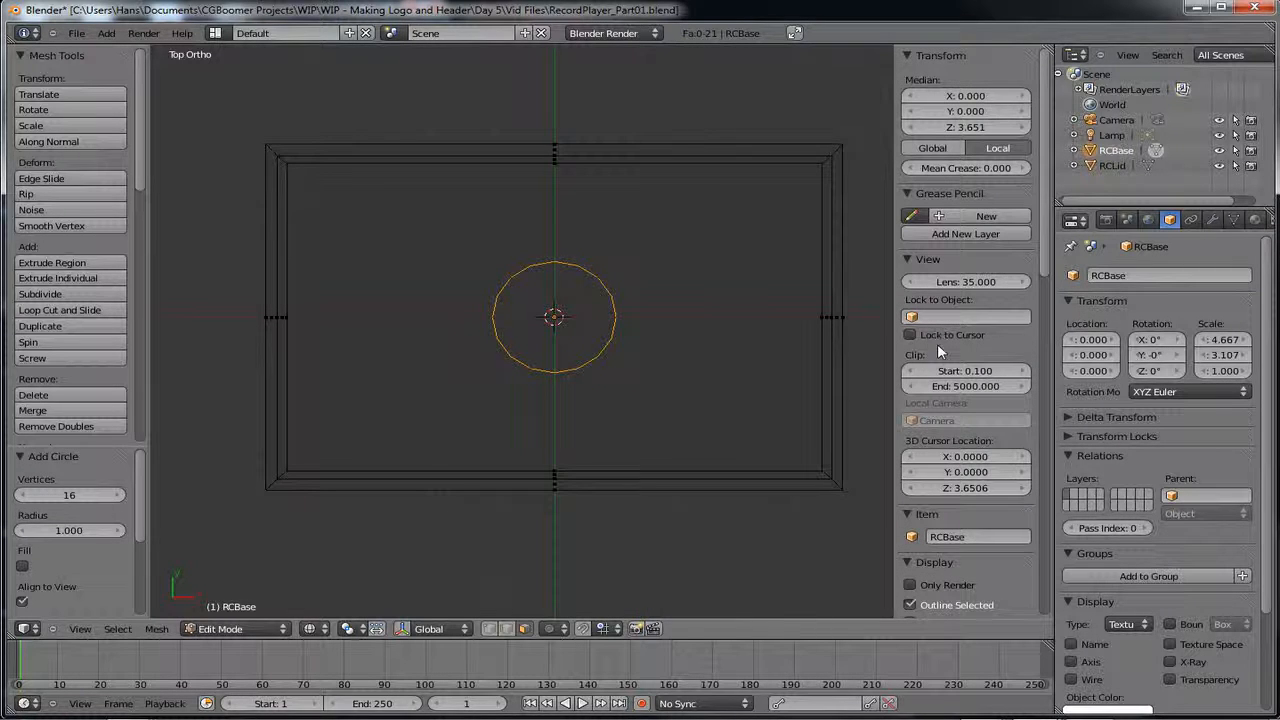
scroll(938, 348, down, 10)
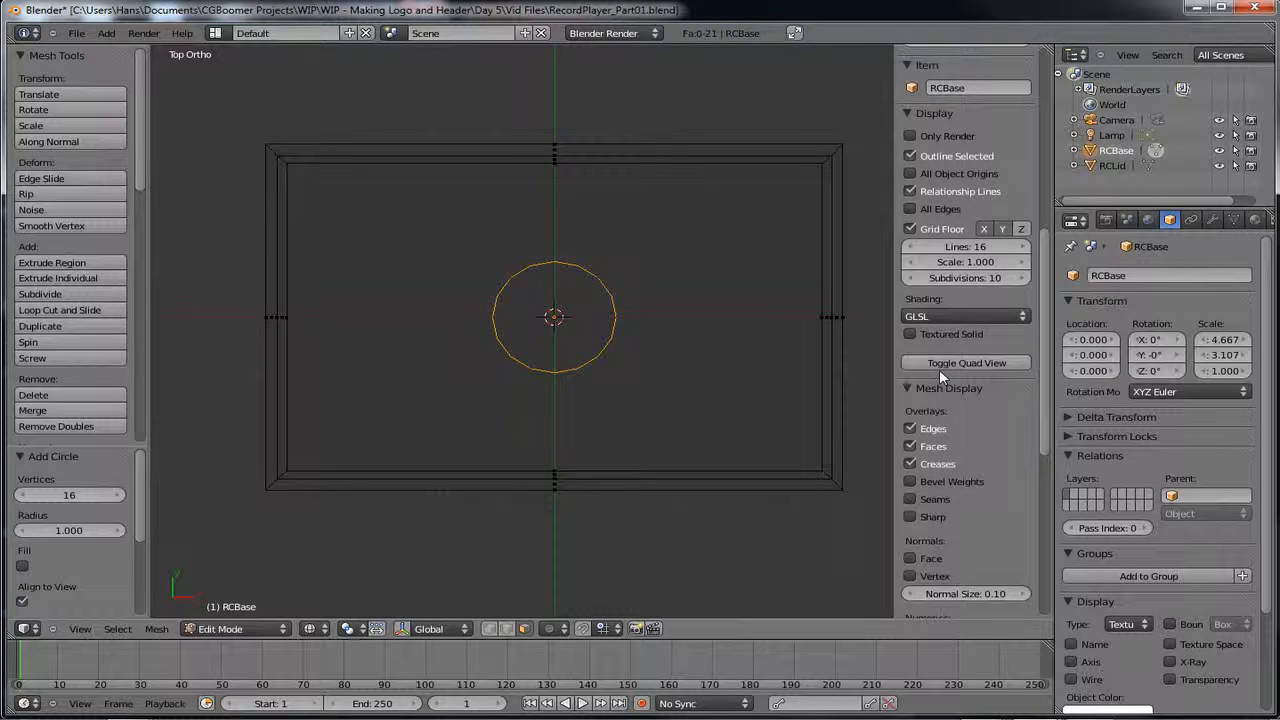
scroll(939, 369, up, 10)
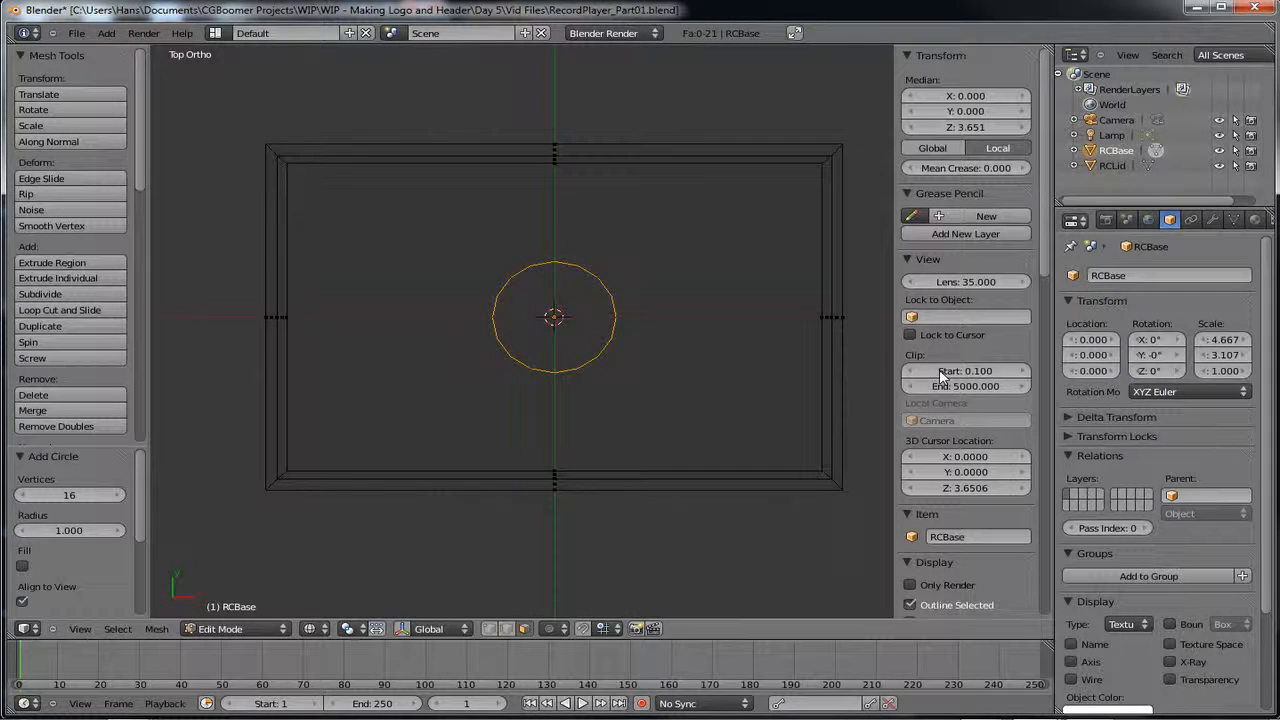
scroll(939, 372, down, 10)
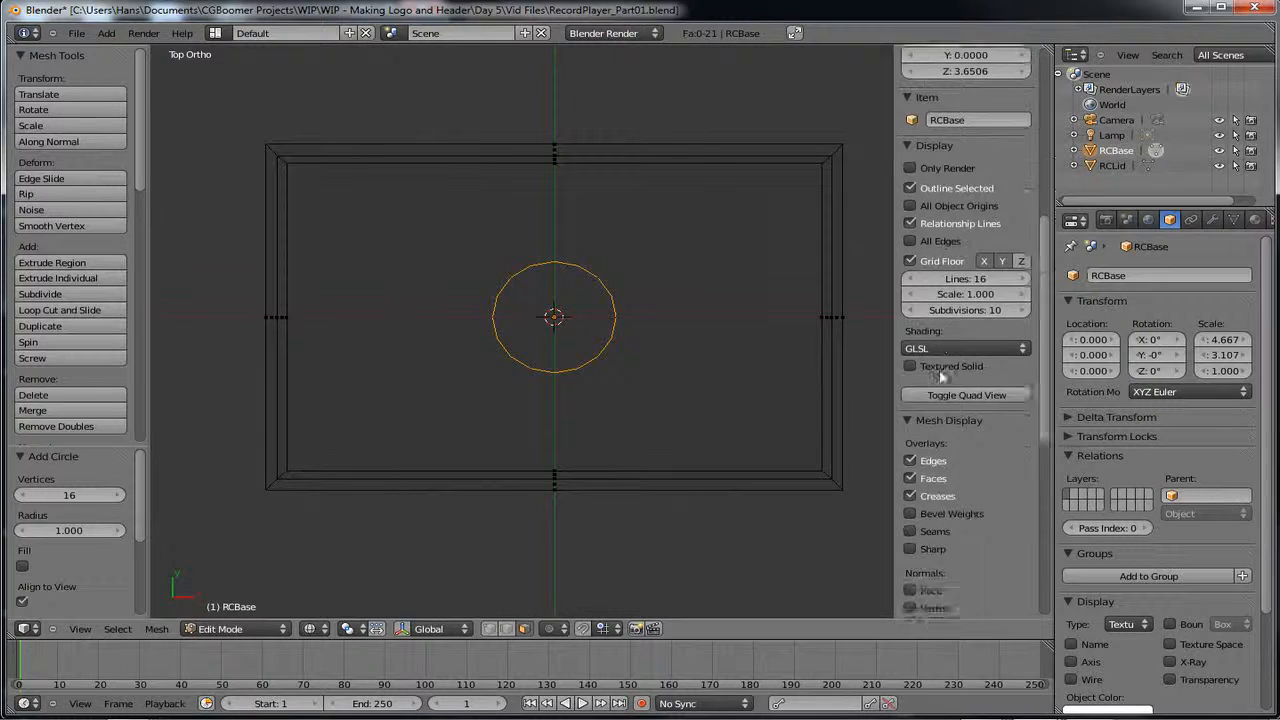
scroll(939, 369, down, 10)
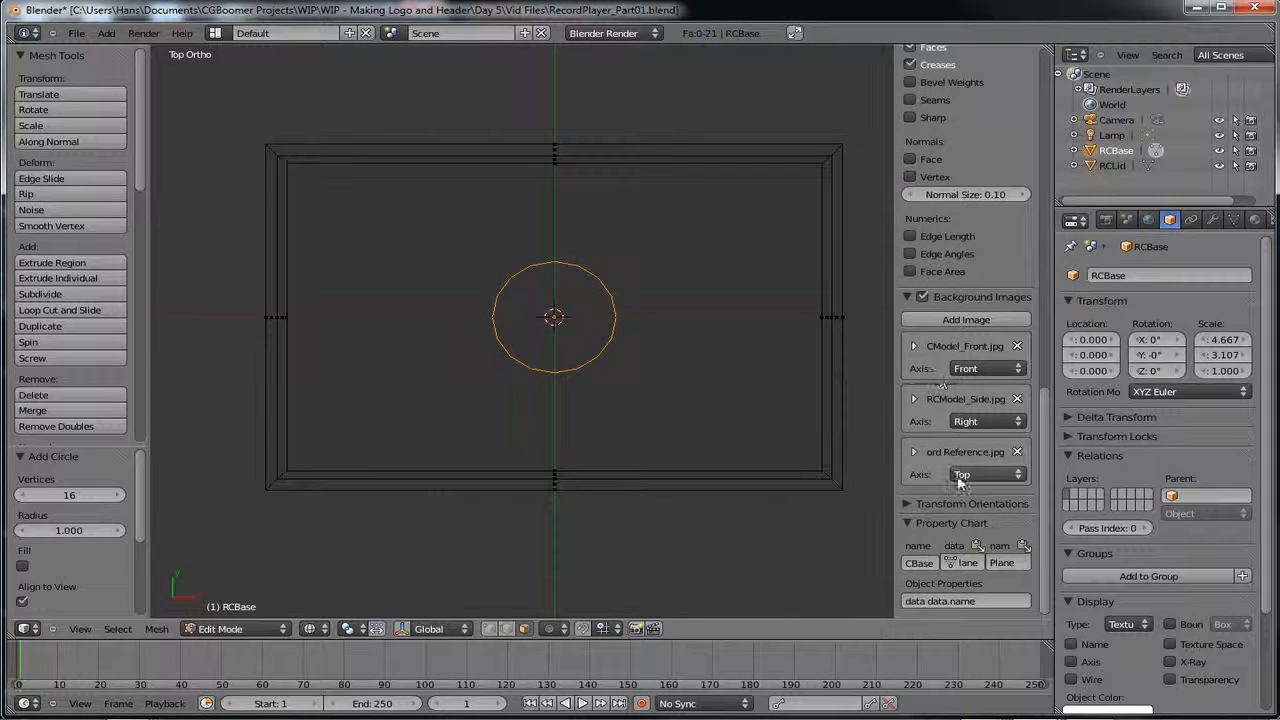
click(914, 452)
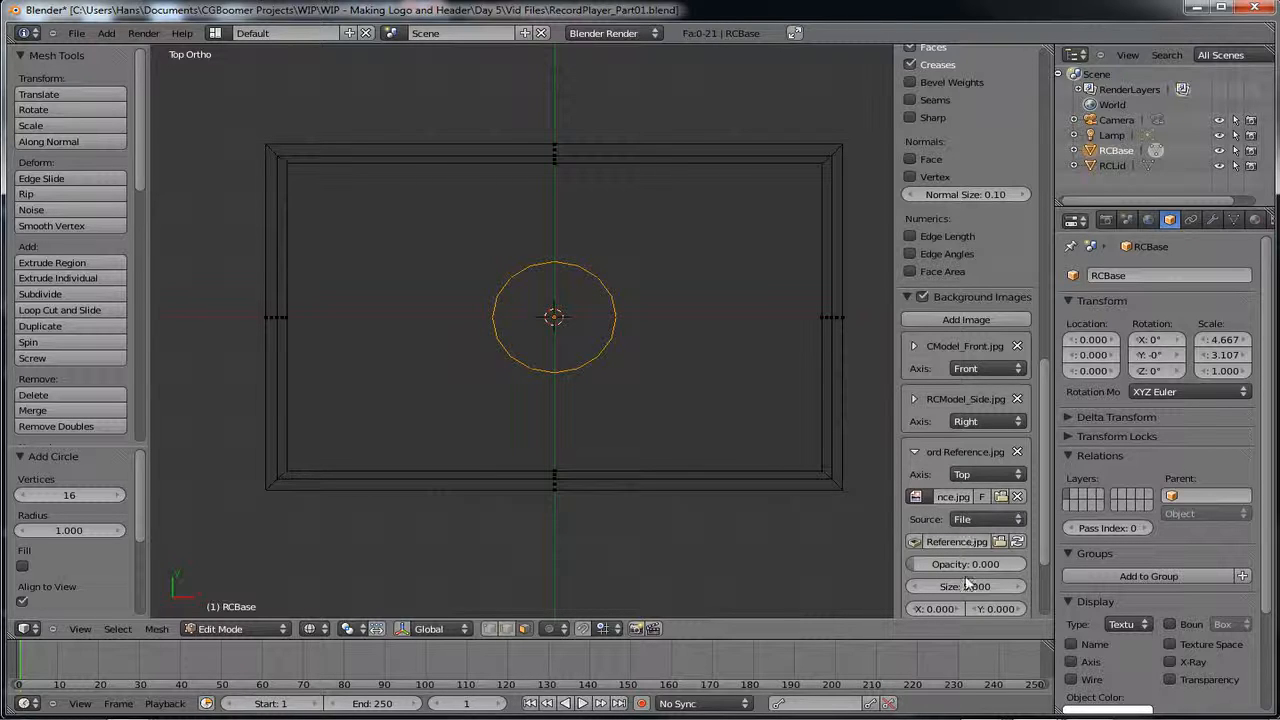
drag(913, 564, 976, 570)
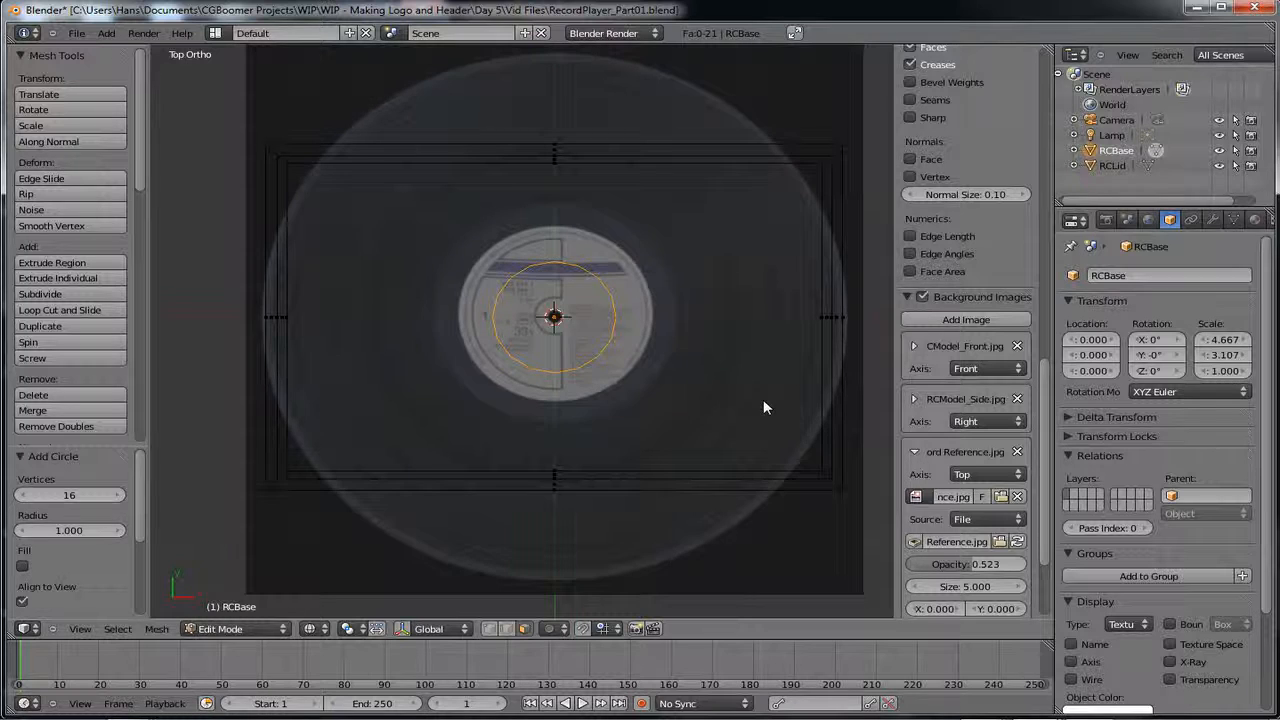
- Preview the base in solid shading over the record reference and return to wireframe
key(z)
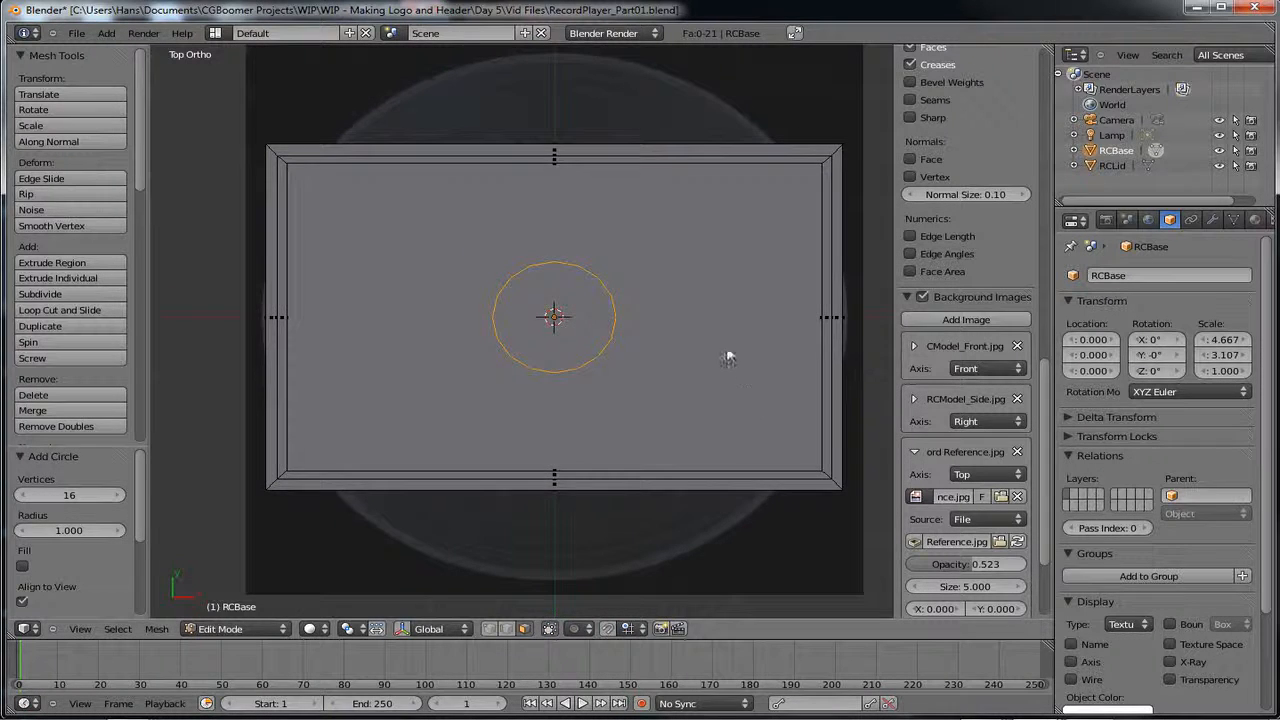
key(z)
key(z)
key(z)
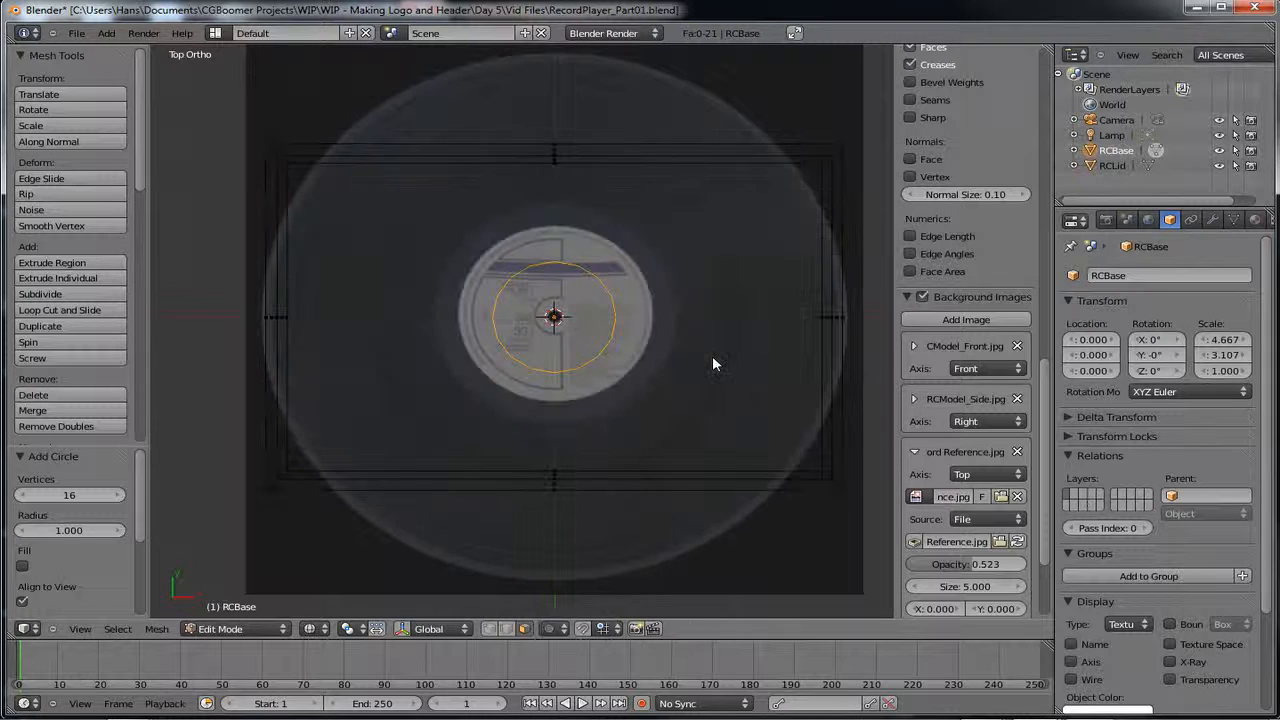
- Resize the record reference background image to 2.800 so the record fits inside the base's inner border
click(972, 587)
text(5.5)
key(Return)
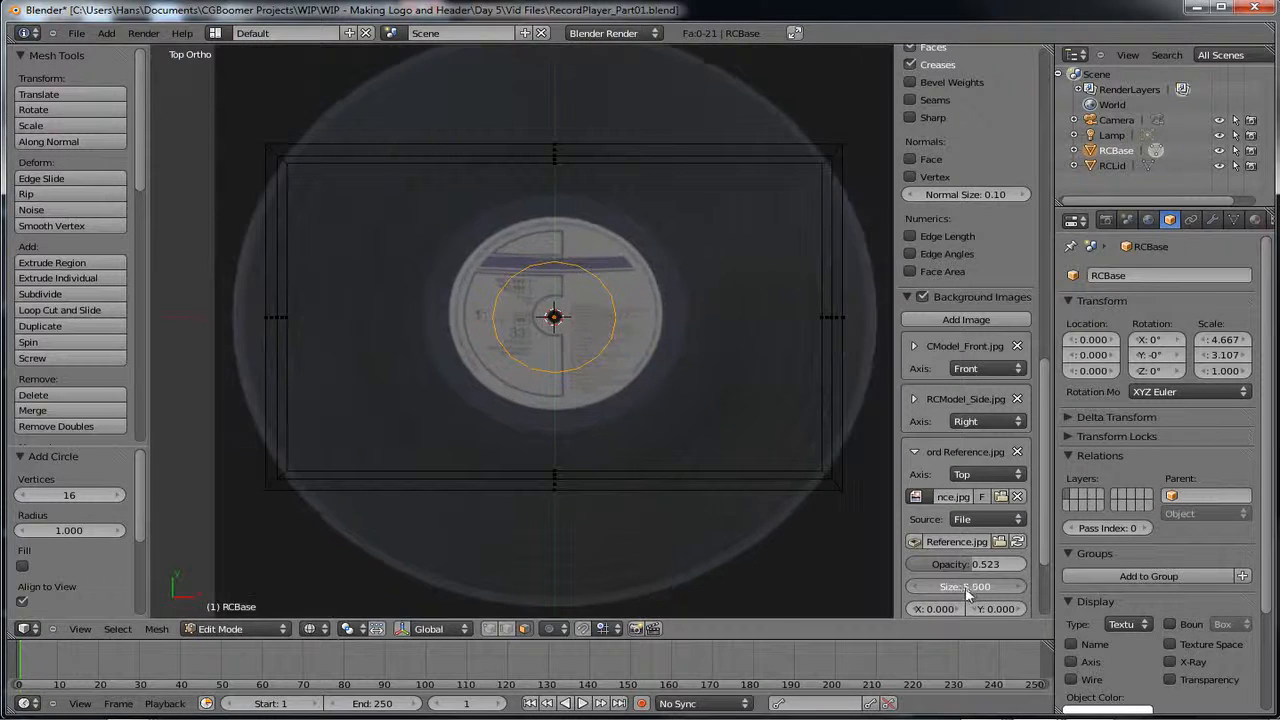
drag(967, 593, 946, 611)
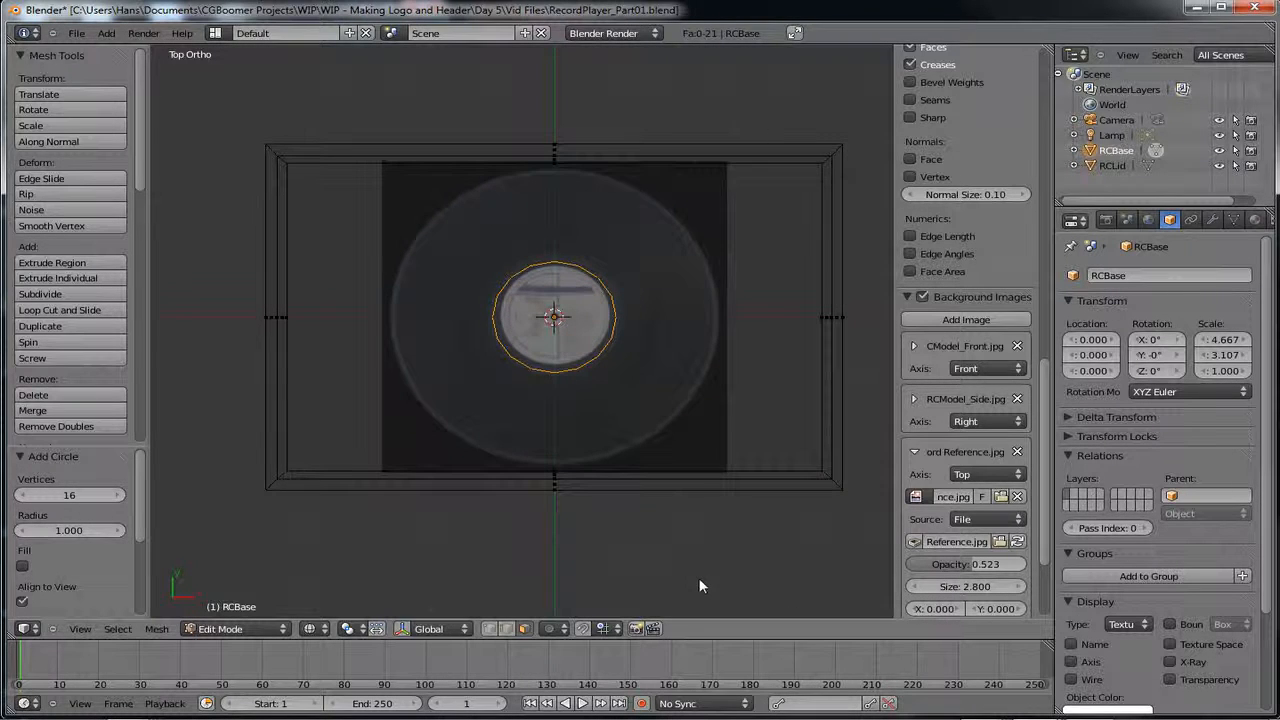
scroll(698, 567, up, 1)
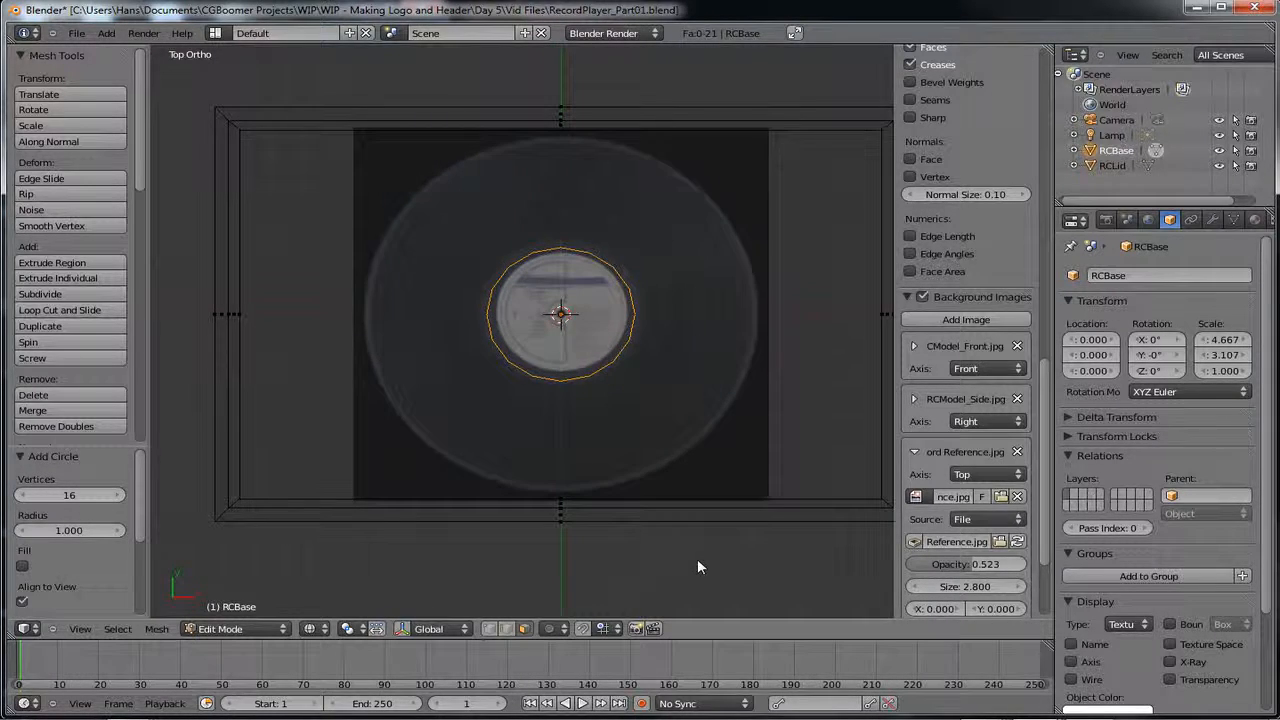
scroll(698, 567, down, 1)
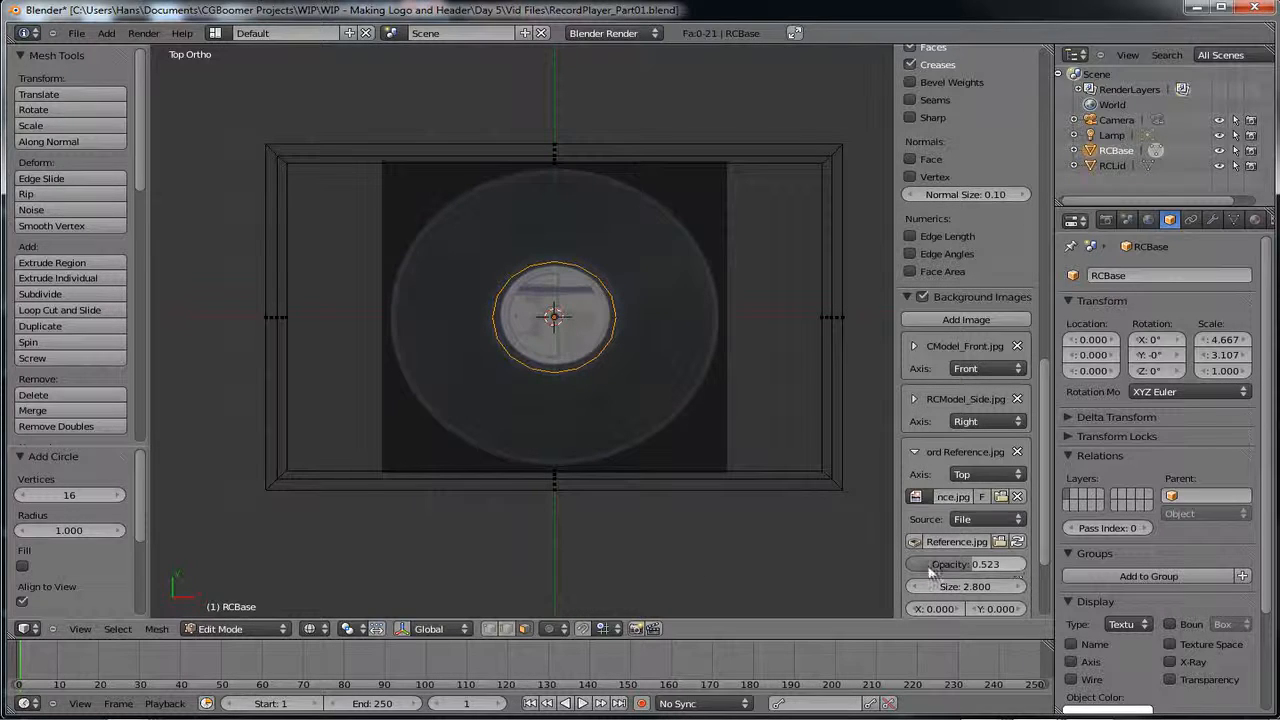
click(1018, 588)
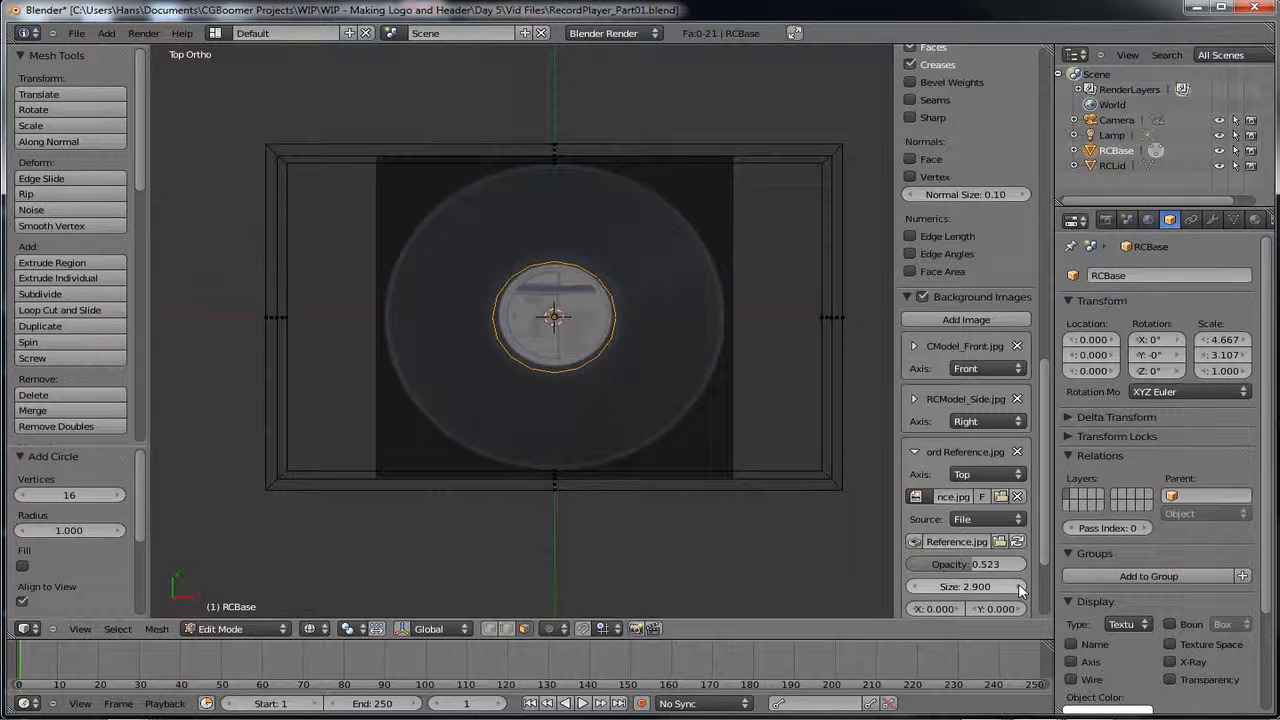
click(912, 588)
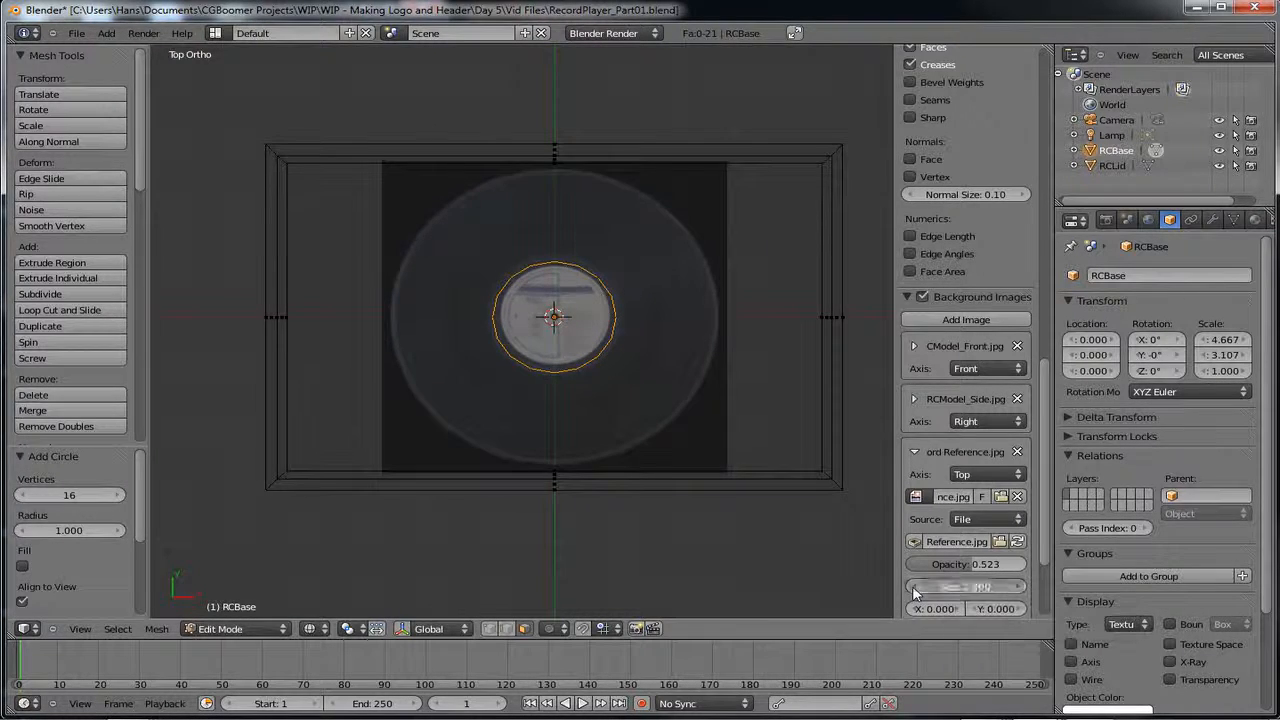
- Reduce the size of the record reference background image to 2.700
click(912, 588)
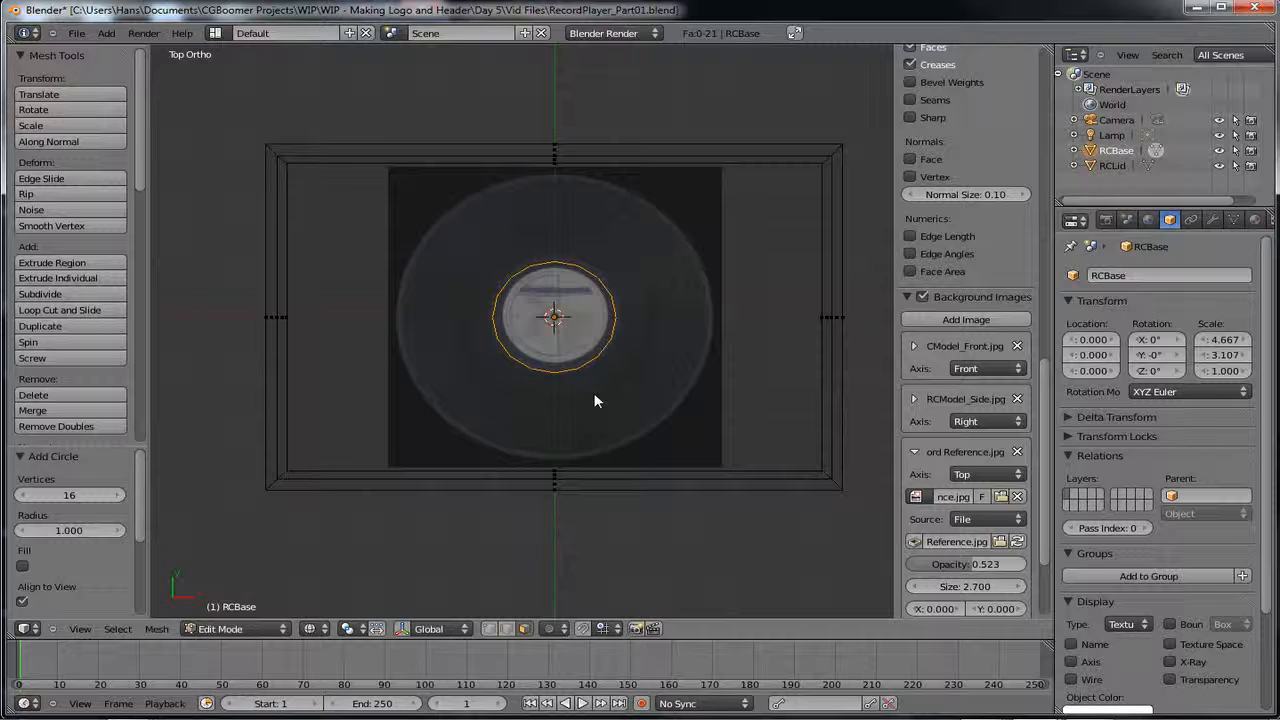
key(Tab)
key(Tab)
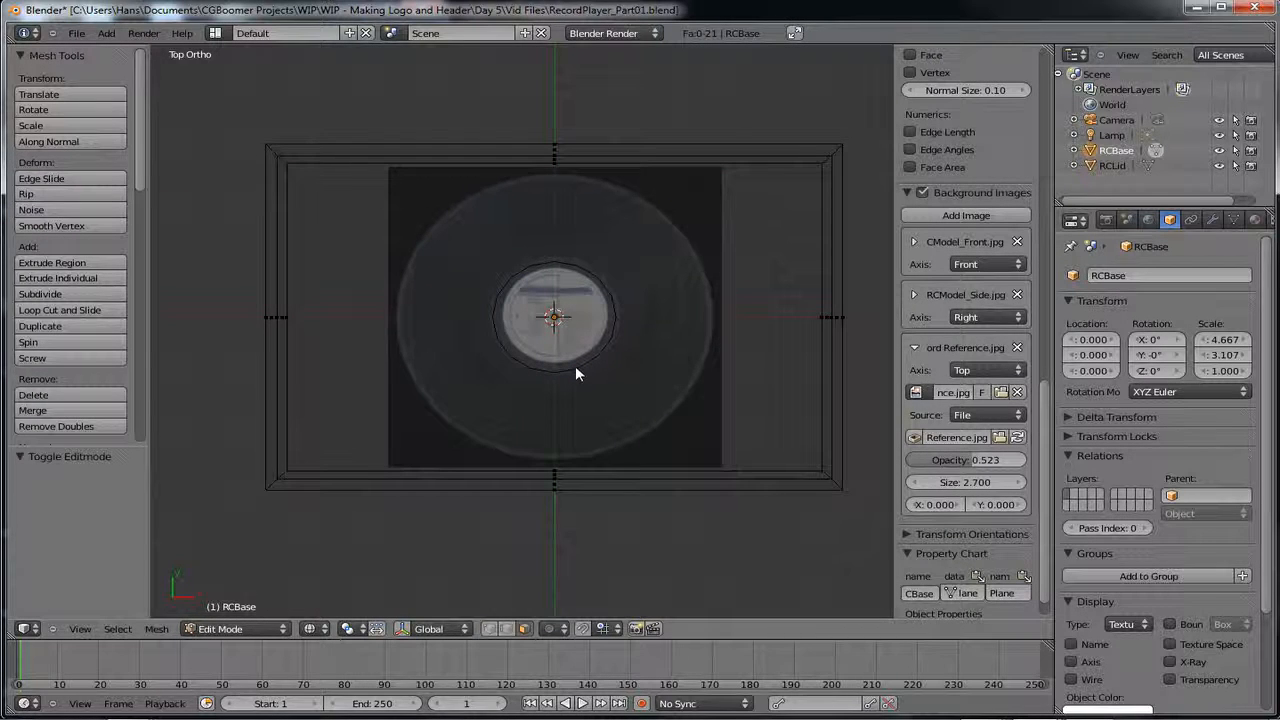
- Examine how the circle sits around the record label in the reference image, in both edit and object mode
key(Tab)
key(Tab)
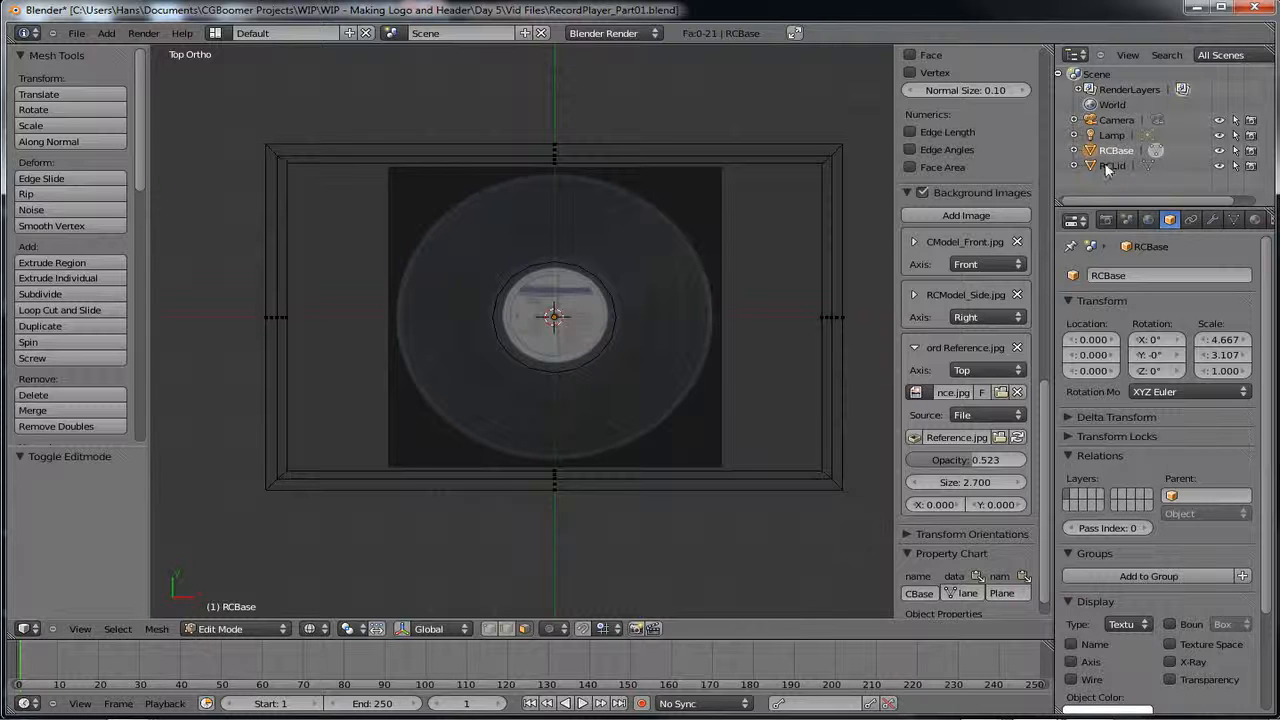
scroll(646, 394, up, 4)
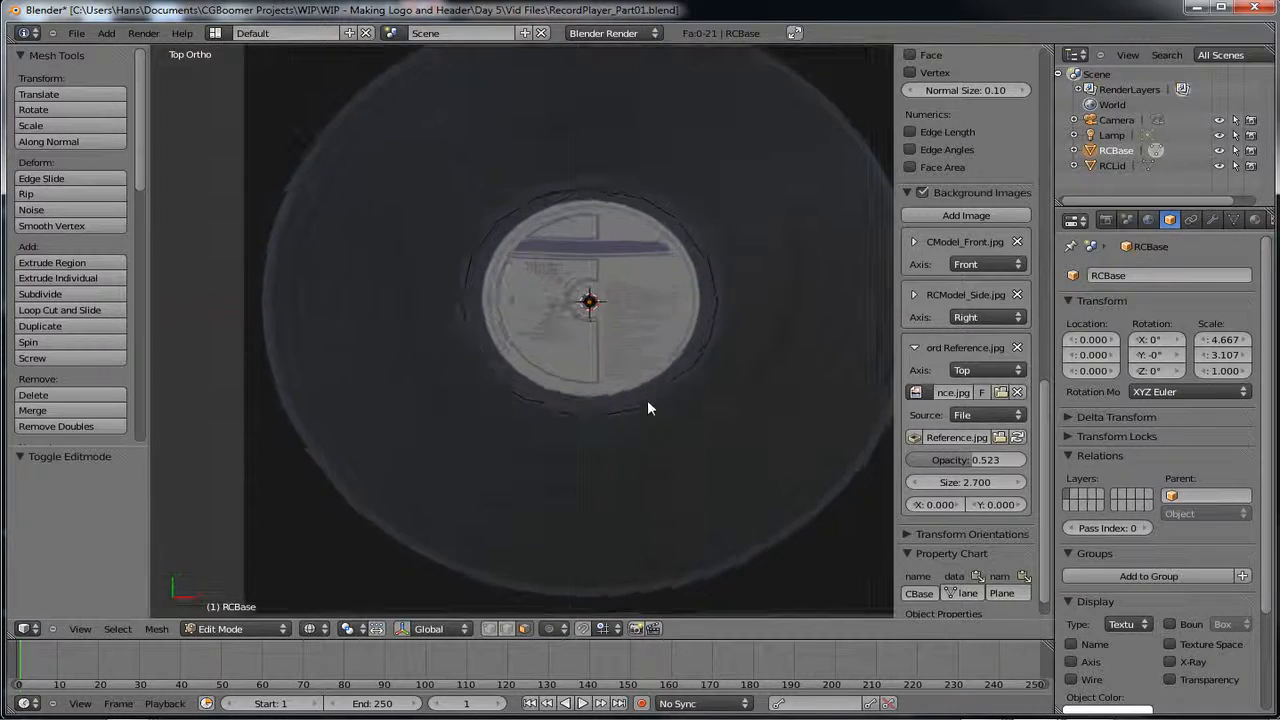
key(Tab)
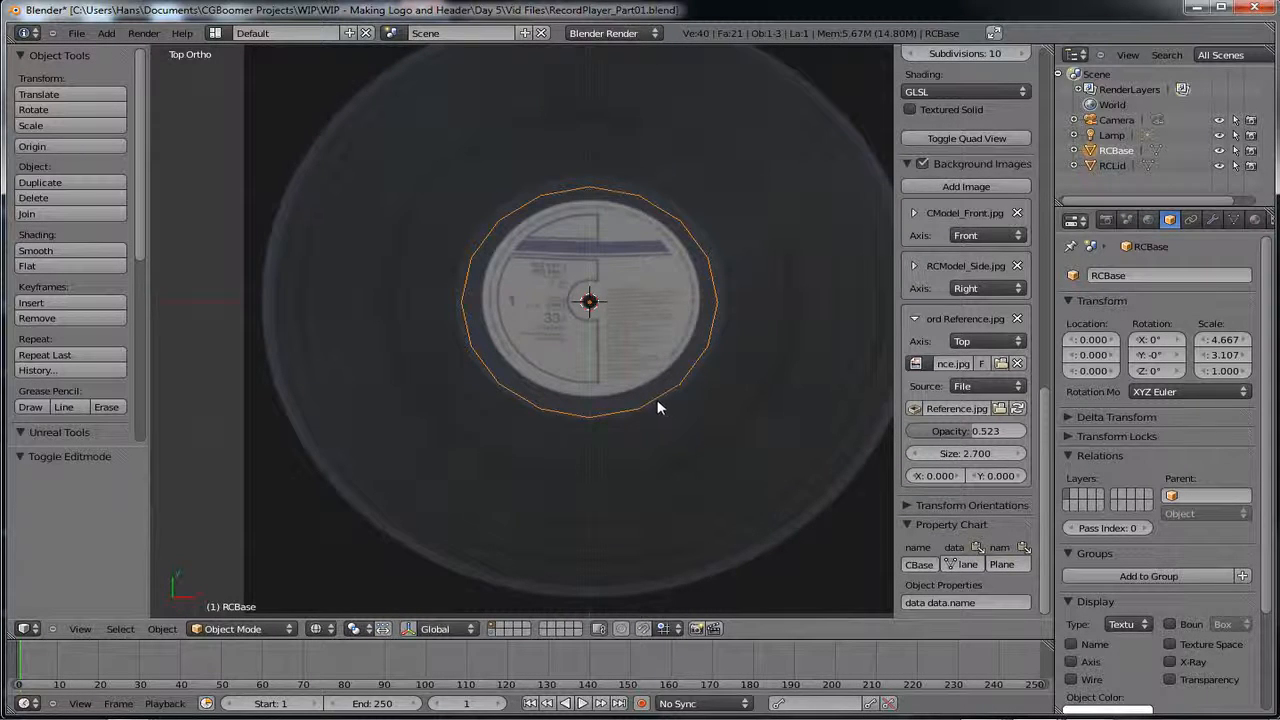
key(Tab)
scroll(657, 408, down, 4)
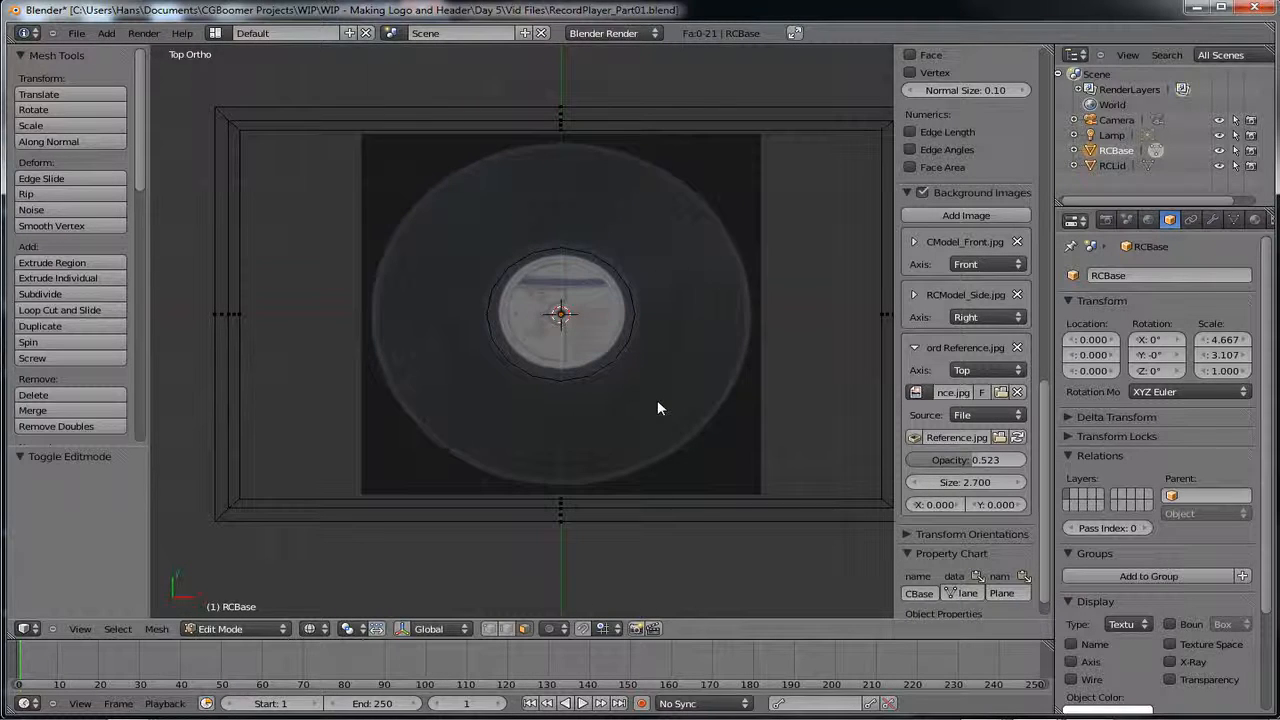
key(Tab)
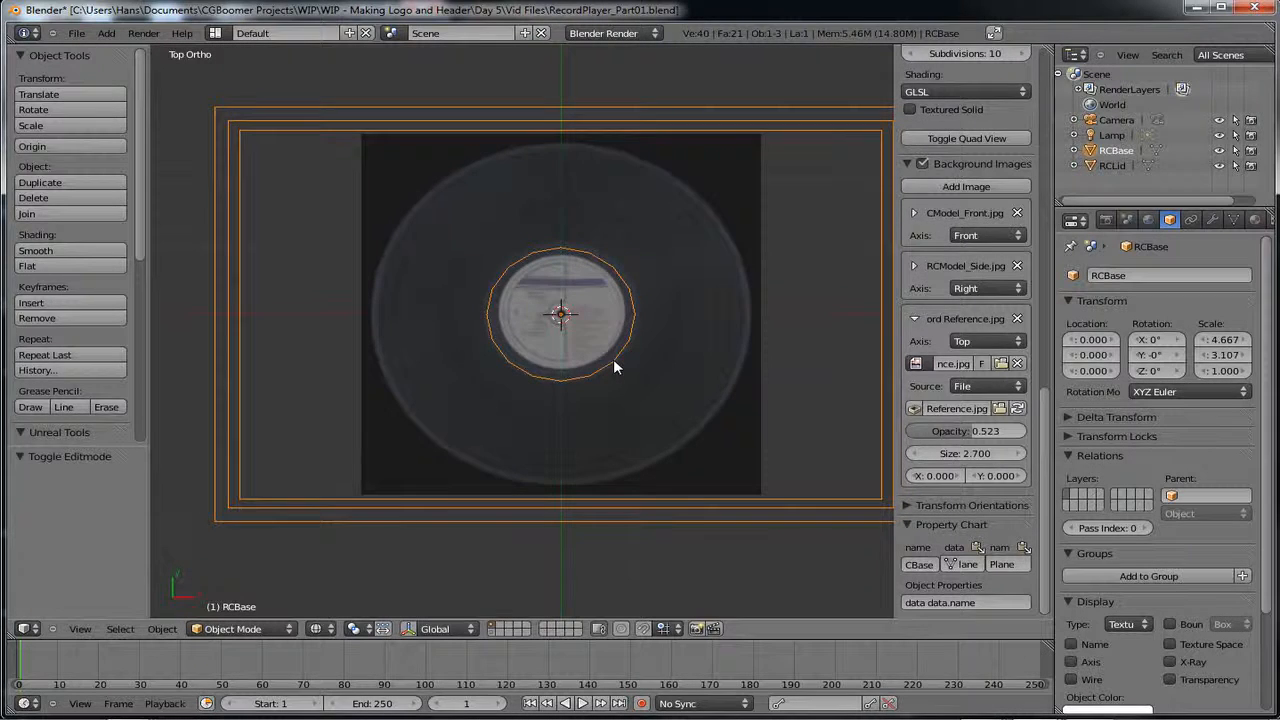
key(Tab)
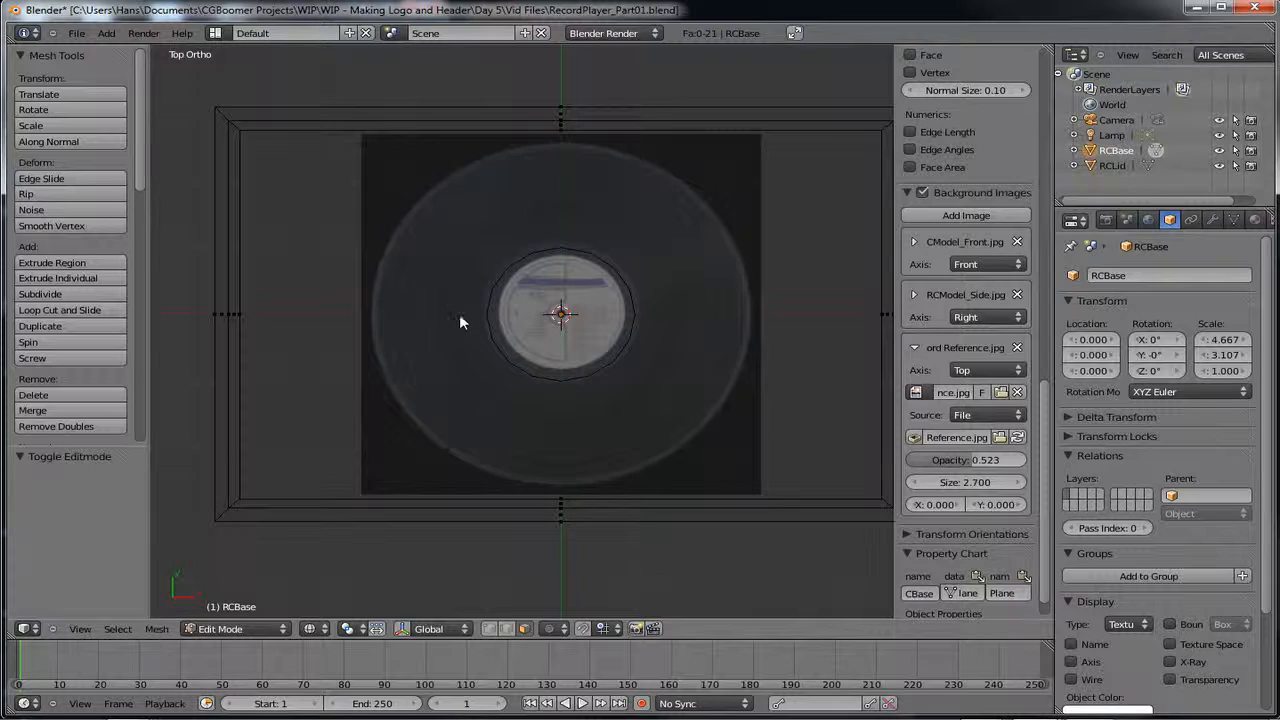
- Remove the circle from the base mesh and return to object mode in the top view
key(b)
drag(464, 231, 775, 422)
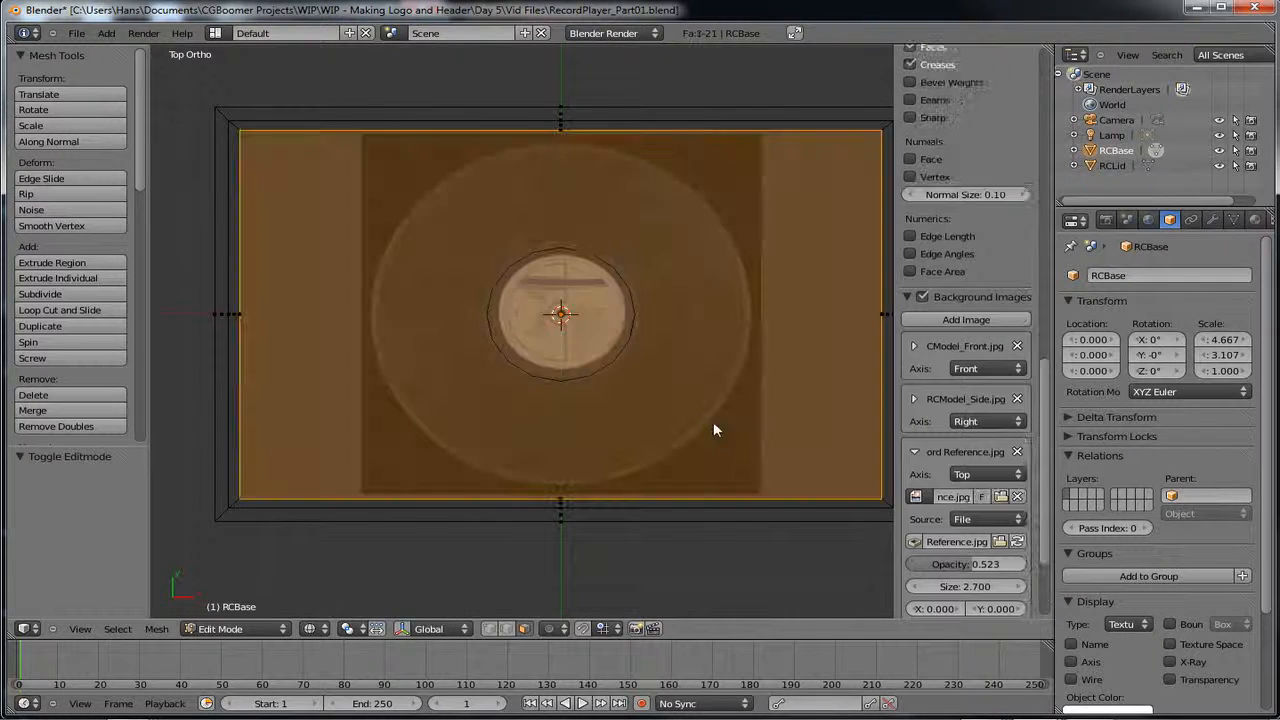
middle_drag(620, 385, 522, 376)
scroll(522, 376, up, 1)
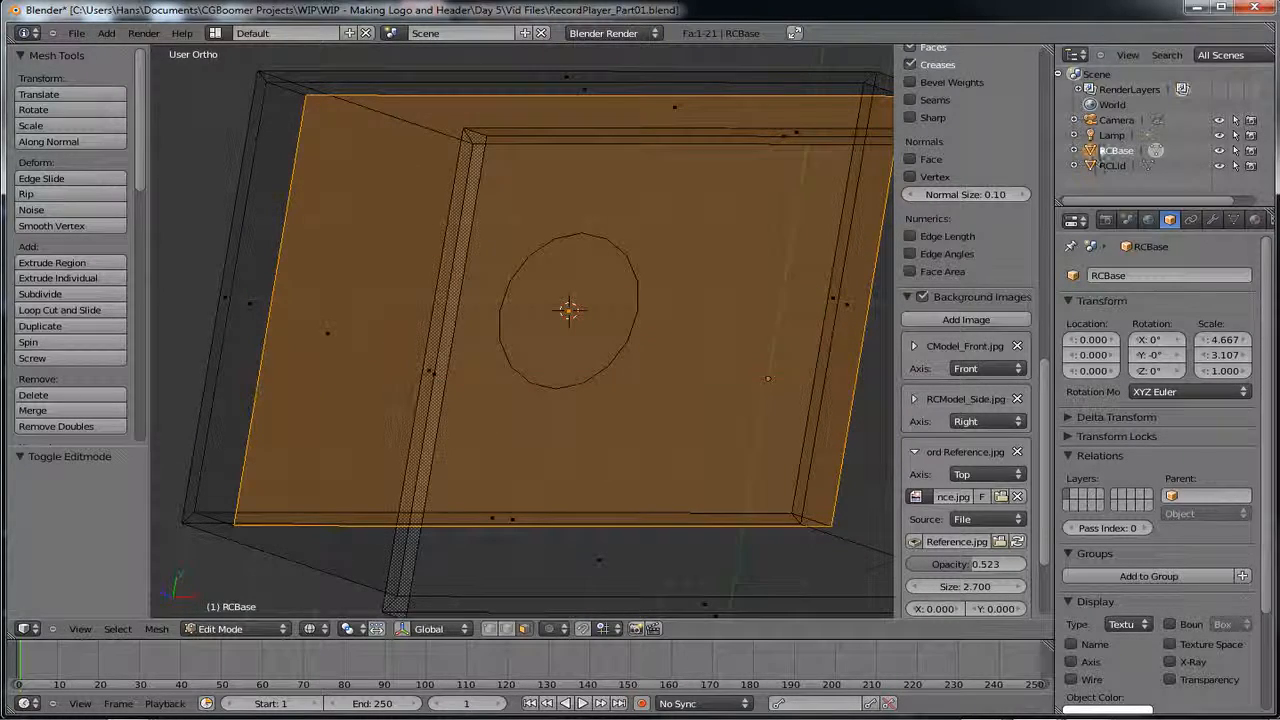
middle_drag(624, 418, 800, 354)
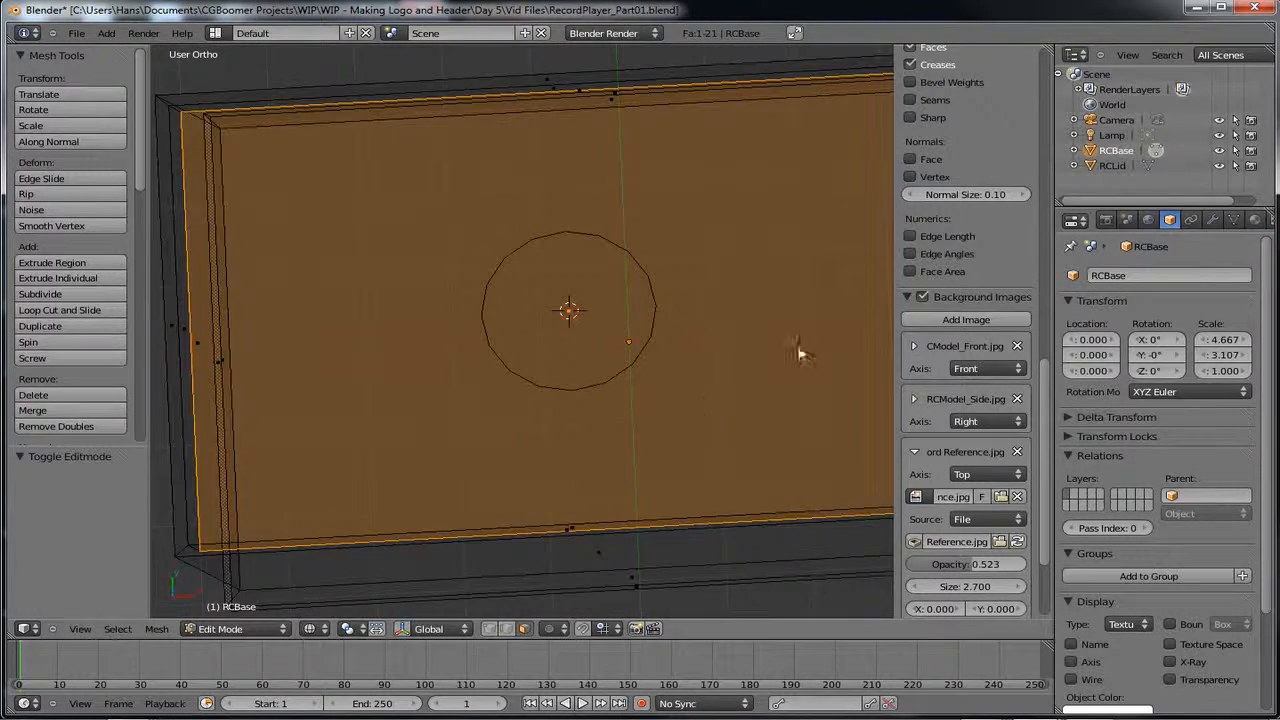
key(Tab)
key(KP_7)
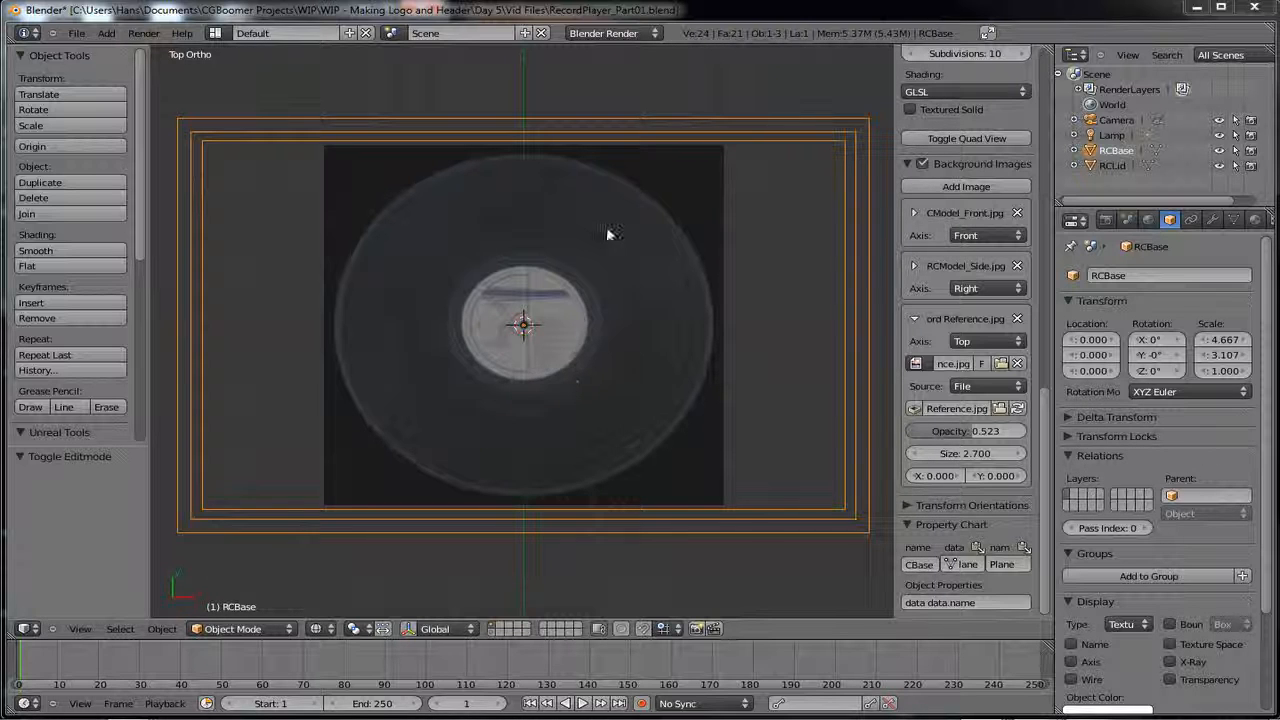
right_click(676, 10)
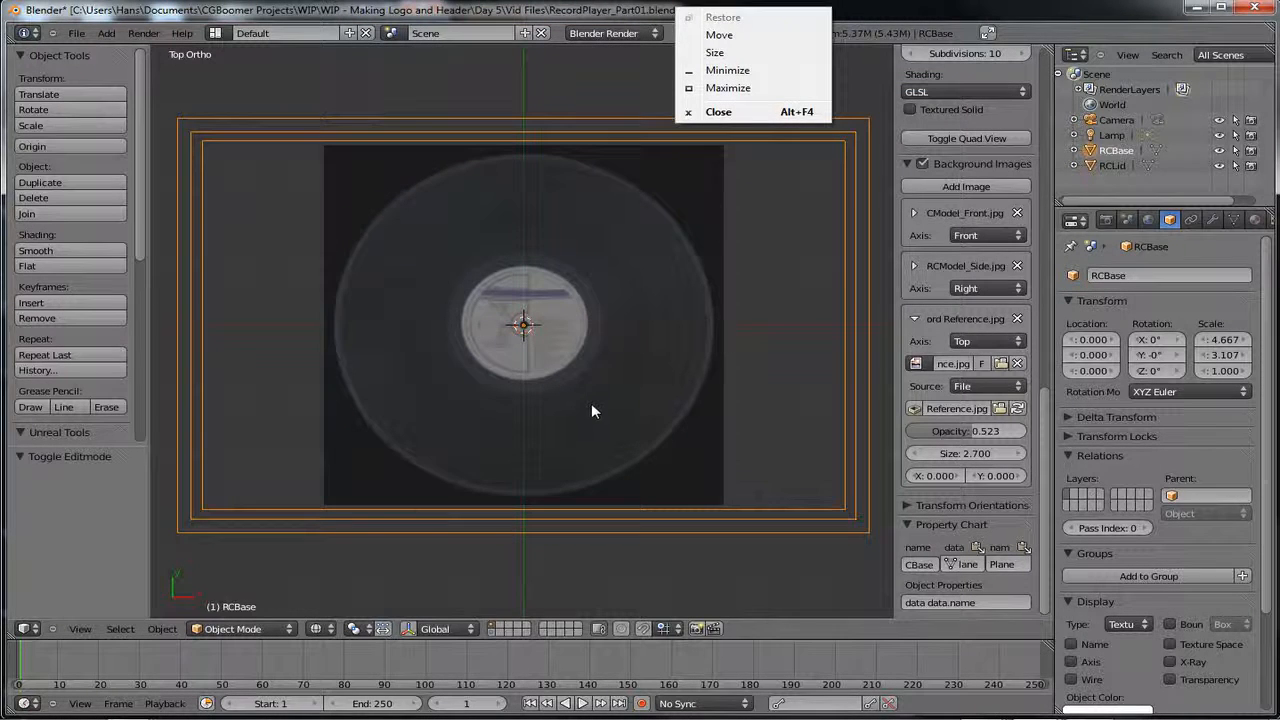
click(635, 10)
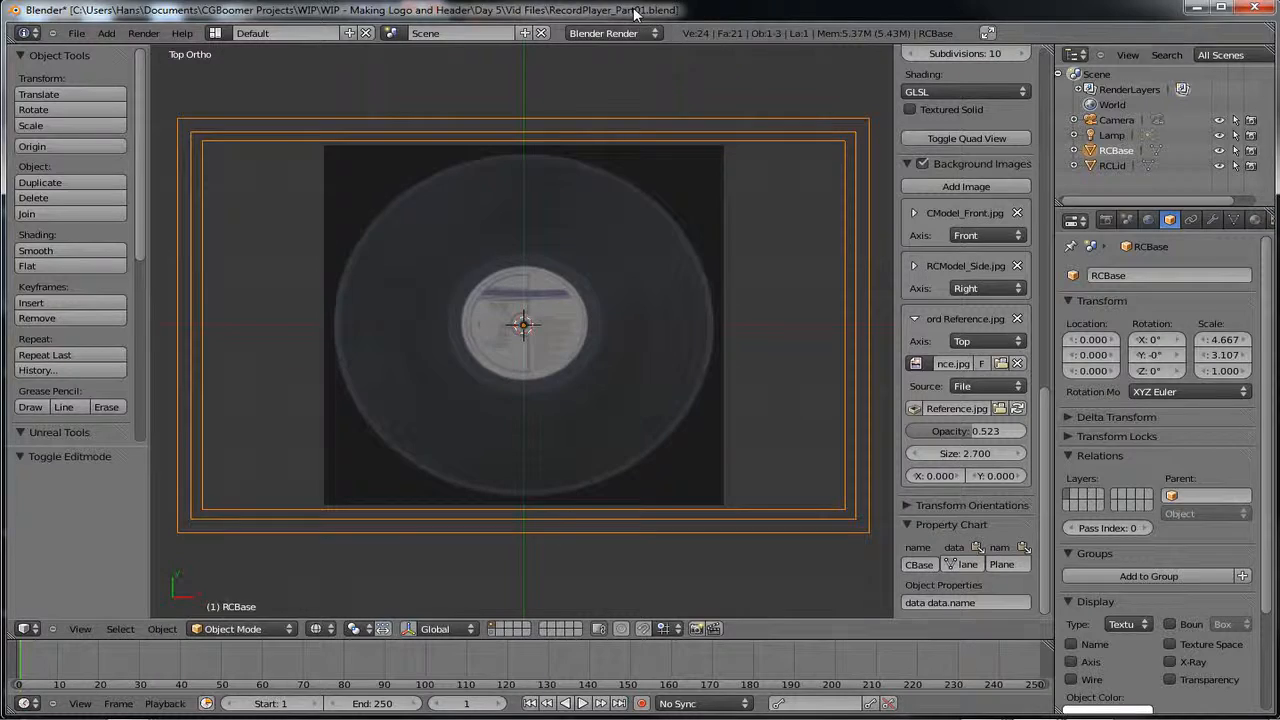
- Add a mesh circle with 16 vertices as a separate object at the 3D cursor
key(shift+a)
mouse_move(554, 453)
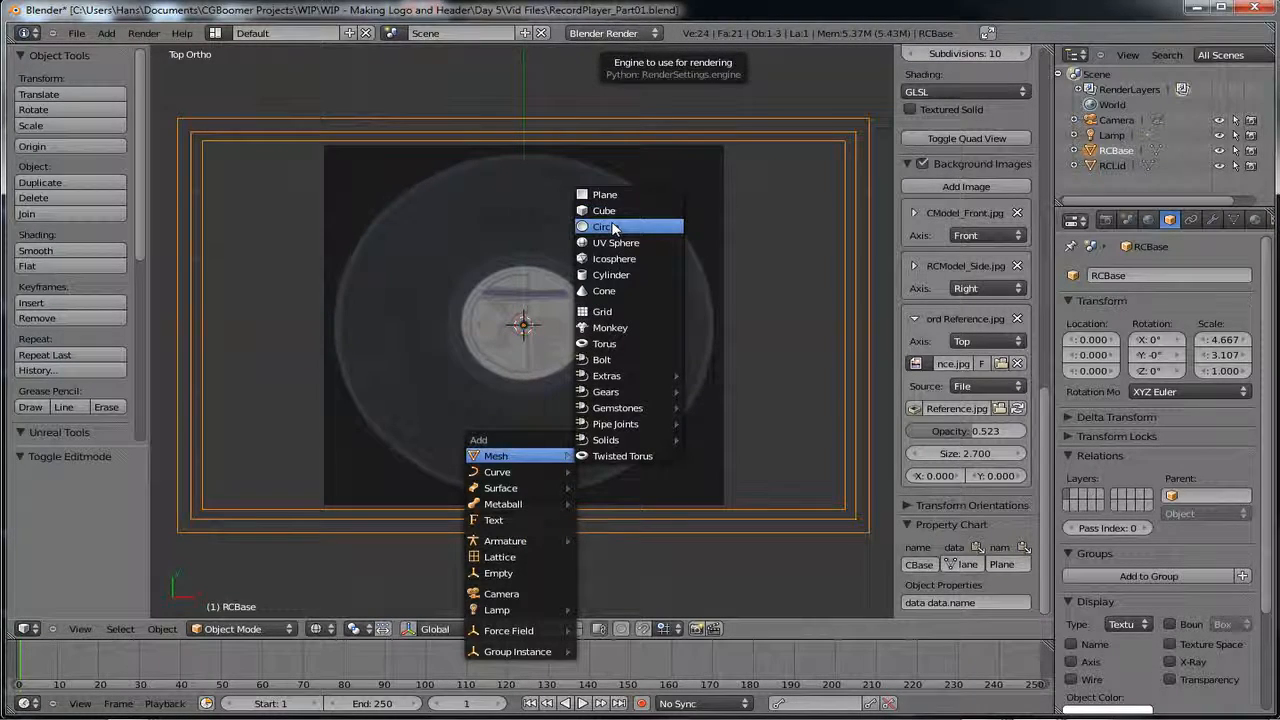
click(609, 226)
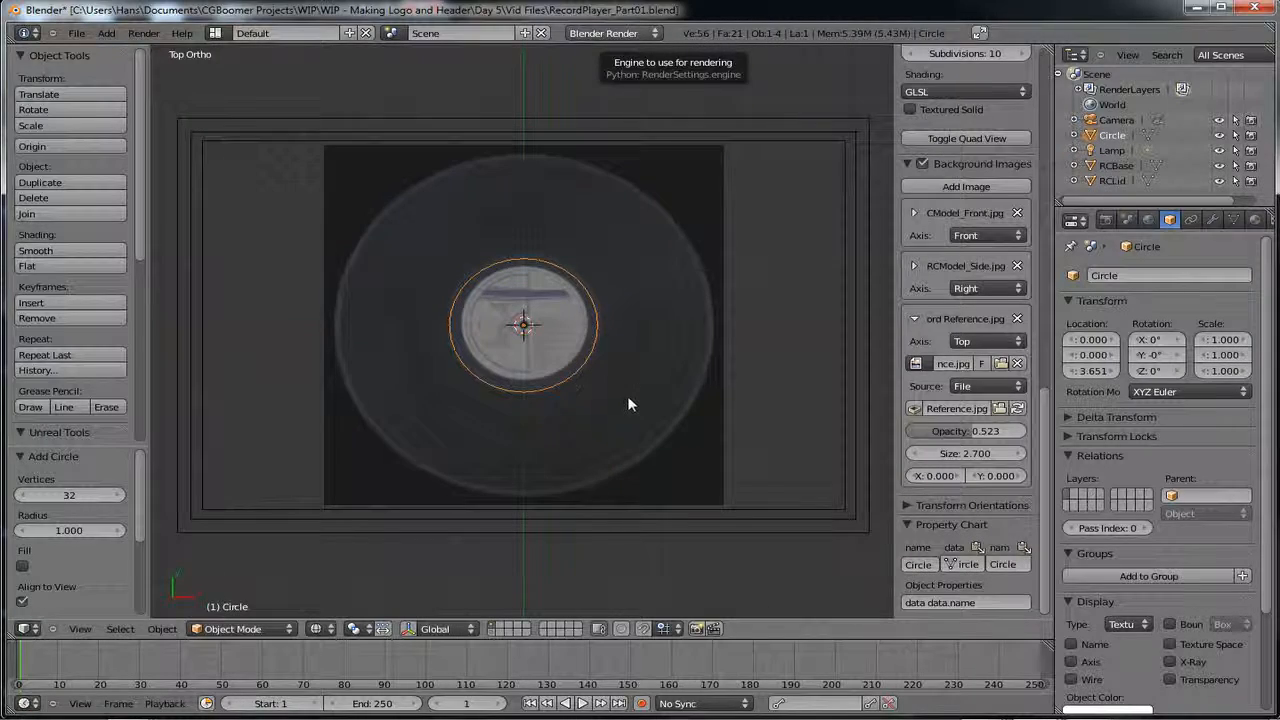
scroll(627, 405, up, 4)
scroll(627, 405, up, 5)
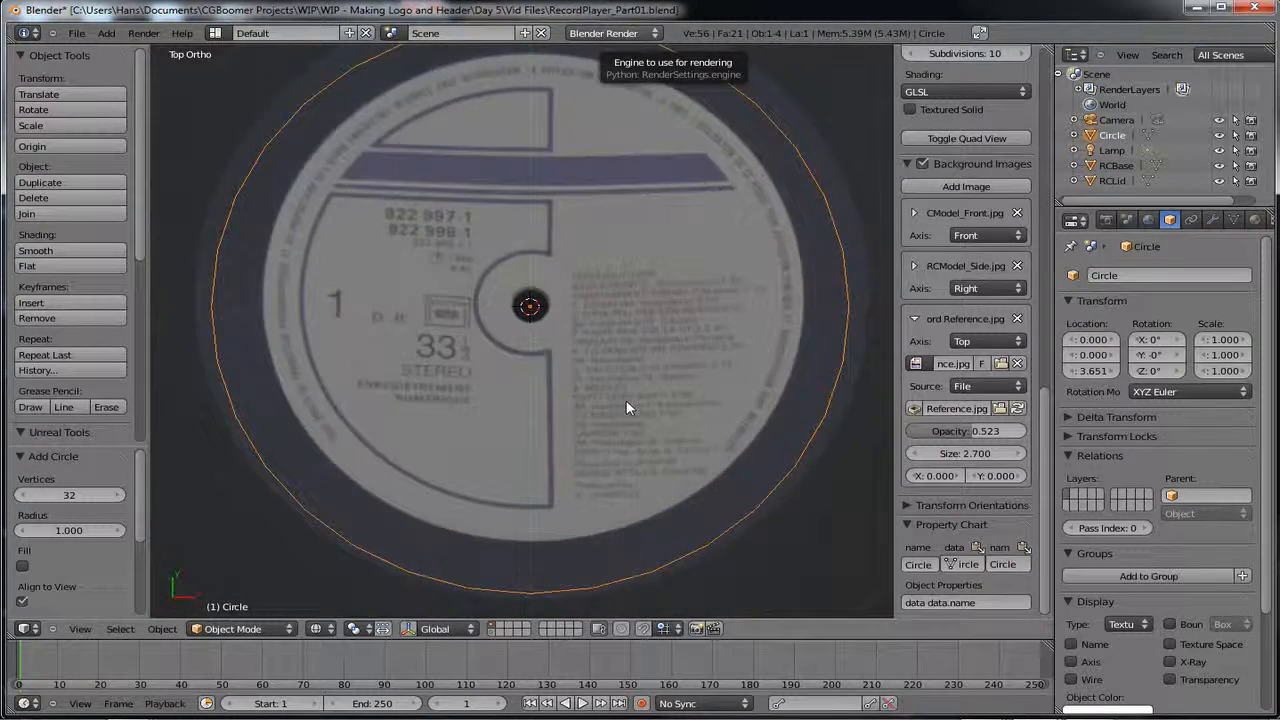
click(70, 496)
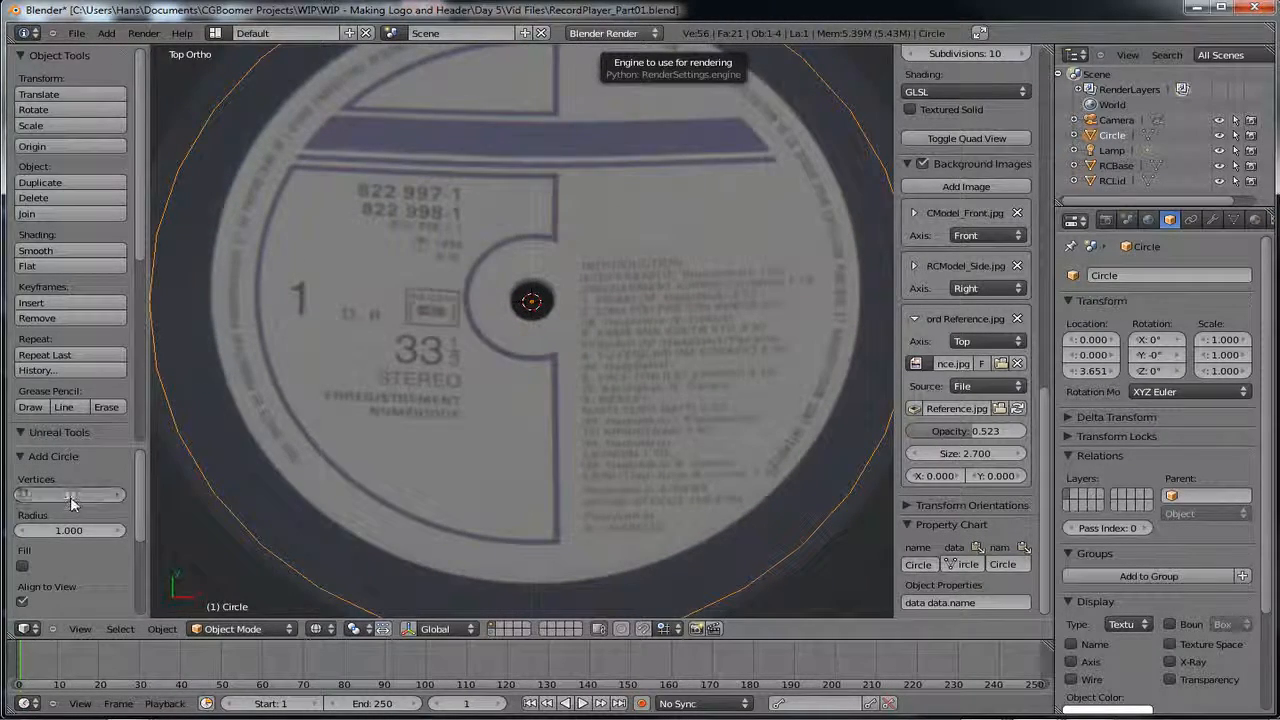
text(16)
key(Return)
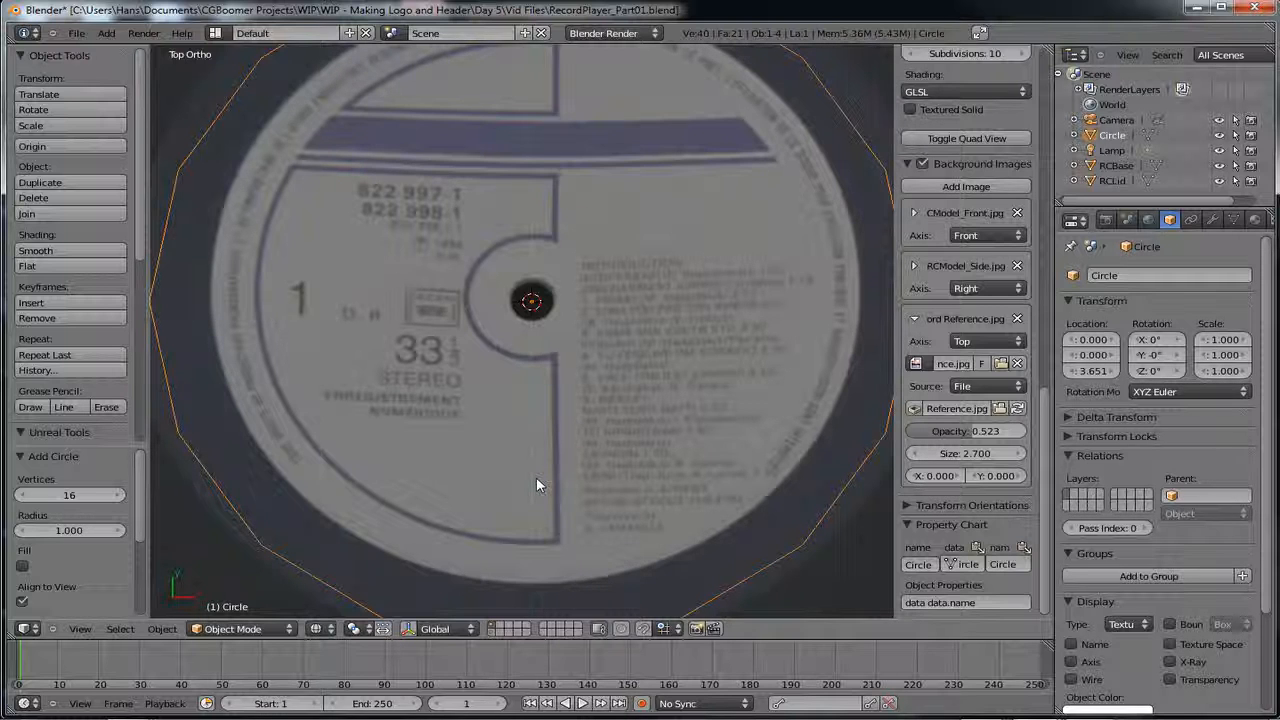
key(Tab)
key(Tab)
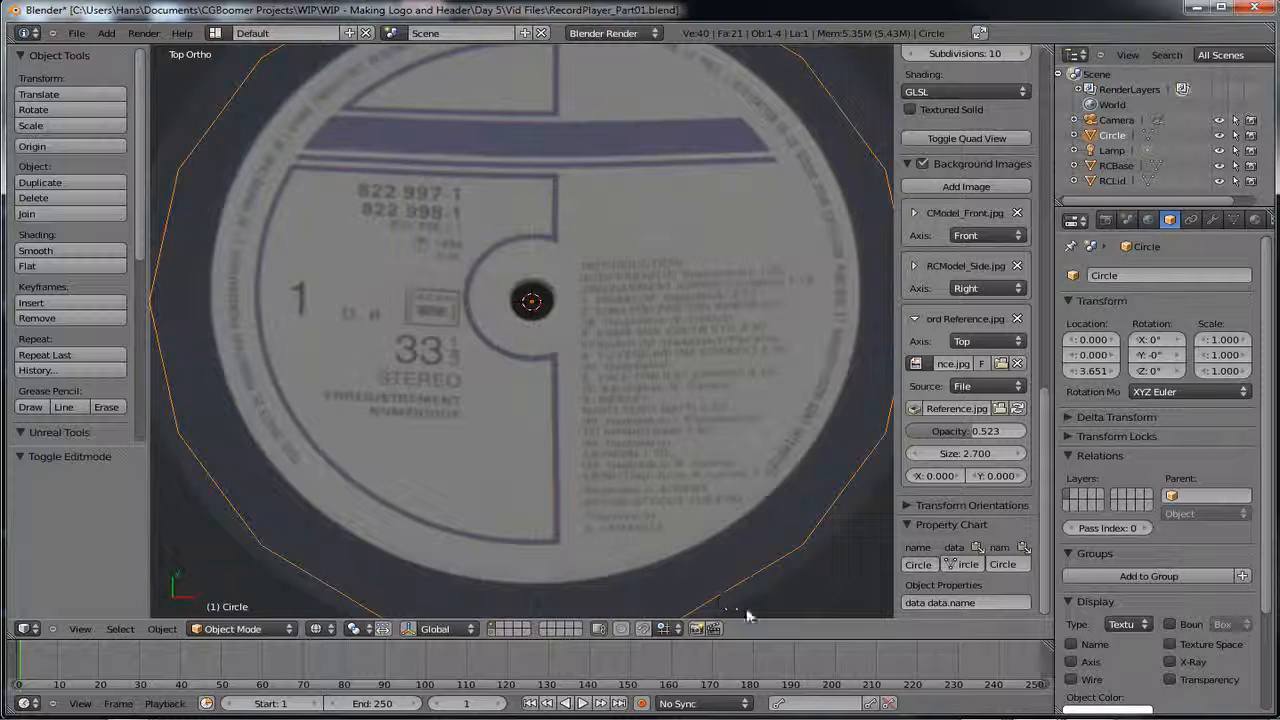
- Scale the circle object down evenly to about the size of the record's centre hole
scroll(693, 549, down, 9)
scroll(693, 549, up, 4)
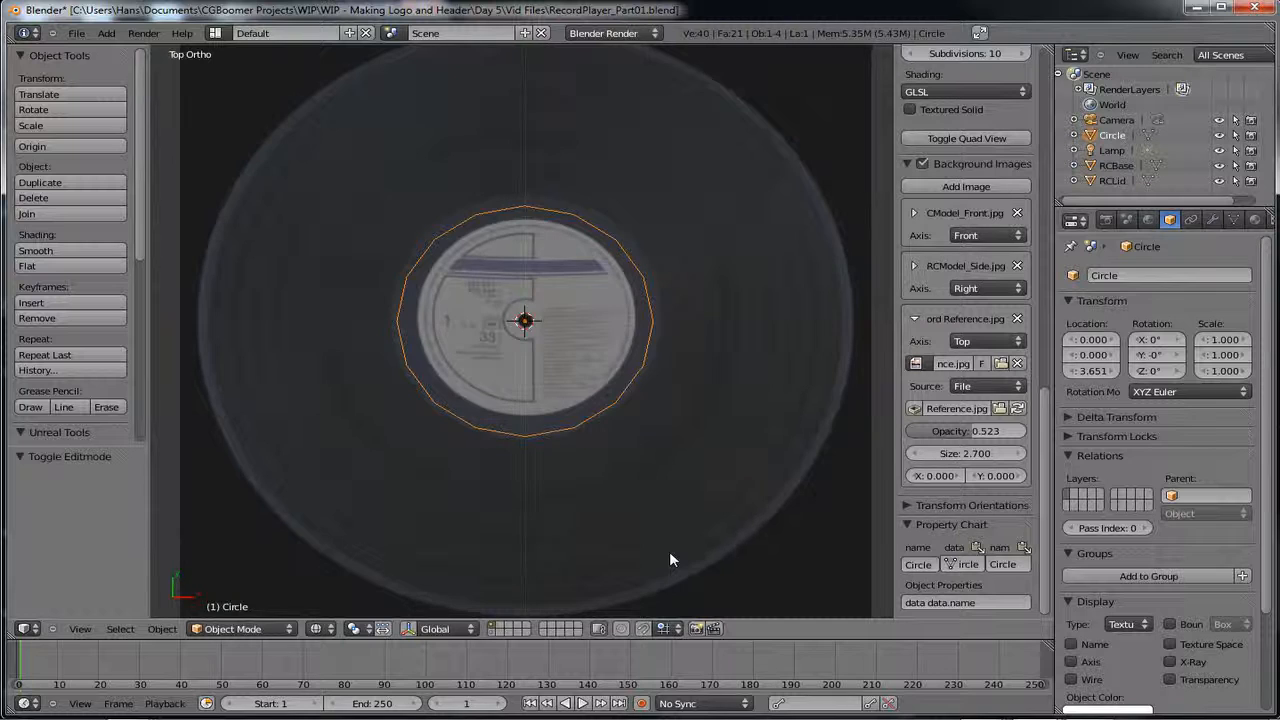
key(s)
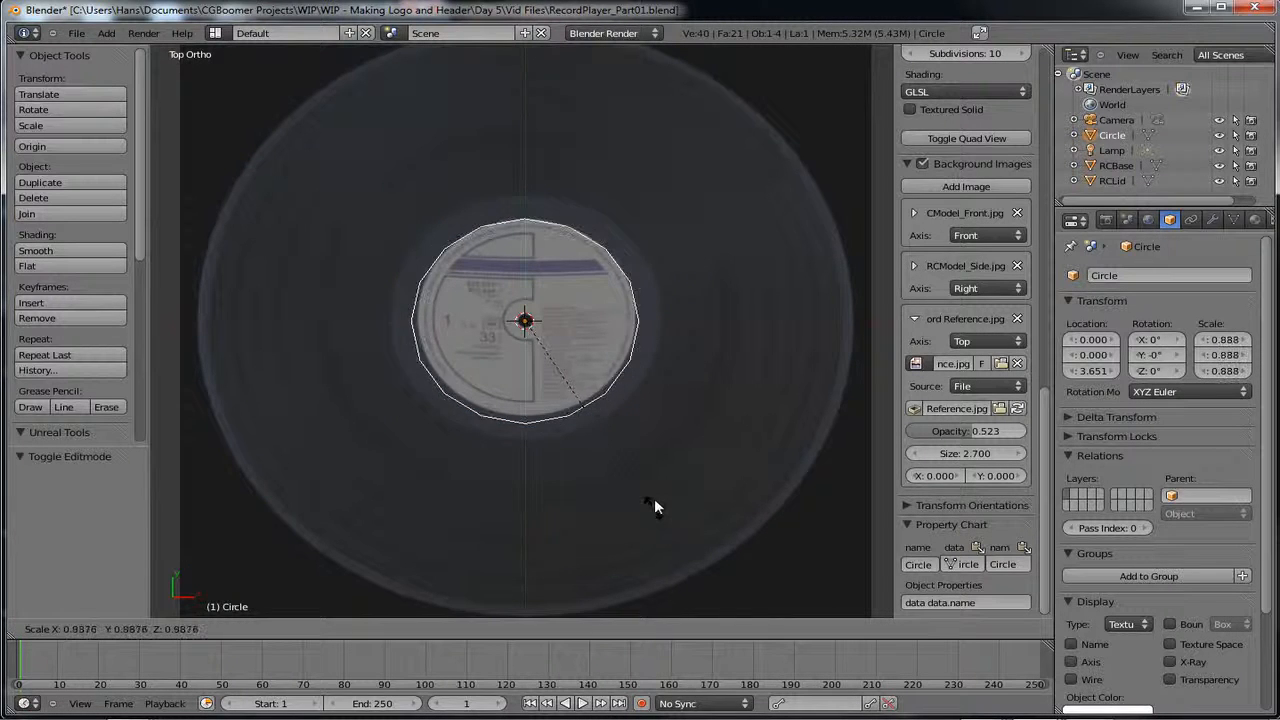
click(525, 341)
scroll(526, 409, up, 5)
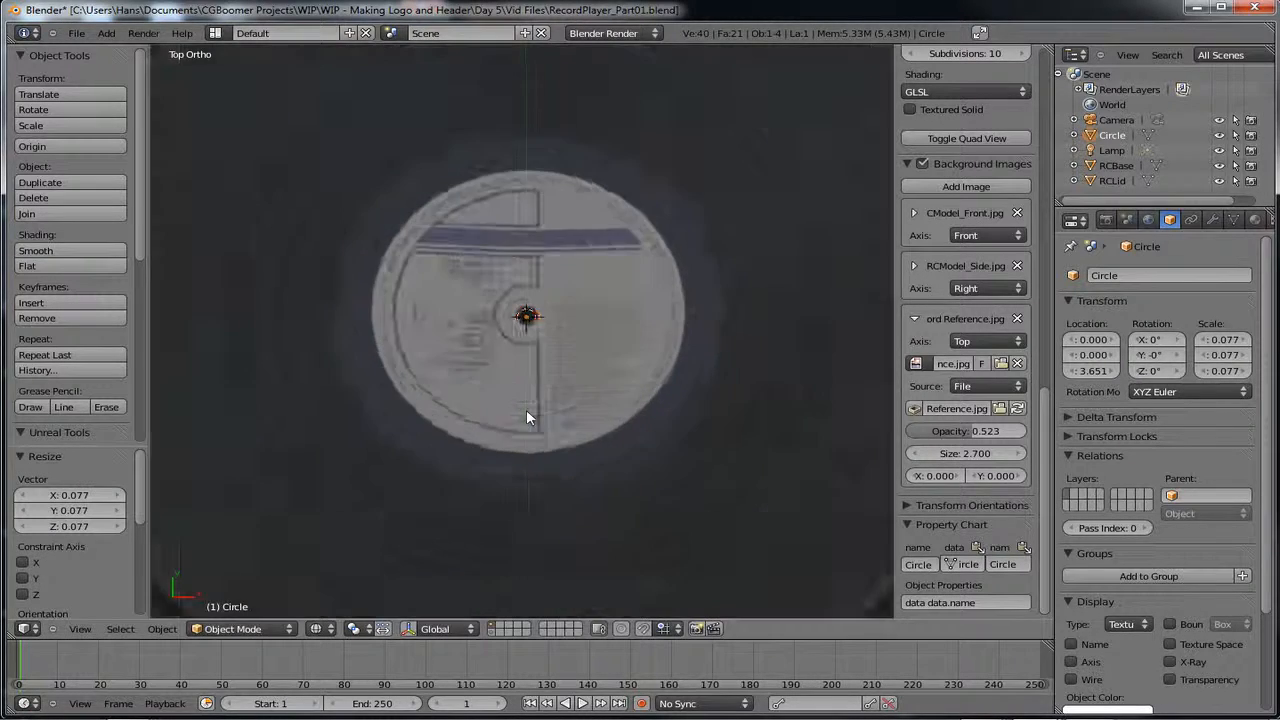
scroll(527, 418, up, 4)
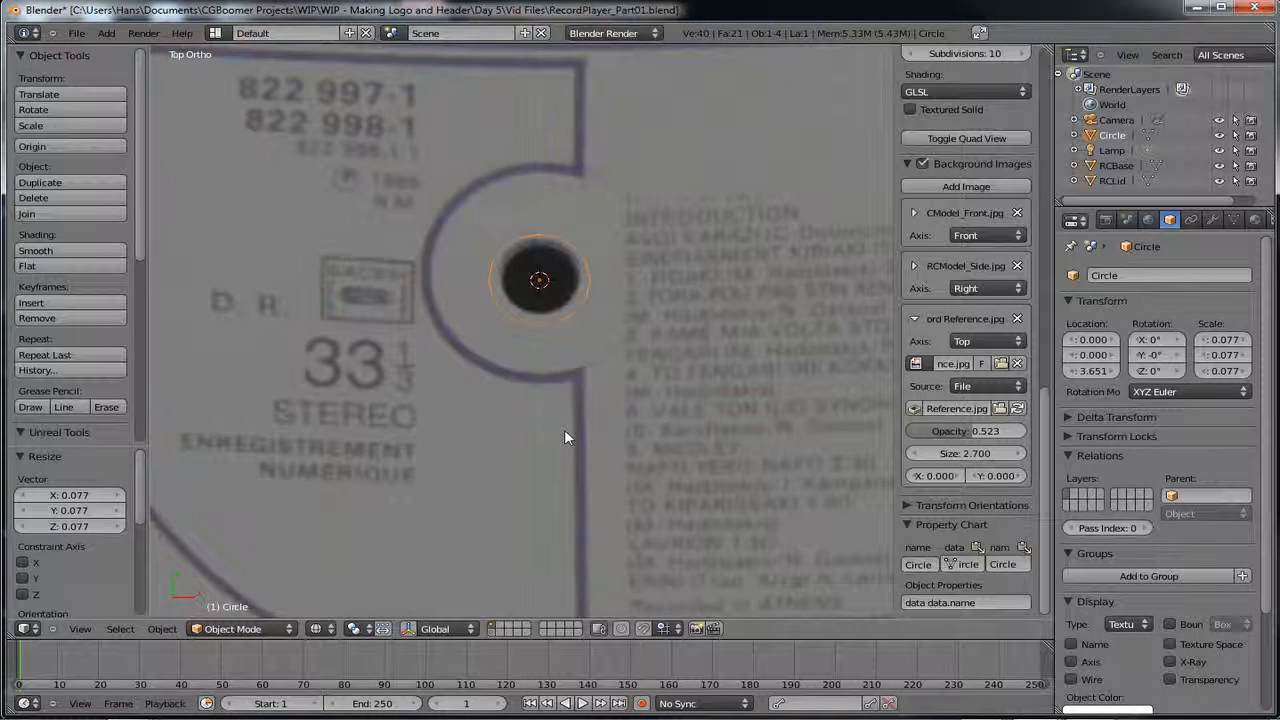
key(s)
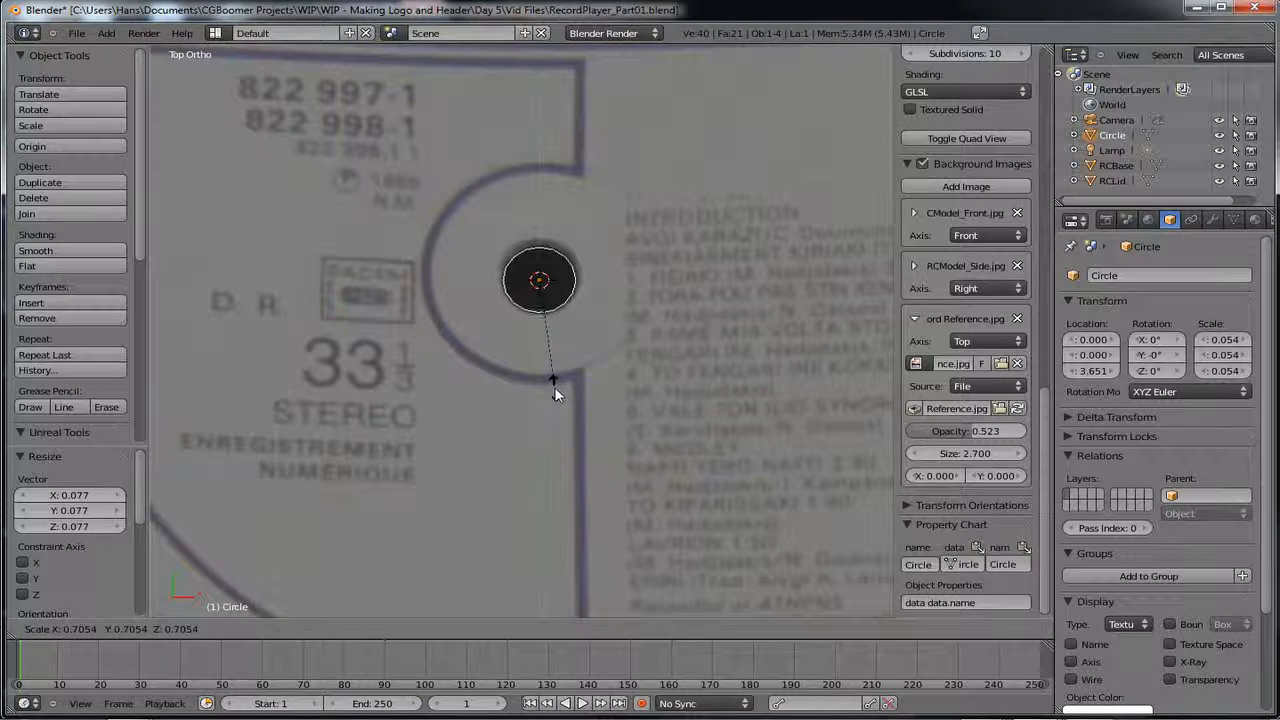
click(556, 393)
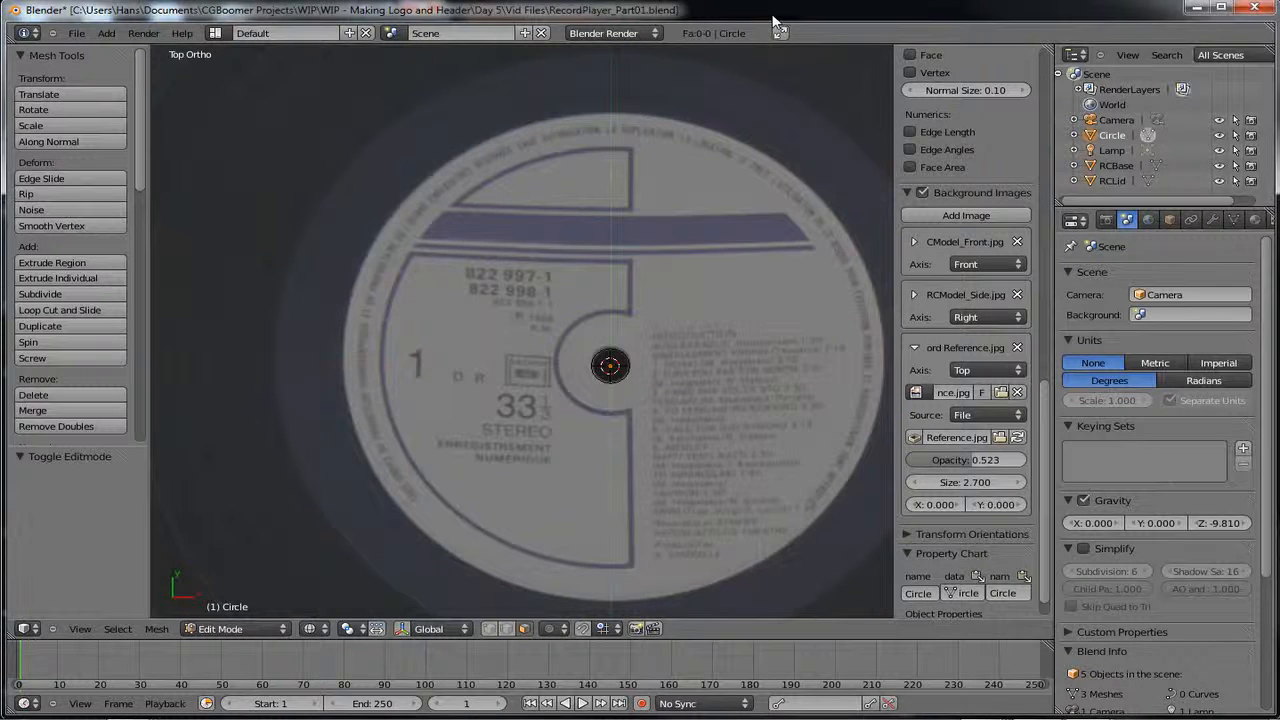
- Scale all of the circle's vertices by 0.844 in vertex select mode so it fits inside the record's centre hole
scroll(651, 447, up, 2)
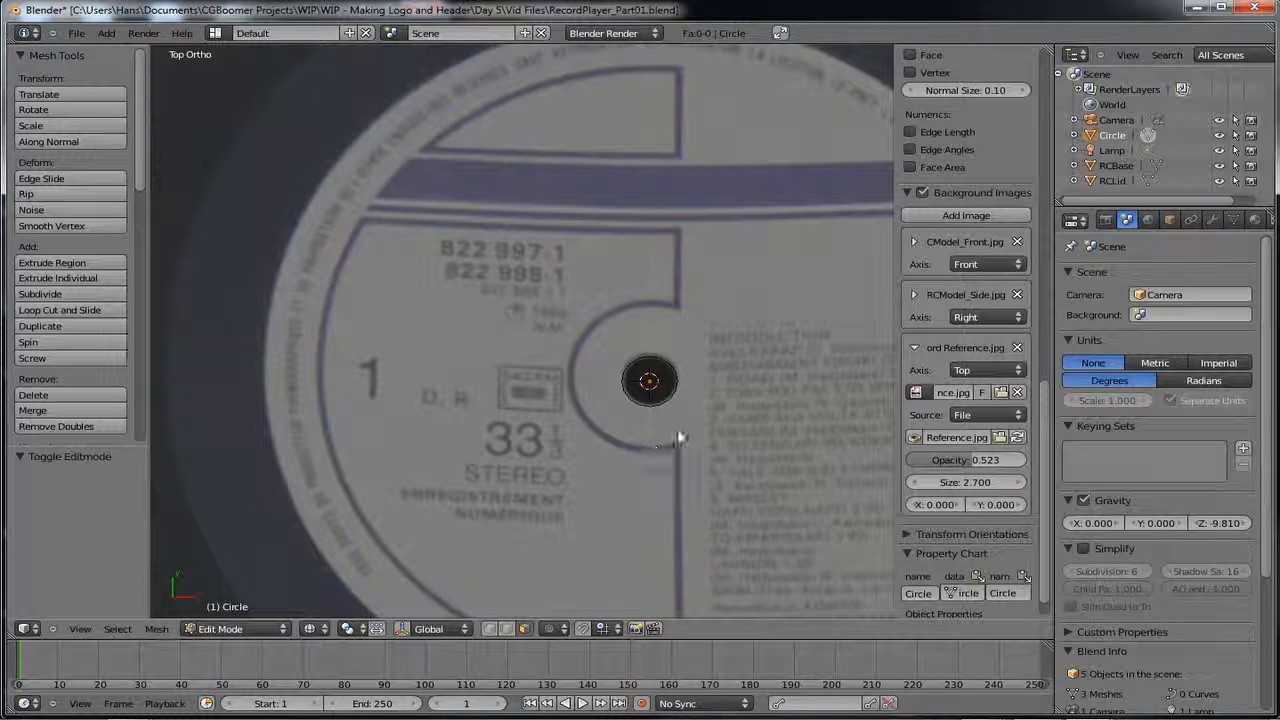
shift+middle_drag(677, 430, 598, 420)
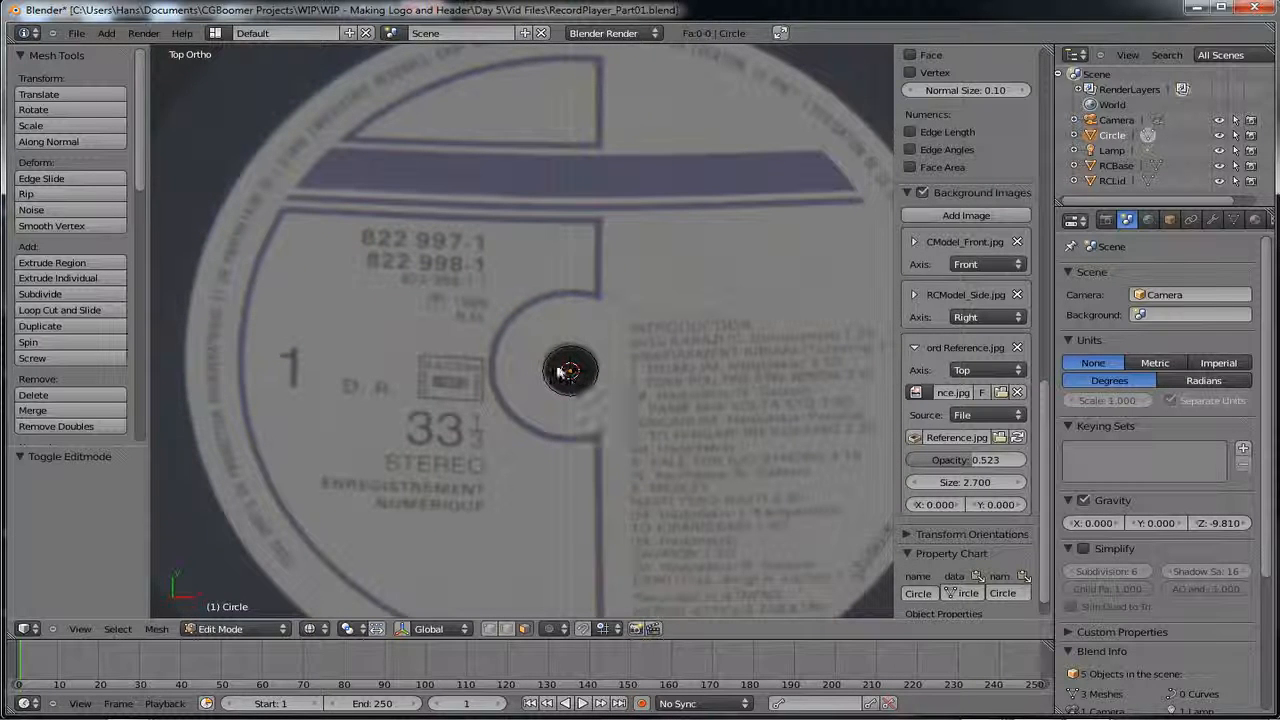
click(490, 632)
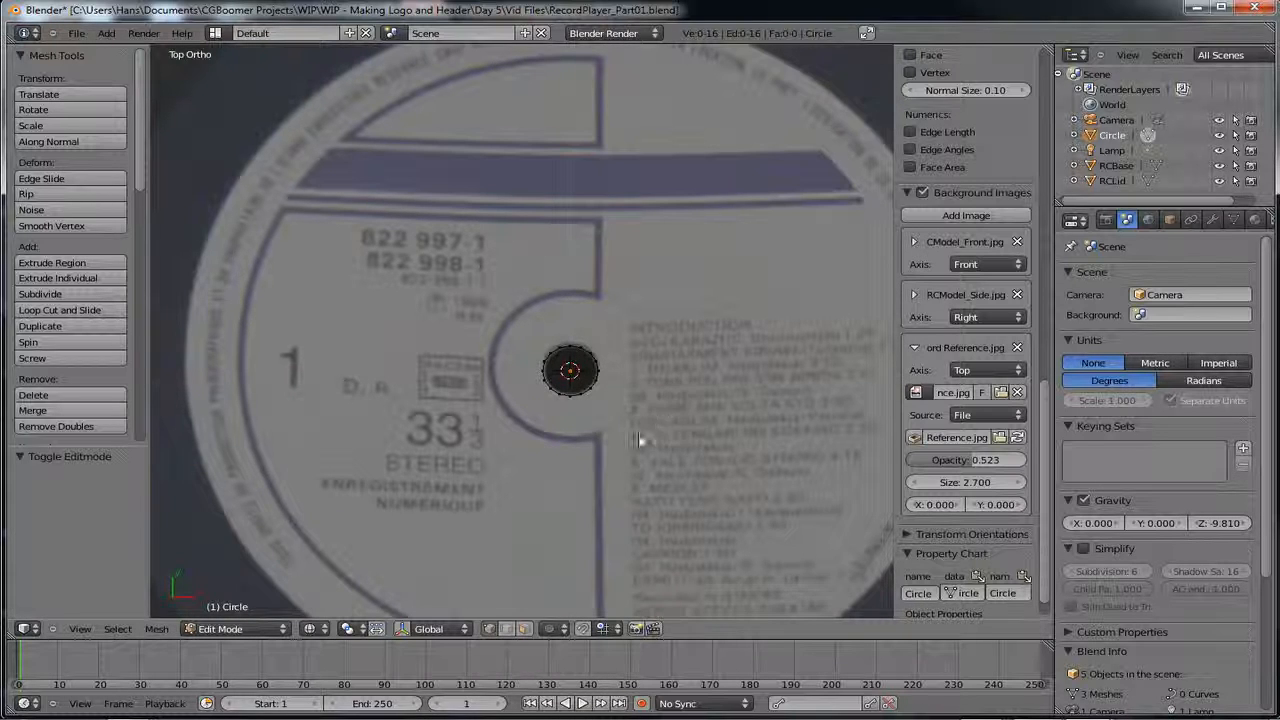
scroll(638, 444, up, 1)
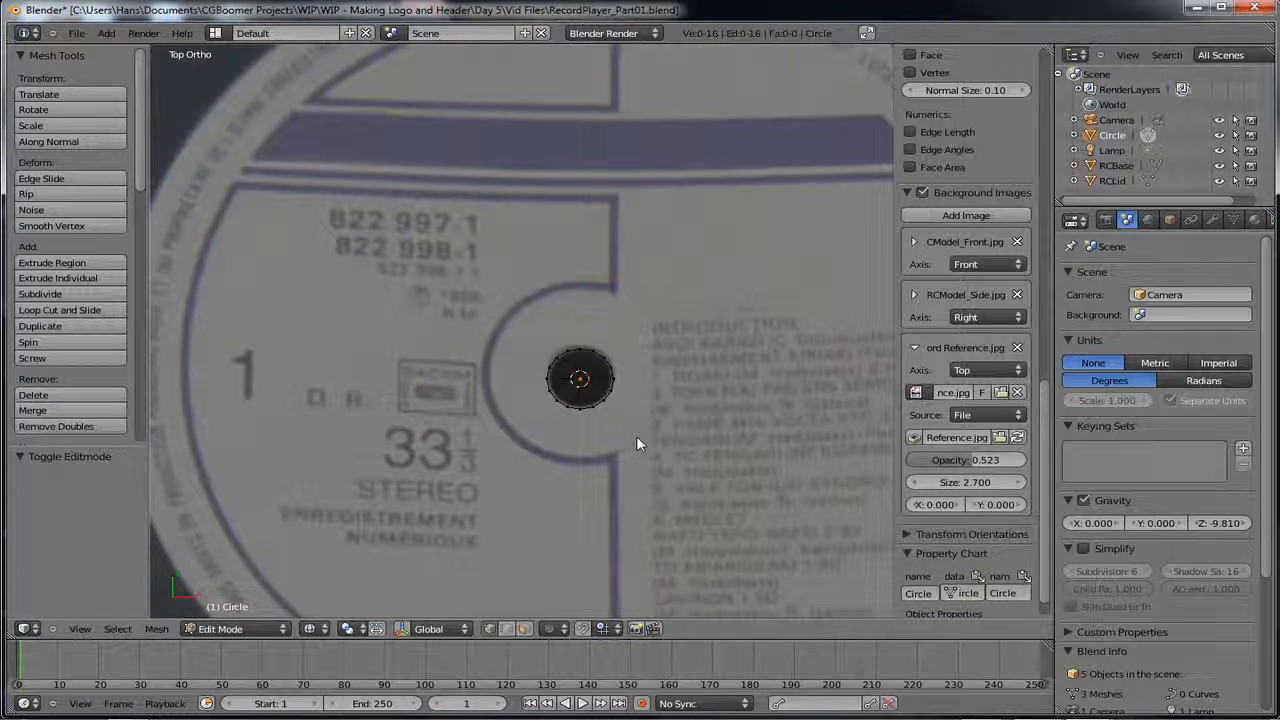
key(a)
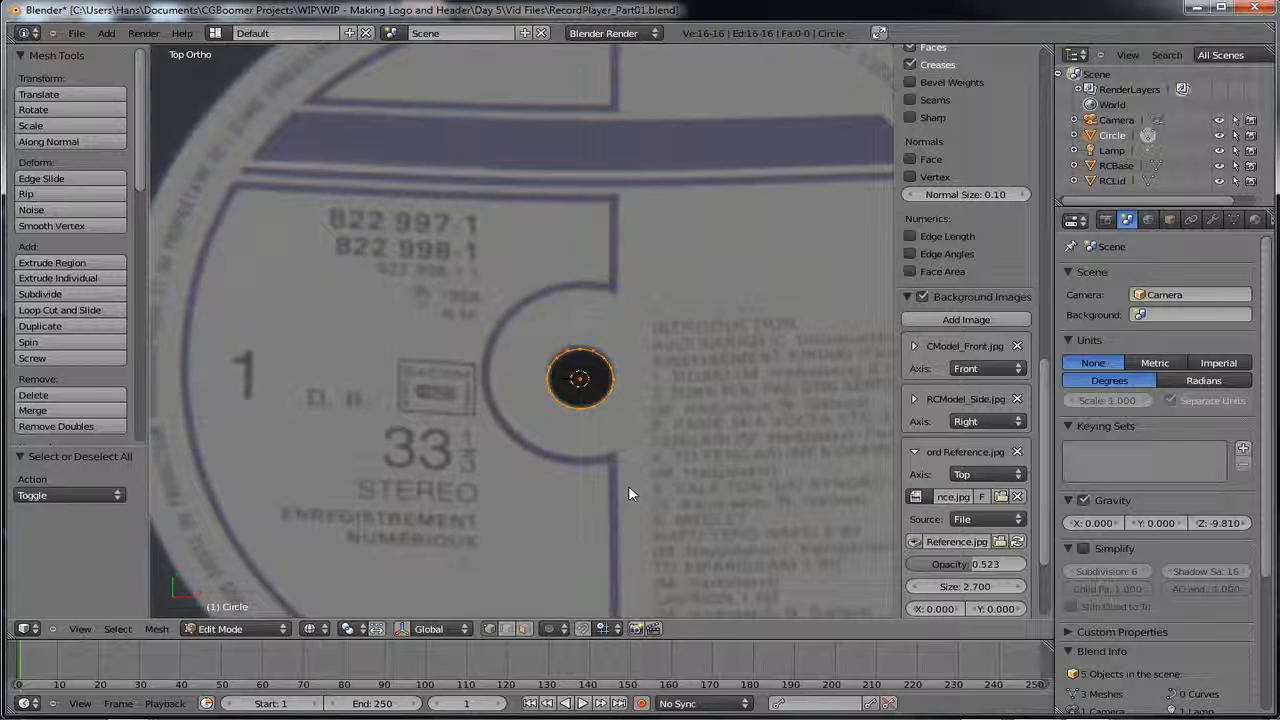
key(s)
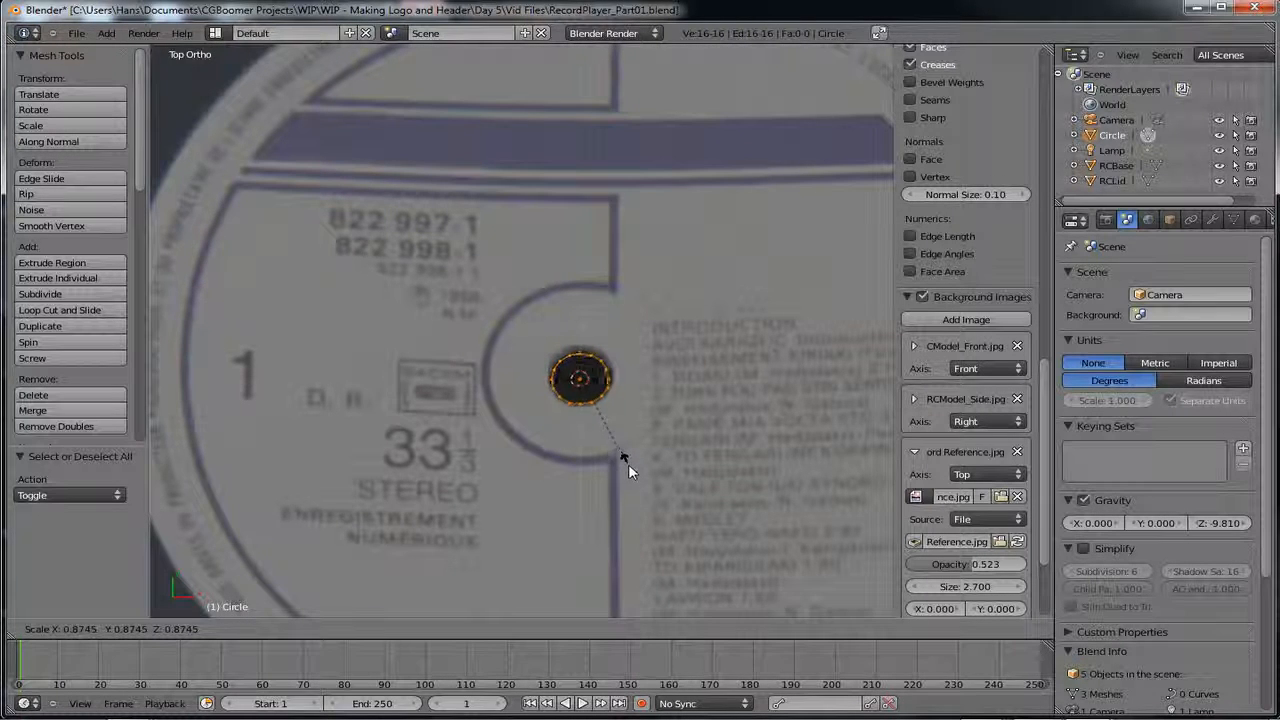
click(628, 465)
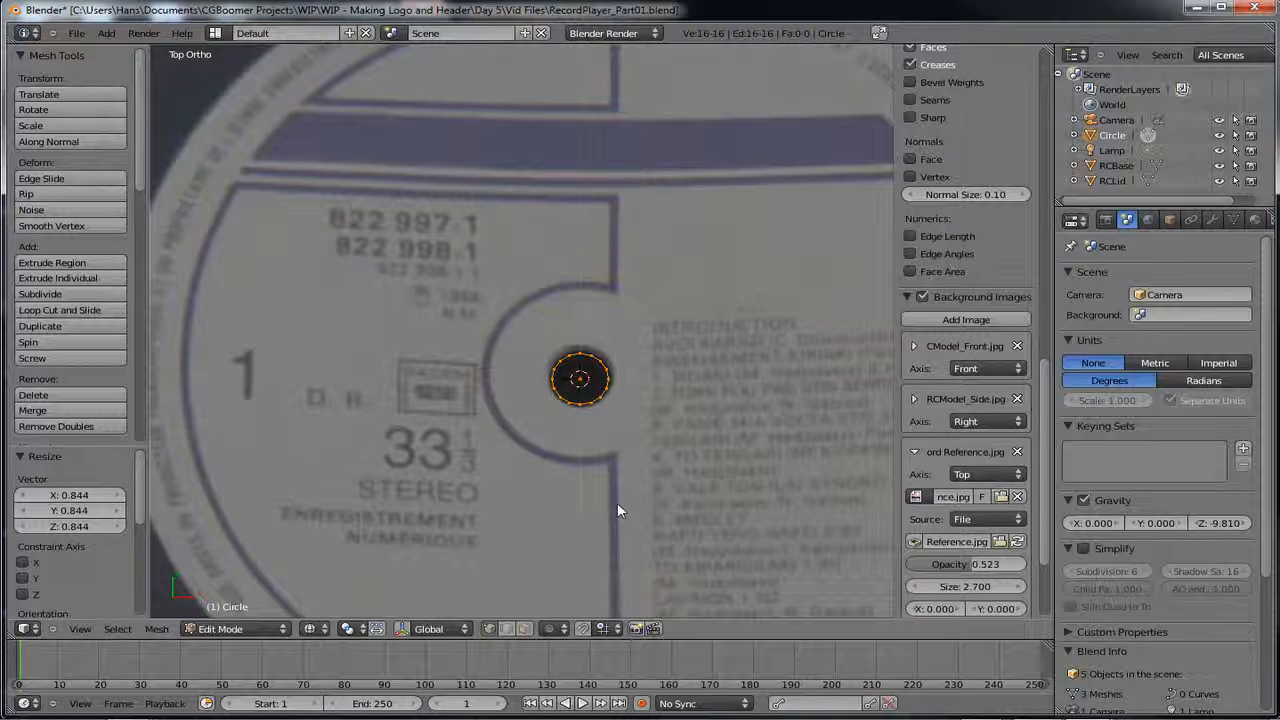
- Hide the record reference image by lowering its opacity to 0.000, and switch to the front view
drag(976, 573, 824, 561)
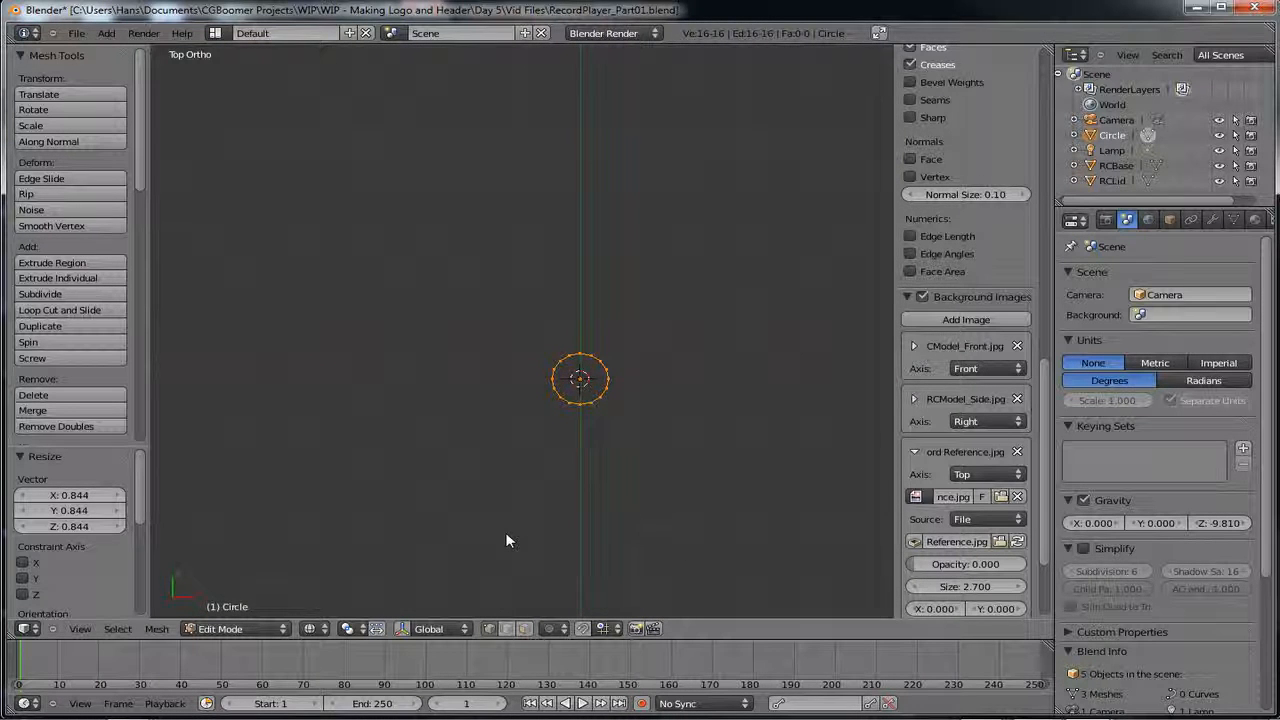
key(KP_1)
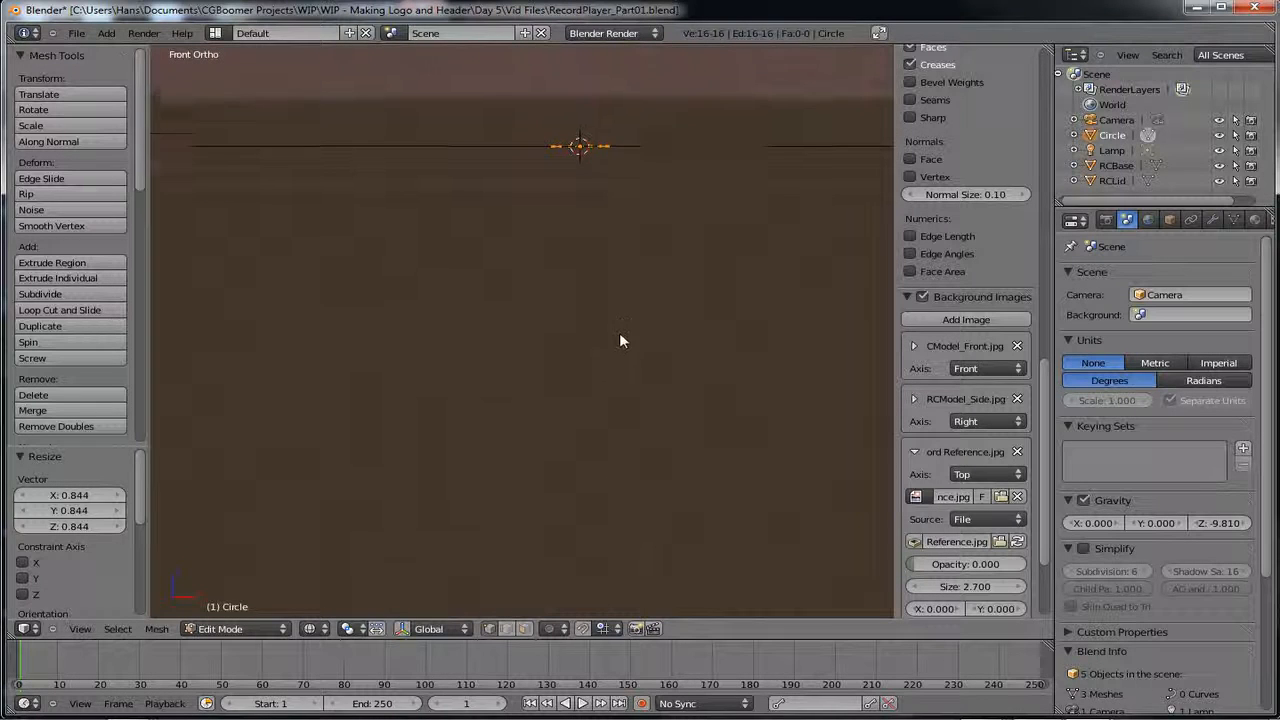
- Extrude the circle upward along Z by about 0.069, and extrude the resulting top ring by another 0.127
key(KP_Decimal)
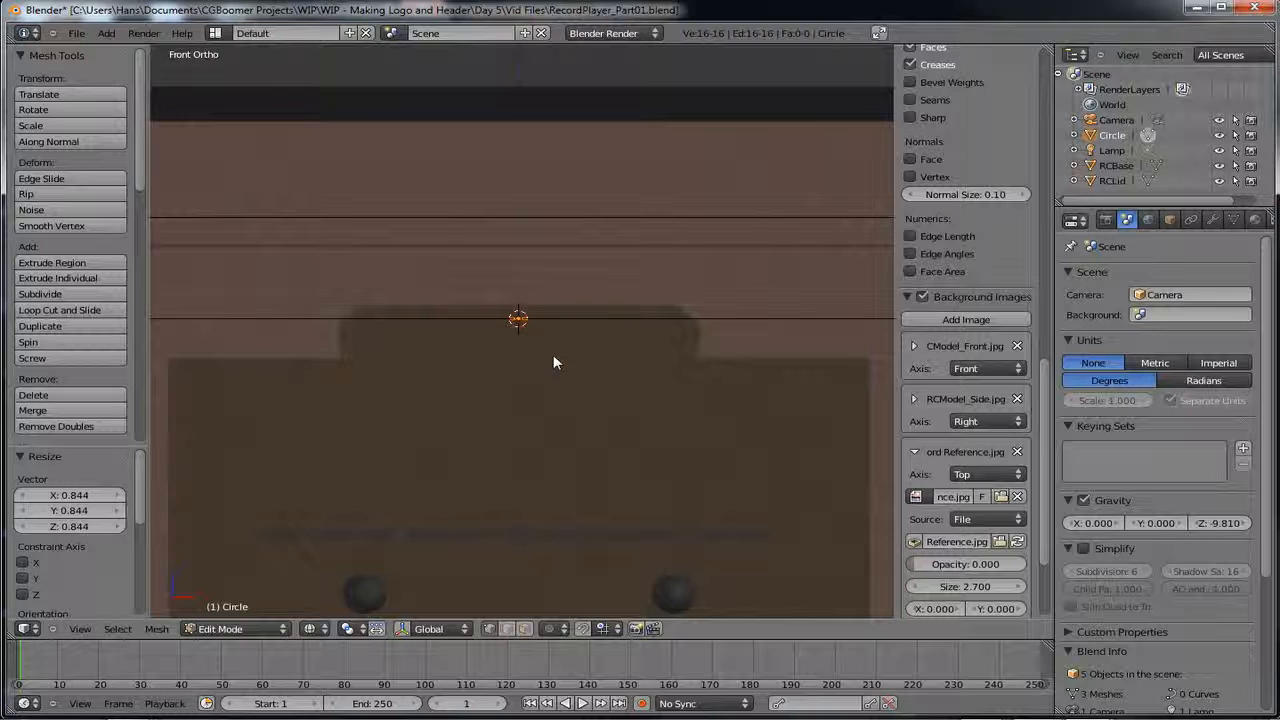
key(e)
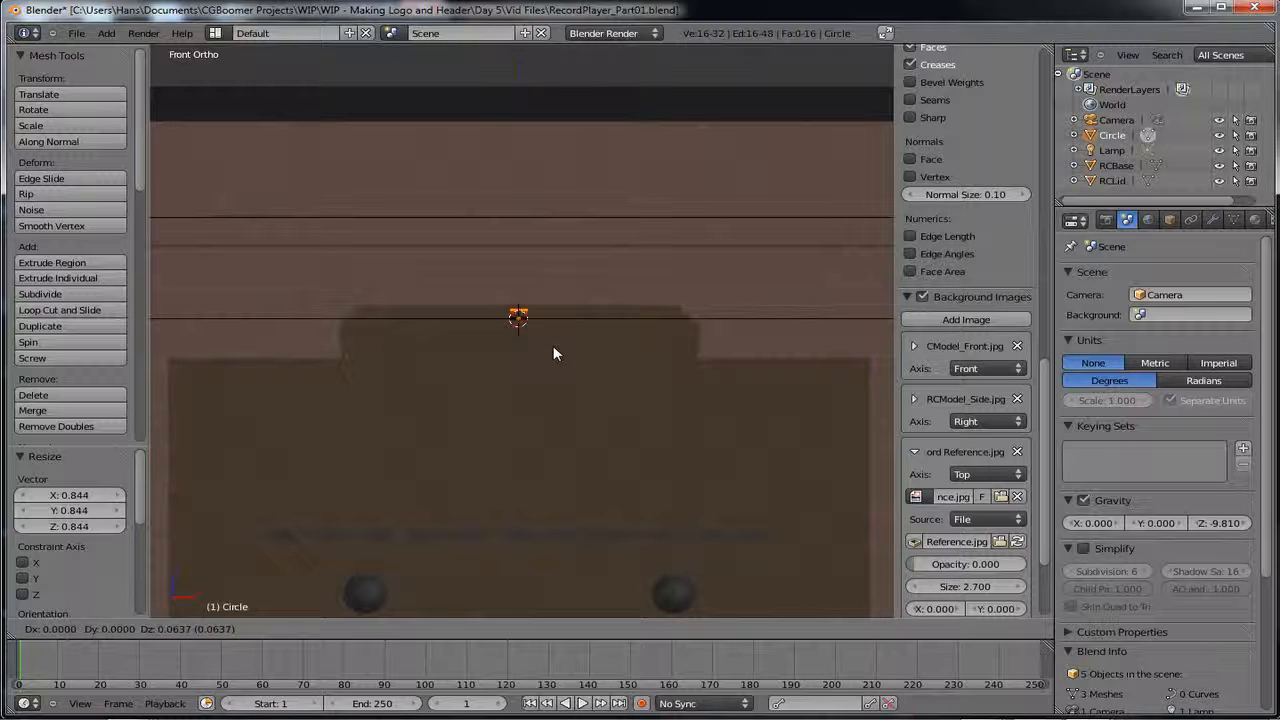
key(z)
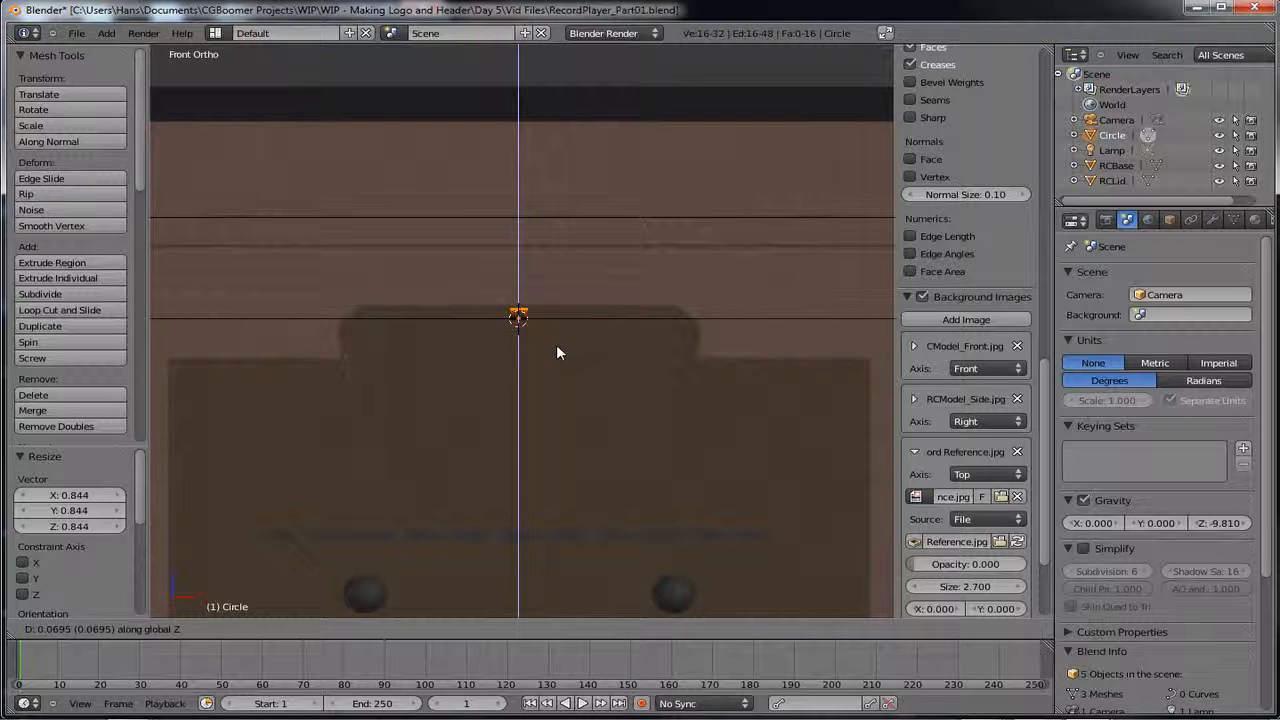
click(557, 346)
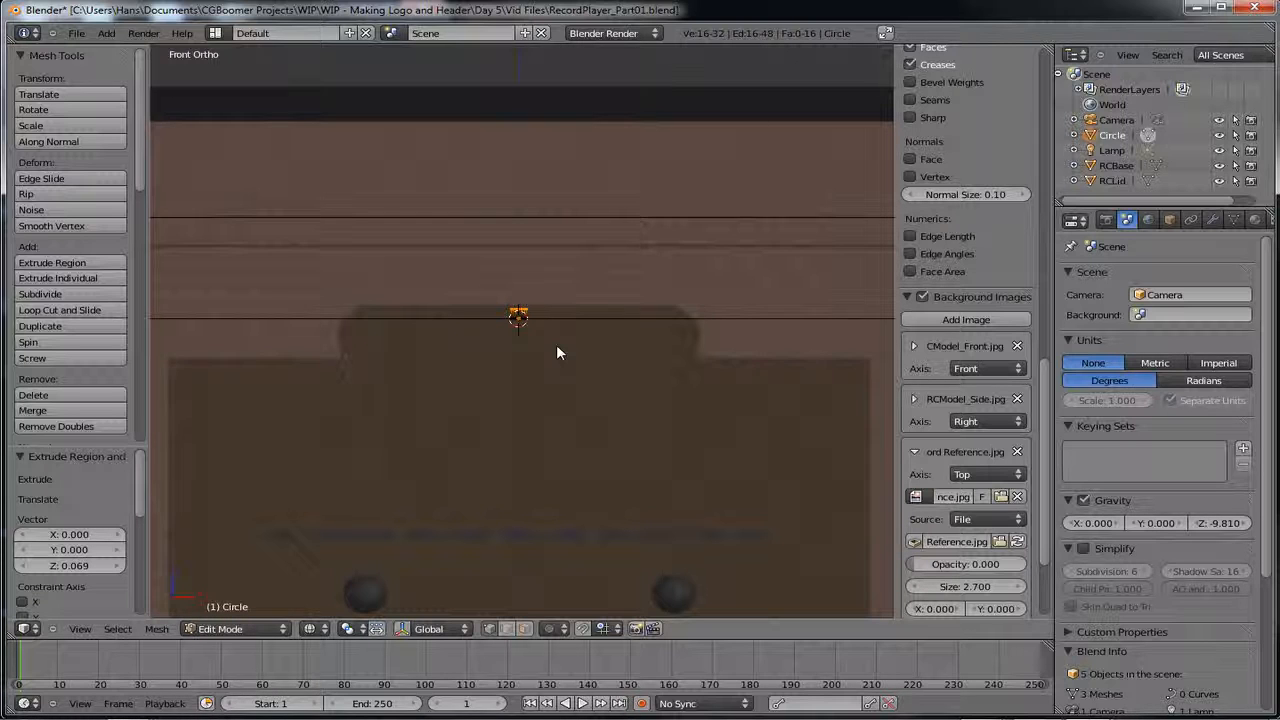
key(e)
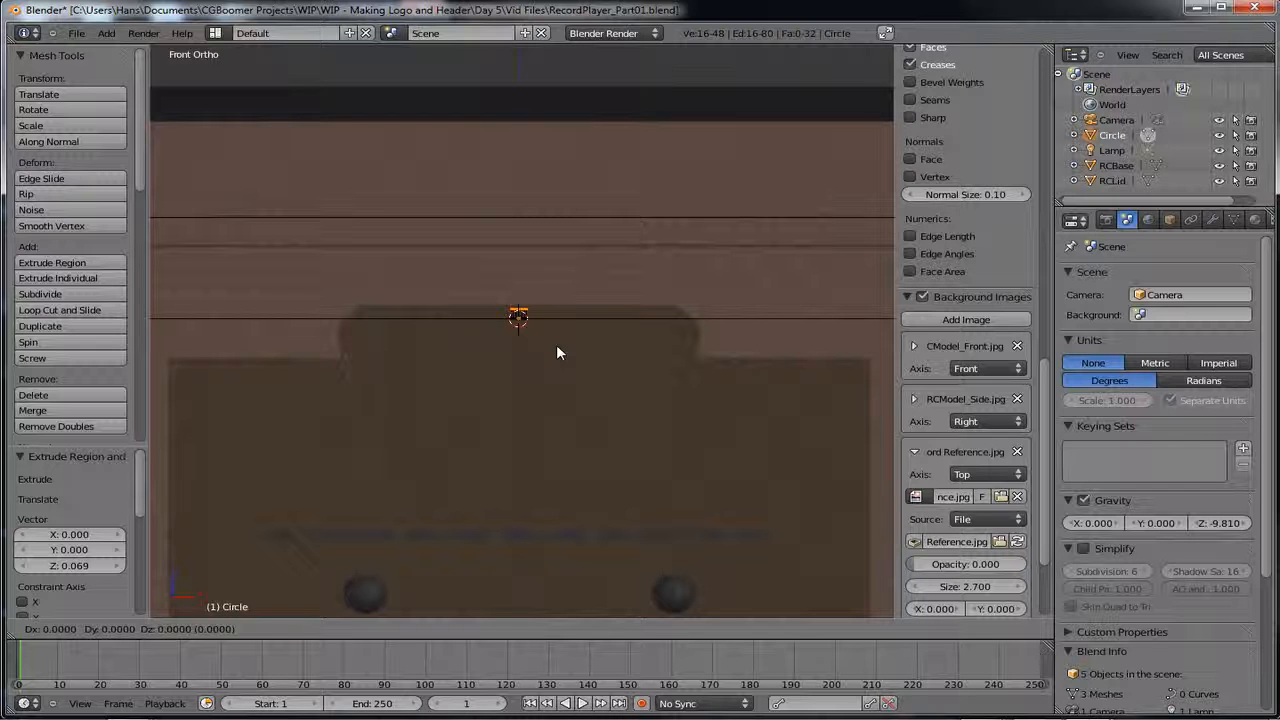
key(z)
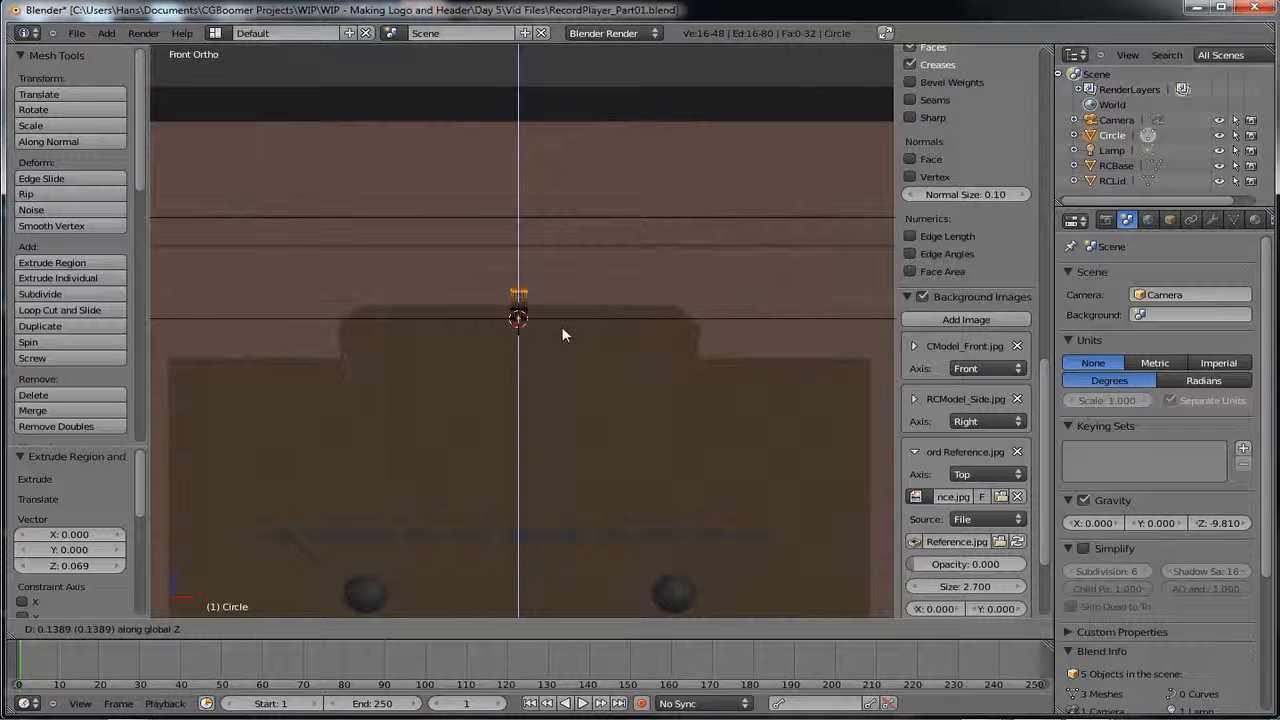
click(563, 335)
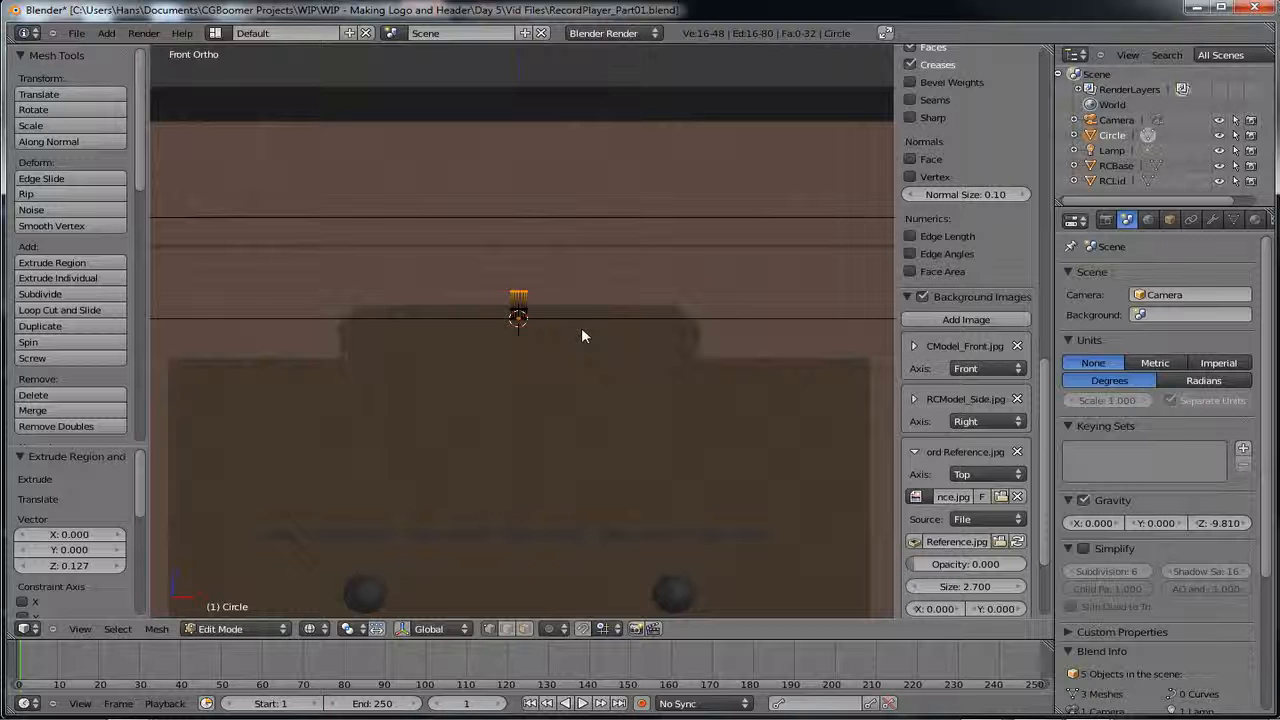
- Extrude the top ring upward along Z by about 0.284 to lengthen the spindle's shaft
key(e)
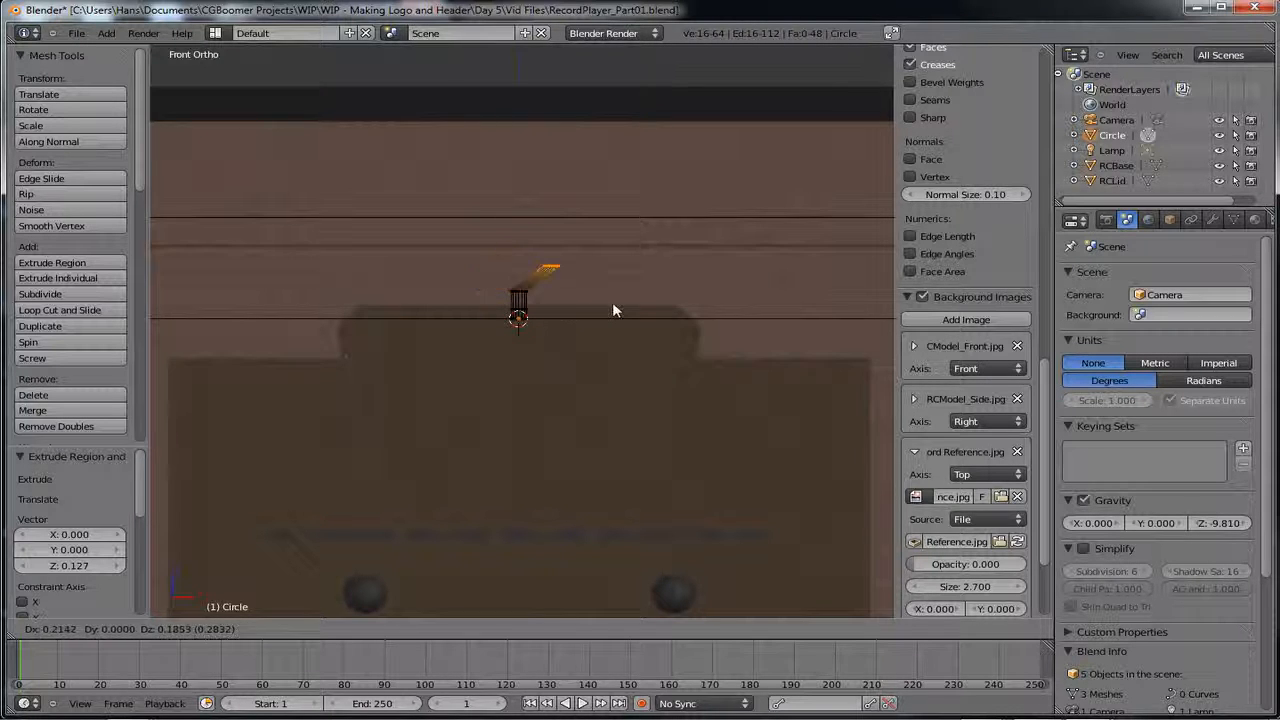
key(z)
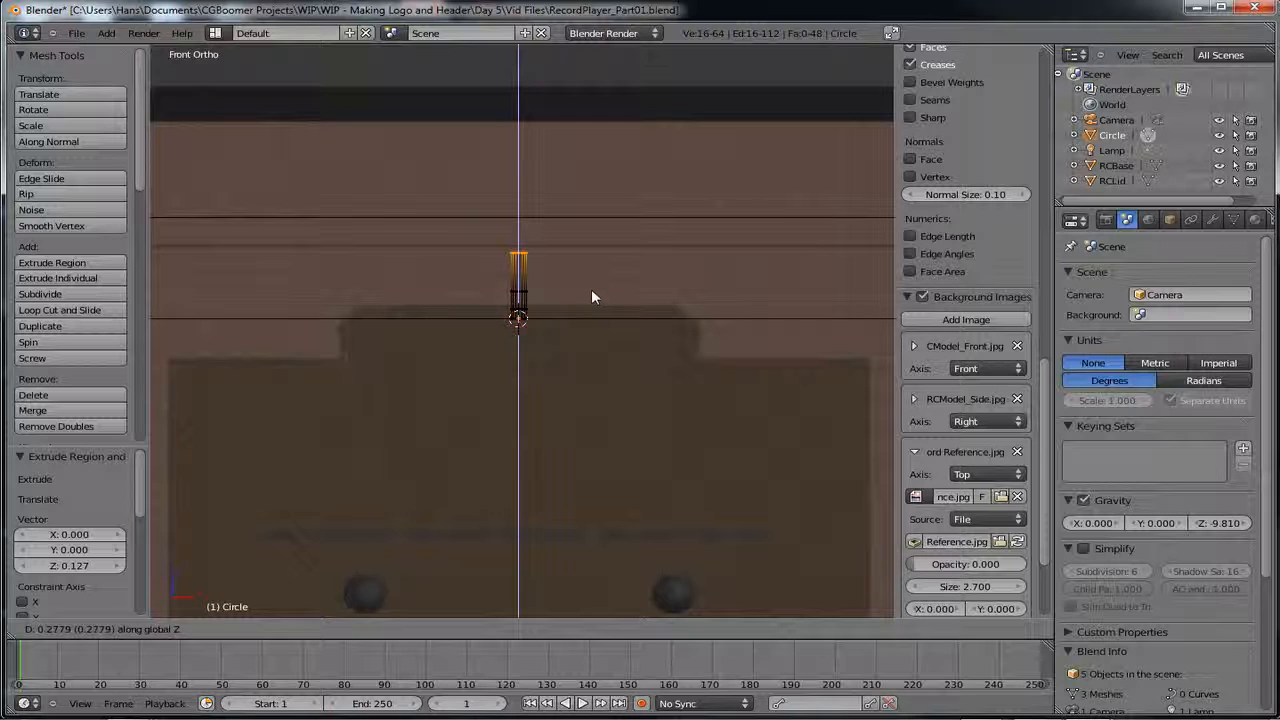
click(591, 288)
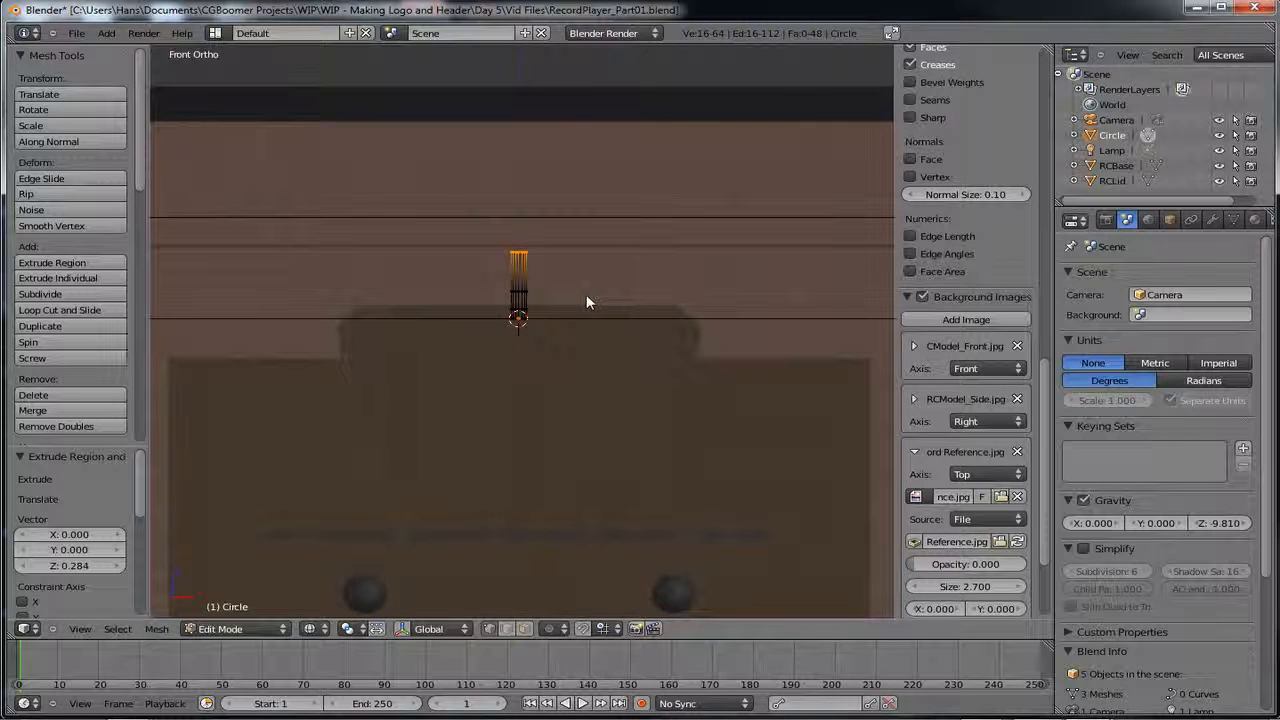
- Extrude the shaft's top ring about 0.031 along Z and scale it to 0.743 in X and Y to start the rounded tip
scroll(587, 295, up, 3)
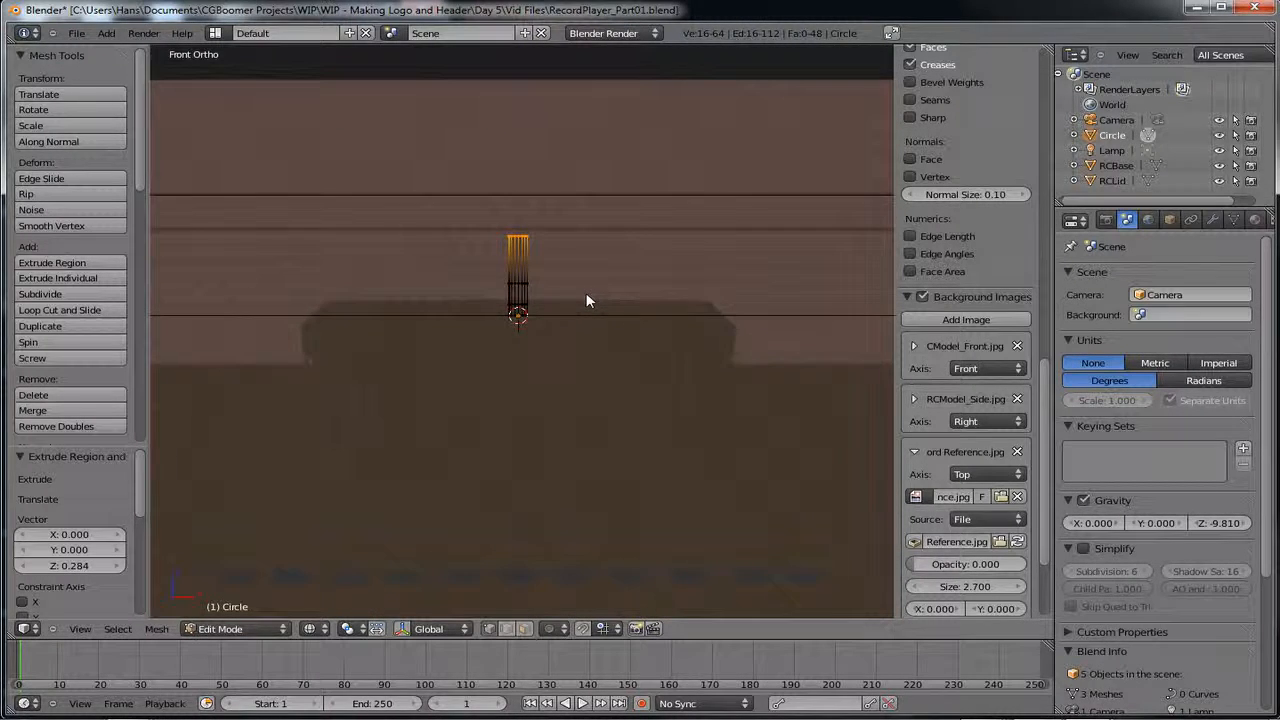
shift+middle_drag(588, 280, 560, 514)
scroll(571, 462, up, 2)
middle_drag(432, 487, 391, 514)
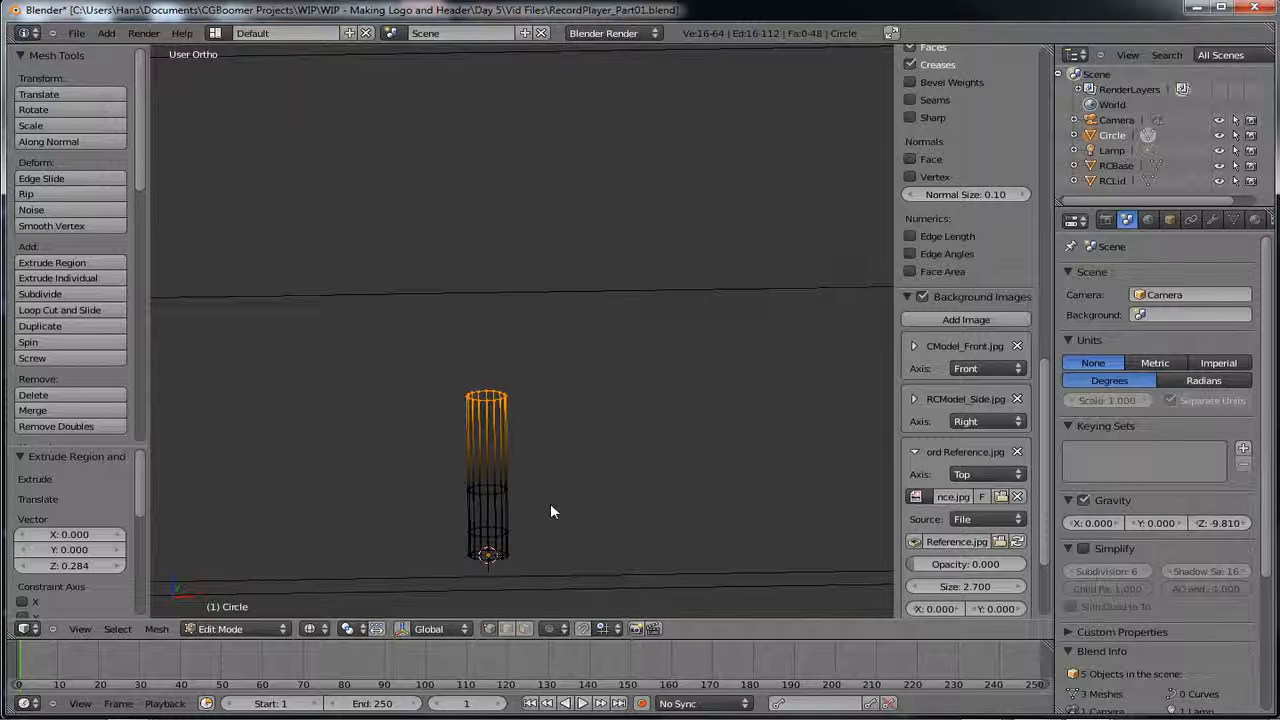
key(e)
key(e)
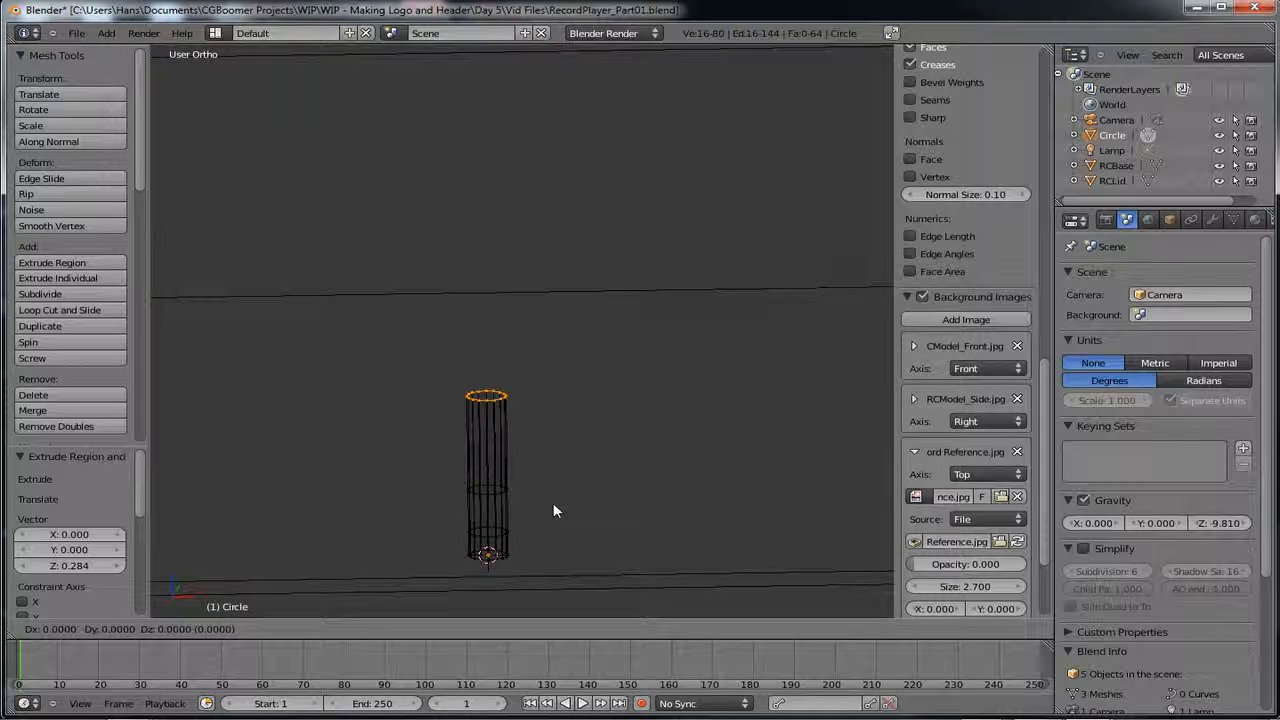
key(z)
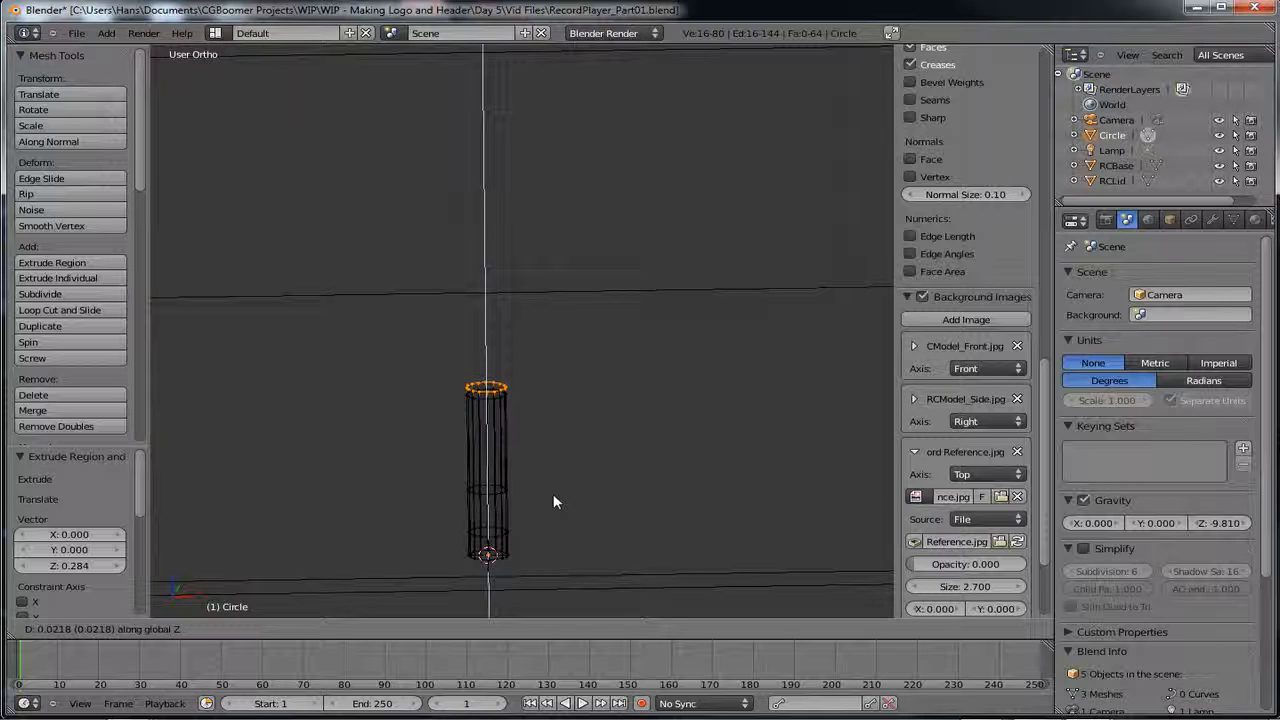
click(556, 500)
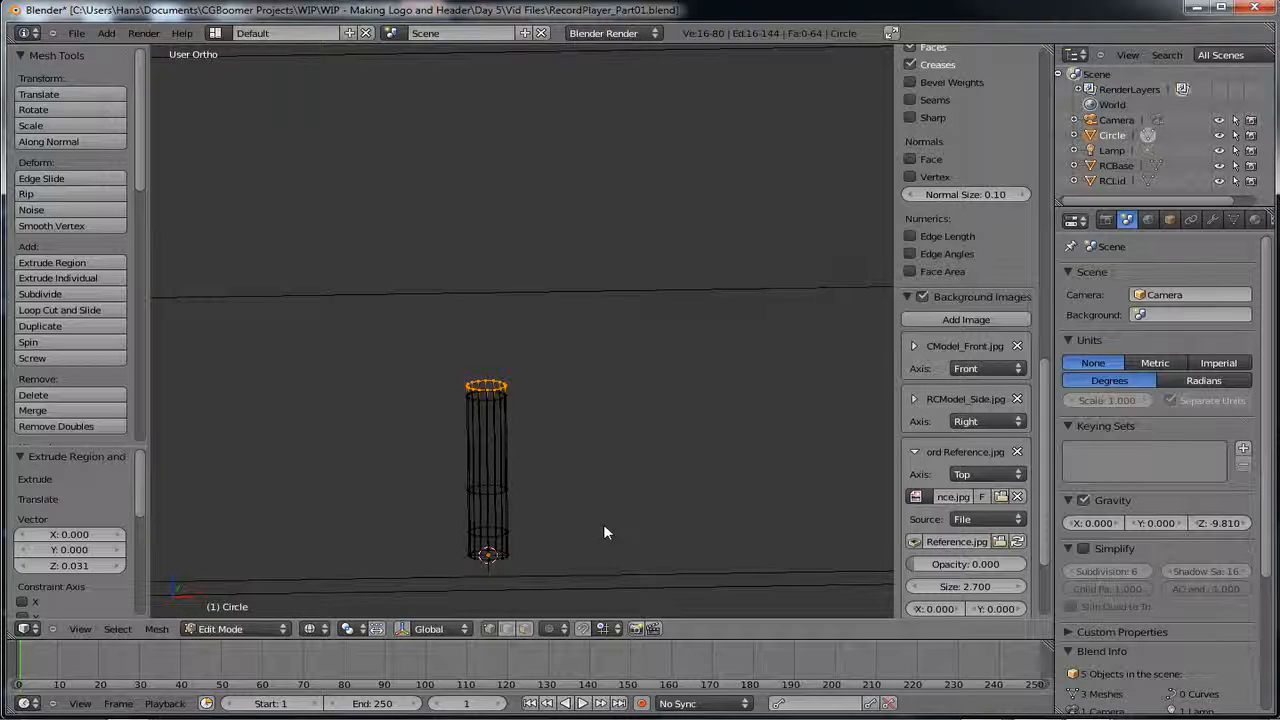
key(s)
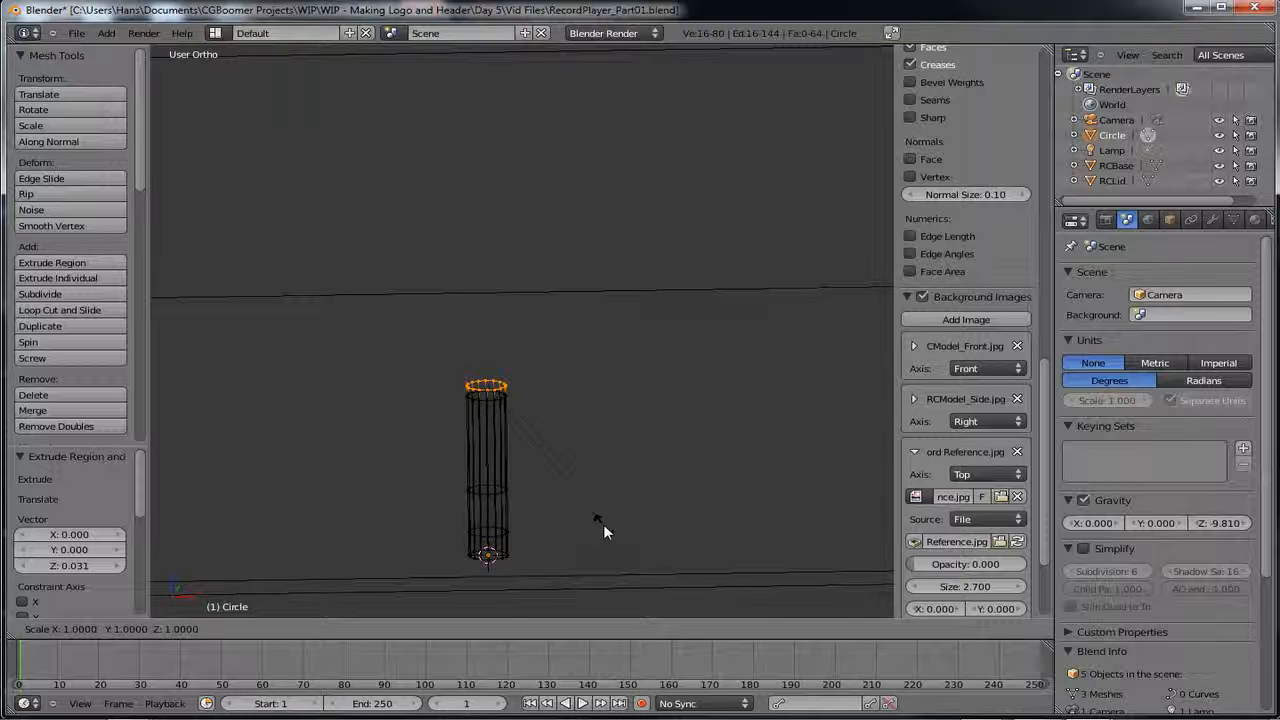
key(shift+z)
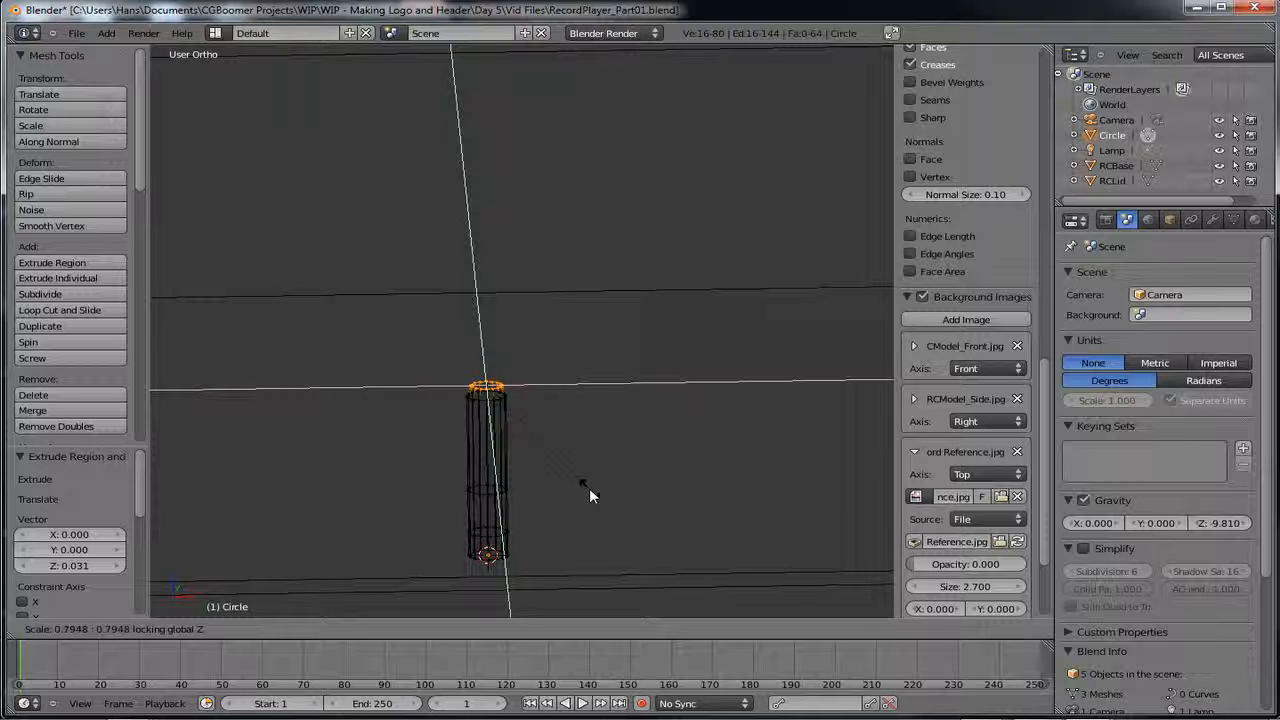
click(585, 485)
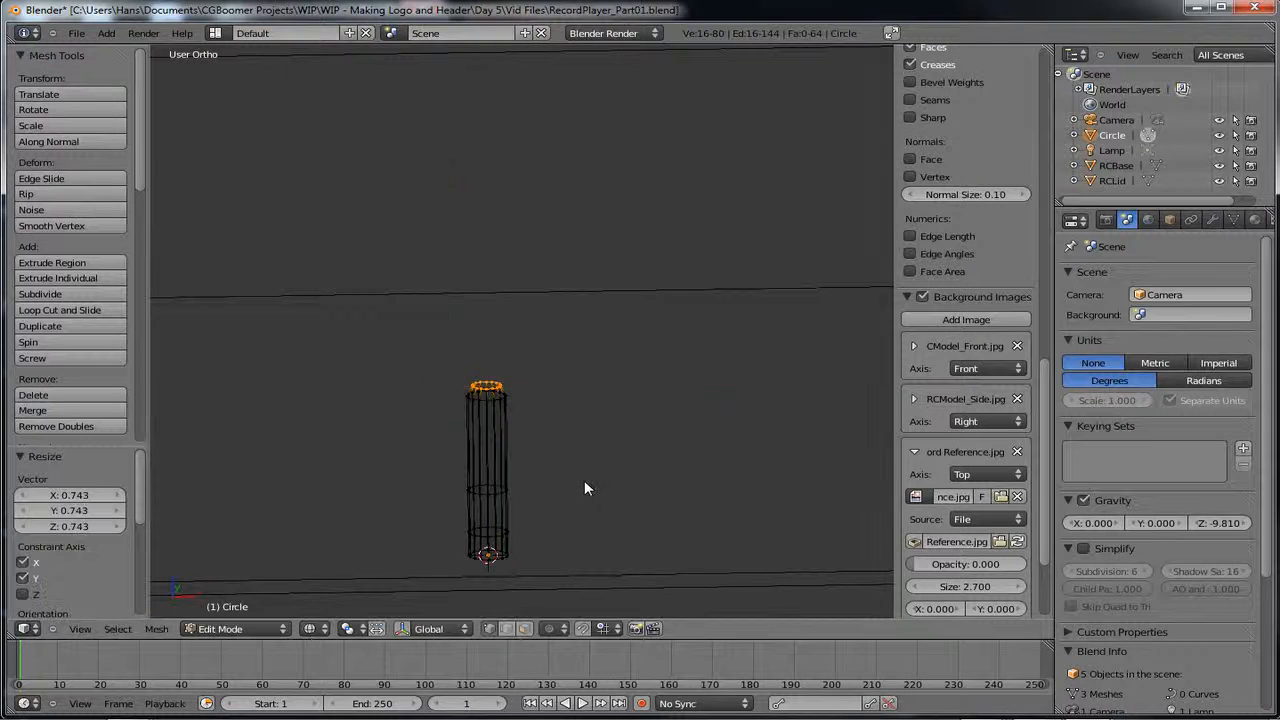
- Extrude the tip's top ring about 0.019 along Z and scale it to 0.700 in X and Y
key(e)
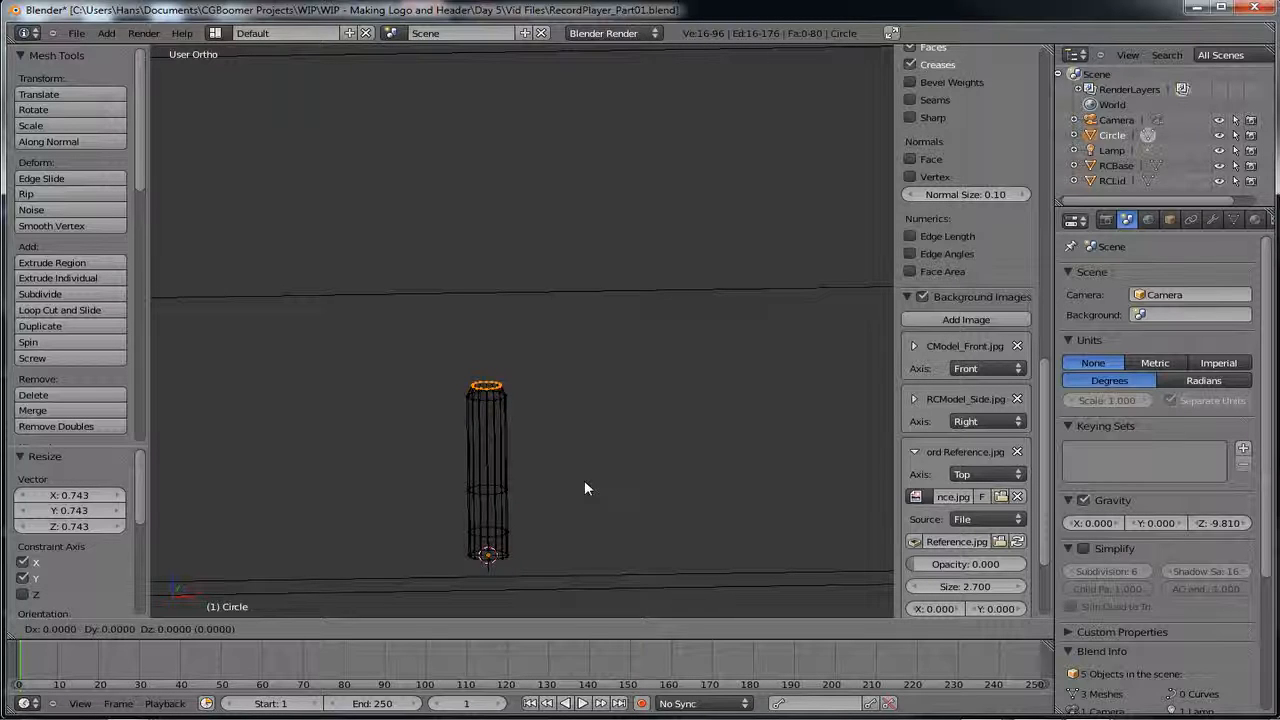
key(z)
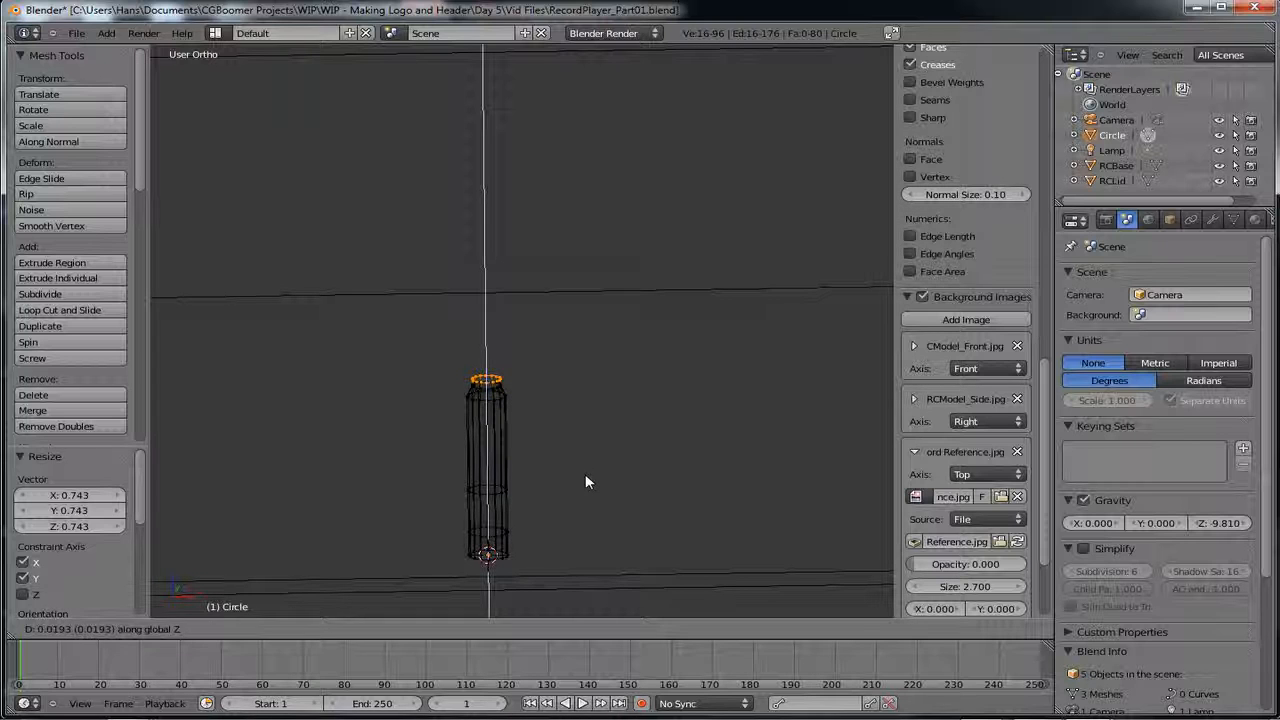
click(586, 476)
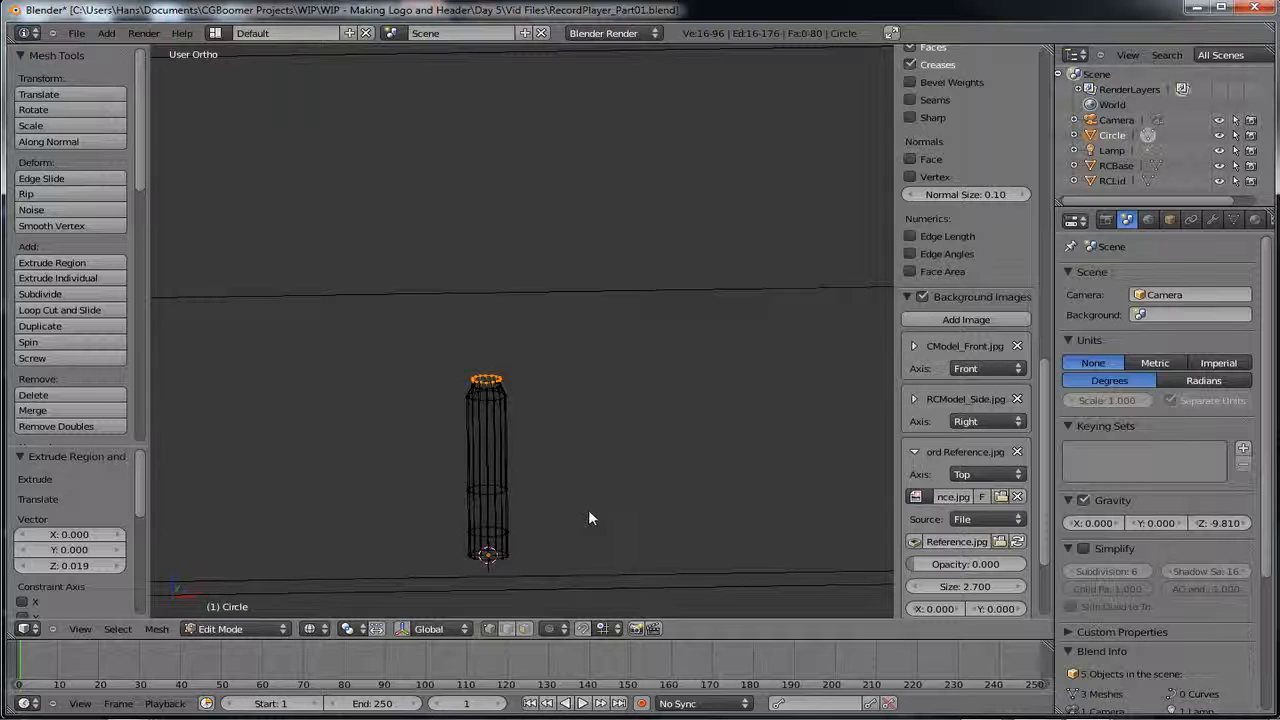
key(s)
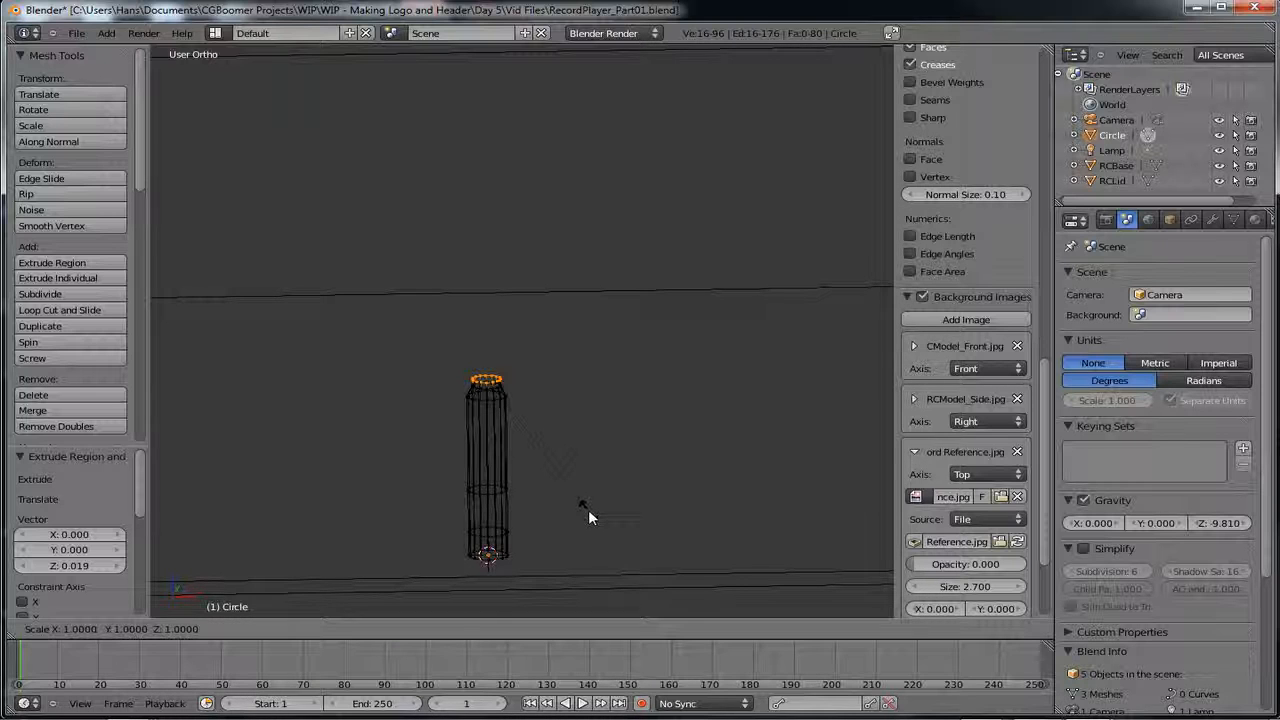
key(shift+z)
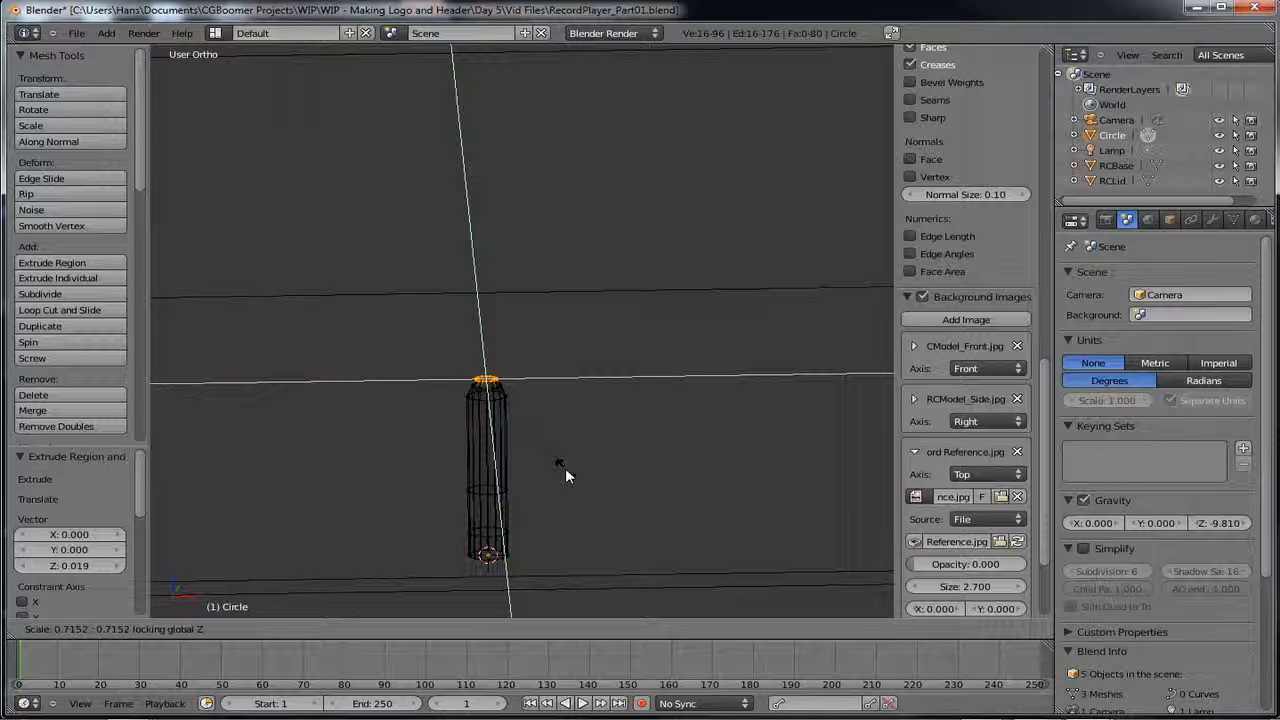
click(564, 467)
- Extrude the tip's top ring about 0.013 along Z and scale it to 0.552 in X and Y
scroll(564, 468, up, 2)
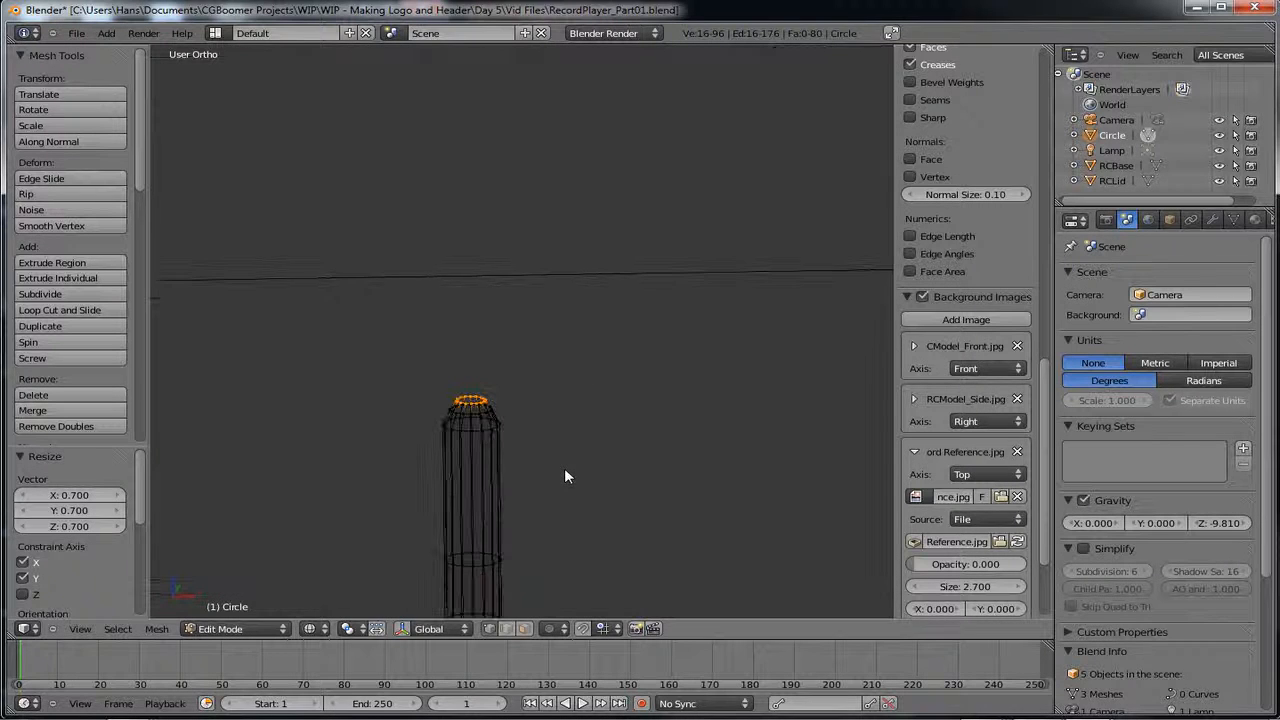
scroll(564, 476, up, 2)
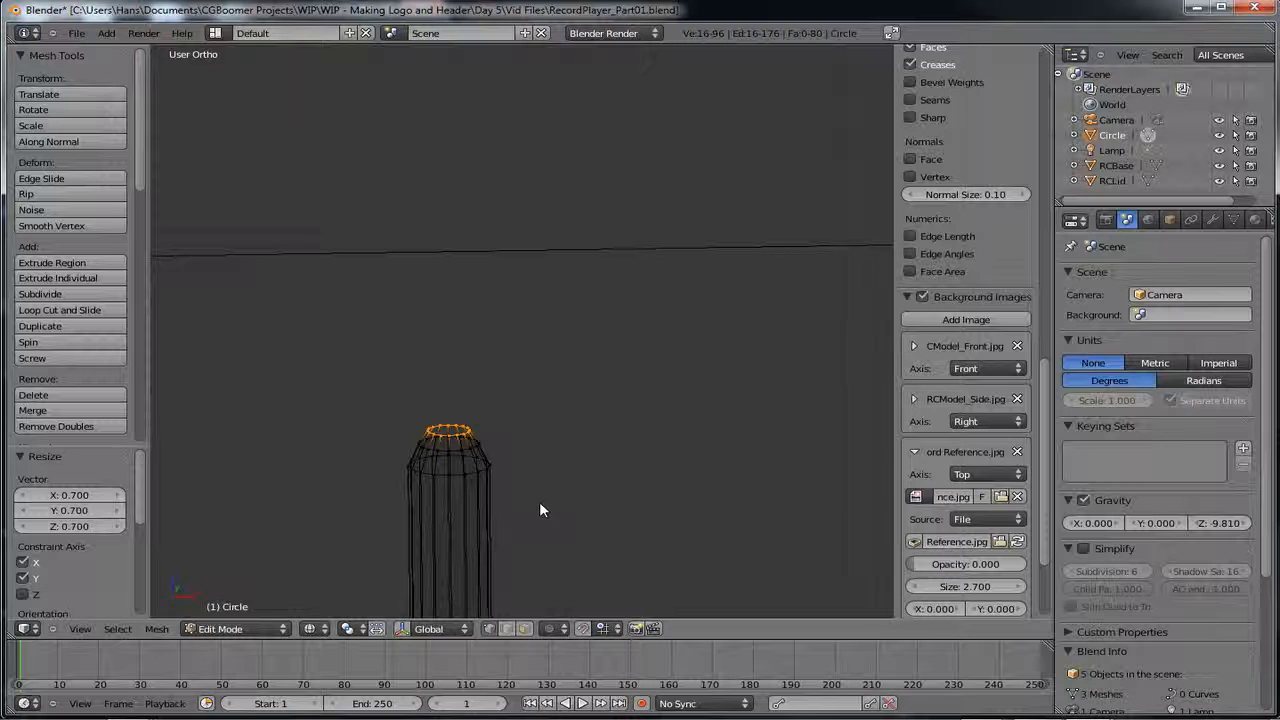
key(e)
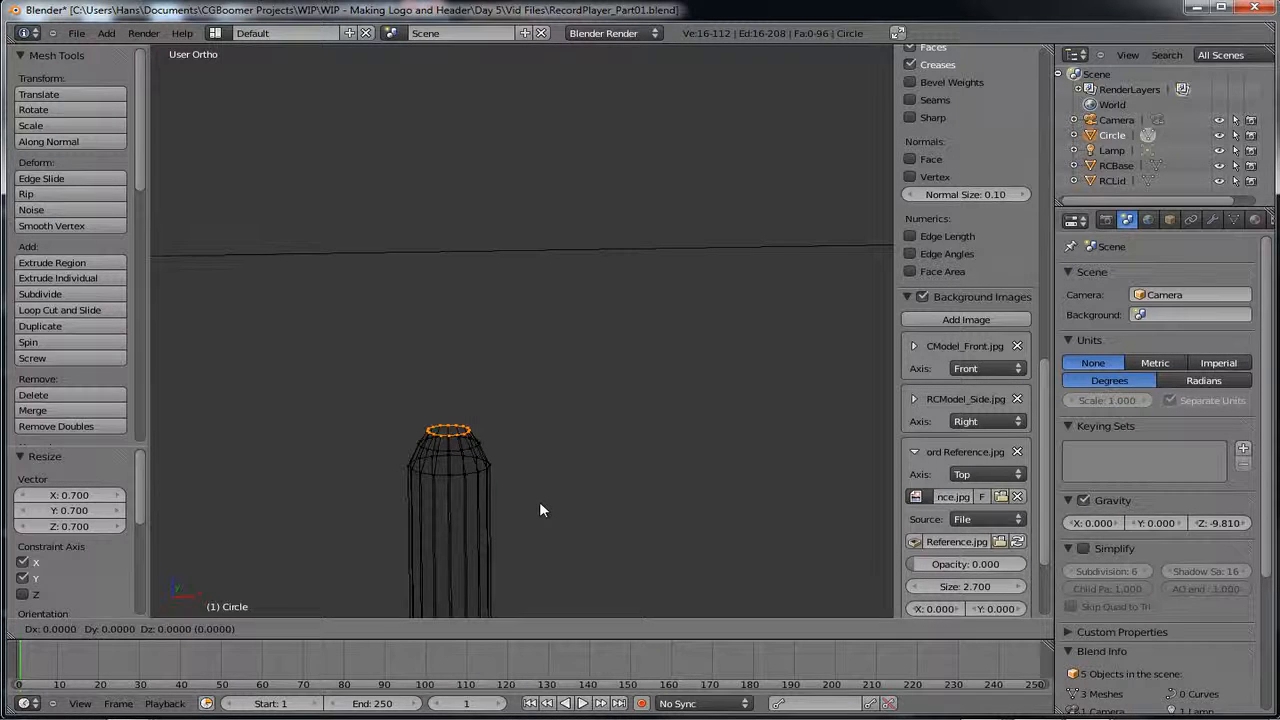
key(z)
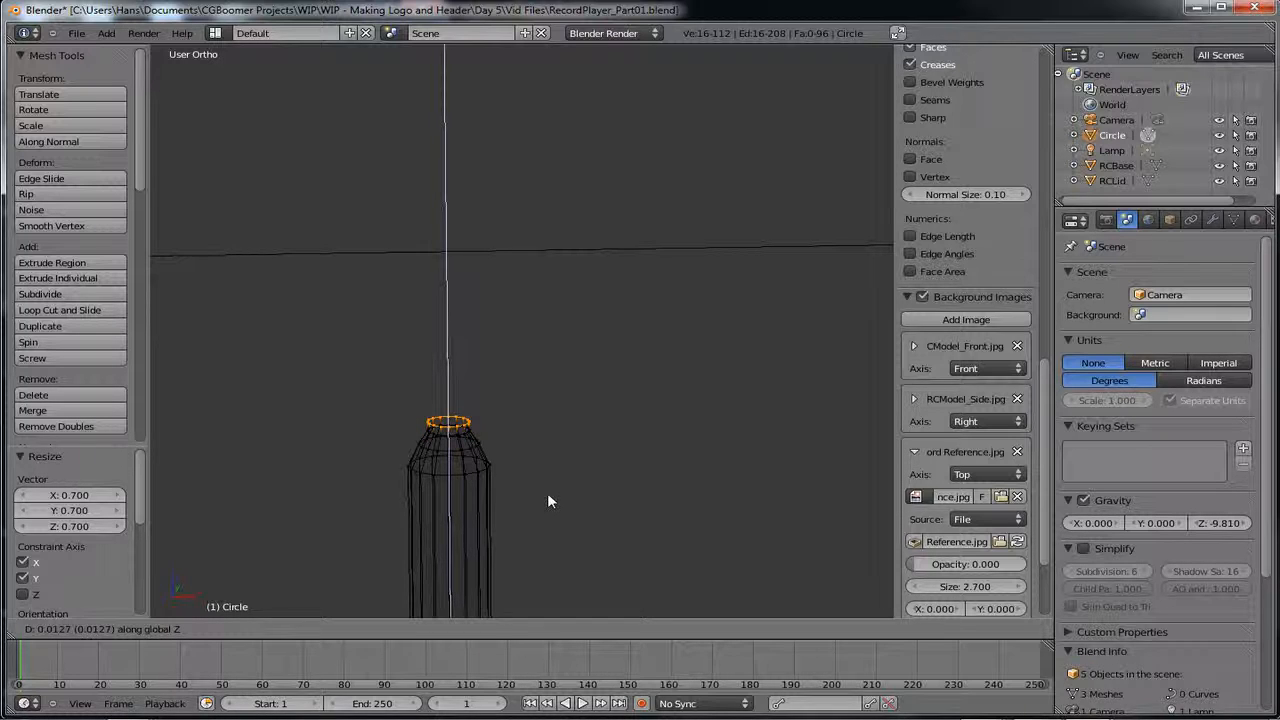
click(548, 500)
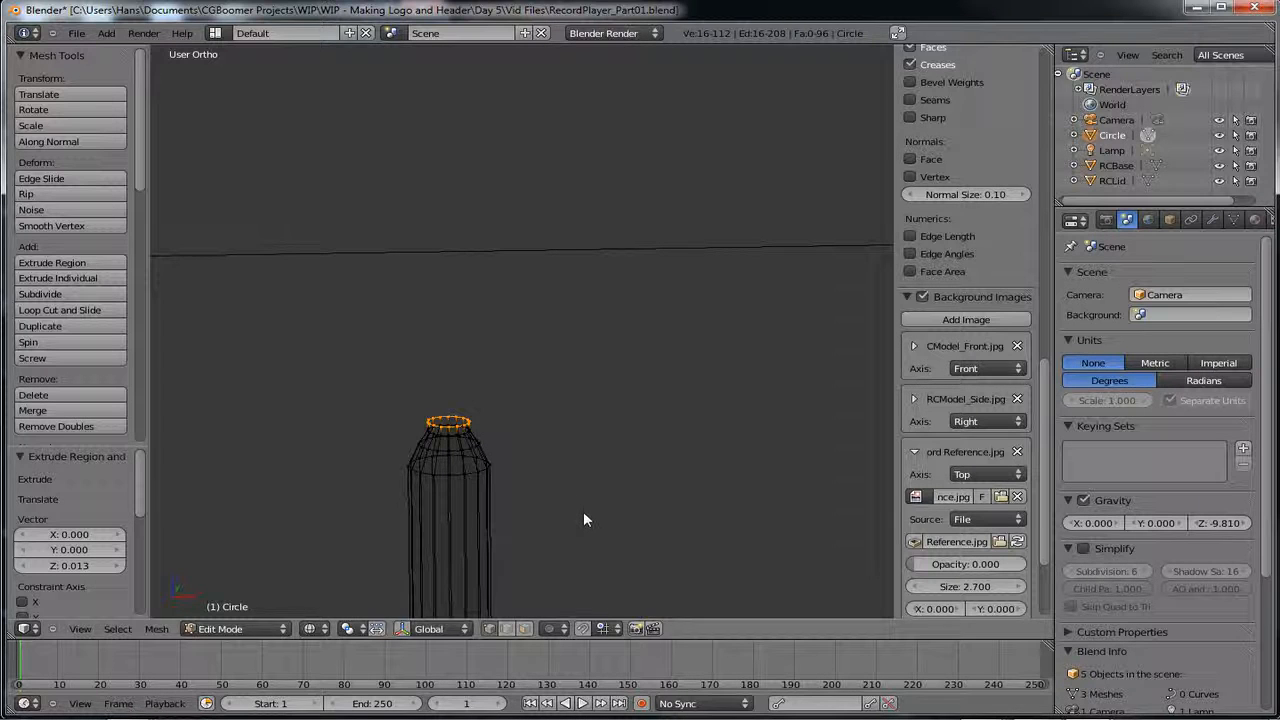
key(s)
key(shift+z)
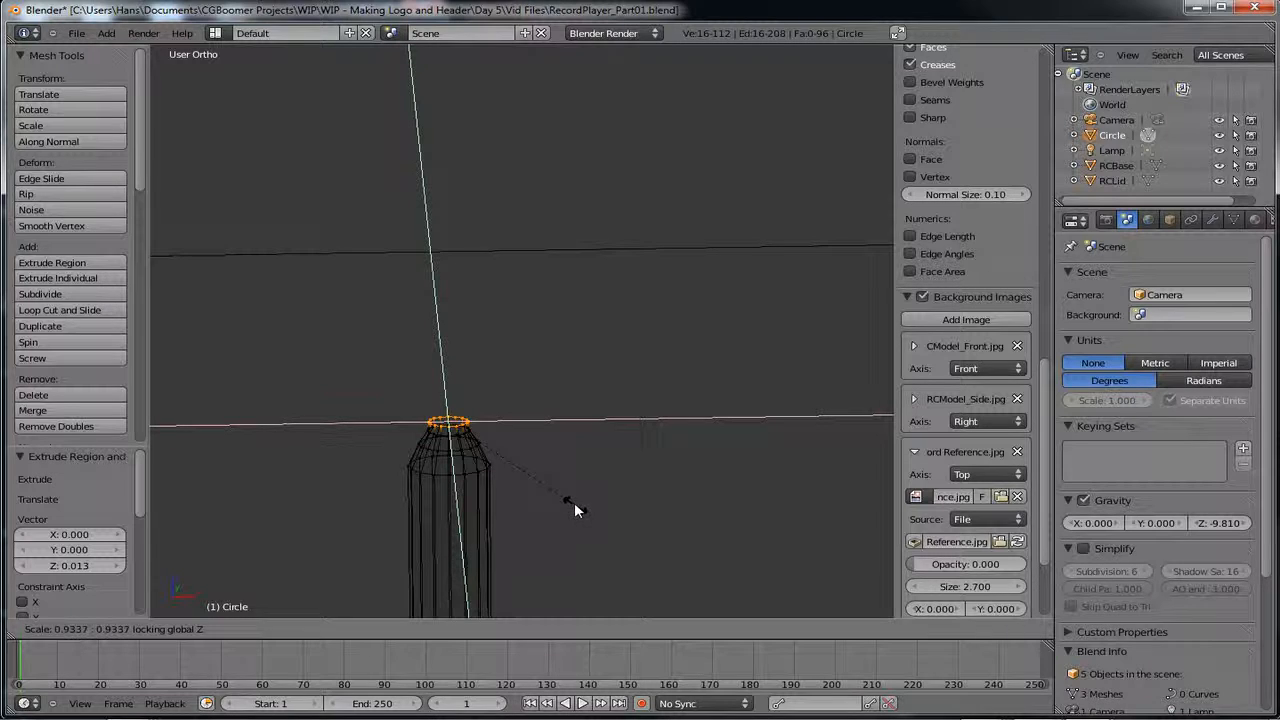
click(528, 463)
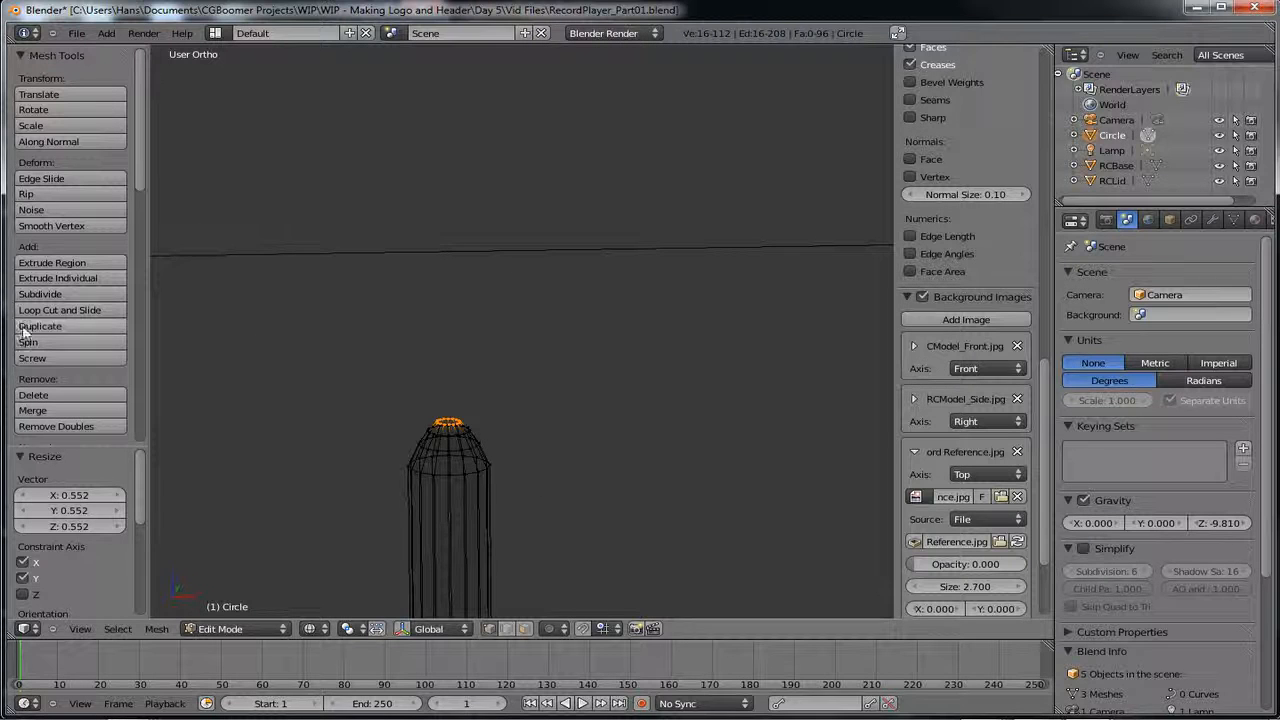
- Close the spindle's tip by extruding the top ring in place and merging the new vertices at their center
click(78, 411)
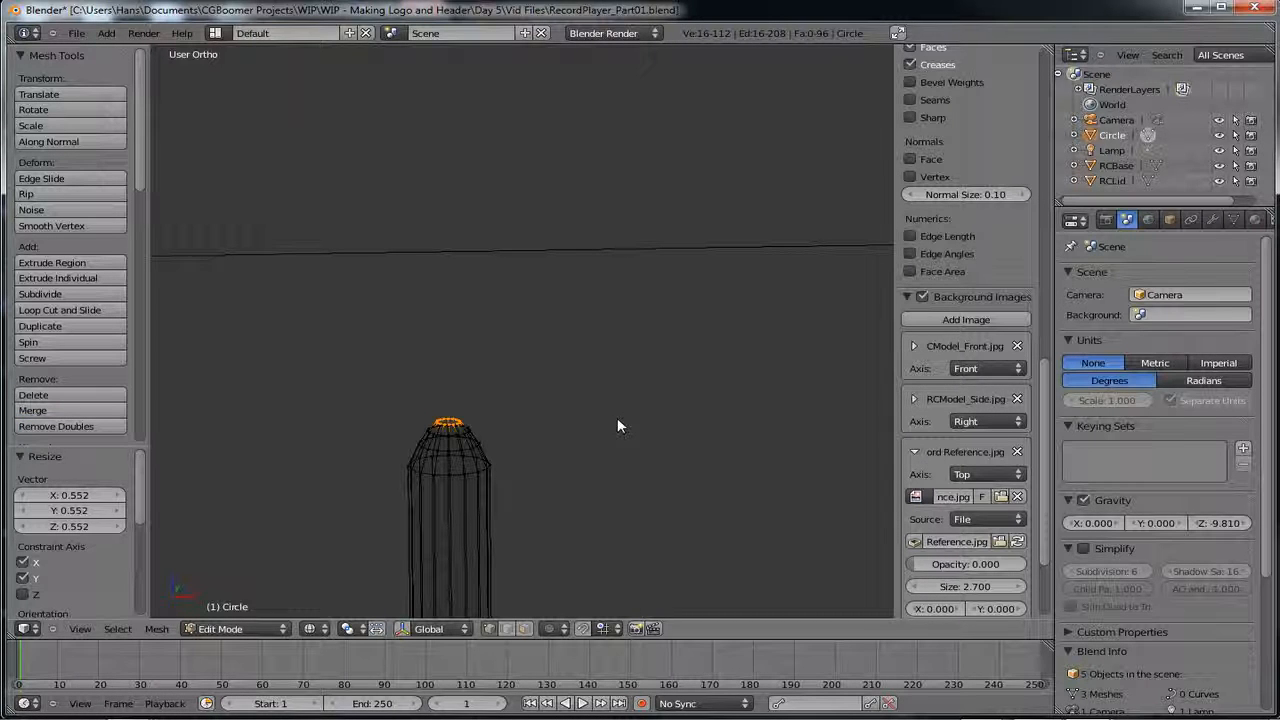
key(e)
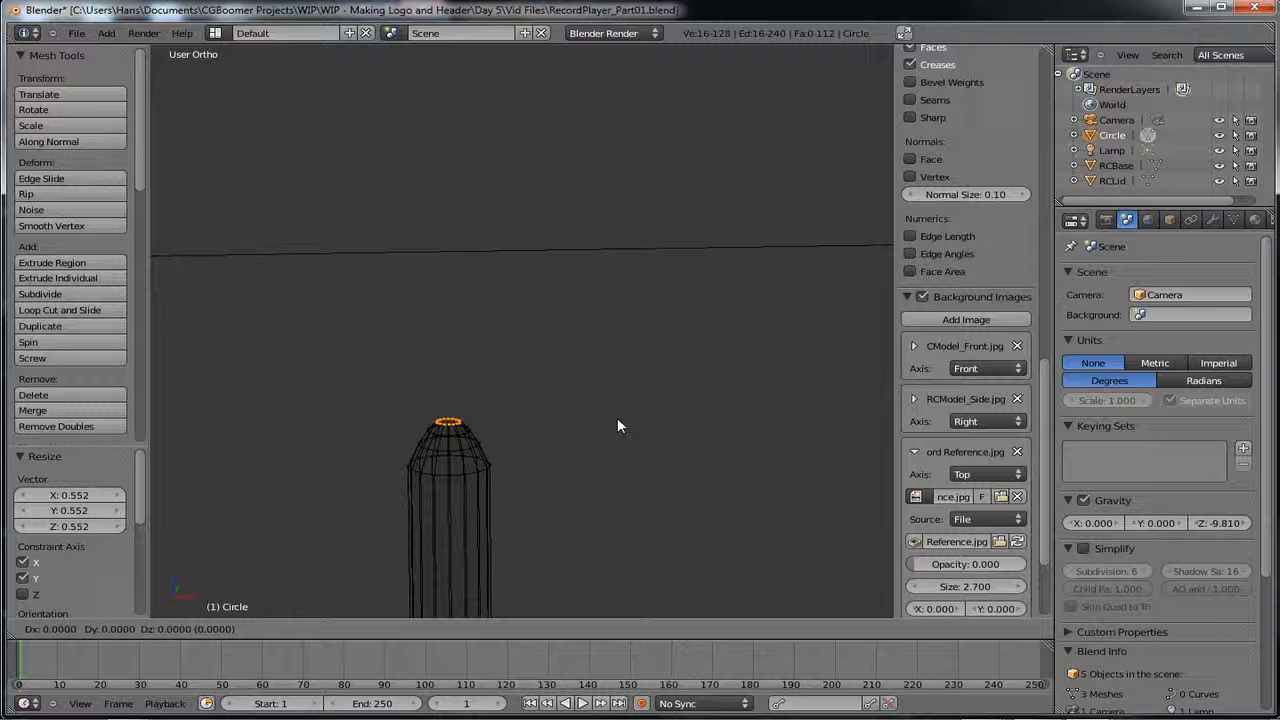
click(617, 419)
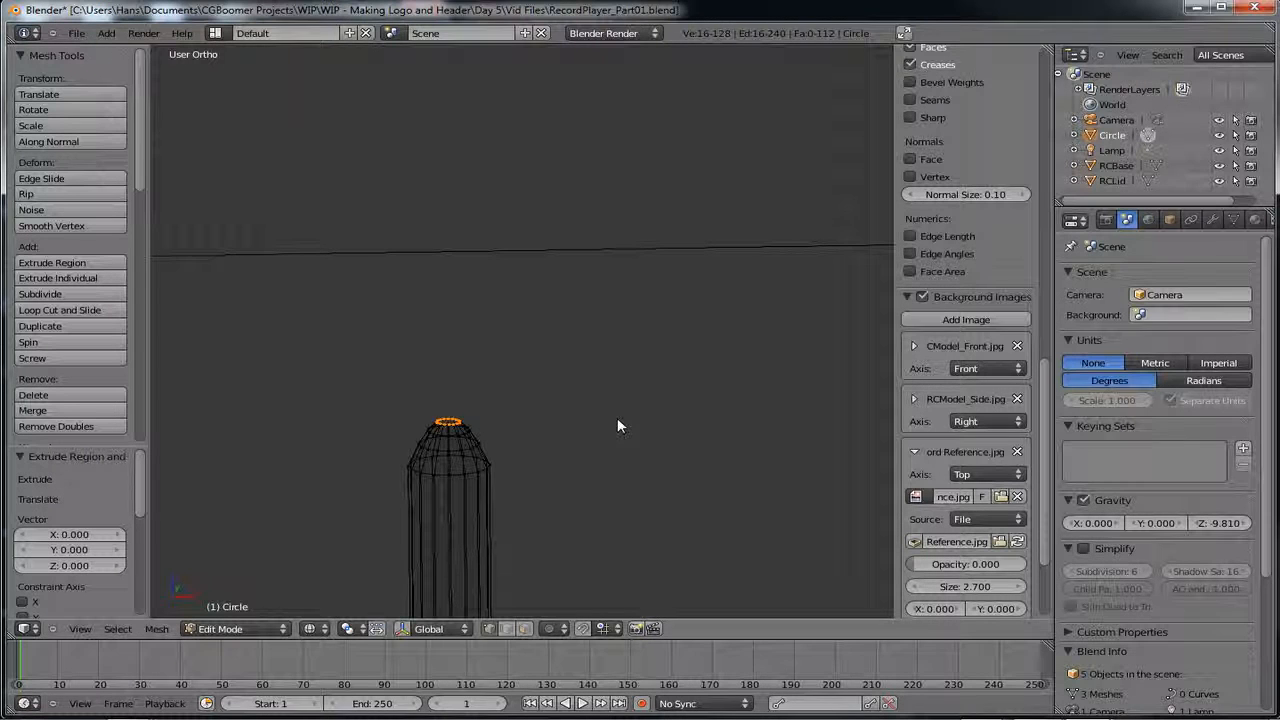
click(84, 411)
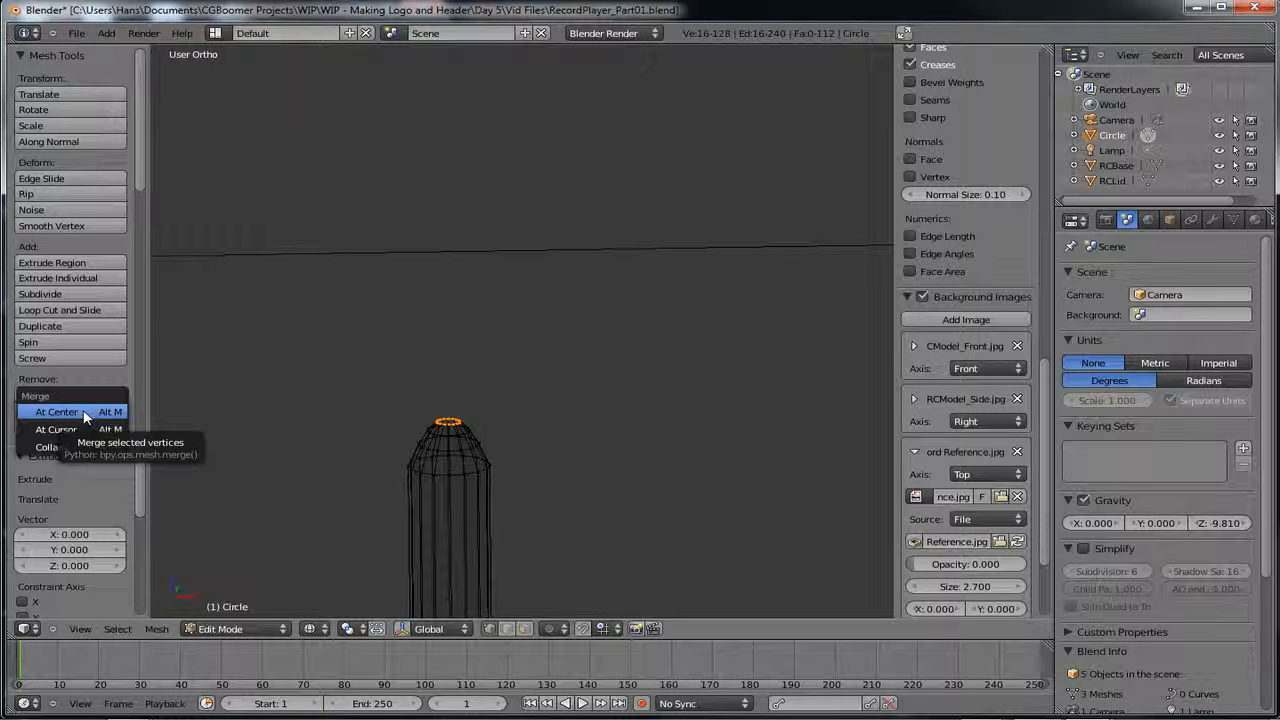
click(84, 411)
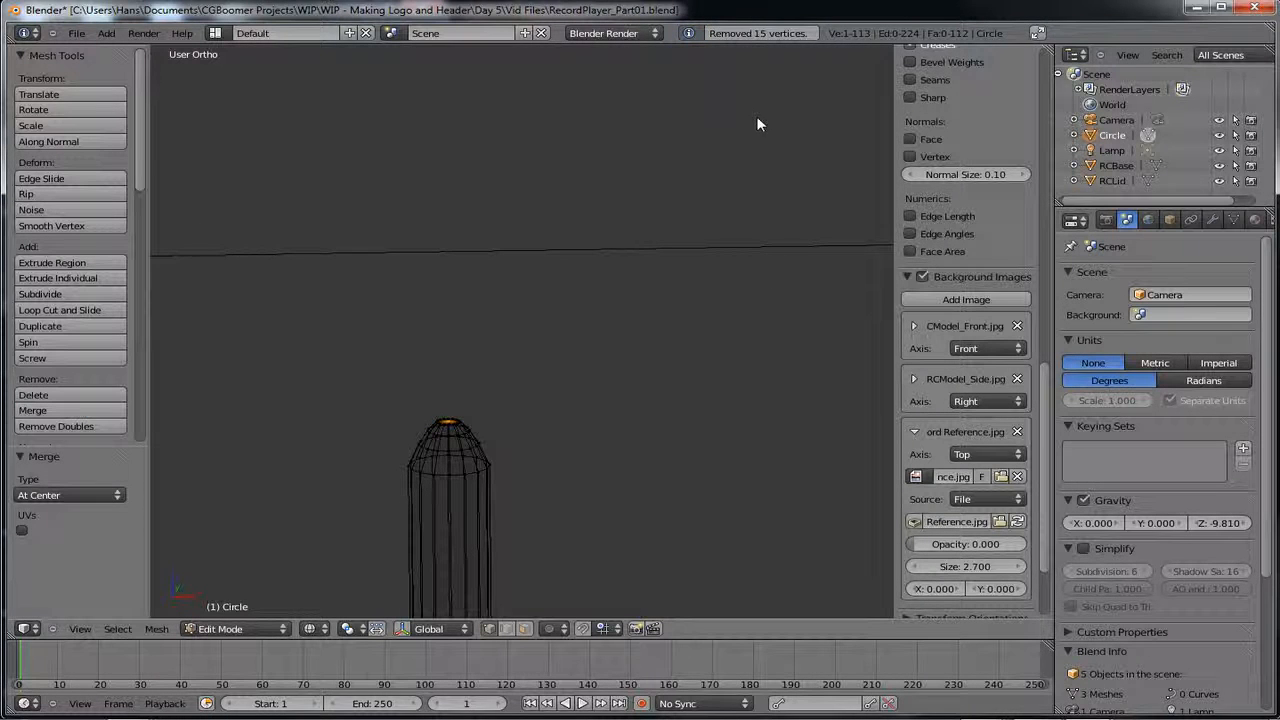
- Leave Edit Mode, show the spindle in solid shading and examine its closed tip from above
middle_drag(429, 333, 608, 306)
scroll(495, 546, up, 3)
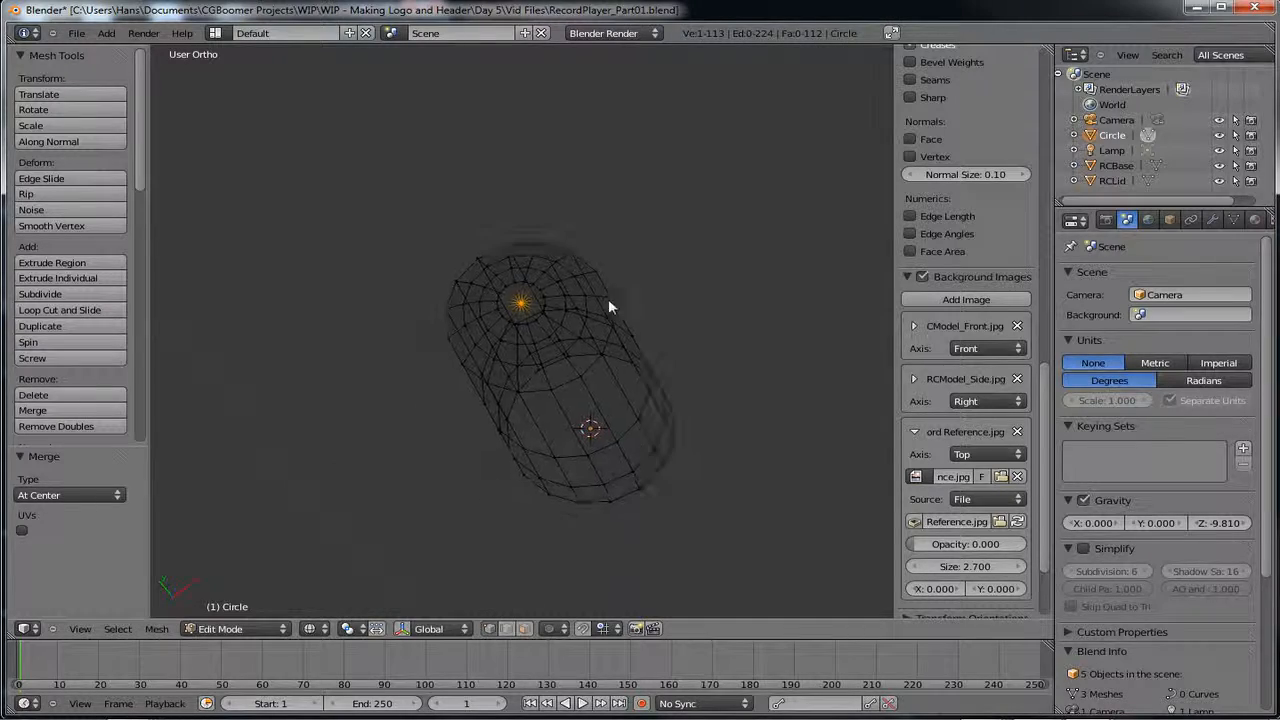
scroll(531, 374, up, 4)
shift+middle_drag(578, 376, 586, 437)
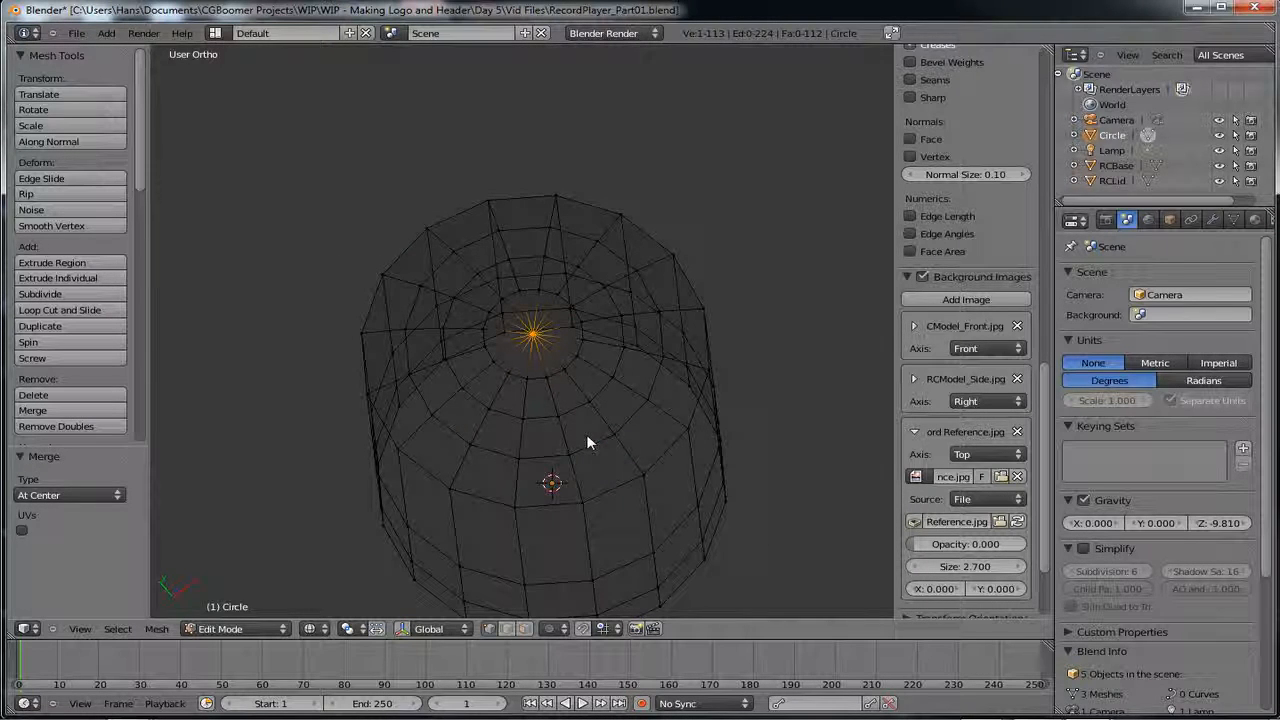
key(Tab)
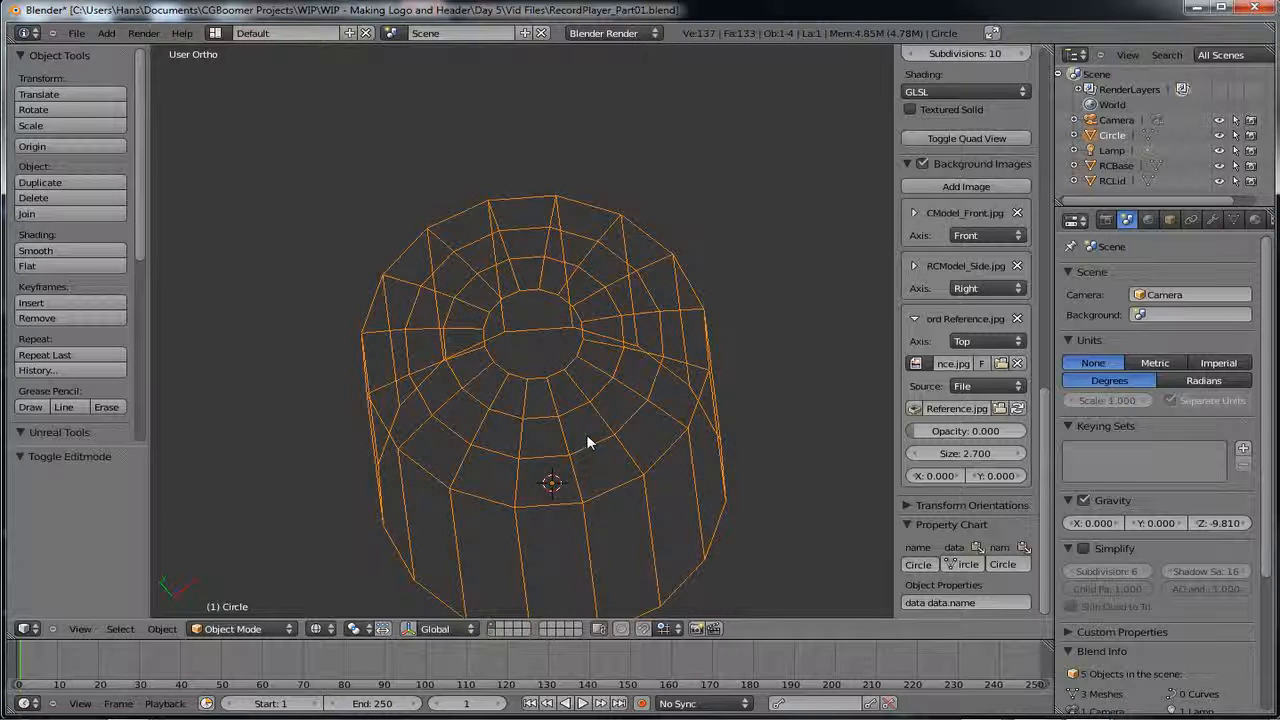
middle_drag(586, 443, 594, 407)
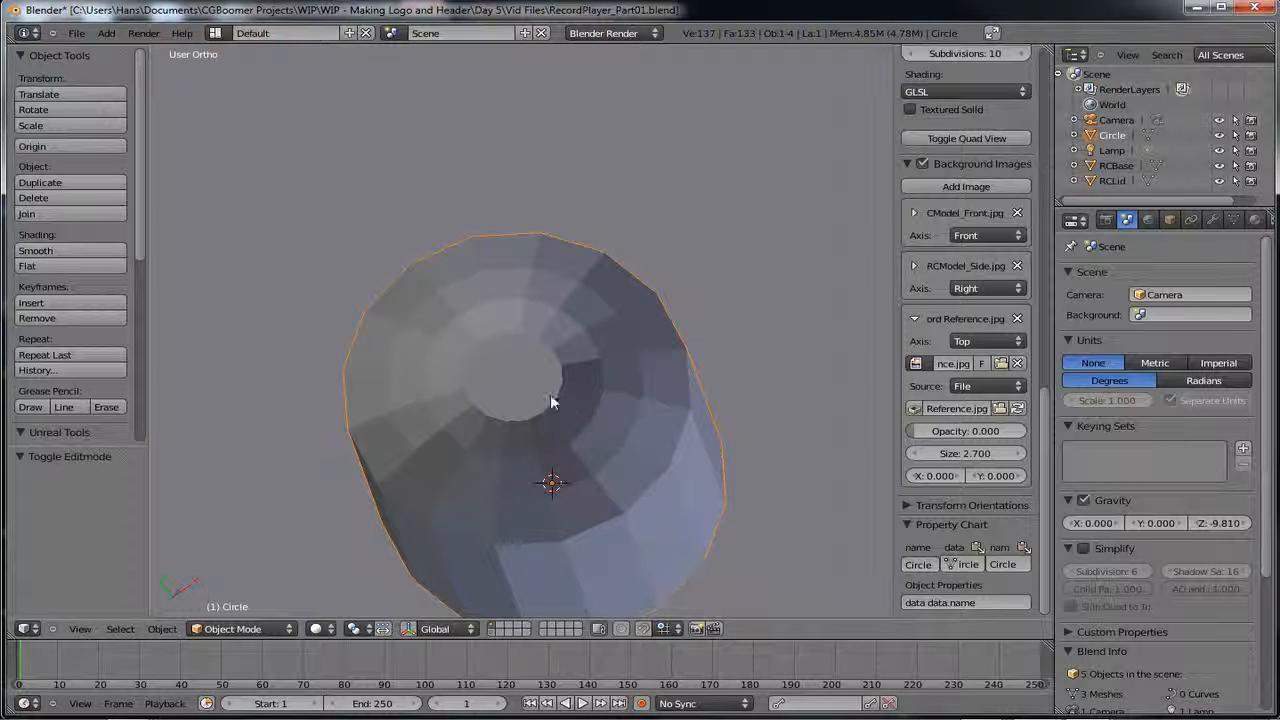
middle_drag(551, 401, 551, 406)
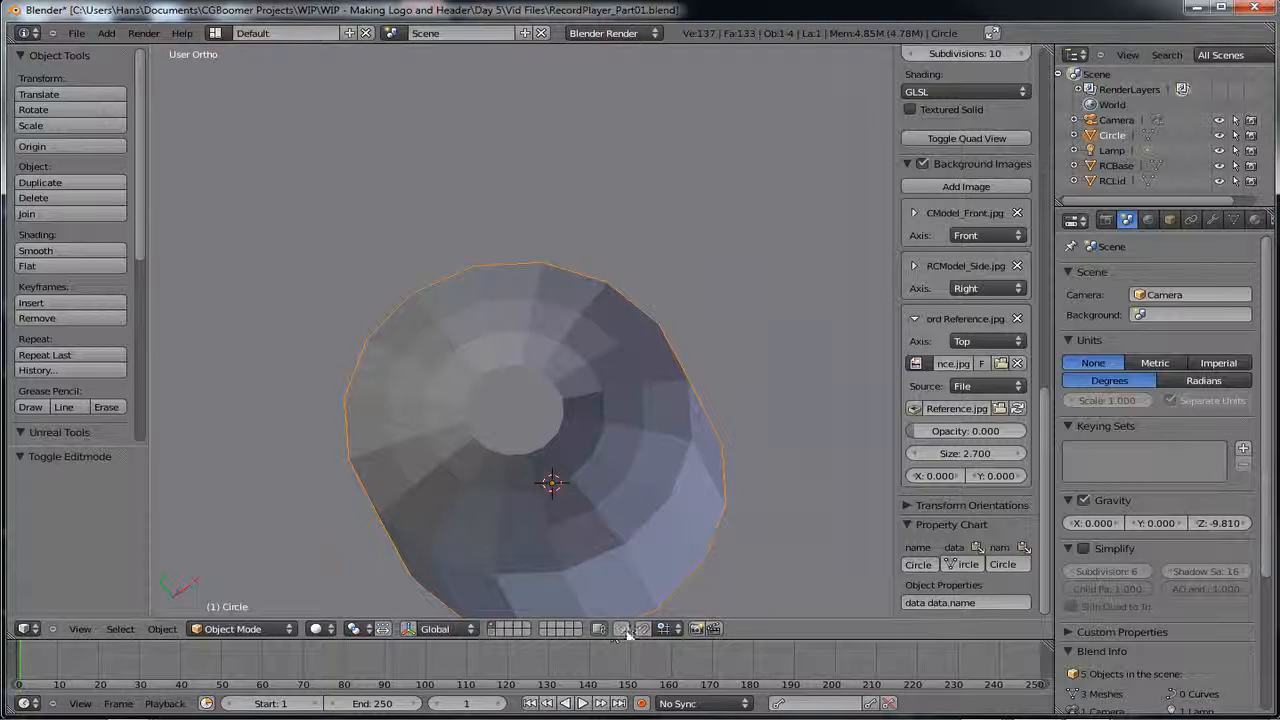
- Reselect the spindle object and put it in Edit Mode with face selection
right_click(580, 472)
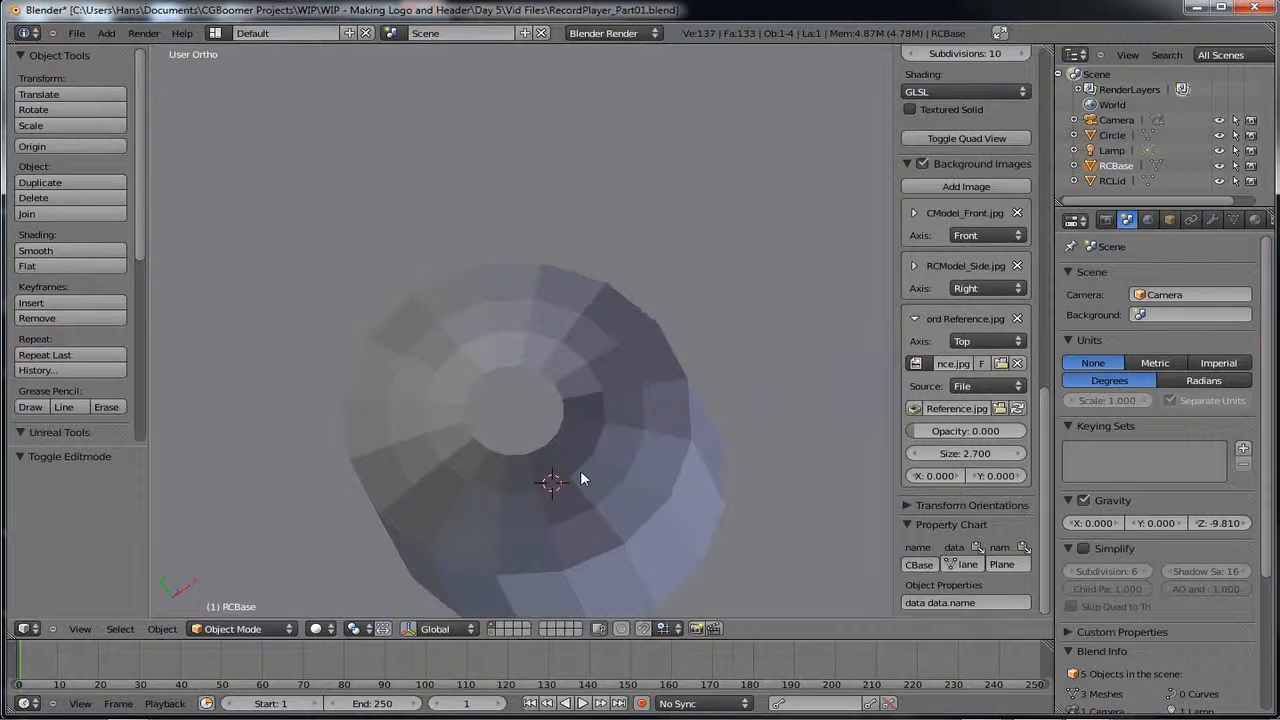
key(Tab)
key(Tab)
right_click(580, 472)
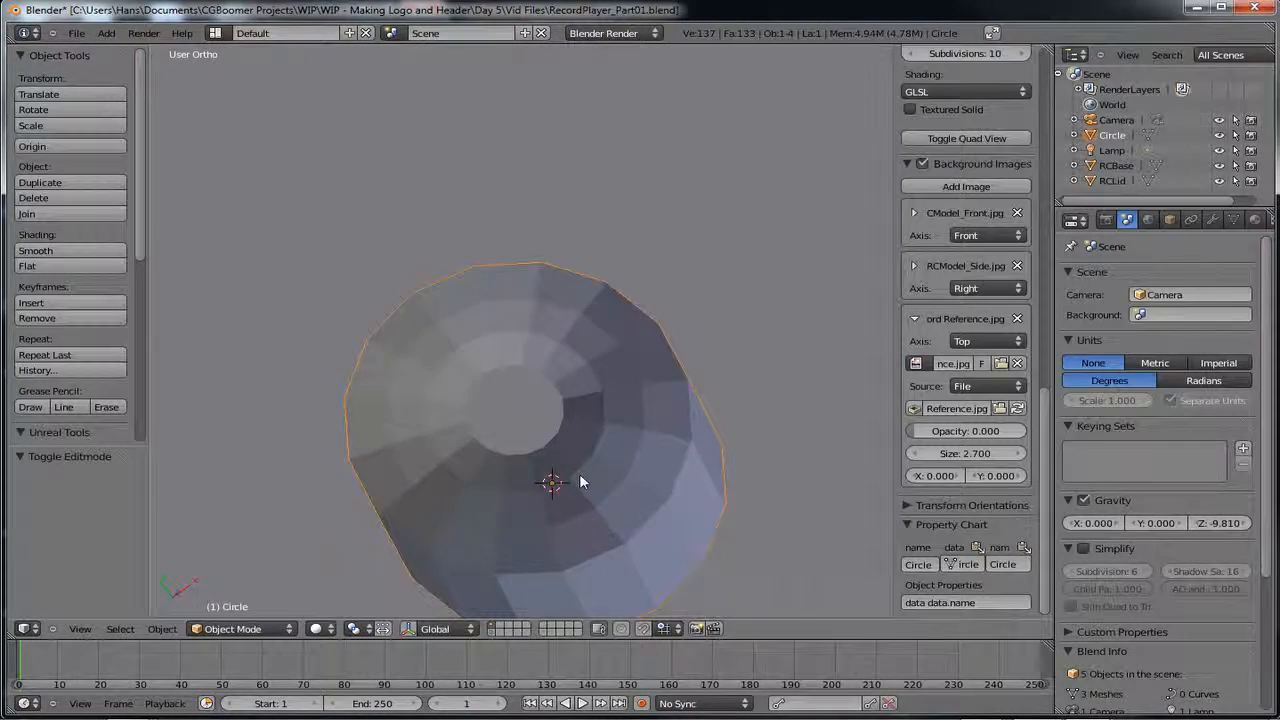
click(280, 629)
click(256, 597)
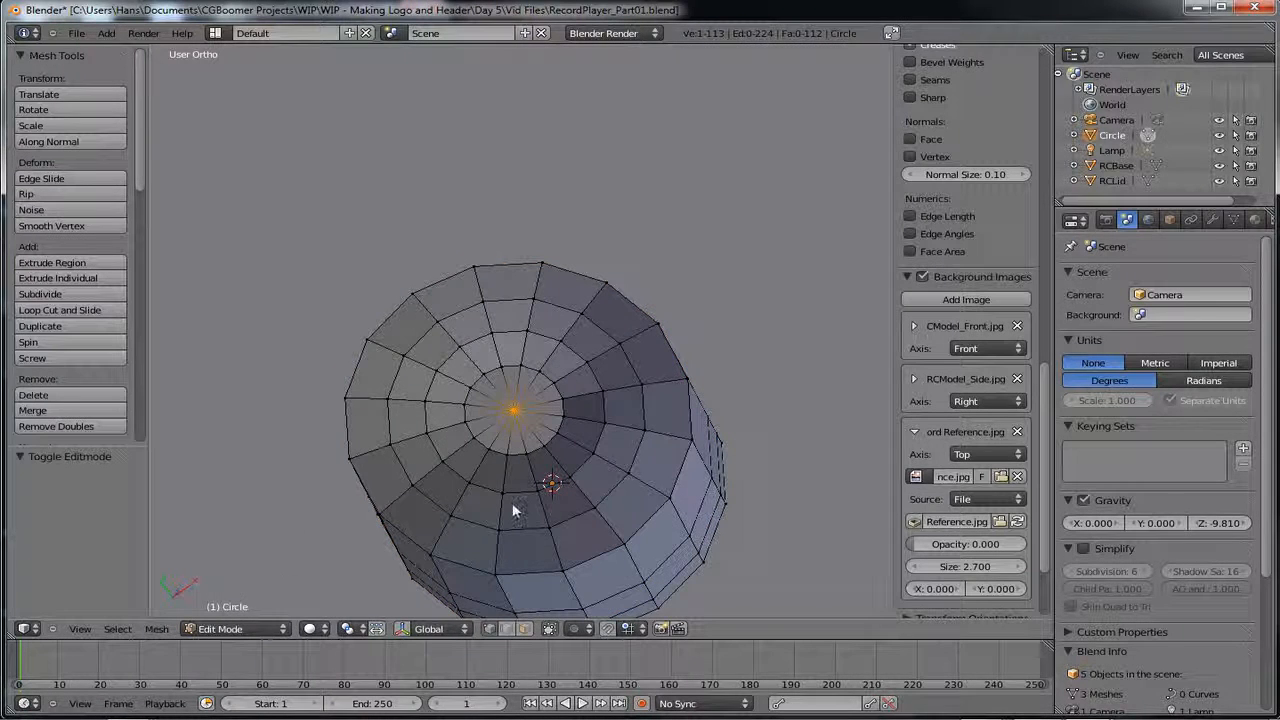
click(523, 629)
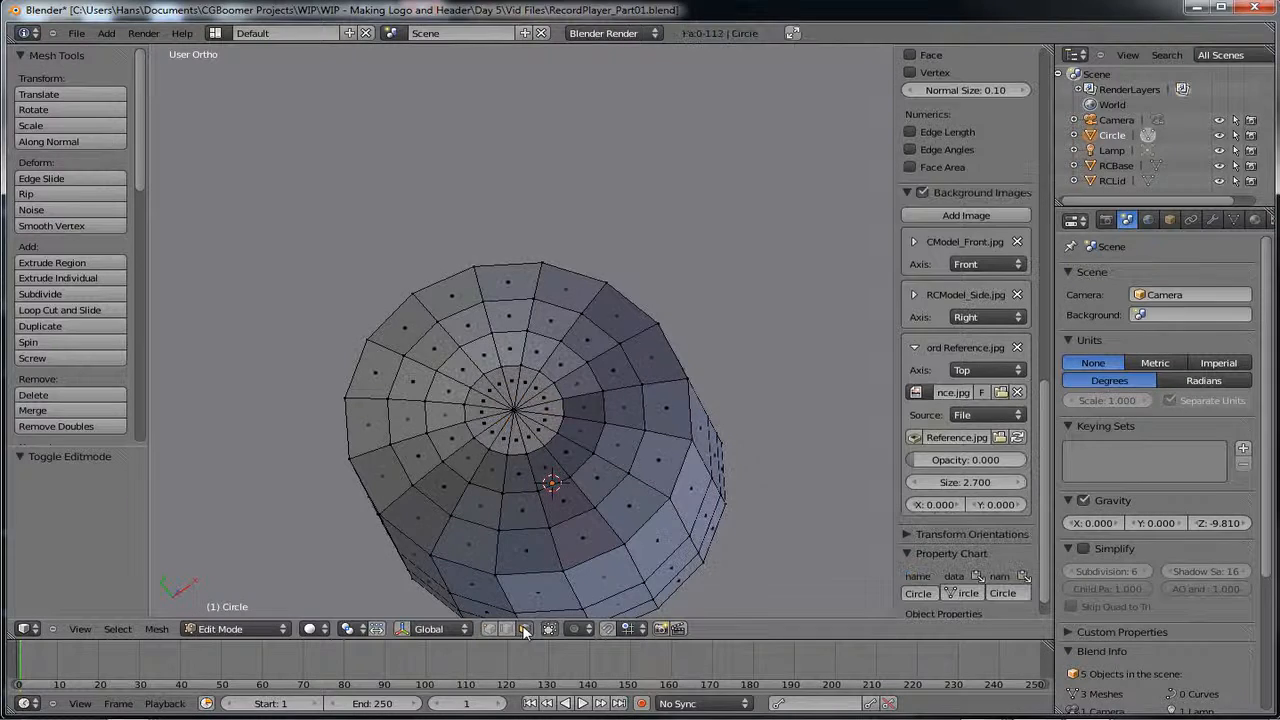
- Join the first four adjacent pairs of triangles around the tip's center into quads, one pair at a time
right_click(542, 430)
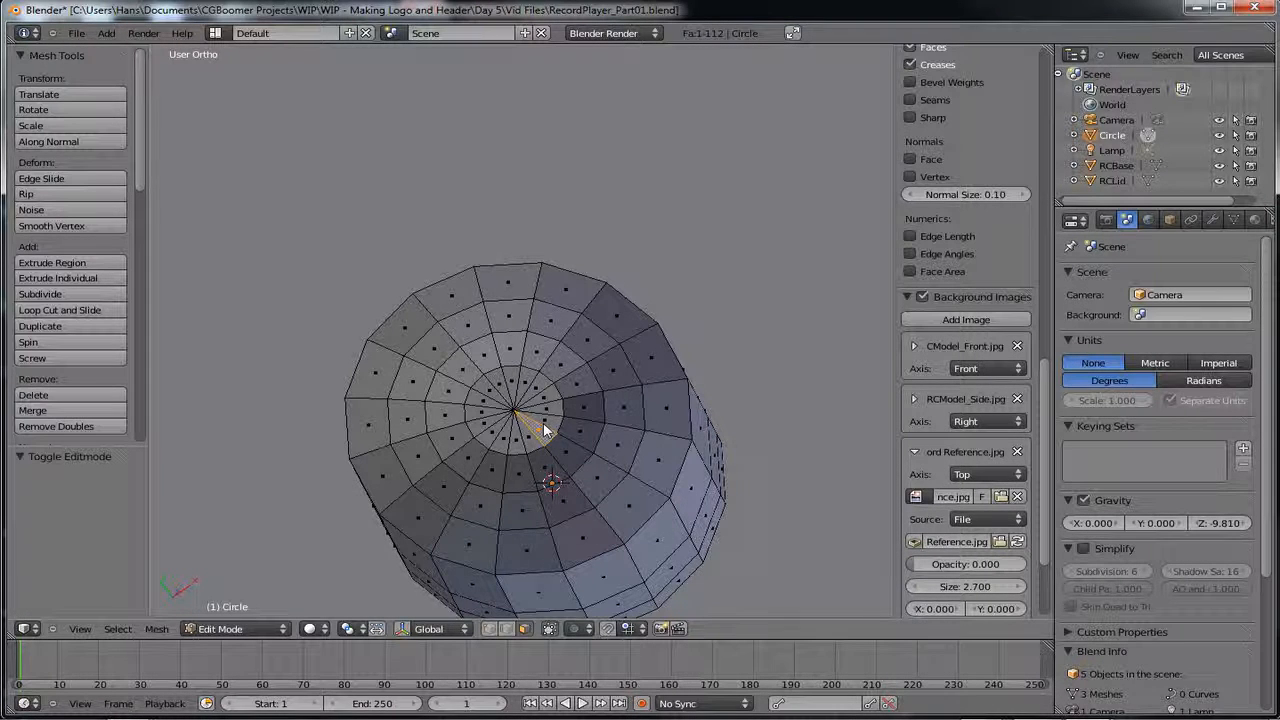
shift+right_click(545, 425)
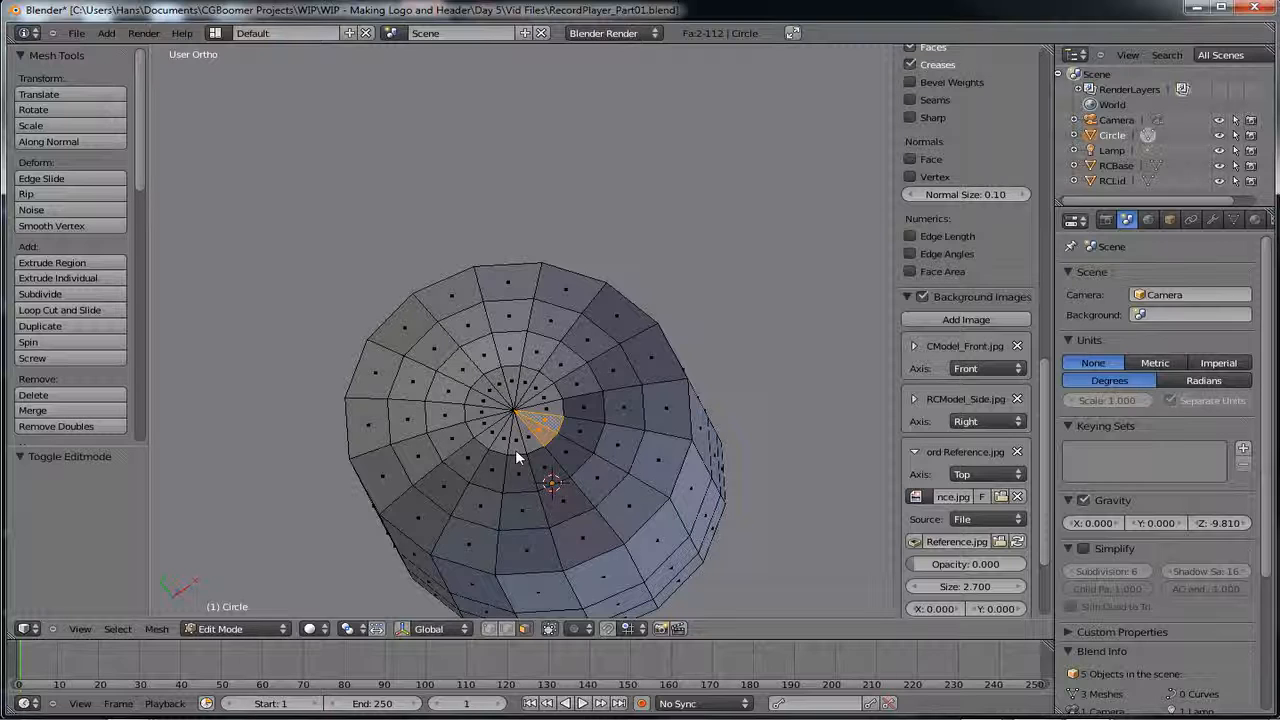
key(f)
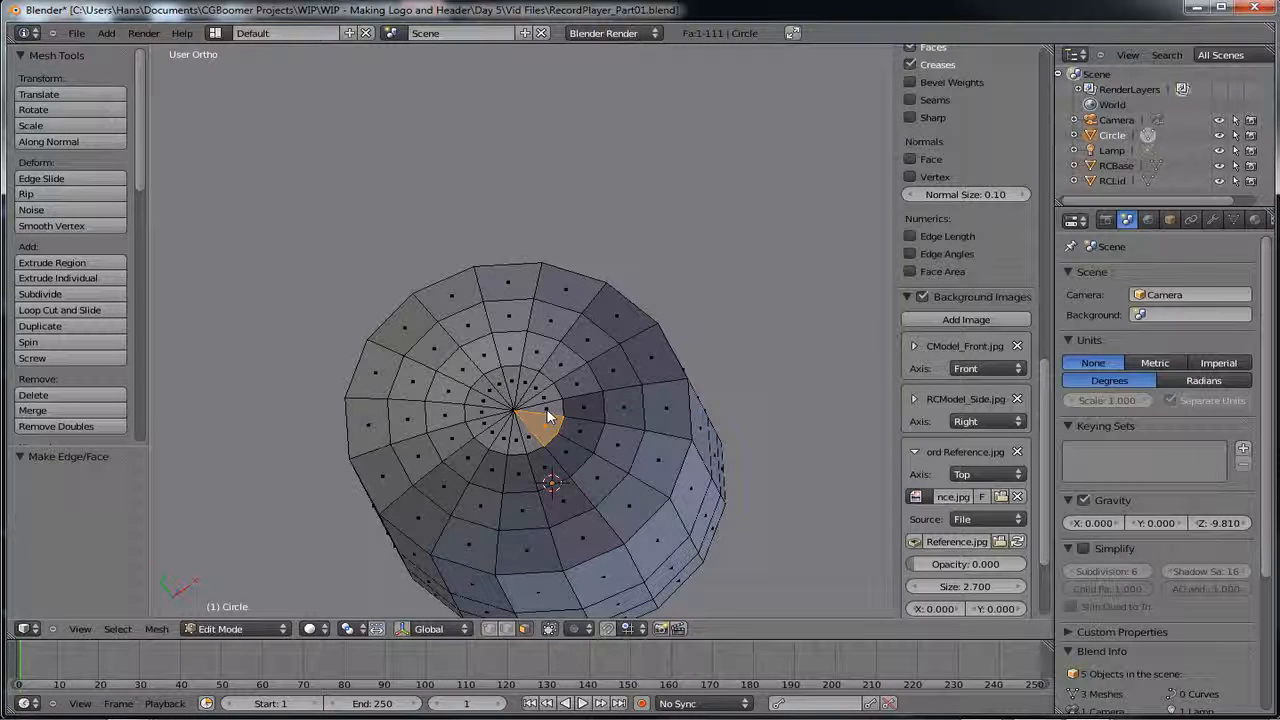
right_click(548, 415)
shift+right_click(542, 396)
key(f)
right_click(538, 388)
shift+right_click(527, 392)
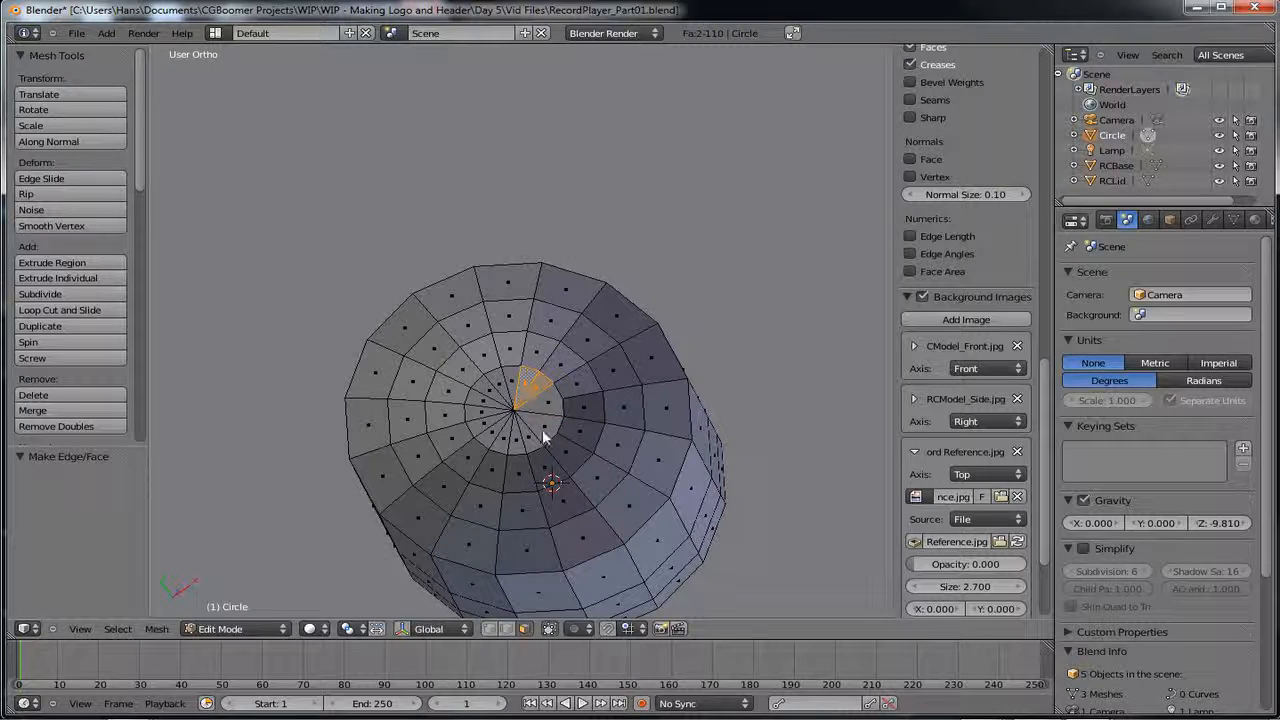
key(f)
right_click(505, 386)
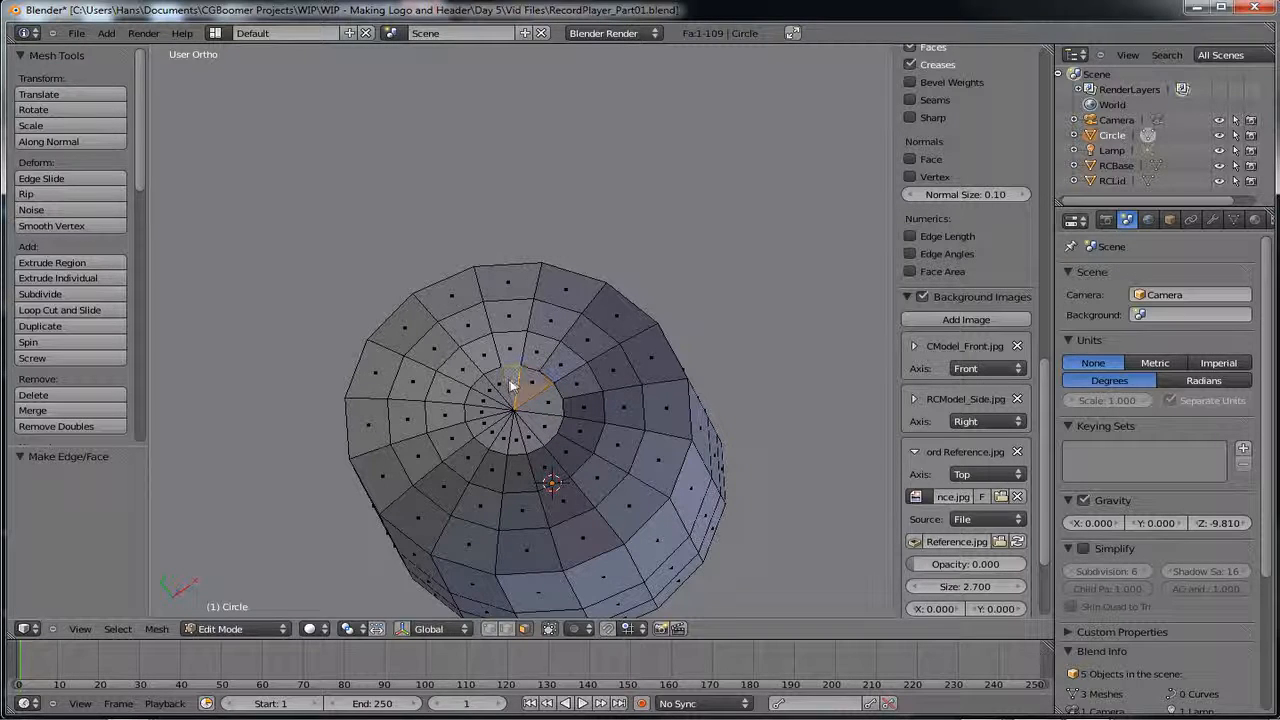
shift+right_click(499, 390)
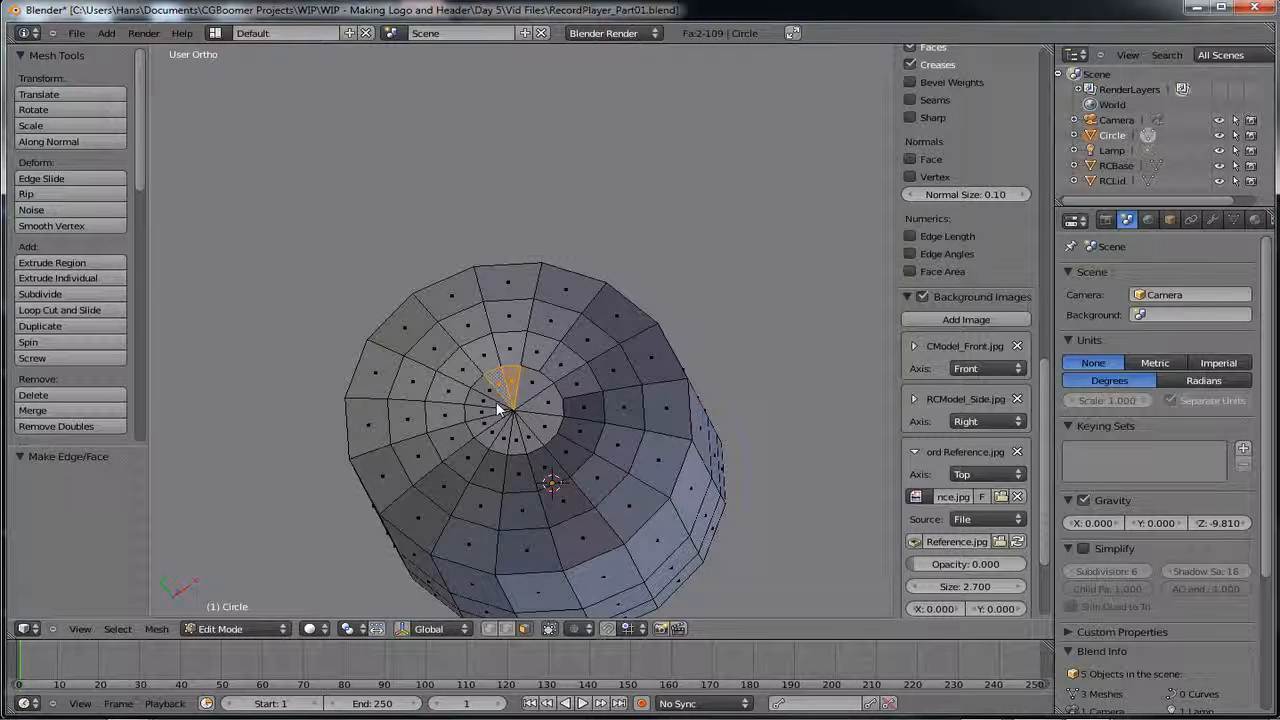
key(f)
- Join the remaining four pairs of tip triangles into quads so the whole cap consists of four-sided faces
shift+right_click(483, 404)
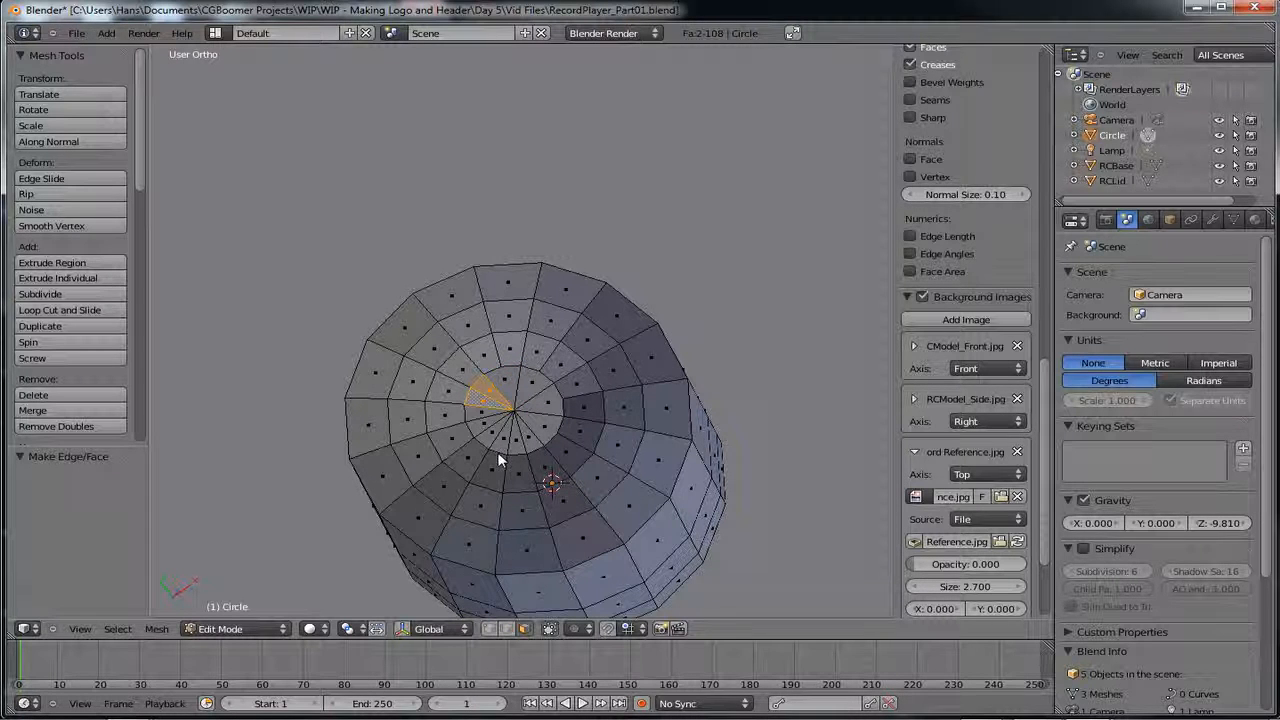
key(f)
right_click(481, 411)
shift+right_click(483, 422)
key(f)
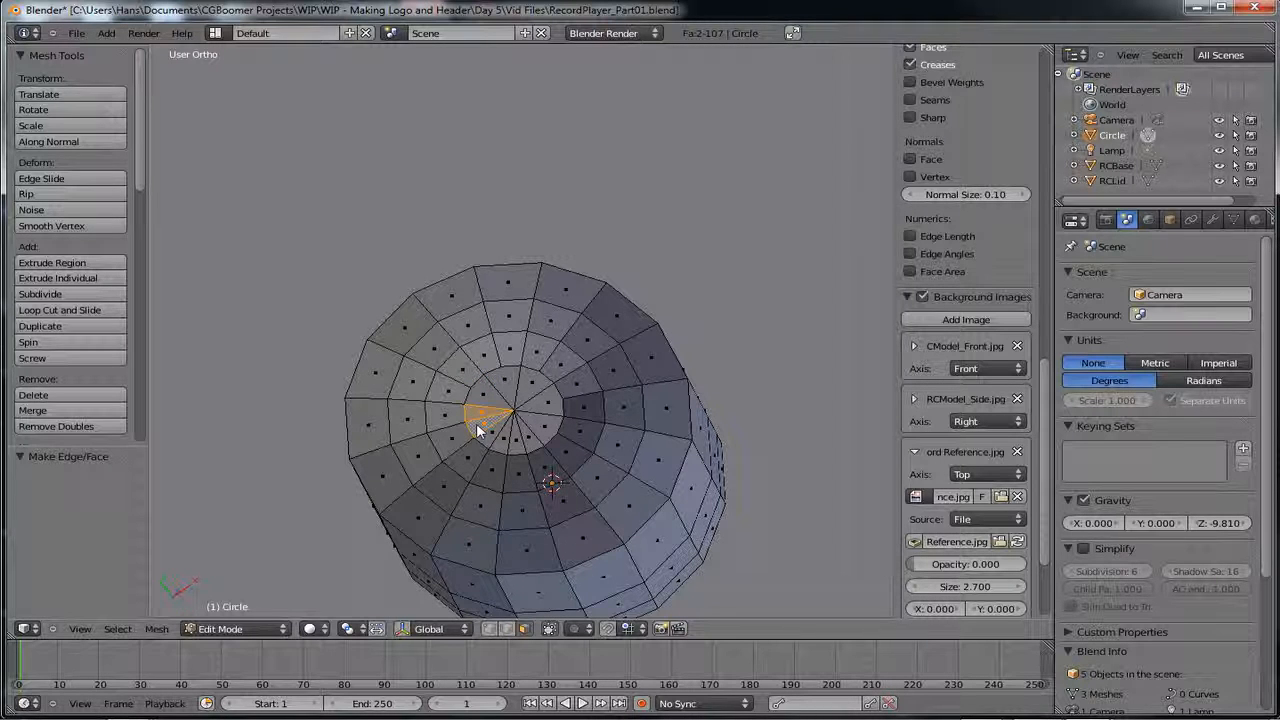
right_click(491, 429)
shift+right_click(504, 438)
key(f)
right_click(517, 443)
shift+right_click(531, 441)
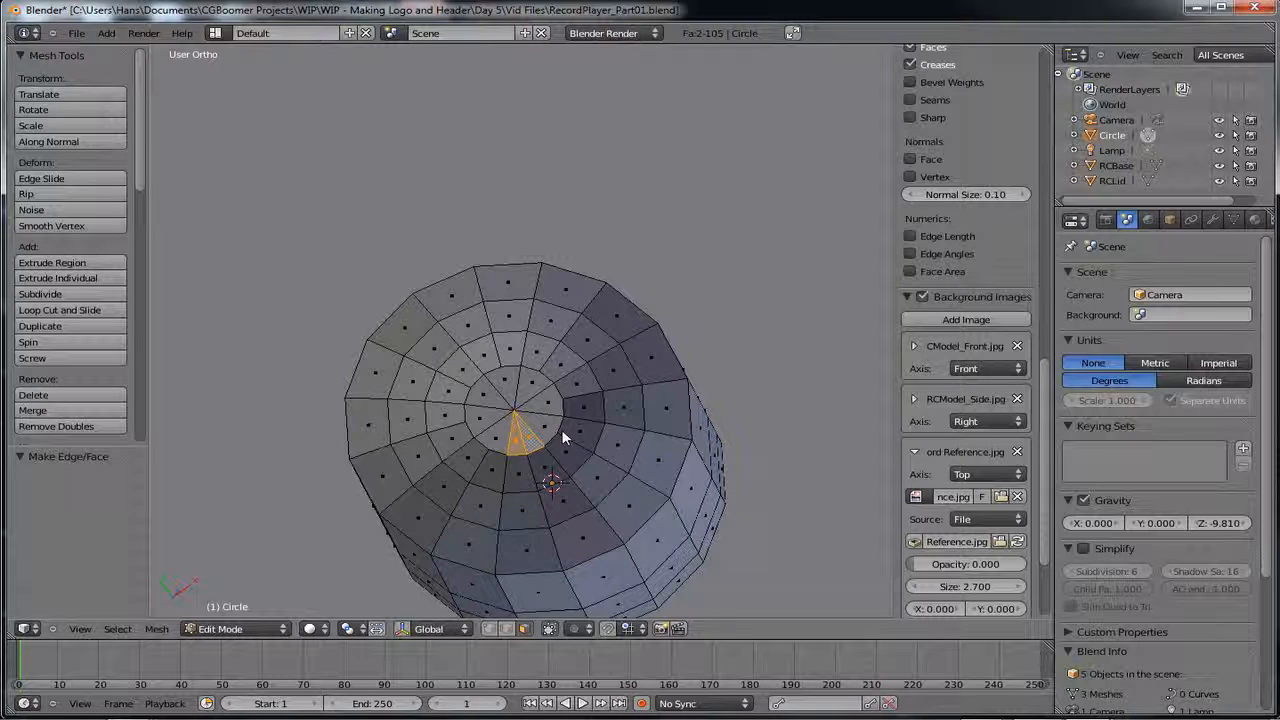
key(f)
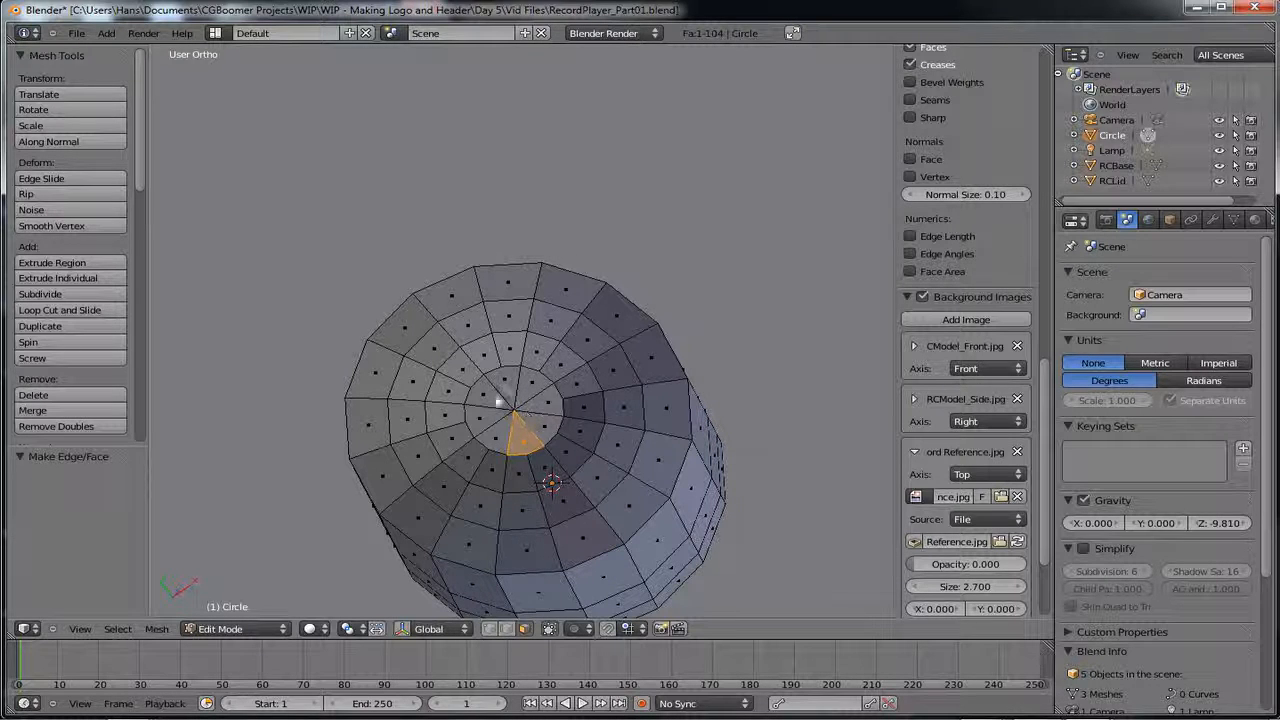
- In vertex selection, select the two edge loops that bound the middle band on the lower part of the shaft
middle_drag(504, 423, 460, 415)
scroll(460, 417, down, 5)
middle_drag(479, 474, 478, 443)
scroll(450, 375, down, 4)
scroll(478, 443, up, 4)
middle_drag(535, 518, 516, 456)
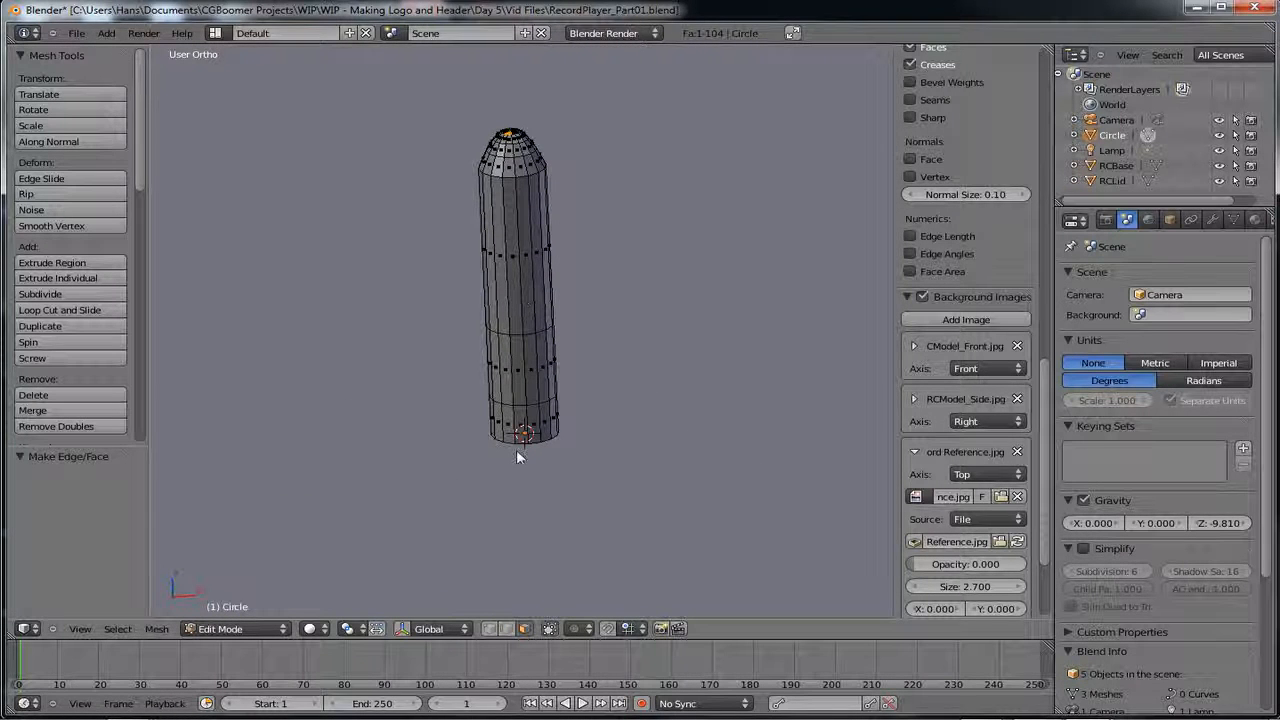
click(489, 630)
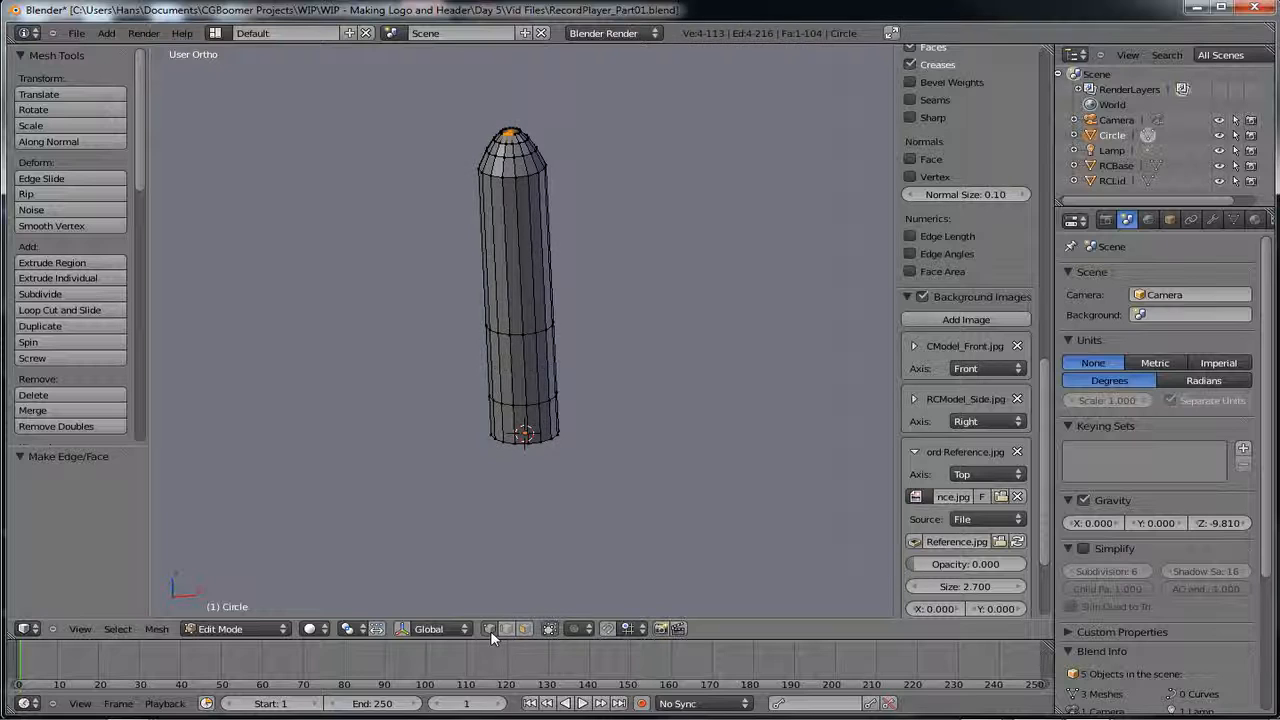
alt+right_click(531, 402)
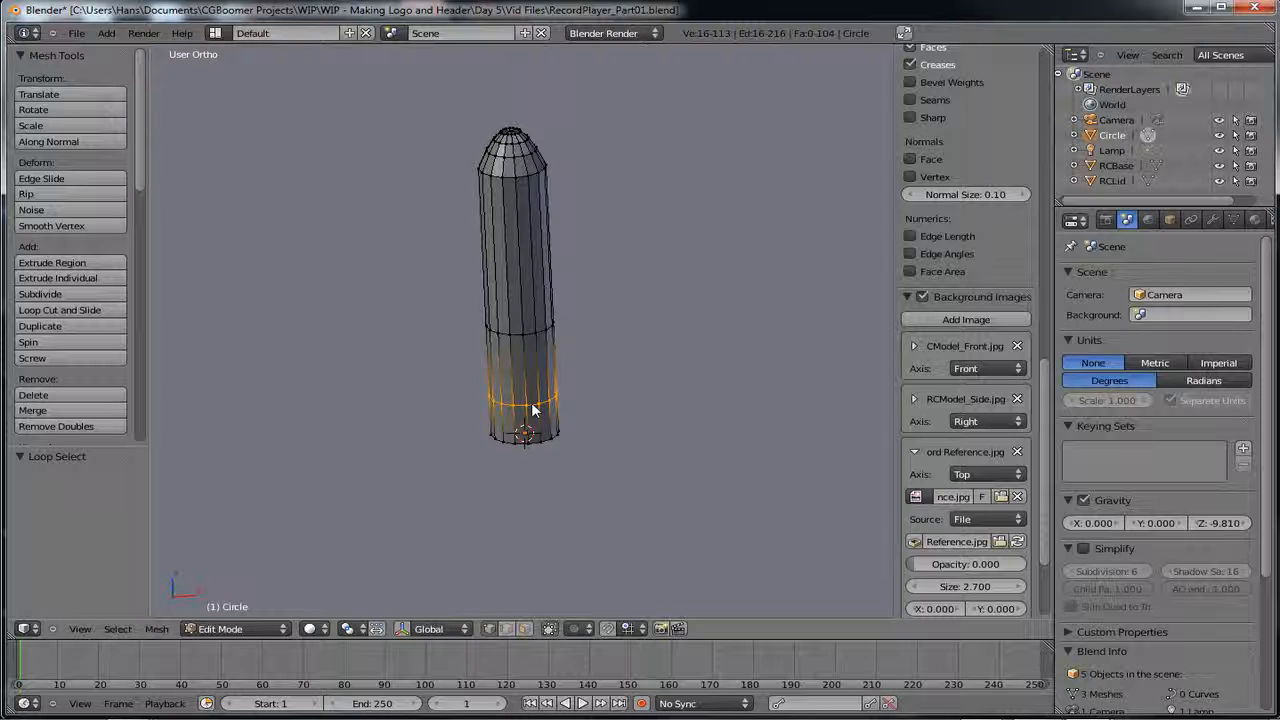
alt+shift+right_click(527, 328)
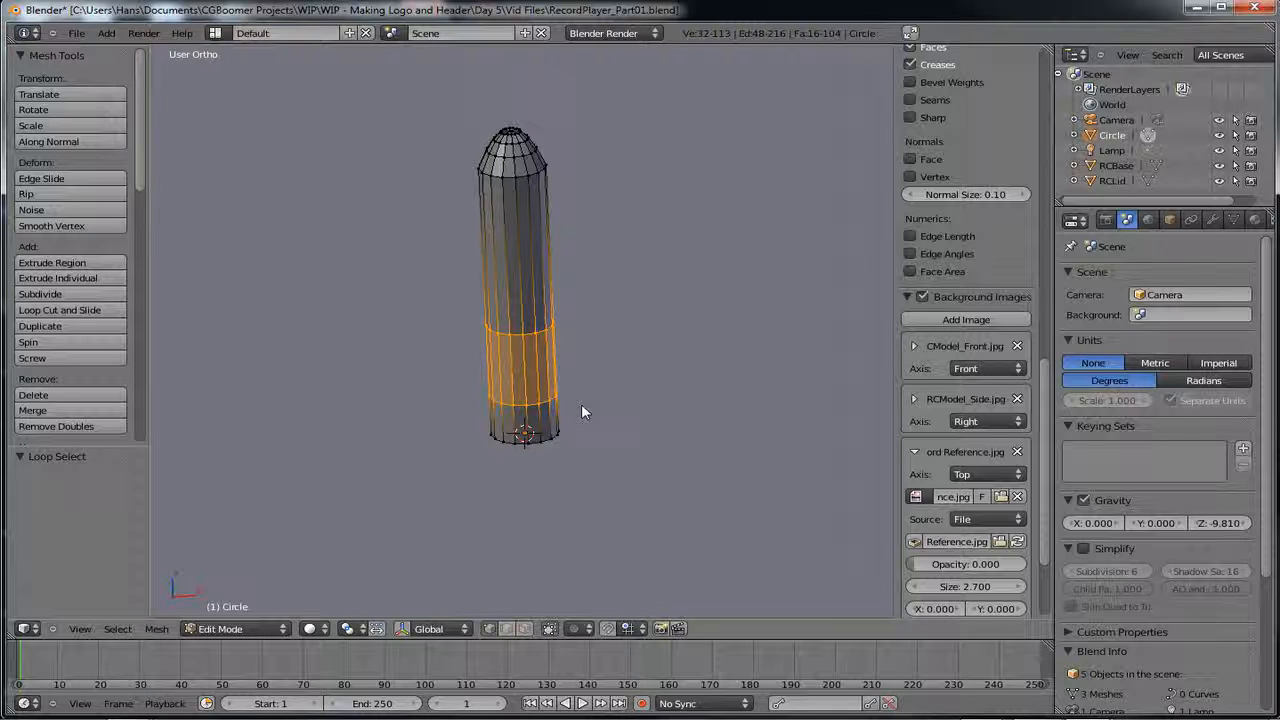
- Show the model in top wireframe view and set the record reference image's opacity to 0.652
key(KP_7)
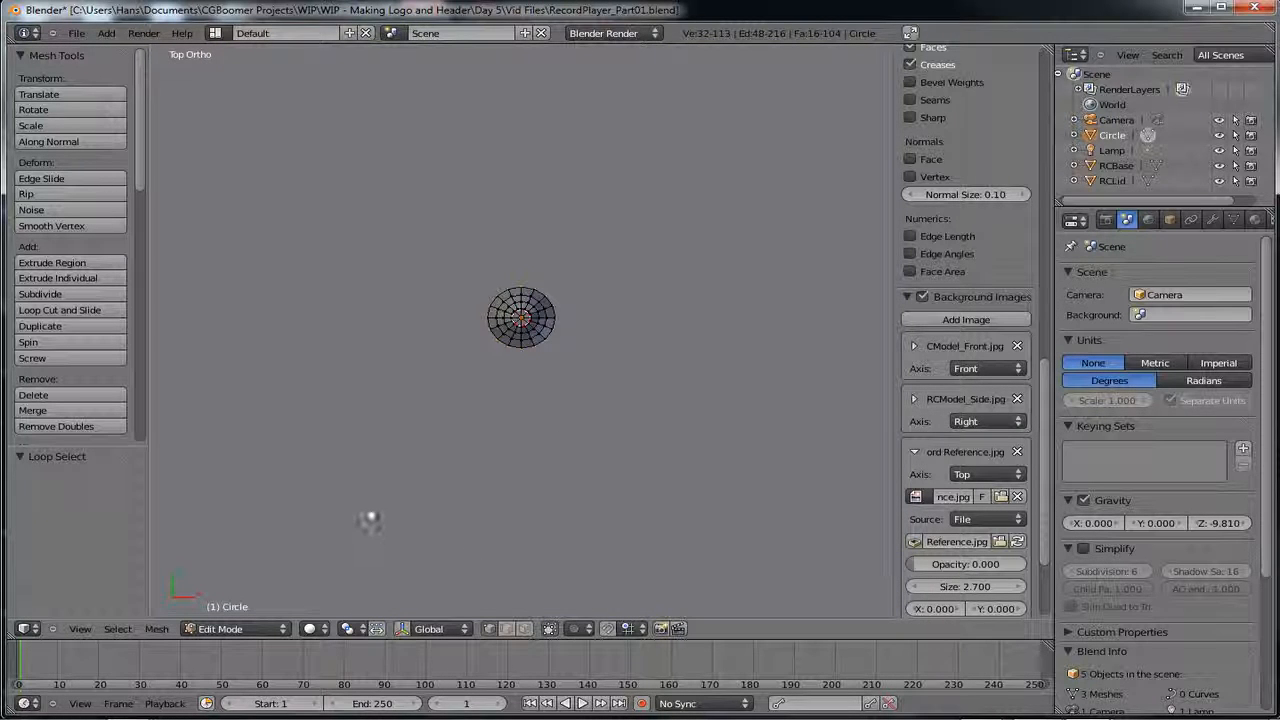
key(z)
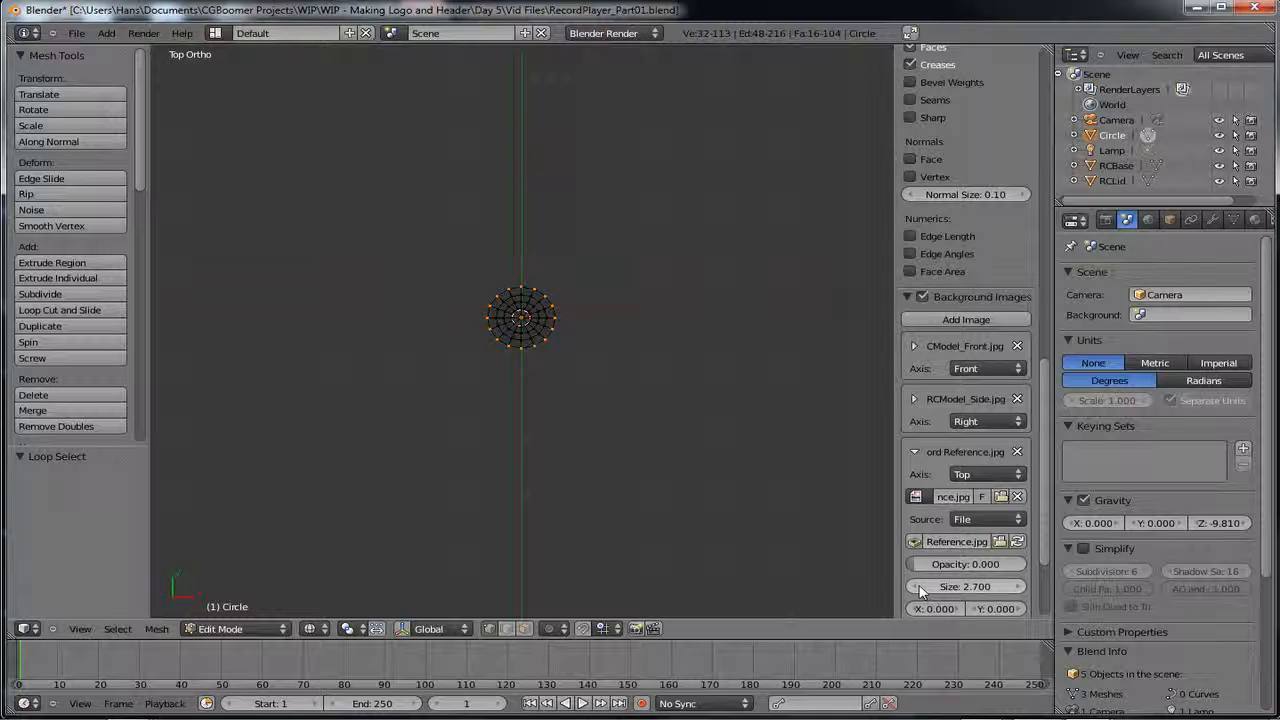
drag(918, 567, 995, 577)
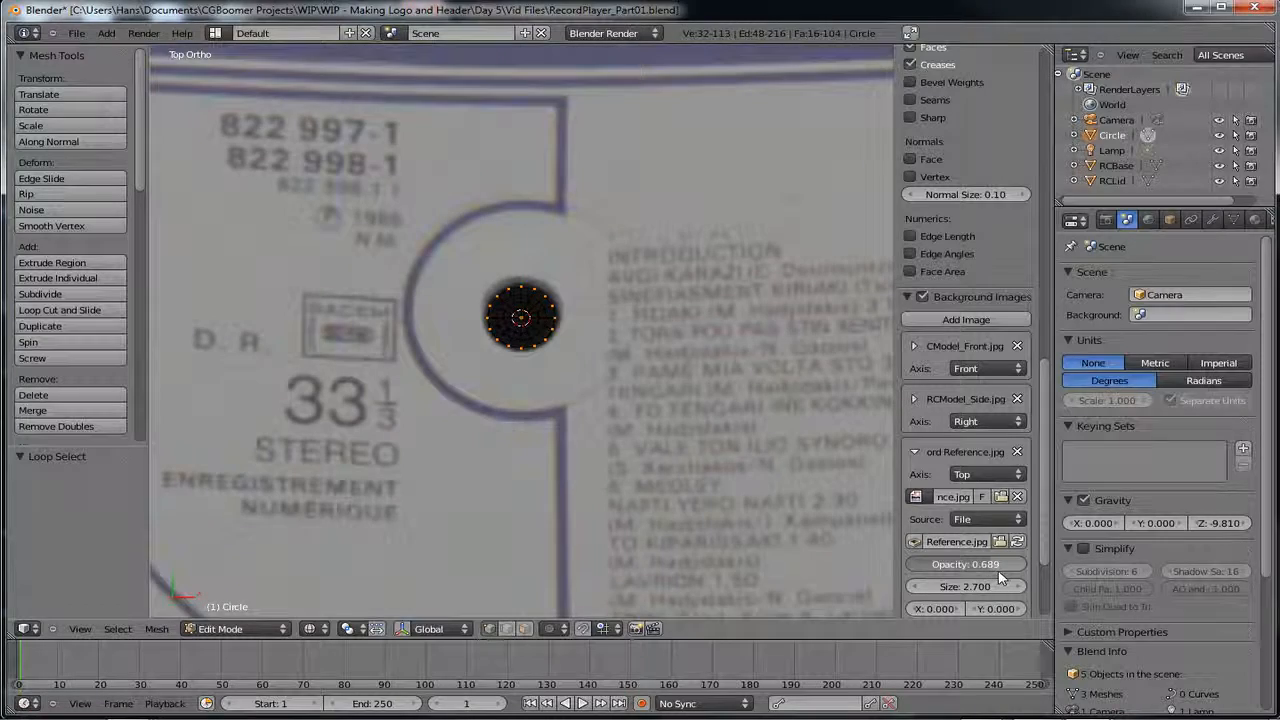
scroll(686, 497, down, 8)
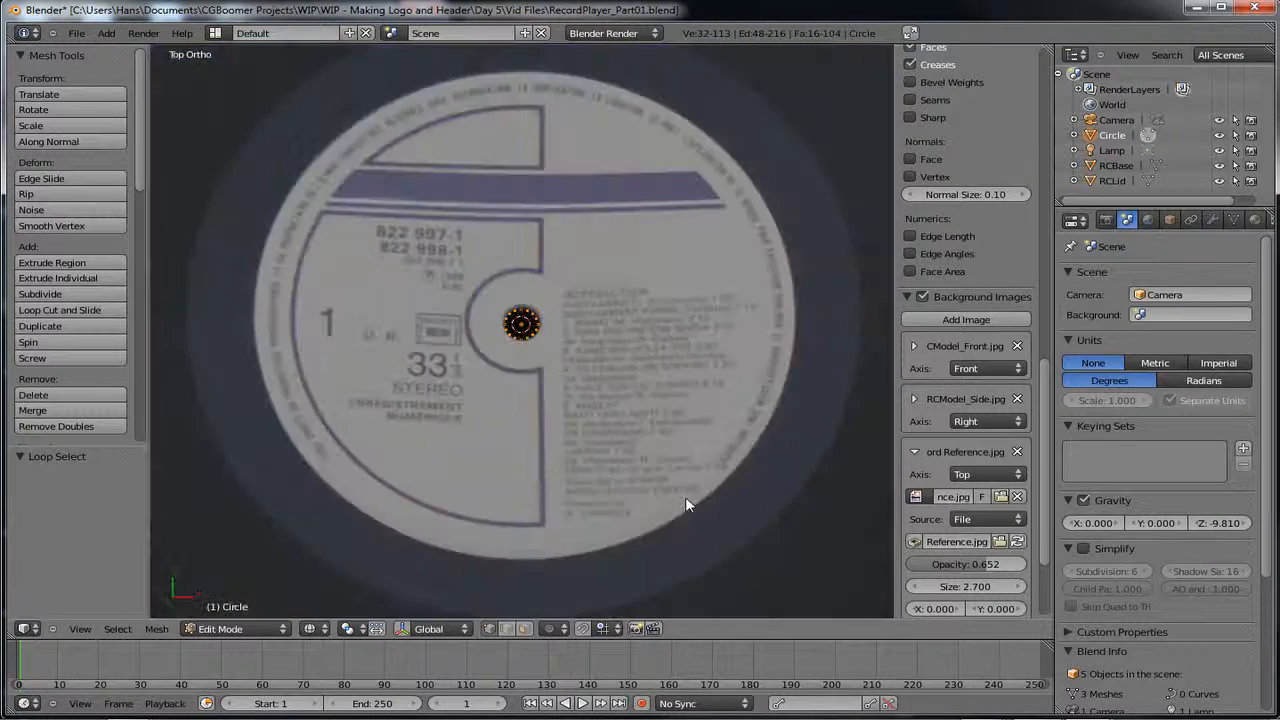
scroll(685, 496, down, 2)
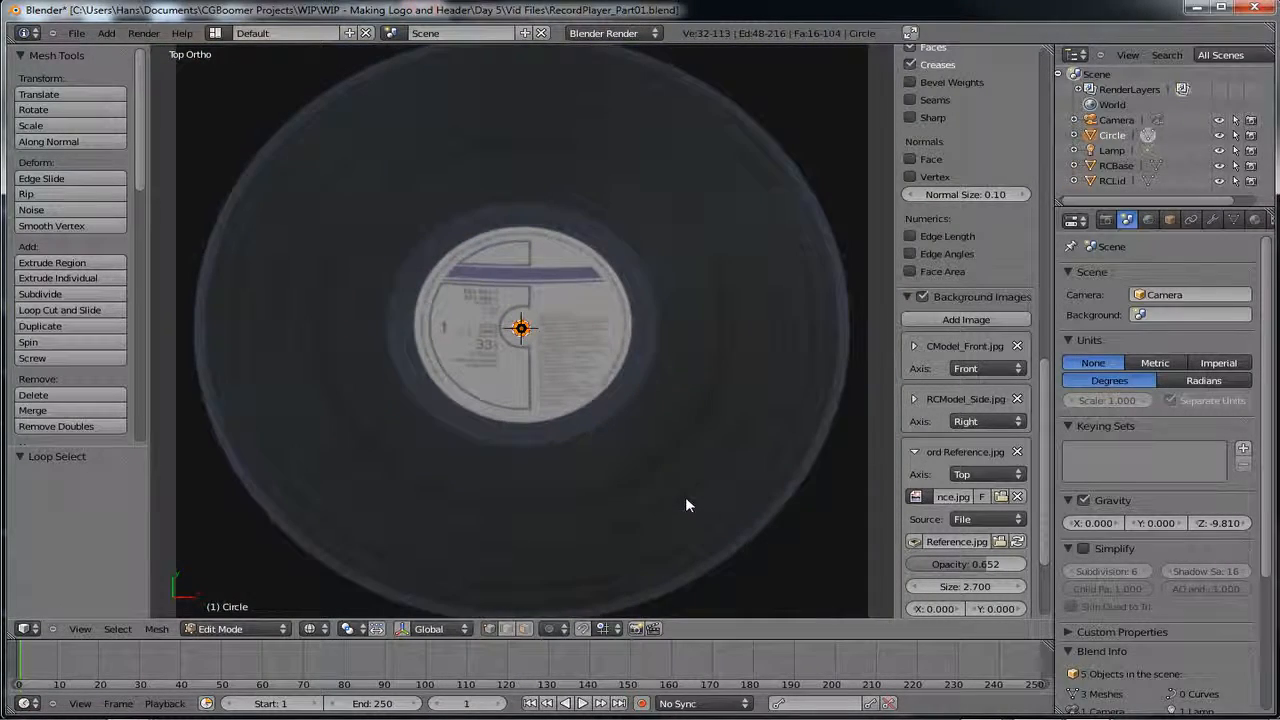
scroll(643, 451, down, 1)
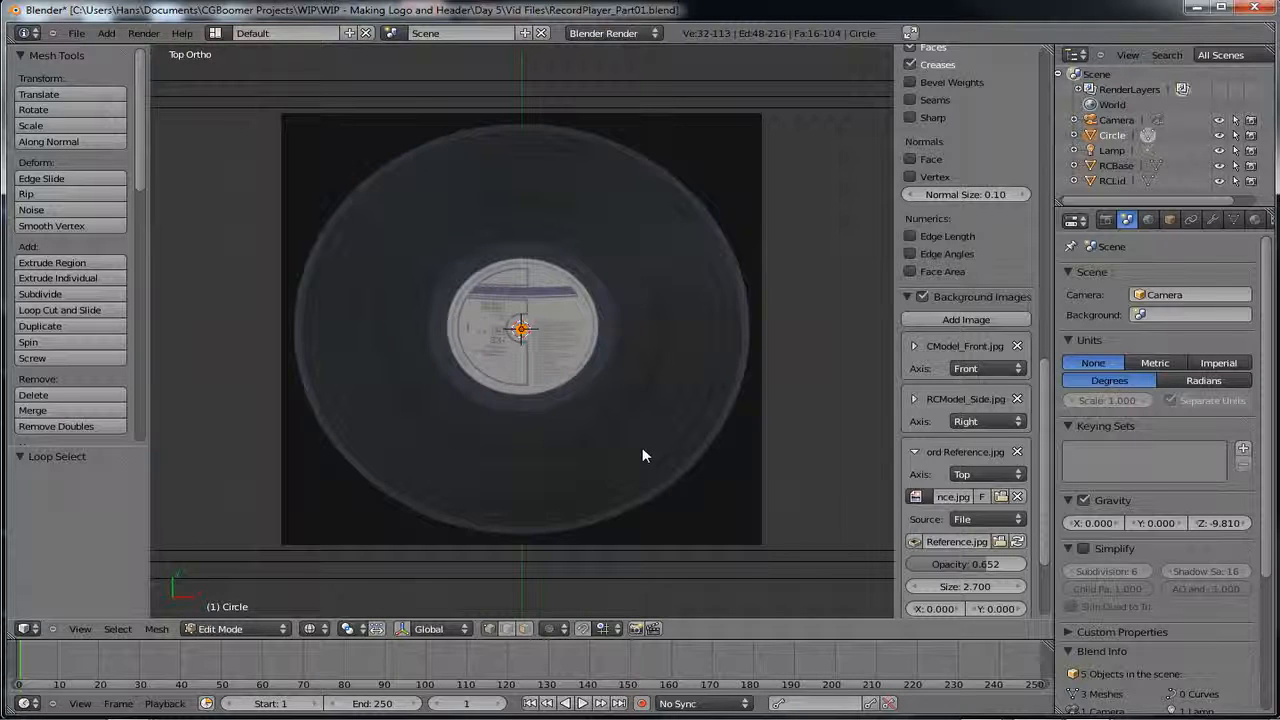
- Extrude the selected shaft band in place and scale it to 42.299 in X and Y to form the platter disc
key(e)
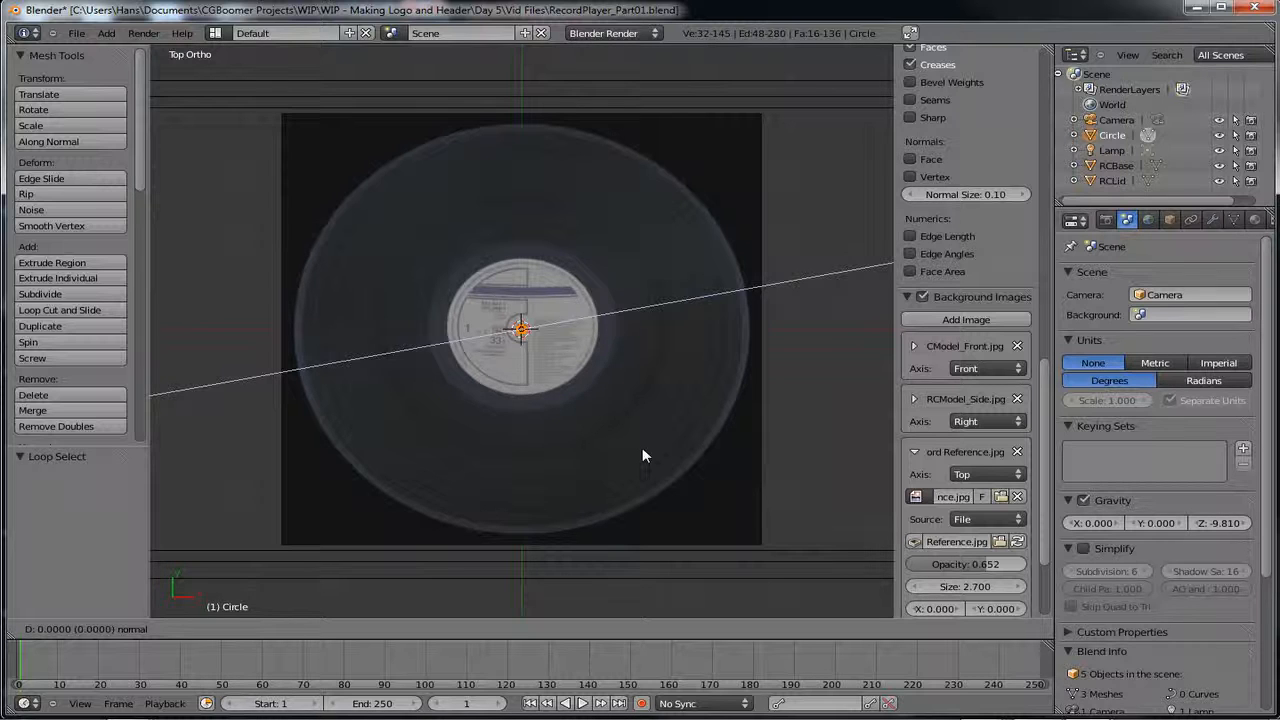
right_click(642, 447)
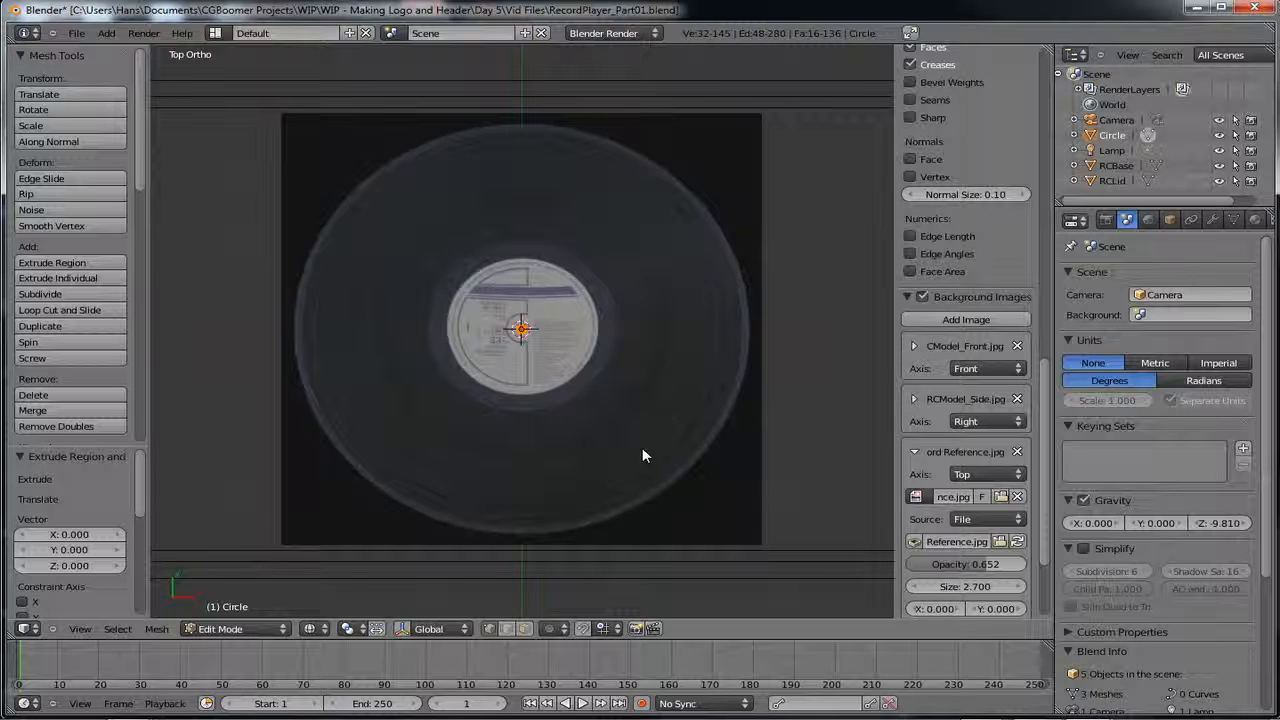
key(s)
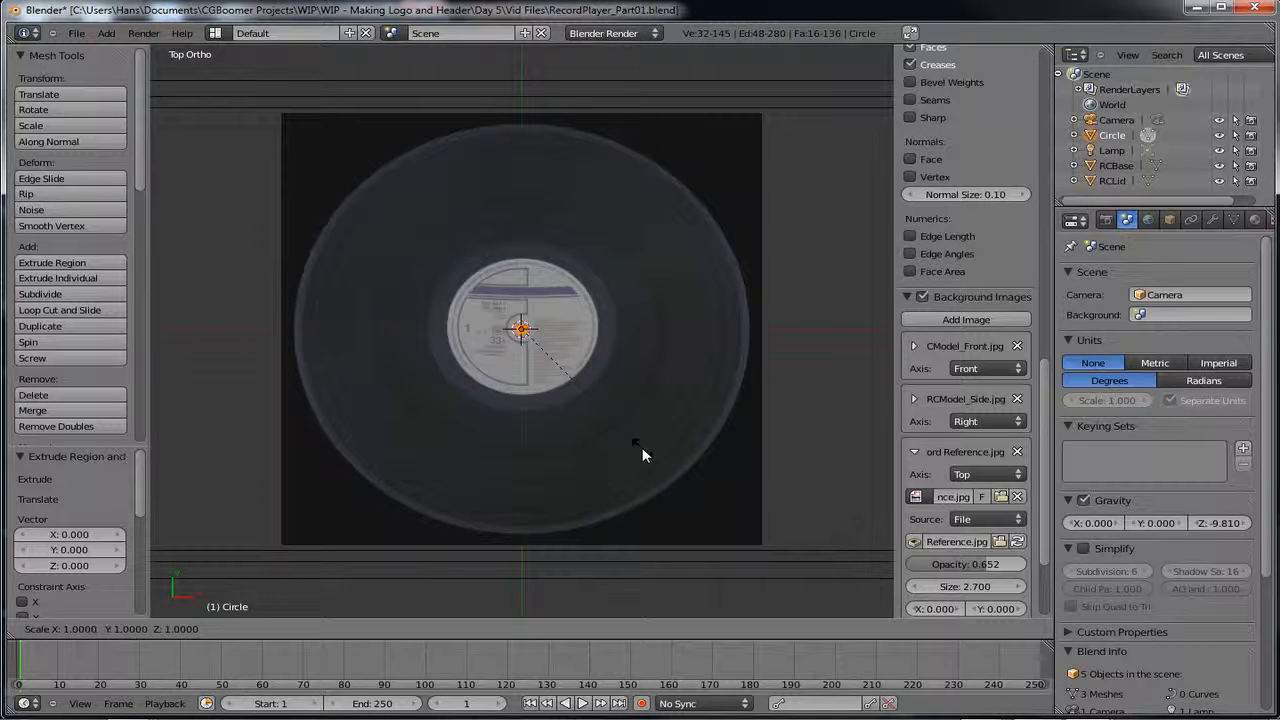
key(shift+z)
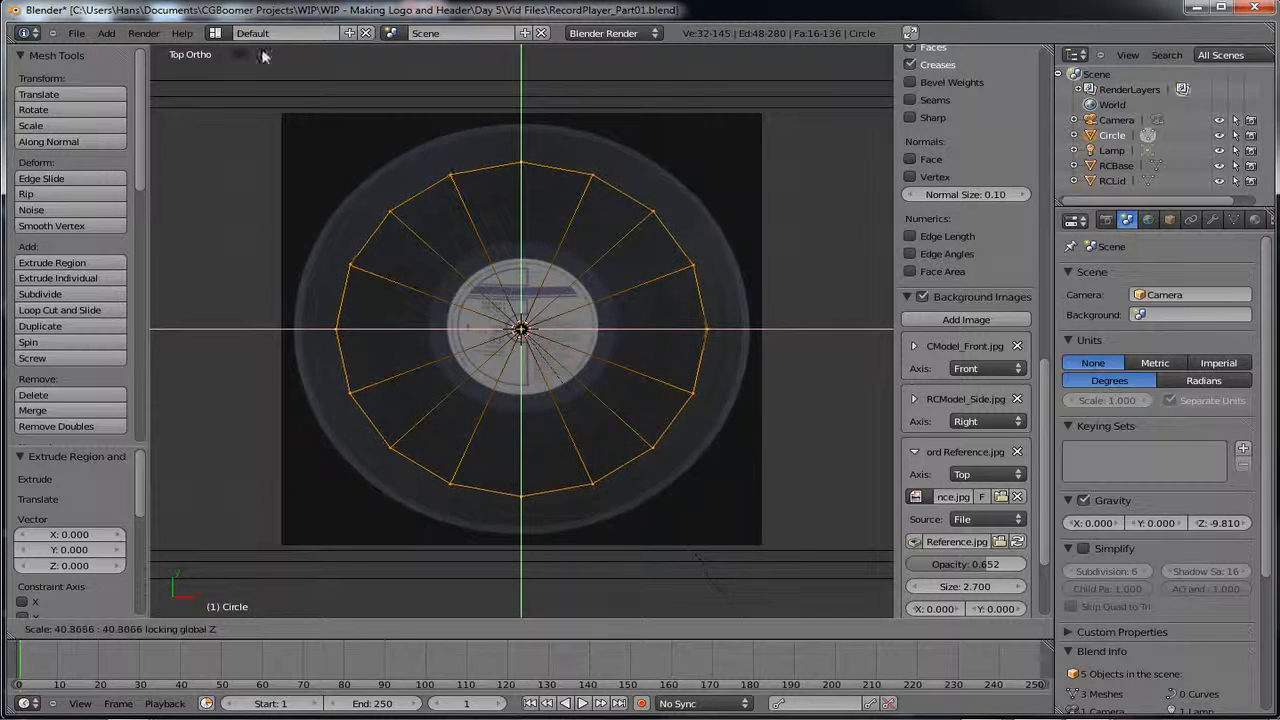
click(408, 250)
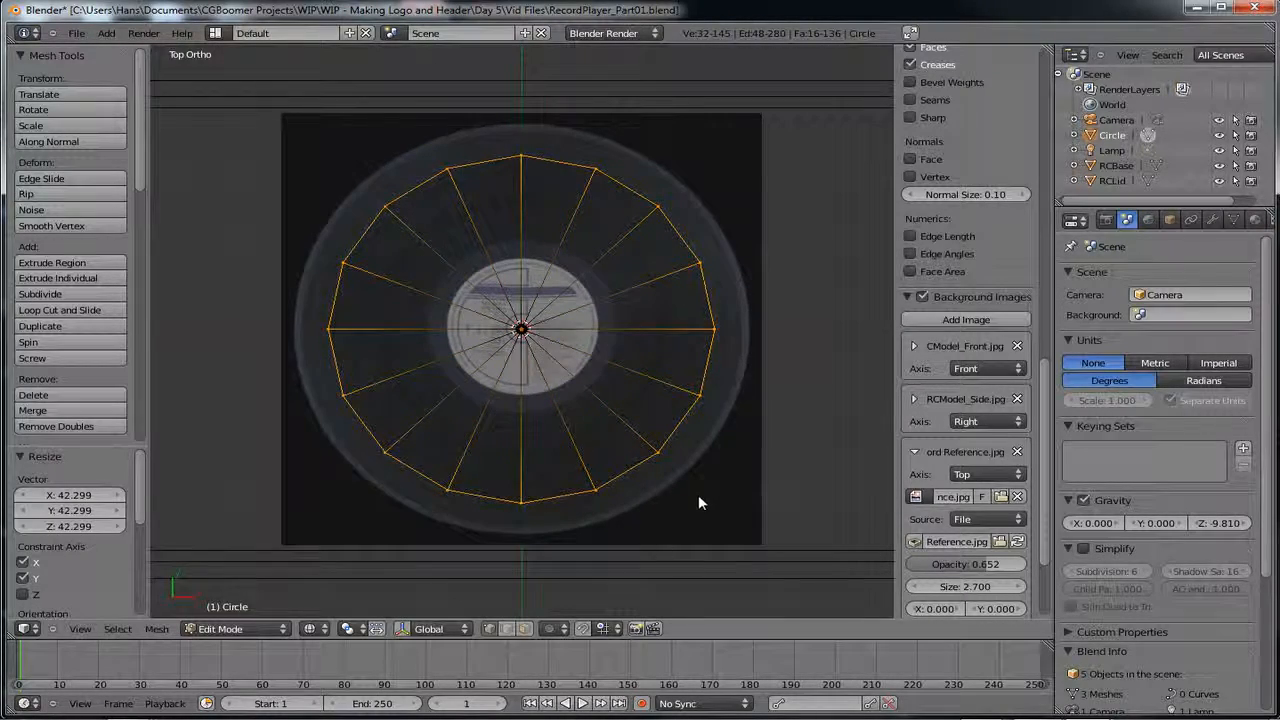
middle_drag(698, 494, 649, 443)
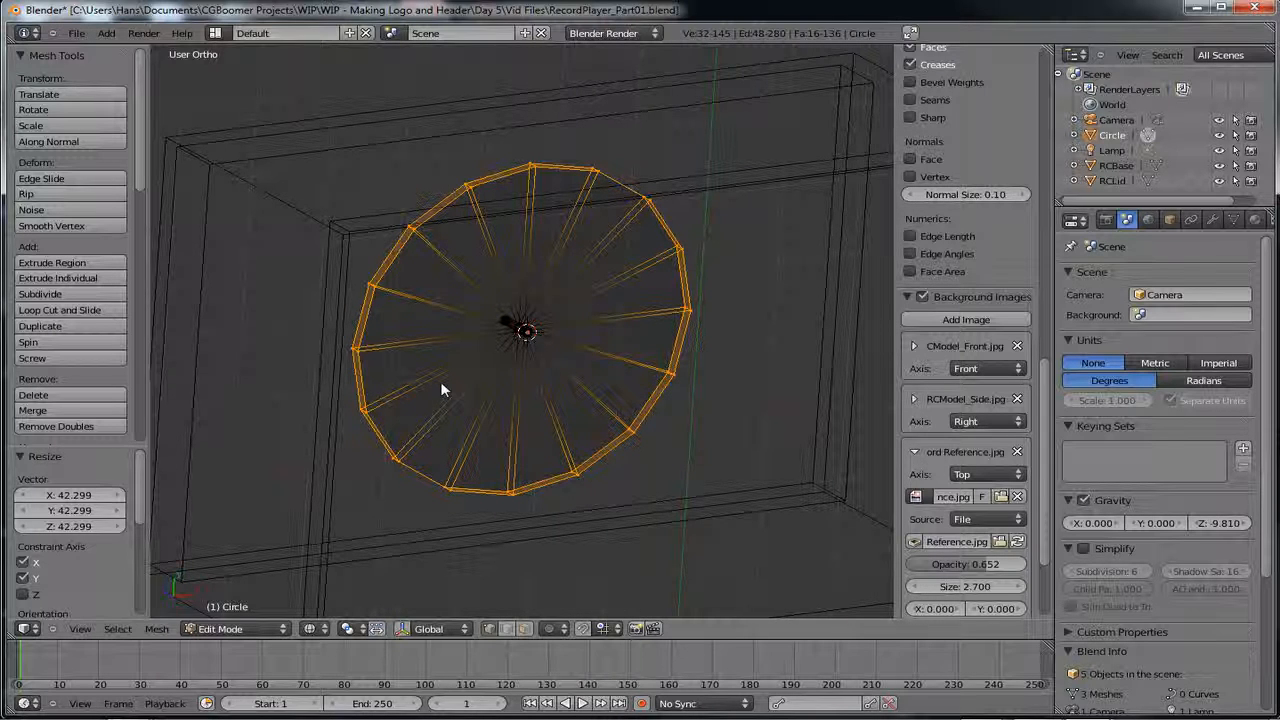
- Return the viewport to solid shading, leave mesh editing and rename the Circle object to RCTurntable
key(z)
mouse_move(480, 451)
middle_down()
mouse_move(437, 371)
mouse_move(509, 409)
mouse_move(542, 390)
mouse_move(552, 485)
mouse_move(500, 486)
middle_up()
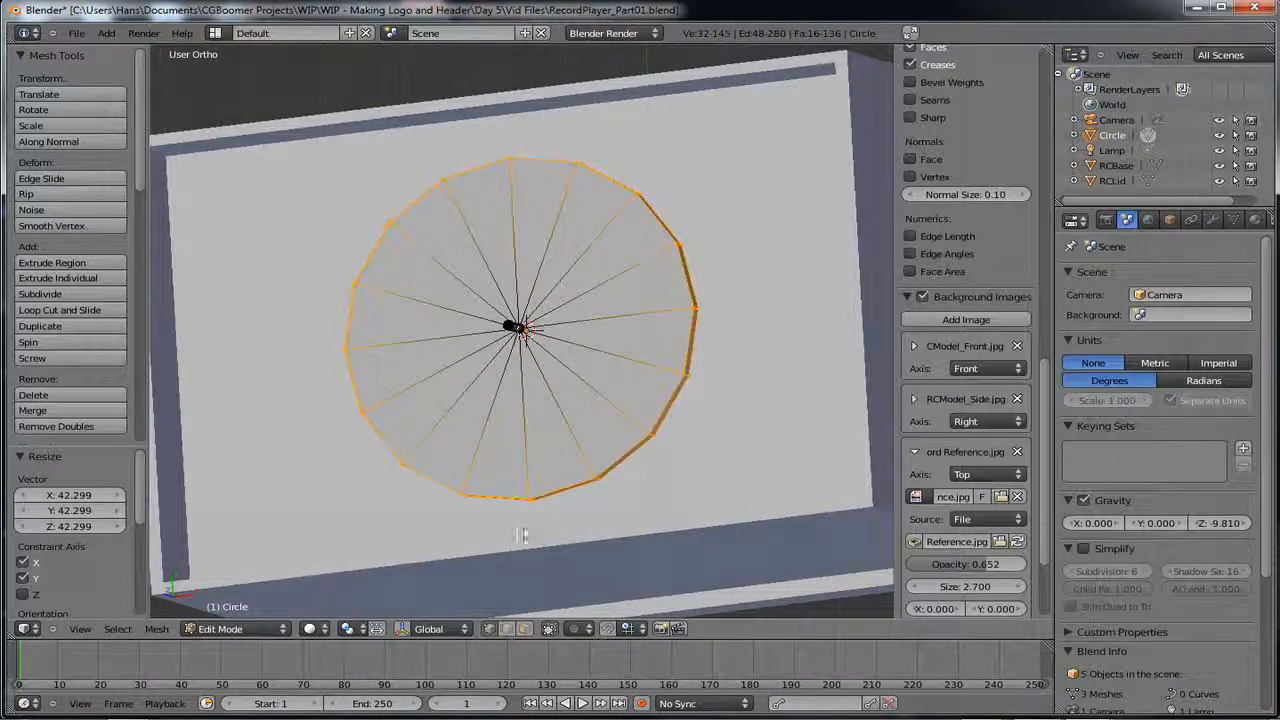
middle_drag(522, 535, 586, 551)
middle_drag(263, 517, 257, 480)
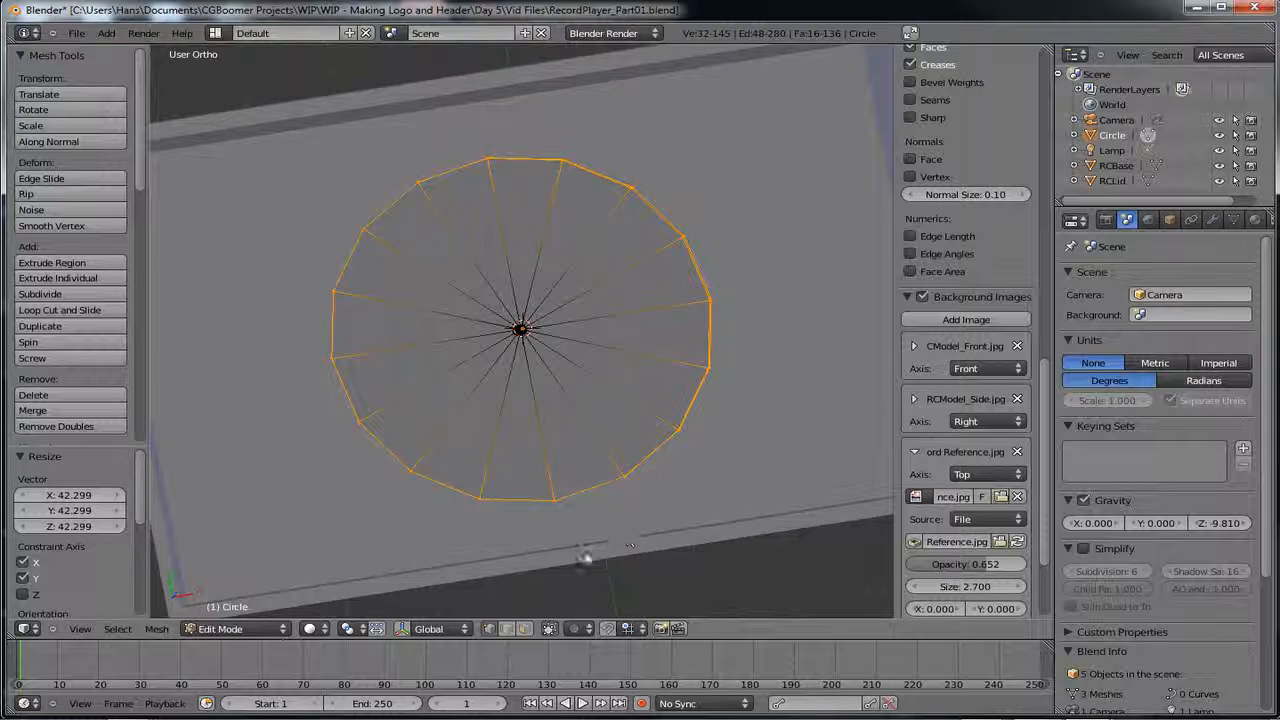
middle_drag(586, 563, 465, 538)
scroll(456, 543, up, 1)
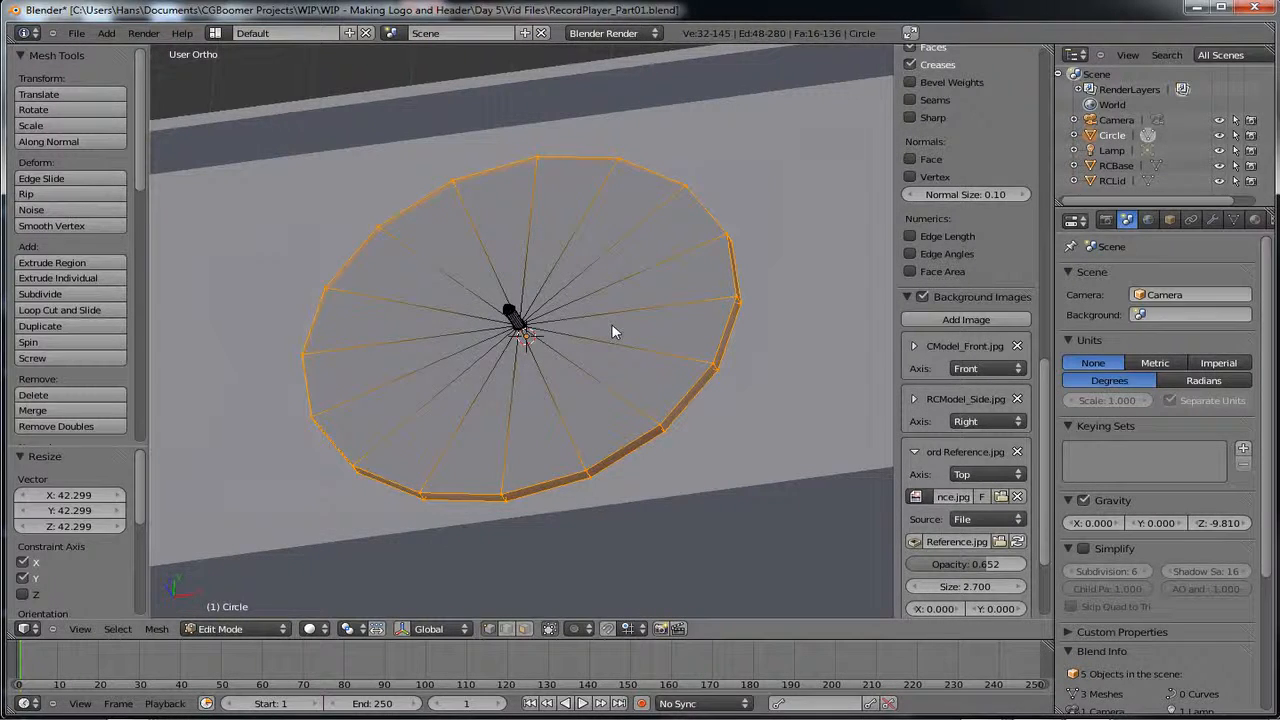
key(Tab)
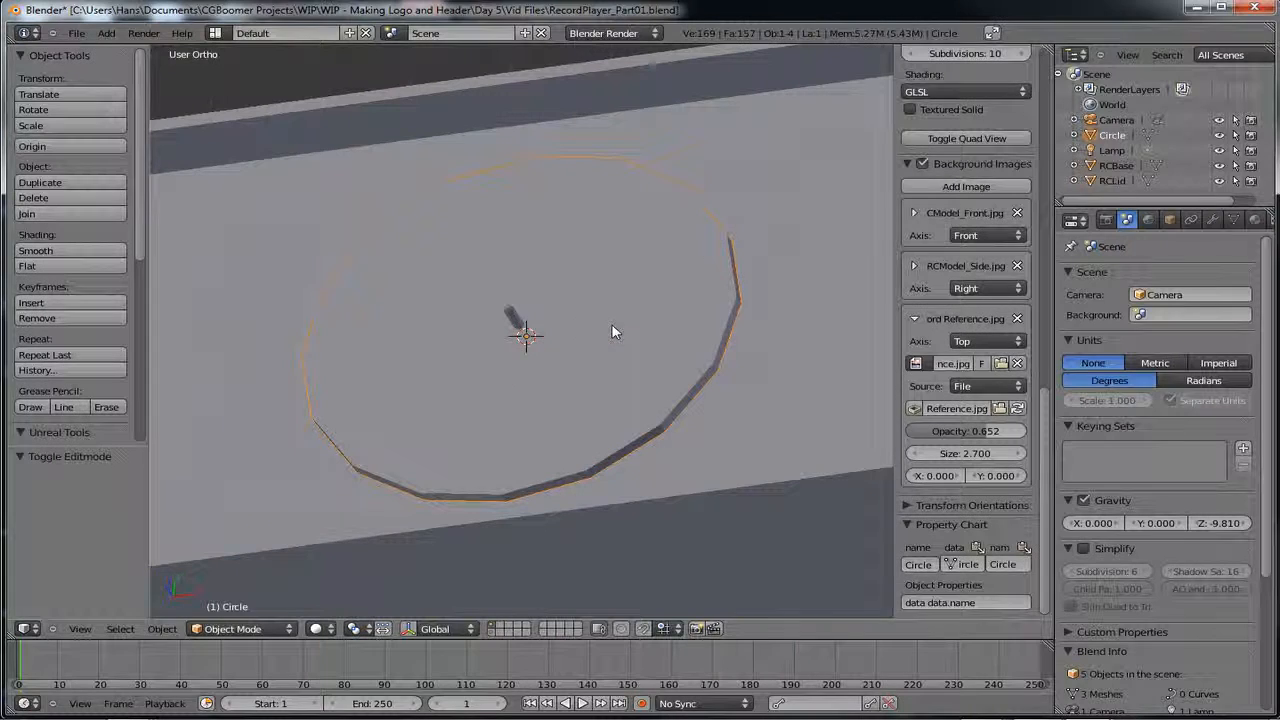
double_click(1116, 135)
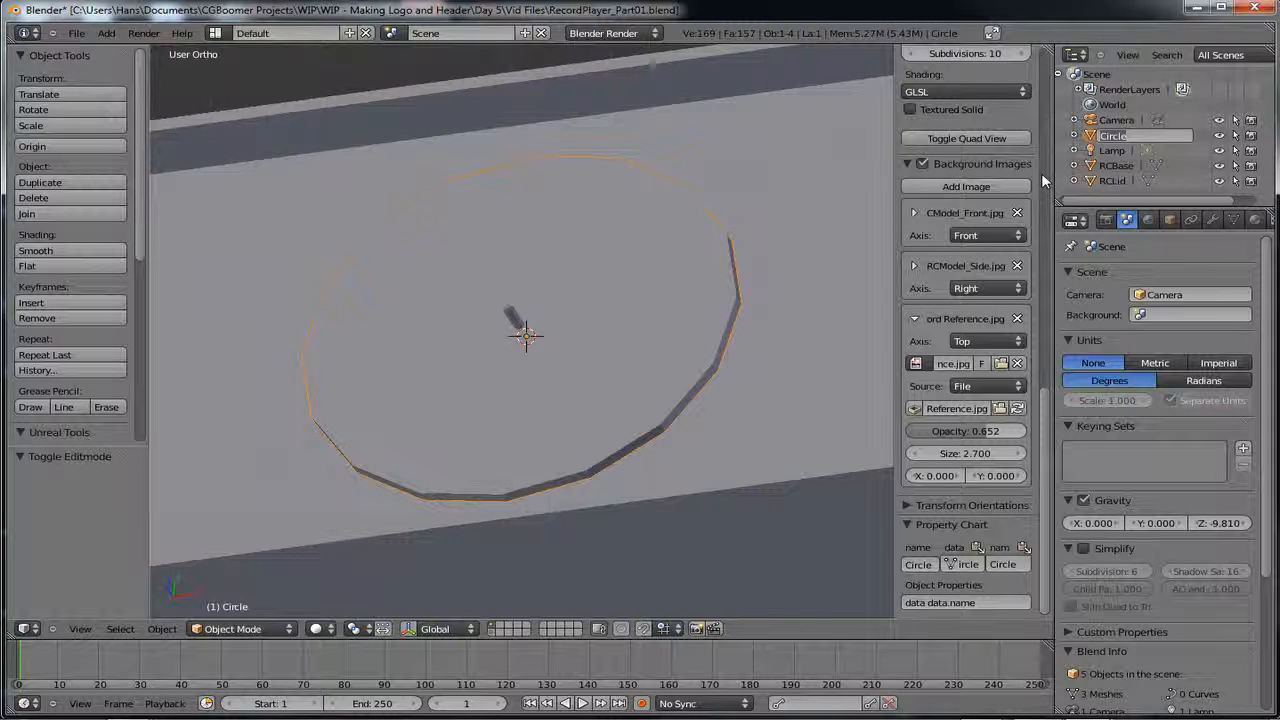
text(RCTurntable)
key(Return)
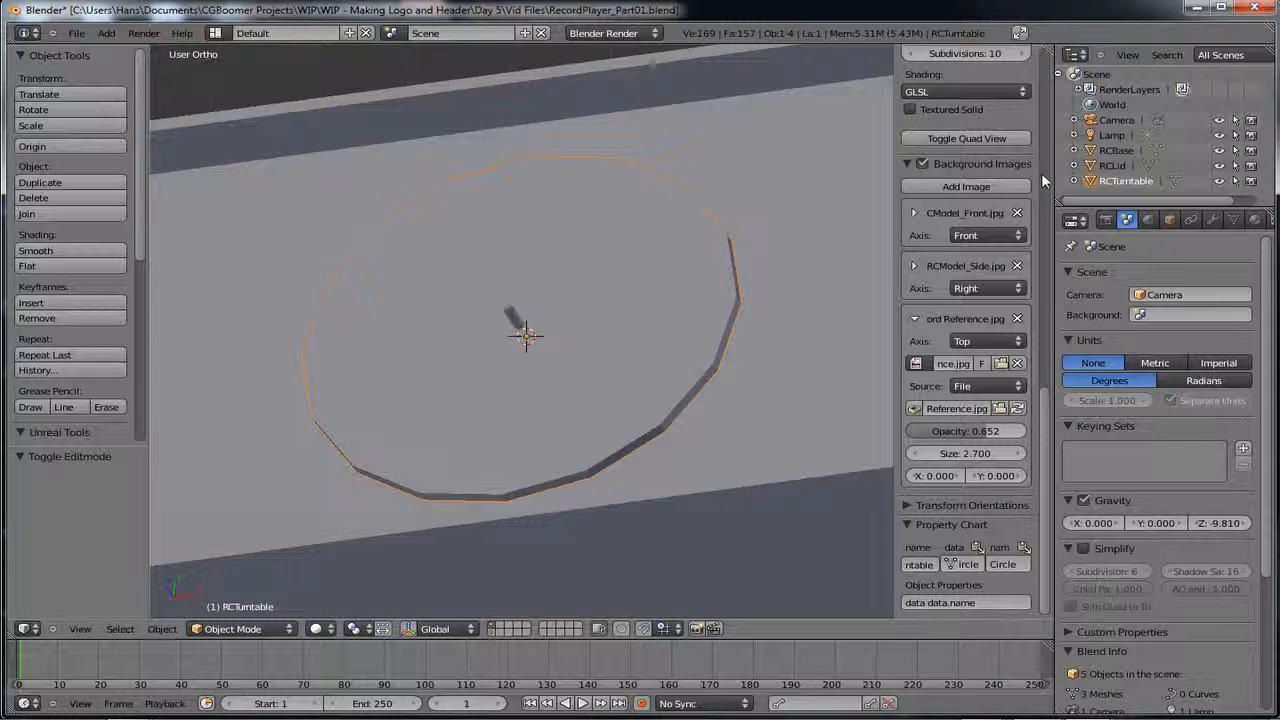
- Show the lid's layer together with the base and turntable, and switch to the back orthographic view
scroll(484, 570, down, 4)
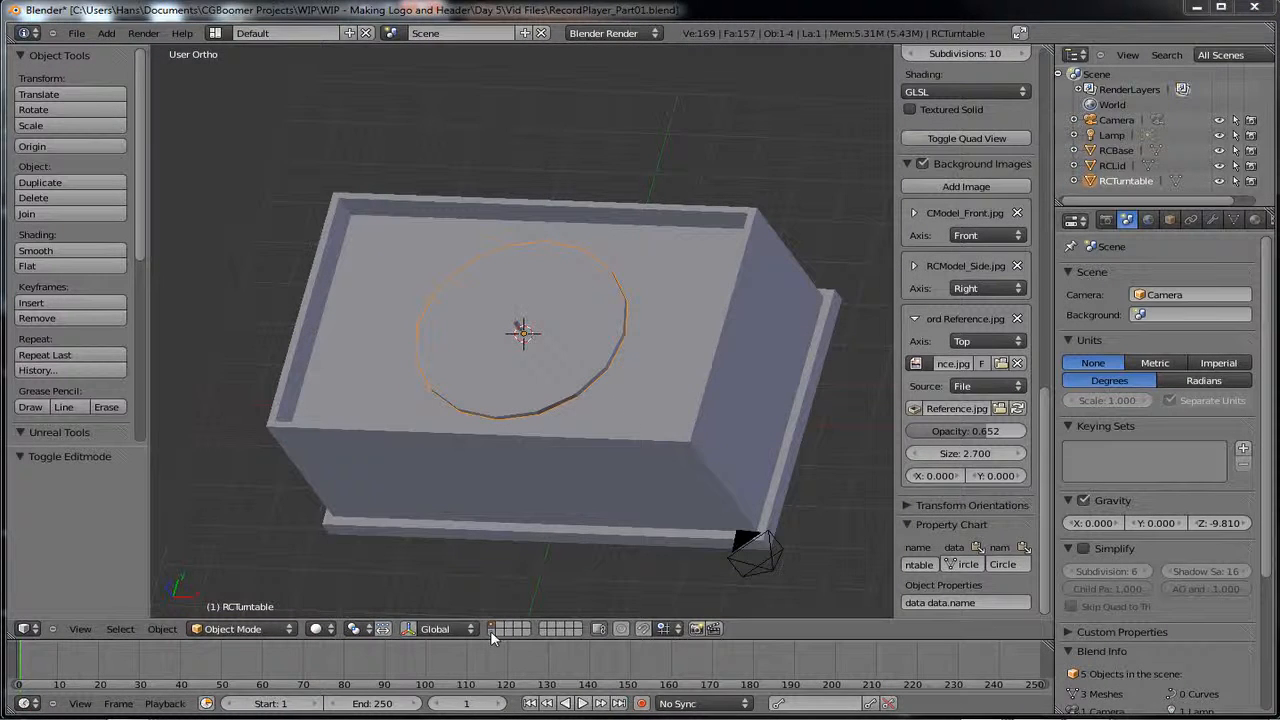
shift+click(491, 630)
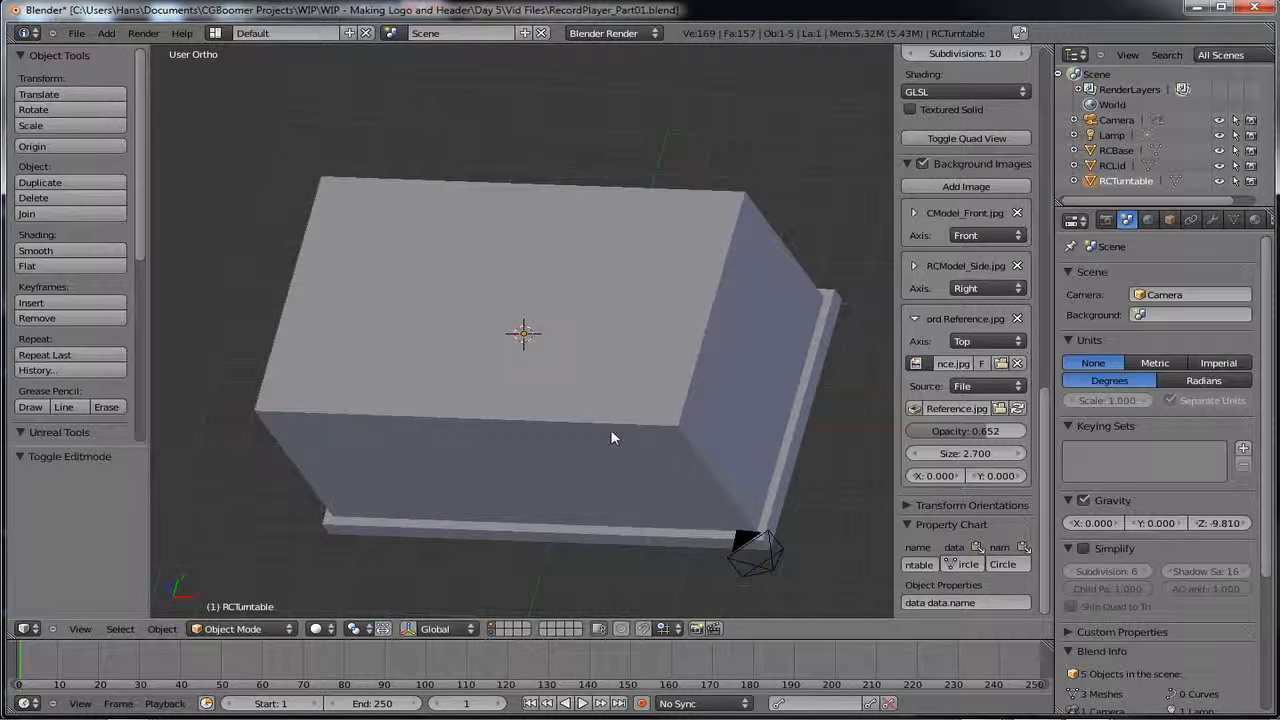
middle_drag(610, 429, 484, 441)
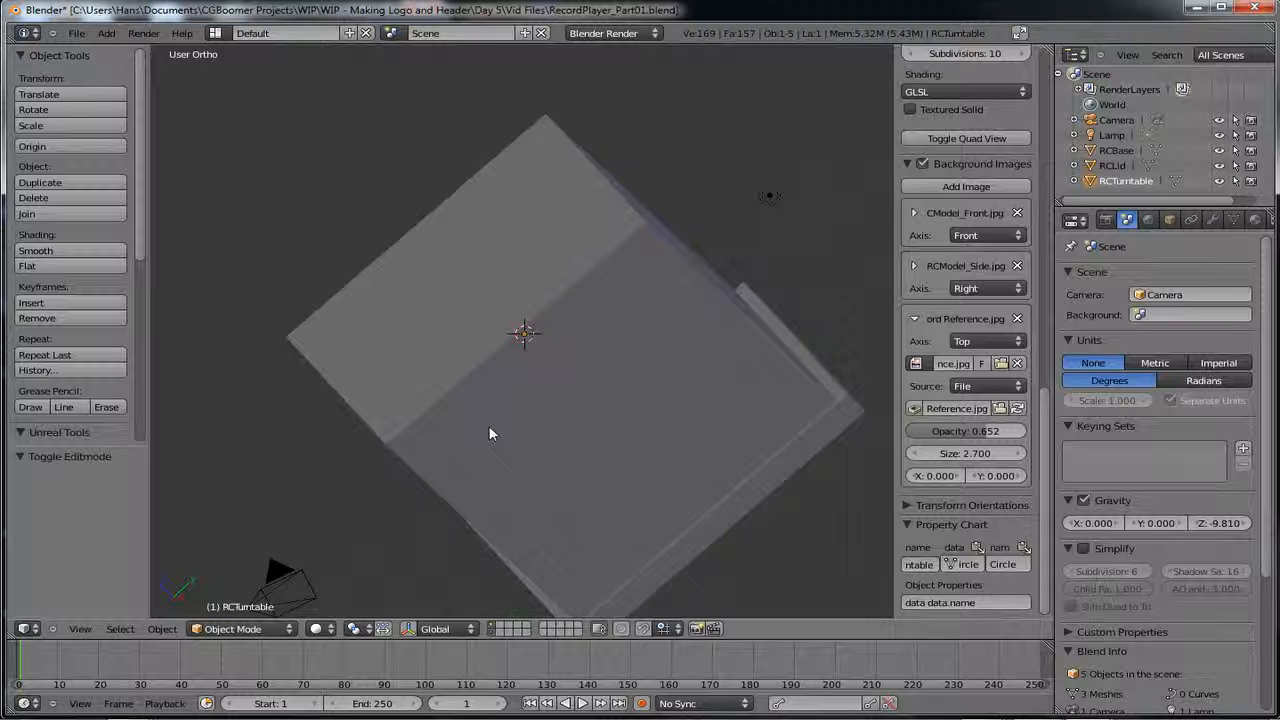
key(ctrl+KP_1)
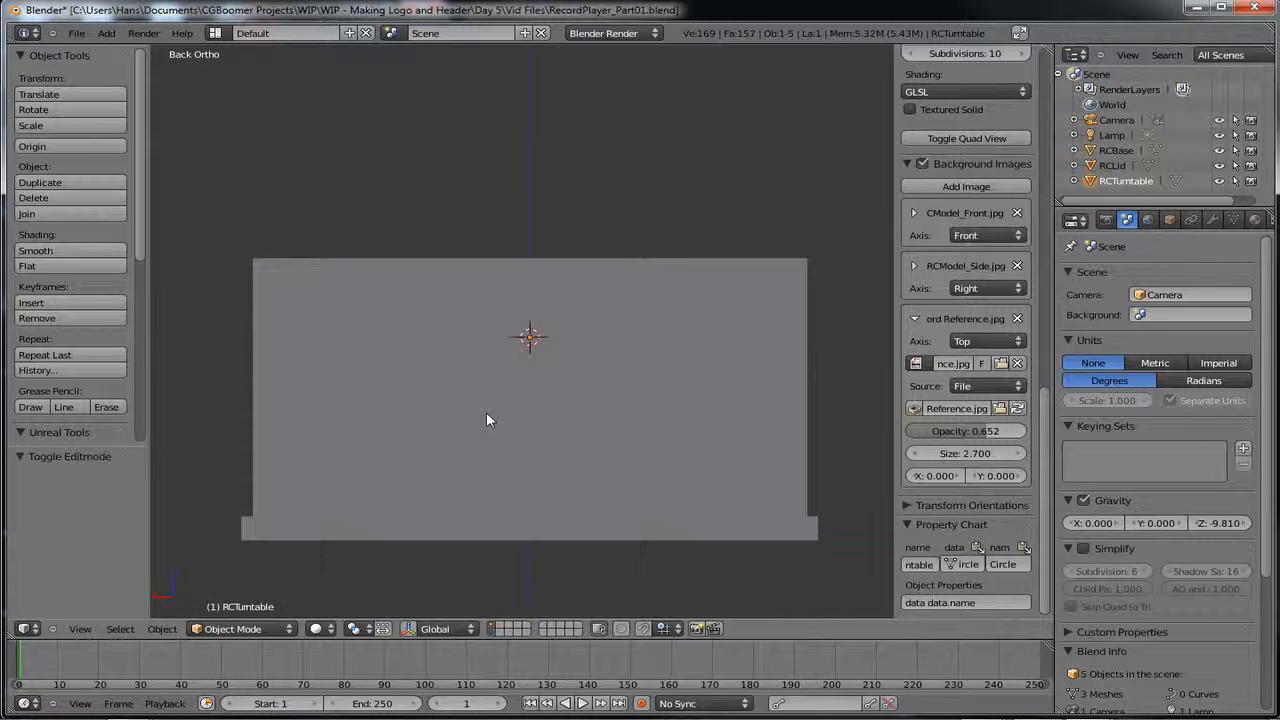
key(KP_1)
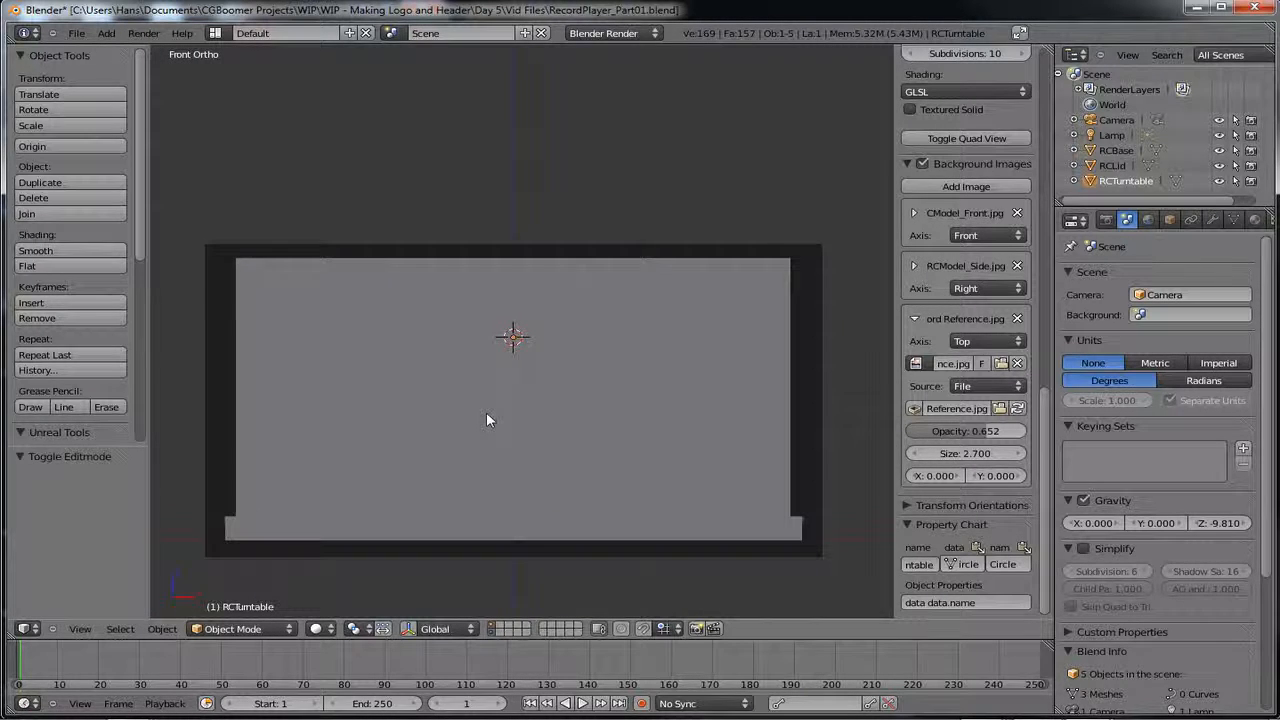
key(ctrl+KP_1)
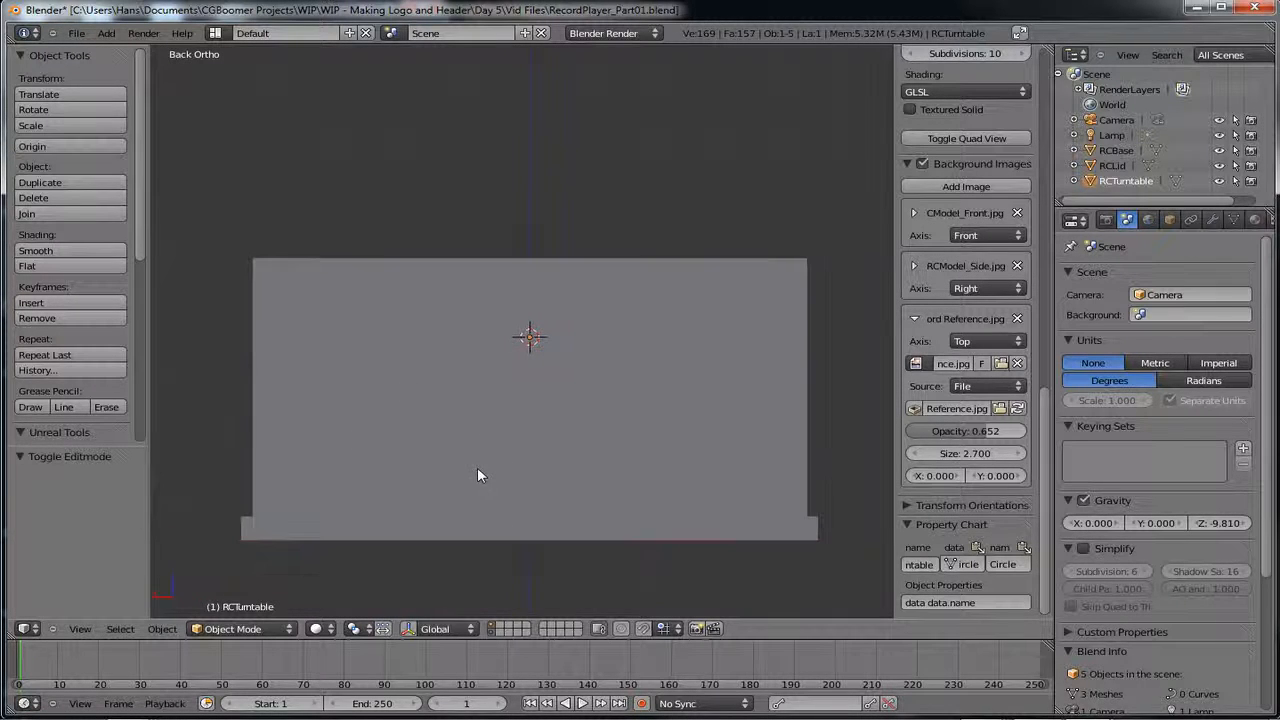
- Add one vertical loop cut through the exact middle of the RCBase mesh, dividing it into two equal halves
right_click(432, 400)
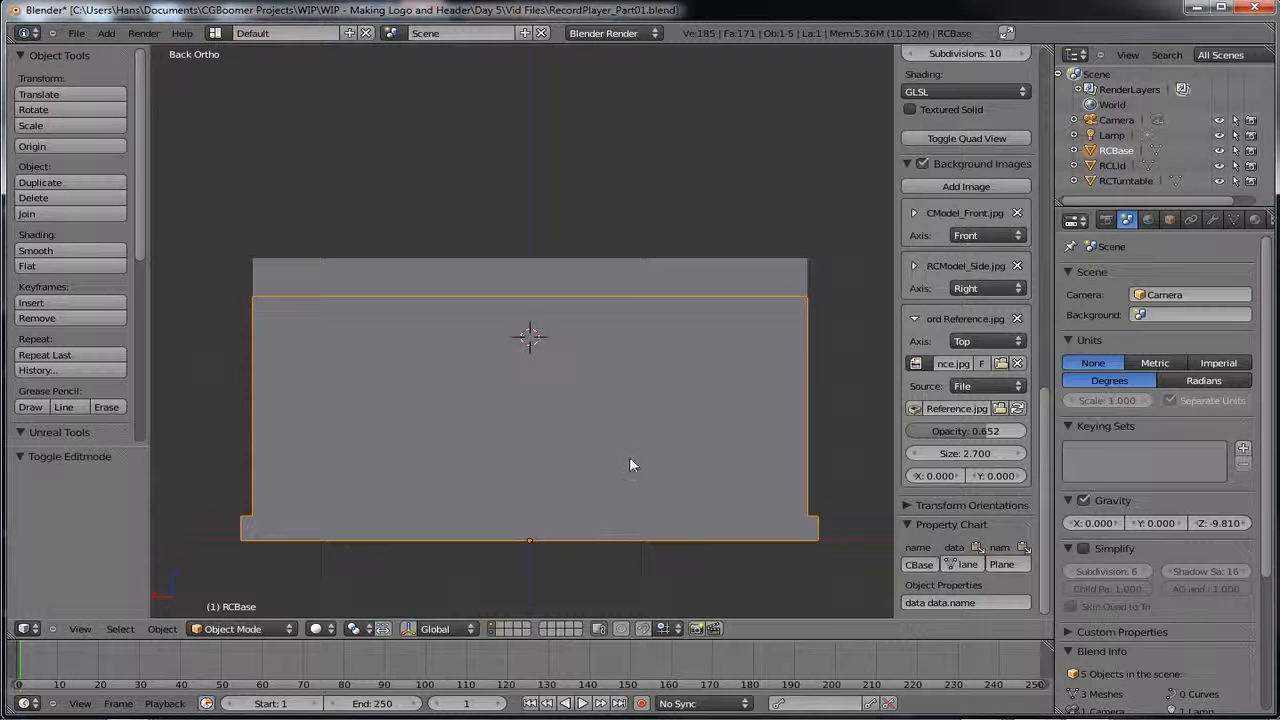
key(Tab)
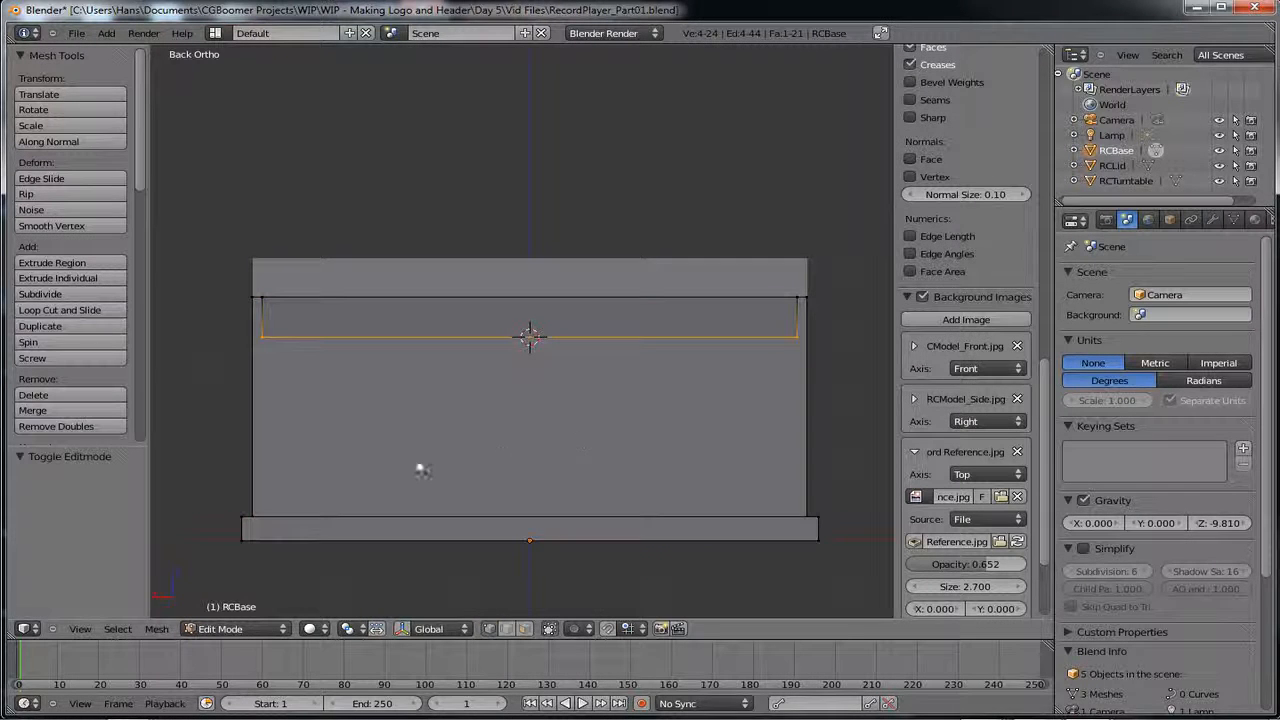
right_click(251, 295)
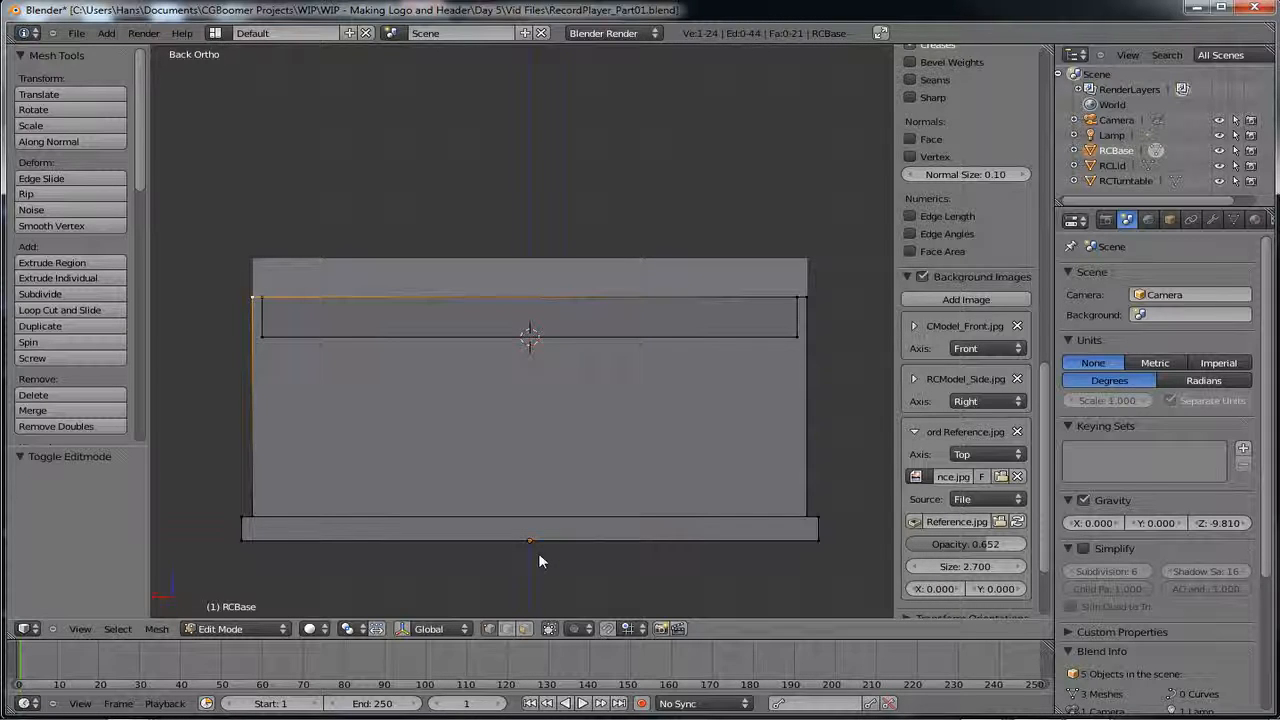
key(ctrl+r)
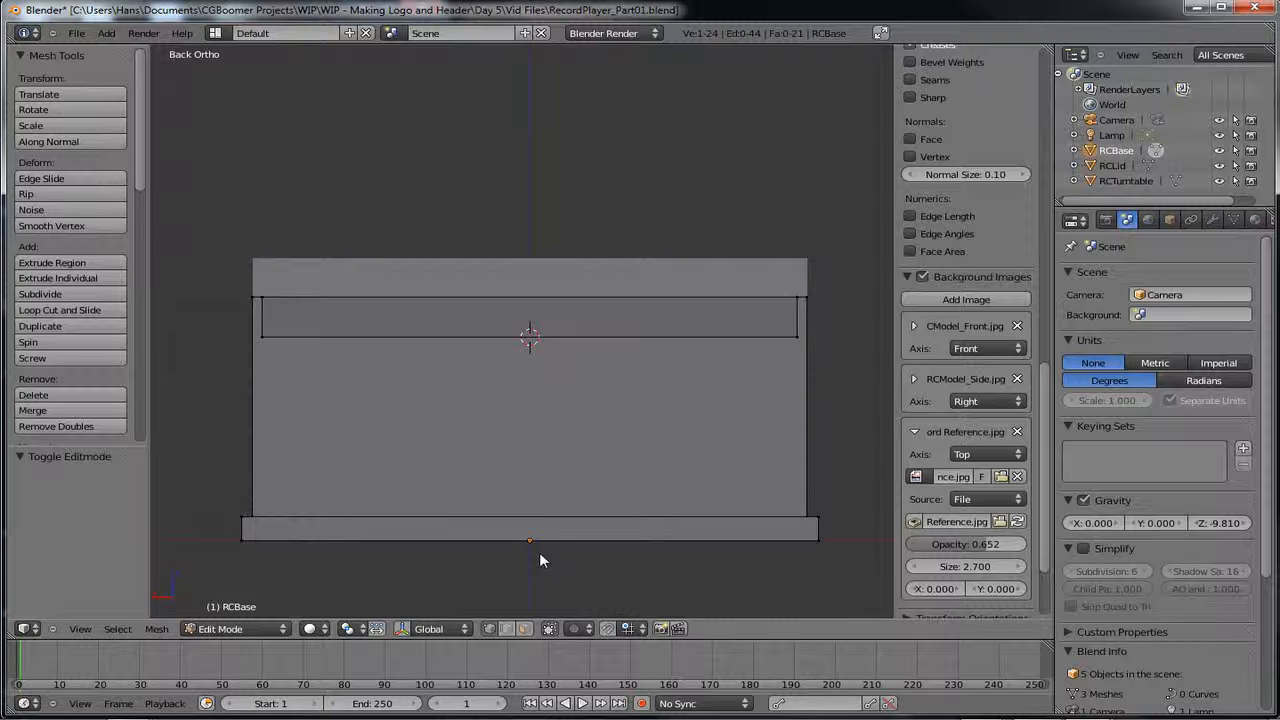
click(539, 552)
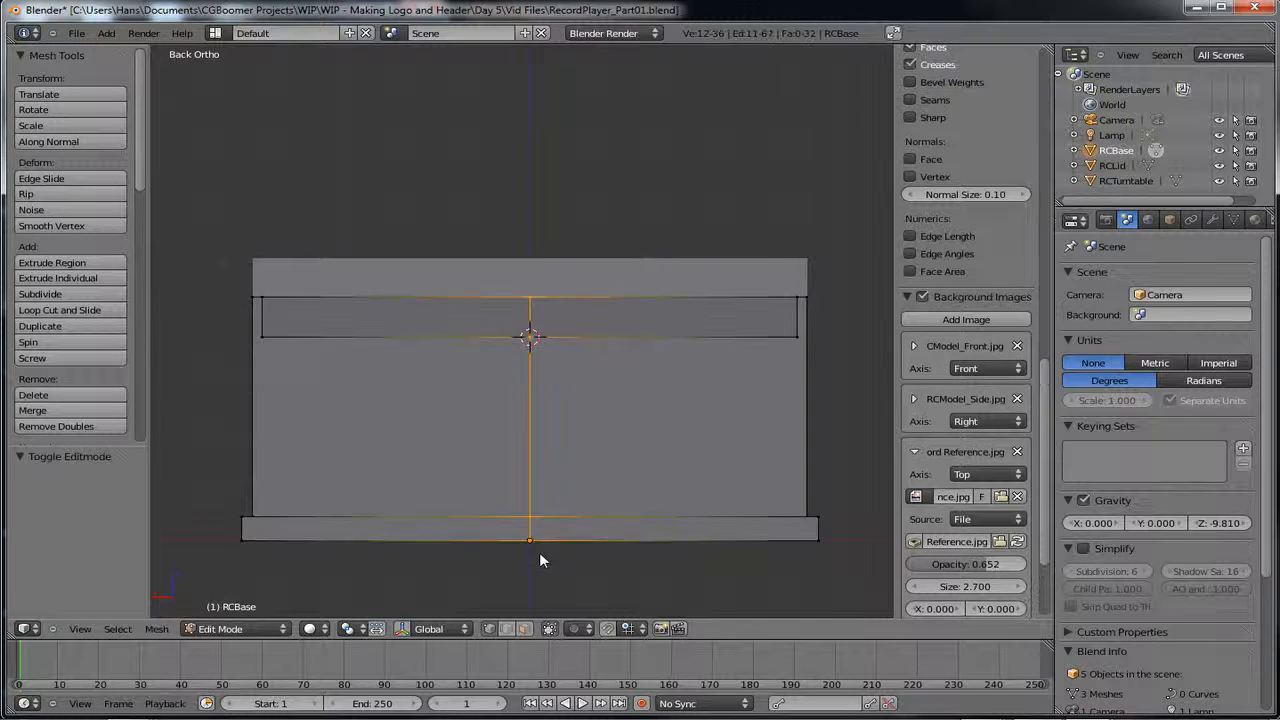
right_click(539, 552)
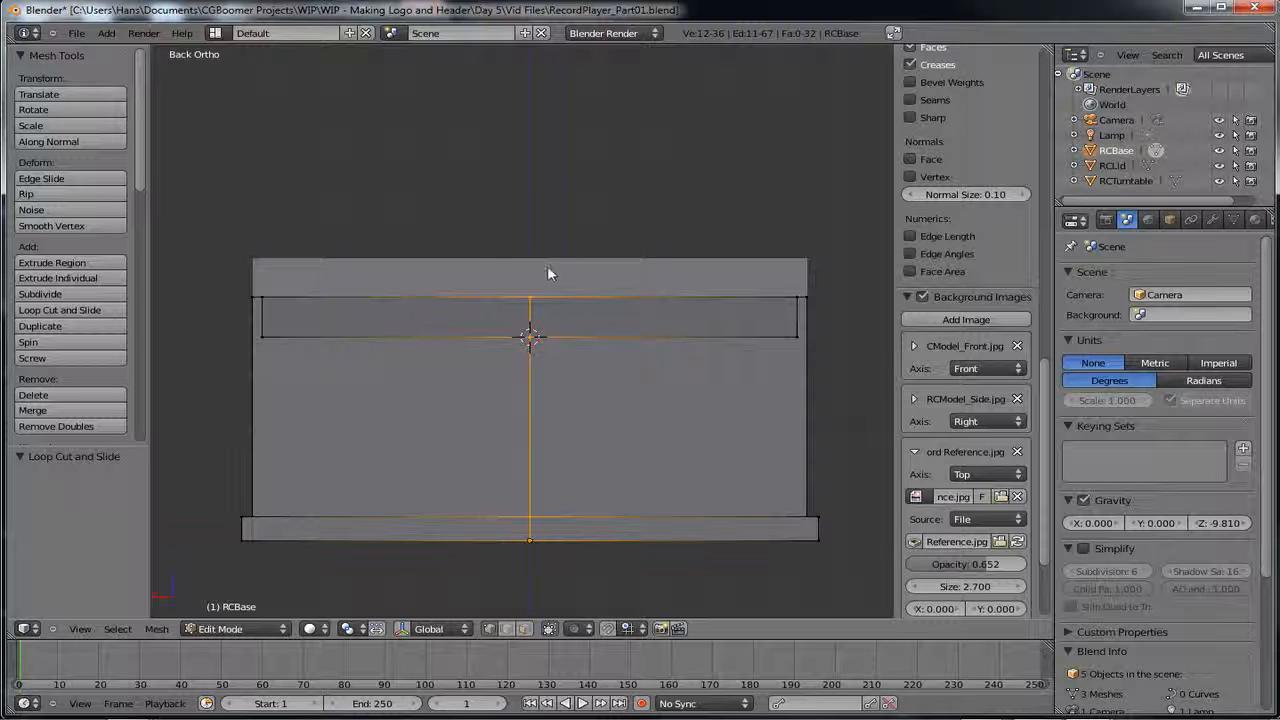
key(Tab)
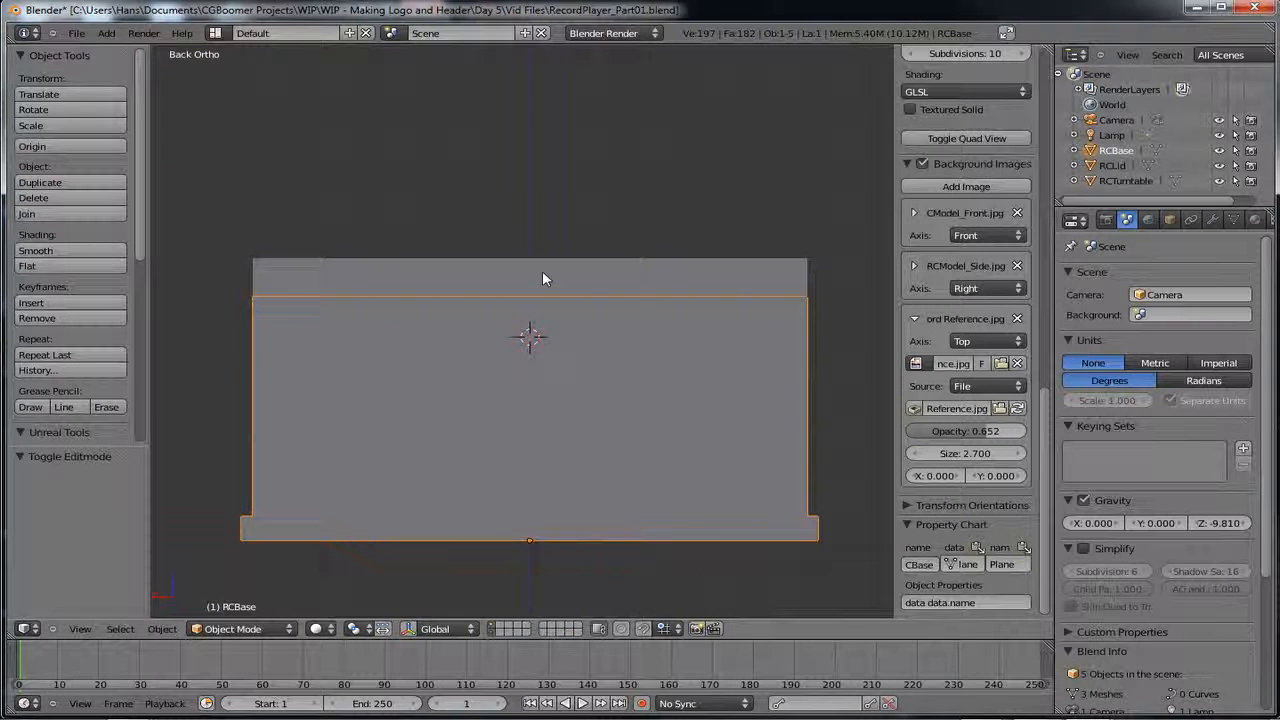
- Add one centred vertical loop cut to the RCLid mesh, splitting it into two equal halves
right_click(542, 271)
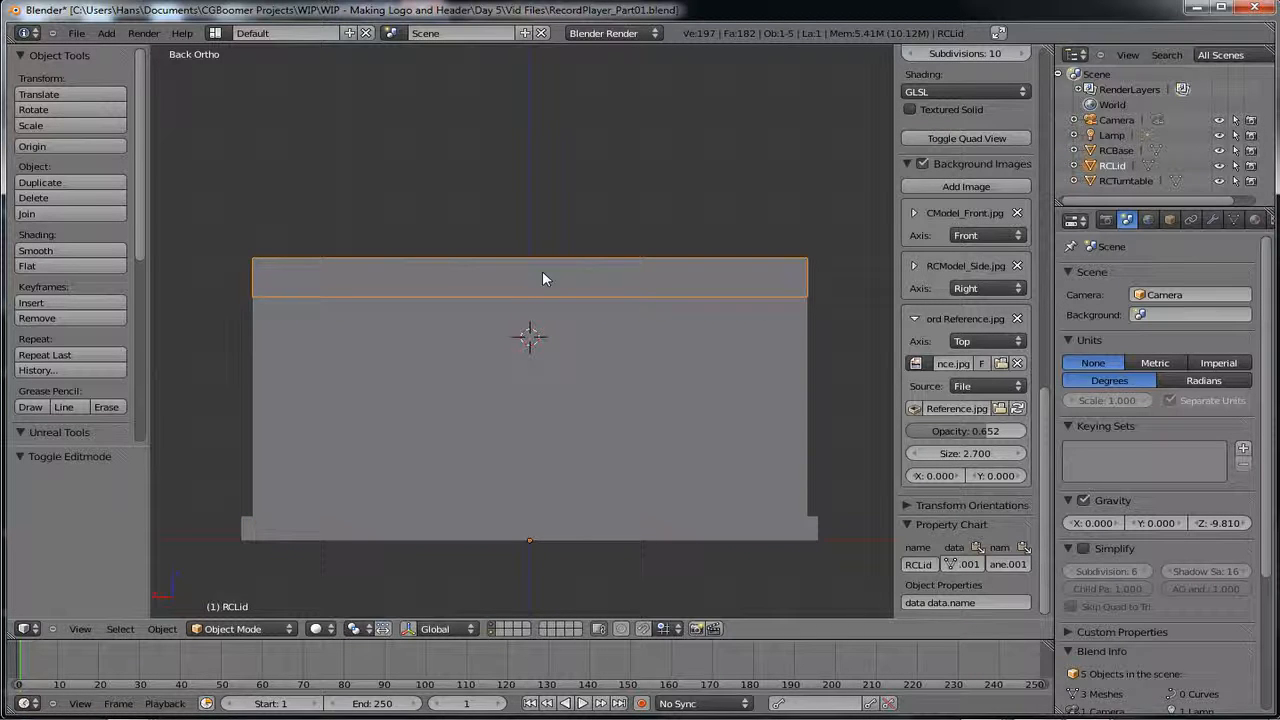
key(Tab)
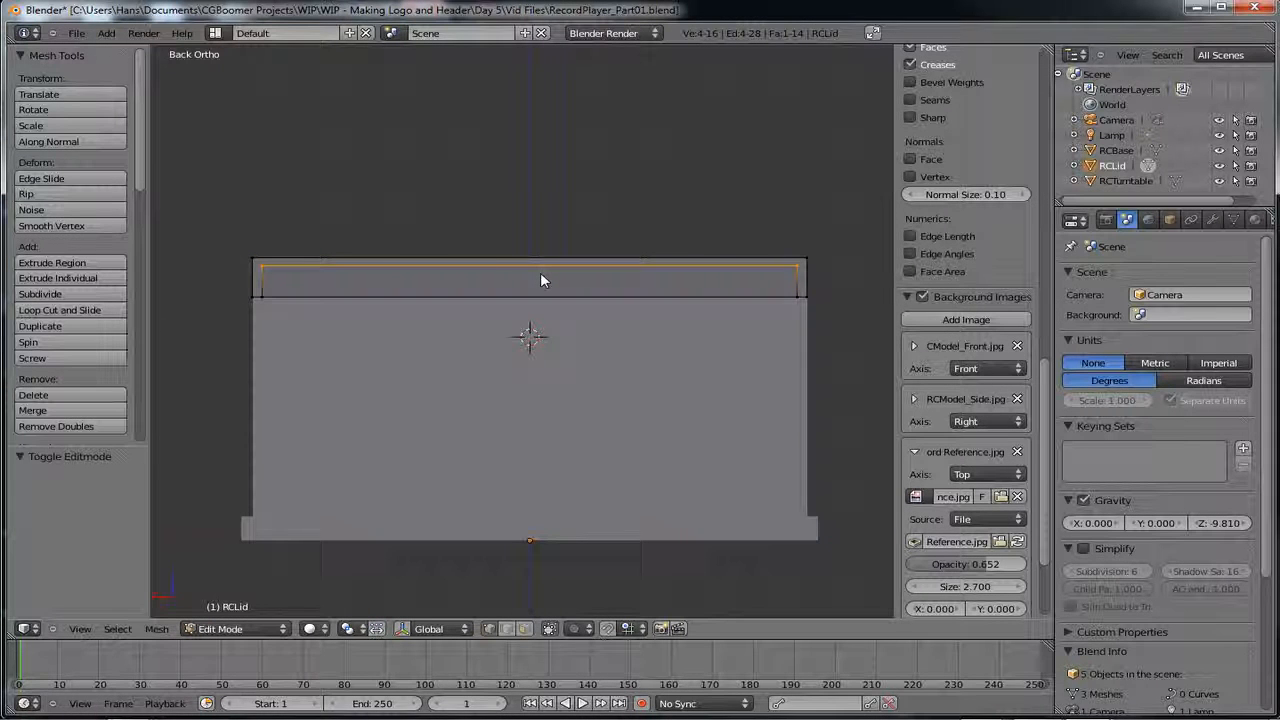
key(a)
key(ctrl+r)
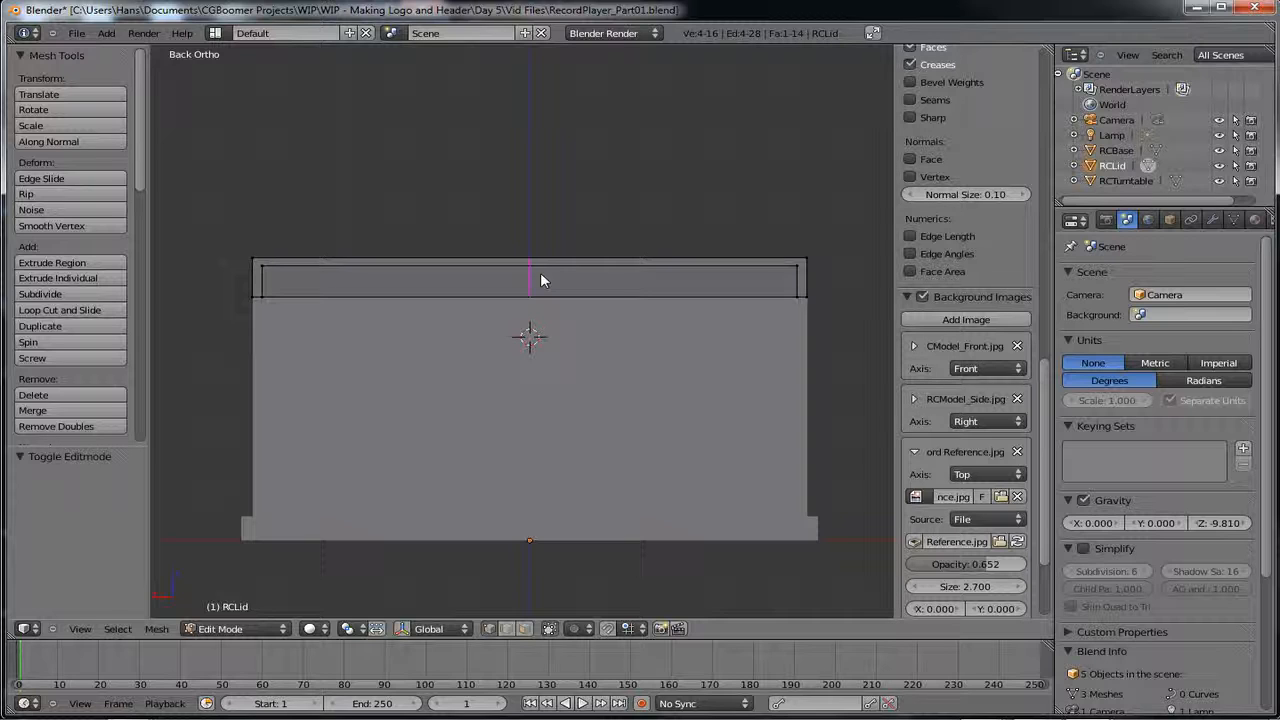
key(Escape)
click(540, 280)
click(540, 280)
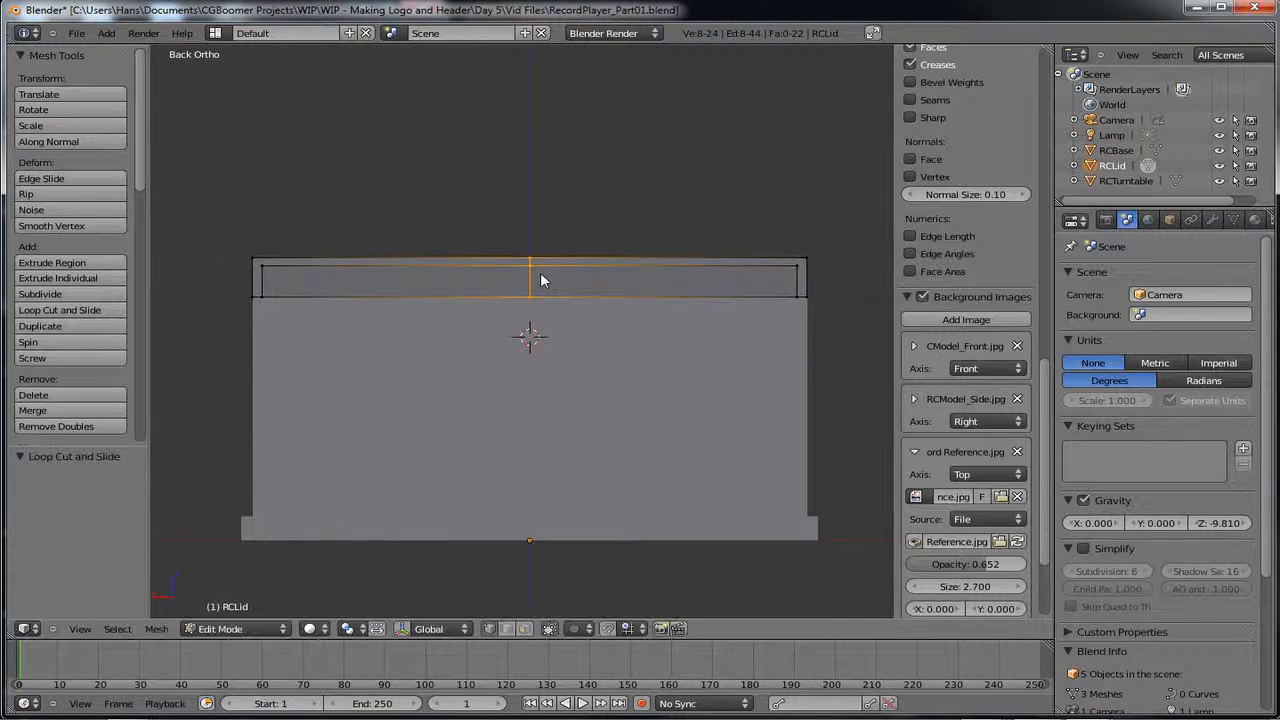
- In front wireframe view, select the lid's vertices on the negative X side of the centre cut and delete them
middle_drag(346, 360, 410, 390)
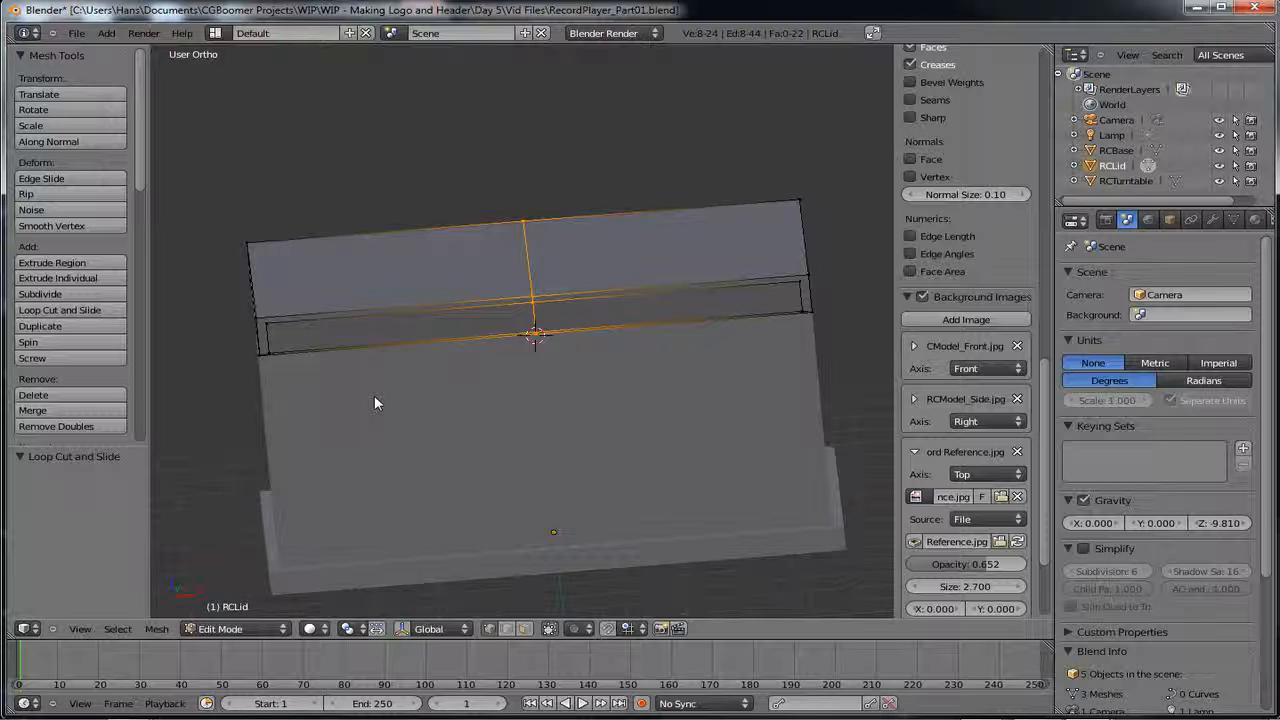
key(z)
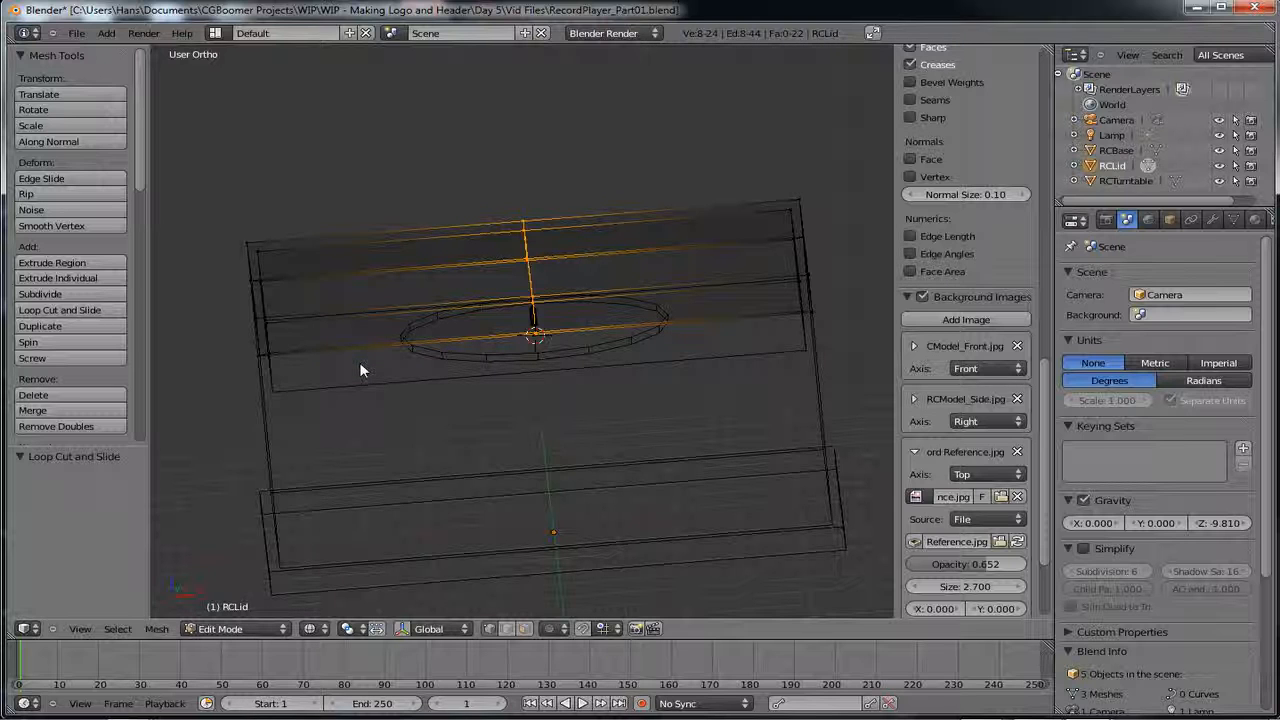
key(a)
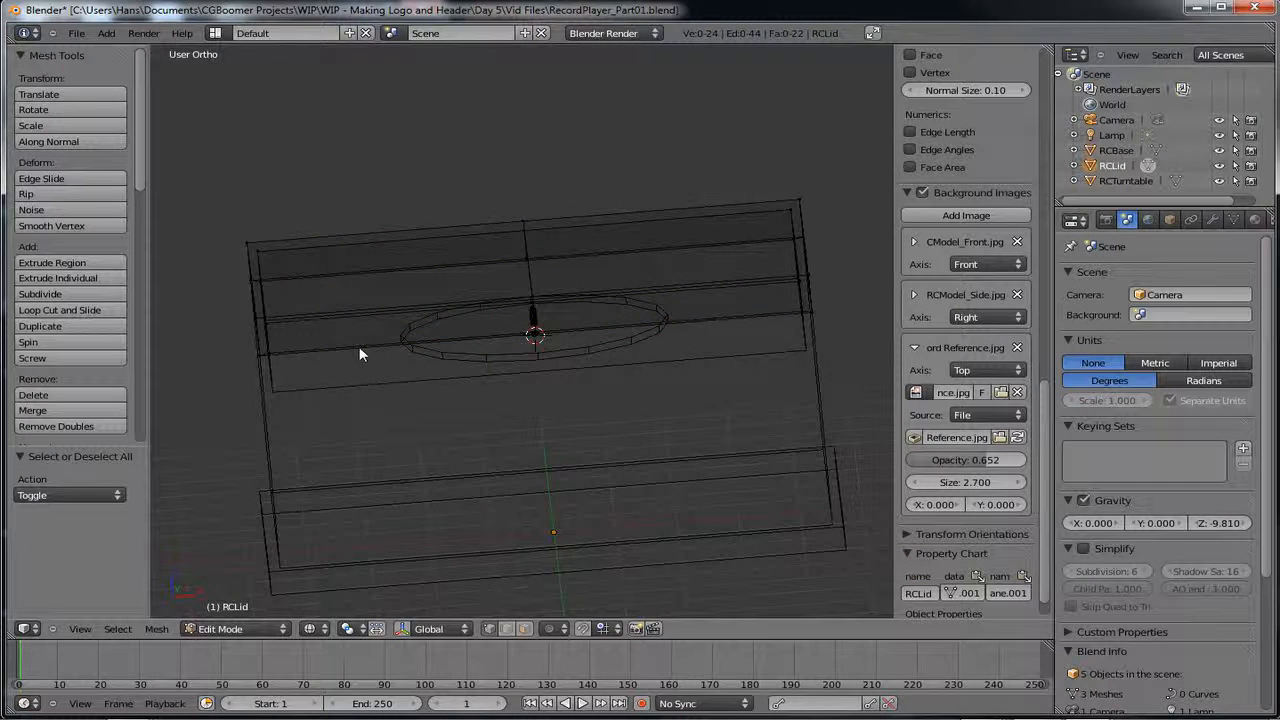
key(KP_1)
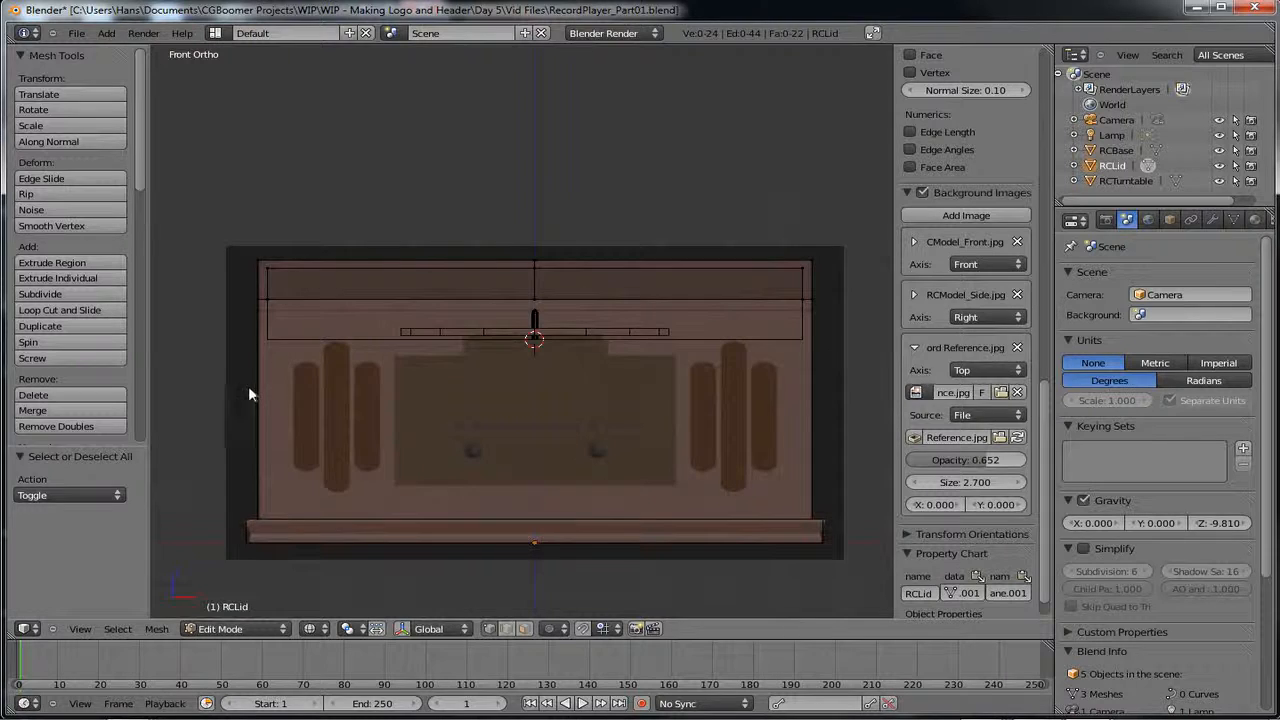
key(b)
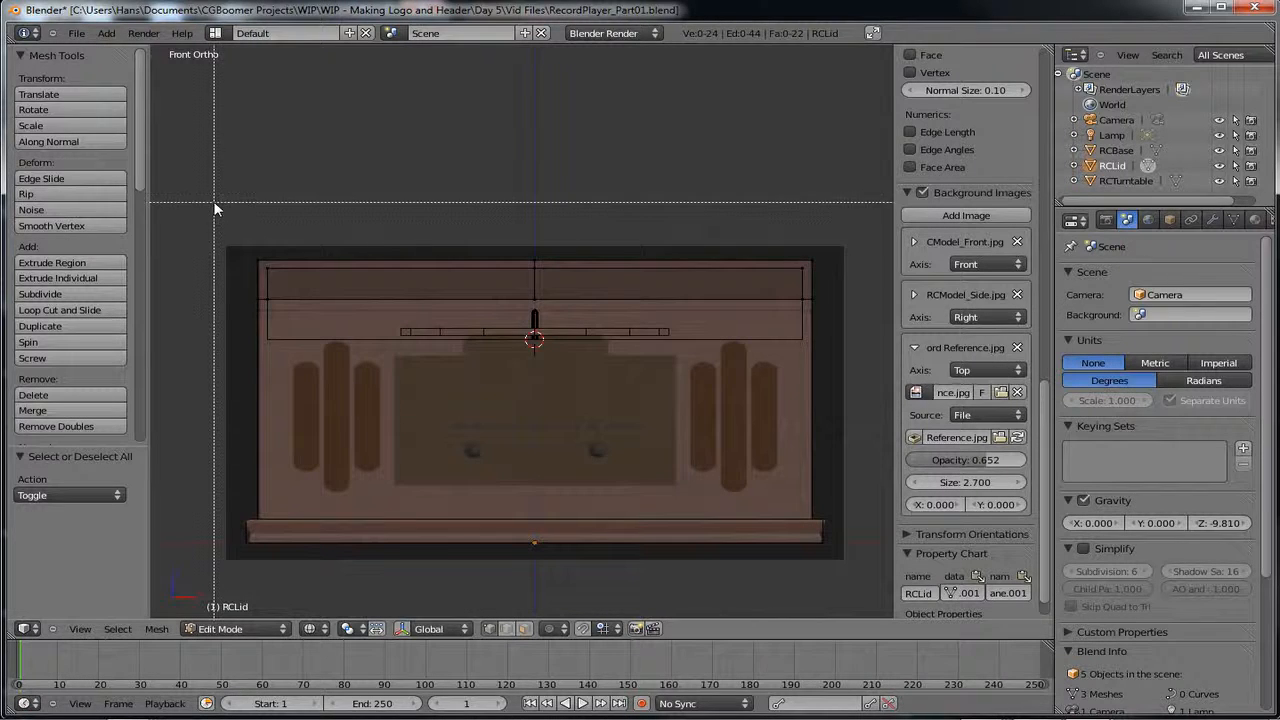
mouse_move(190, 205)
mouse_down()
mouse_move(309, 207)
mouse_move(371, 303)
mouse_move(408, 424)
mouse_move(466, 436)
mouse_up()
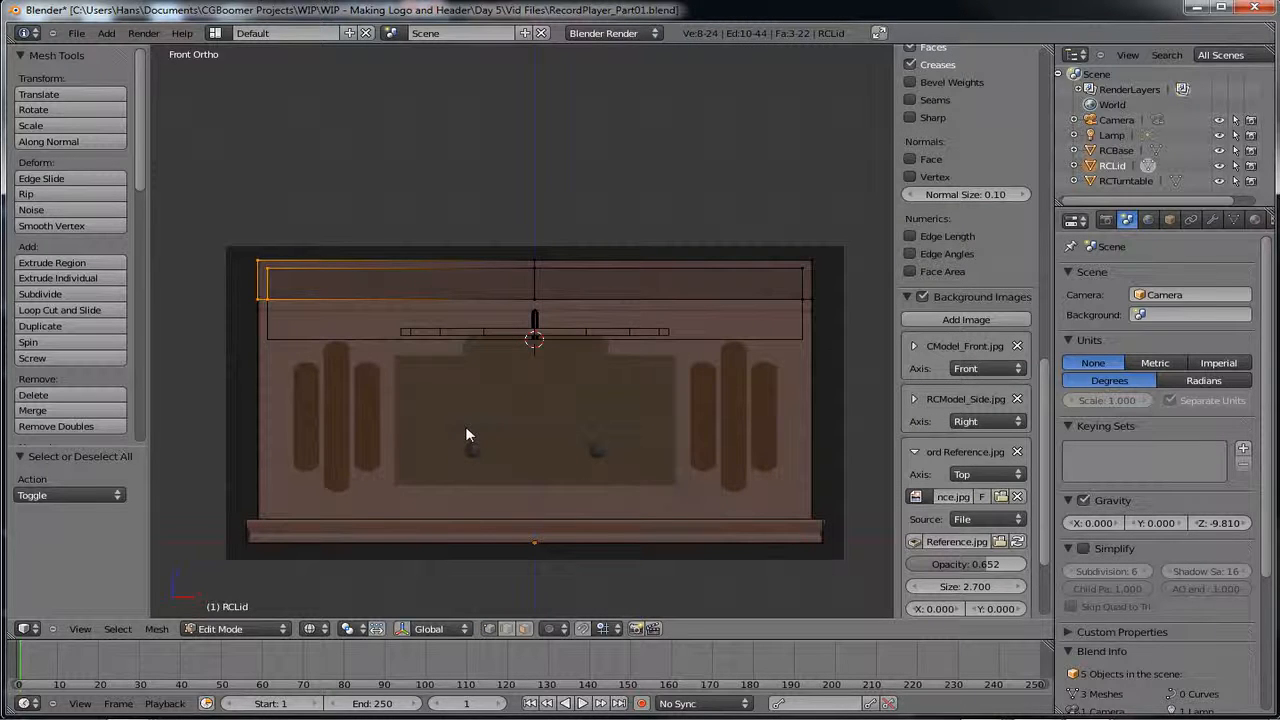
key(z)
mouse_move(357, 343)
middle_down()
mouse_move(366, 407)
mouse_move(425, 432)
mouse_move(354, 394)
mouse_move(369, 374)
mouse_move(341, 346)
middle_up()
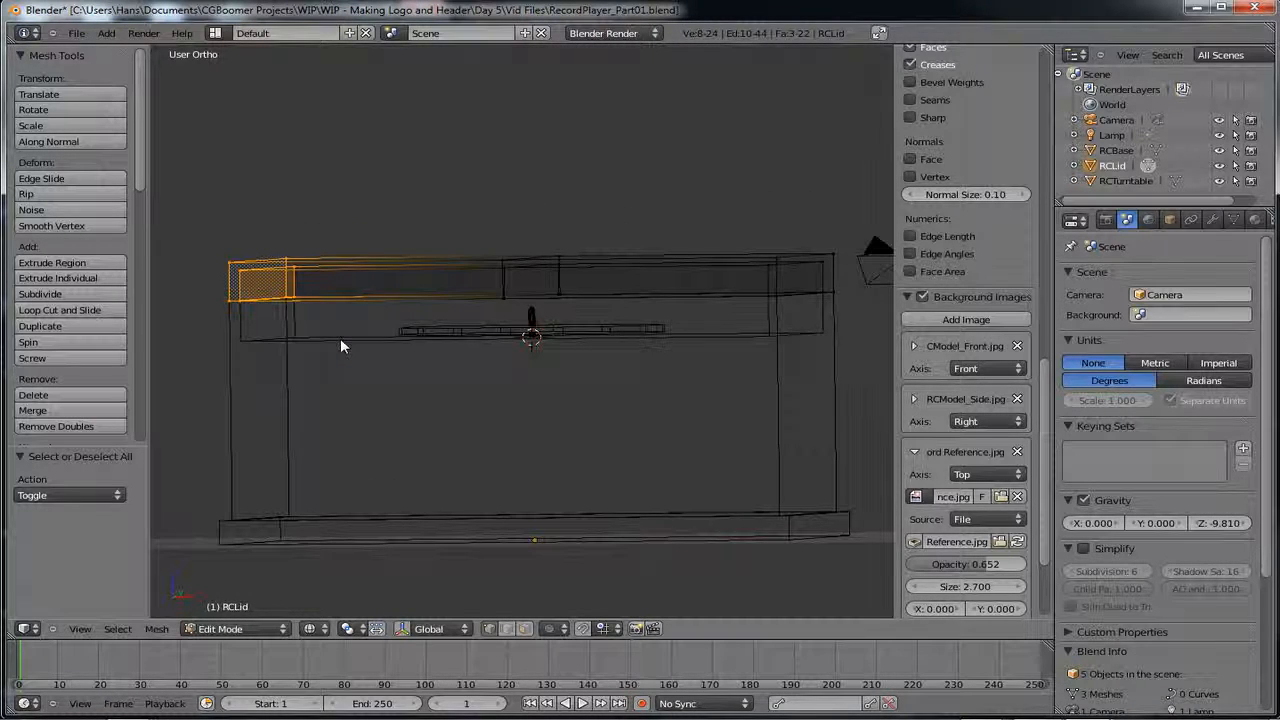
key(x)
click(341, 346)
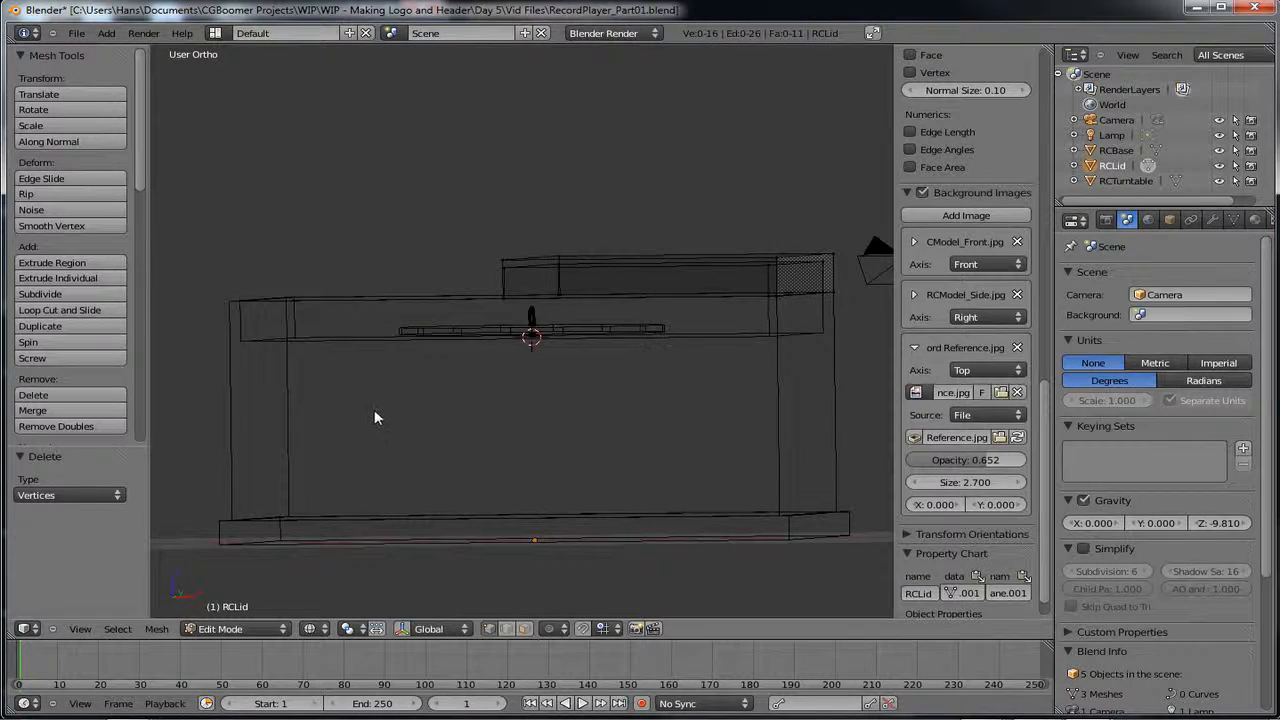
mouse_move(374, 417)
middle_down()
mouse_move(400, 420)
mouse_move(391, 437)
mouse_move(389, 416)
middle_up()
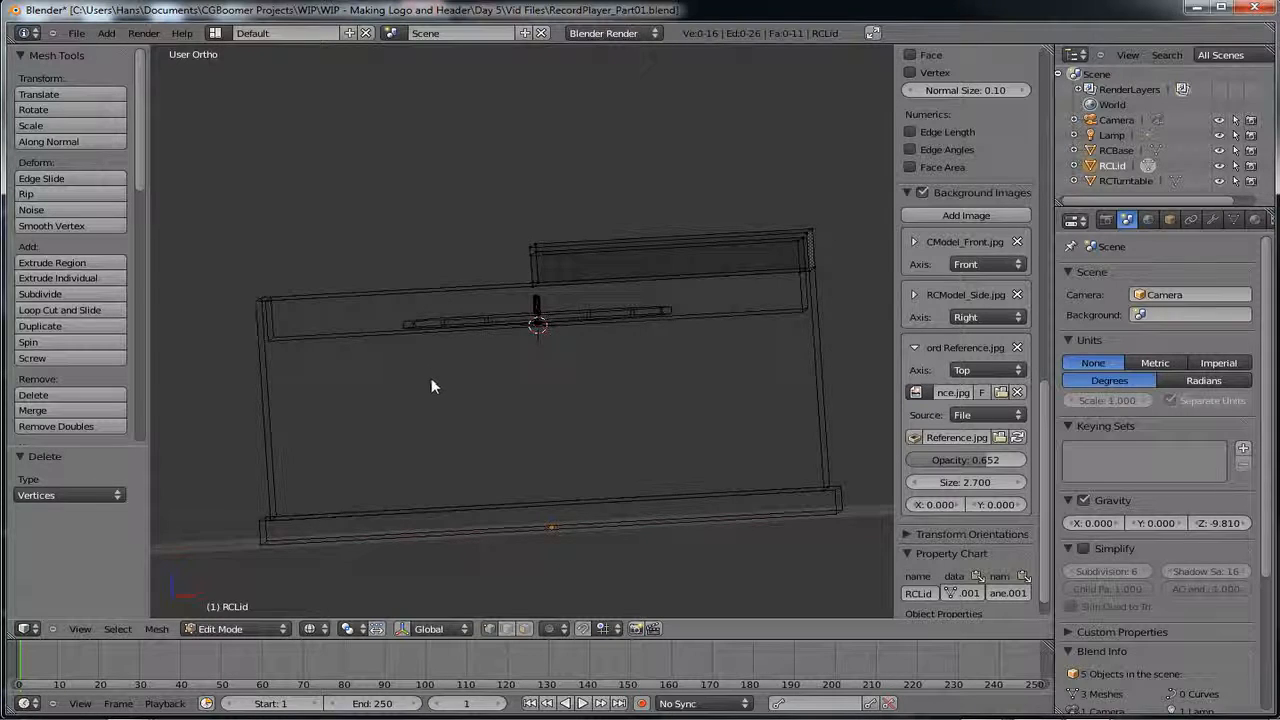
key(Tab)
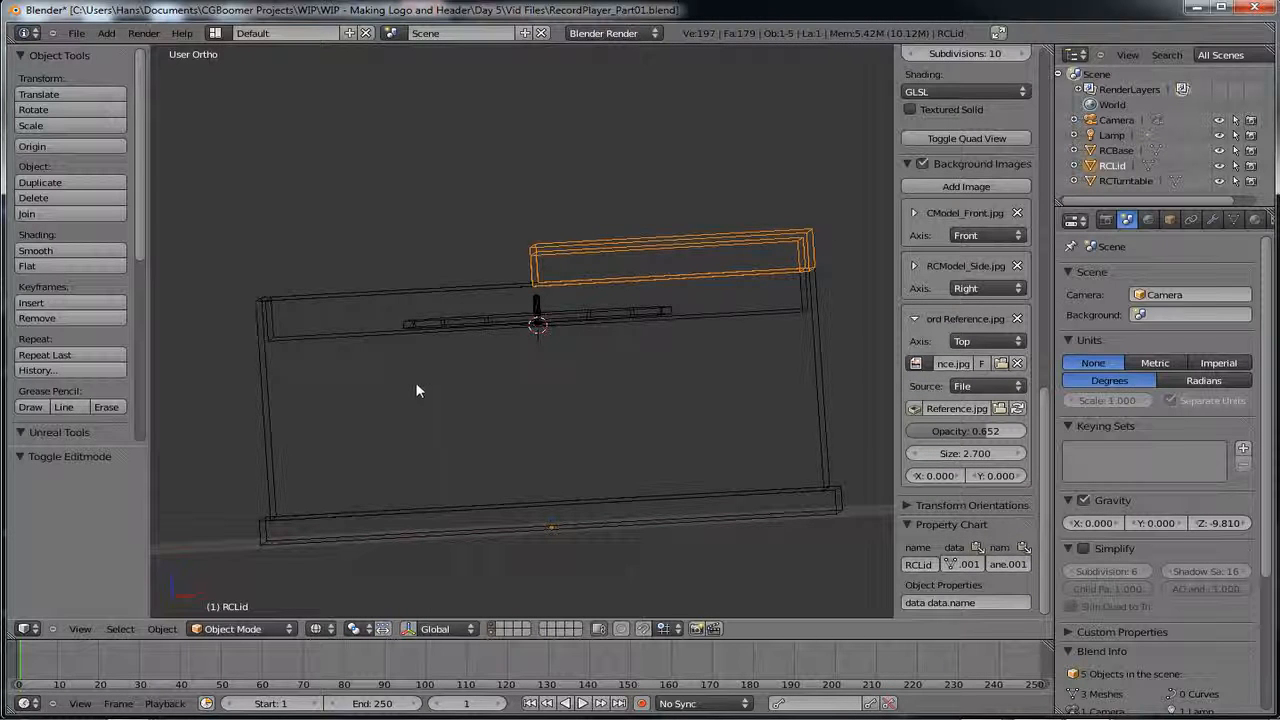
- In front wireframe view, select the RCBase vertices on the negative X side of the centre cut and delete them
right_click(531, 504)
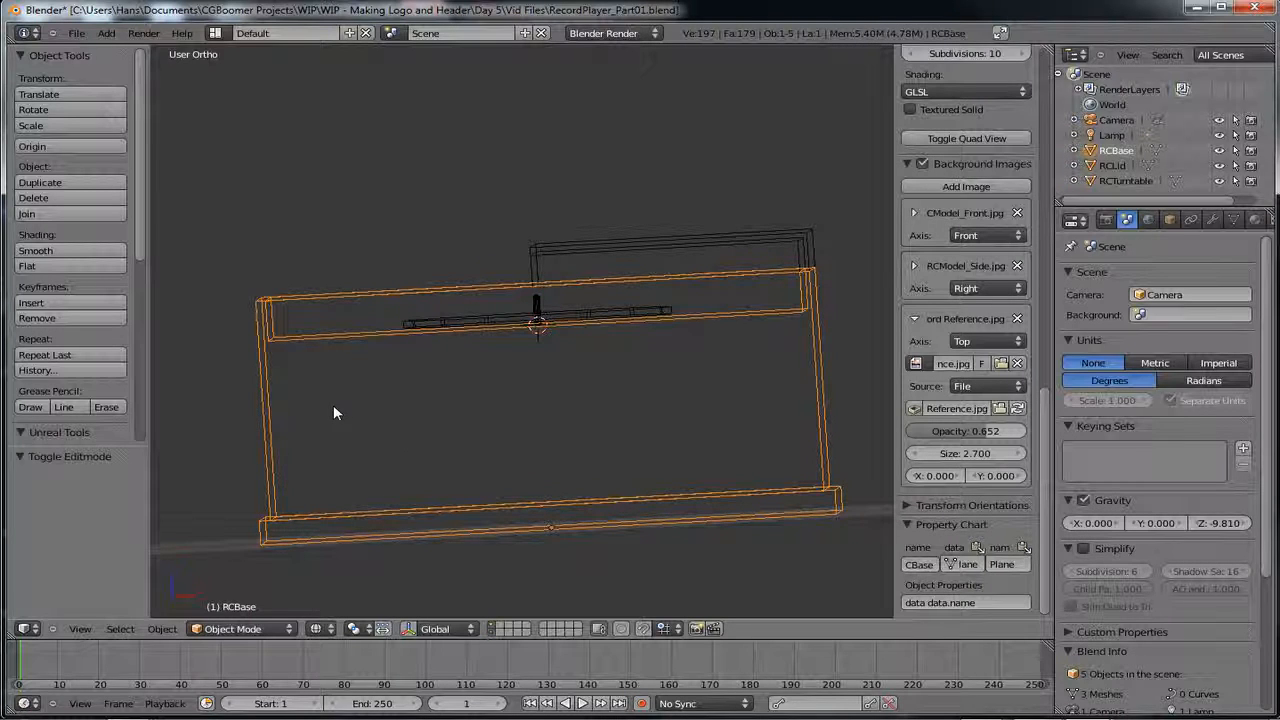
middle_drag(415, 426, 419, 424)
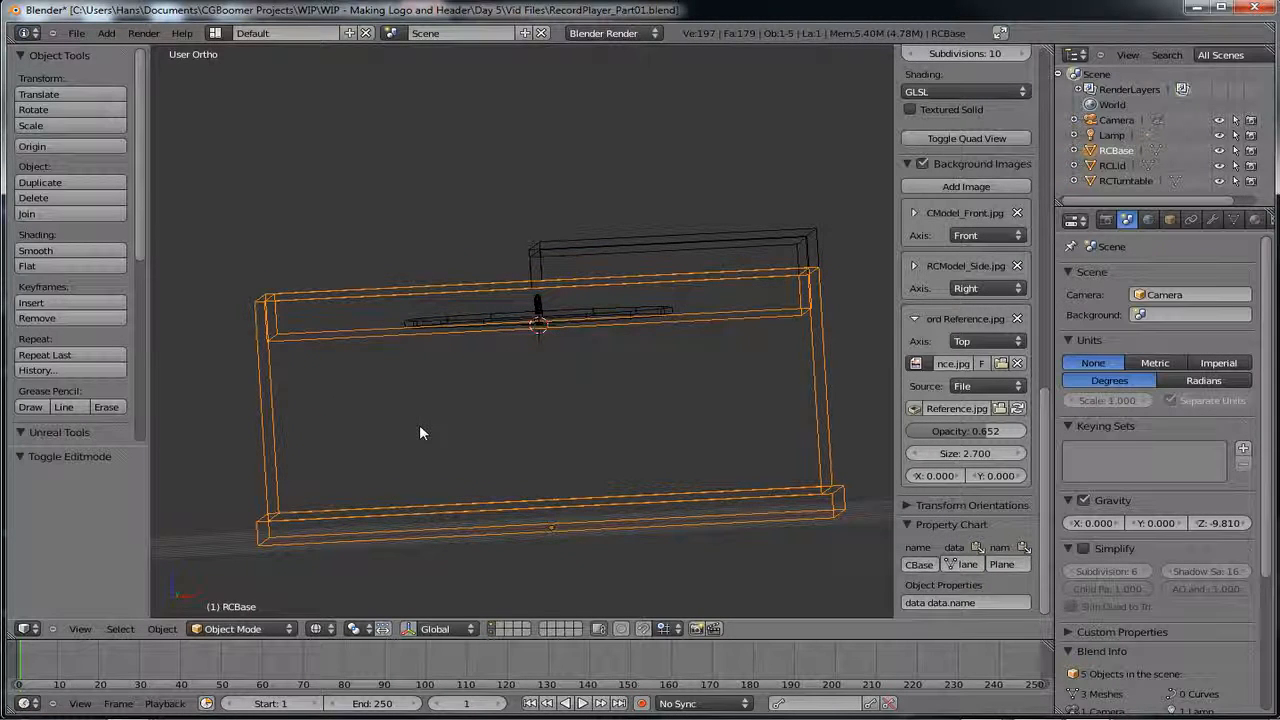
key(Tab)
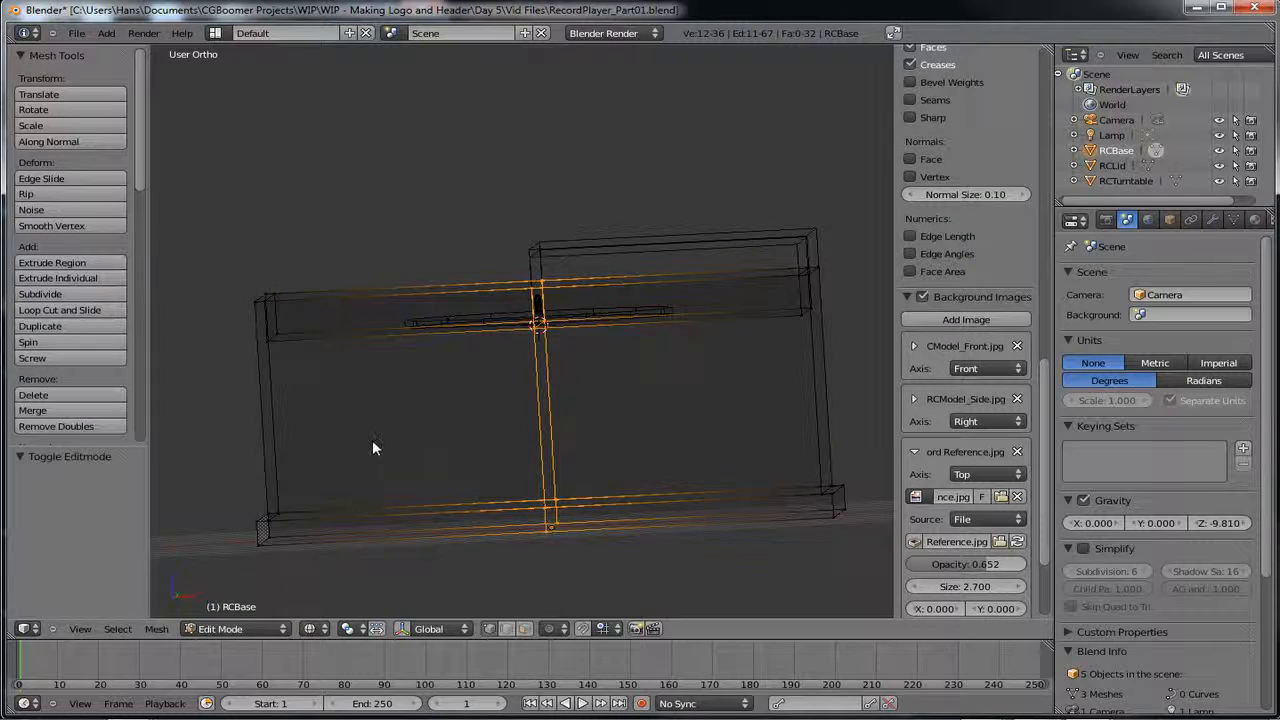
mouse_move(372, 440)
middle_down()
mouse_move(386, 434)
mouse_move(375, 448)
middle_up()
key(a)
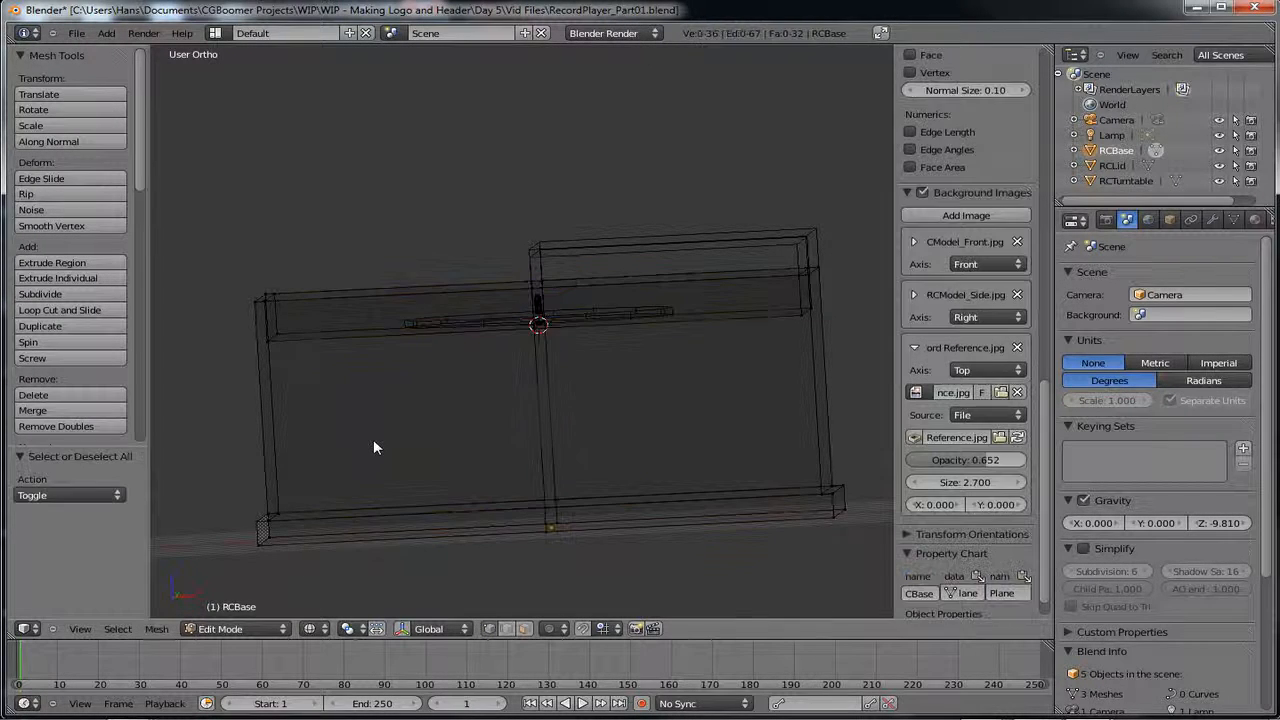
key(KP_1)
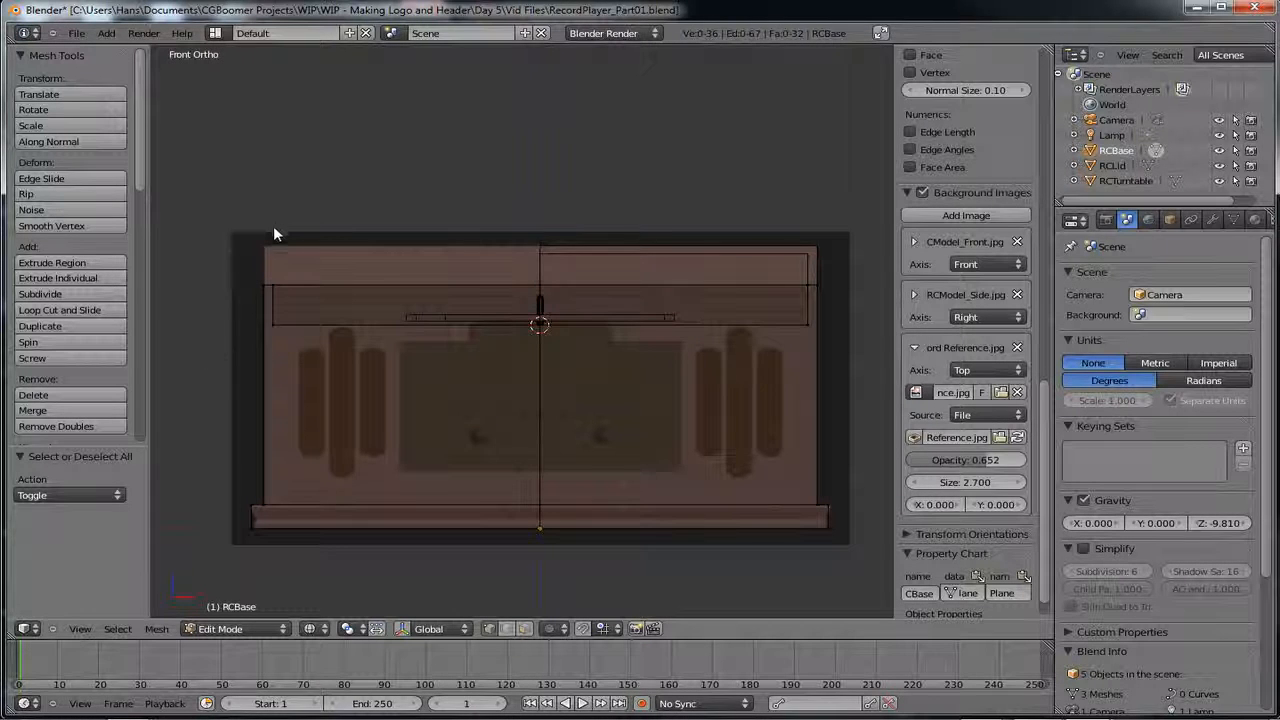
key(b)
drag(223, 207, 469, 595)
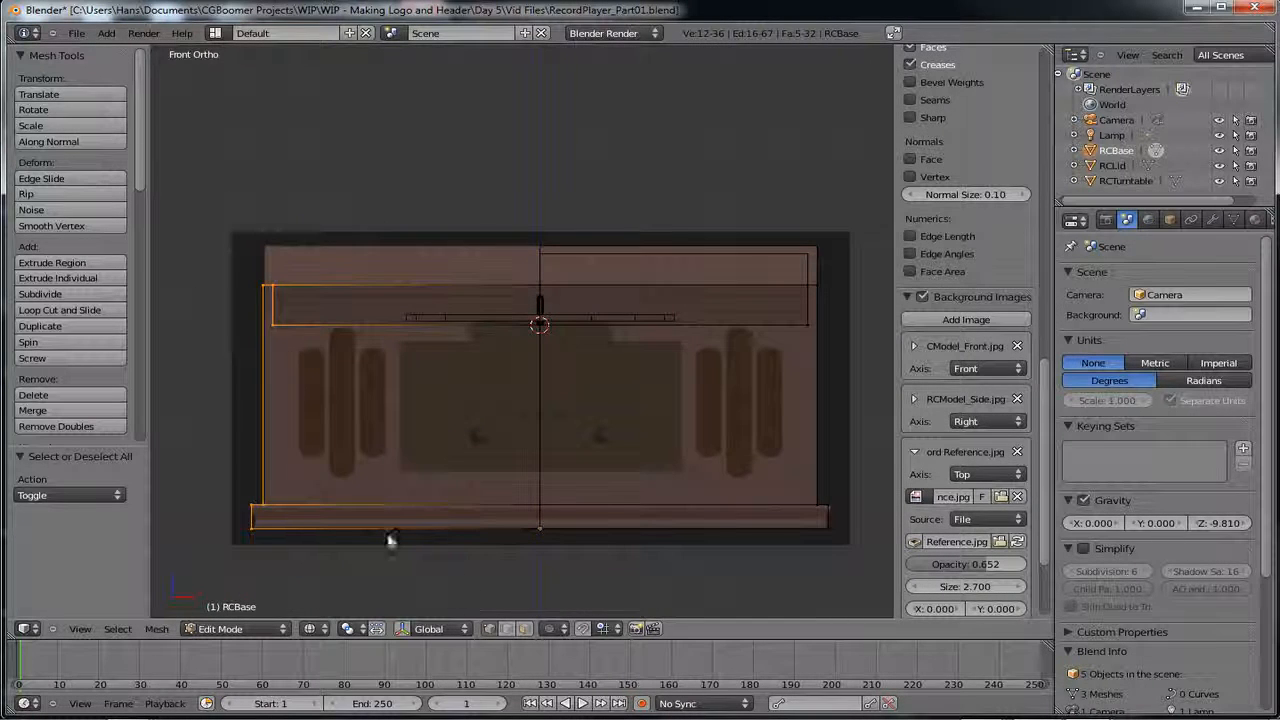
key(x)
click(346, 497)
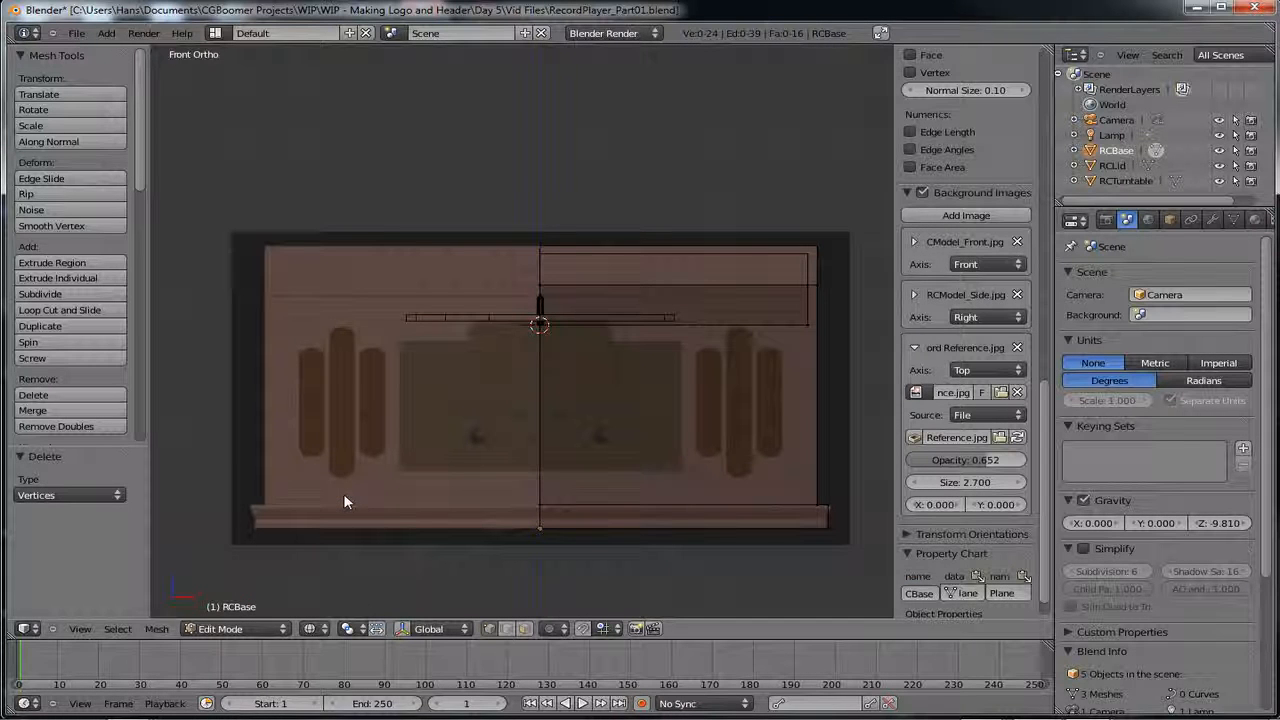
key(Tab)
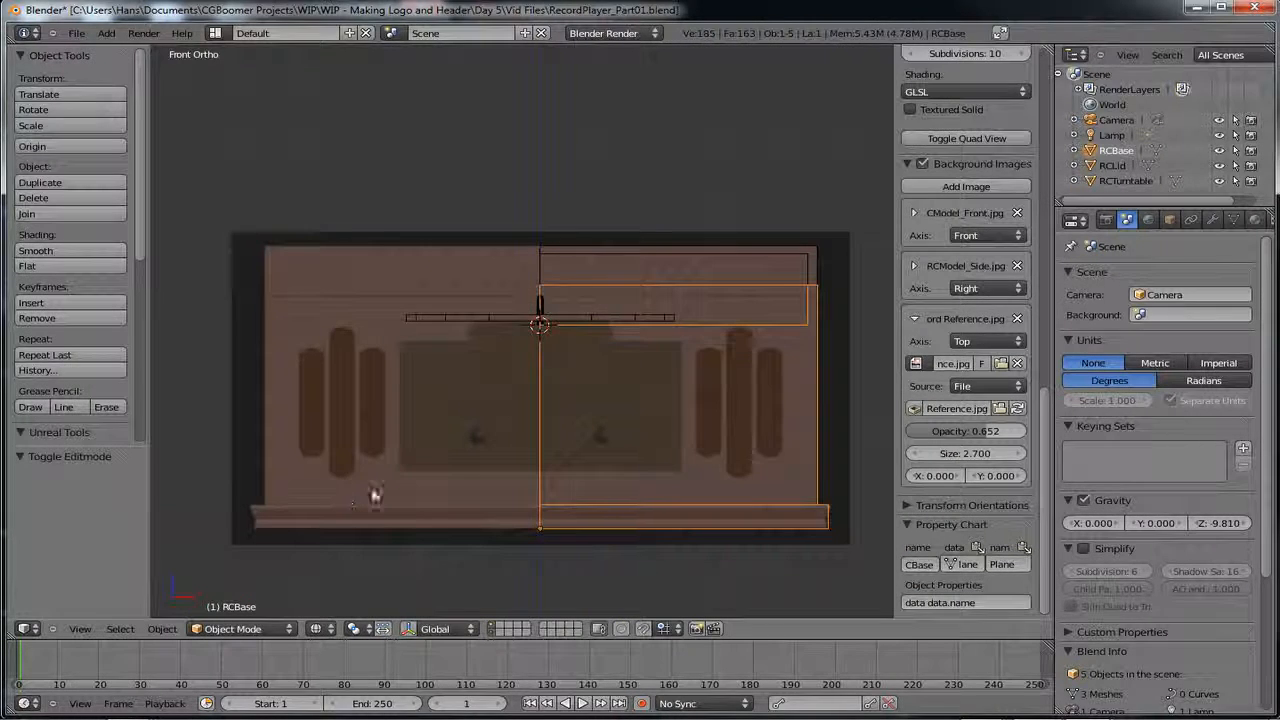
- Add a Mirror modifier on the X axis to RCBase, with Clipping enabled and the edit cage adjusted to the modifier result
click(1212, 219)
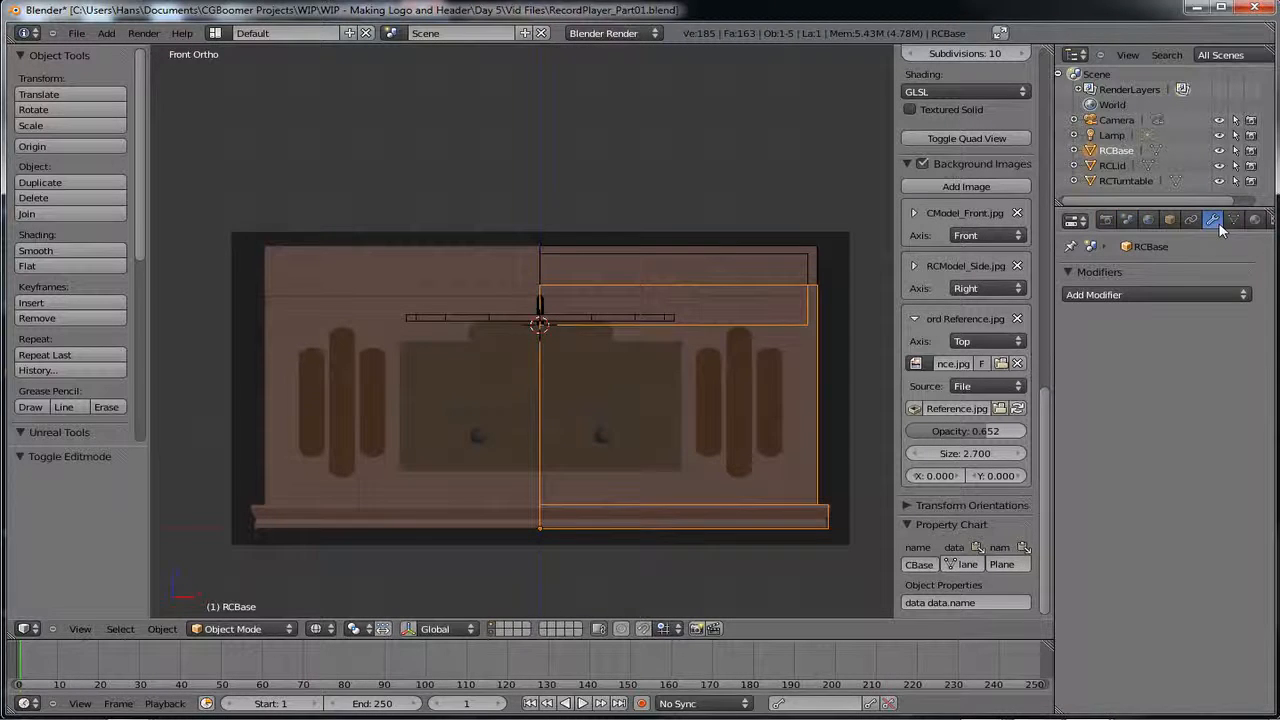
click(1138, 296)
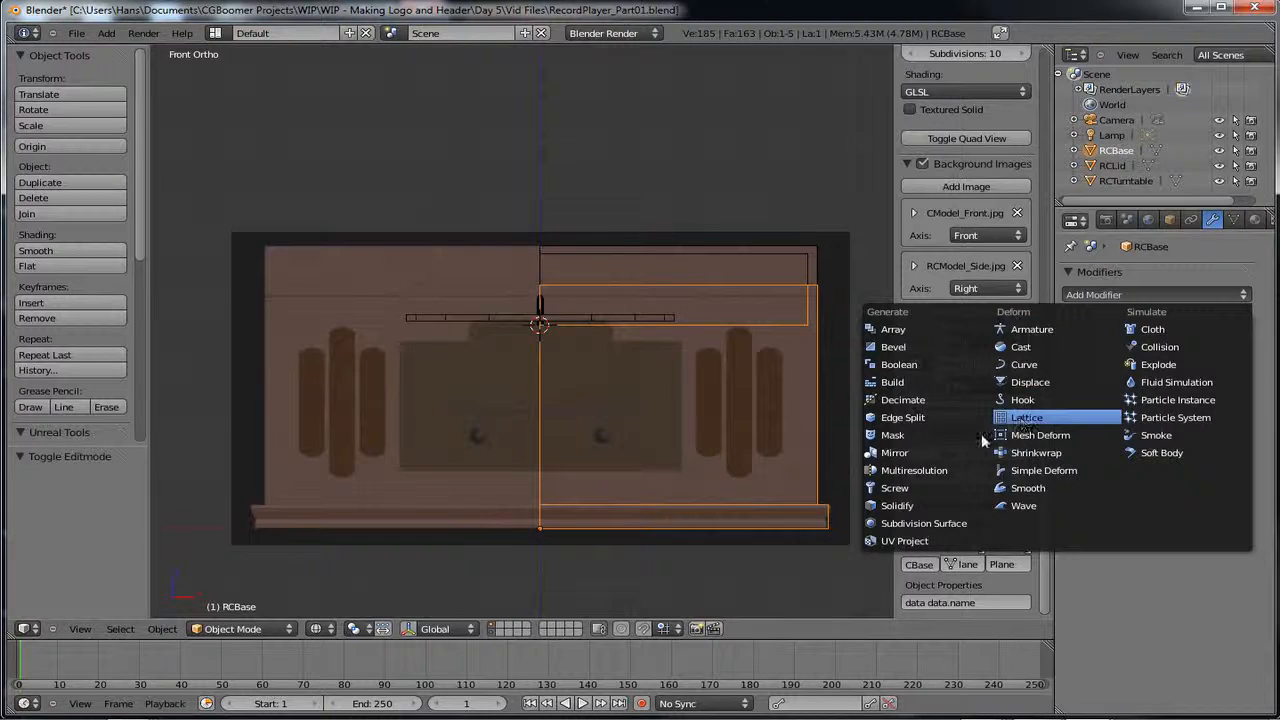
click(897, 453)
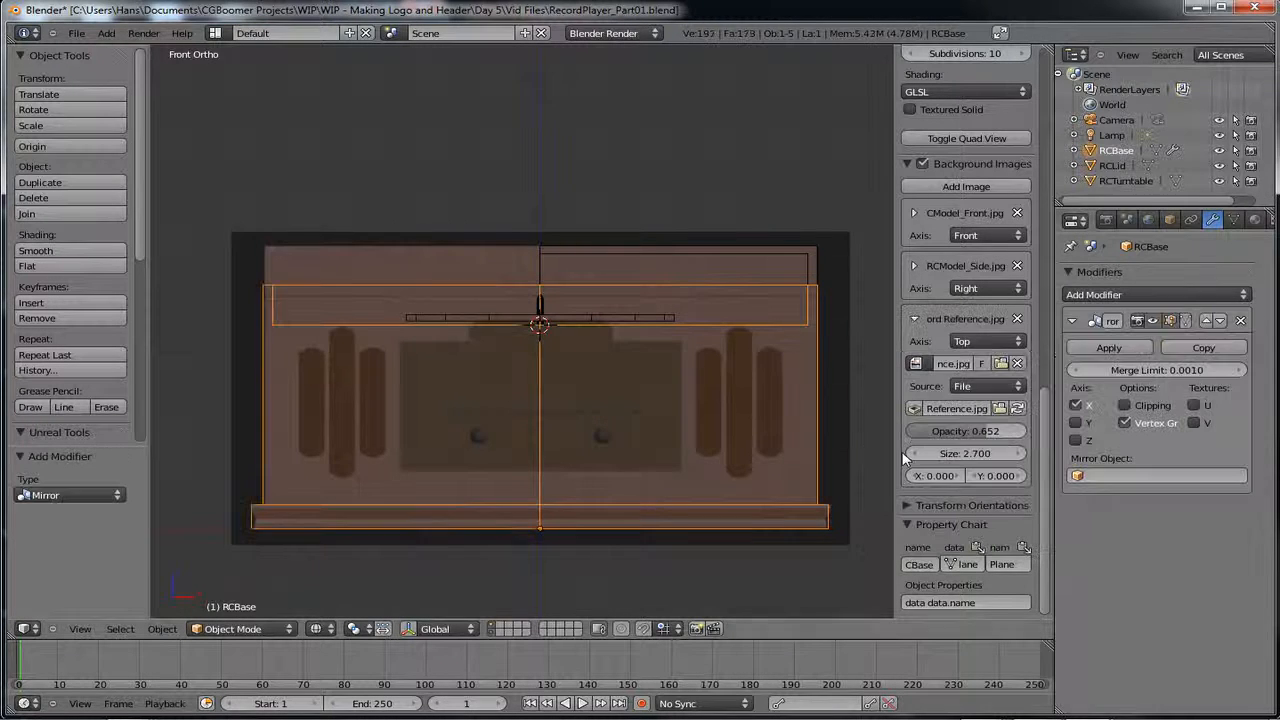
click(1125, 405)
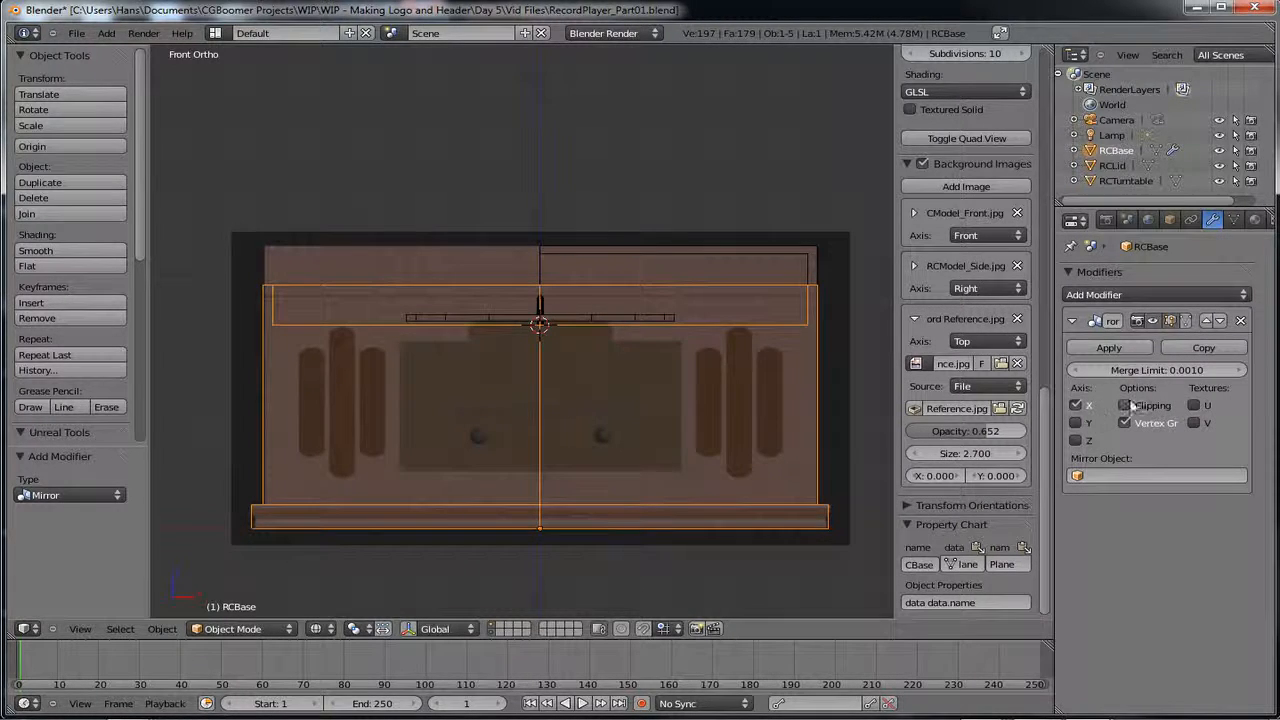
click(1187, 323)
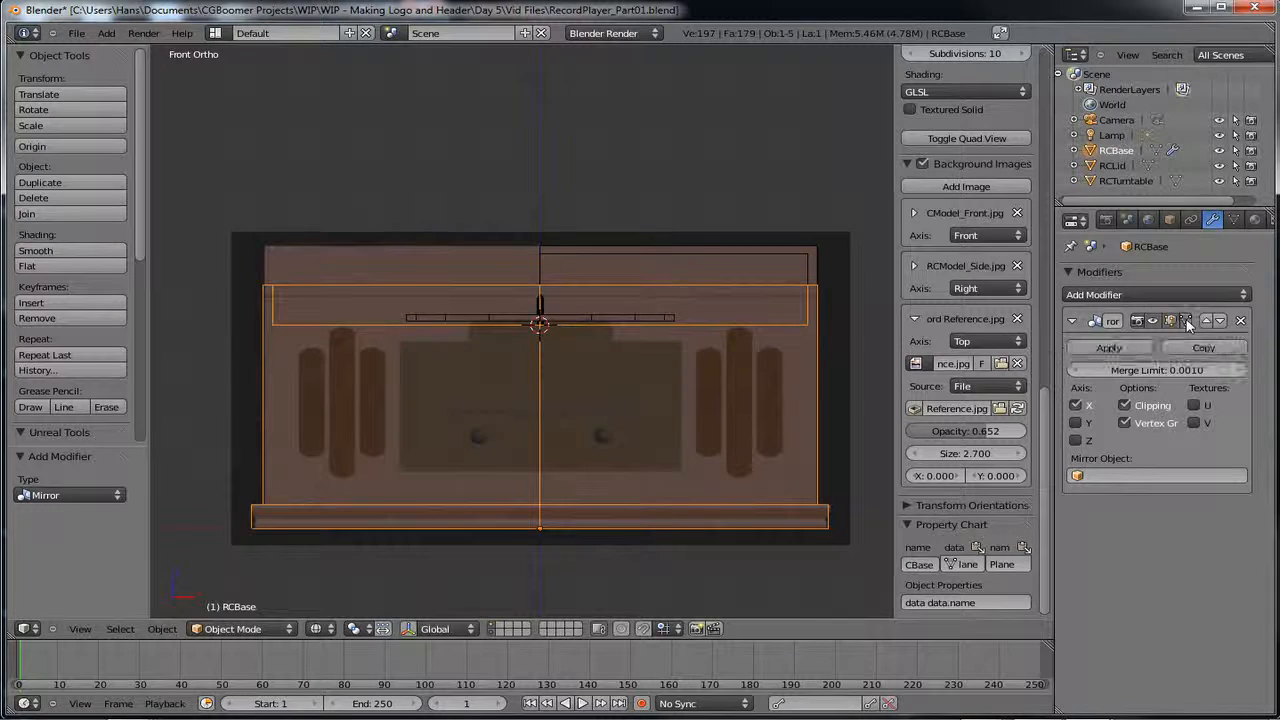
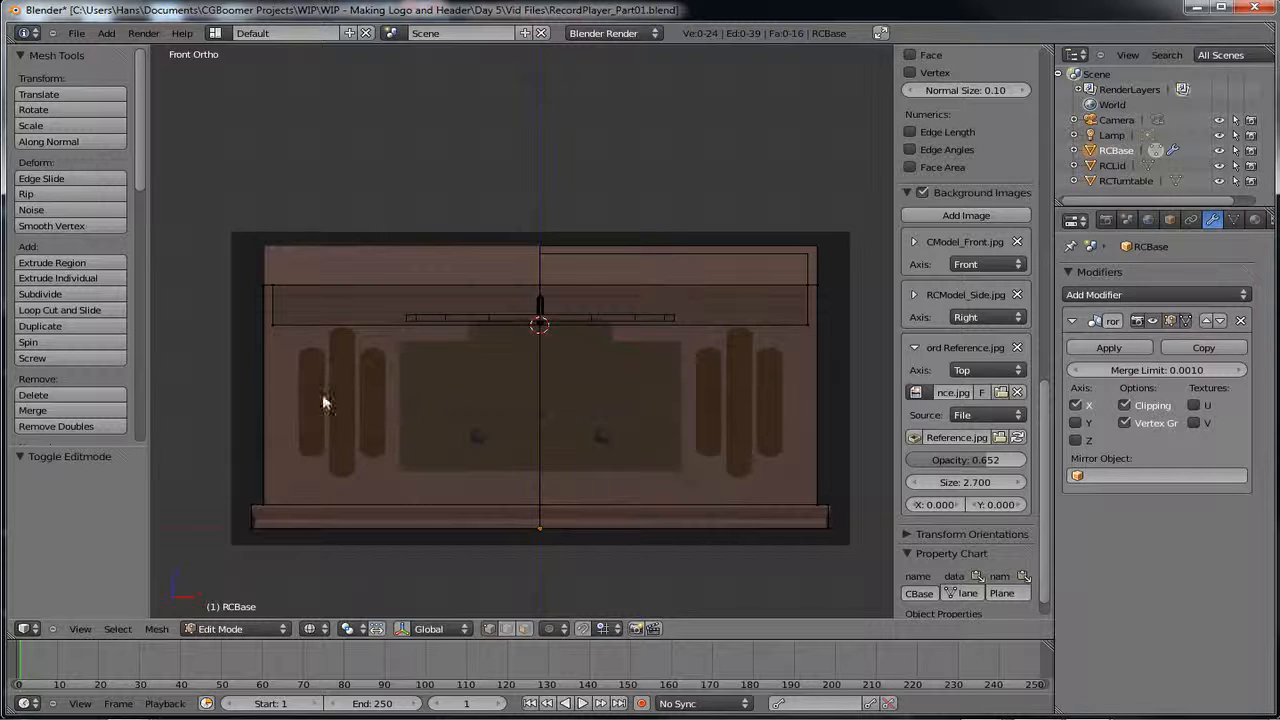
key(Tab)
- Add a Mirror modifier on the X axis to RCLid and enable Clipping
right_click(590, 258)
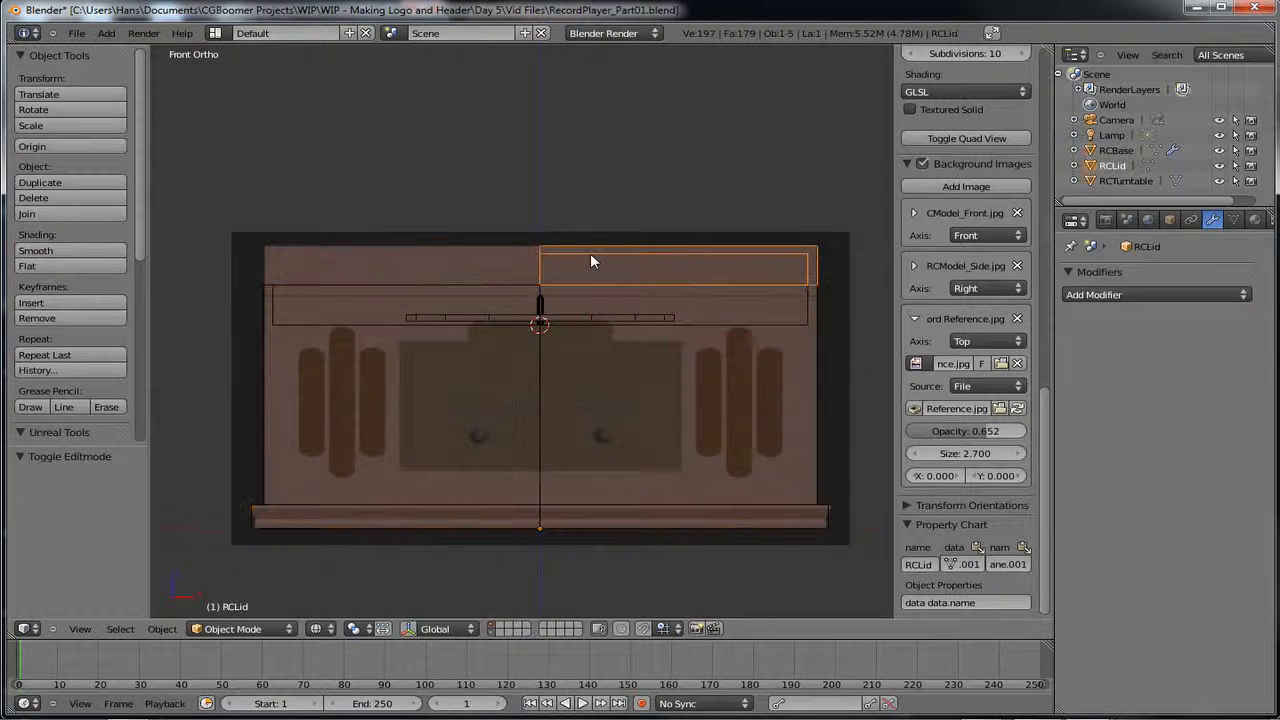
click(1130, 296)
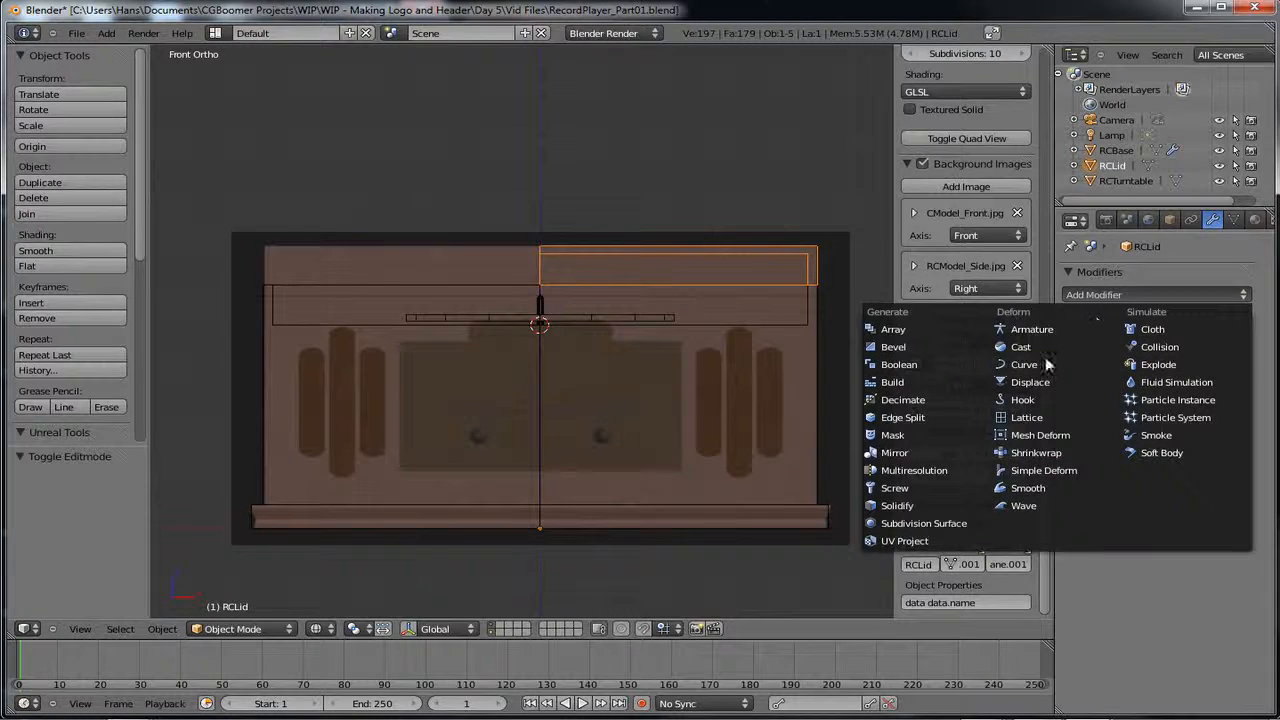
click(899, 450)
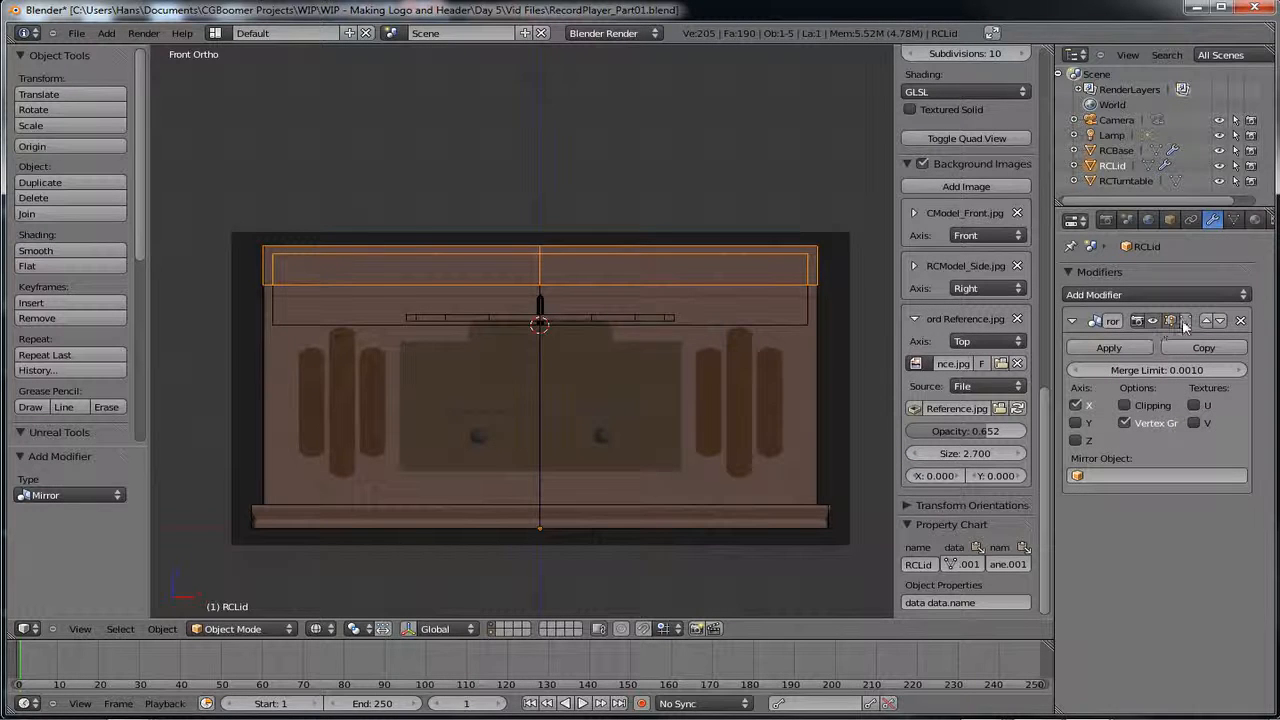
click(1123, 405)
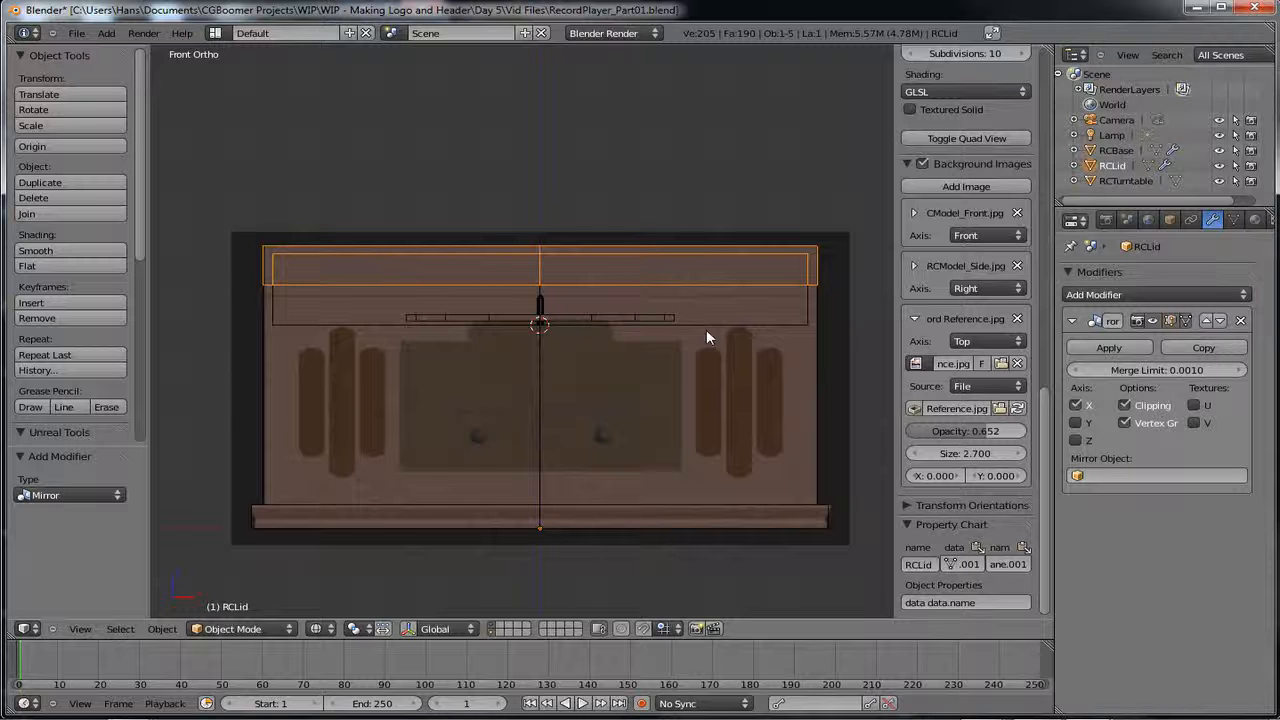
- View the record player from behind in solid shading and open the RCBase mesh for editing
key(ctrl+KP_1)
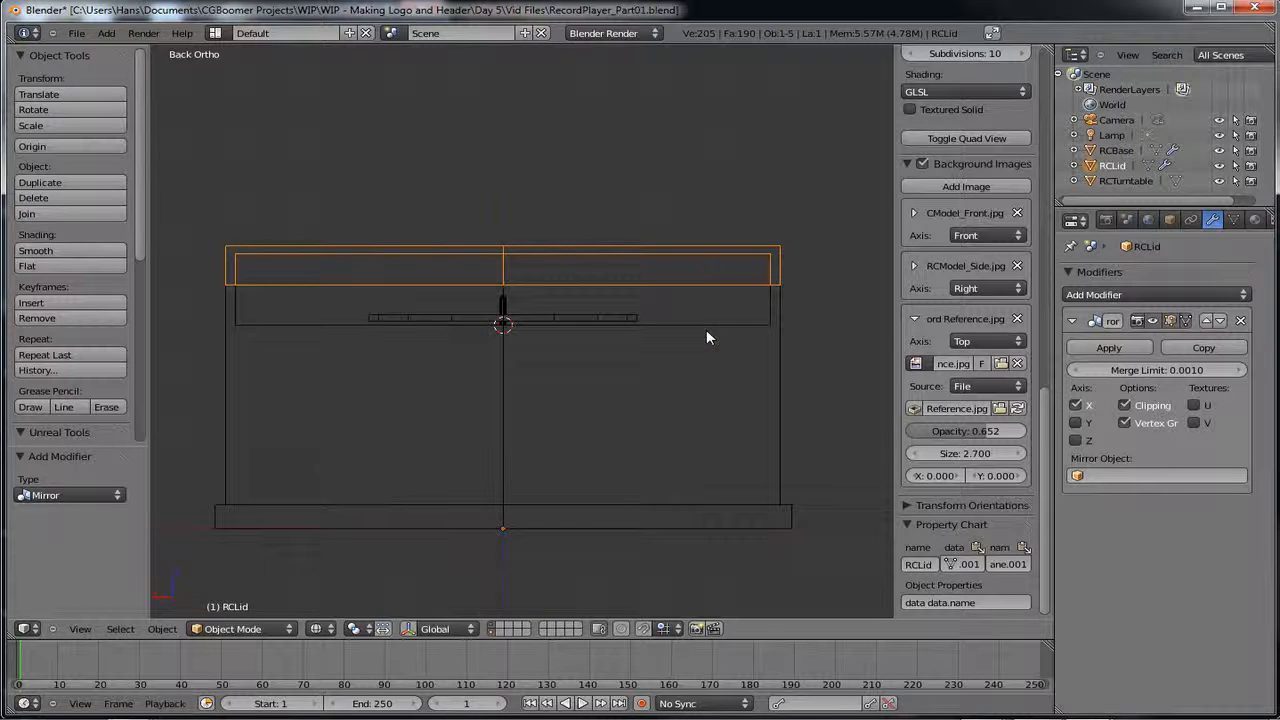
right_click(345, 512)
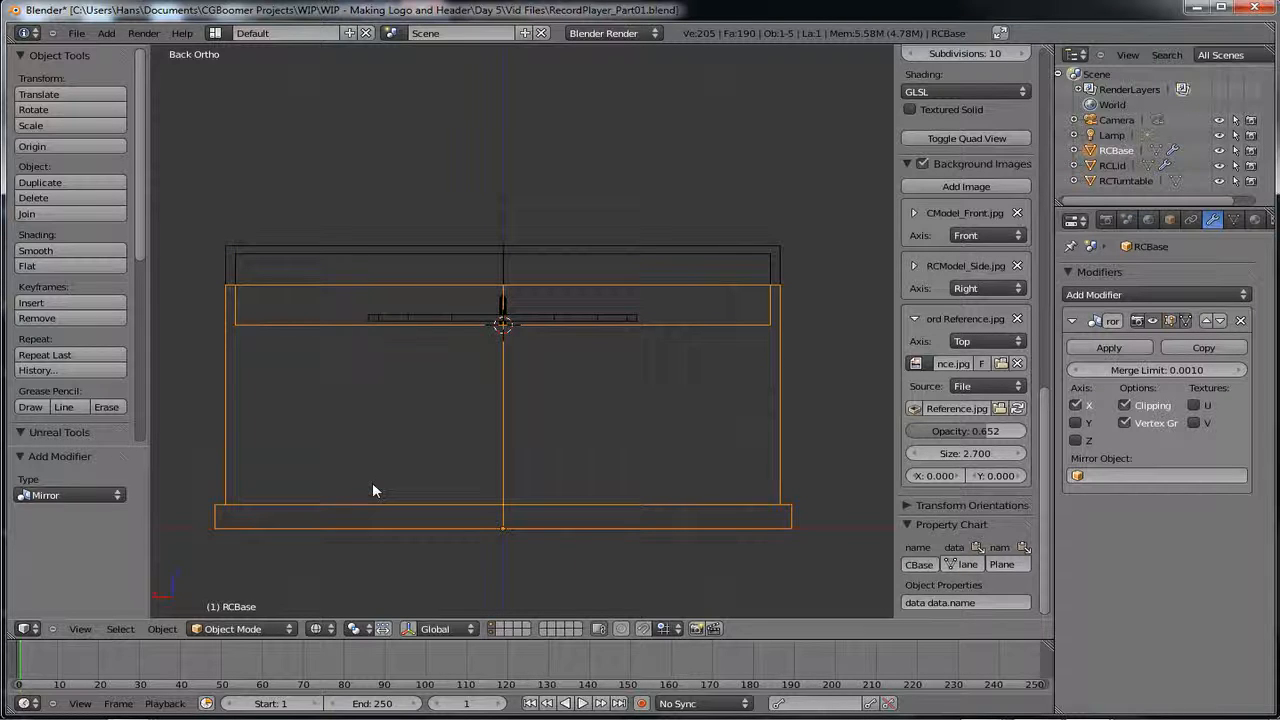
key(Tab)
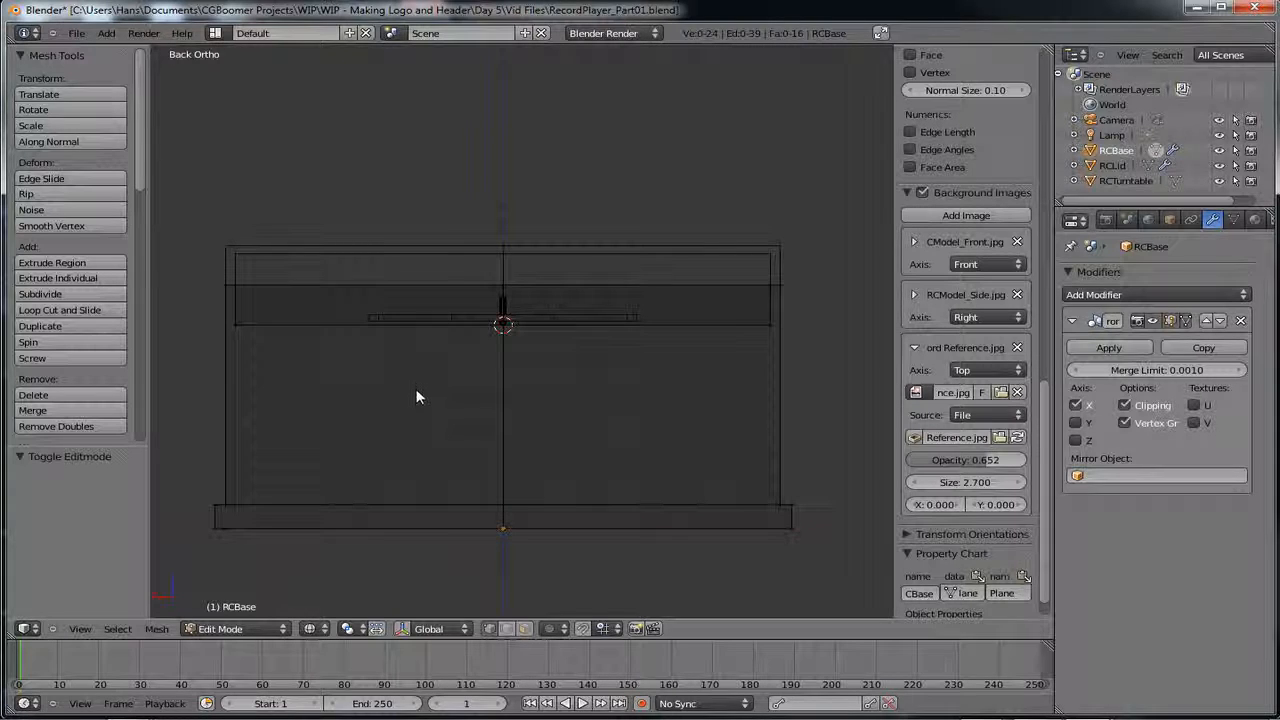
middle_drag(417, 394, 419, 398)
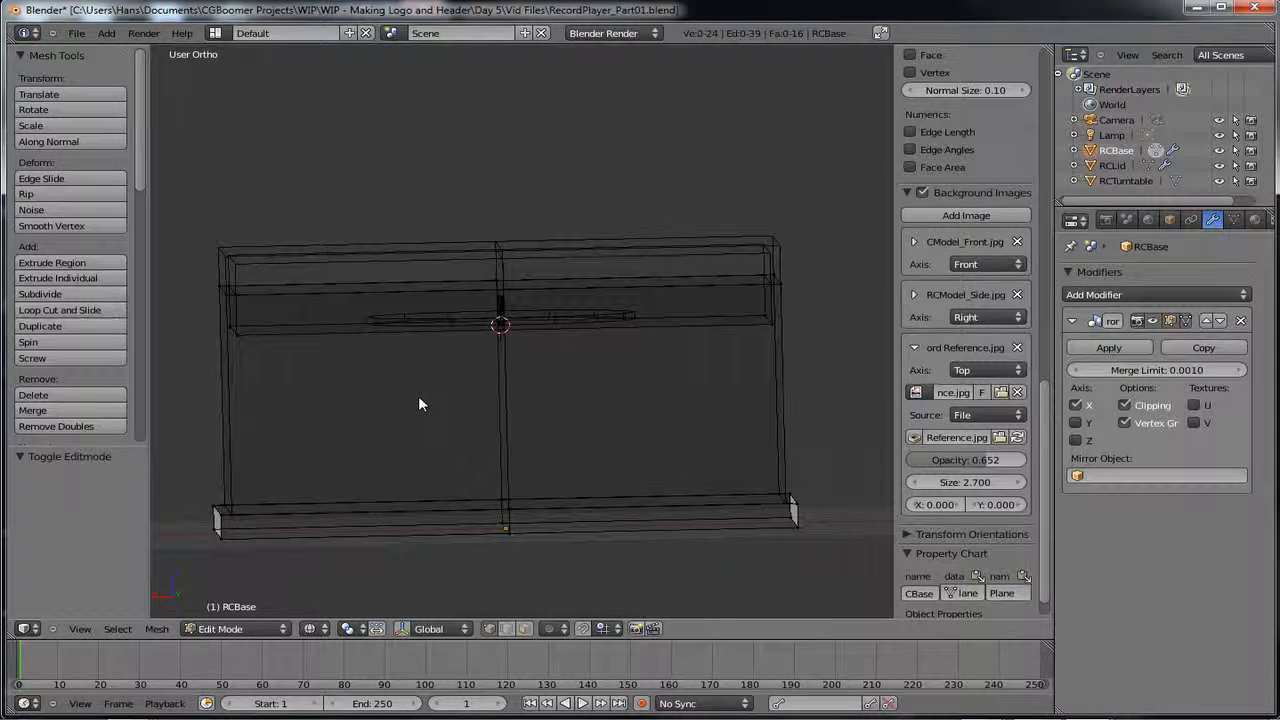
key(Tab)
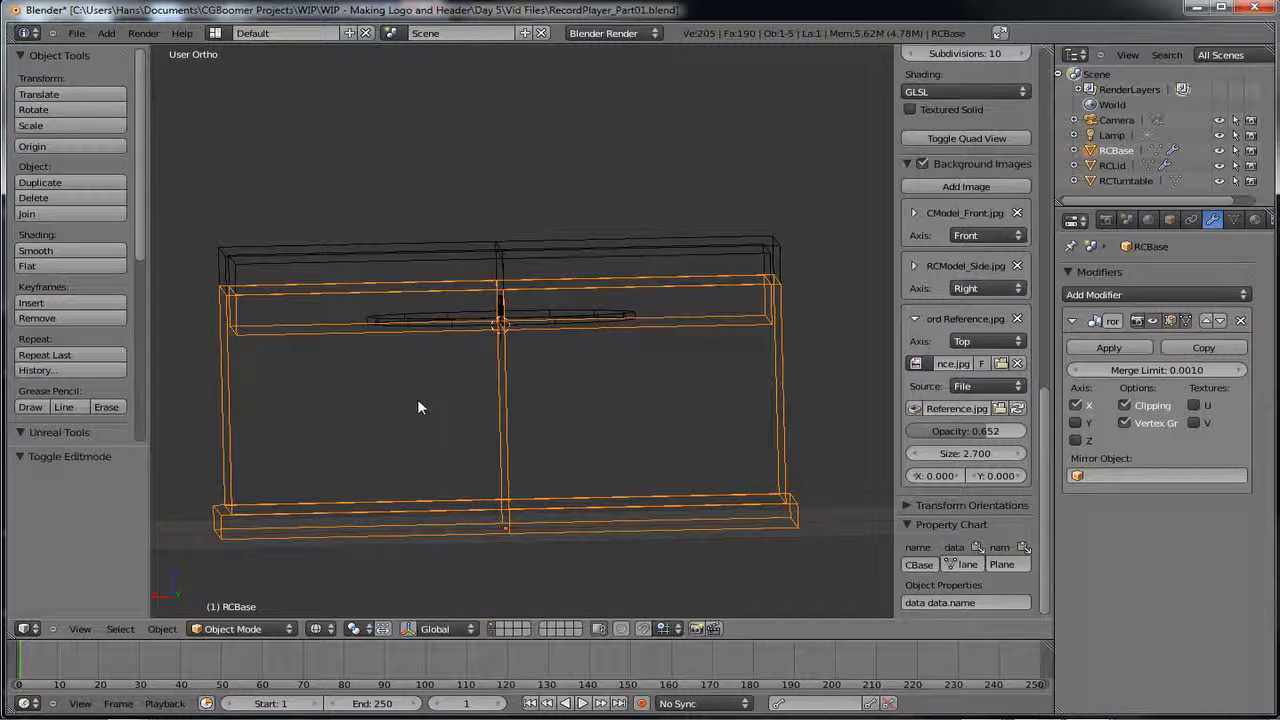
key(z)
middle_drag(417, 399, 439, 374)
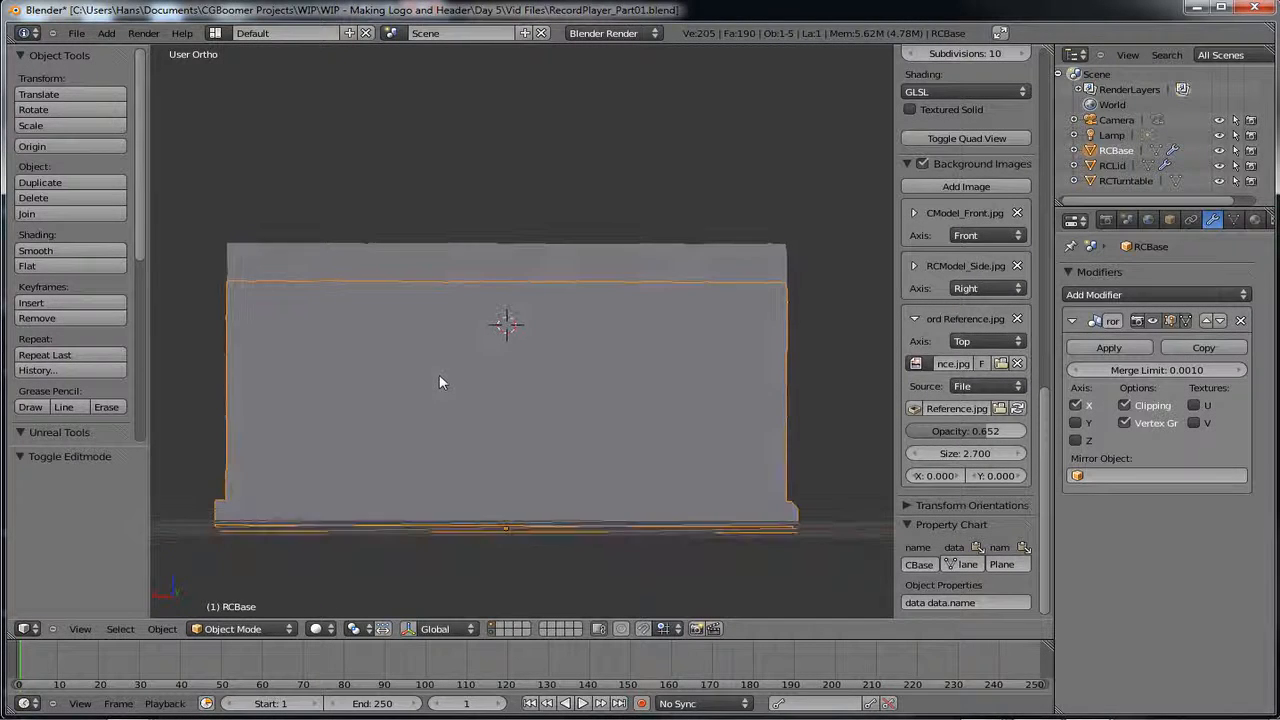
key(Tab)
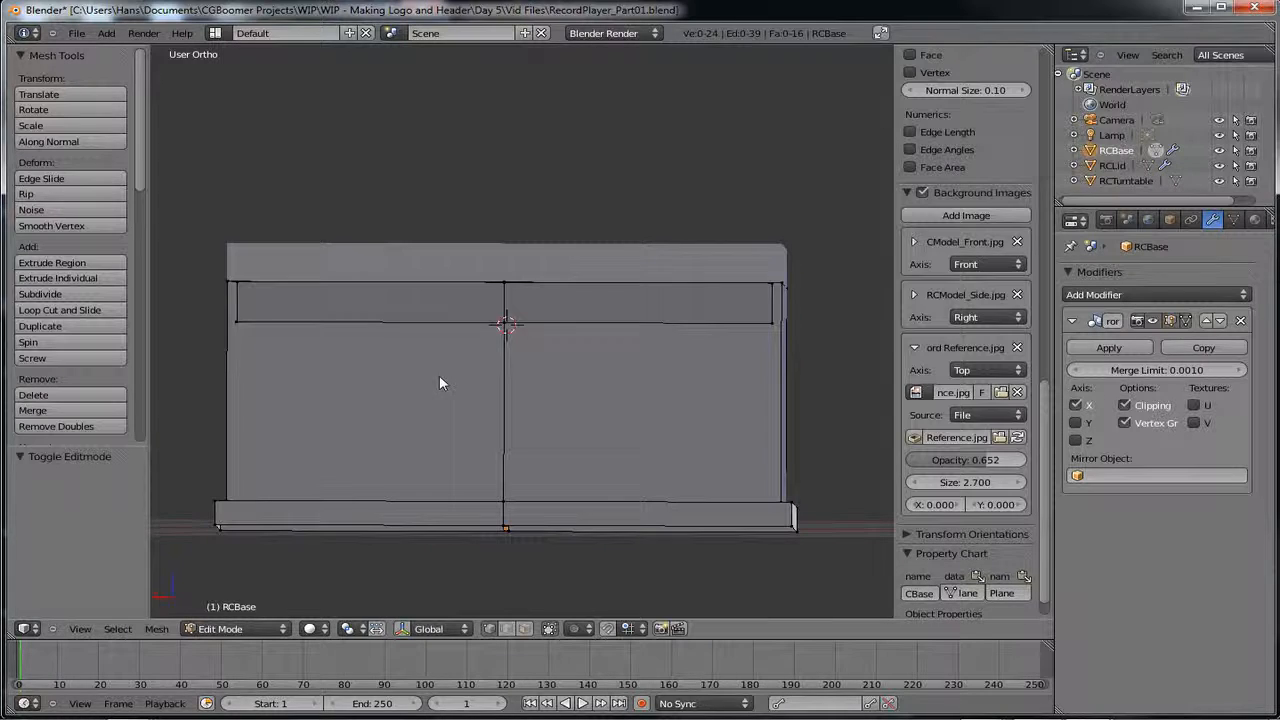
middle_drag(471, 364, 454, 390)
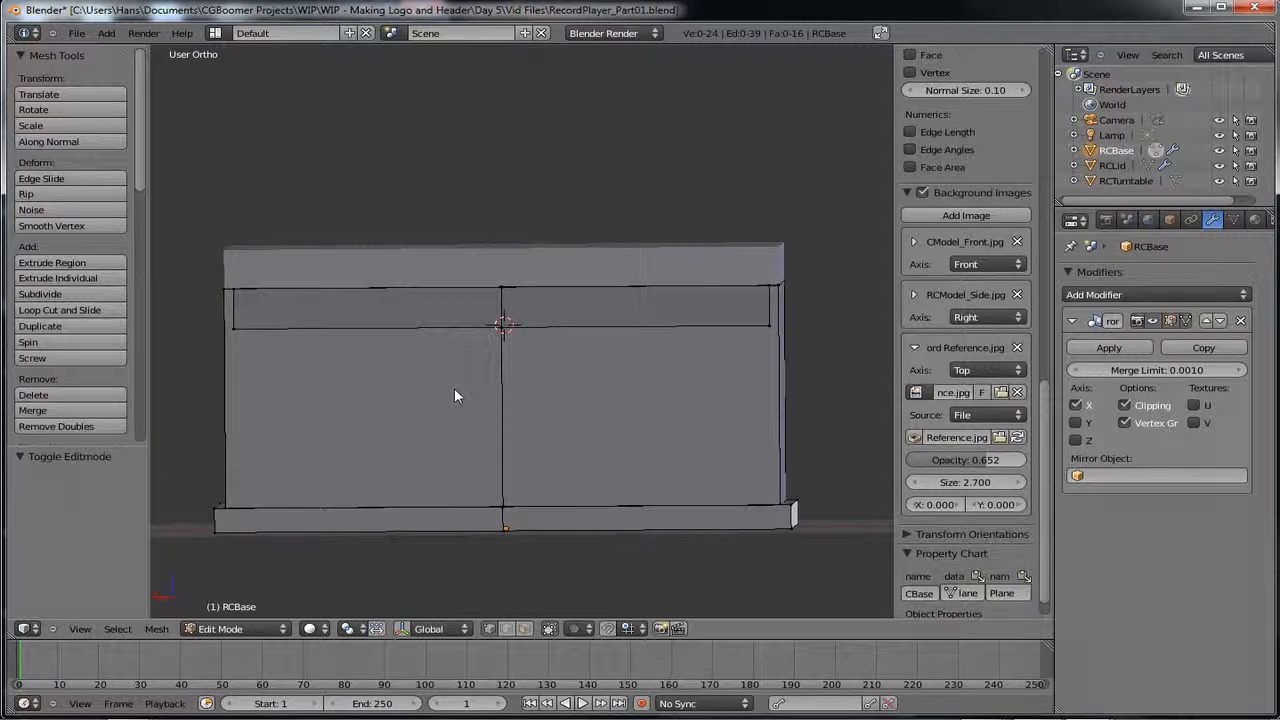
- Select the positive X half of RCBase's upper back edge, from the outer corner vertex to the centre vertex
right_click(224, 298)
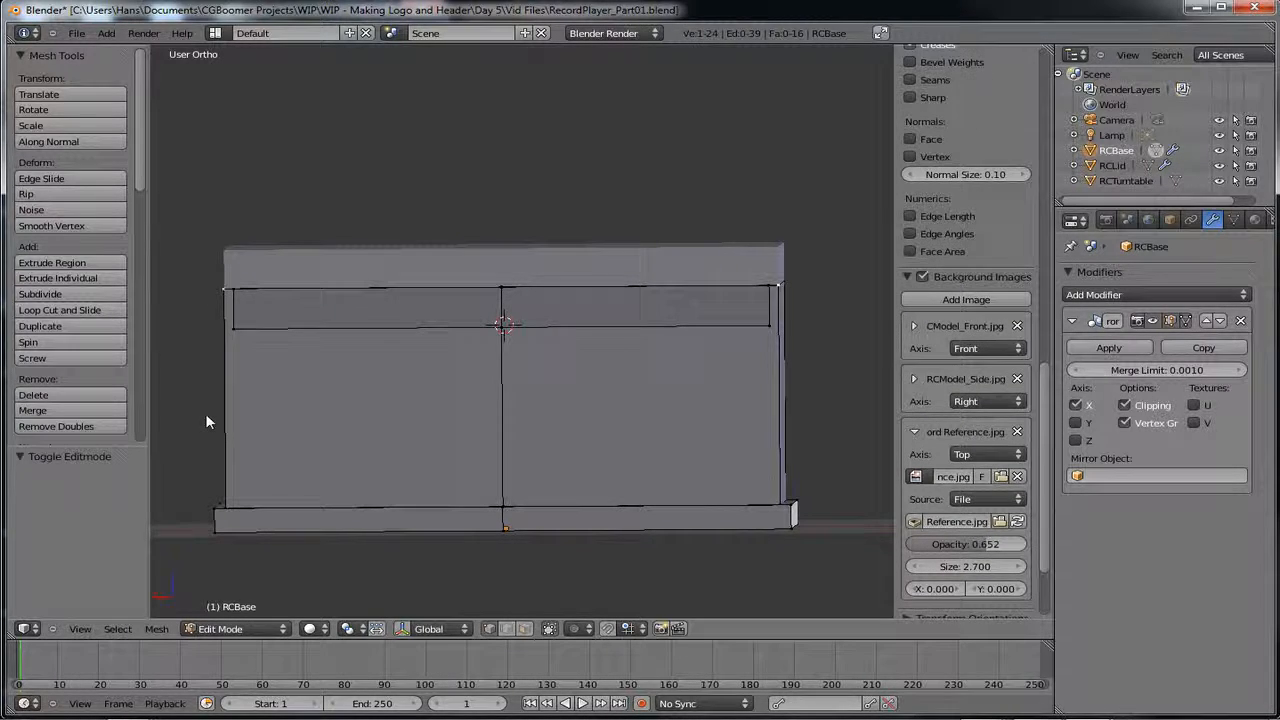
shift+right_click(498, 285)
middle_drag(436, 367, 450, 446)
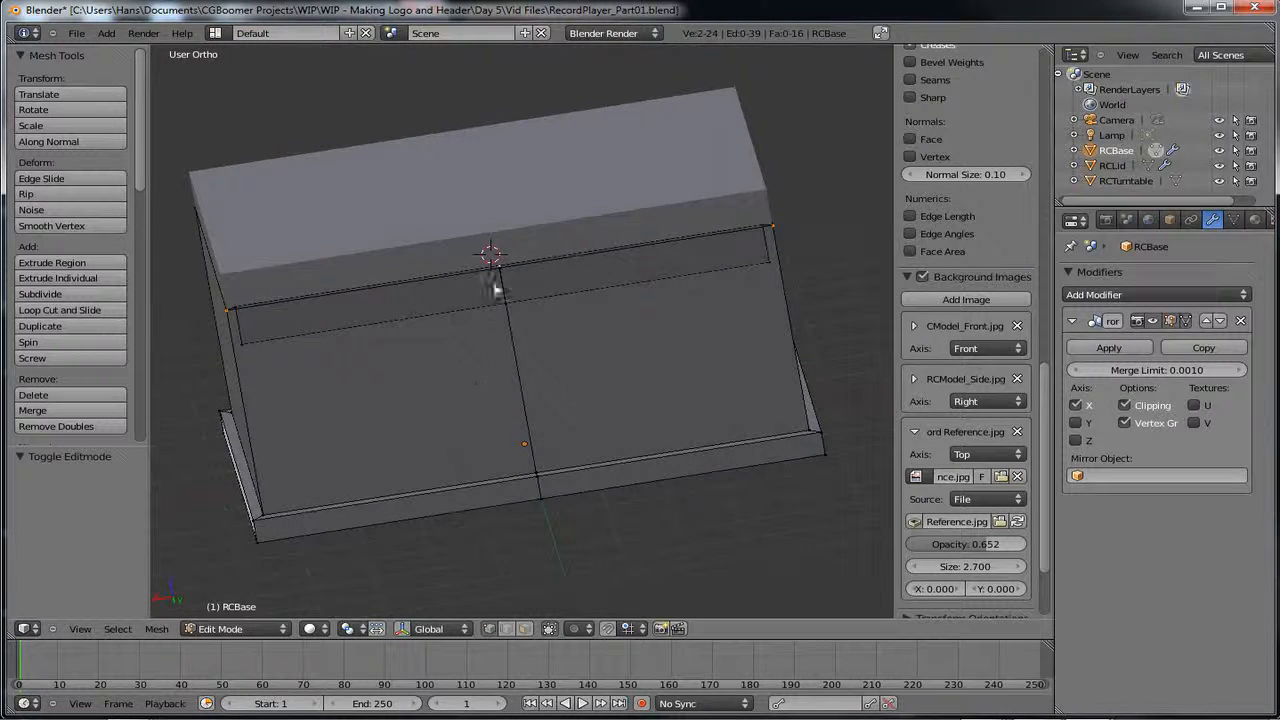
shift+right_click(500, 265)
shift+right_click(498, 272)
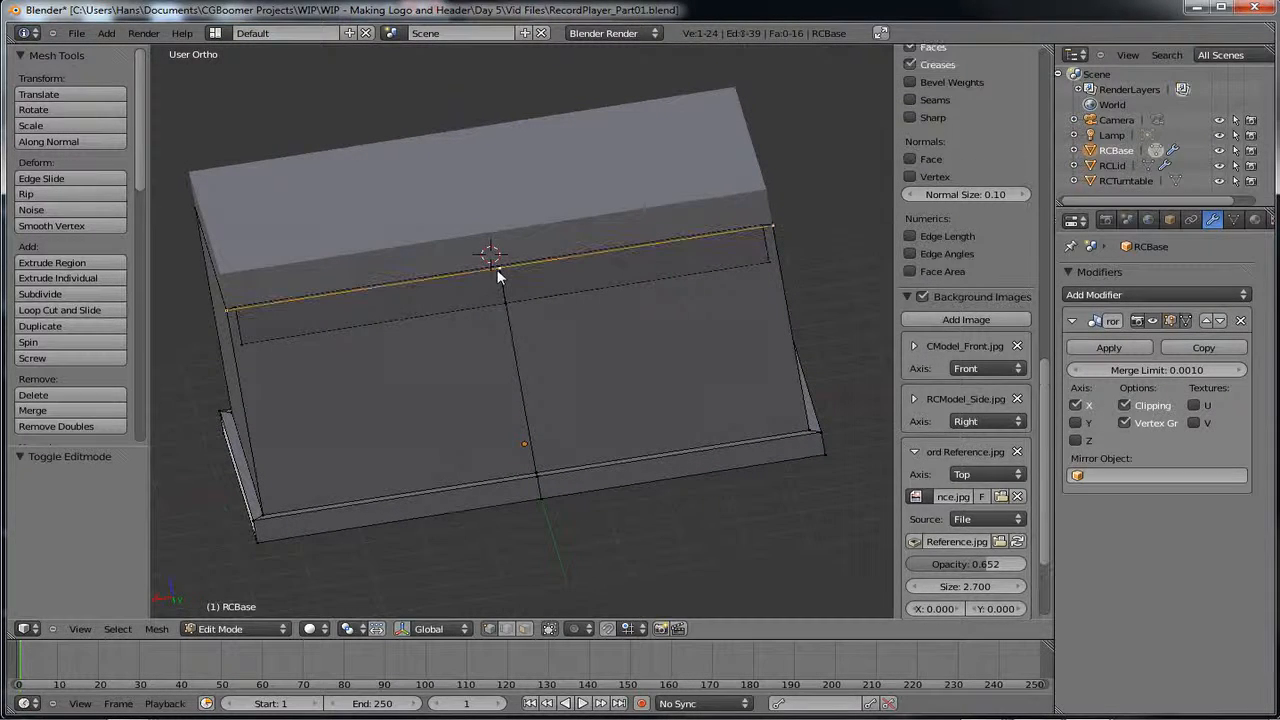
middle_drag(426, 386, 446, 441)
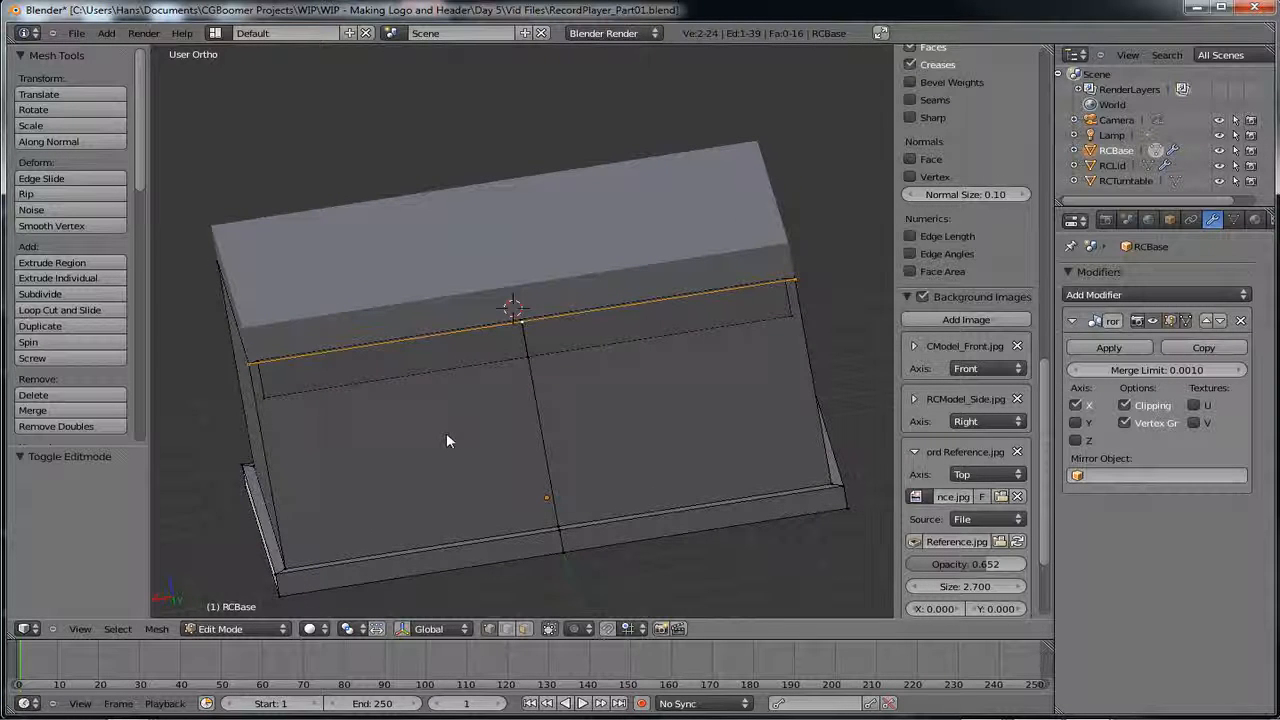
- Snap the 3D cursor to the middle of the selected upper back edge and return to the back orthographic view
key(ctrl+KP_1)
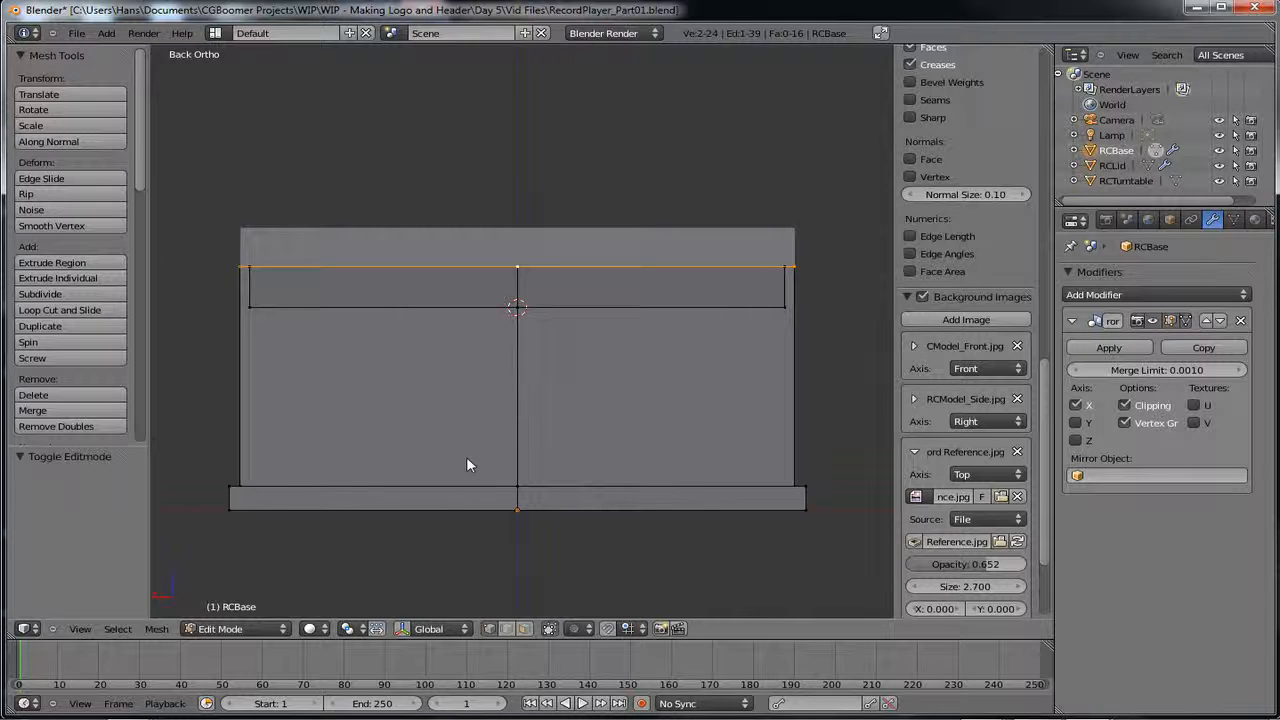
key(shift+s)
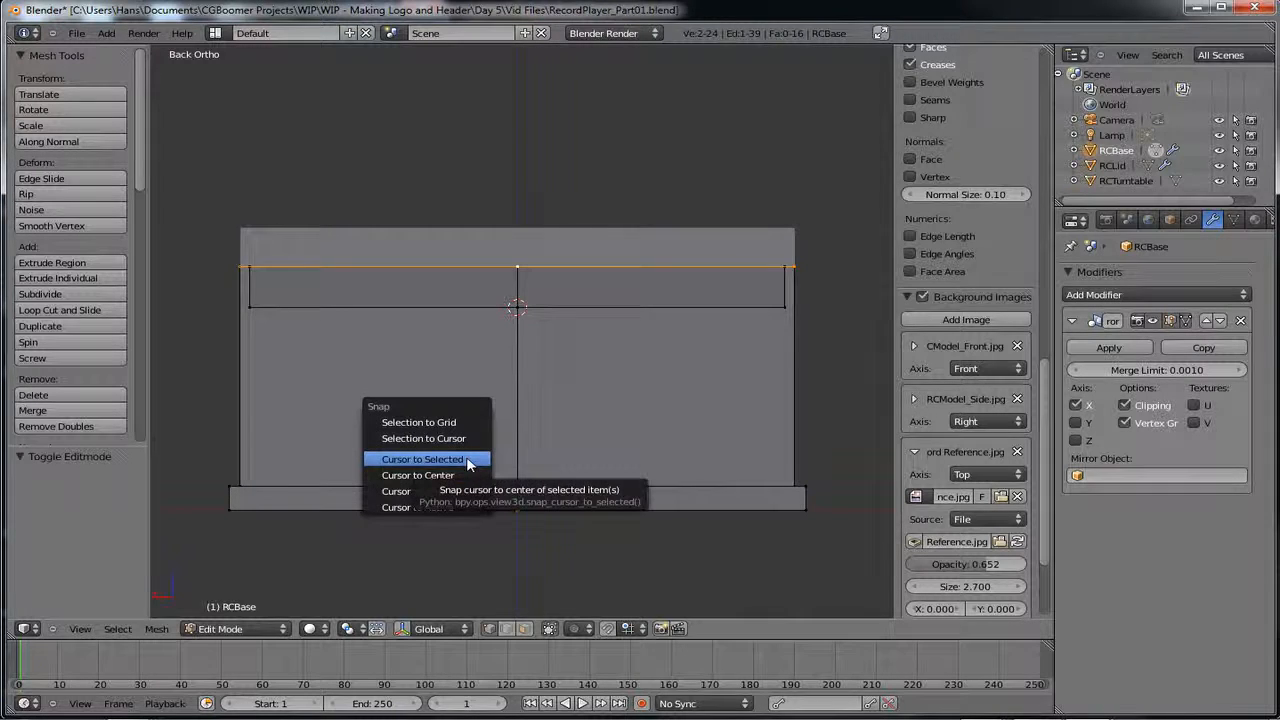
click(467, 460)
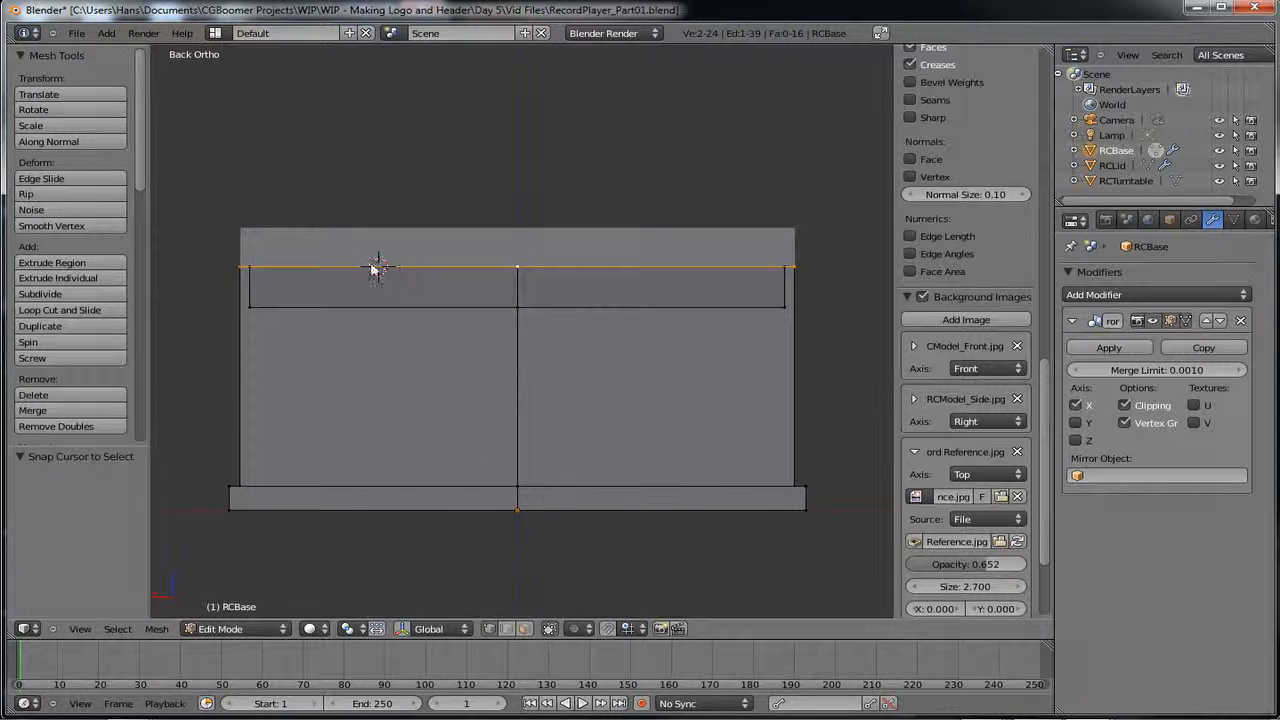
mouse_move(262, 437)
middle_down()
mouse_move(412, 391)
mouse_move(485, 416)
mouse_move(279, 462)
mouse_move(266, 443)
middle_up()
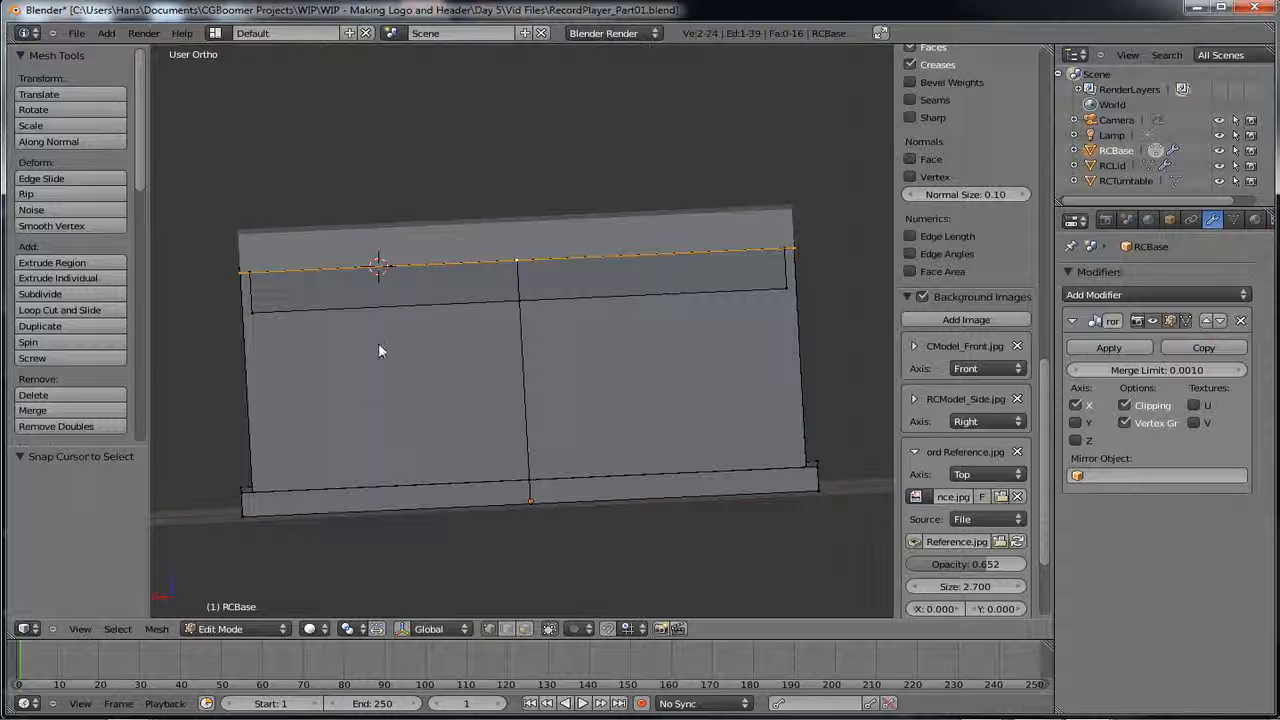
key(ctrl+KP_1)
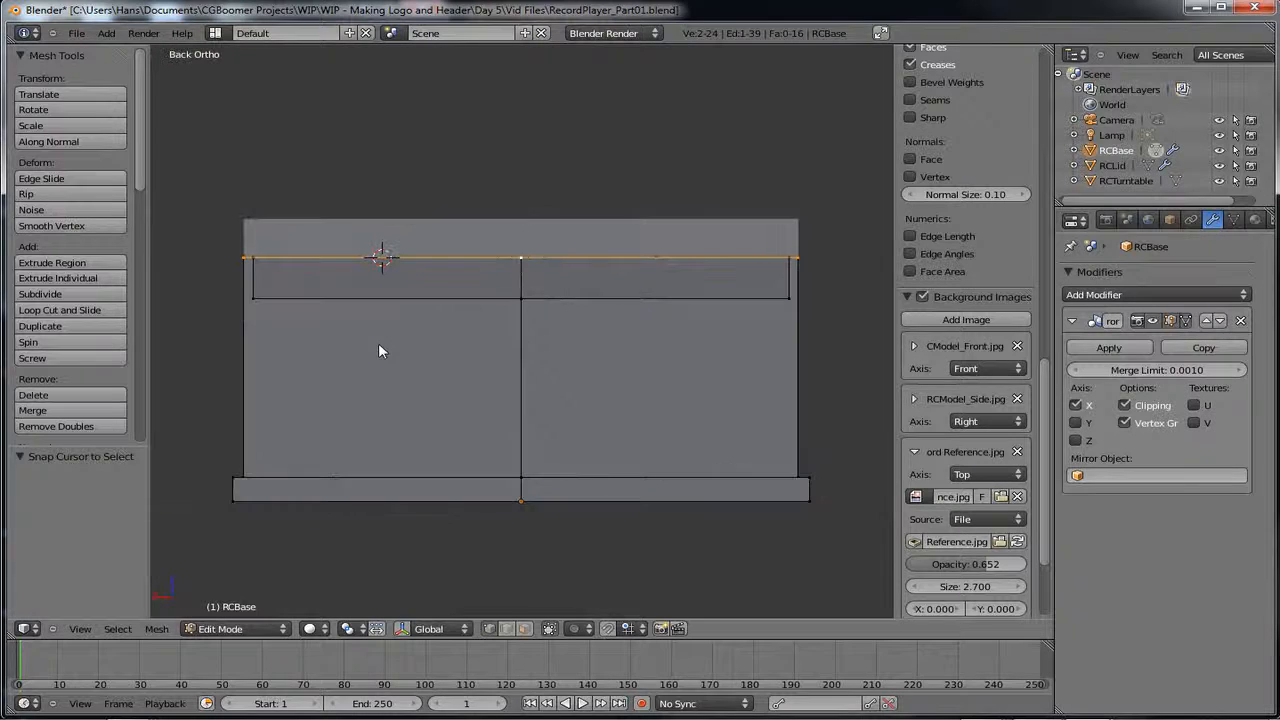
key(shift+a)
click(318, 363)
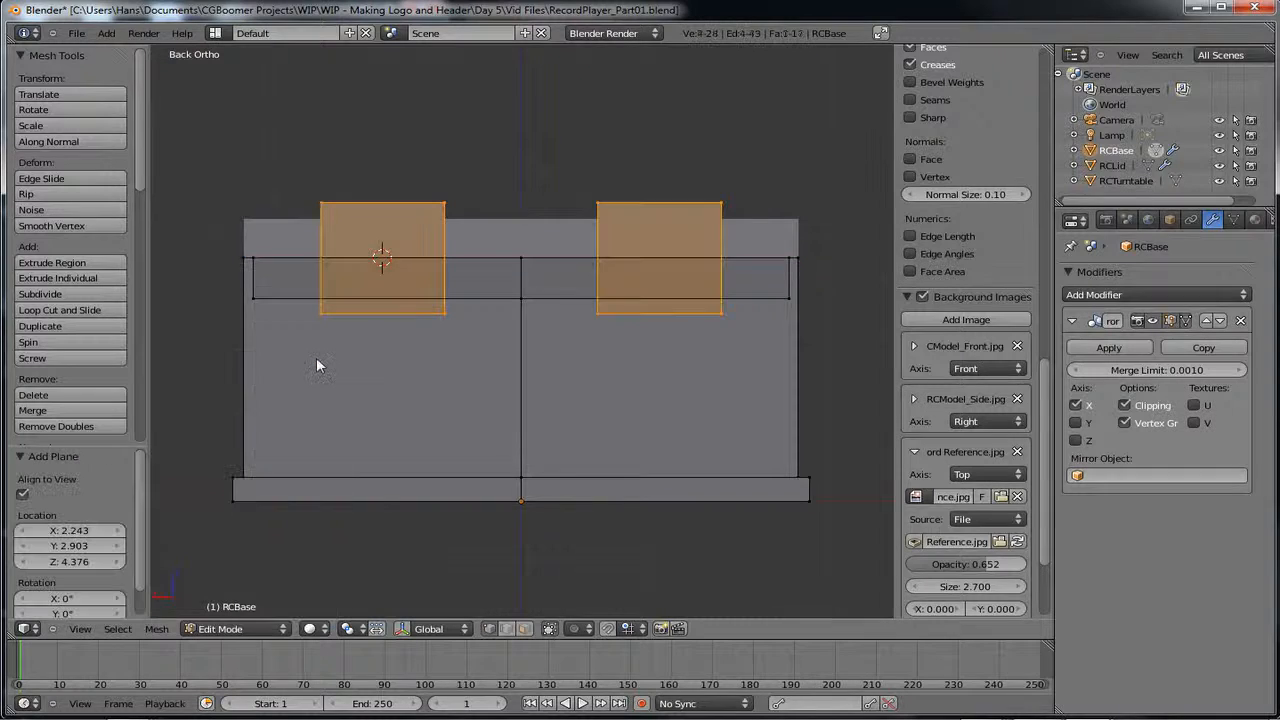
key(x)
click(464, 365)
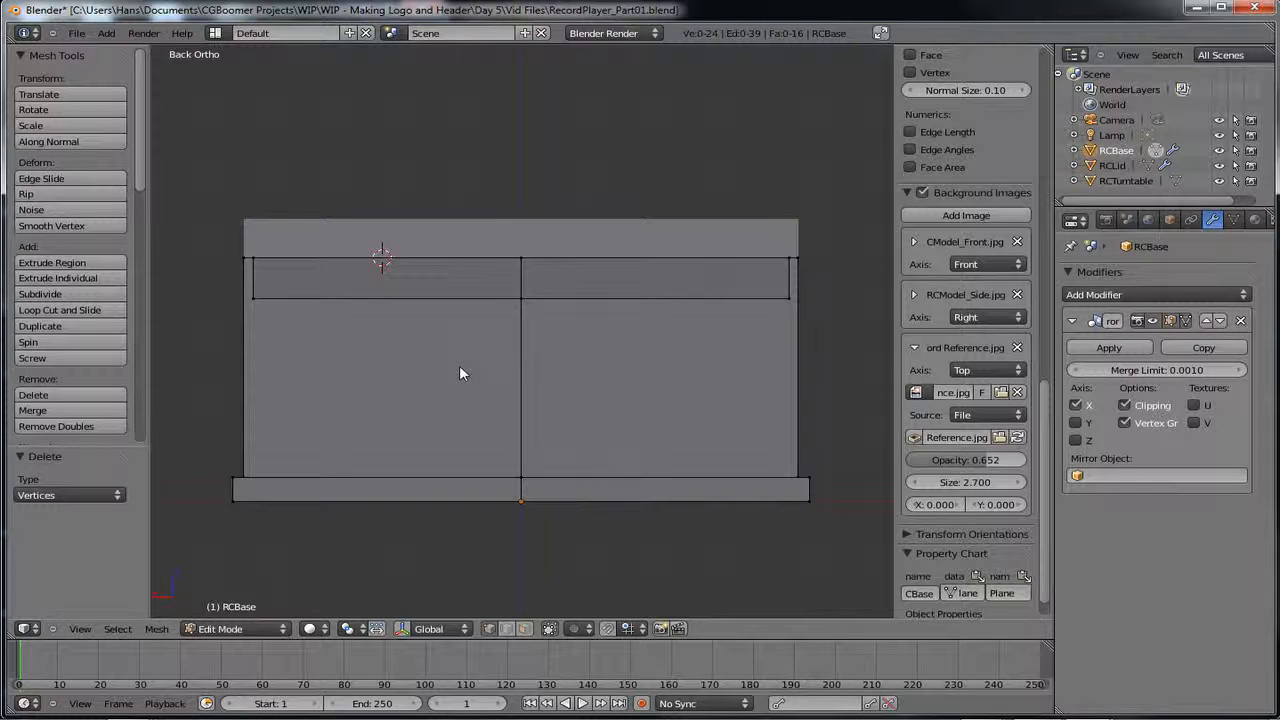
- Leave RCBase's mesh editing and add a plane as a separate object at the 3D cursor, aligned to the back view
key(Tab)
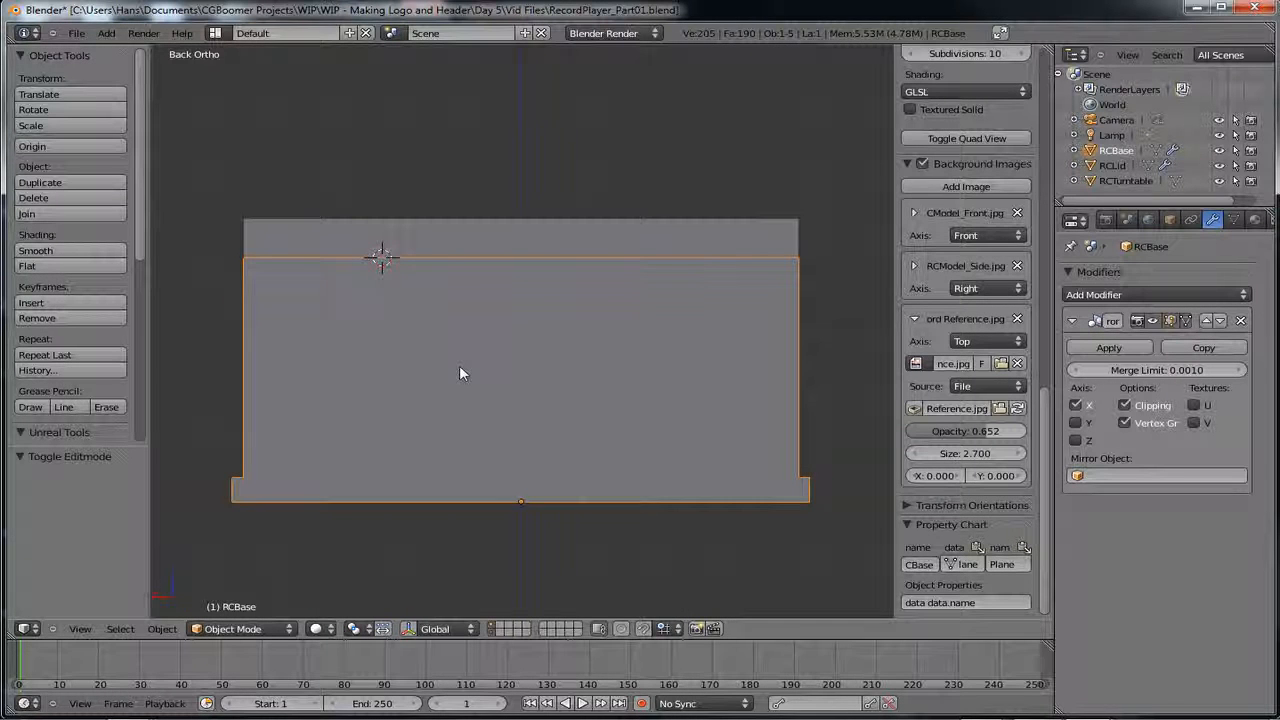
key(shift+a)
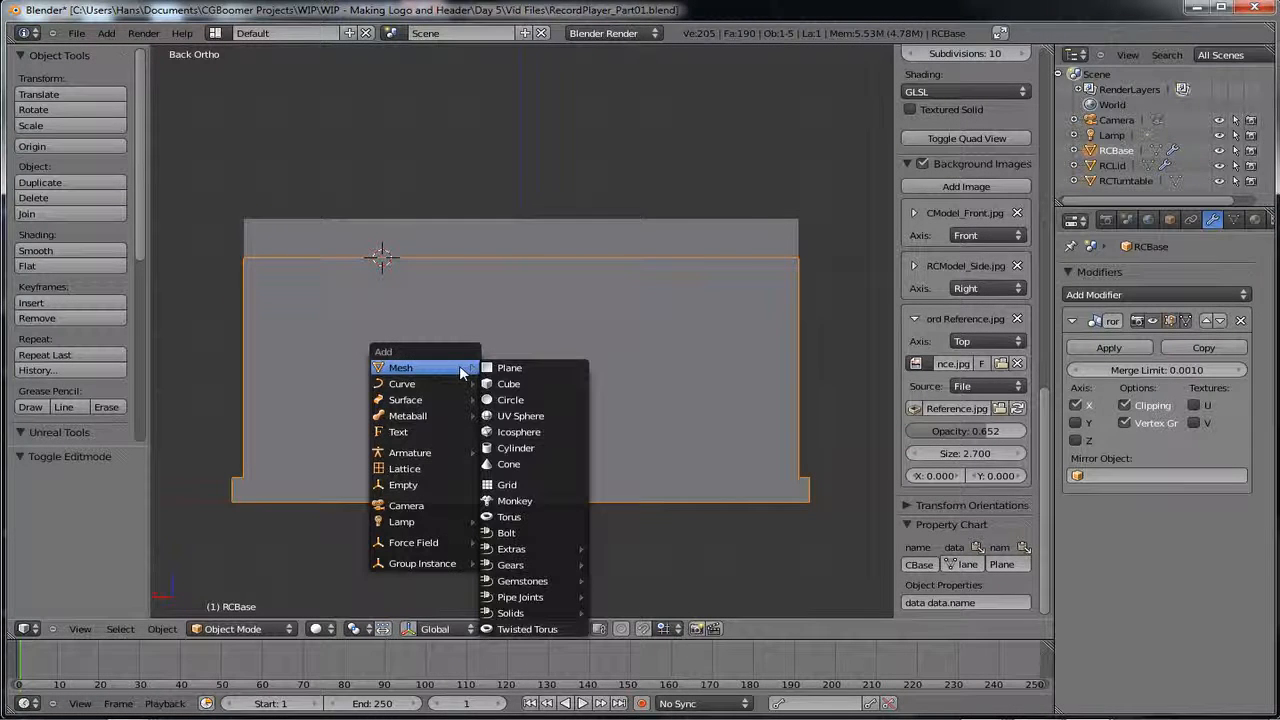
click(487, 367)
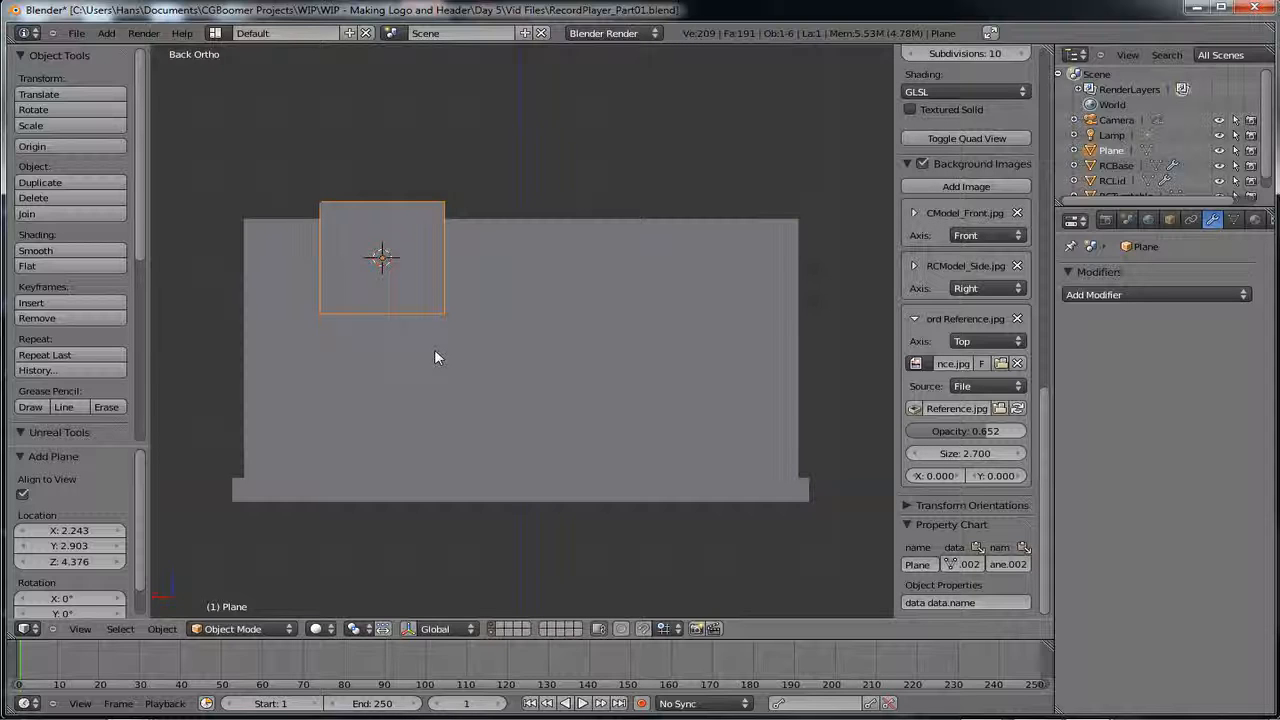
- In wireframe shading, scale the new plane to about 0.234, then scale it along Z by about 0.481 to form a flat hinge rectangle
key(z)
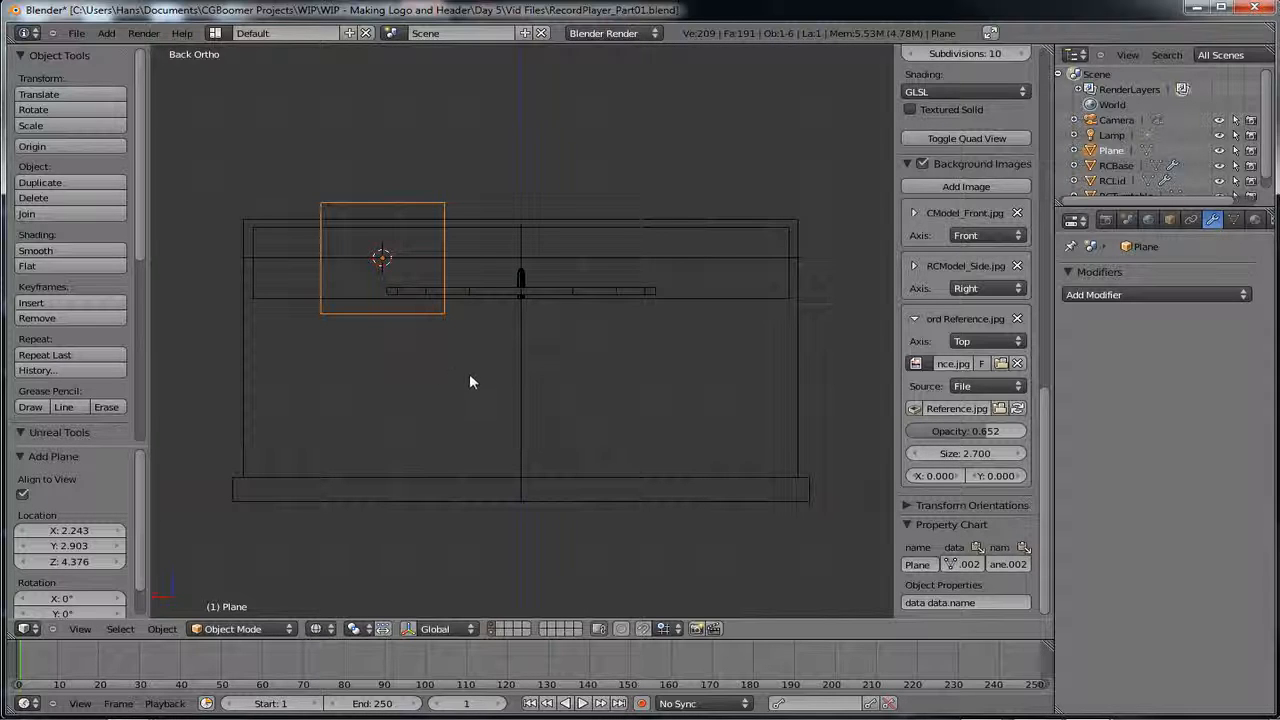
key(s)
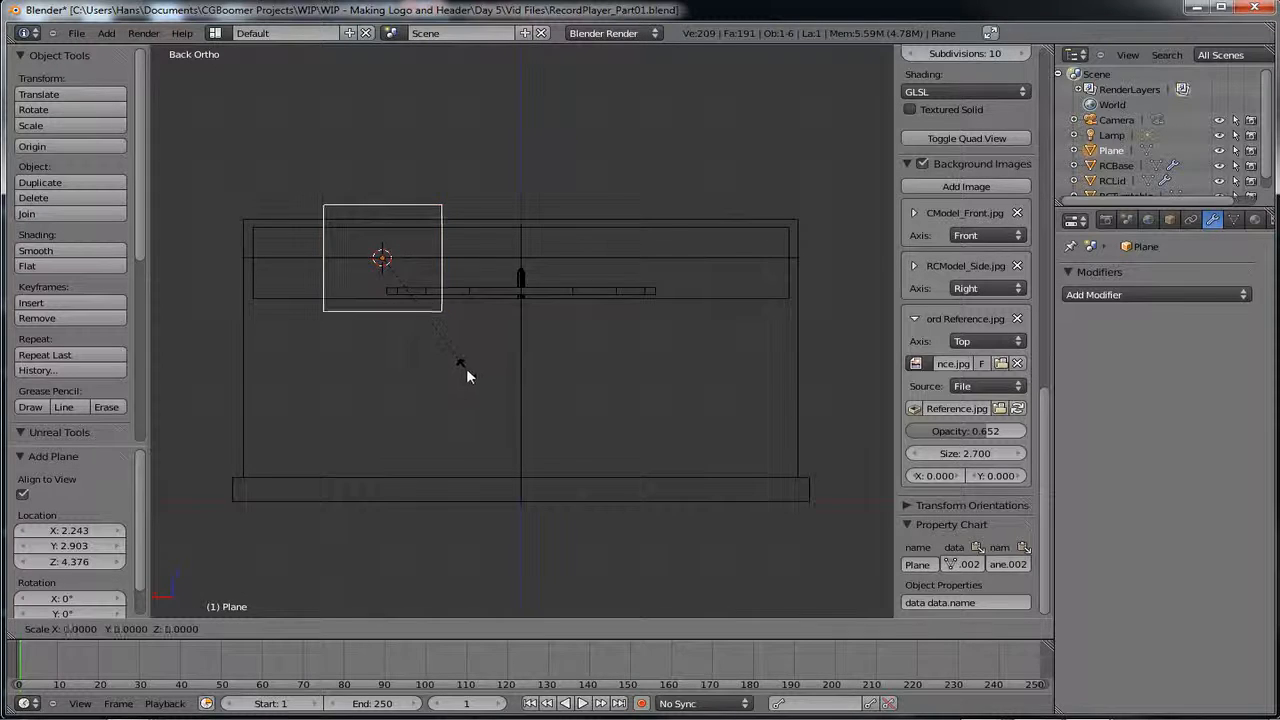
click(397, 288)
scroll(387, 324, up, 3)
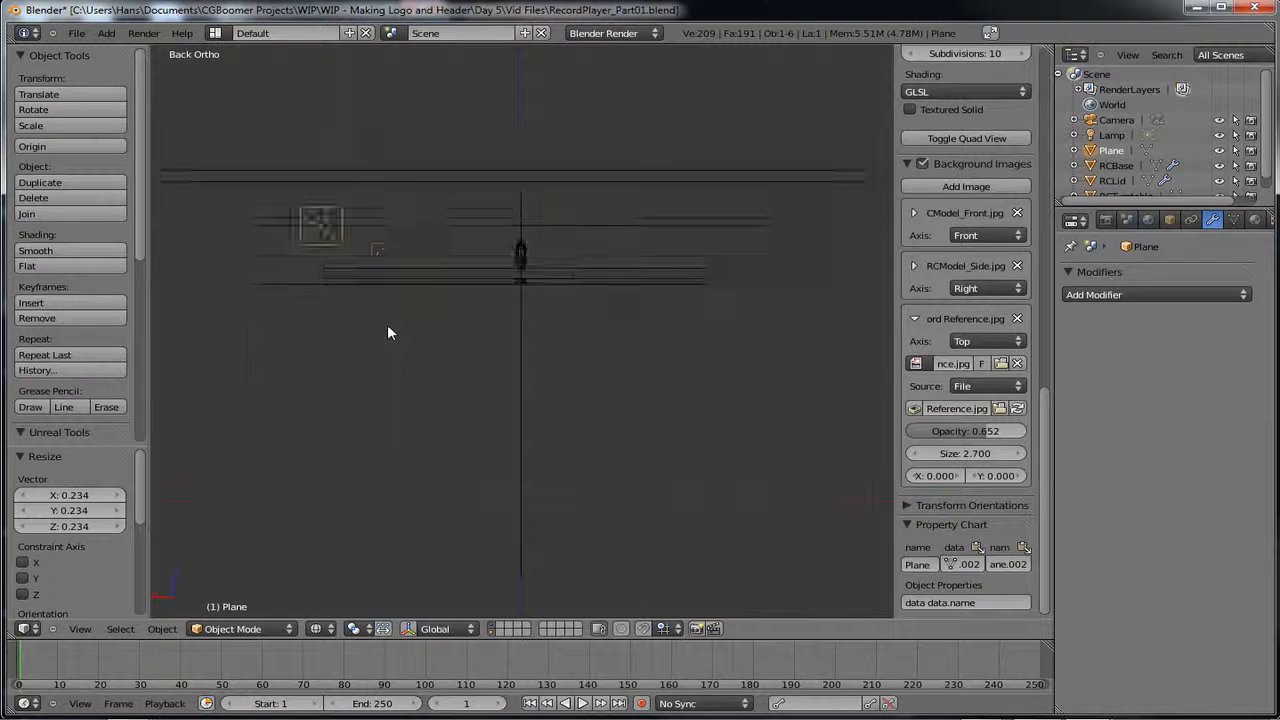
shift+middle_drag(387, 324, 639, 429)
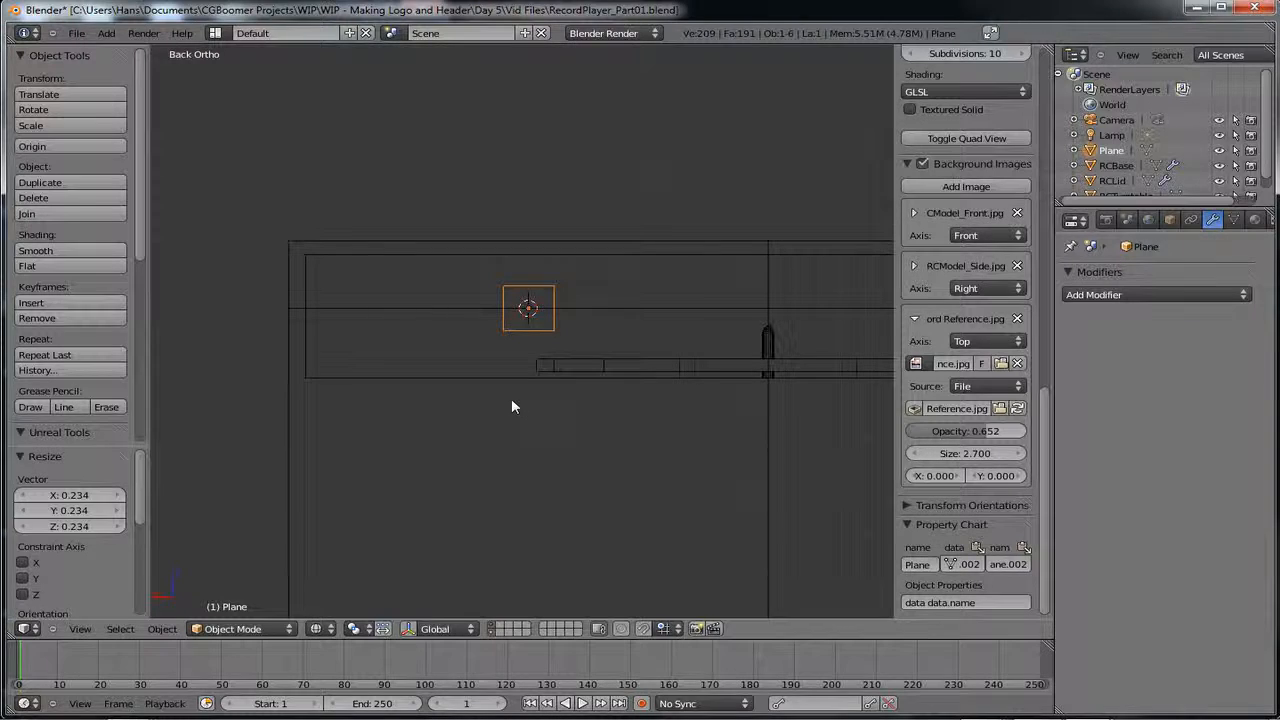
key(s)
key(z)
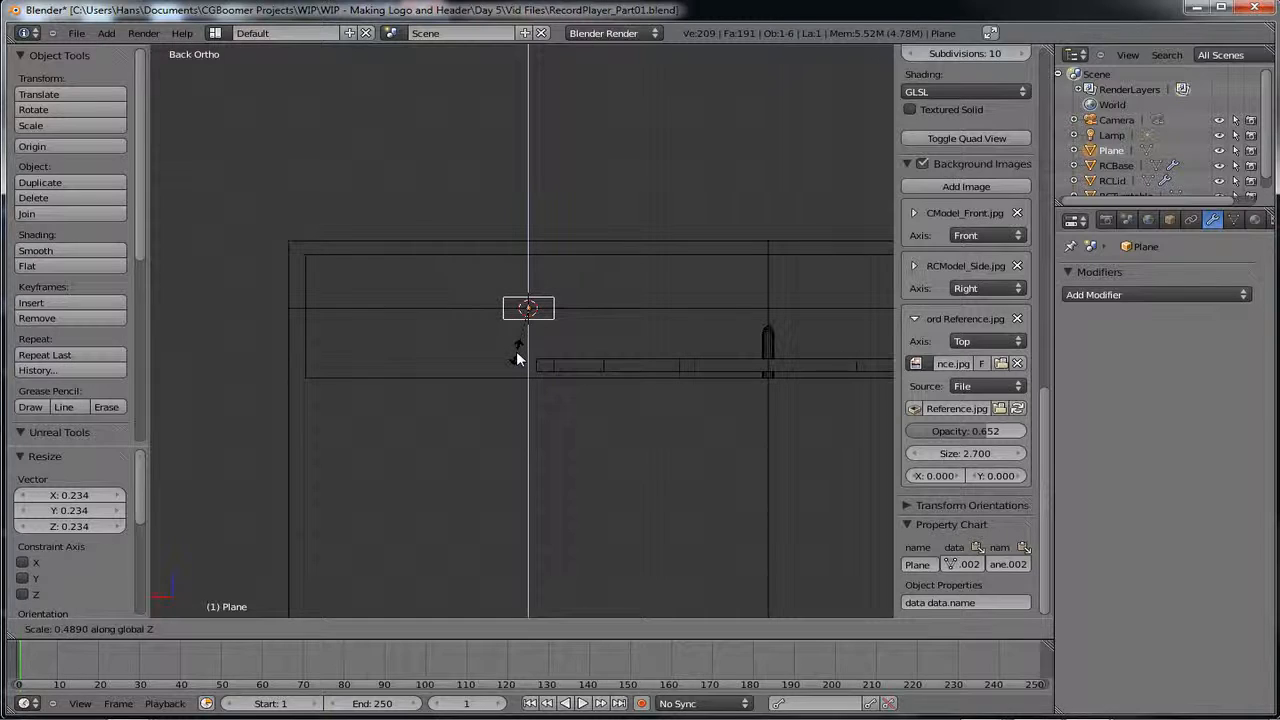
click(518, 358)
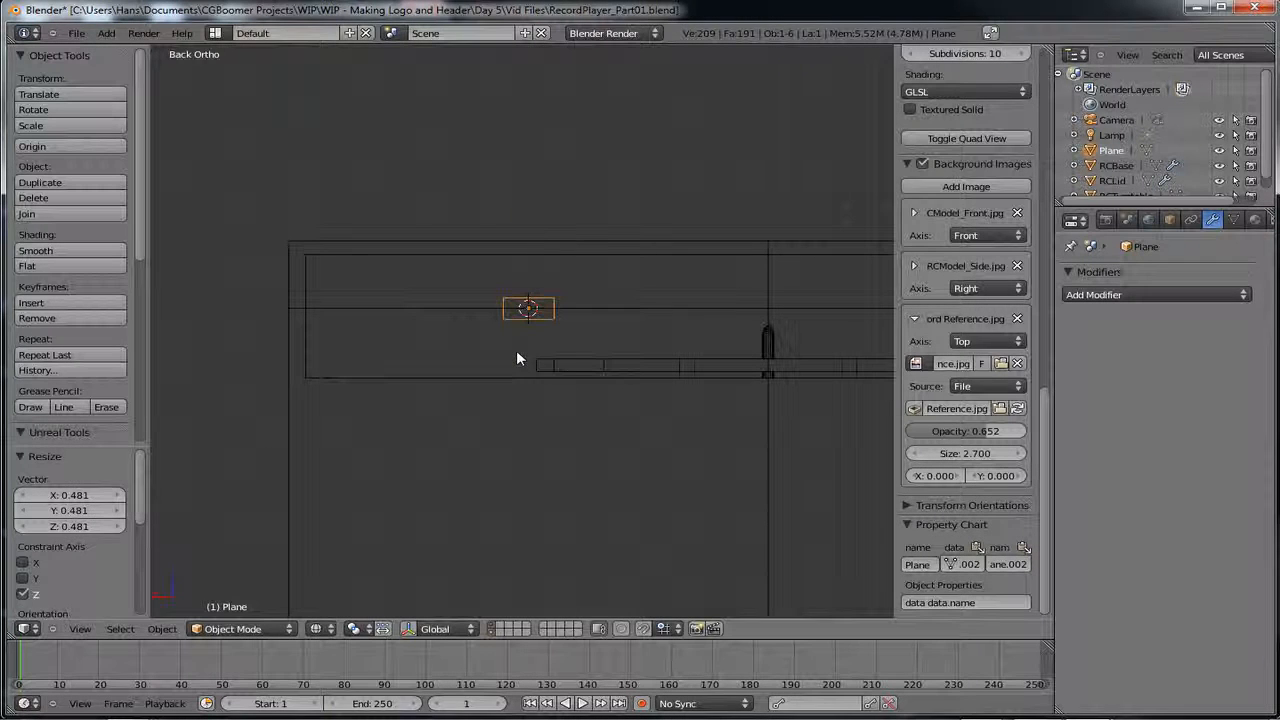
- Move the hinge rectangle about 0.122 down along Z so its upper edge sits just below the seam between base and lid
shift+middle_drag(603, 331, 557, 346)
scroll(575, 386, up, 2)
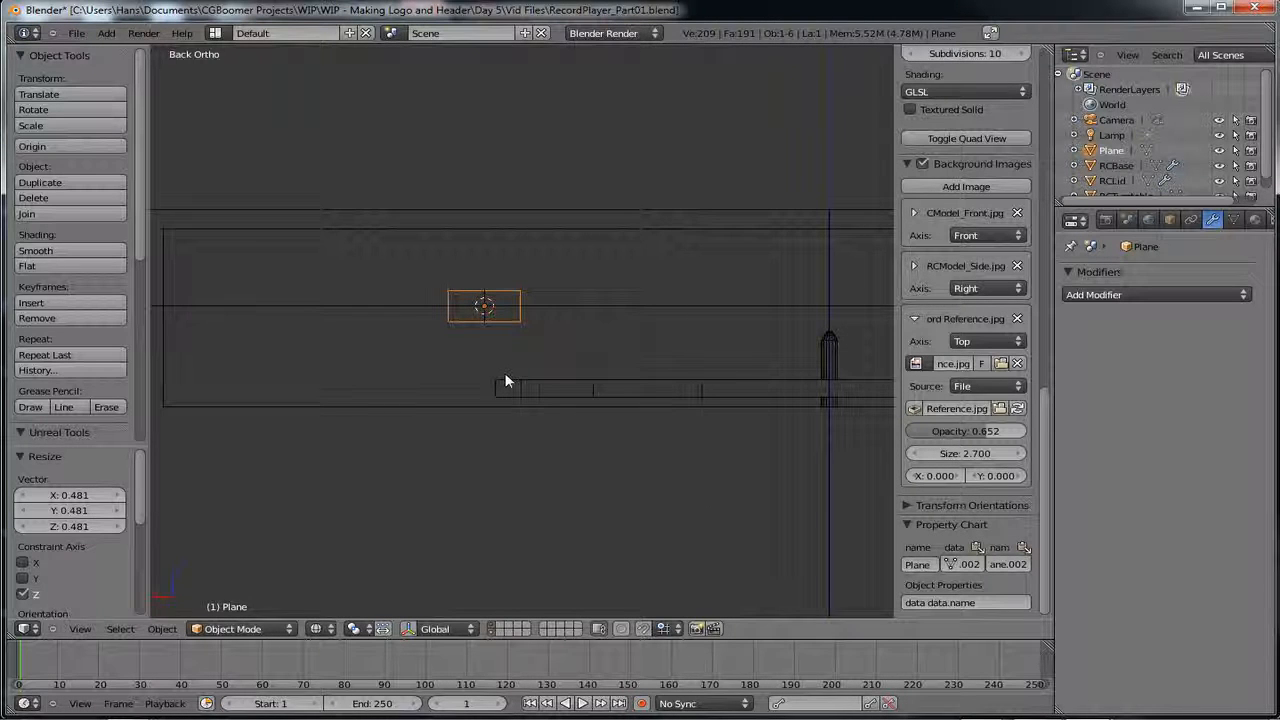
key(g)
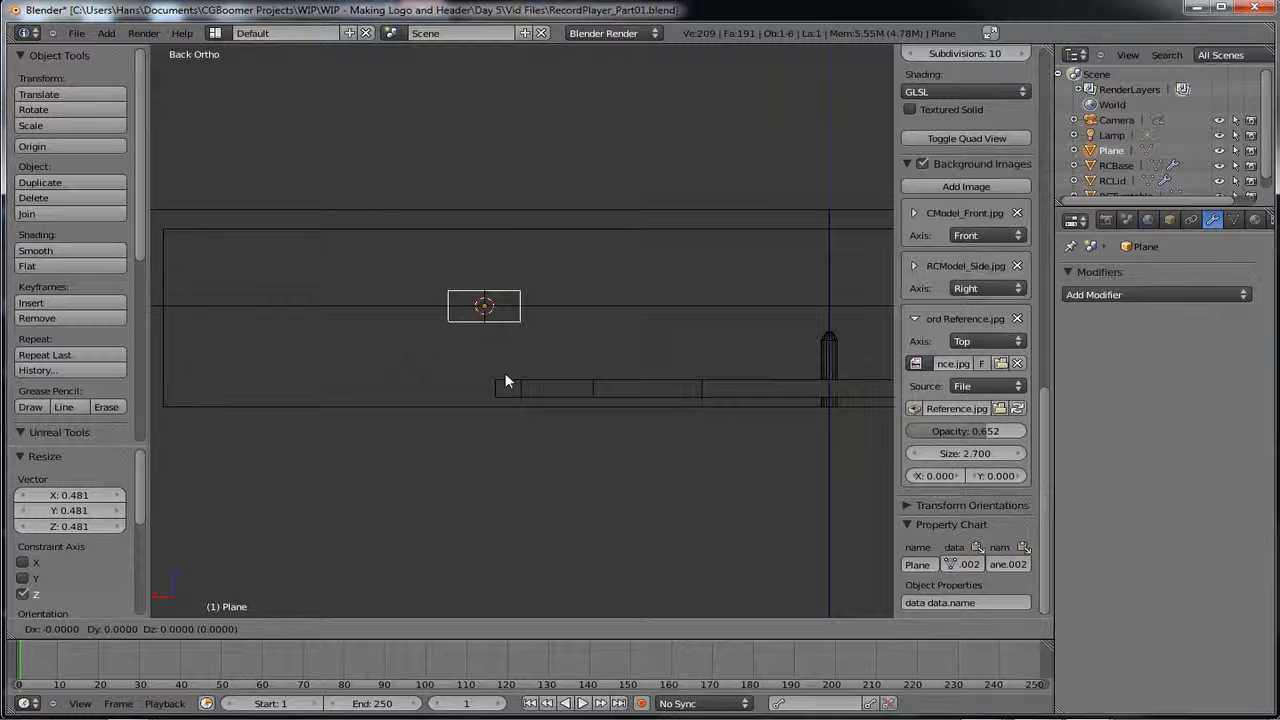
key(z)
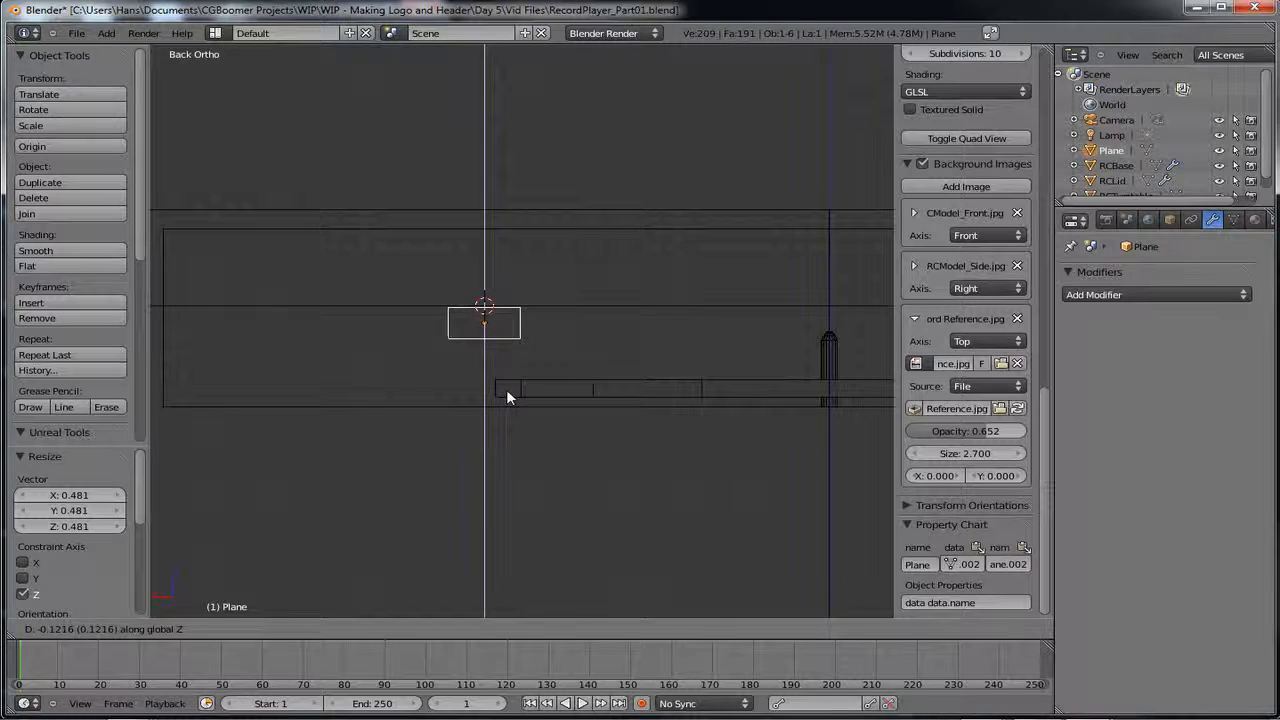
click(506, 389)
scroll(509, 388, up, 3)
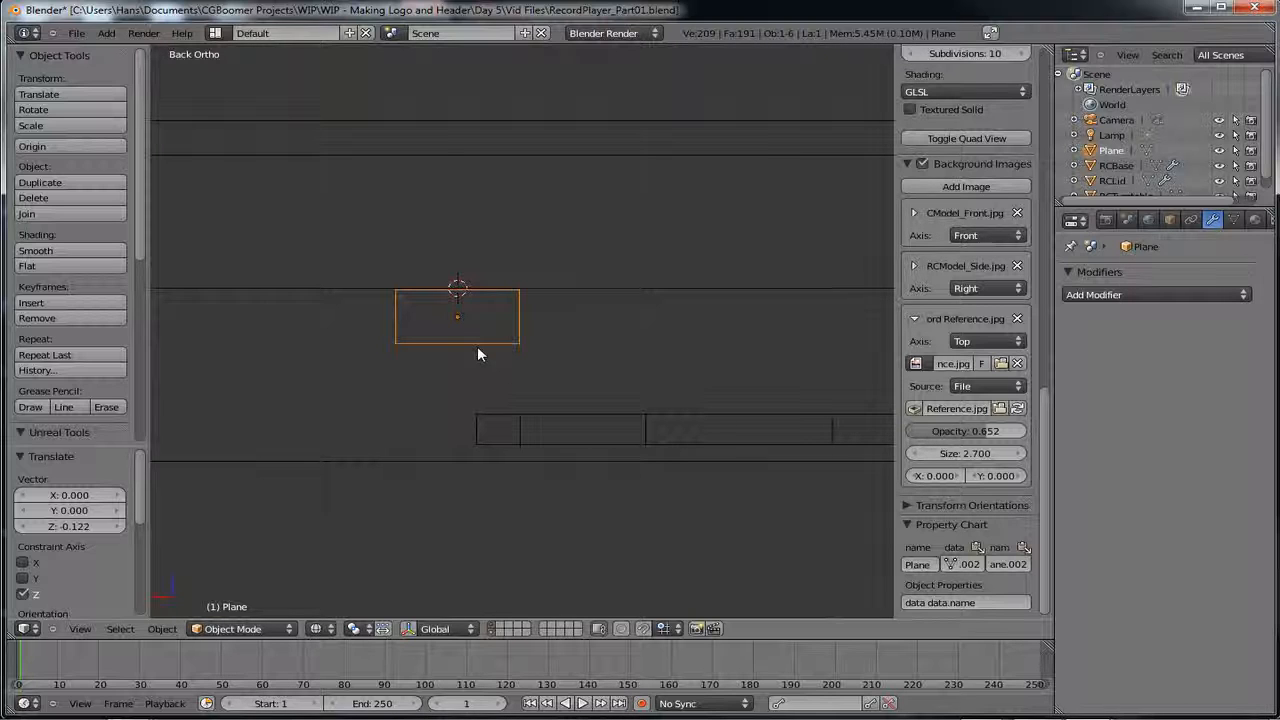
- Move the hinge rectangle about 0.539 along X towards the record player's outer side
shift+middle_drag(386, 386, 517, 395)
scroll(581, 374, down, 8)
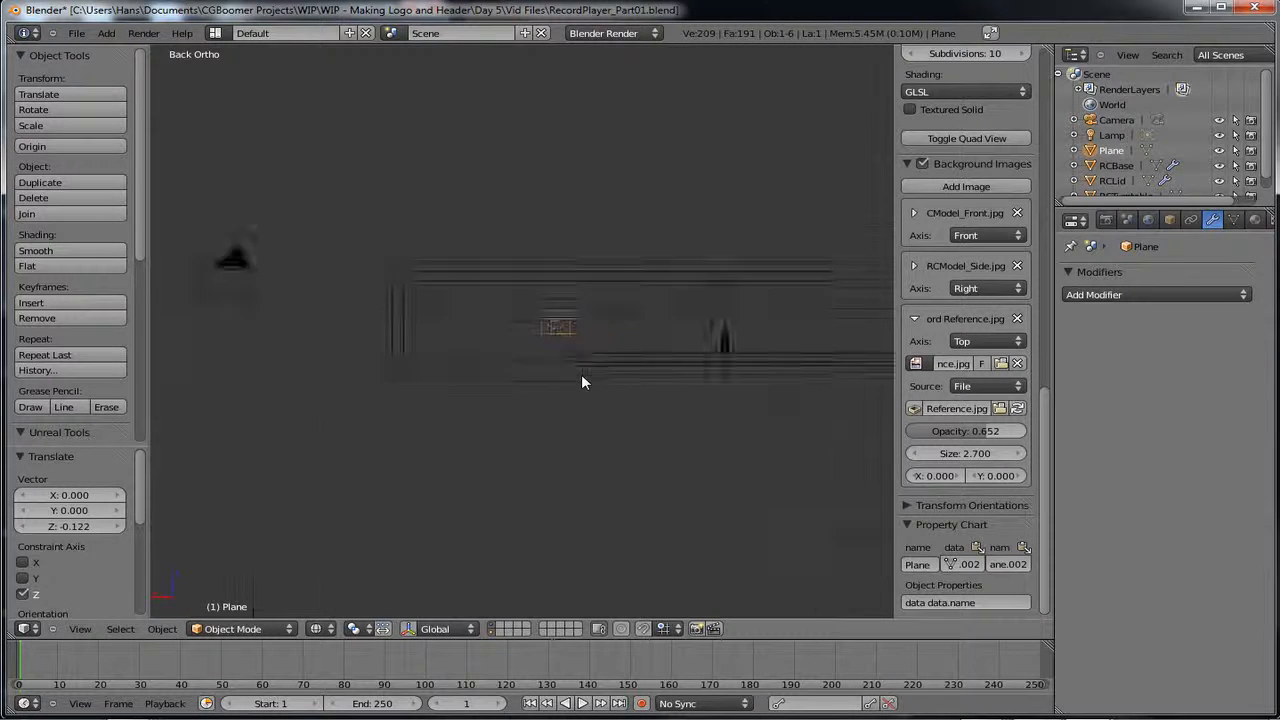
shift+middle_drag(610, 388, 563, 360)
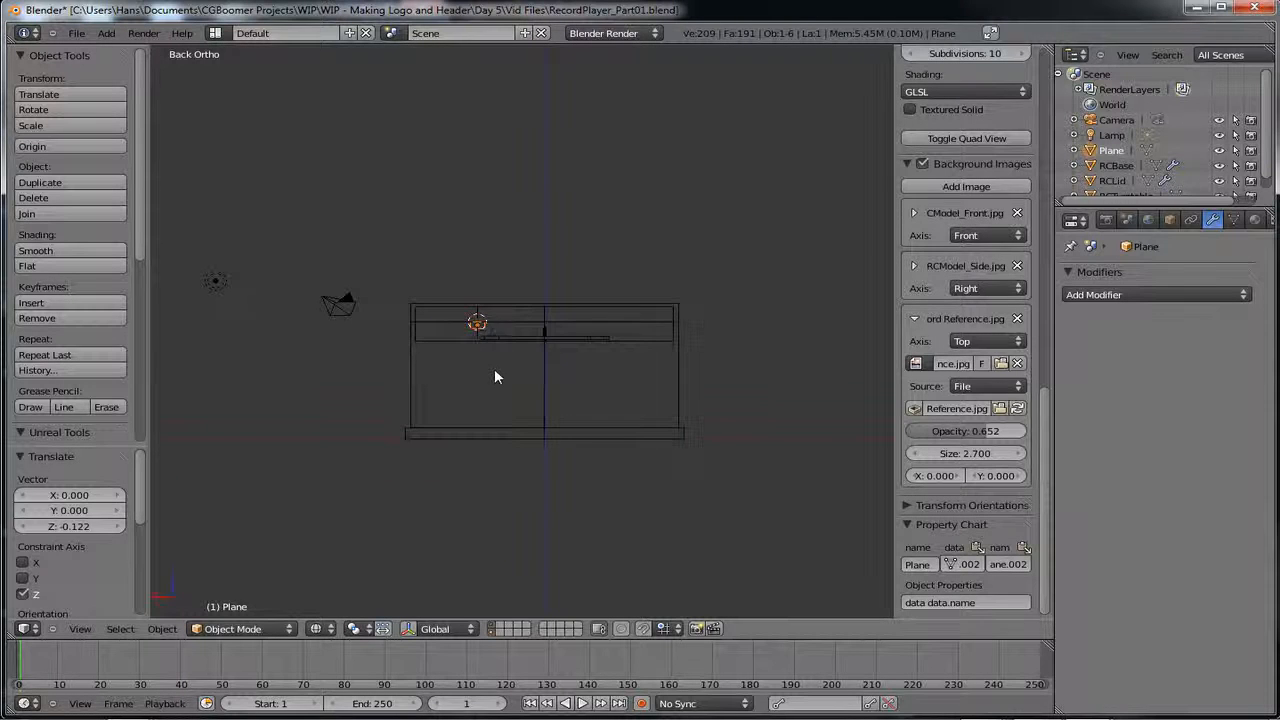
scroll(494, 368, up, 2)
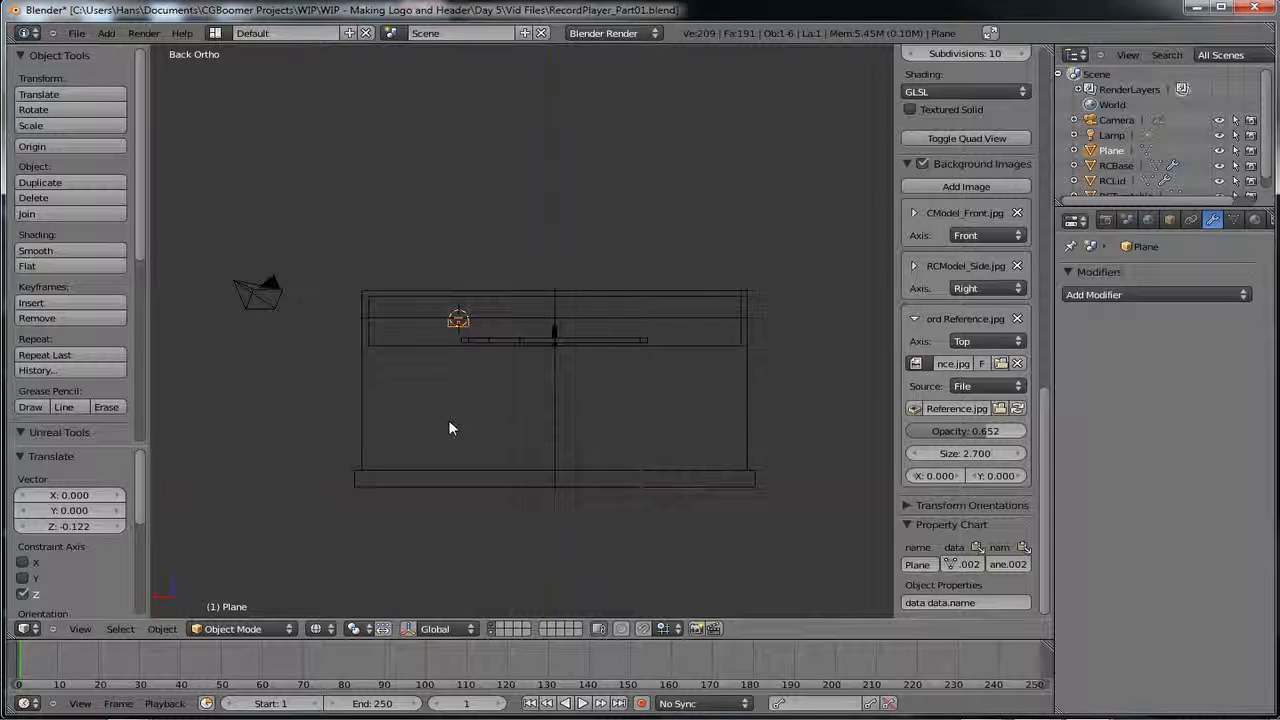
key(g)
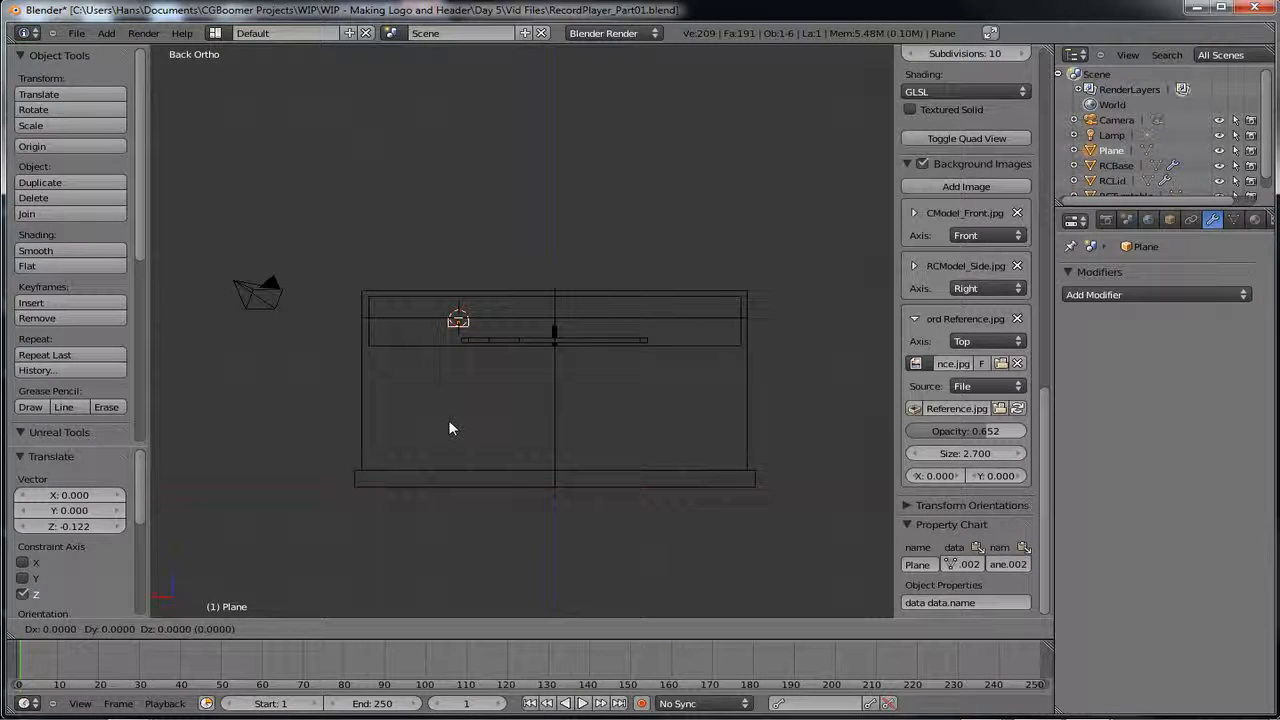
key(x)
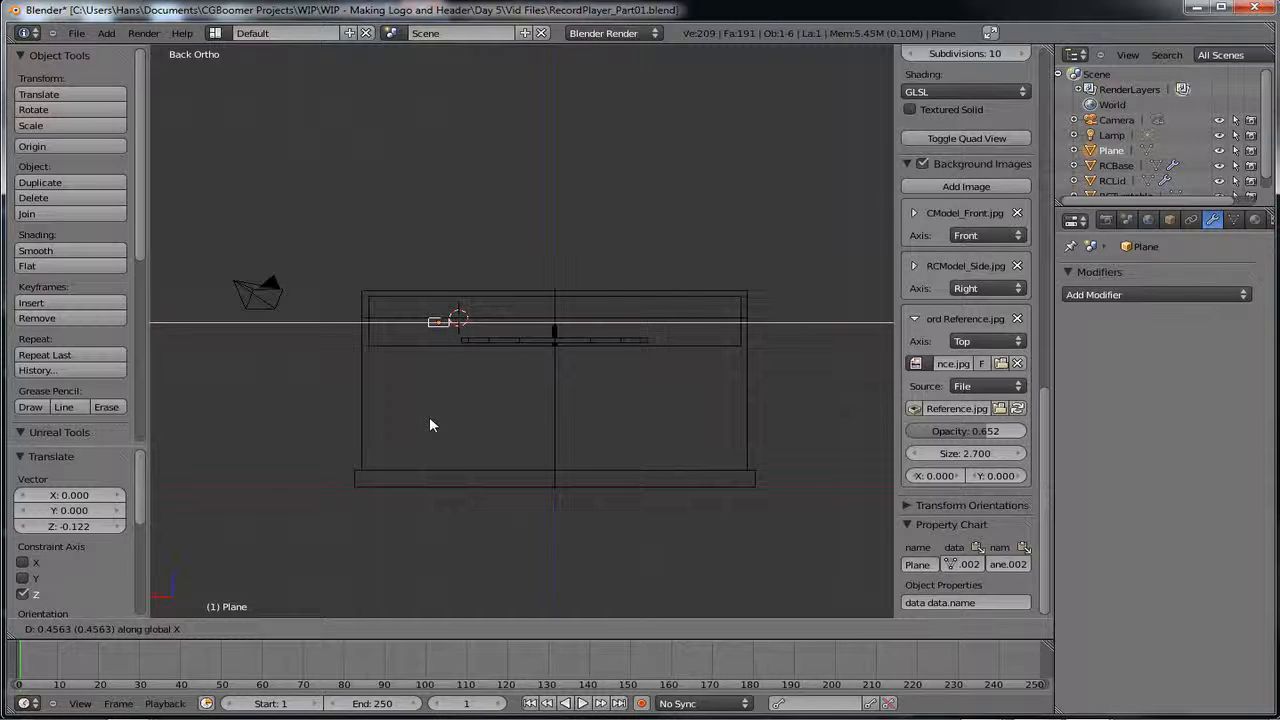
click(426, 419)
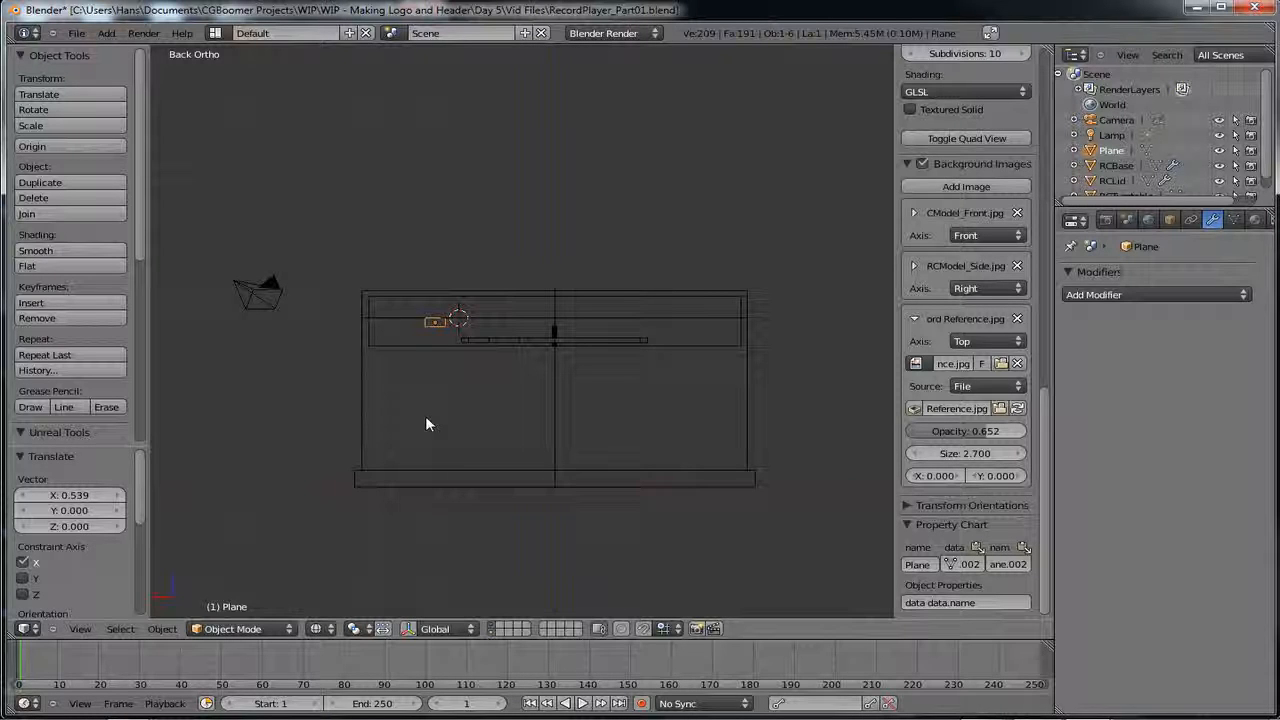
- In the right orthographic view, extrude the hinge rectangle's face about 0.020 along Y, outward from the base's back
key(KP_3)
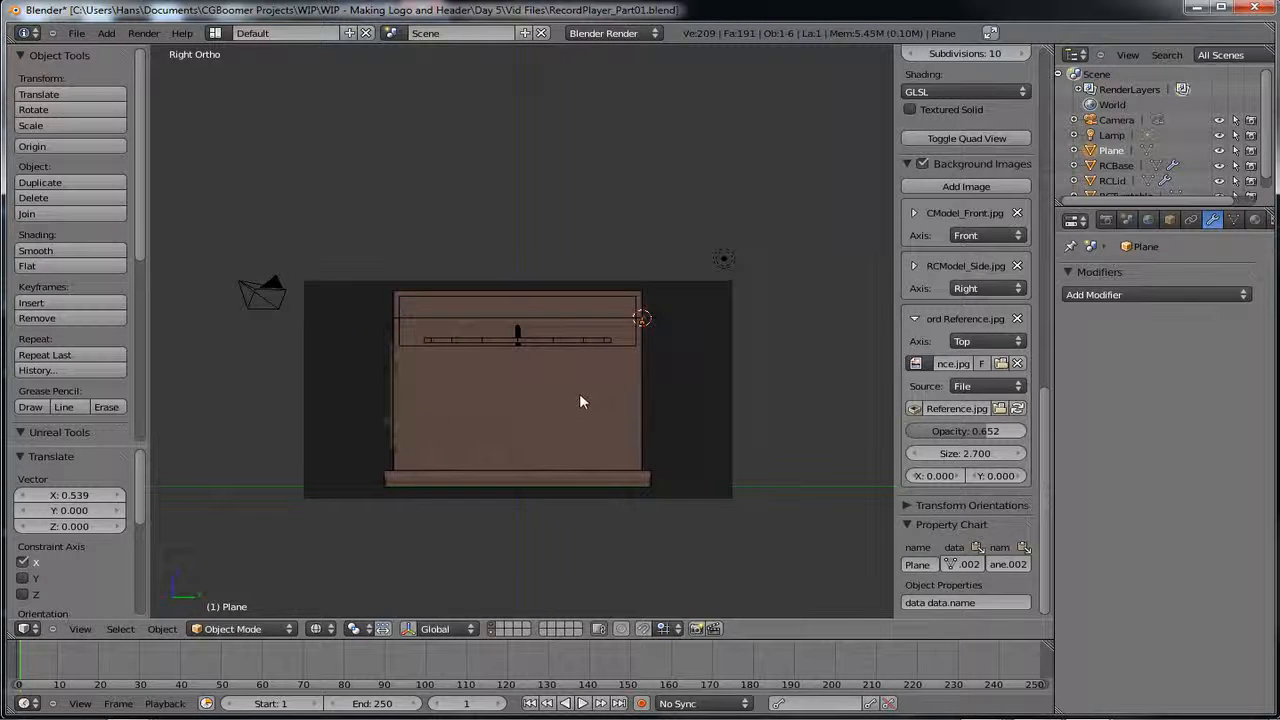
scroll(580, 400, up, 6)
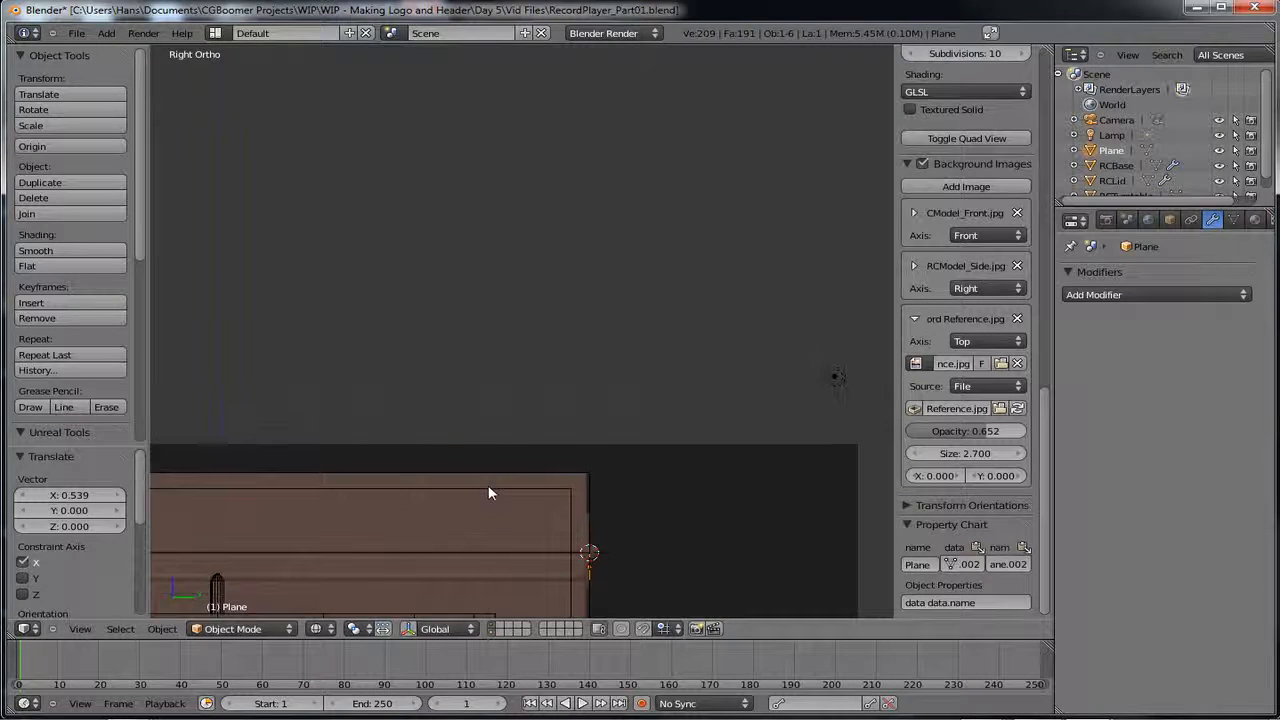
shift+middle_drag(488, 485, 443, 342)
scroll(516, 247, up, 4)
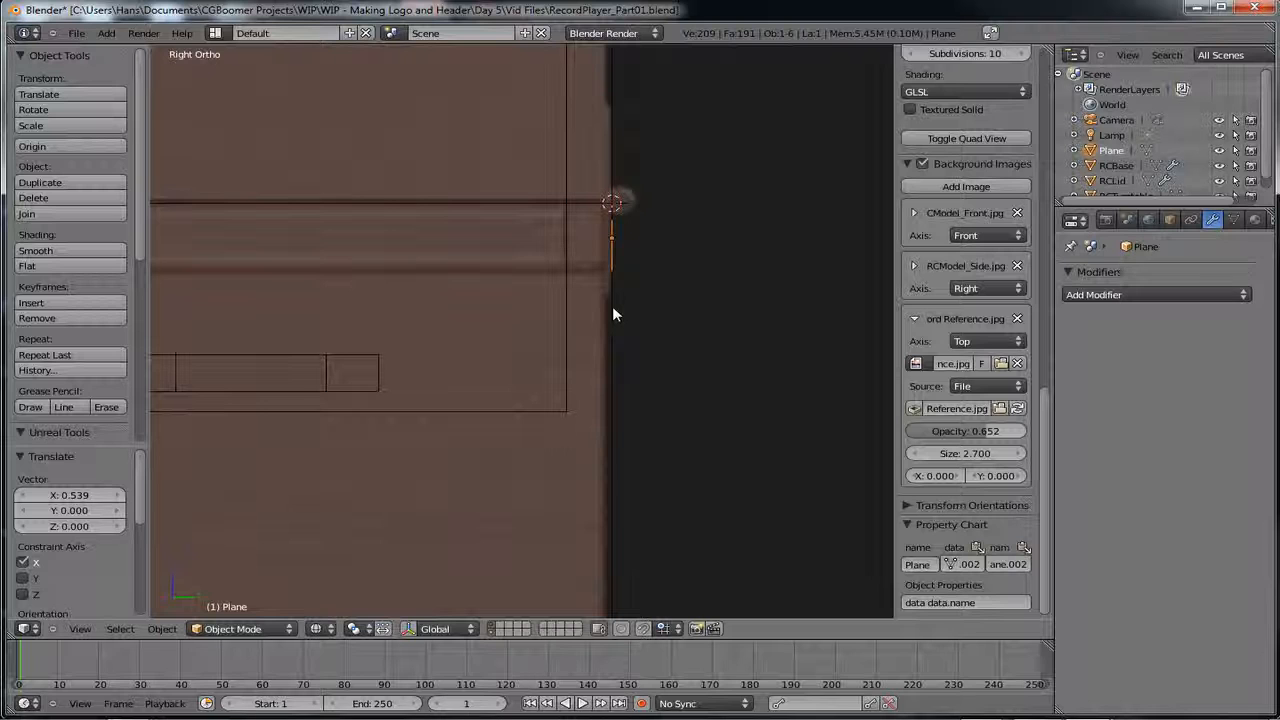
key(Tab)
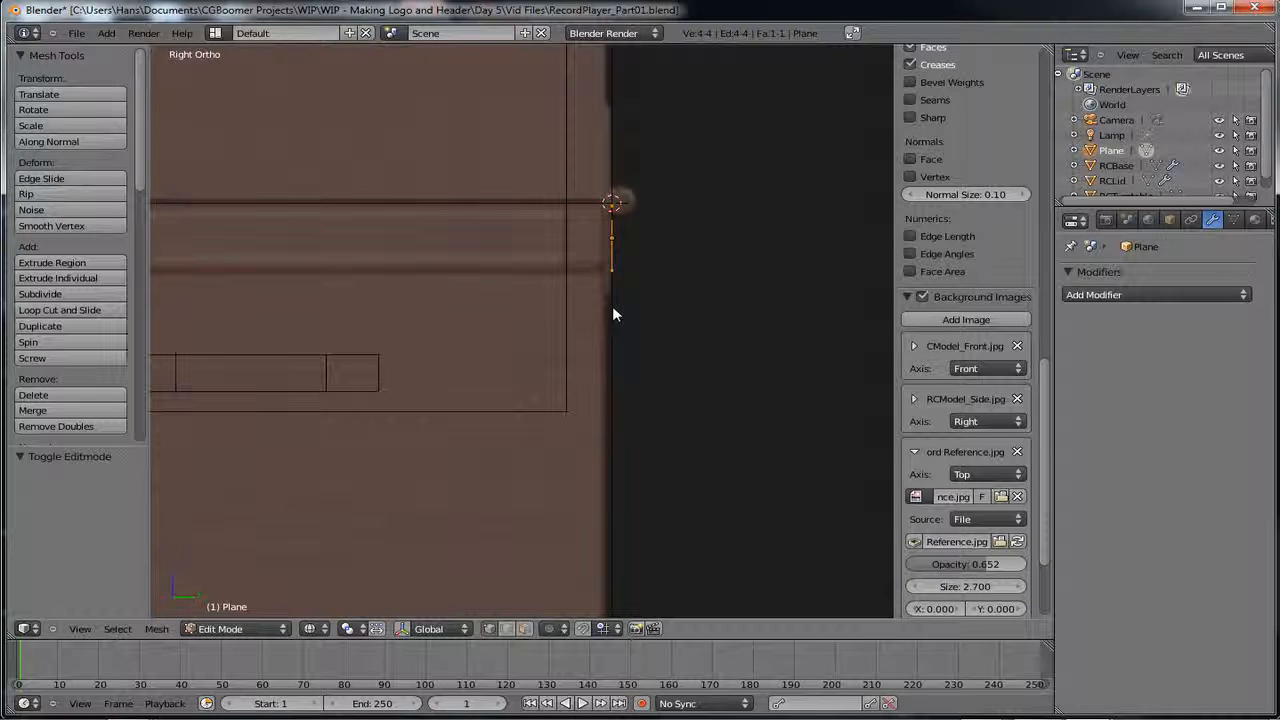
key(e)
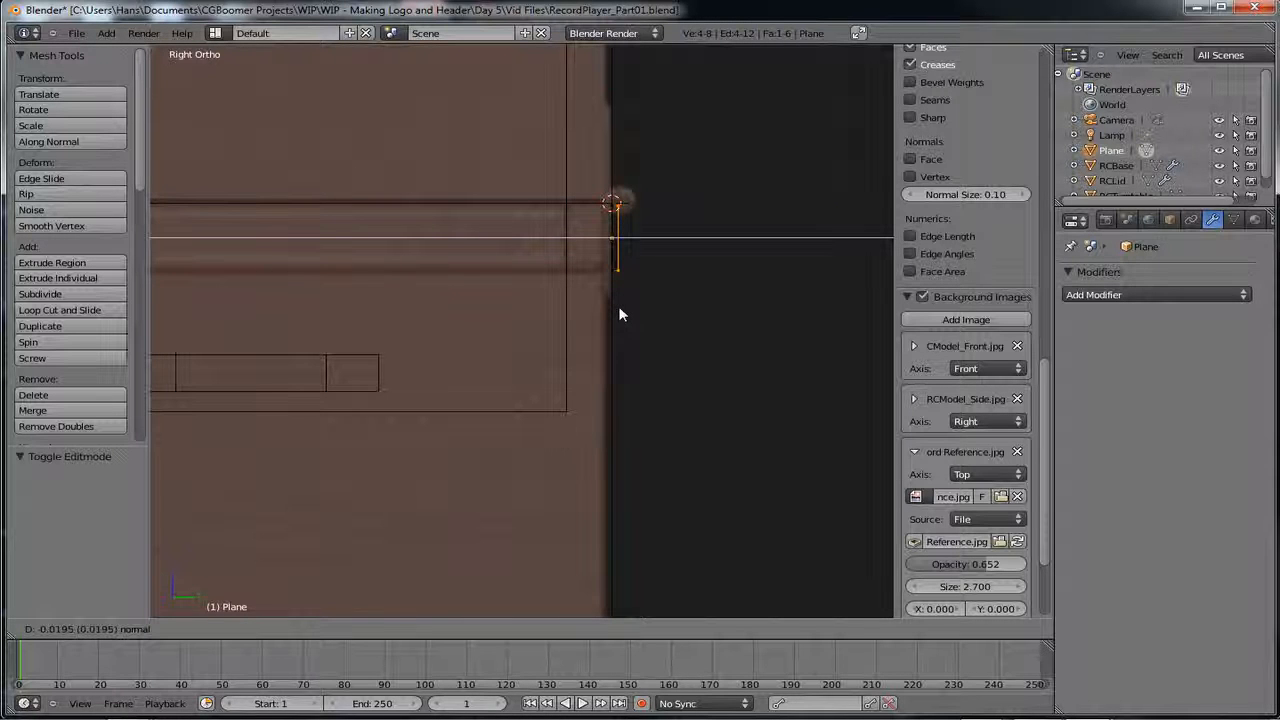
click(615, 312)
scroll(583, 324, up, 2)
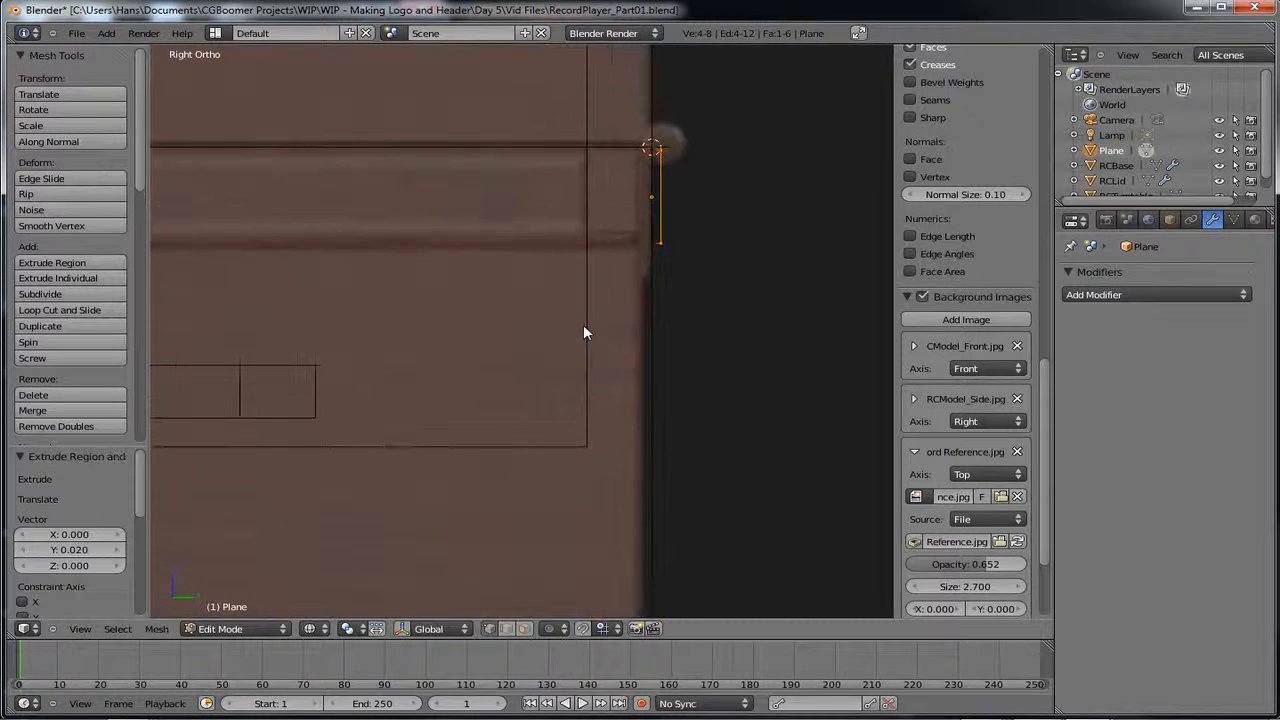
shift+middle_drag(589, 294, 543, 369)
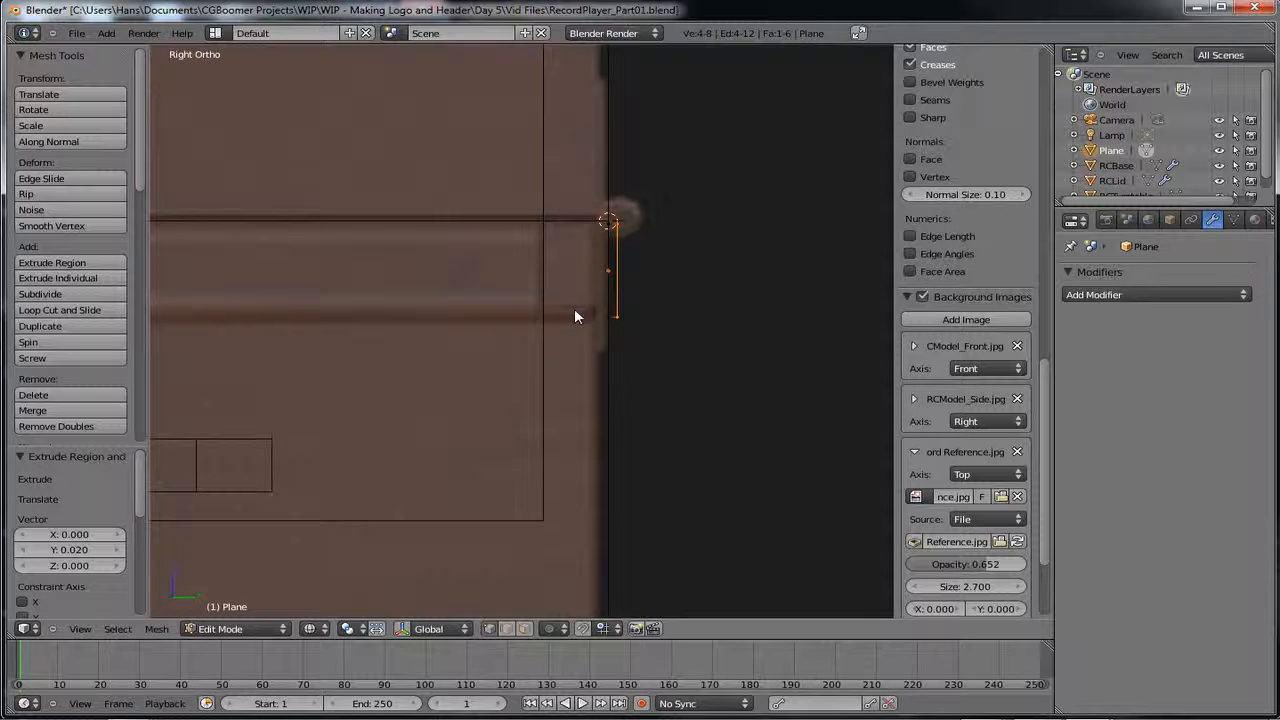
- In the back view, duplicate the hinge plate as an object and move the copy about 0.251 up along Z onto the lid
key(ctrl+KP_1)
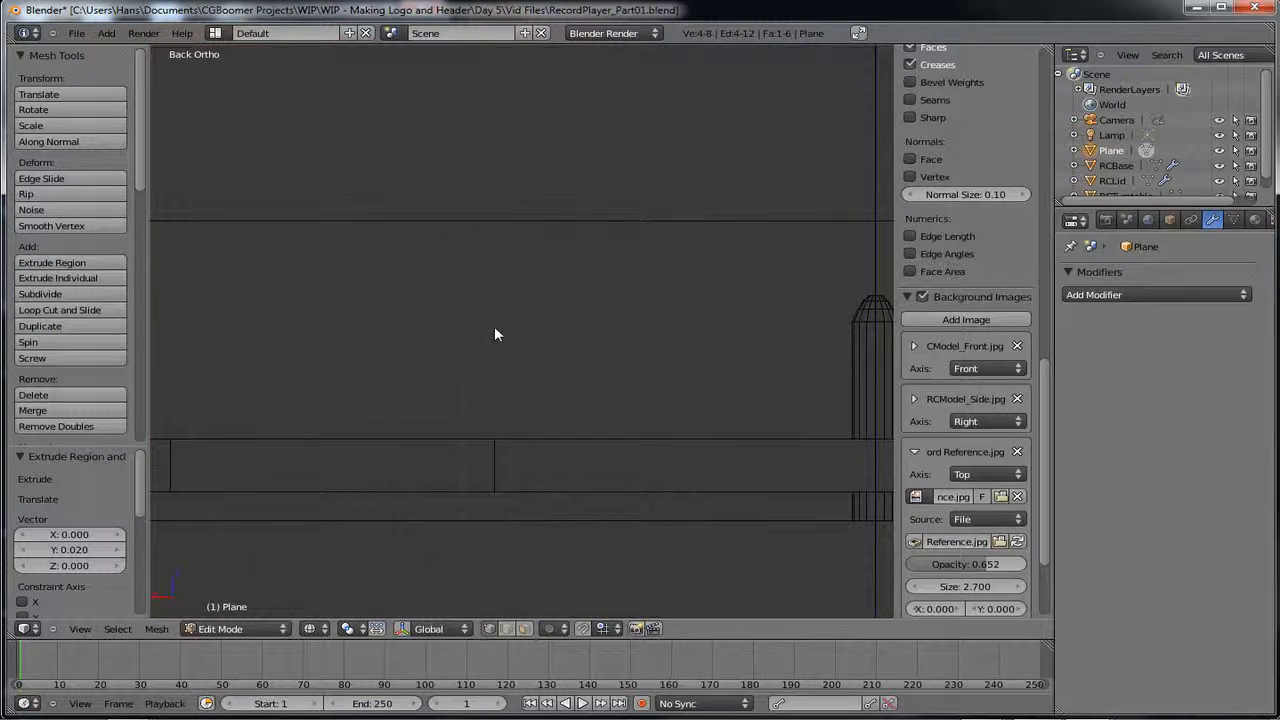
scroll(494, 330, down, 3)
shift+middle_drag(343, 374, 615, 394)
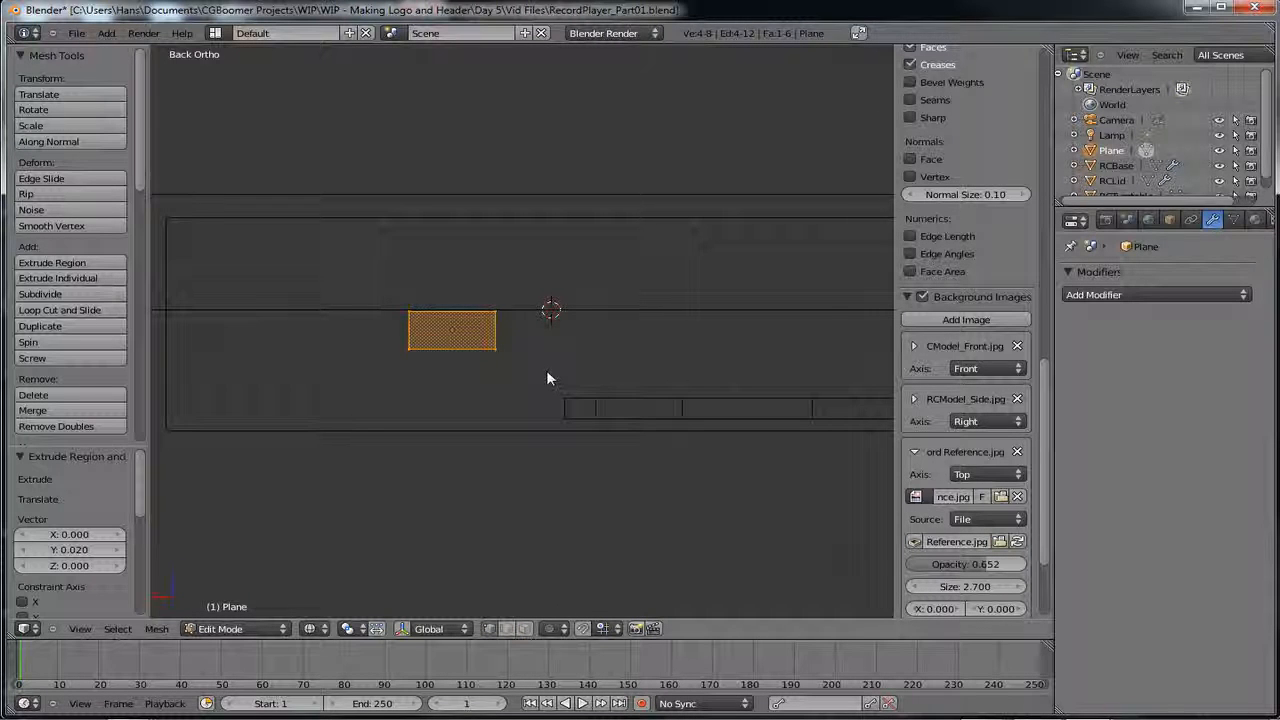
key(Tab)
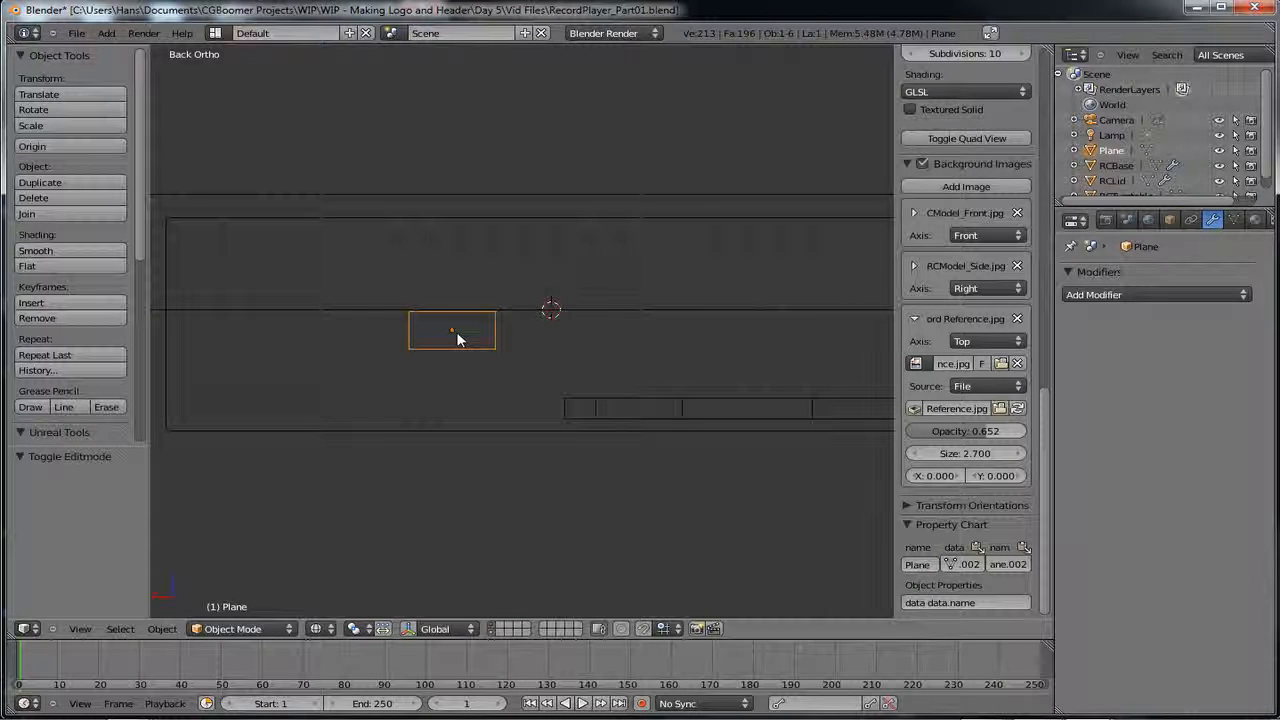
key(shift+d)
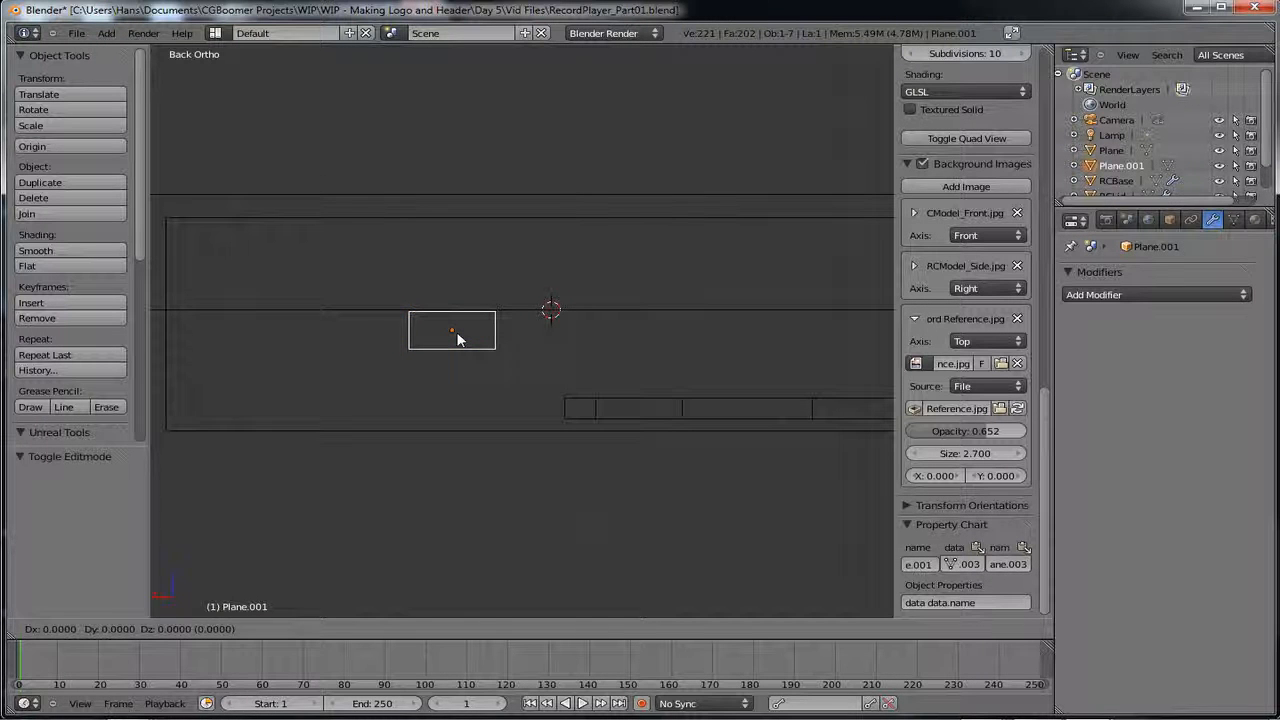
click(457, 339)
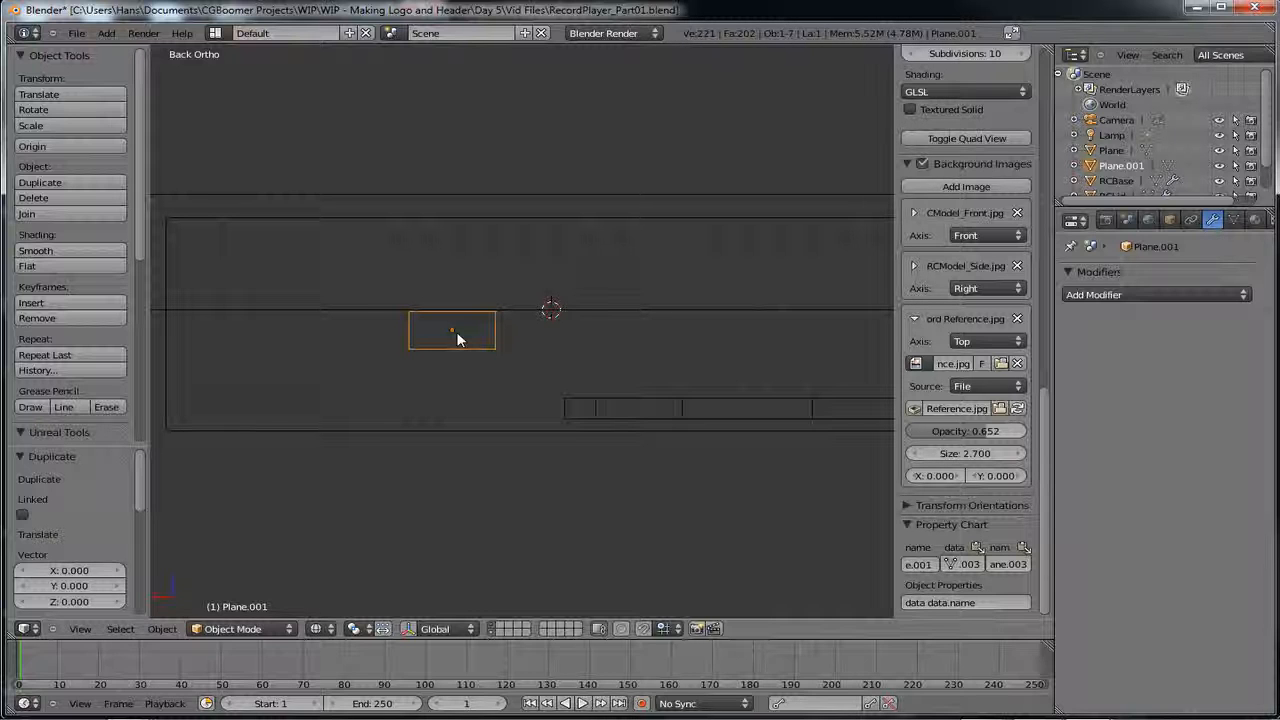
key(shift+d)
key(z)
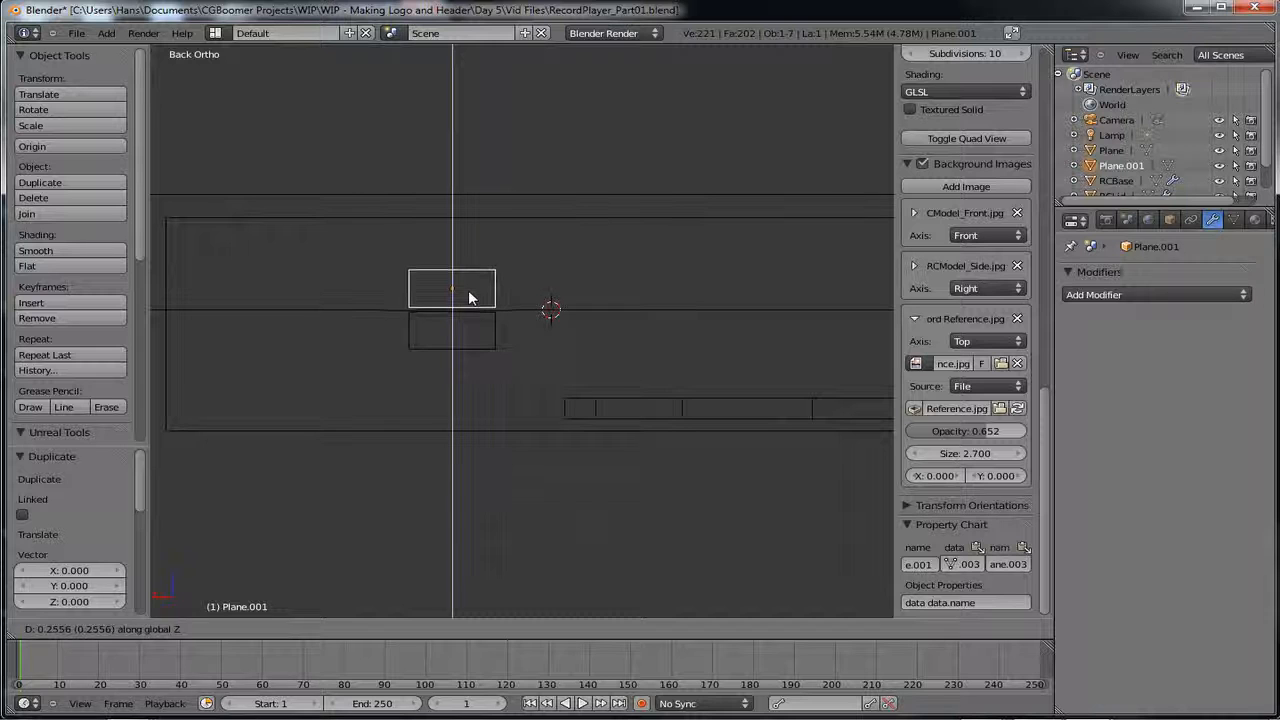
click(469, 297)
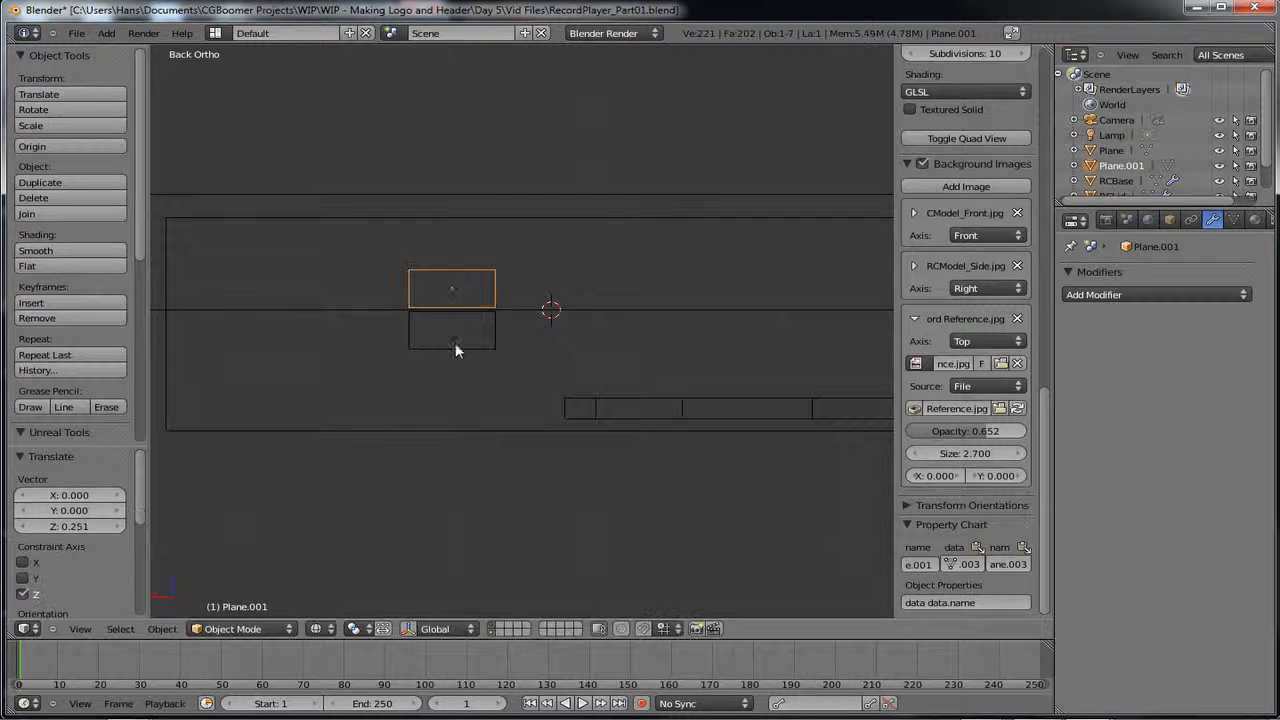
- Move the upper hinge plate about 0.008 down along Z, closer to the seam between base and lid
scroll(453, 354, up, 5)
shift+middle_drag(432, 343, 640, 395)
scroll(636, 396, down, 1)
scroll(566, 376, up, 2)
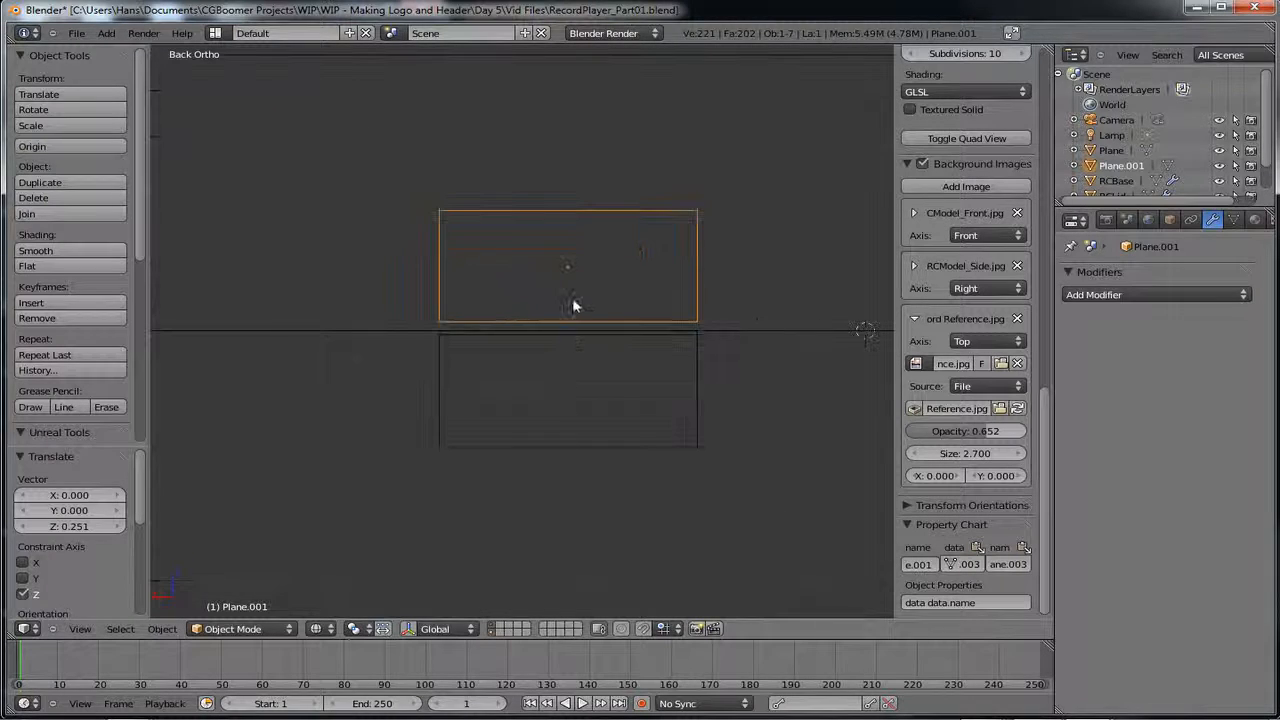
key(g)
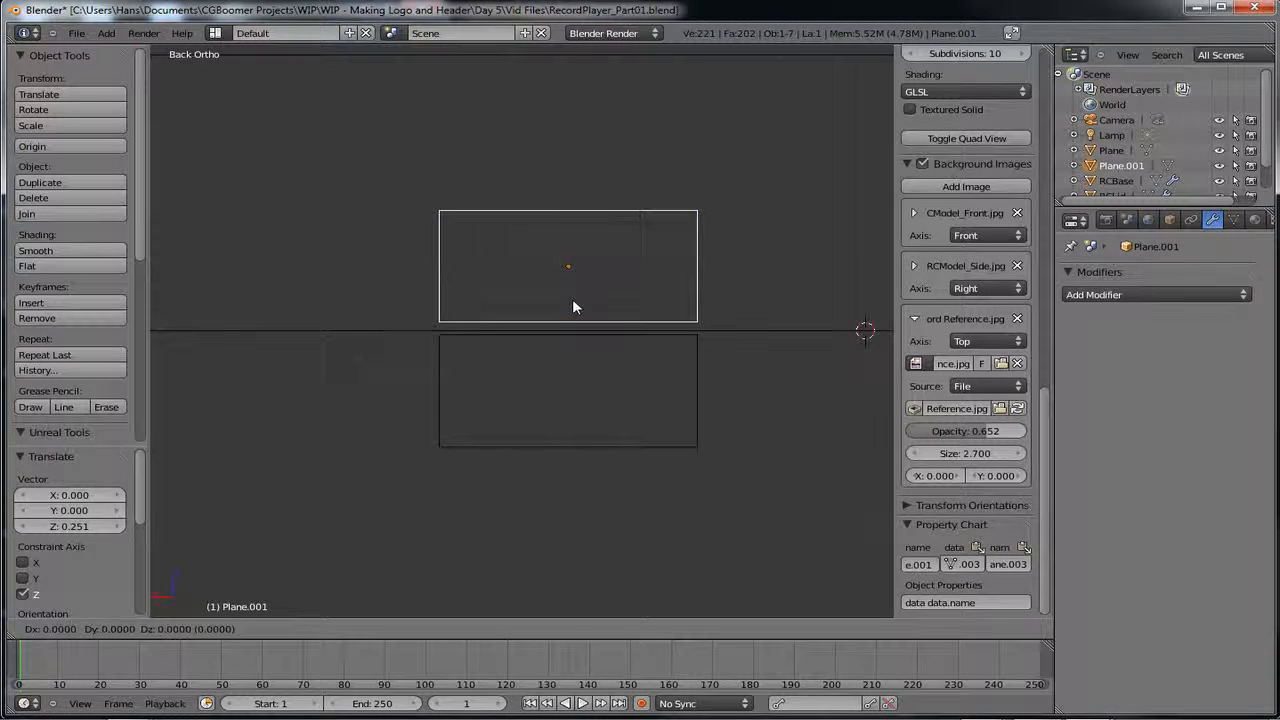
key(z)
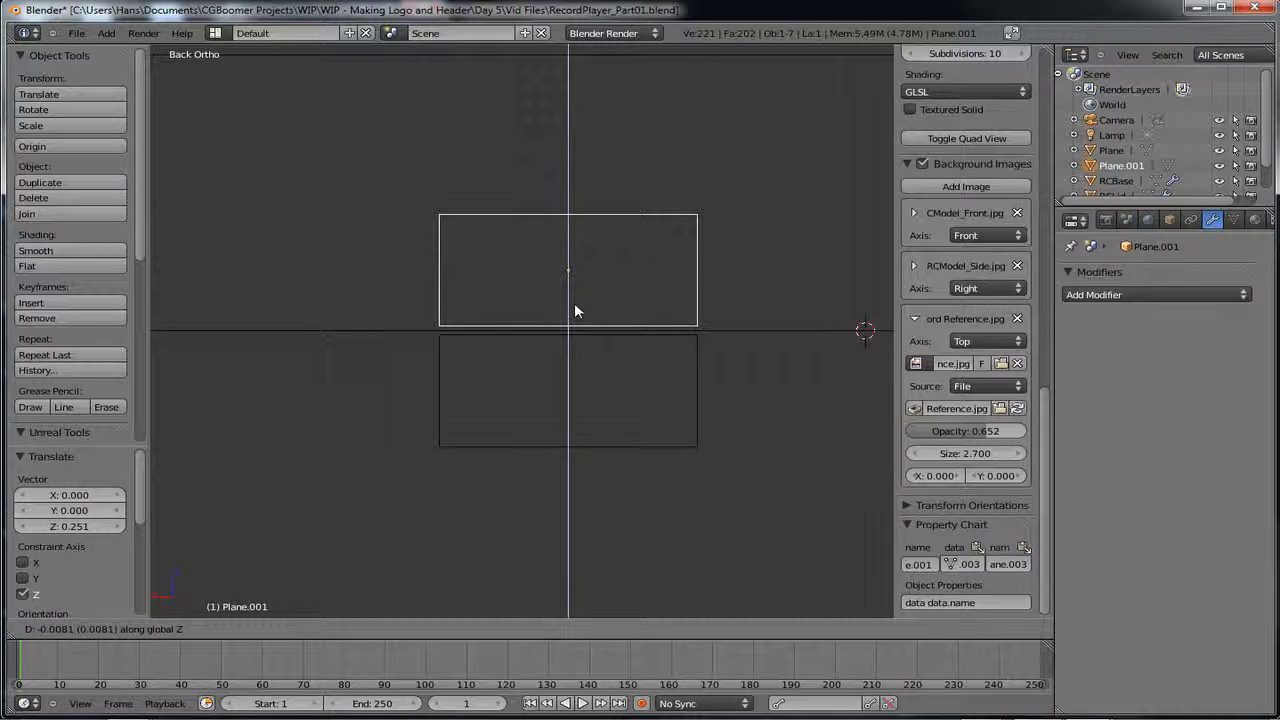
click(574, 305)
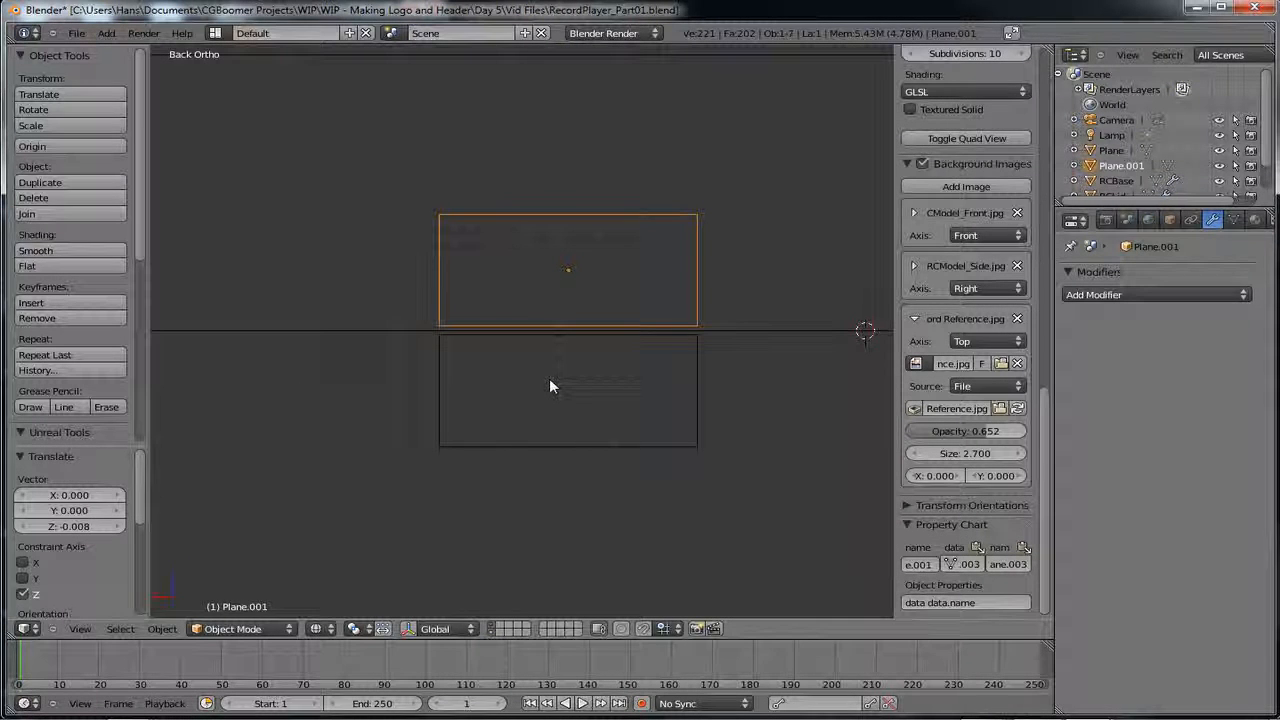
- Rename the lower hinge plate object, Plane, as RCHingeBottom
double_click(1112, 151)
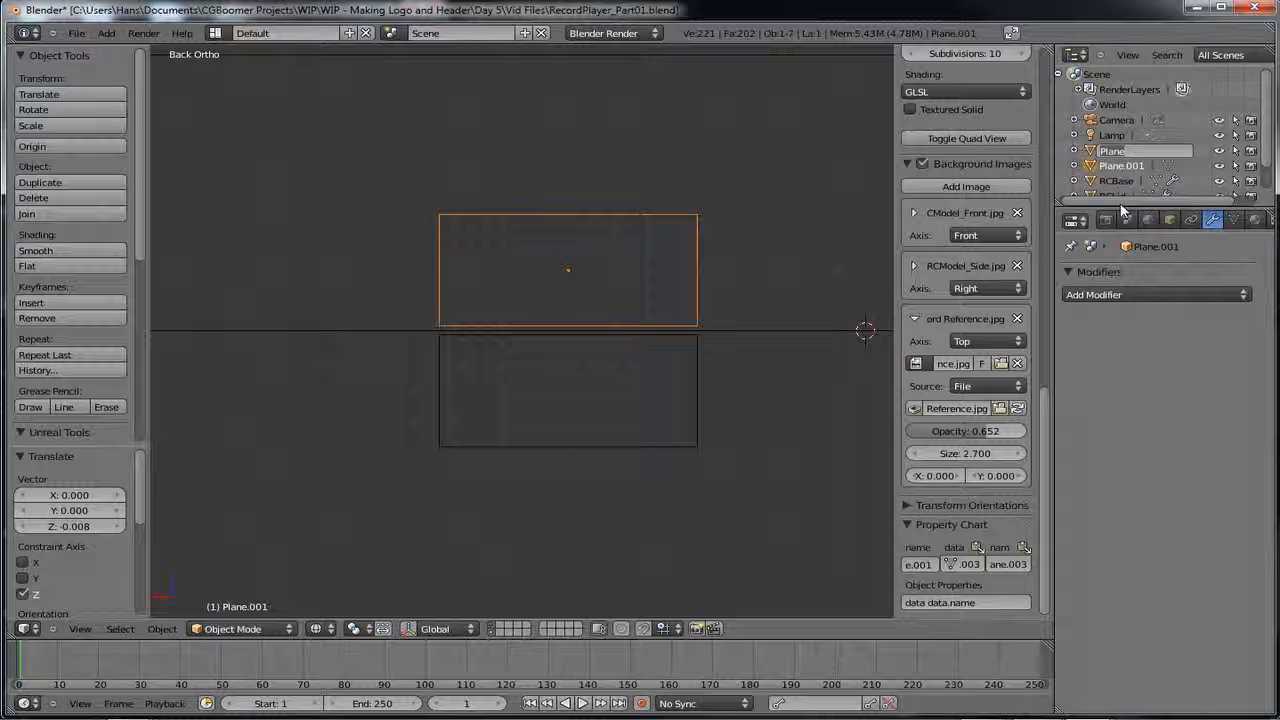
text(RC)
text(Hon)
key(BackSpace)
key(BackSpace)
text(ingeBott)
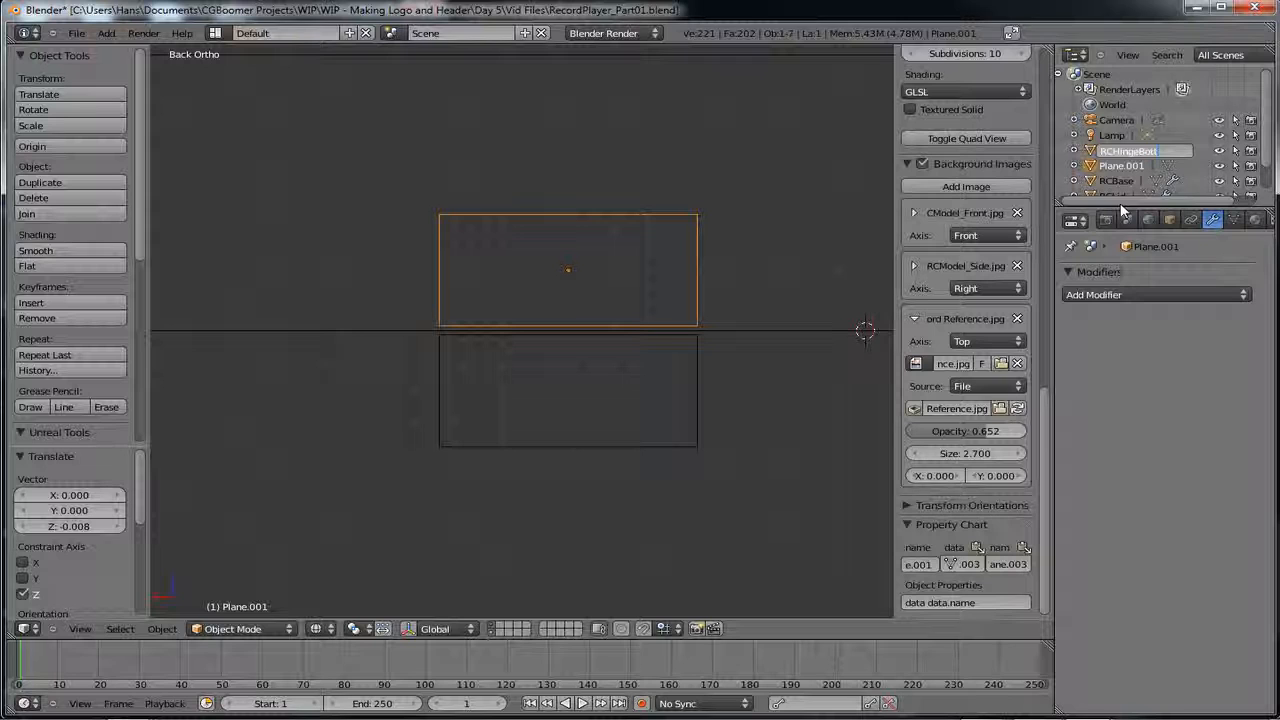
text(om)
key(Return)
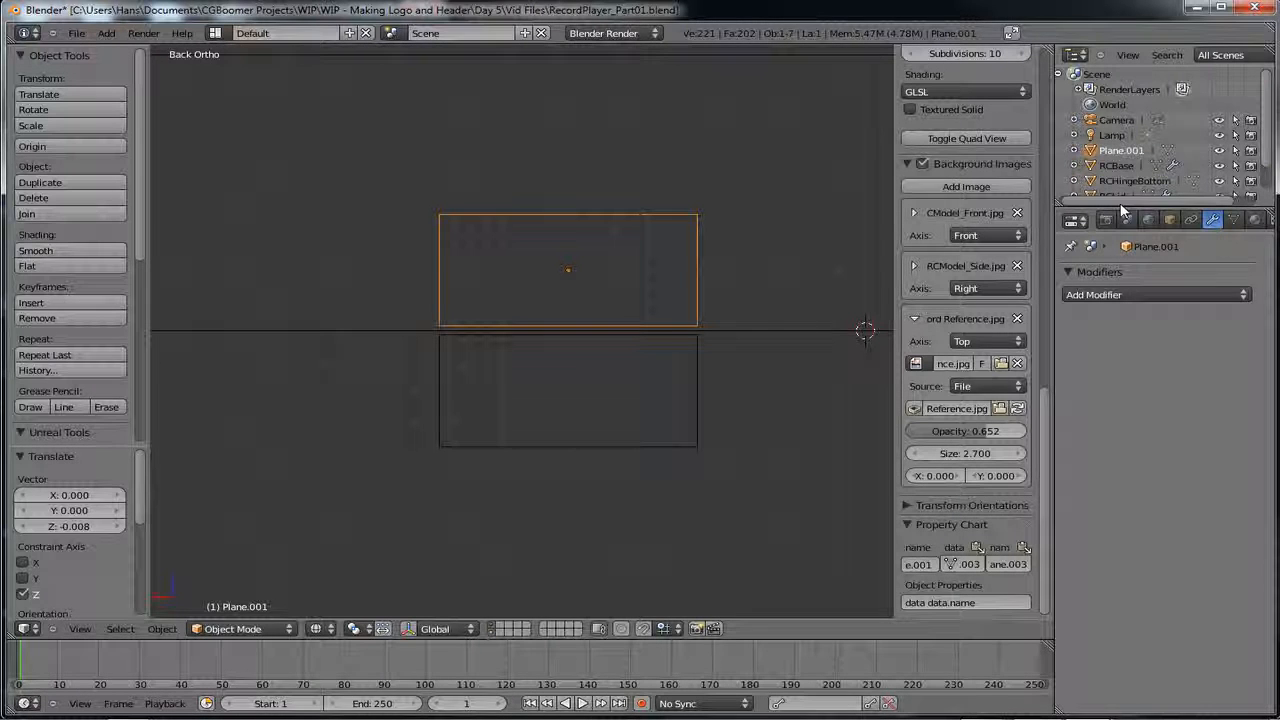
- Rename the upper hinge plate object, Plane.001, as RCHingeTop
shift+click(1123, 150)
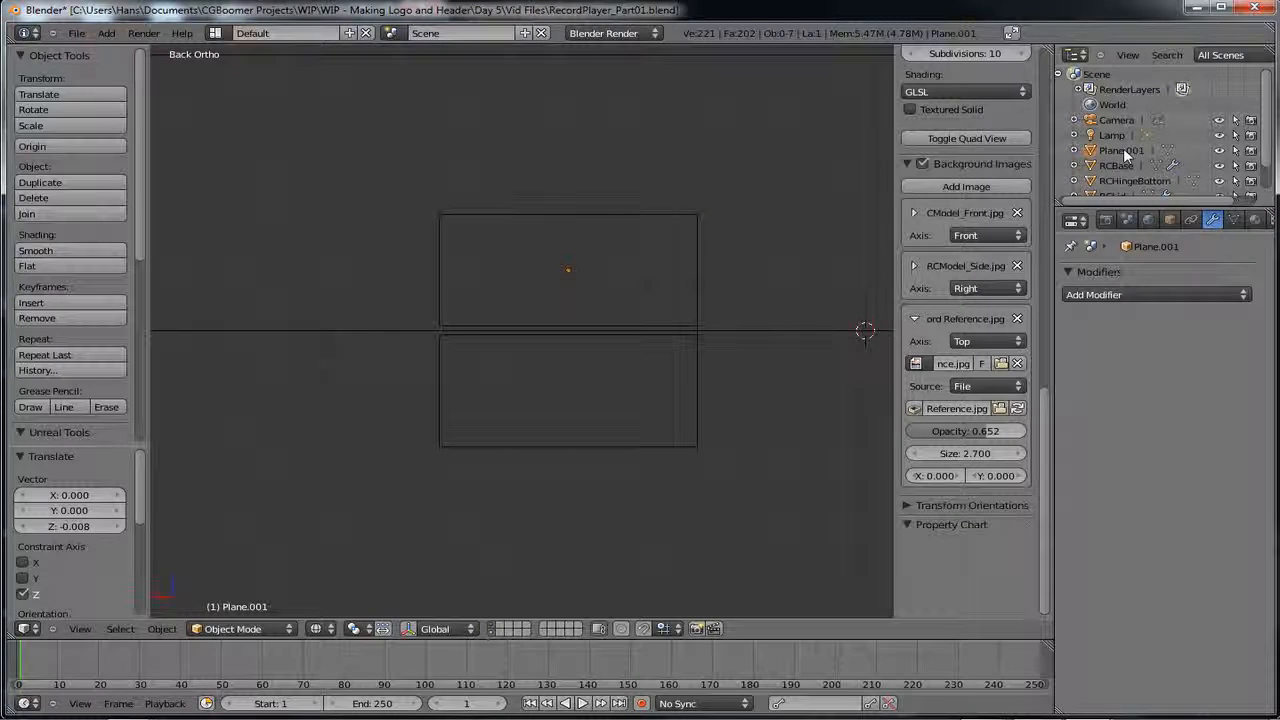
click(1123, 150)
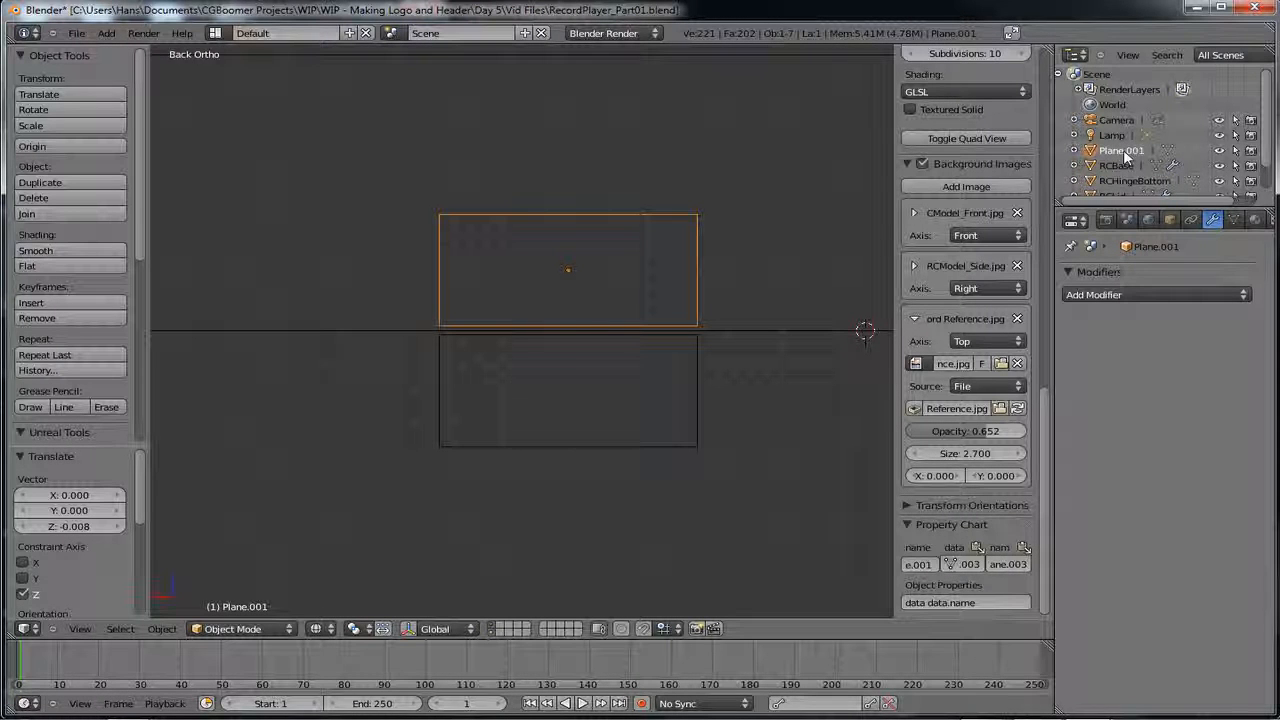
double_click(1123, 150)
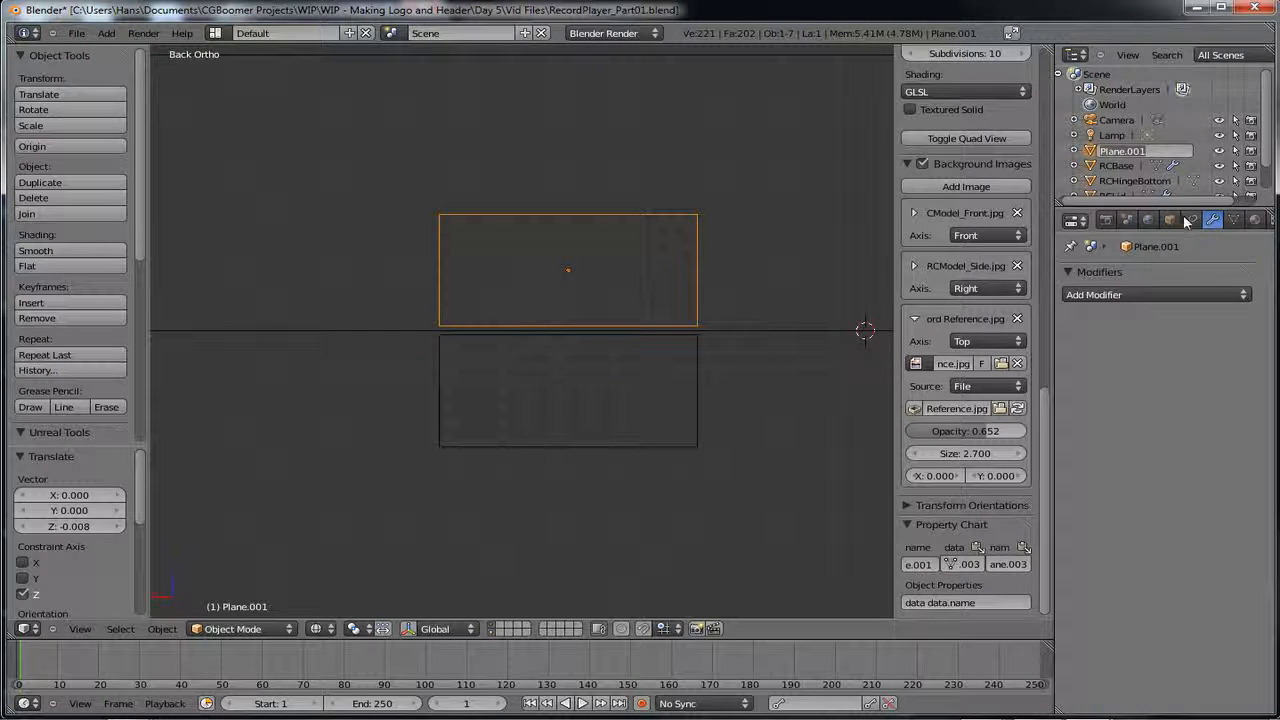
text(R)
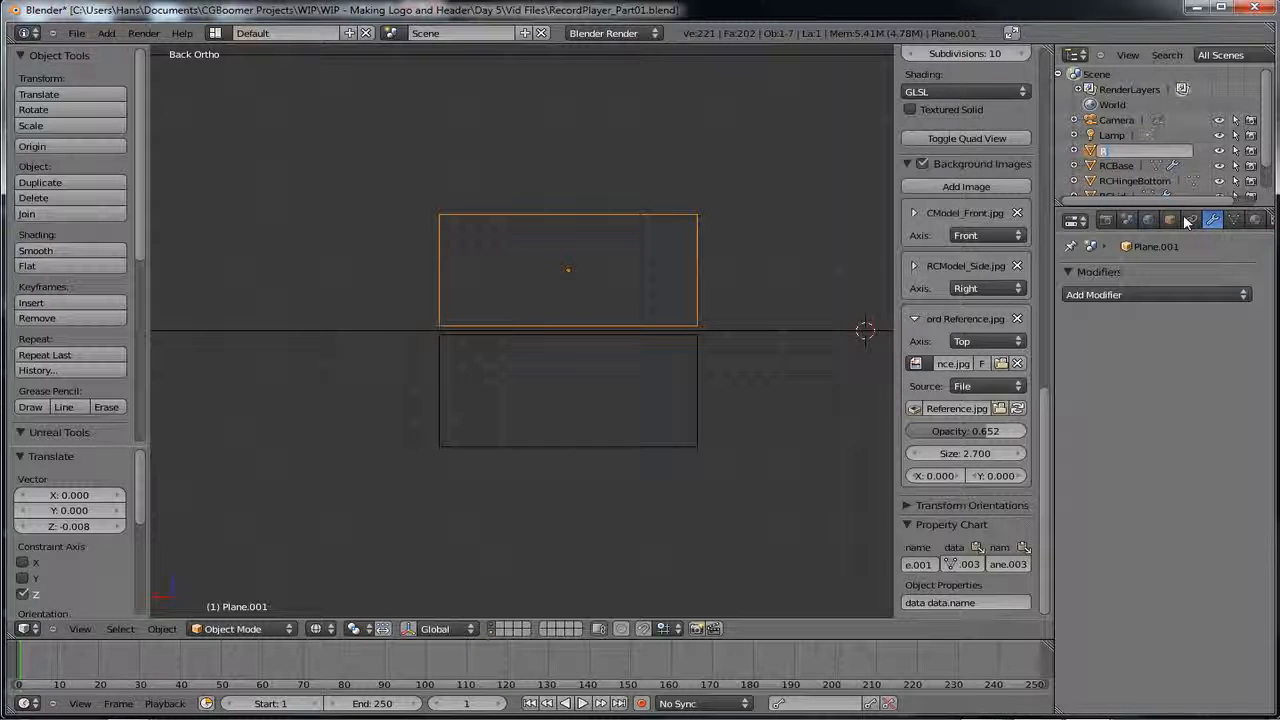
text(CHingeTop)
key(Return)
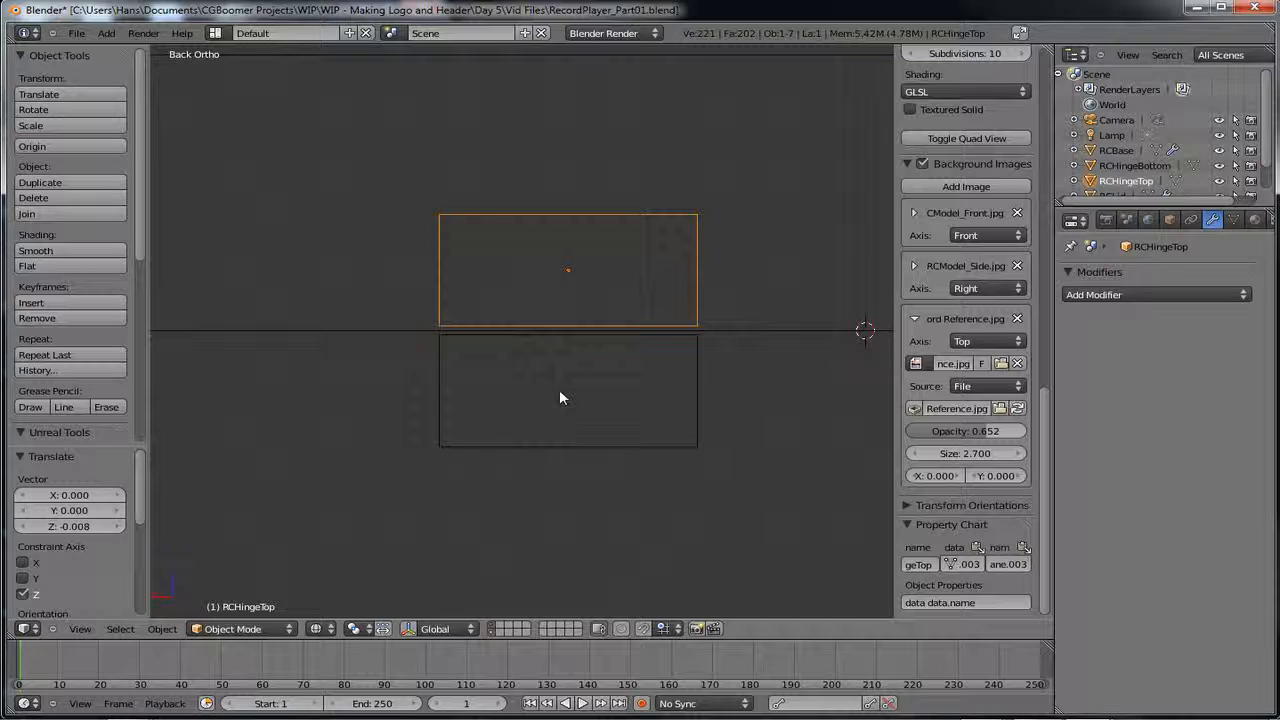
- Select both hinge plates and snap the 3D cursor to the selection, midway between them
shift+right_click(537, 448)
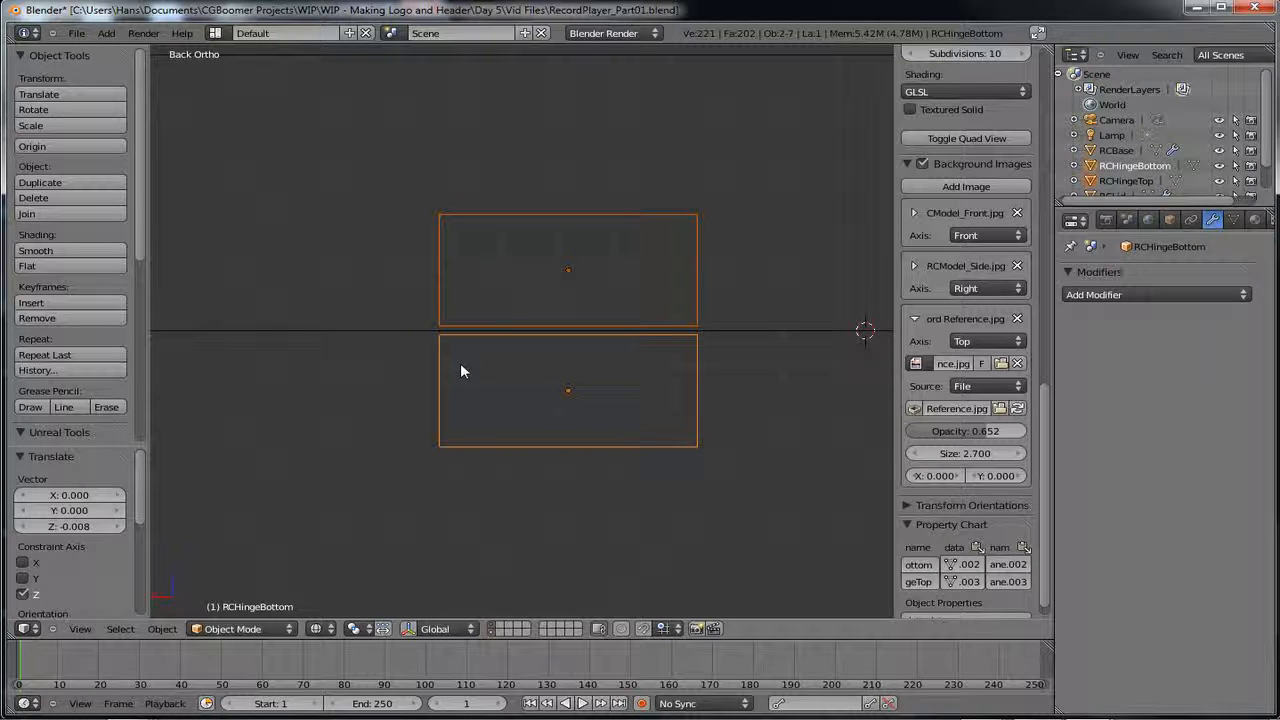
key(shift+s)
click(571, 349)
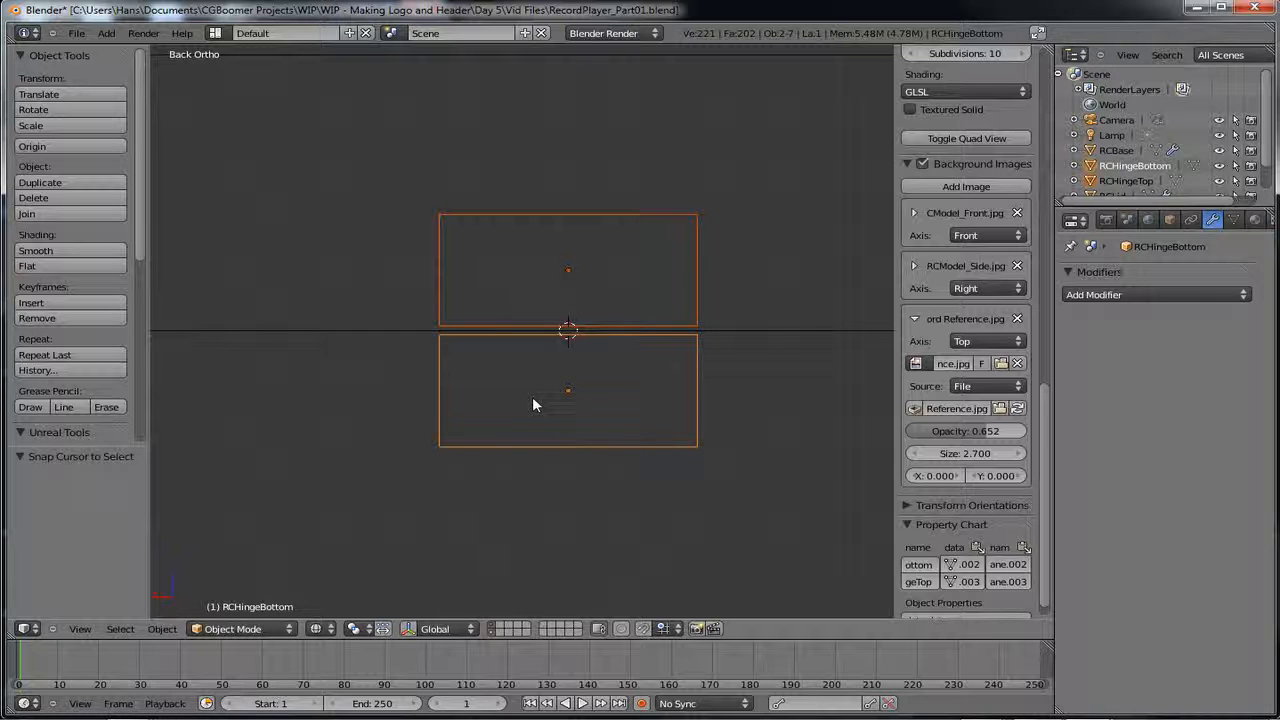
- In the right orthographic view, add a mesh circle with 8 vertices at the 3D cursor between the hinge plates
key(KP_3)
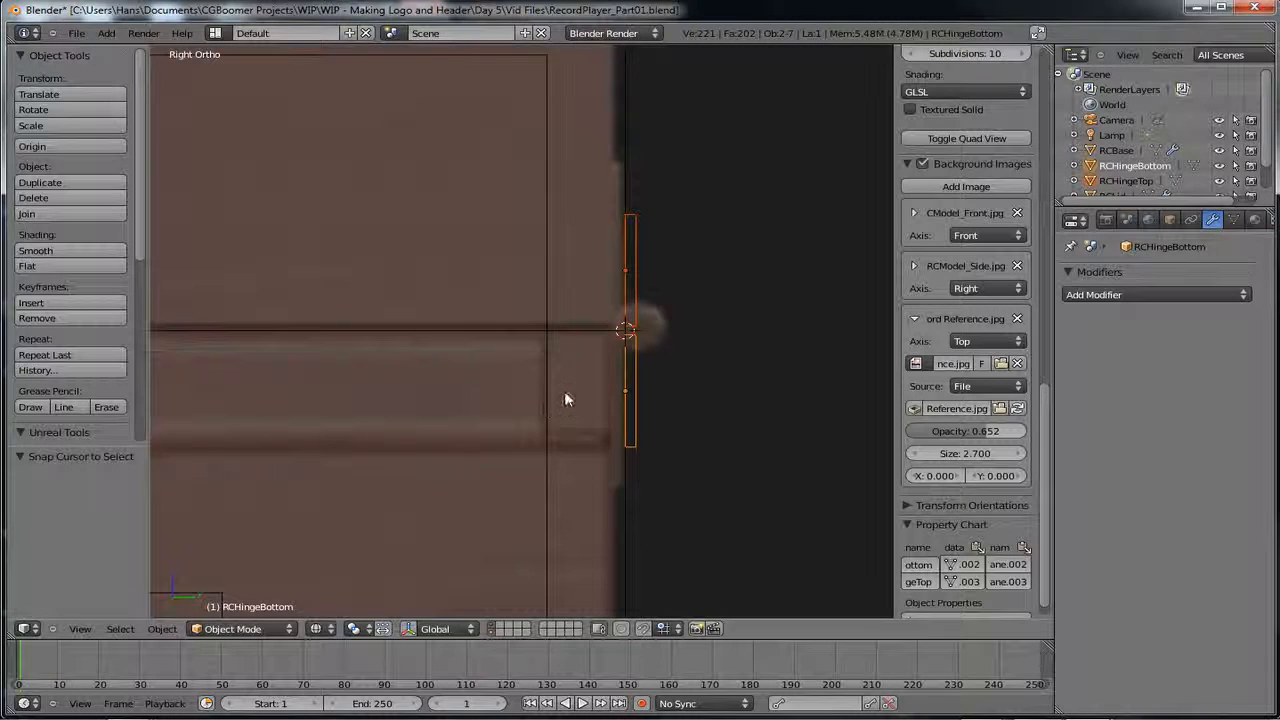
shift+middle_drag(564, 399, 495, 394)
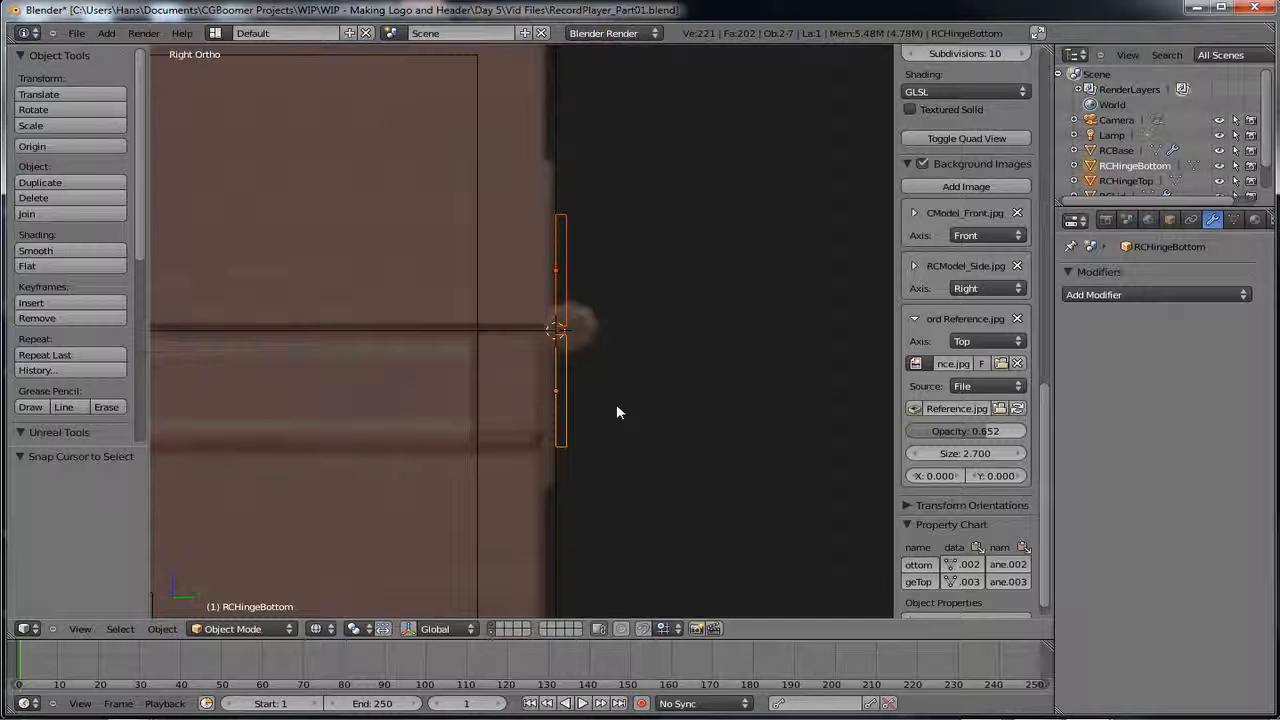
key(shift+a)
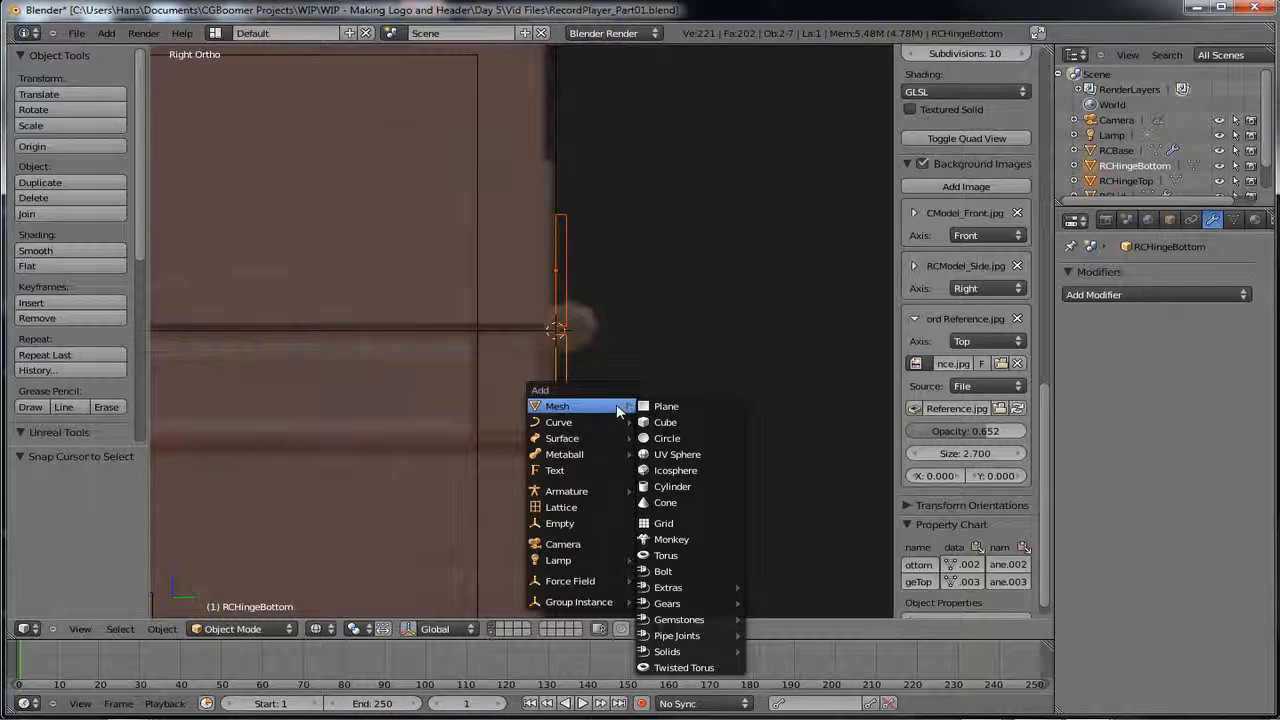
click(664, 438)
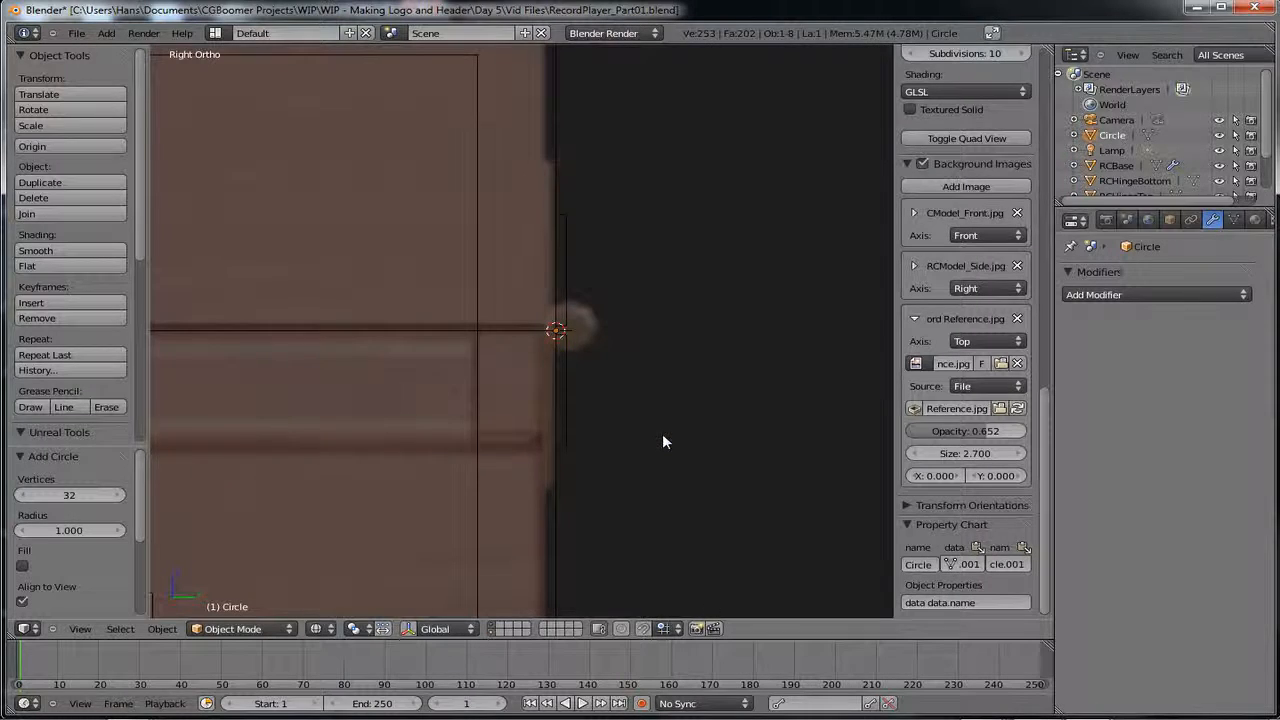
scroll(662, 433, down, 5)
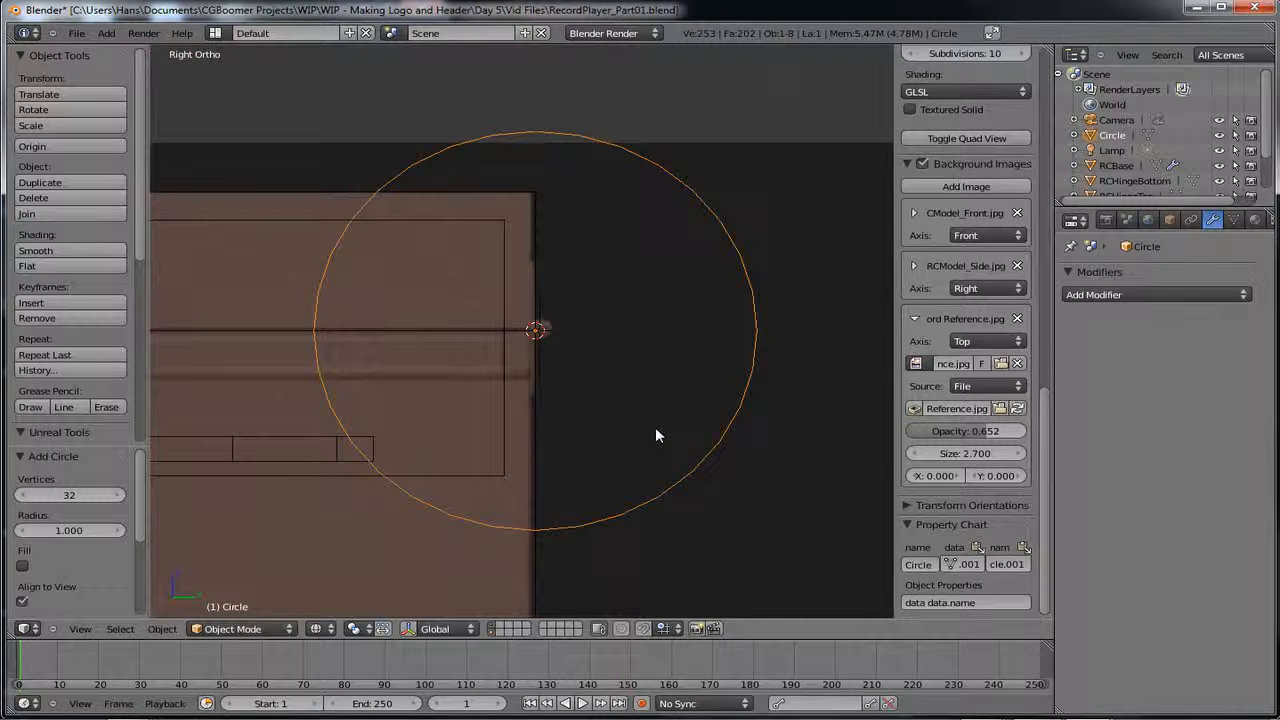
click(78, 494)
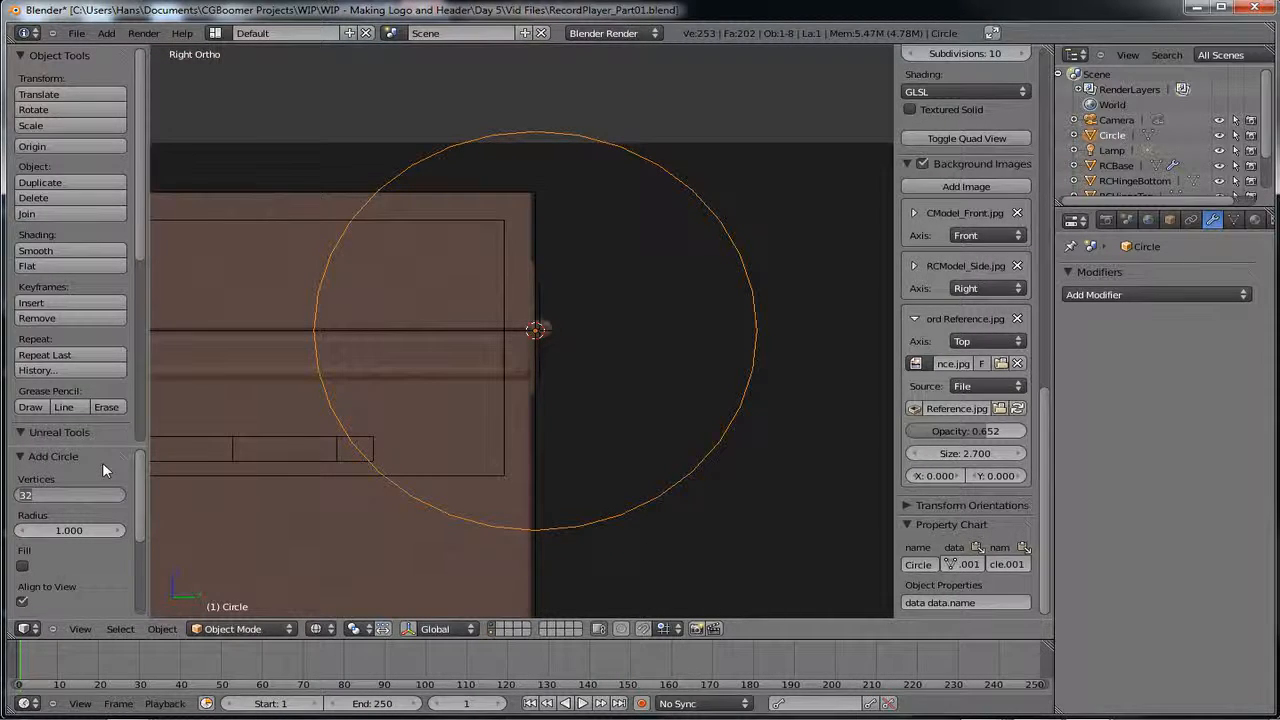
text(8)
key(Return)
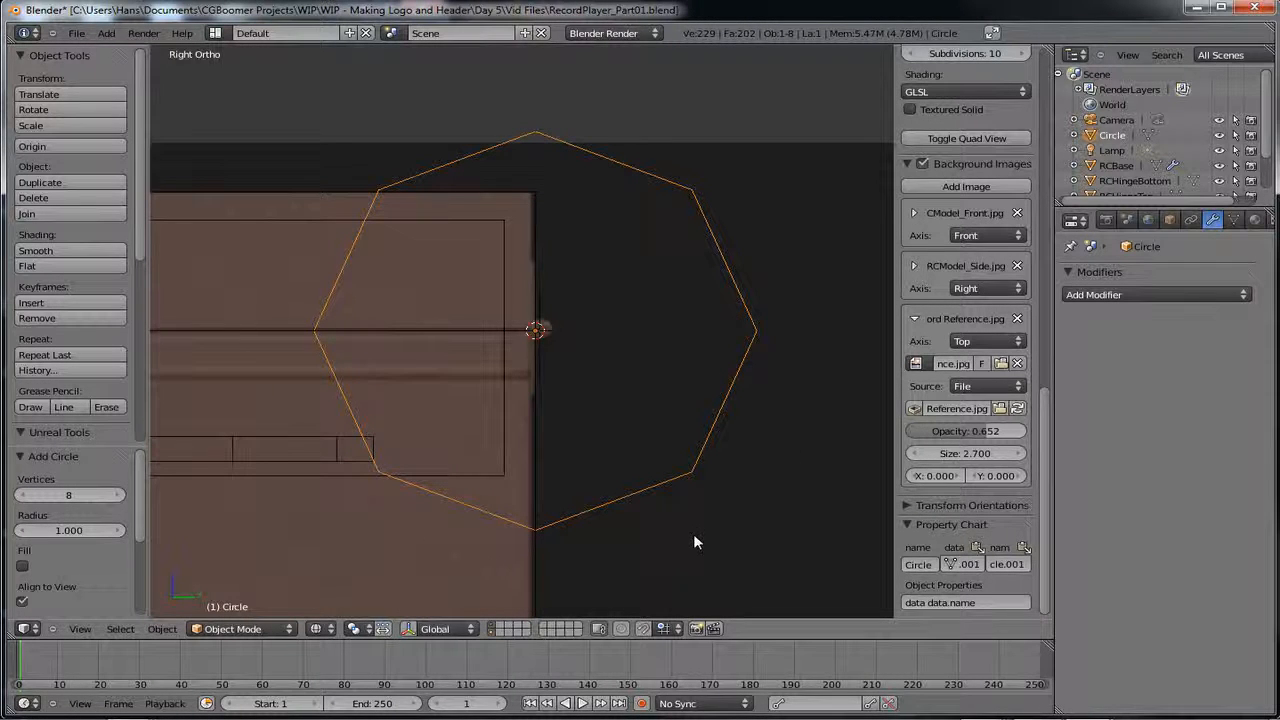
- Scale the circle down by about 0.078 and again by about 0.590 to match the hinge pin in the reference image
key(s)
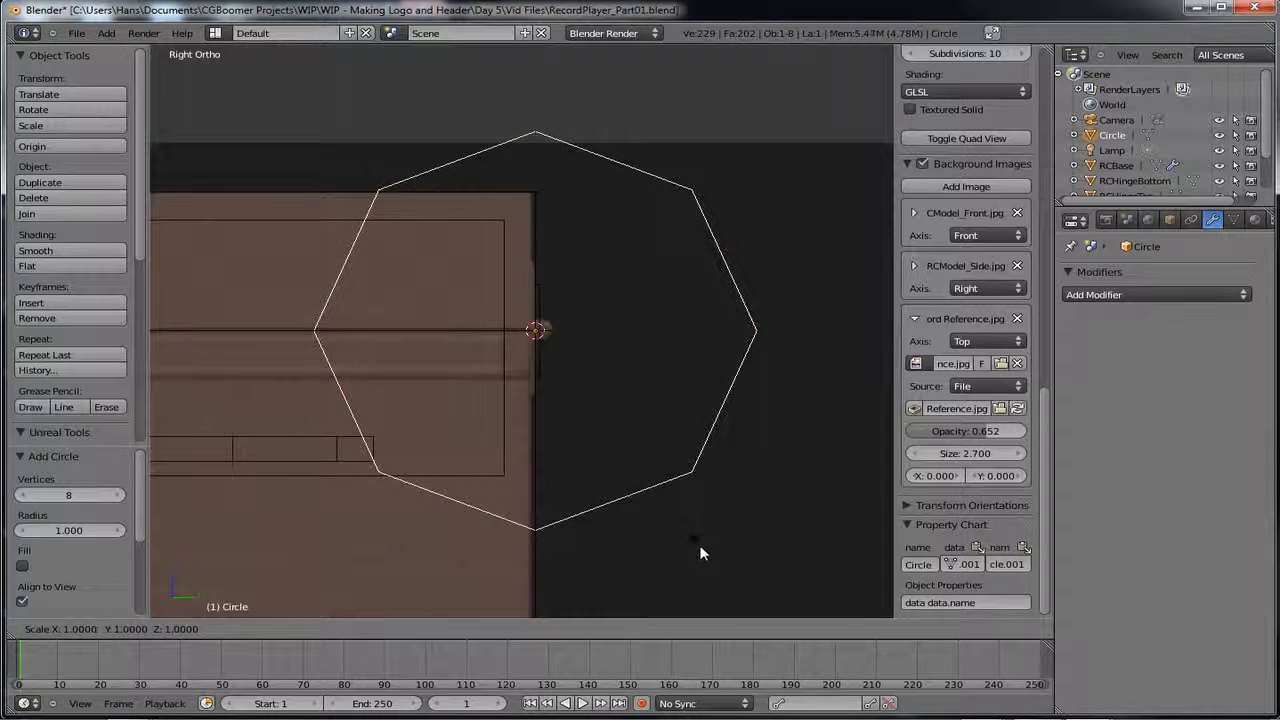
click(547, 356)
scroll(536, 415, up, 10)
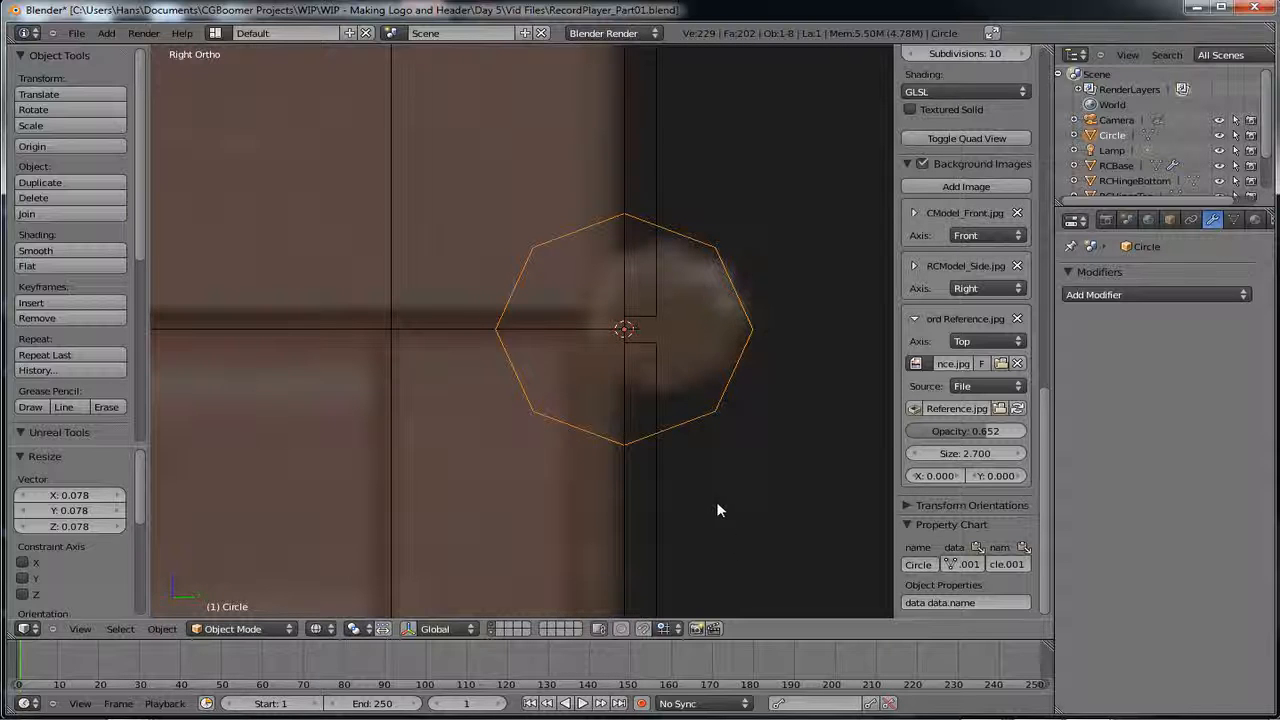
key(s)
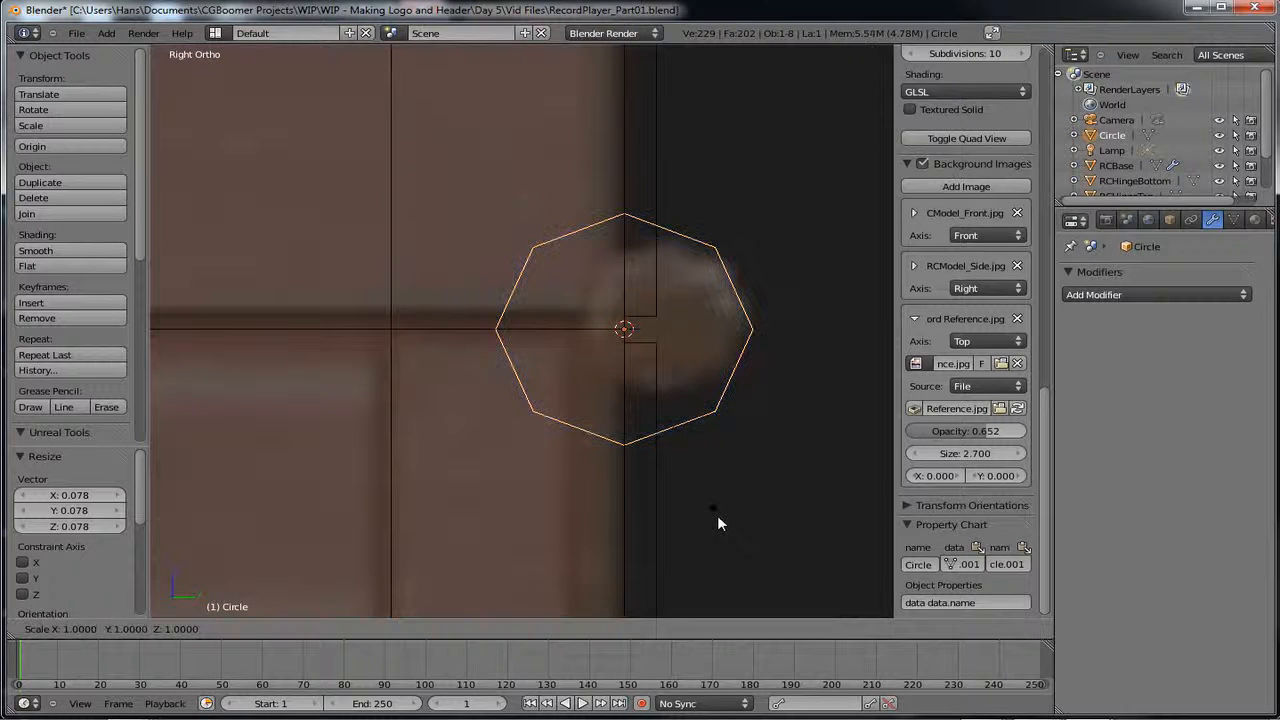
click(691, 432)
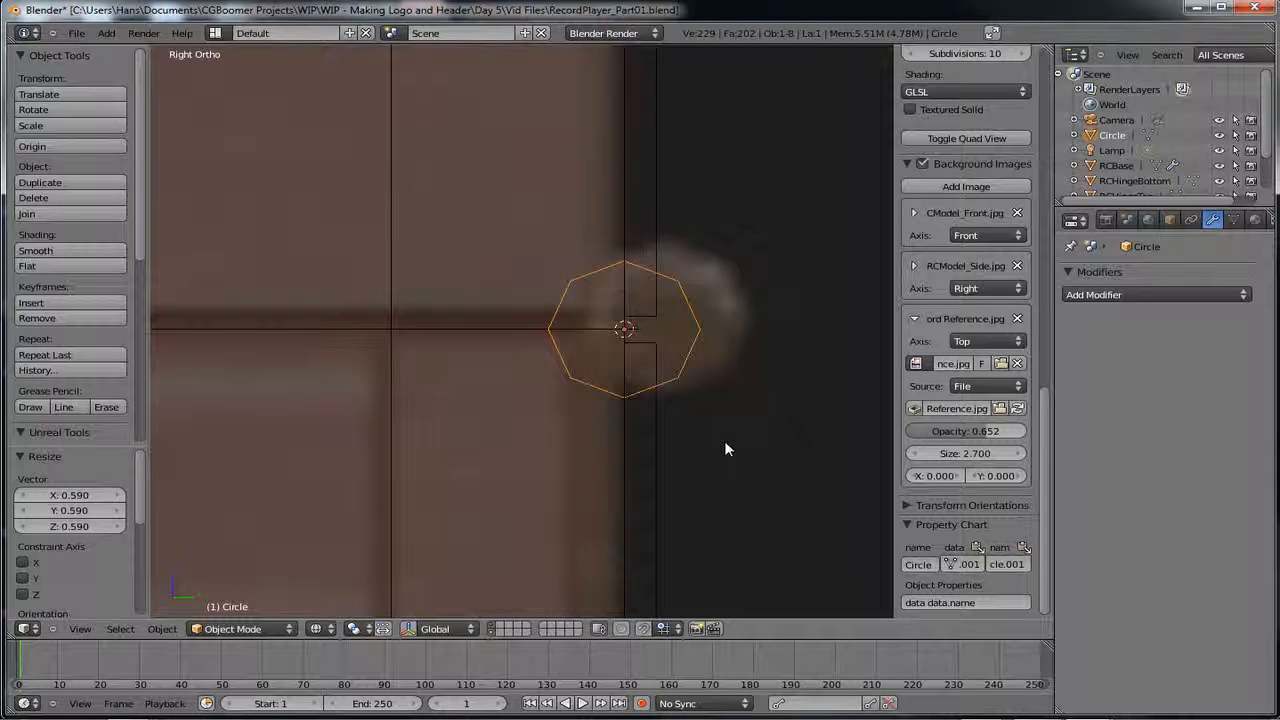
- Move the circle about 0.047 outward along Y so its inner edge sits at the back face of the base and lid
key(g)
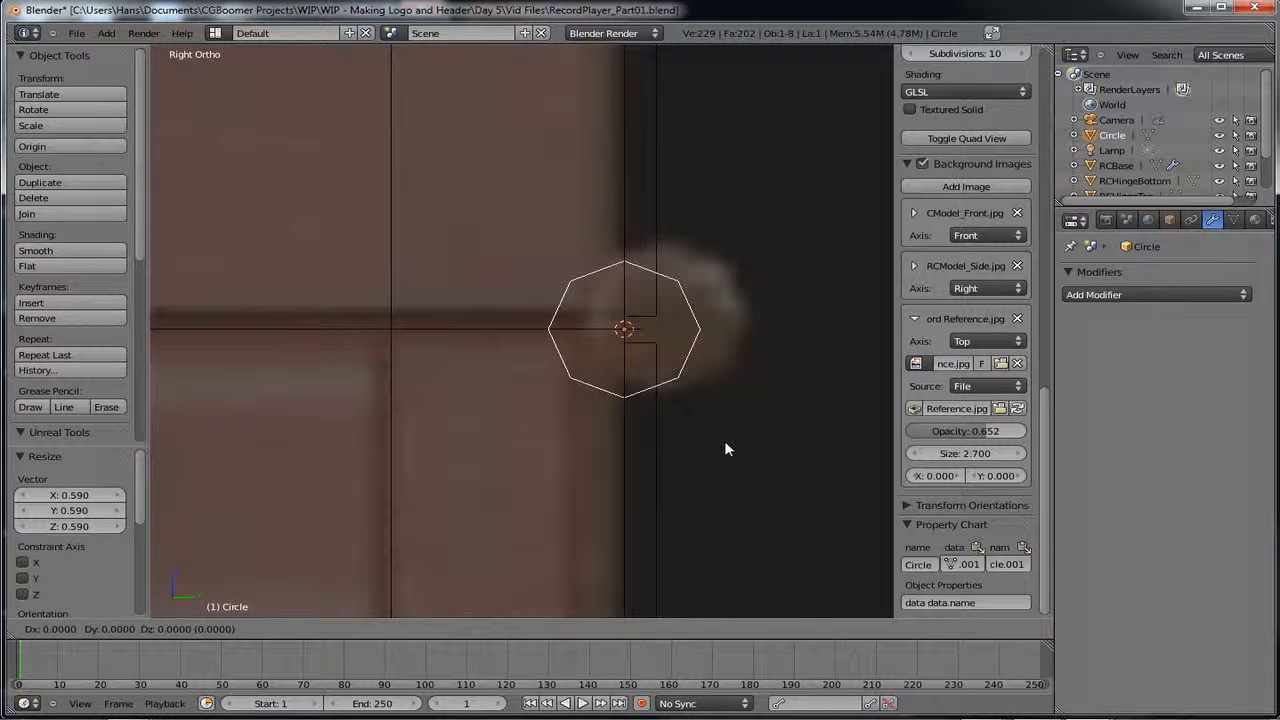
key(y)
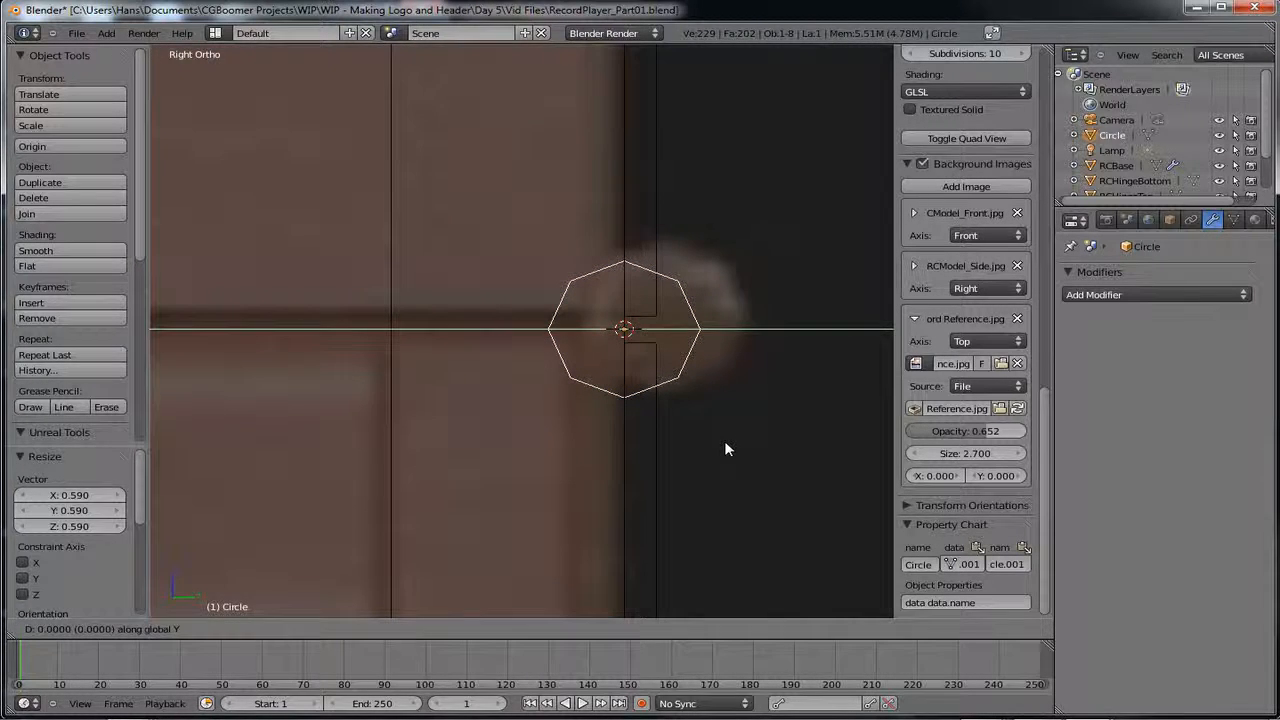
click(806, 456)
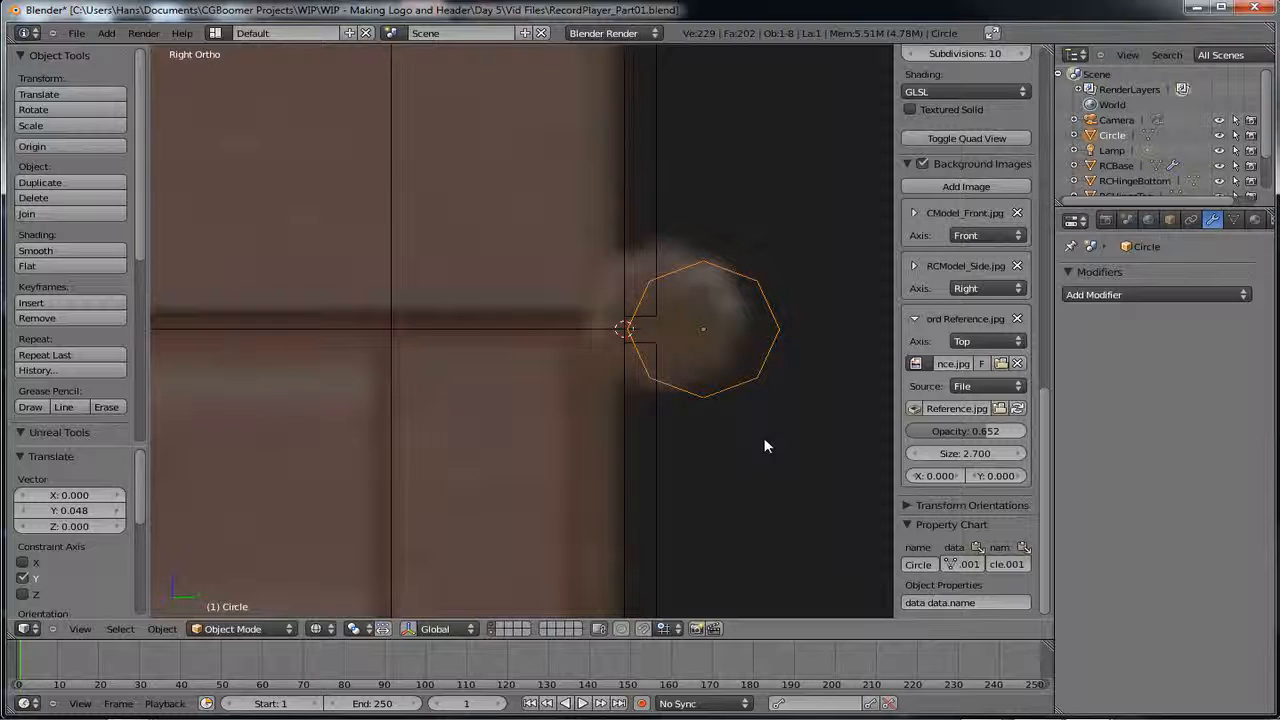
key(g)
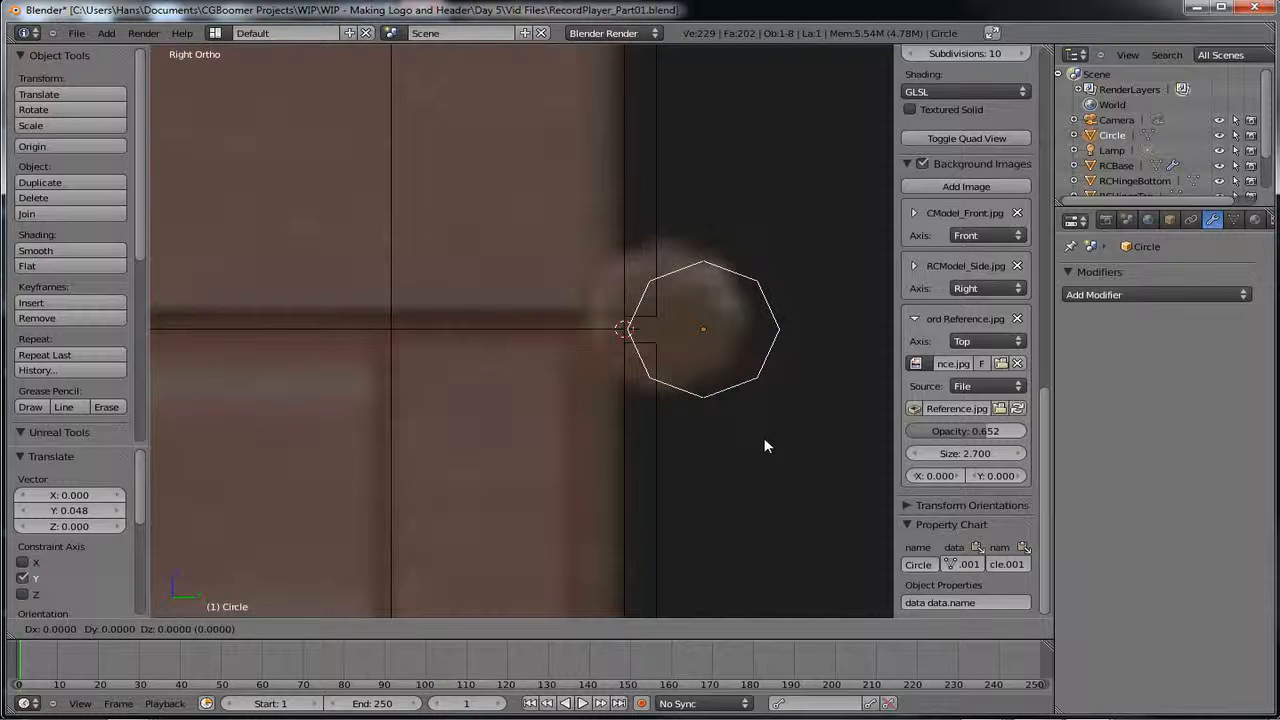
key(y)
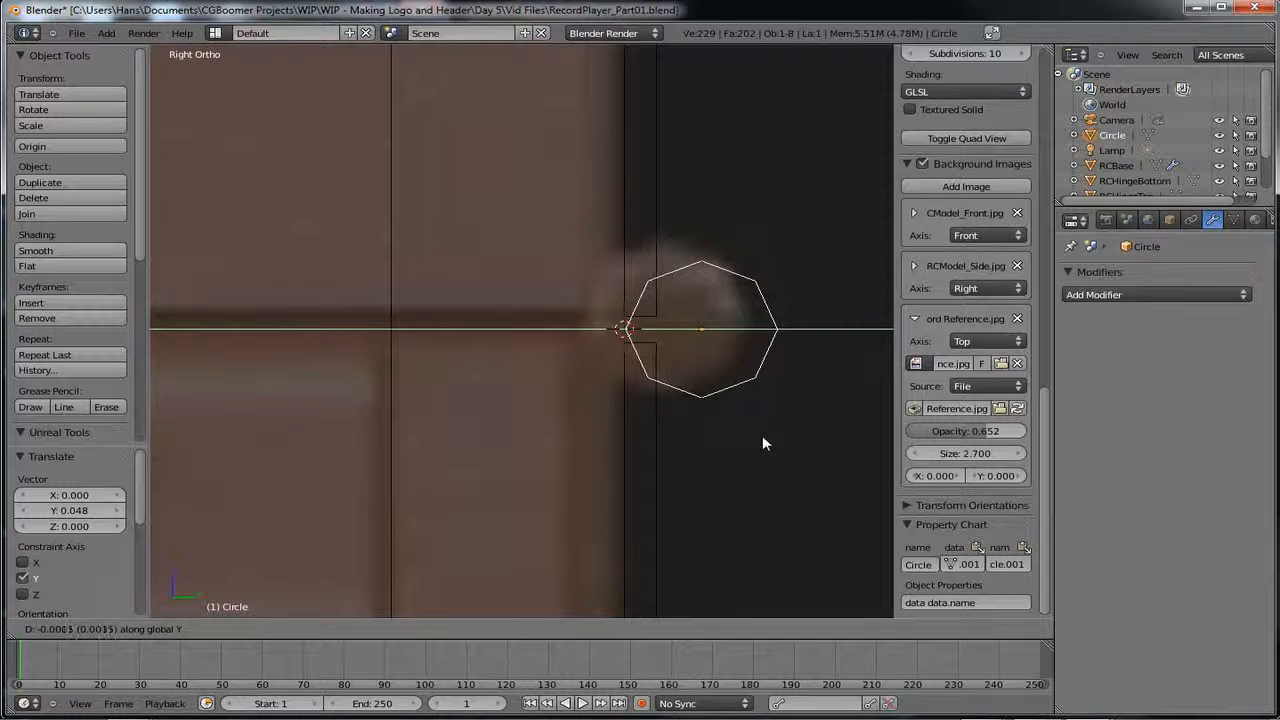
click(762, 435)
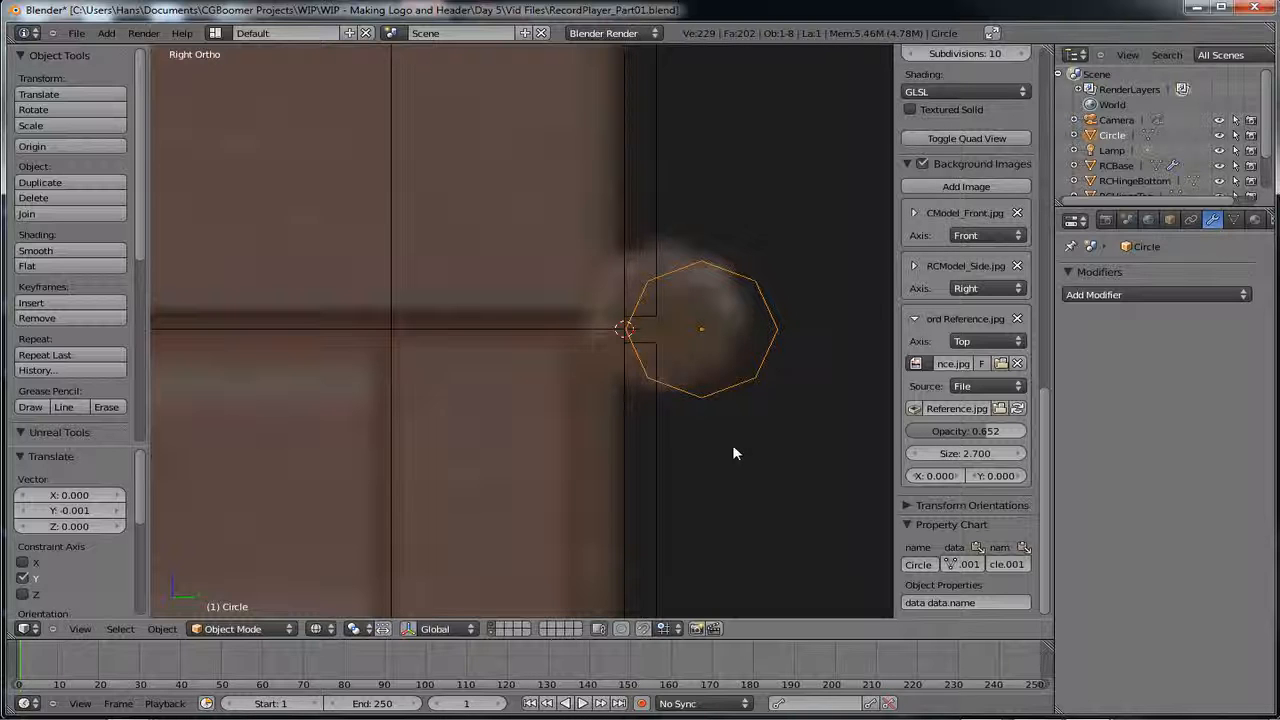
- In the back orthographic view, move the circle about 0.231 along X to the side edge of the hinge plates
key(ctrl+KP_1)
scroll(707, 449, down, 2)
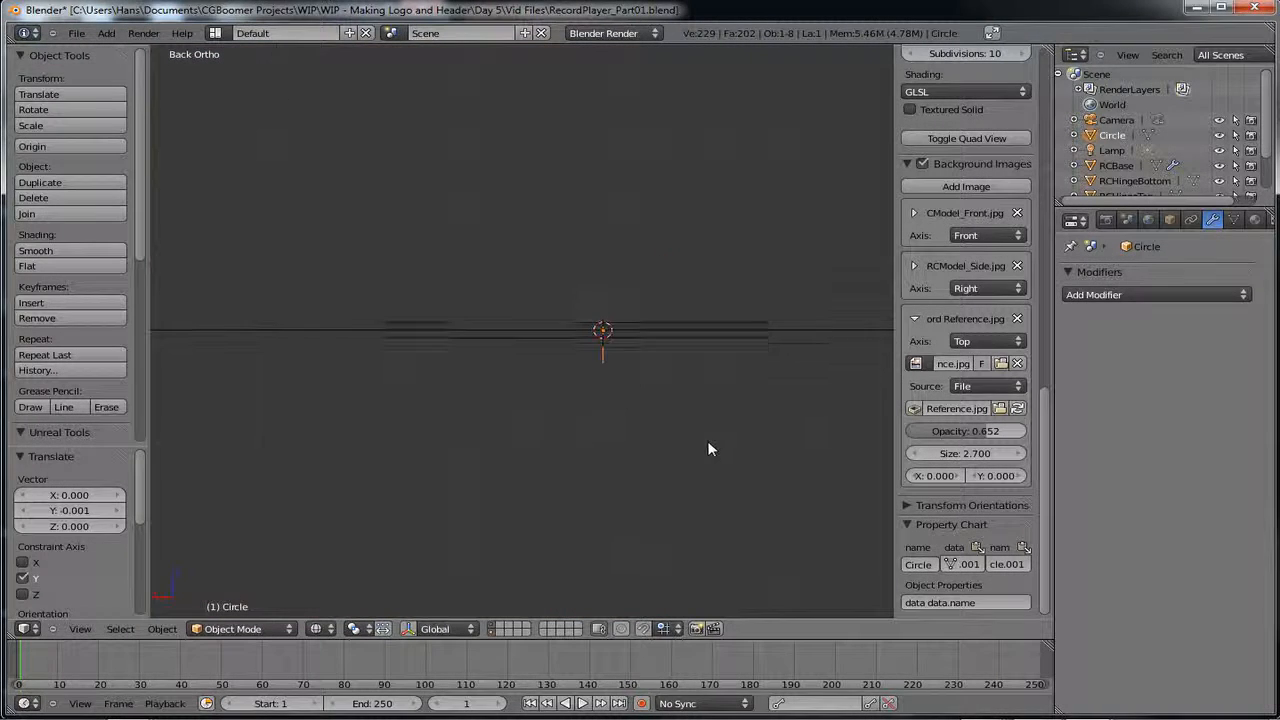
scroll(708, 449, down, 1)
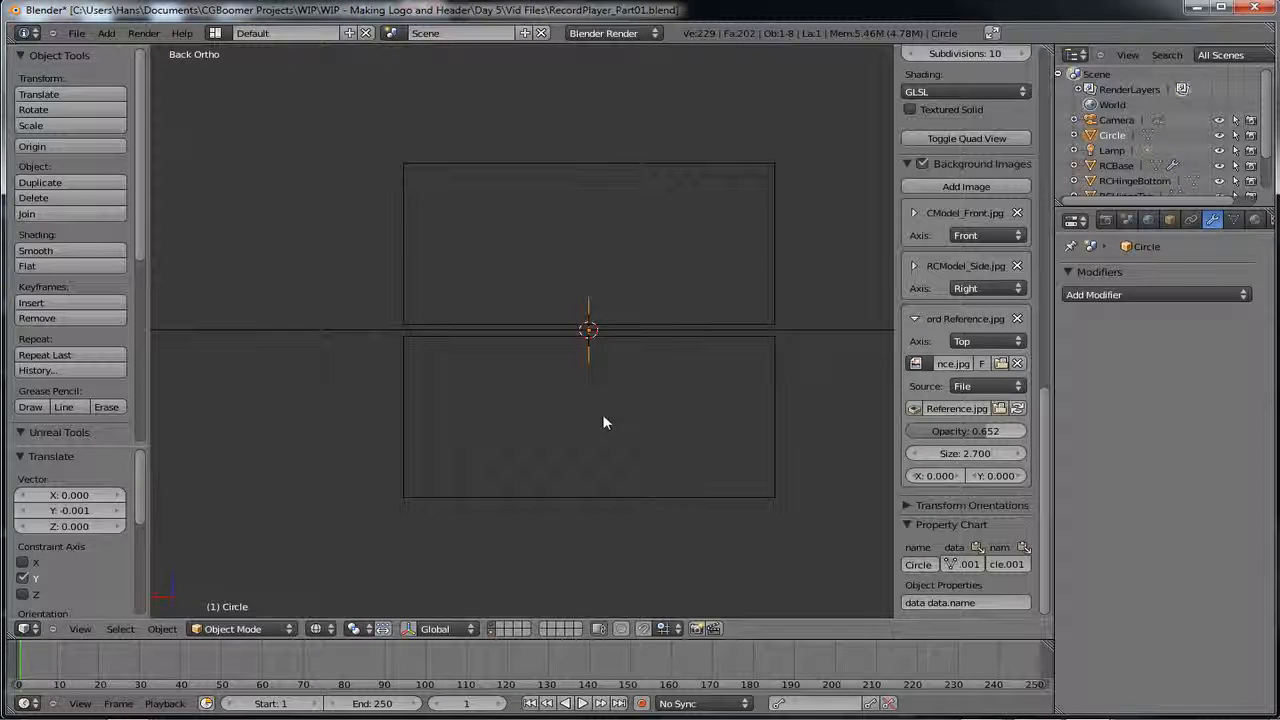
key(g)
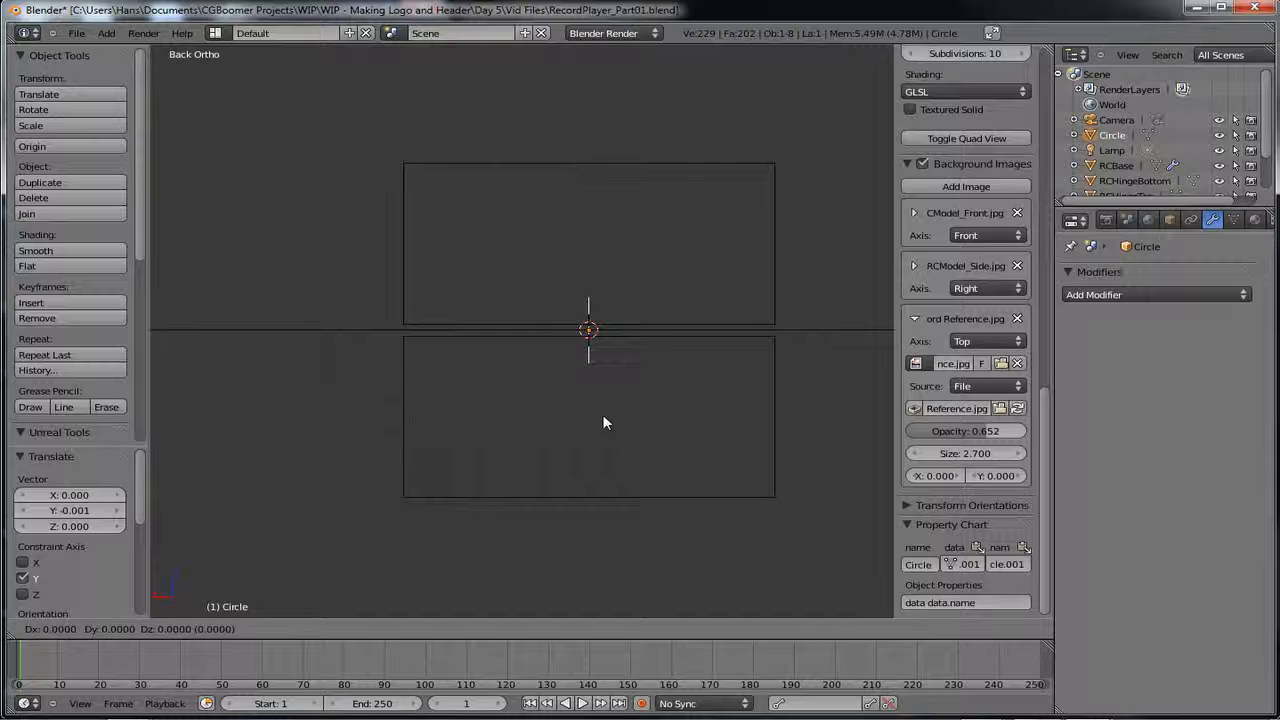
key(x)
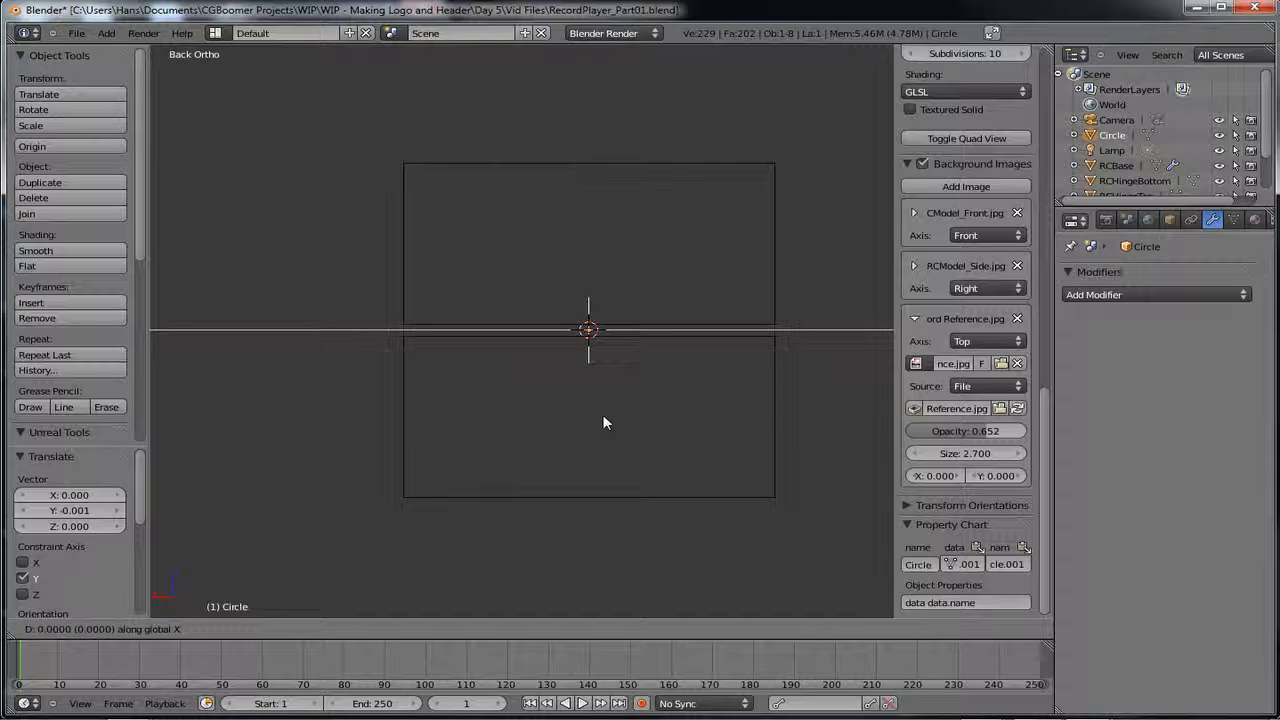
click(420, 421)
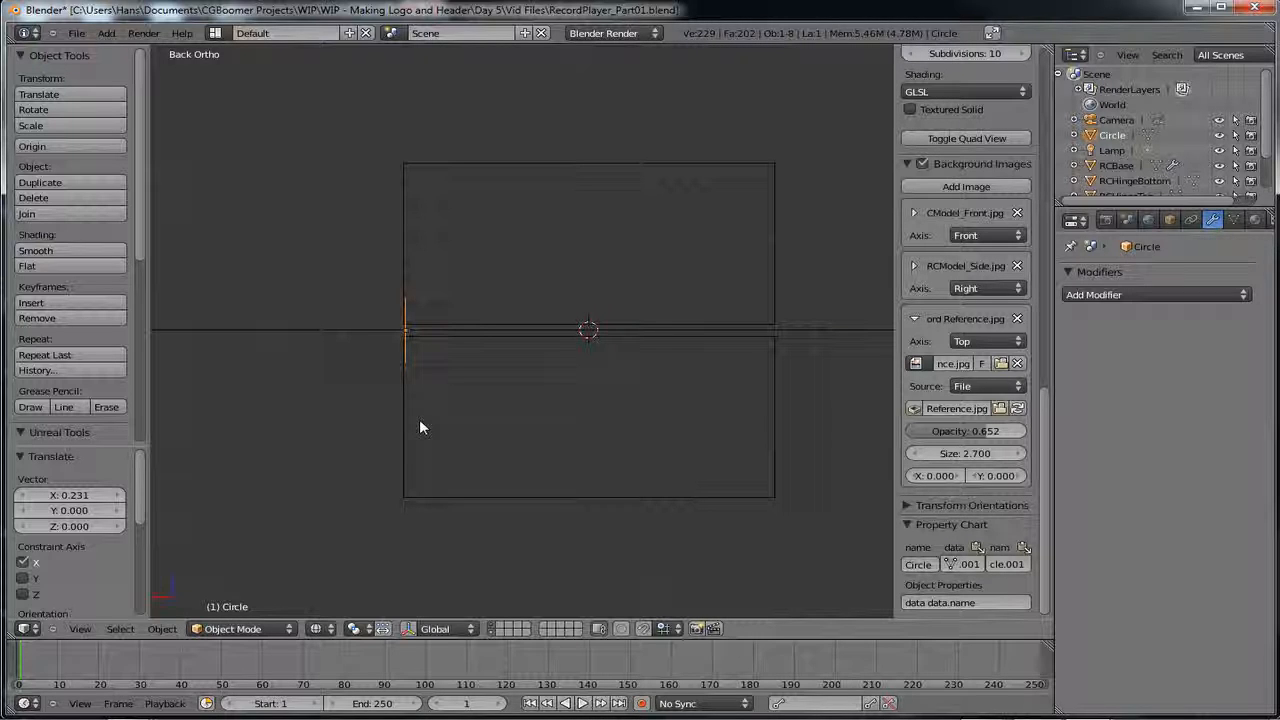
- Extrude the circle's vertices about -0.466 along X so the hinge pin spans the full width of the plates
key(Tab)
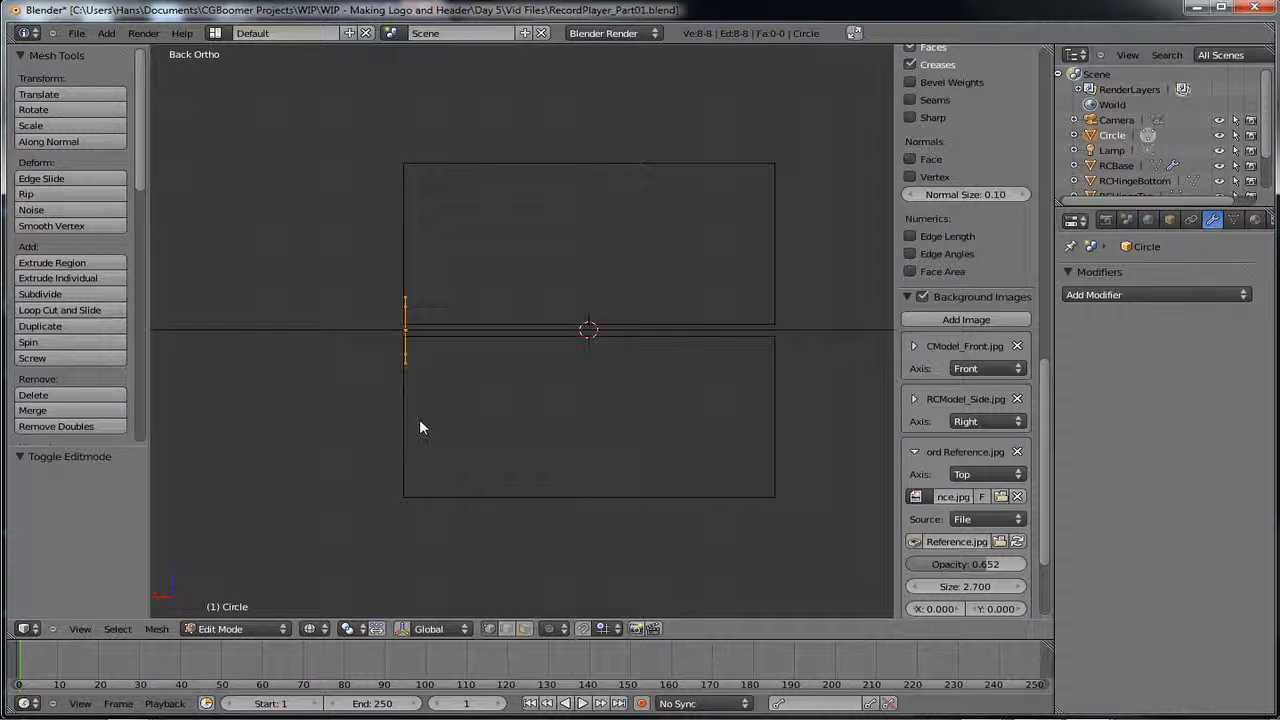
key(e)
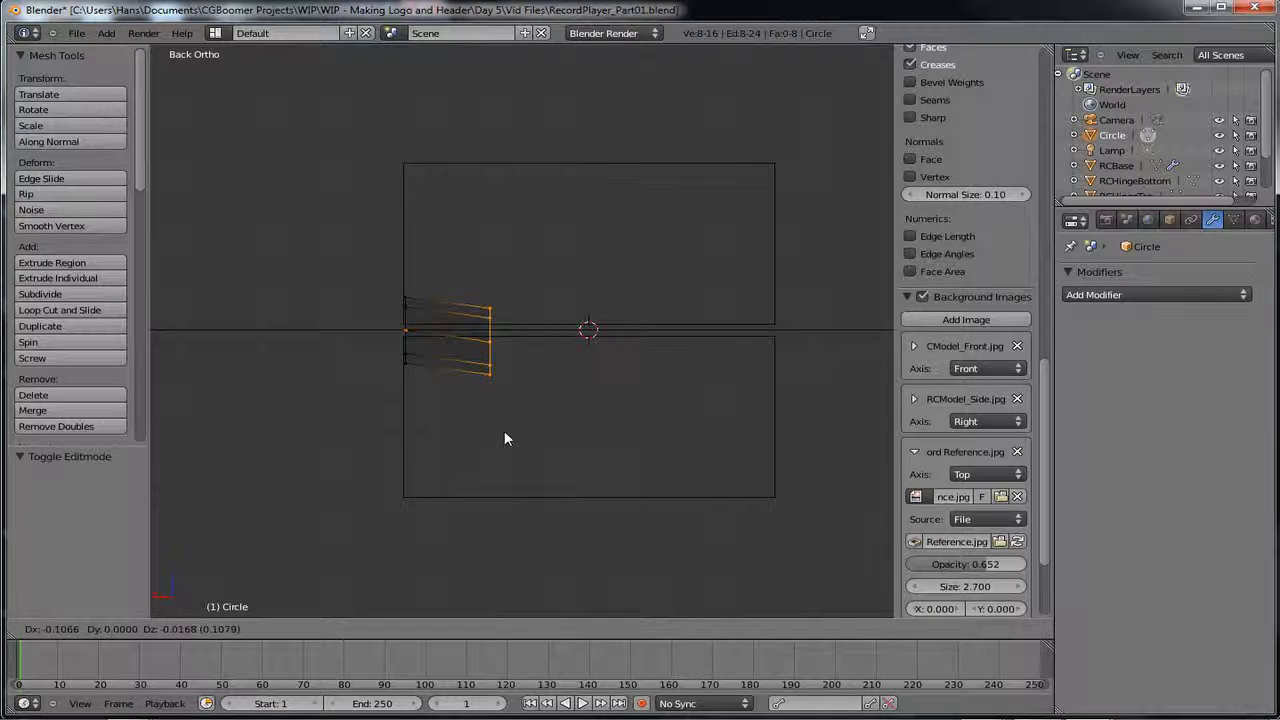
key(x)
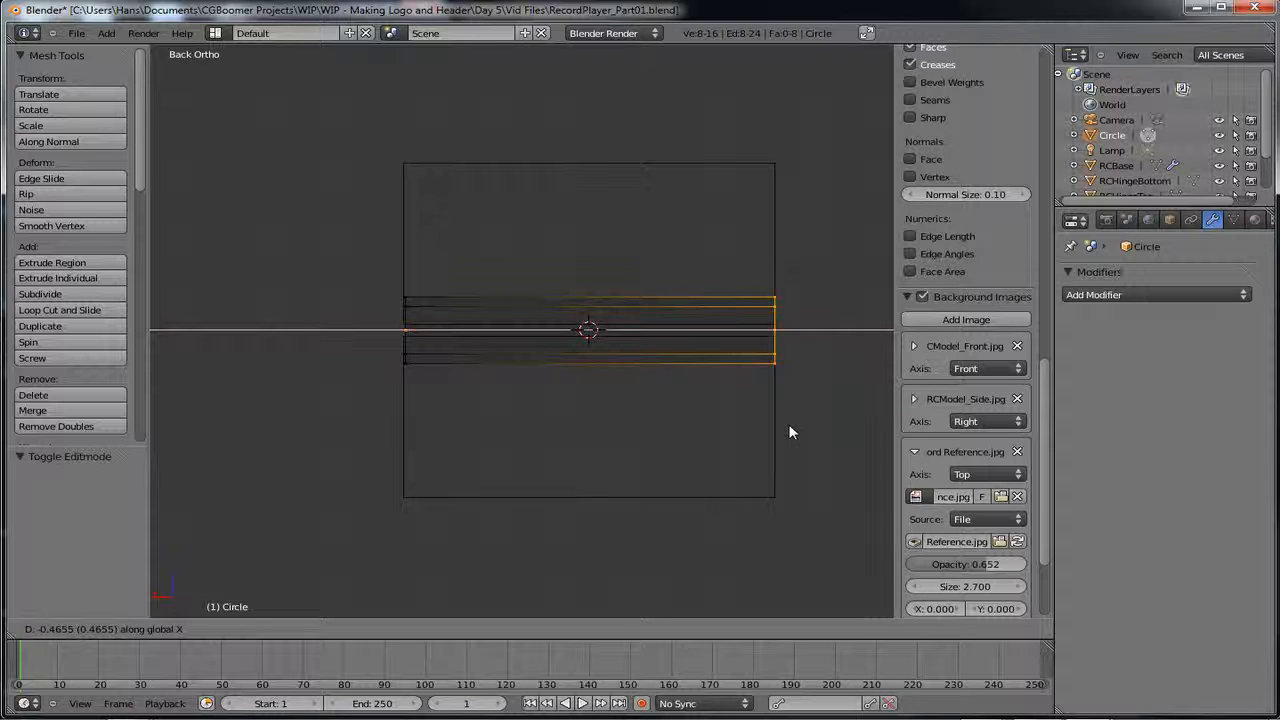
click(789, 431)
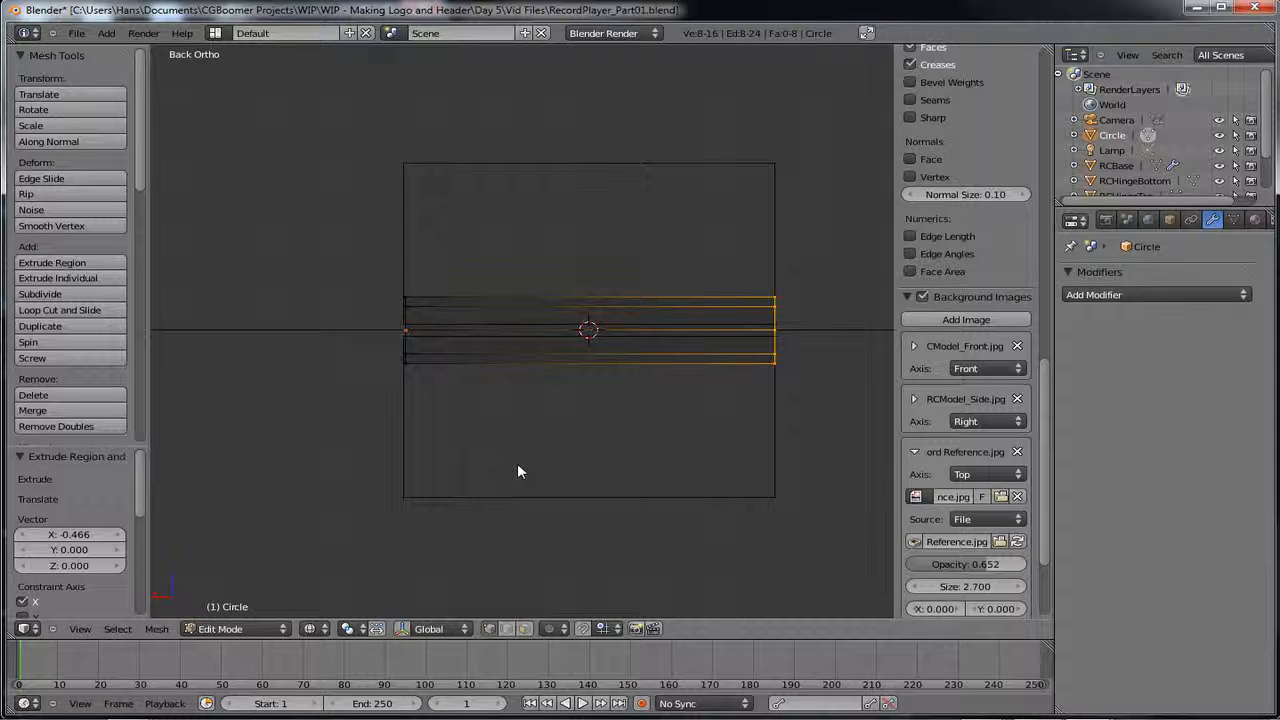
key(Tab)
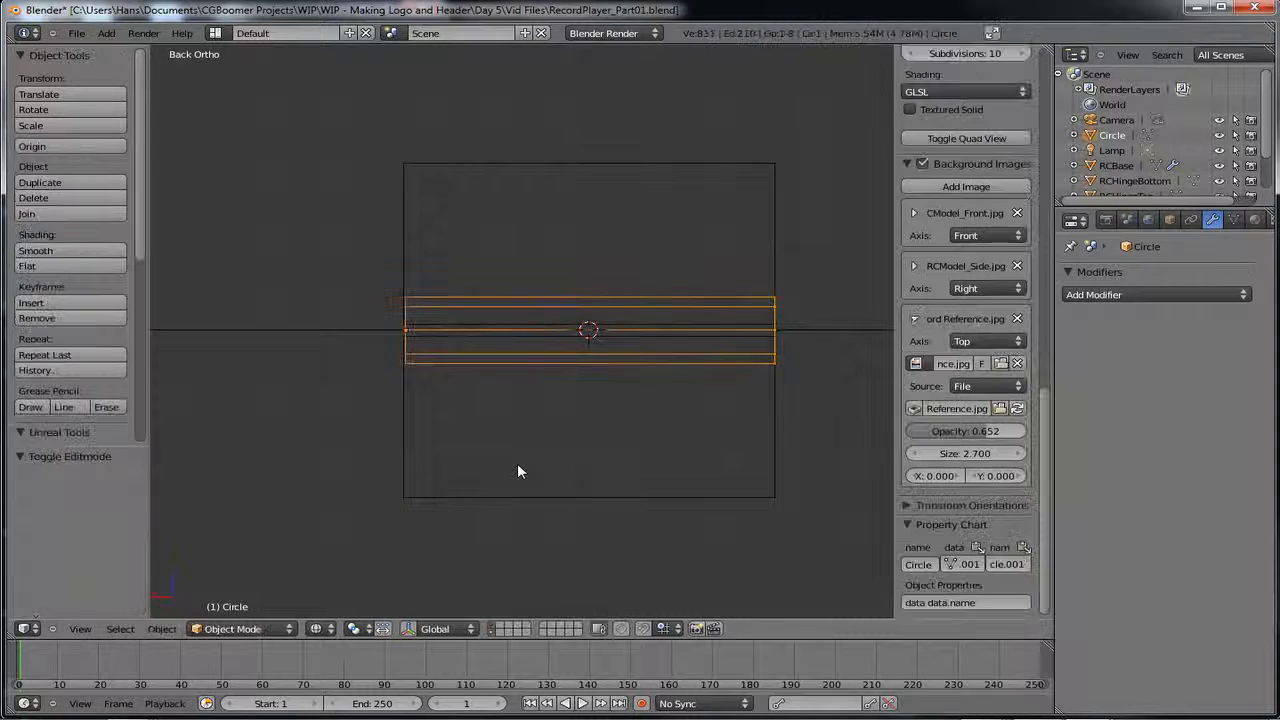
- Rename the extruded circle object as RCHingeCylinder
double_click(1113, 136)
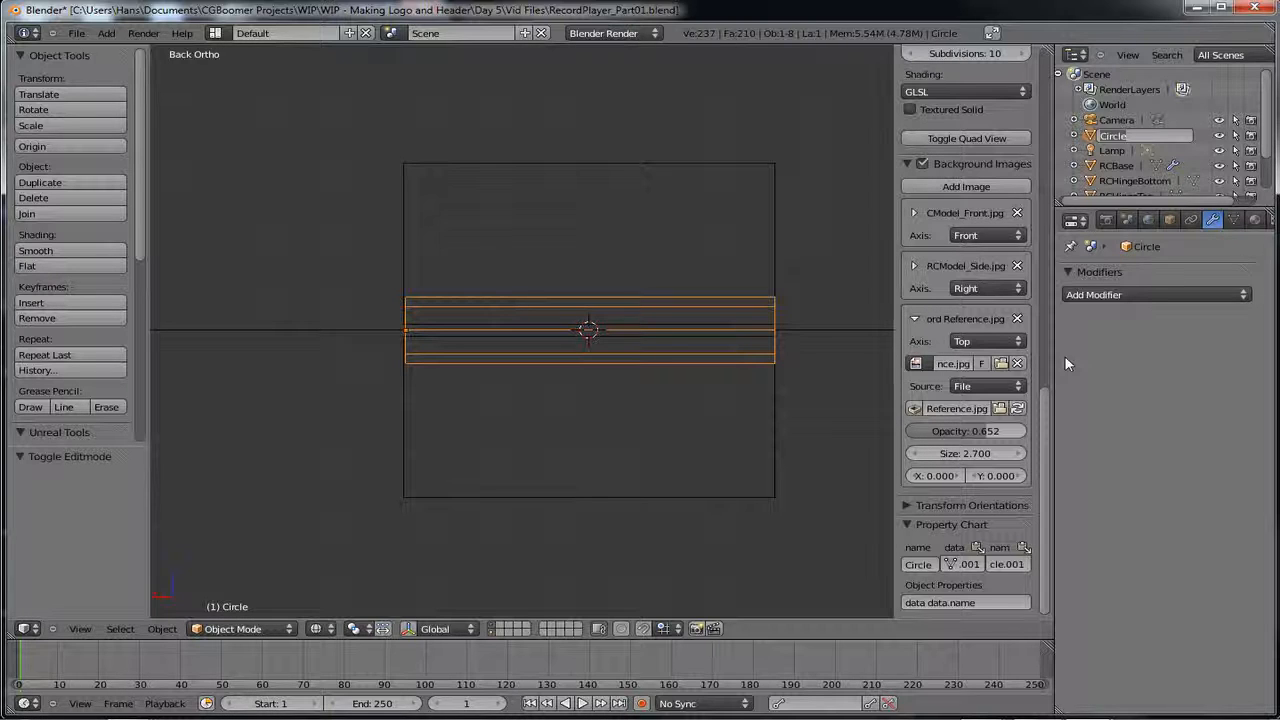
text(RCHingeCylinder)
key(Return)
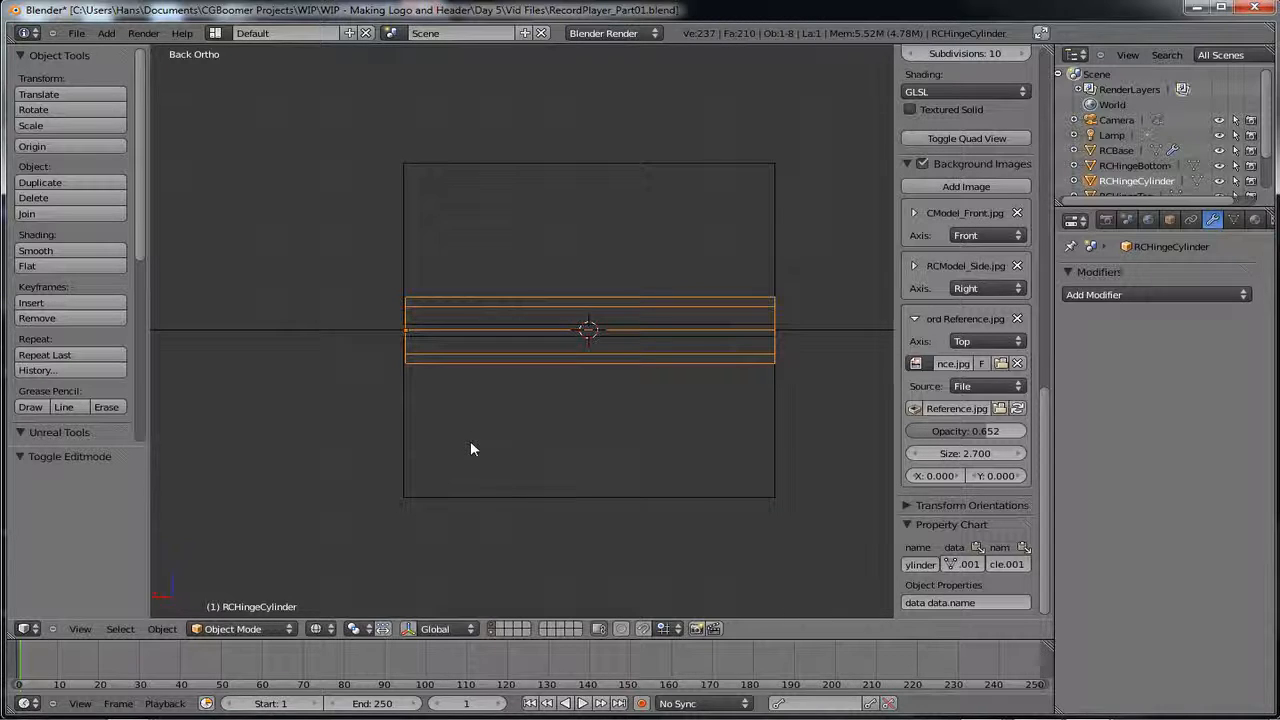
- Examine the hinge's size and placement on the back of the record player in the back wireframe view
scroll(471, 444, down, 6)
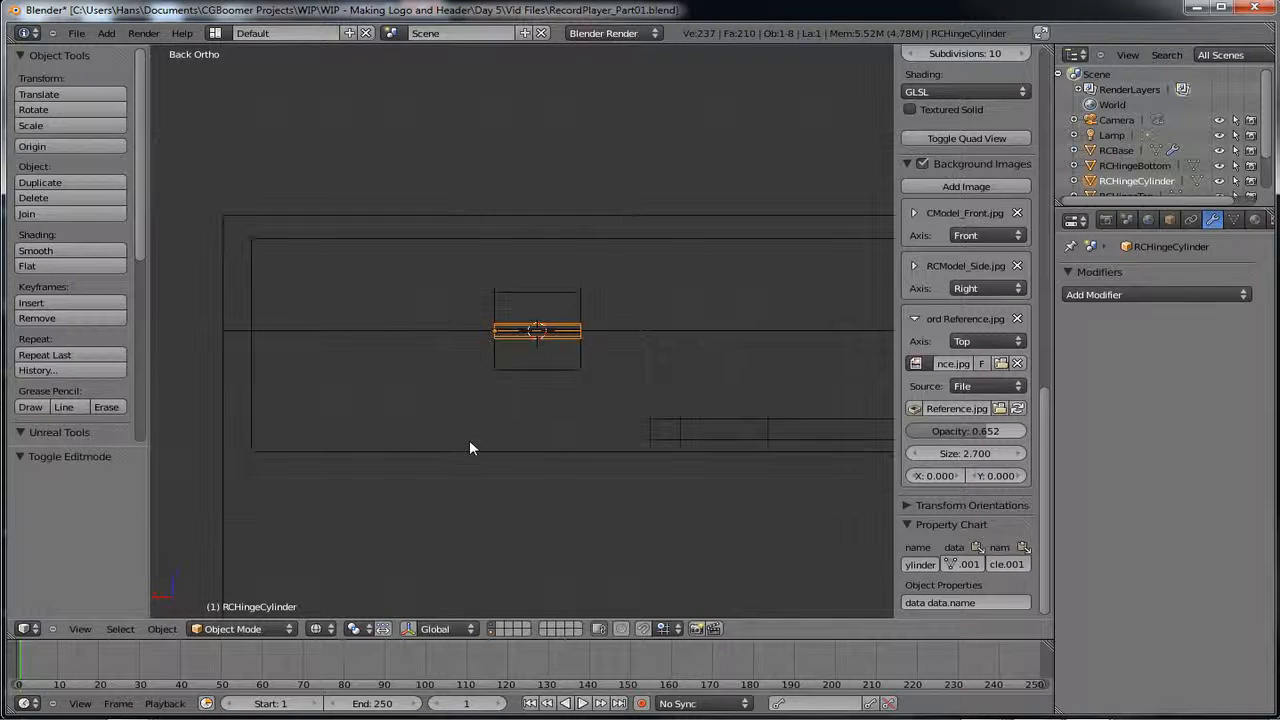
scroll(470, 443, up, 2)
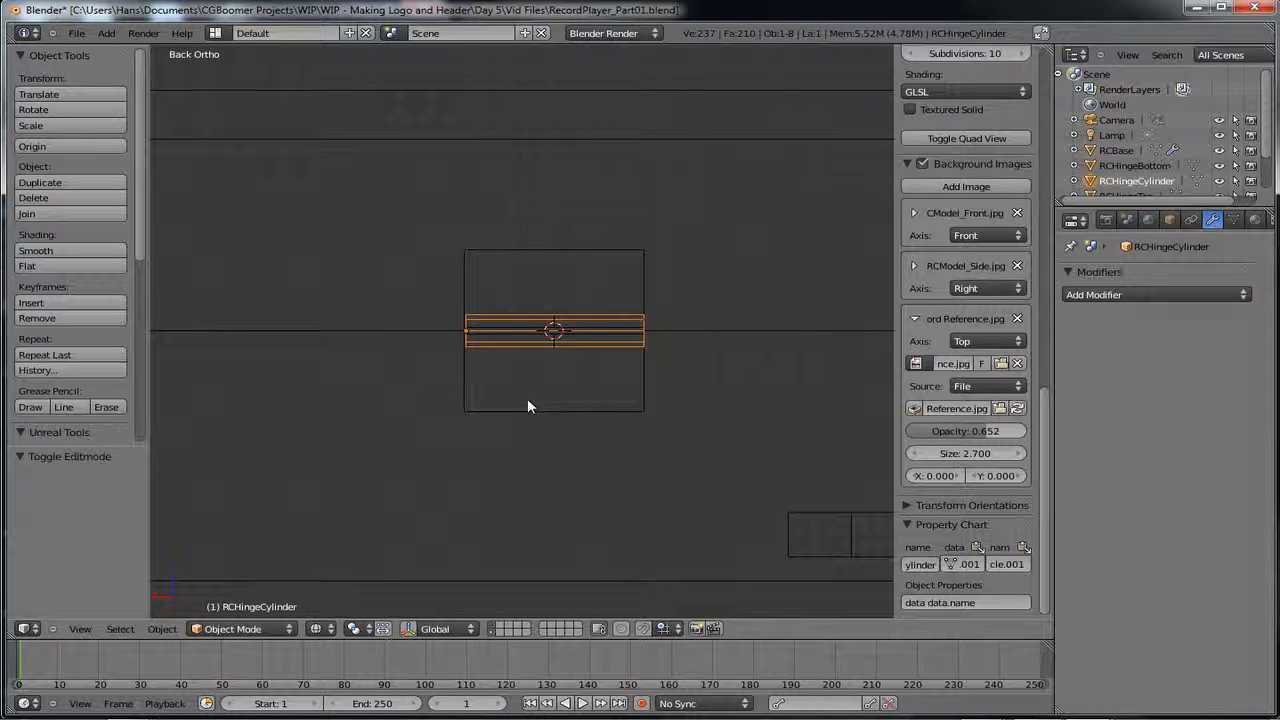
scroll(527, 400, down, 6)
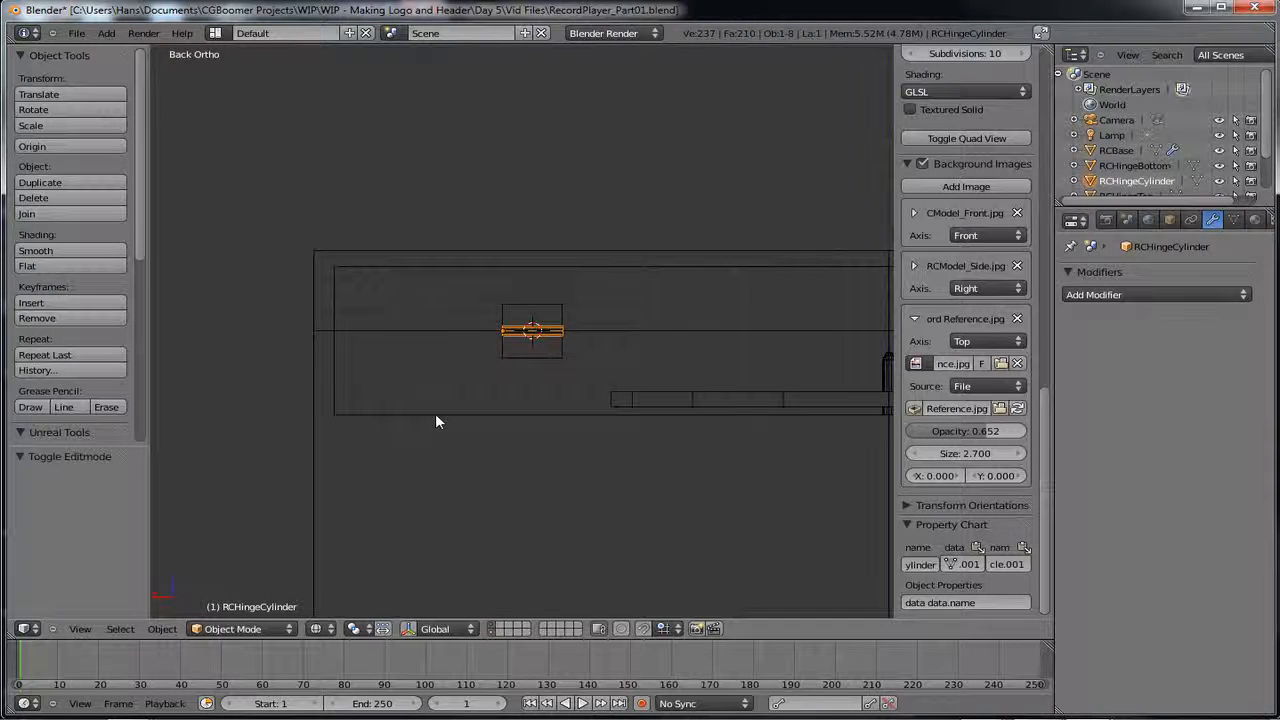
shift+middle_drag(435, 414, 451, 414)
scroll(451, 414, up, 5)
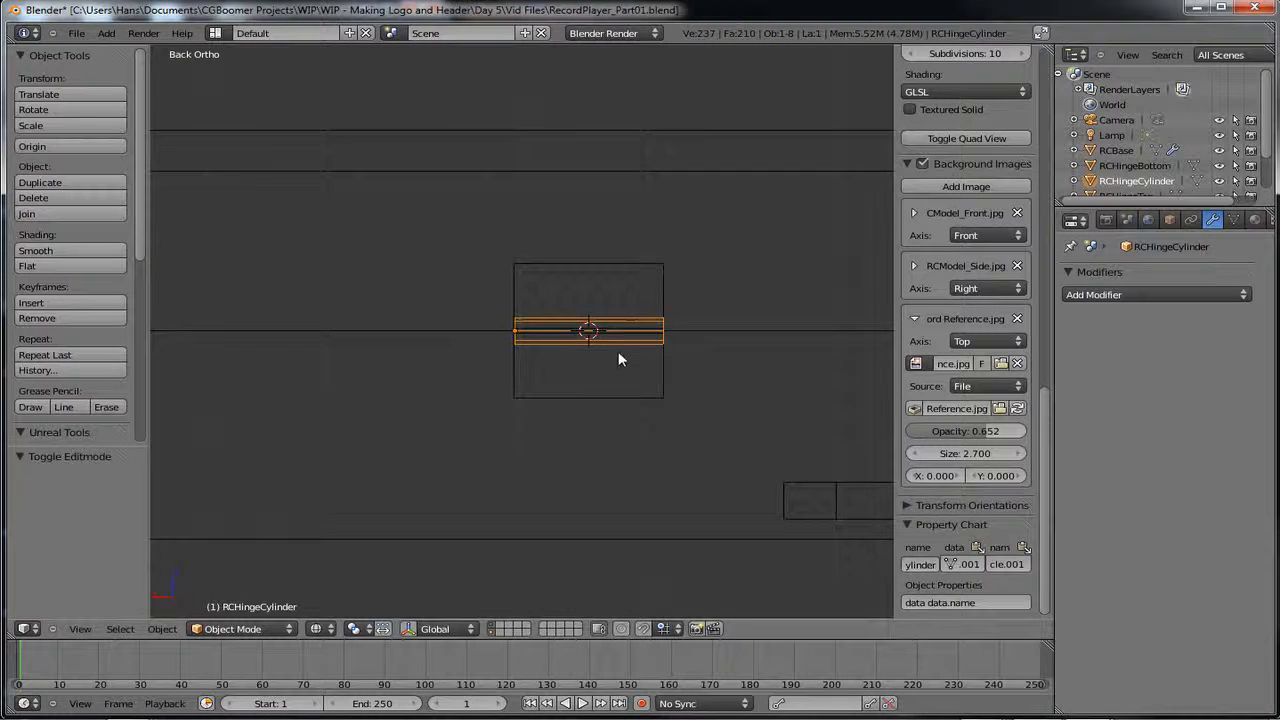
scroll(616, 355, down, 8)
scroll(640, 355, down, 3)
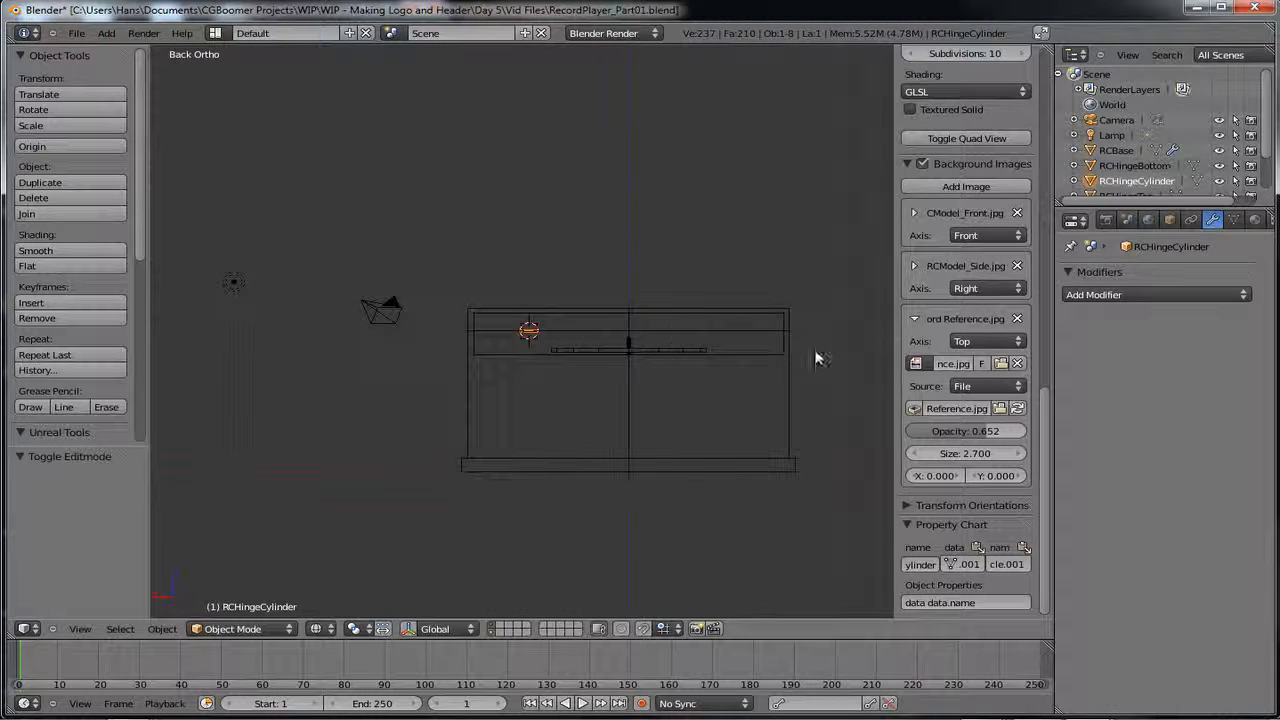
scroll(660, 398, up, 2)
scroll(660, 398, up, 2)
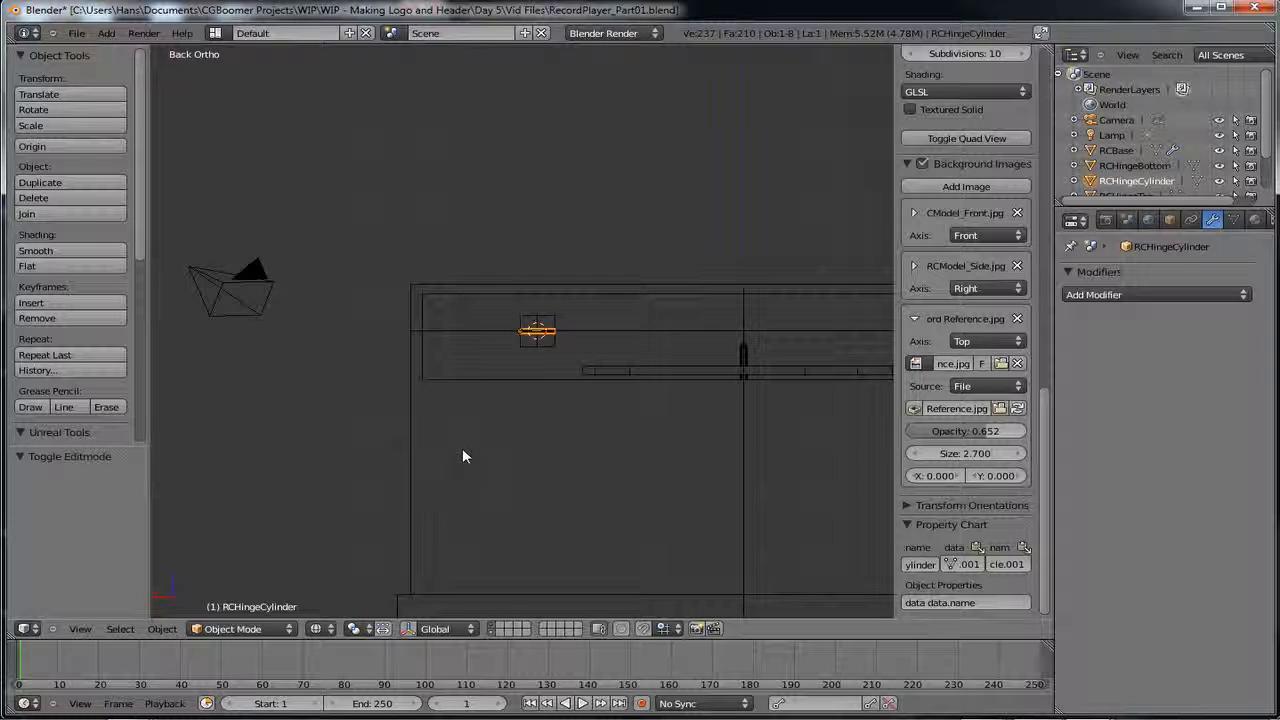
- Inspect the record player and its hinge from several sides in solid shading
shift+middle_drag(629, 409, 454, 343)
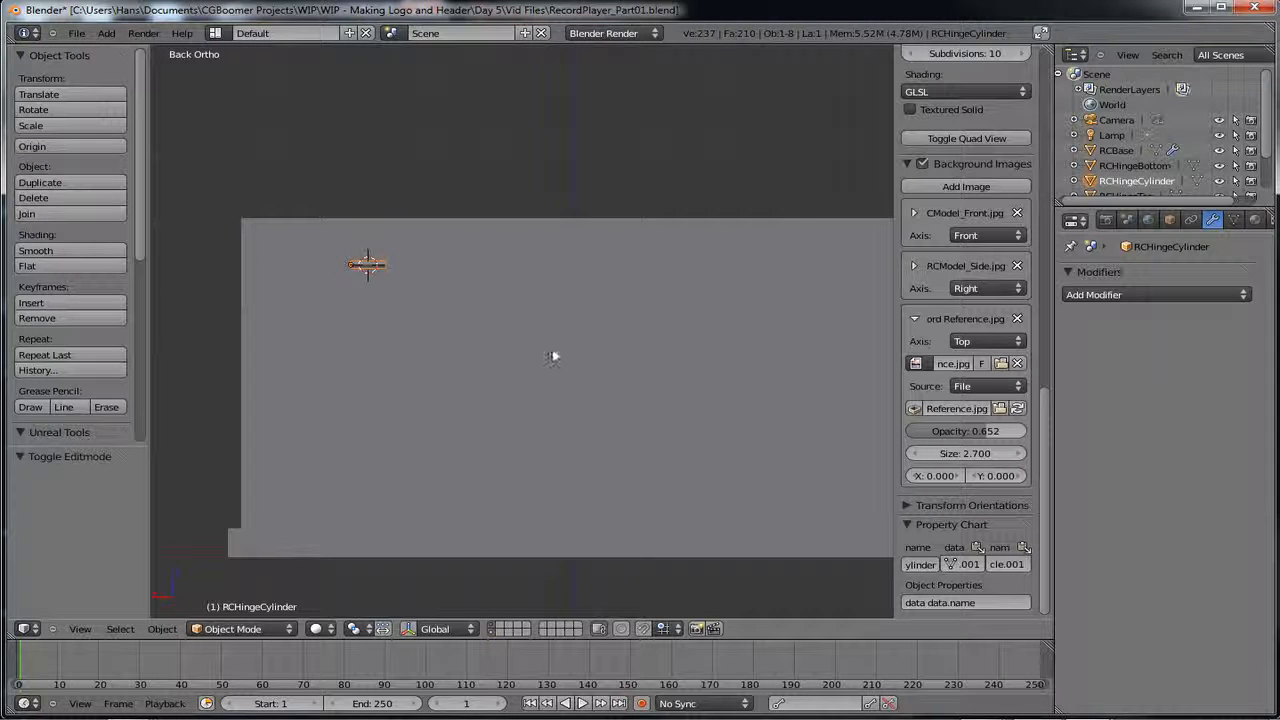
shift+middle_drag(554, 354, 486, 306)
middle_drag(612, 314, 323, 230)
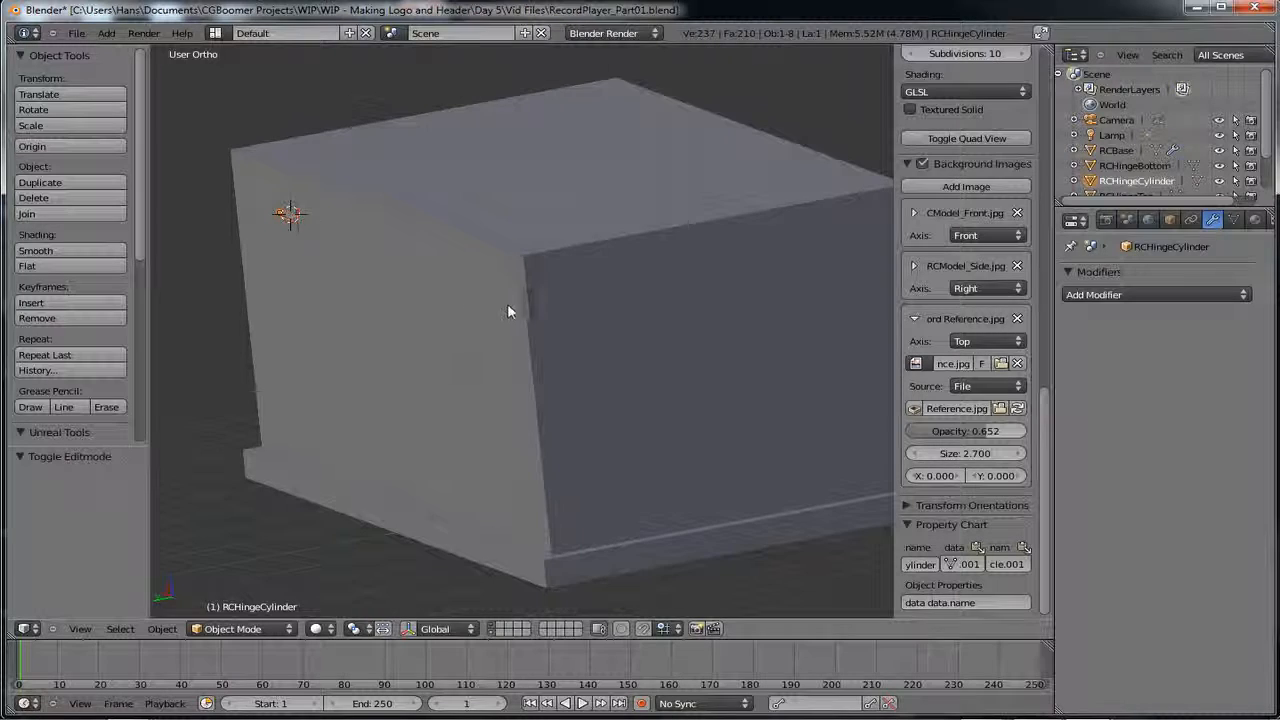
middle_drag(654, 343, 808, 449)
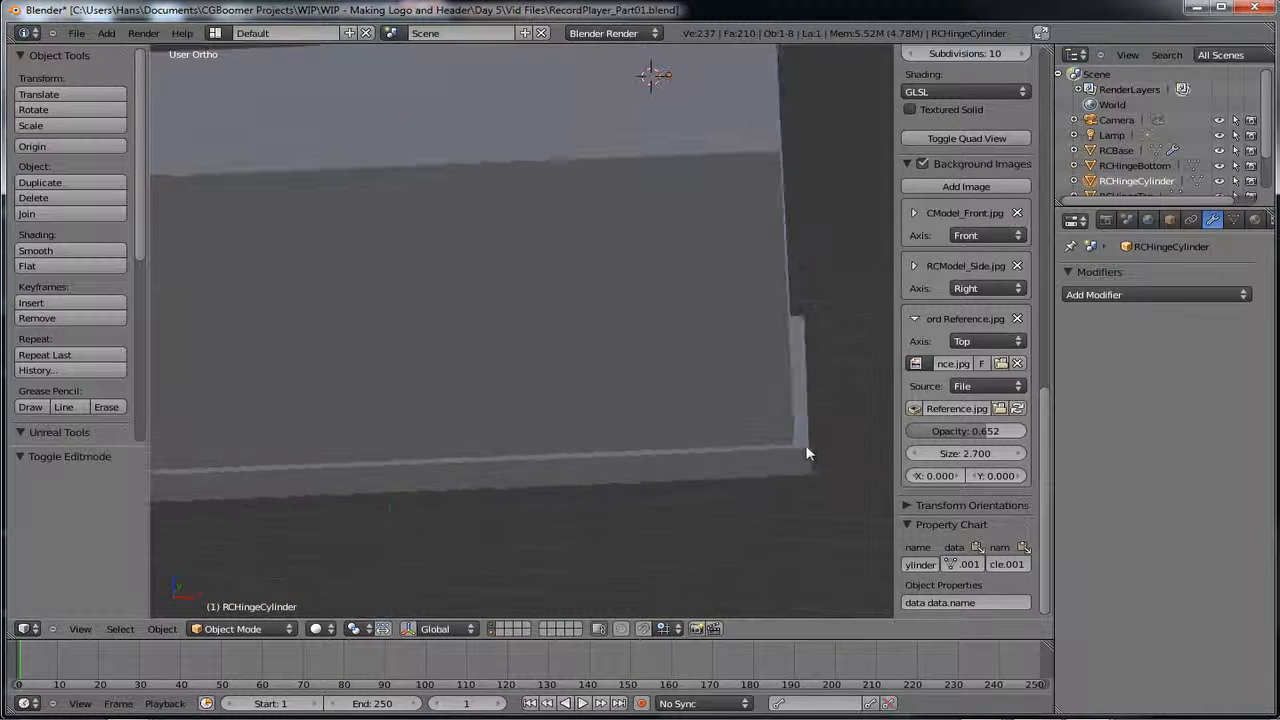
middle_drag(529, 289, 570, 390)
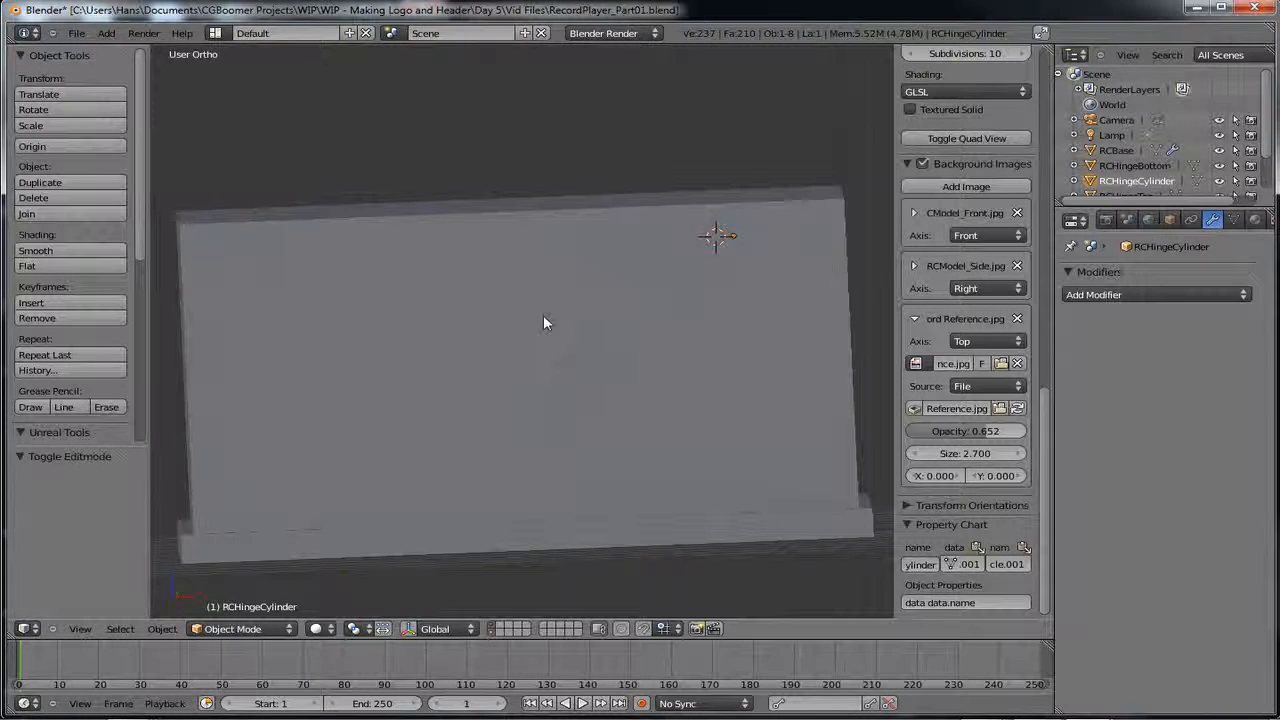
key(KP_1)
scroll(564, 320, down, 3)
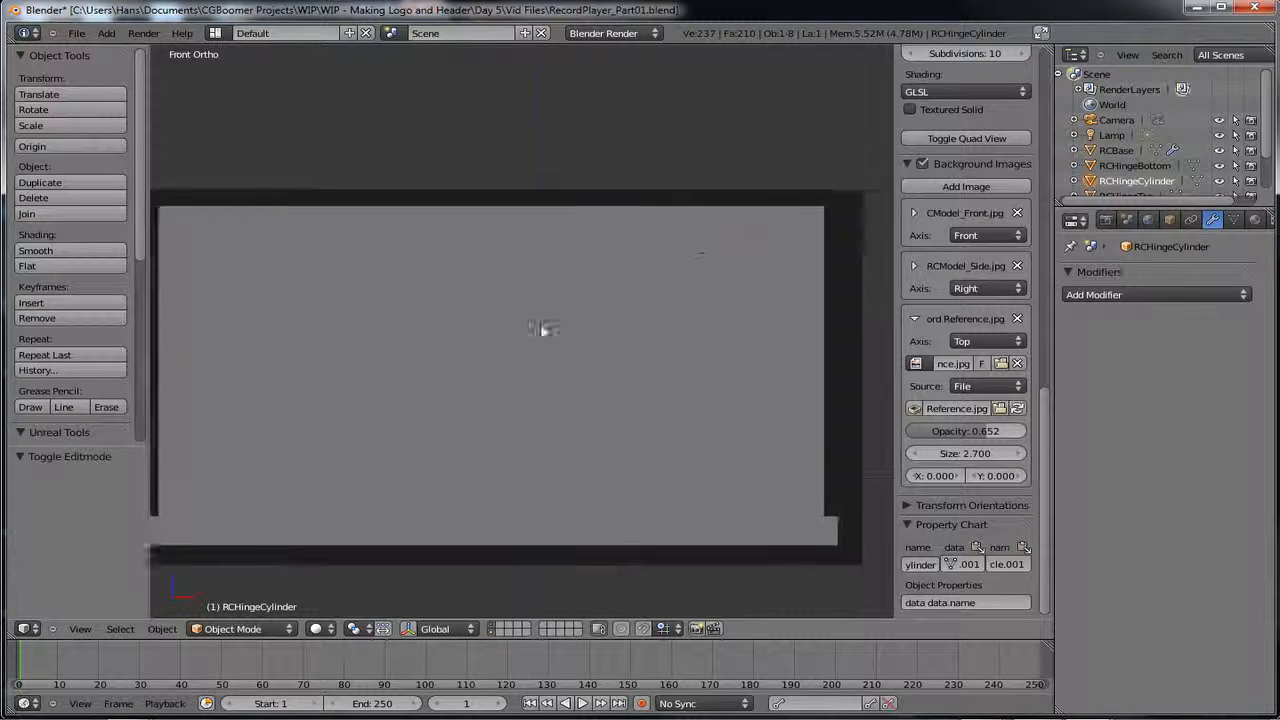
scroll(560, 310, up, 1)
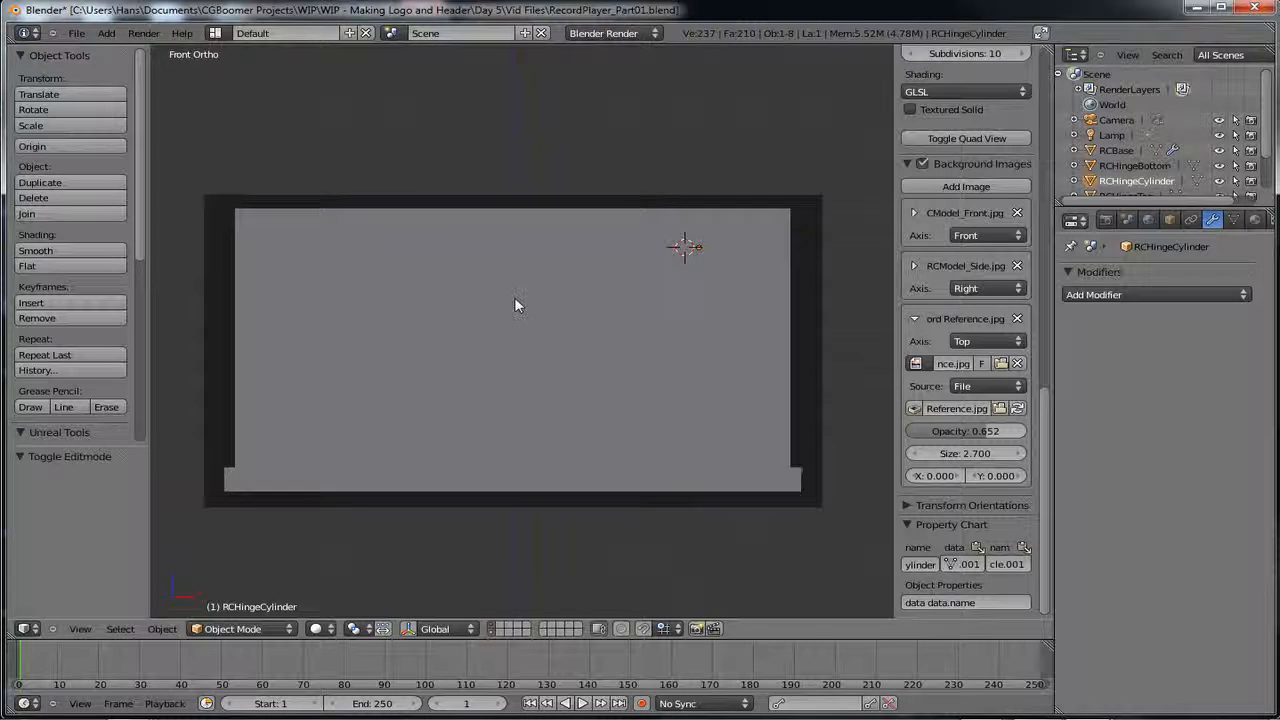
middle_drag(517, 306, 529, 454)
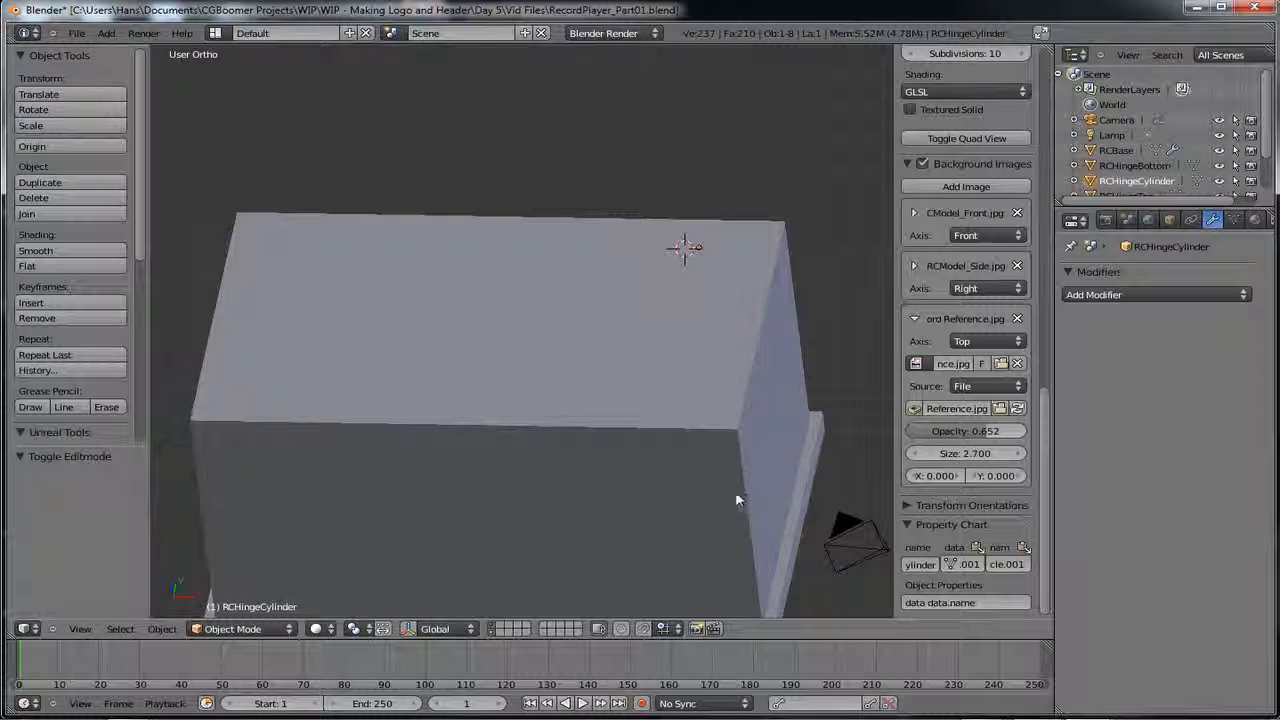
mouse_move(597, 477)
middle_down()
mouse_move(603, 431)
mouse_move(613, 476)
middle_up()
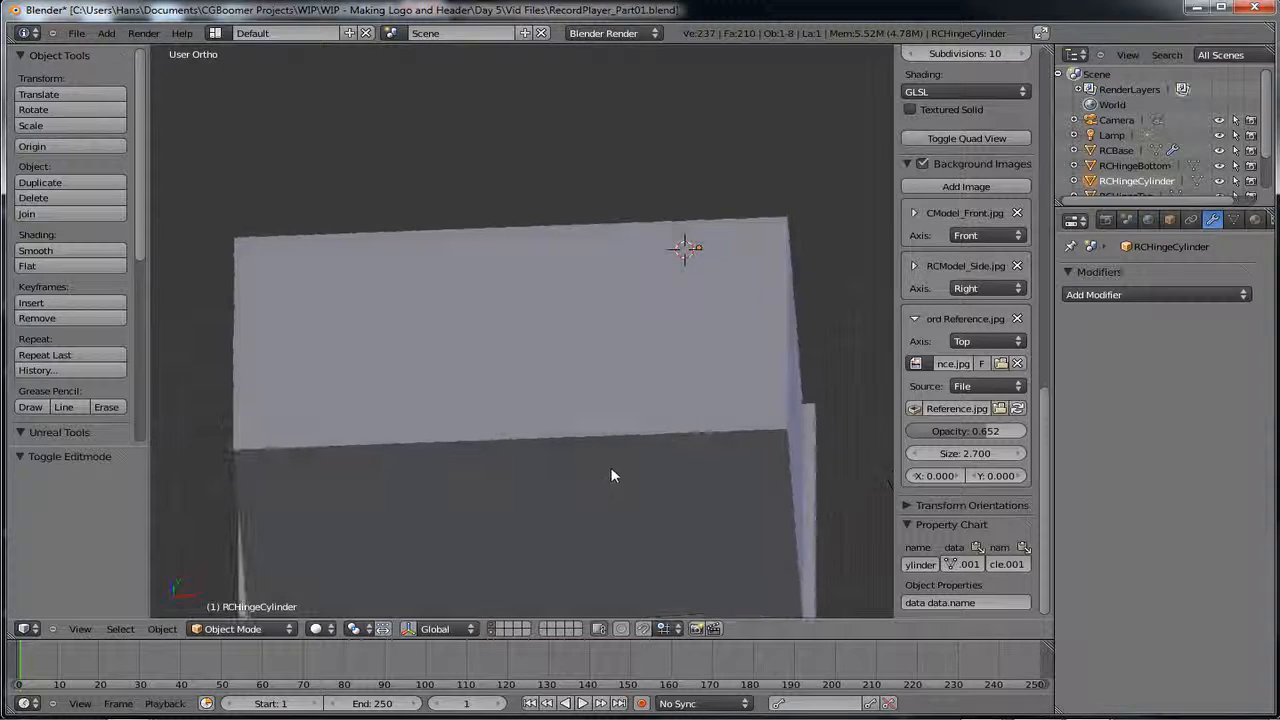
middle_drag(611, 414, 466, 369)
scroll(480, 364, up, 4)
shift+middle_drag(631, 314, 513, 381)
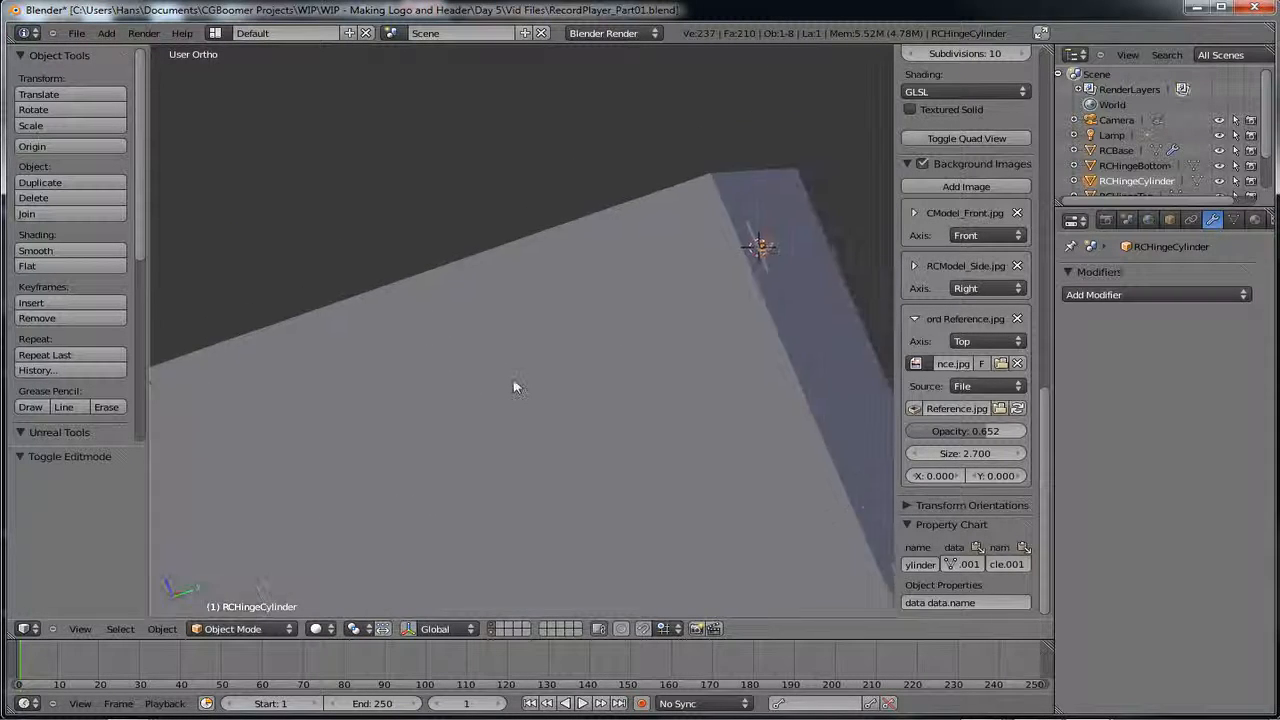
middle_drag(738, 289, 628, 304)
scroll(697, 326, up, 3)
scroll(697, 326, down, 3)
middle_drag(526, 342, 626, 242)
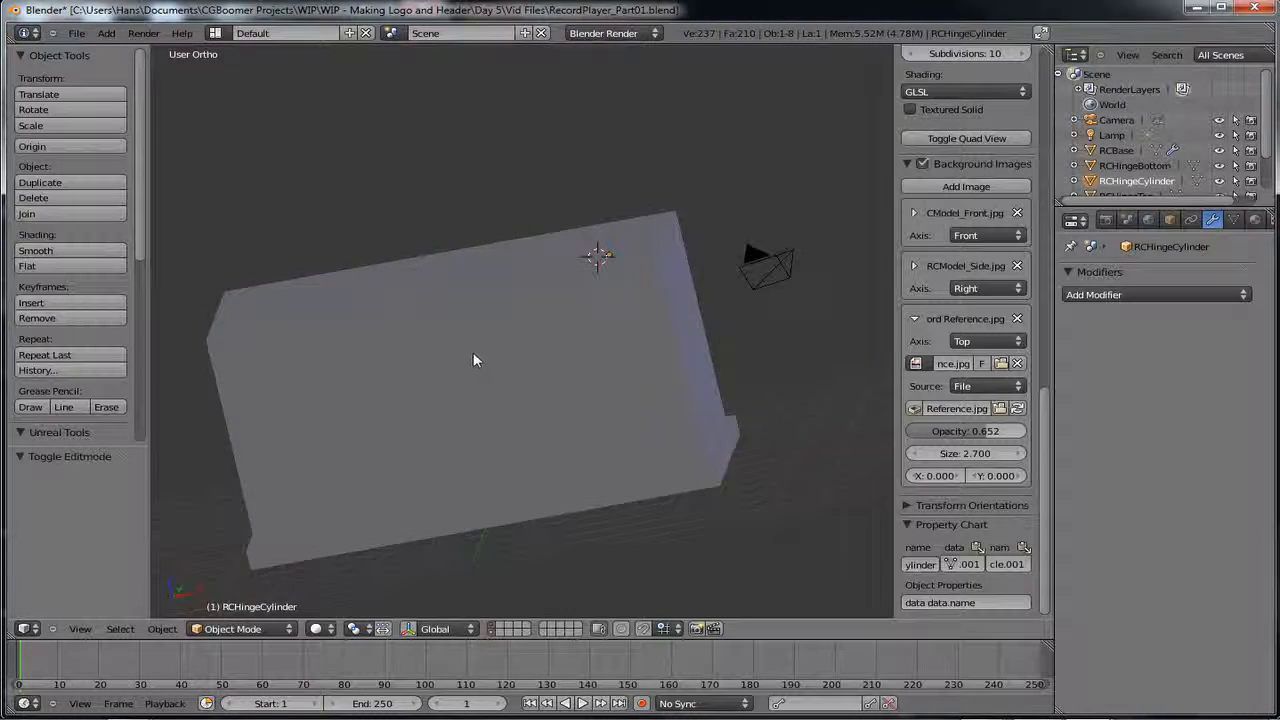
middle_drag(473, 360, 515, 342)
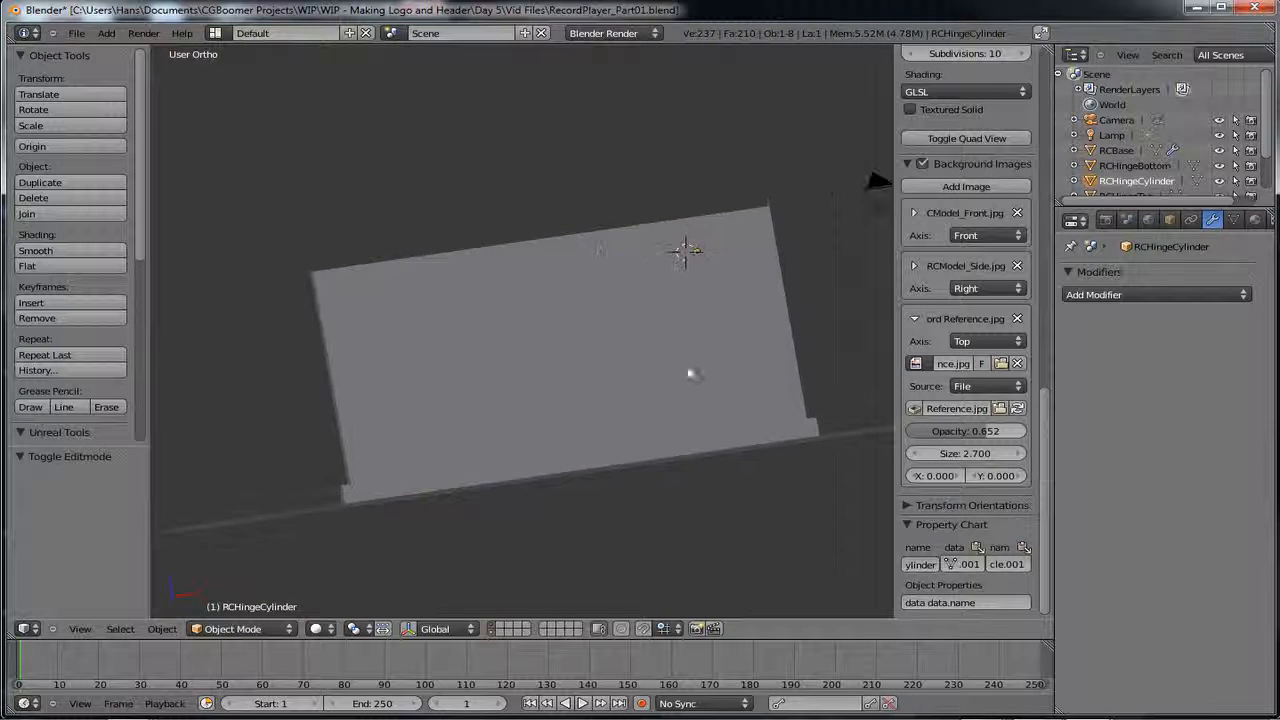
middle_drag(690, 374, 759, 430)
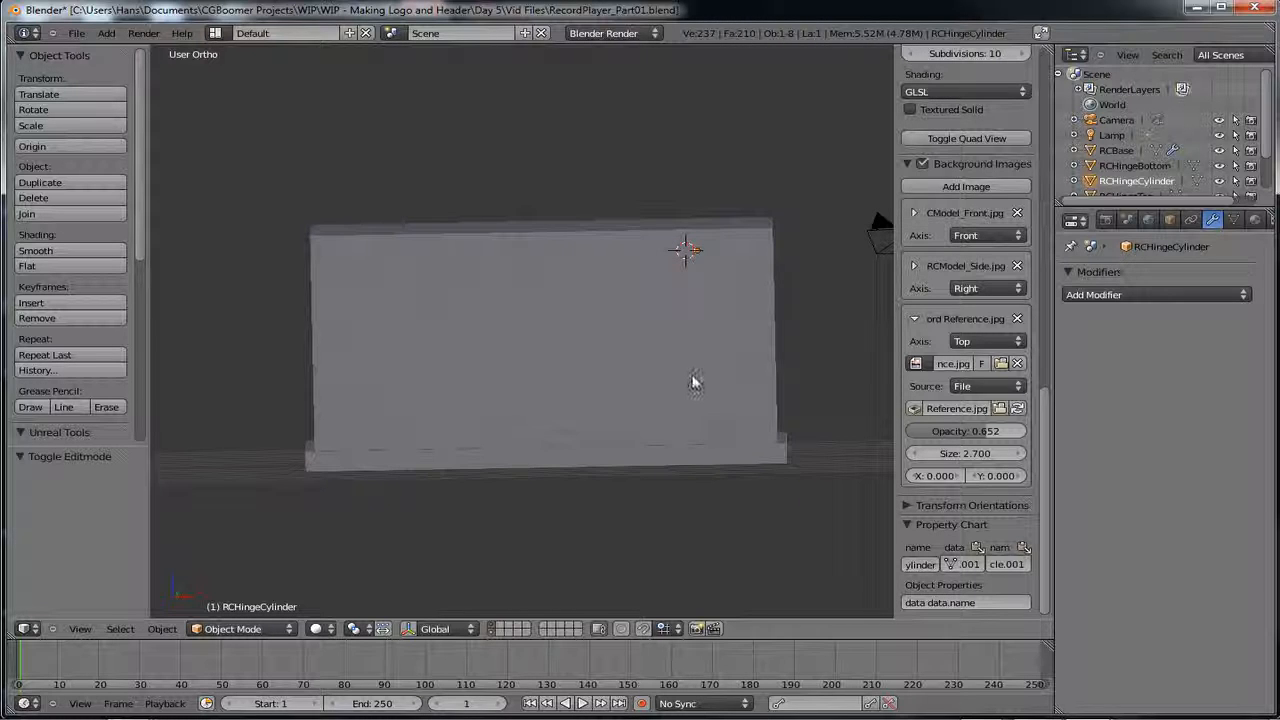
- Show the model in wireframe from the front and compare it with the front reference image
key(KP_1)
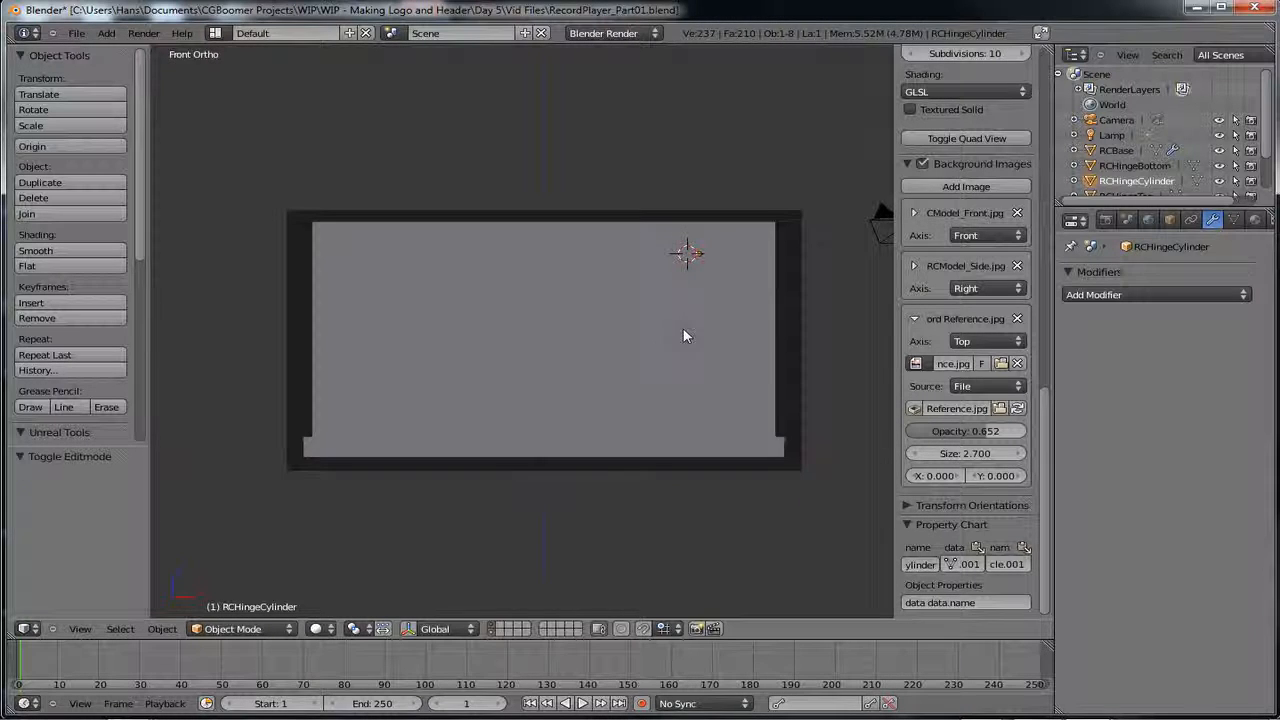
key(z)
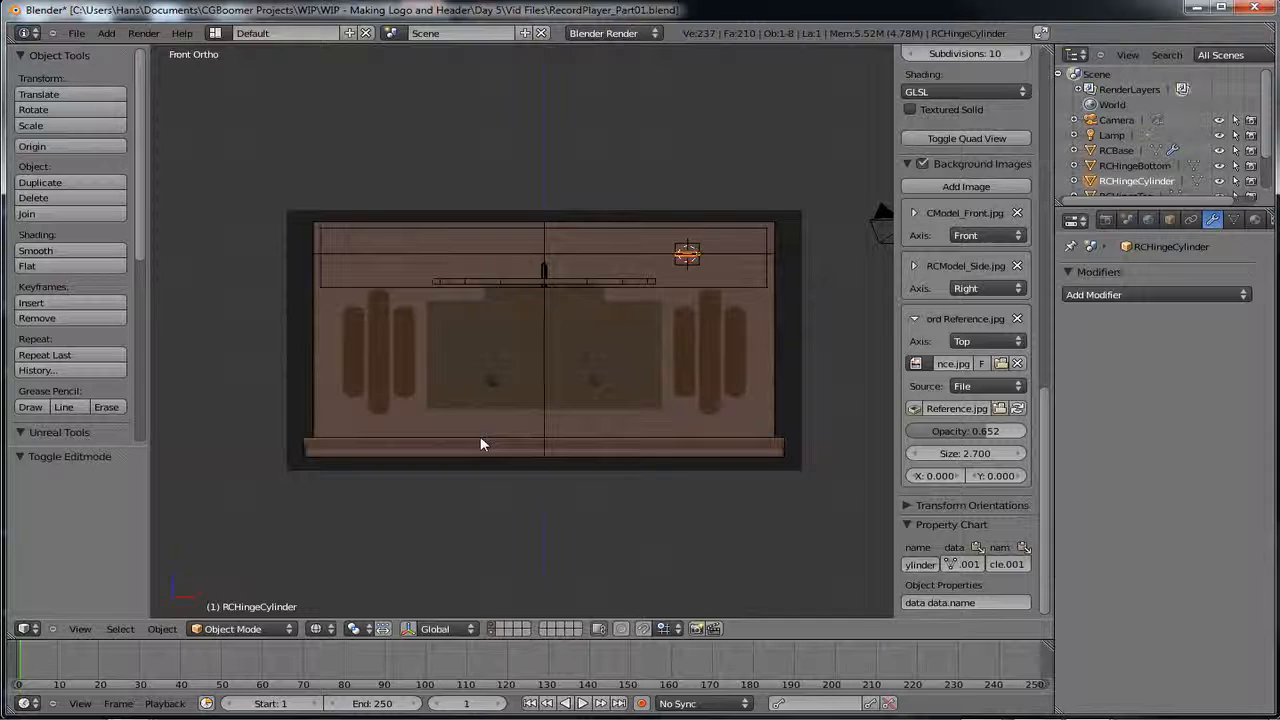
mouse_move(543, 340)
shift+middle_down()
mouse_move(532, 380)
mouse_move(530, 360)
shift+middle_up()
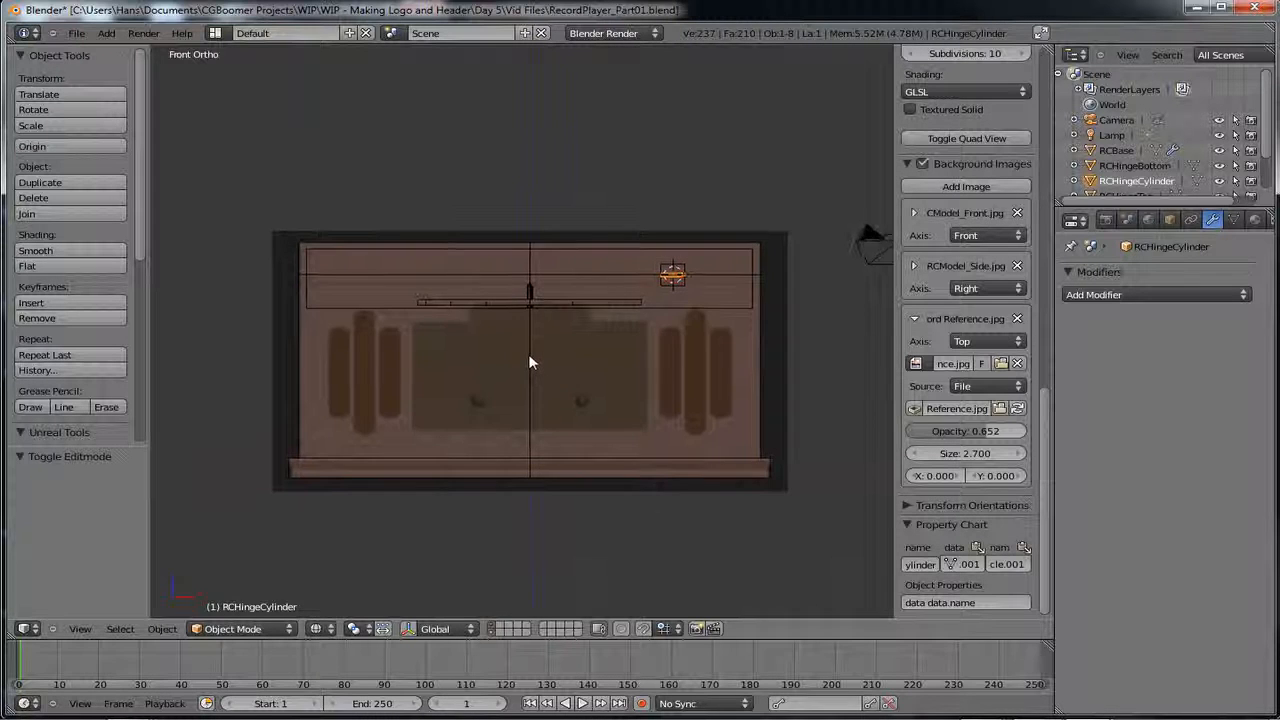
scroll(530, 360, up, 3)
scroll(530, 360, down, 3)
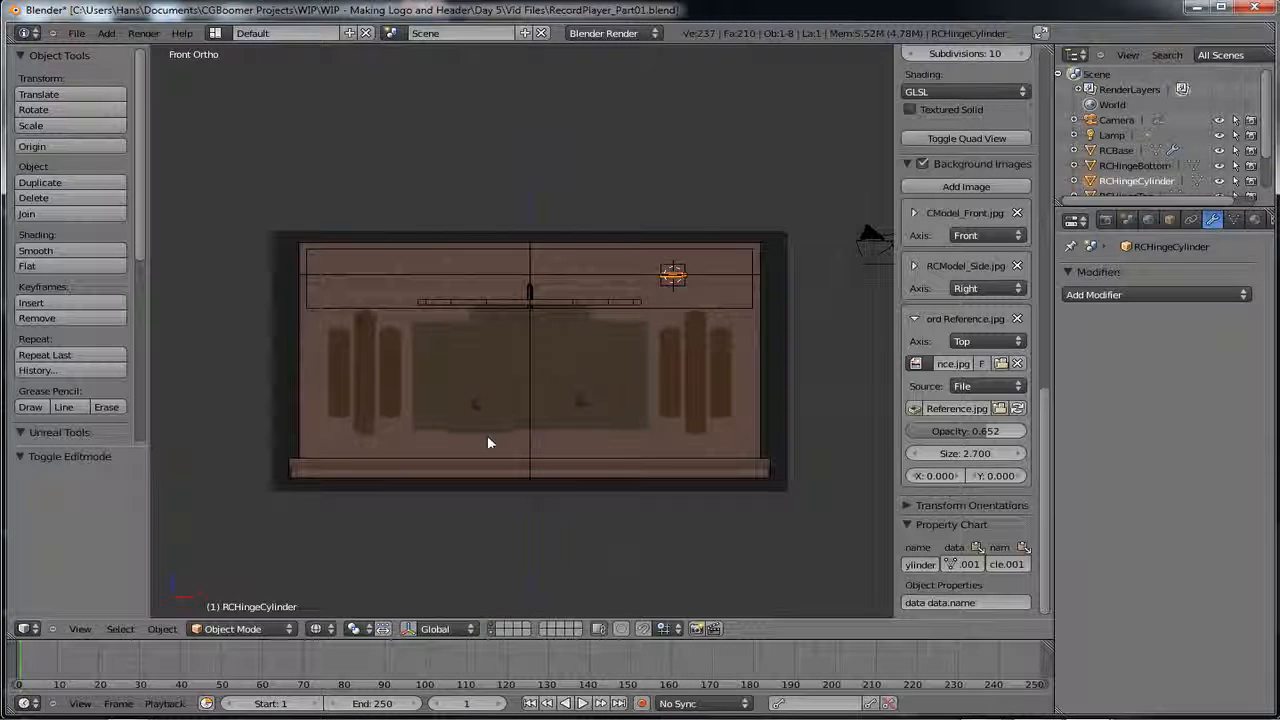